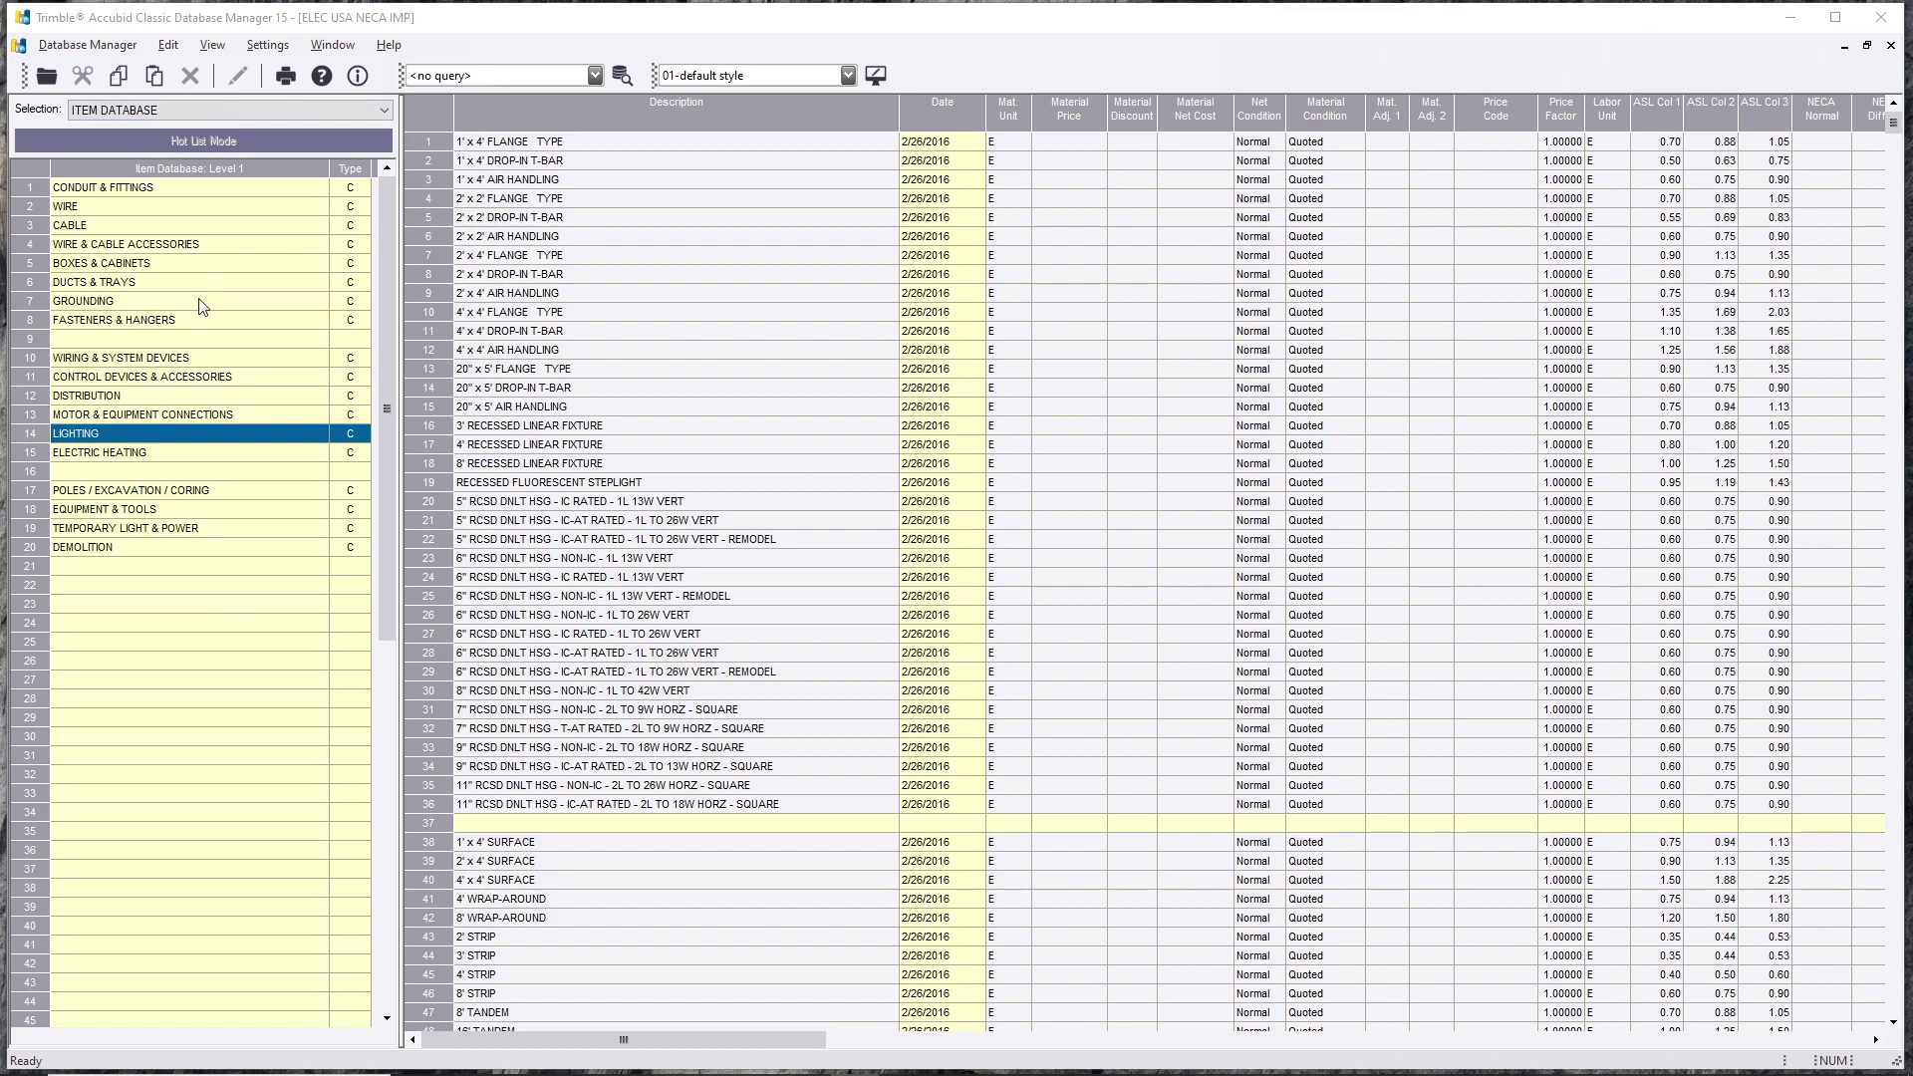
Step: Open the Switches - Low Voltage category under Wiring & System Devices and select the empty description in row 28
{"action": "double_click", "coordinate": [146, 360]}
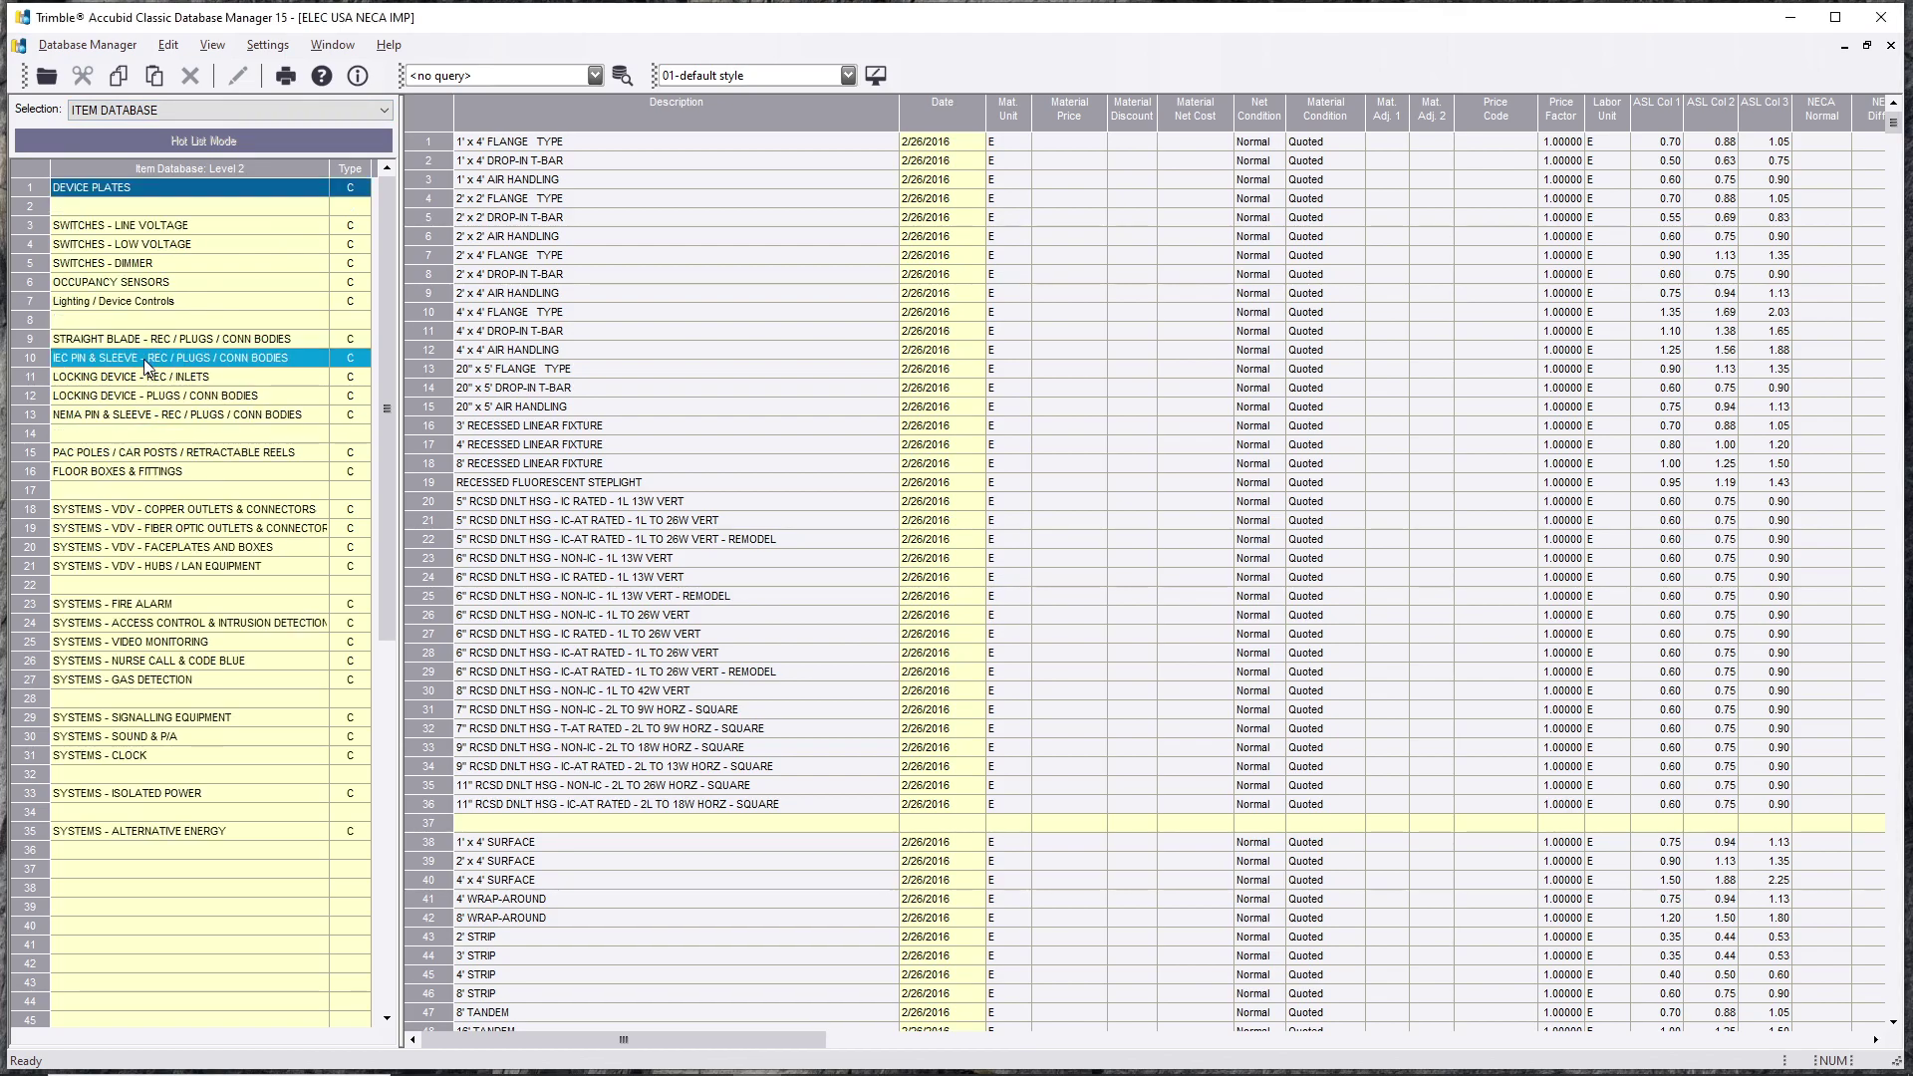
{"action": "double_click", "coordinate": [165, 246]}
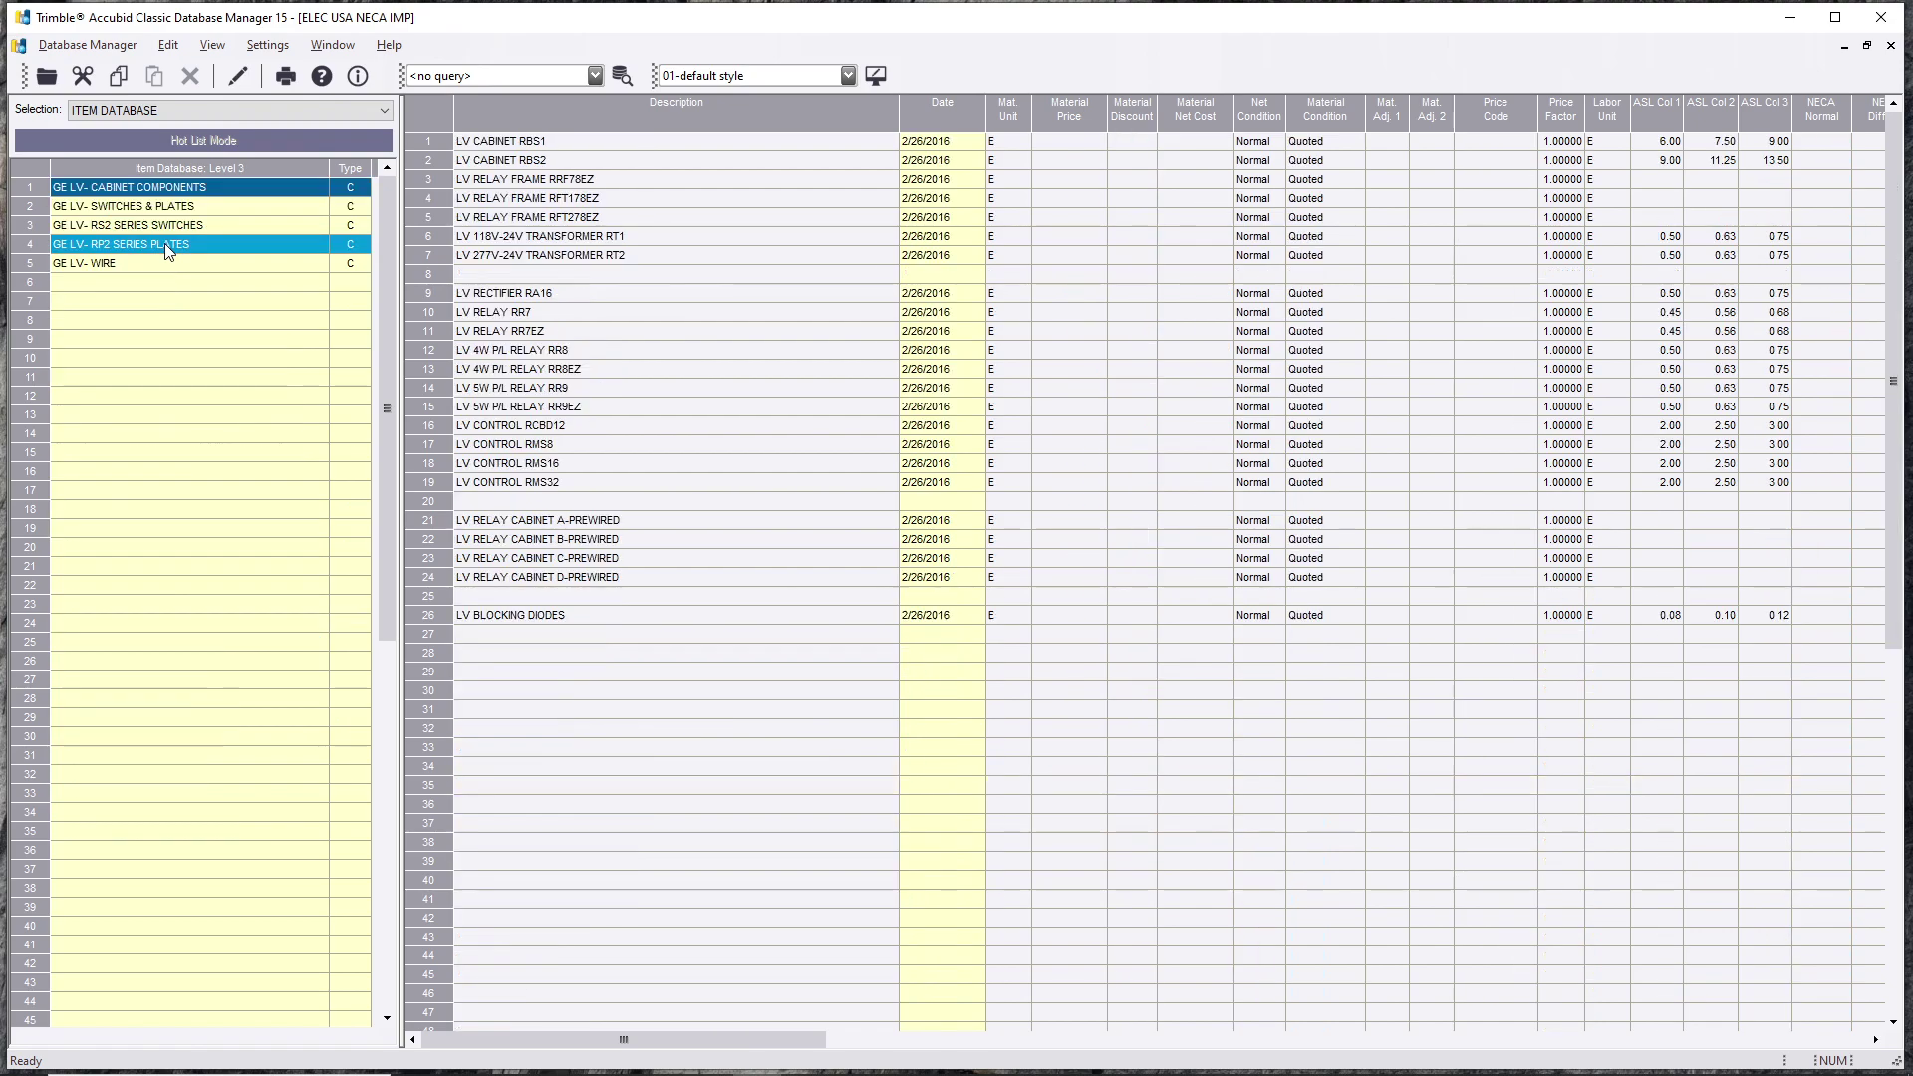
{"action": "left_click", "coordinate": [550, 653]}
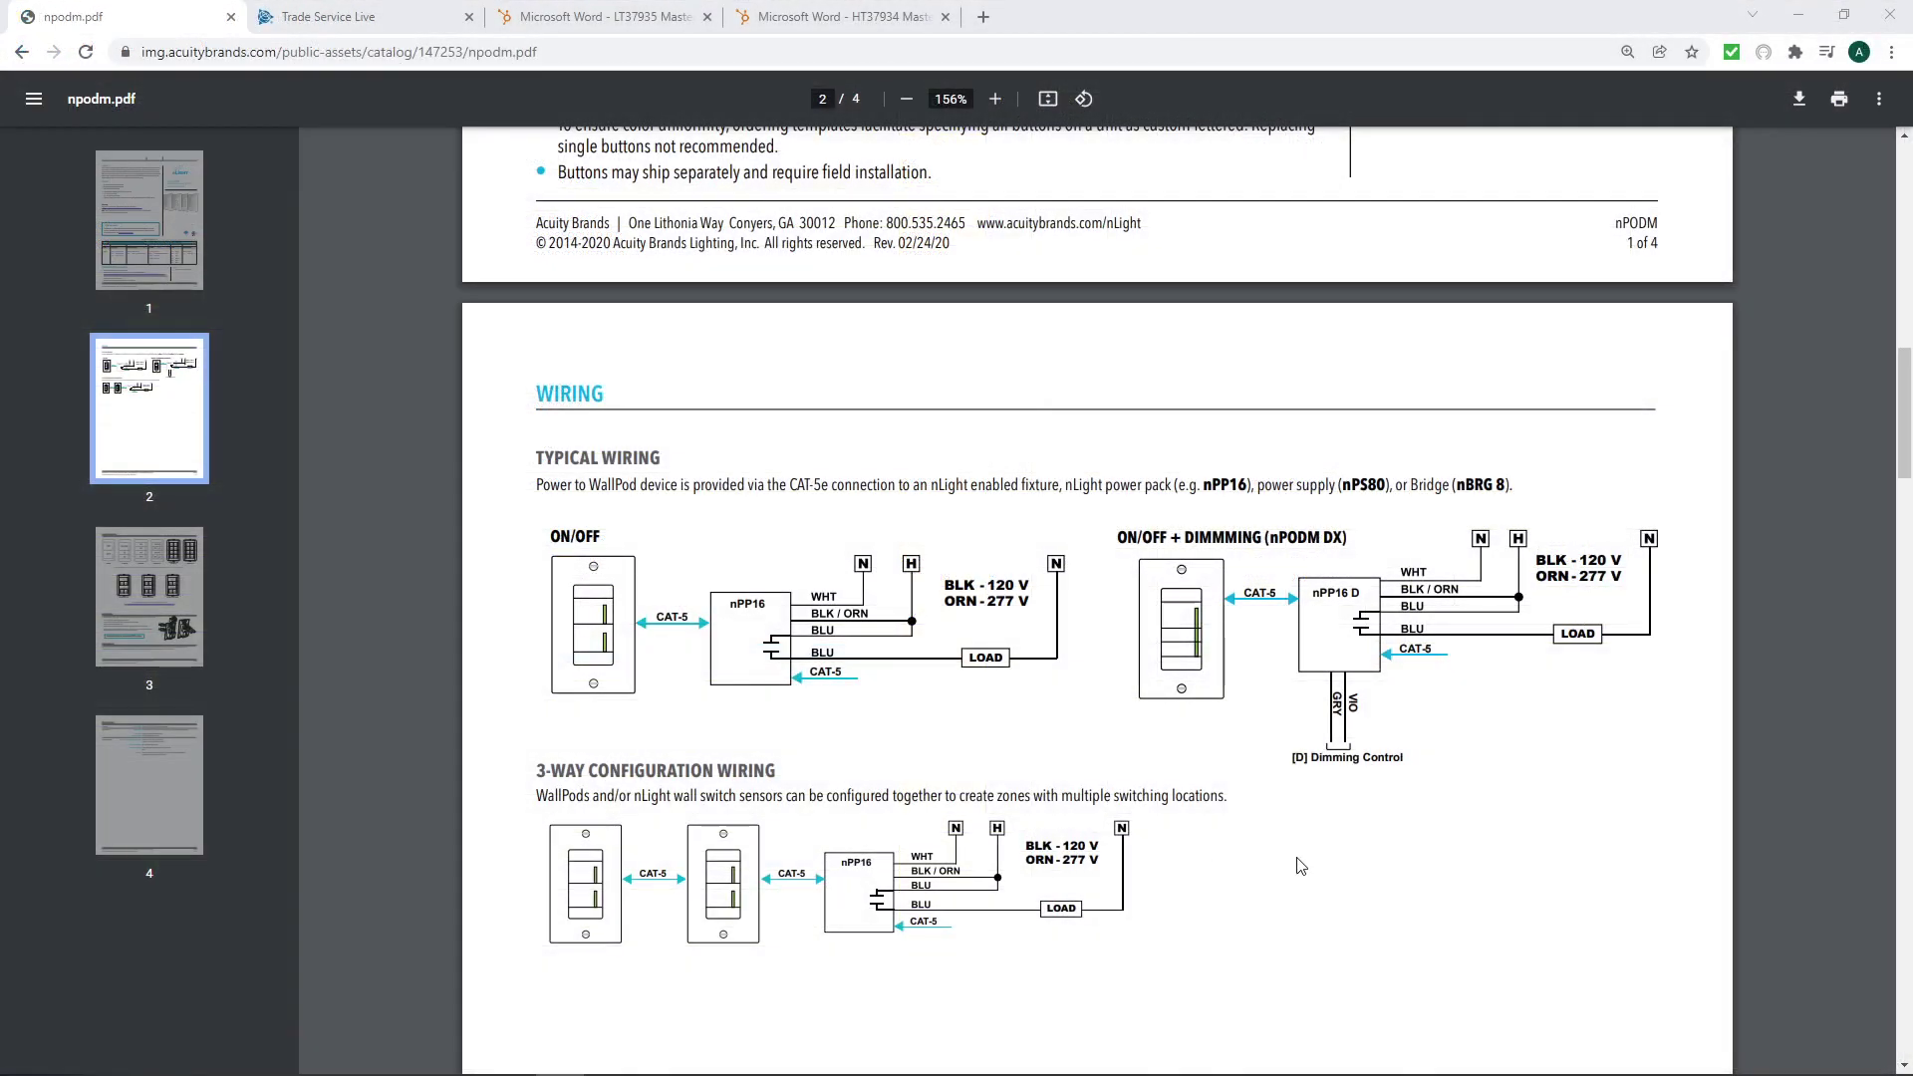
Step: Switch to the nPODM spec sheet in the browser and review its overview, ordering information and wiring diagrams
{"action": "scroll", "coordinate": [1305, 817], "scroll_direction": "up", "scroll_amount": 6}
{"action": "scroll", "coordinate": [1321, 750], "scroll_direction": "up", "scroll_amount": 10}
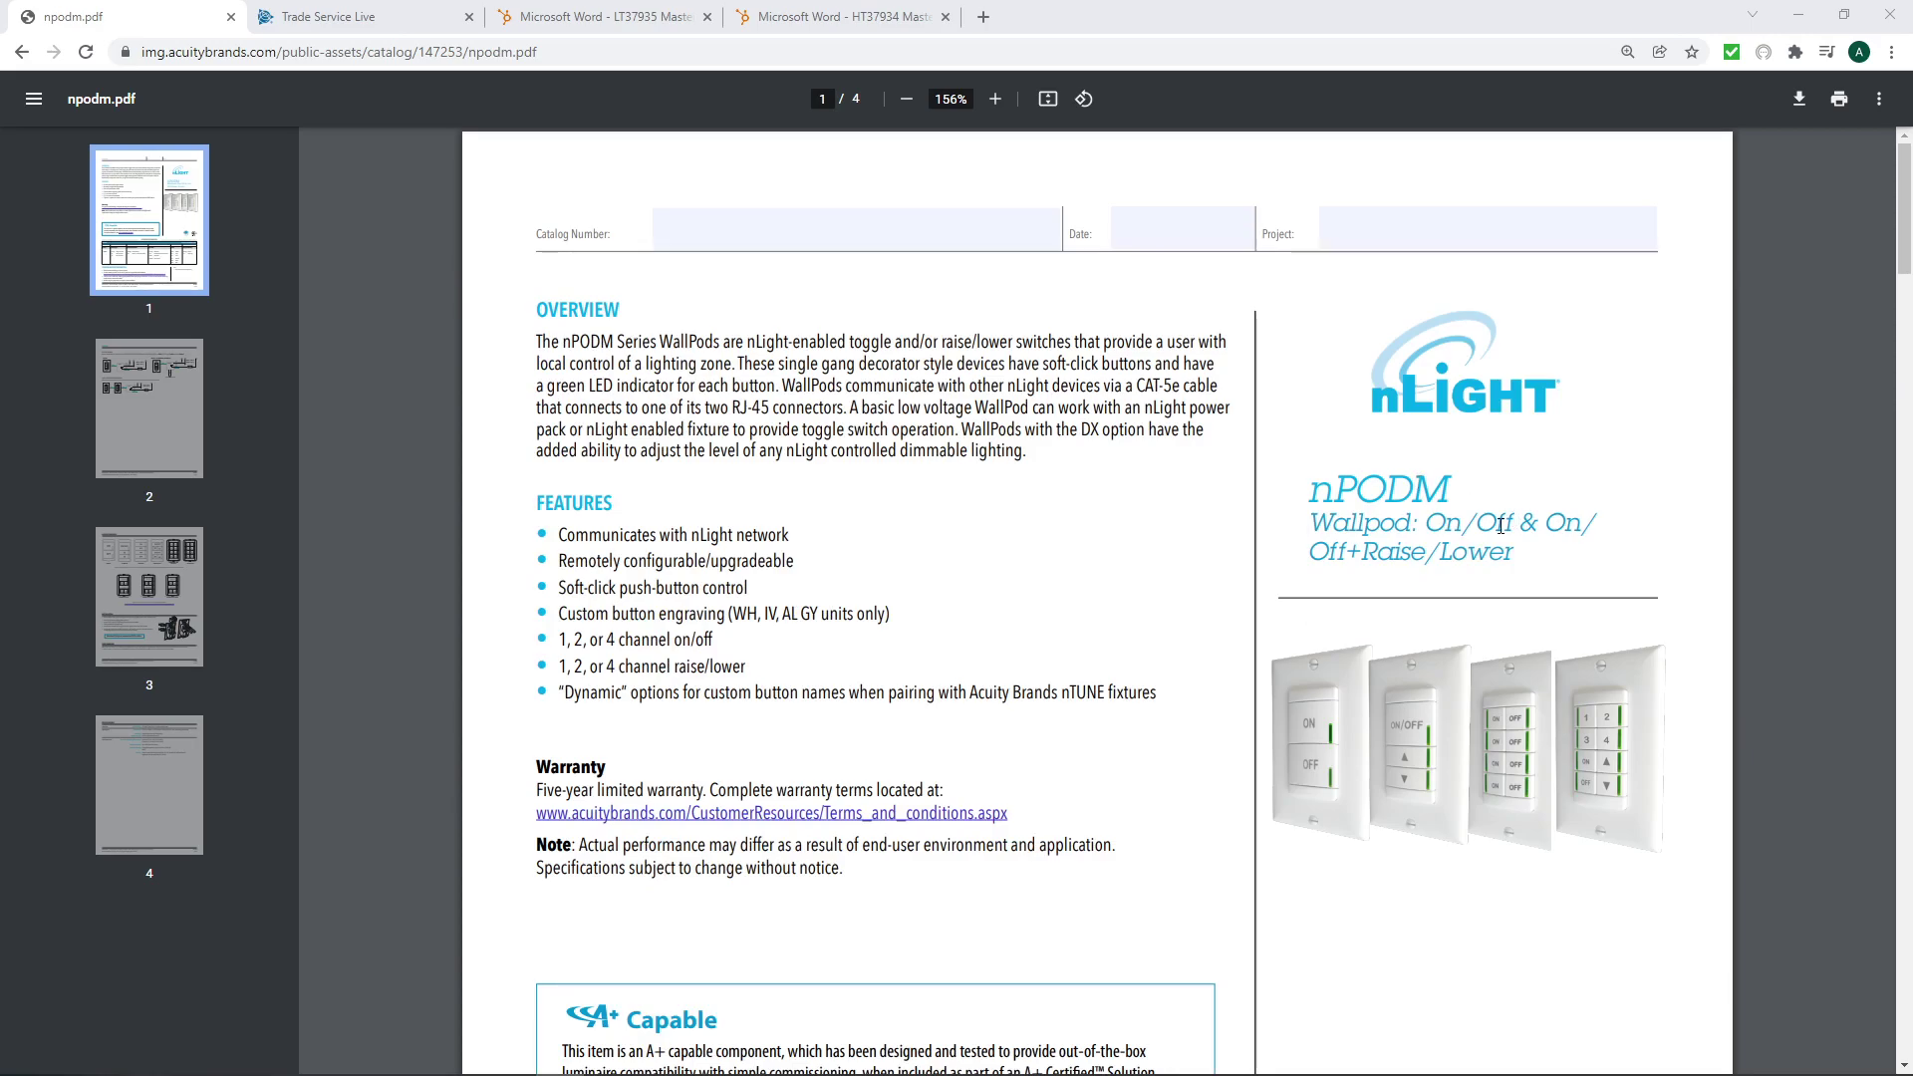
{"action": "scroll", "coordinate": [1500, 525], "scroll_direction": "down", "scroll_amount": 6}
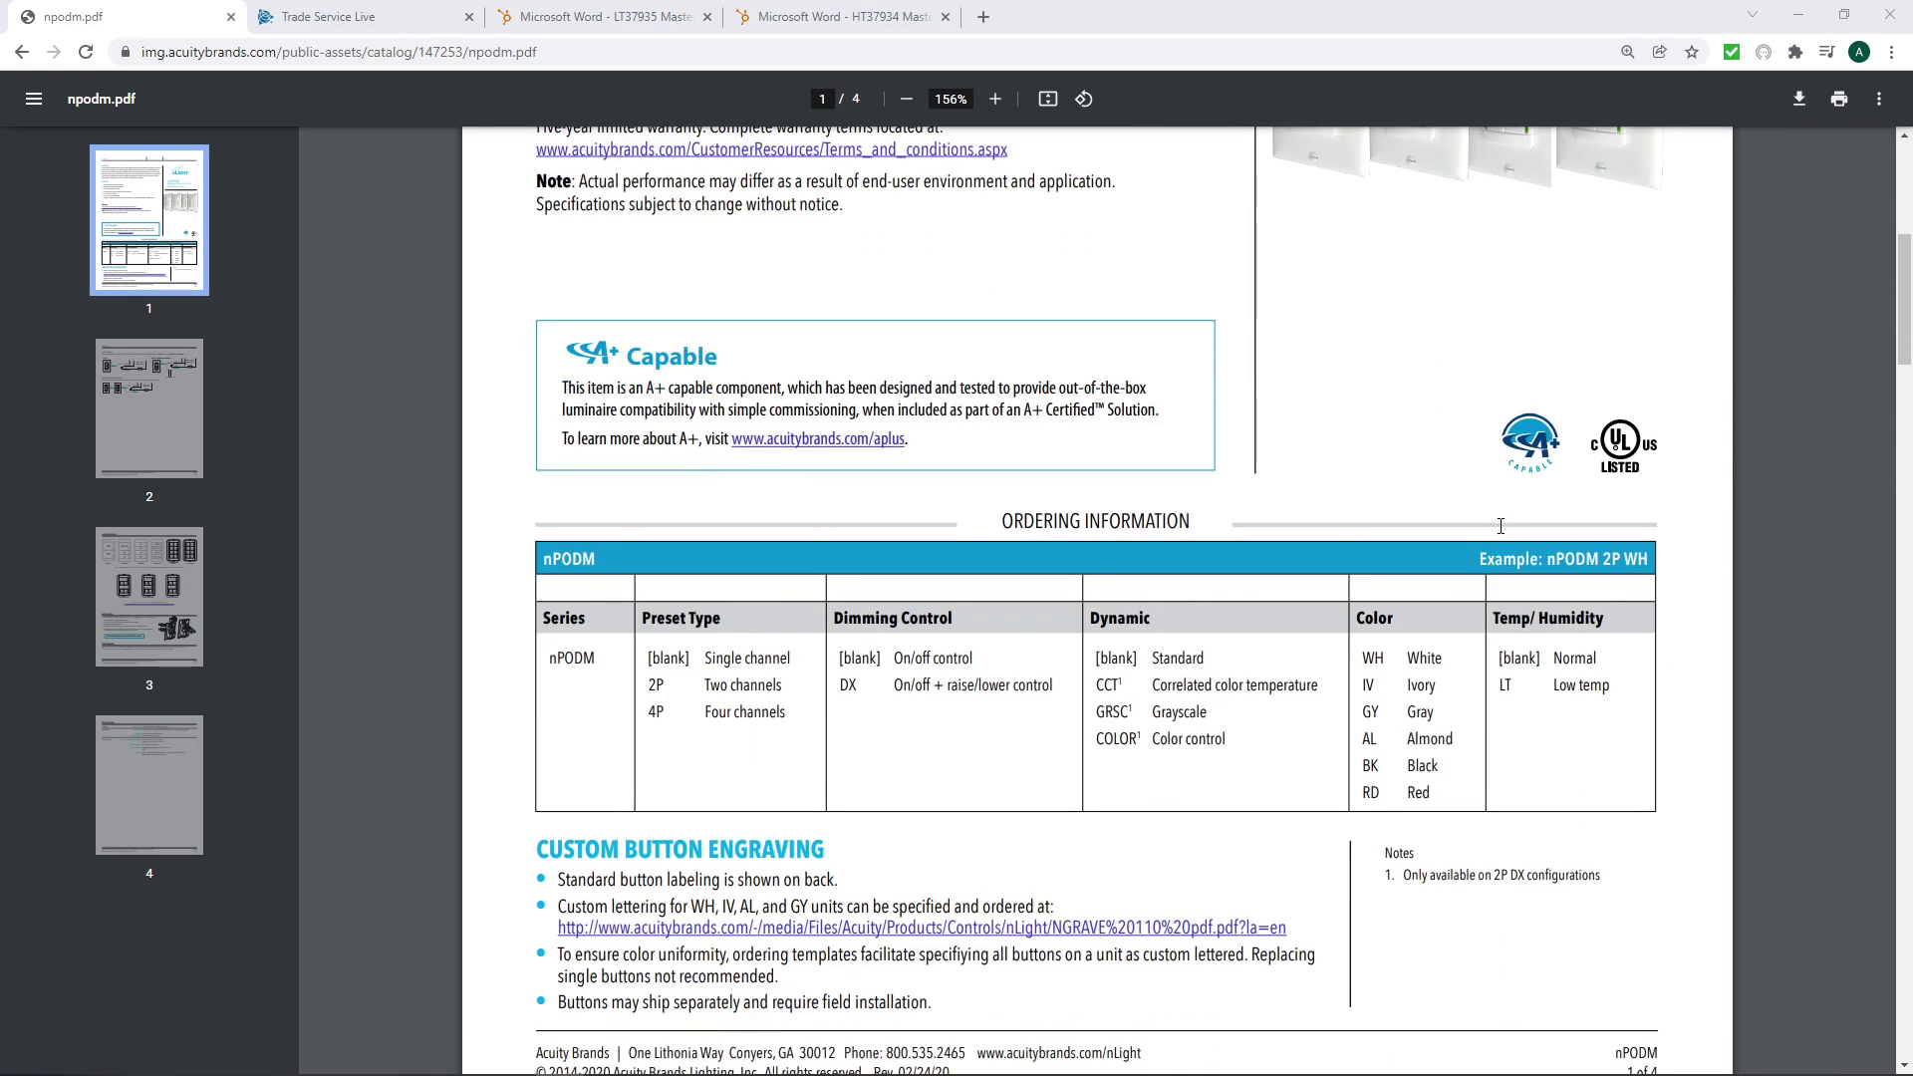
{"action": "scroll", "coordinate": [1501, 525], "scroll_direction": "down", "scroll_amount": 7}
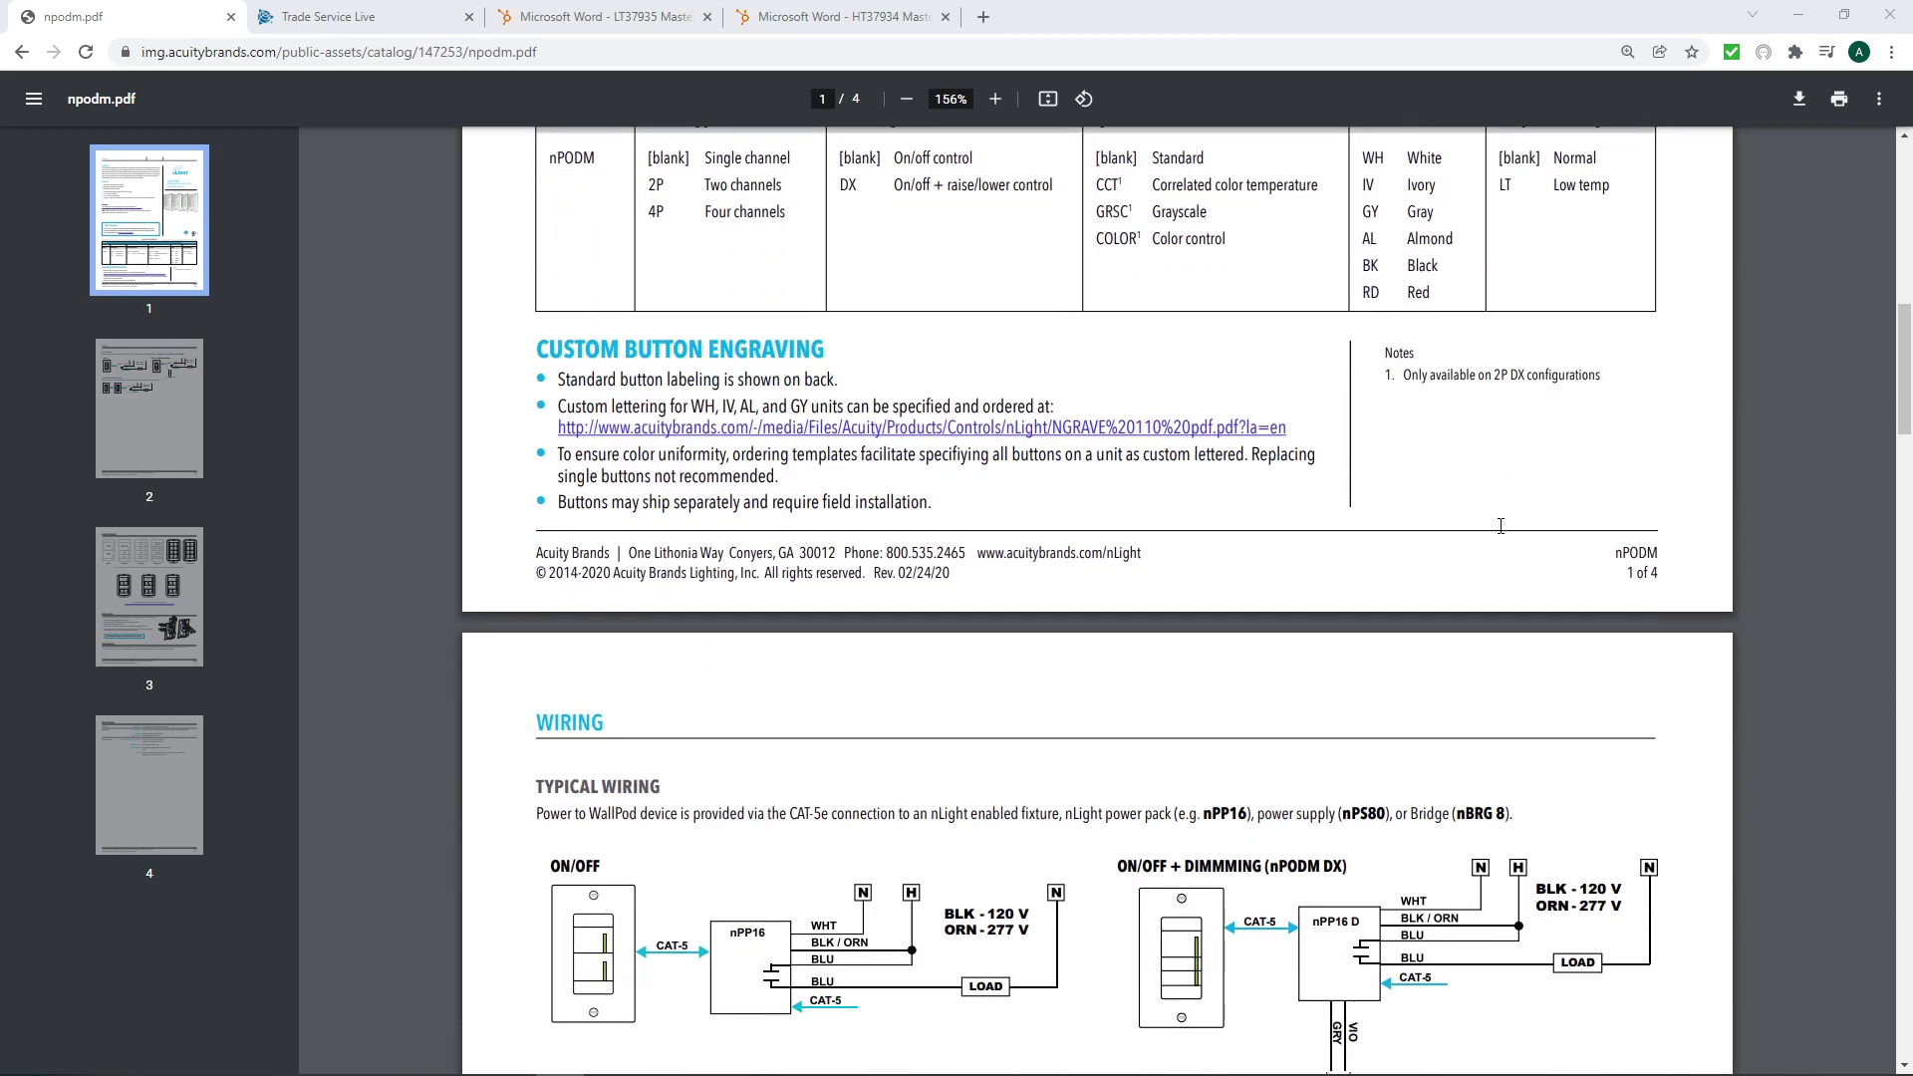
{"action": "scroll", "coordinate": [1500, 525], "scroll_direction": "down", "scroll_amount": 3}
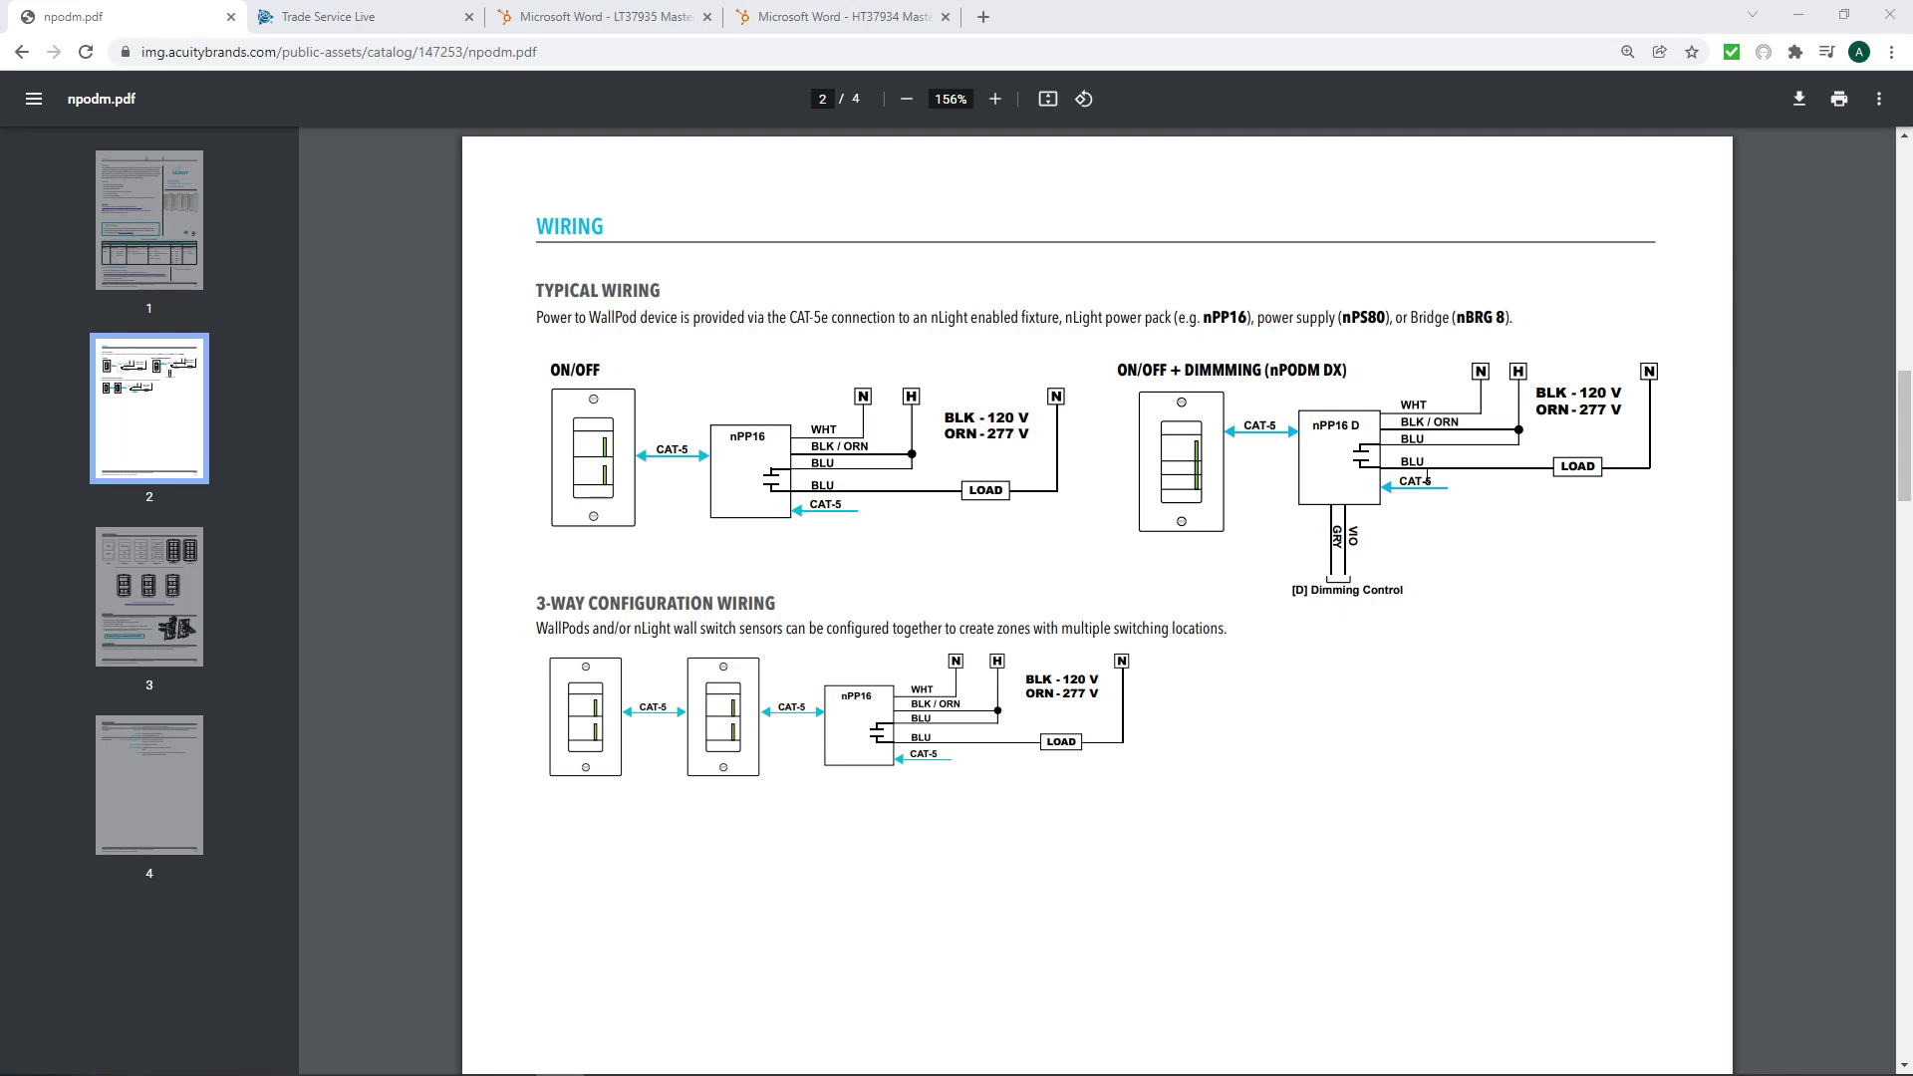
Step: Examine the nPODM default labeling and installation sections, and recheck the ordering information table
{"action": "scroll", "coordinate": [1186, 547], "scroll_direction": "down", "scroll_amount": 12}
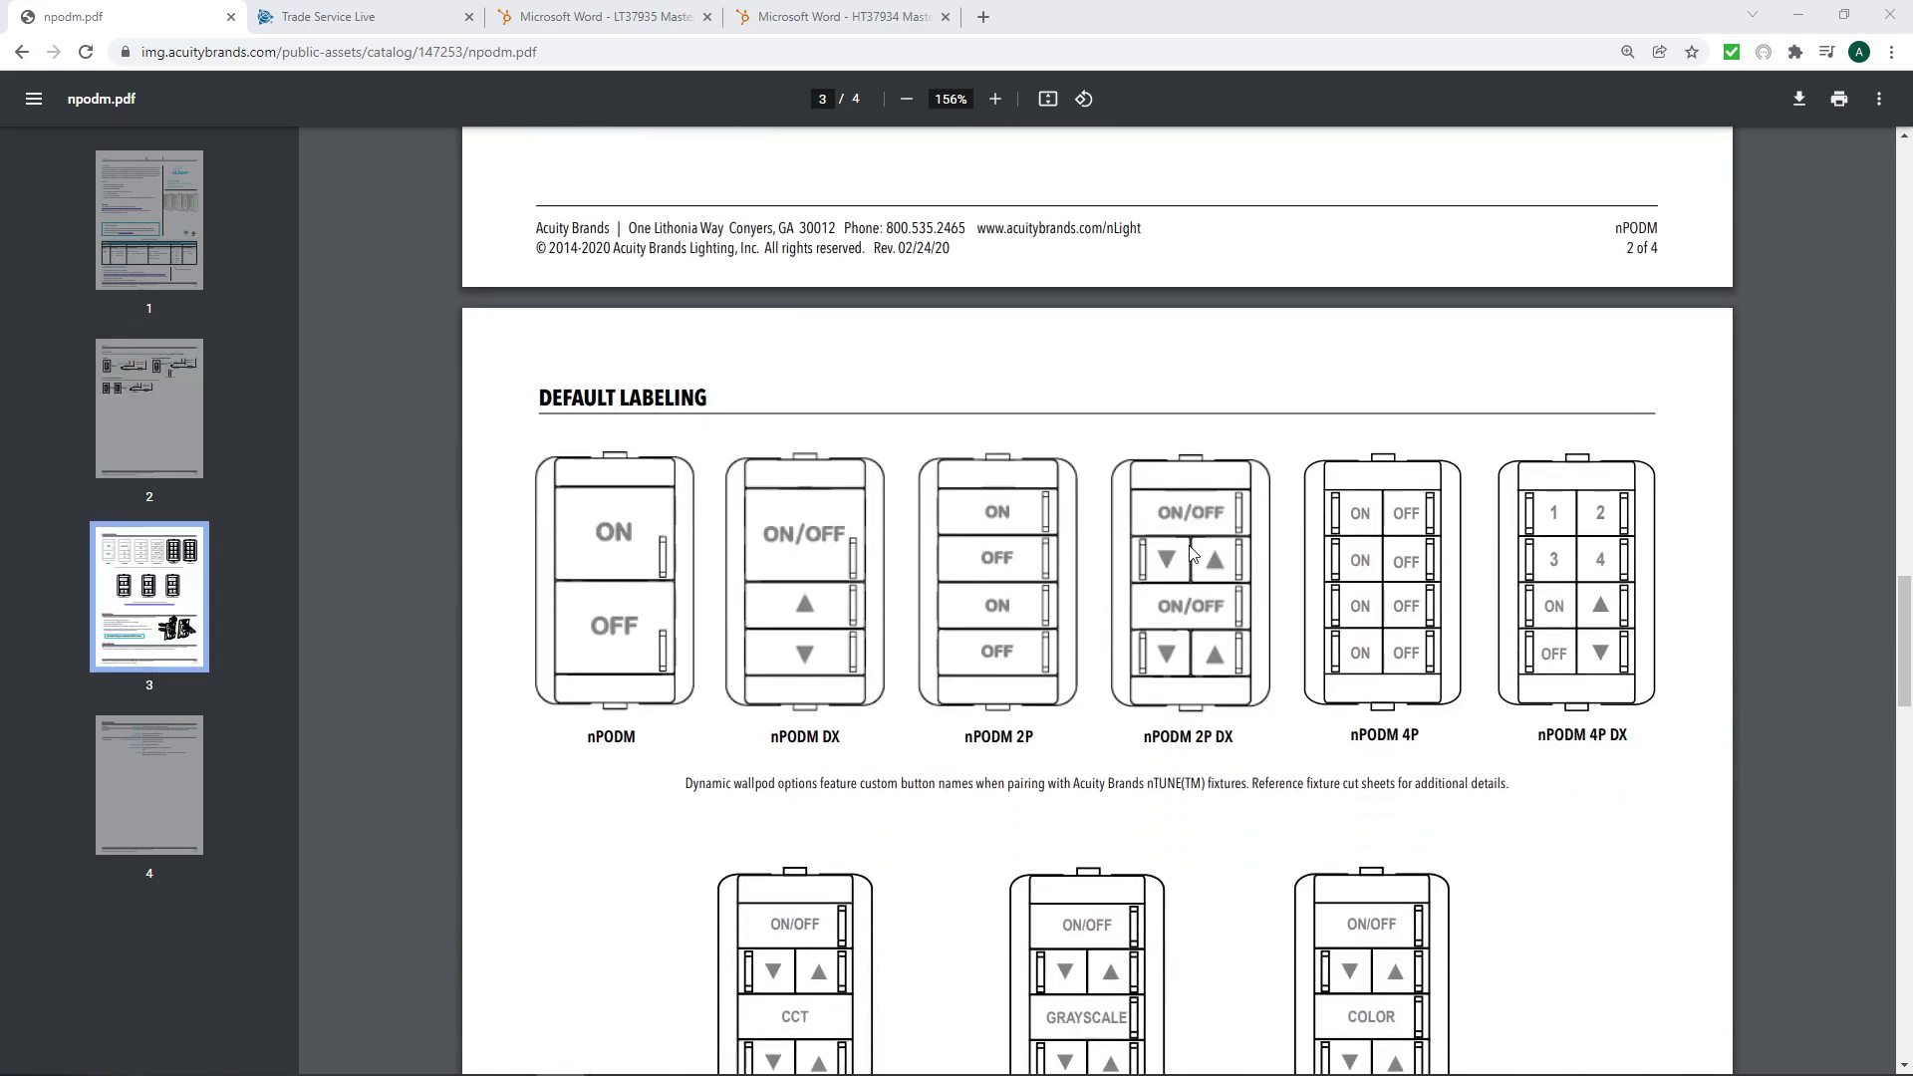
{"action": "scroll", "coordinate": [1205, 568], "scroll_direction": "down", "scroll_amount": 3}
{"action": "scroll", "coordinate": [1233, 598], "scroll_direction": "up", "scroll_amount": 2}
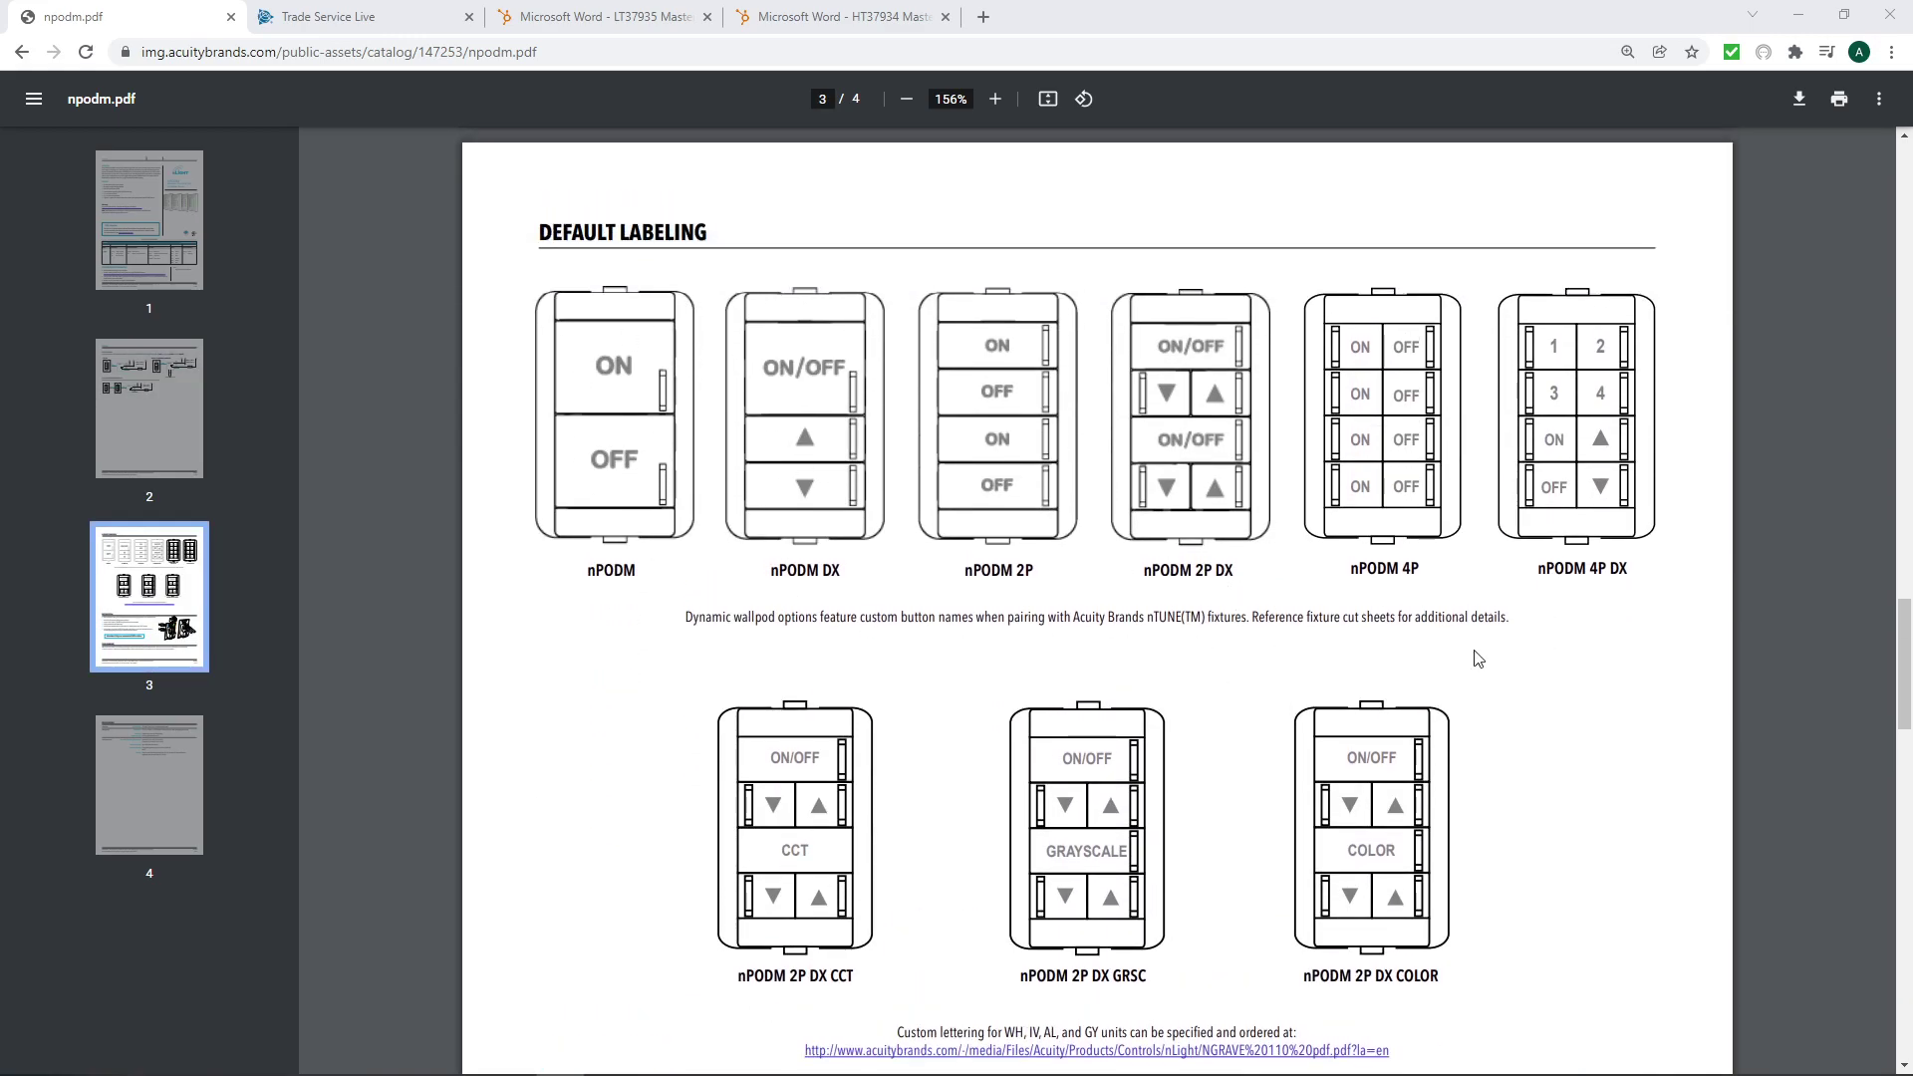
{"action": "scroll", "coordinate": [1477, 659], "scroll_direction": "down", "scroll_amount": 6}
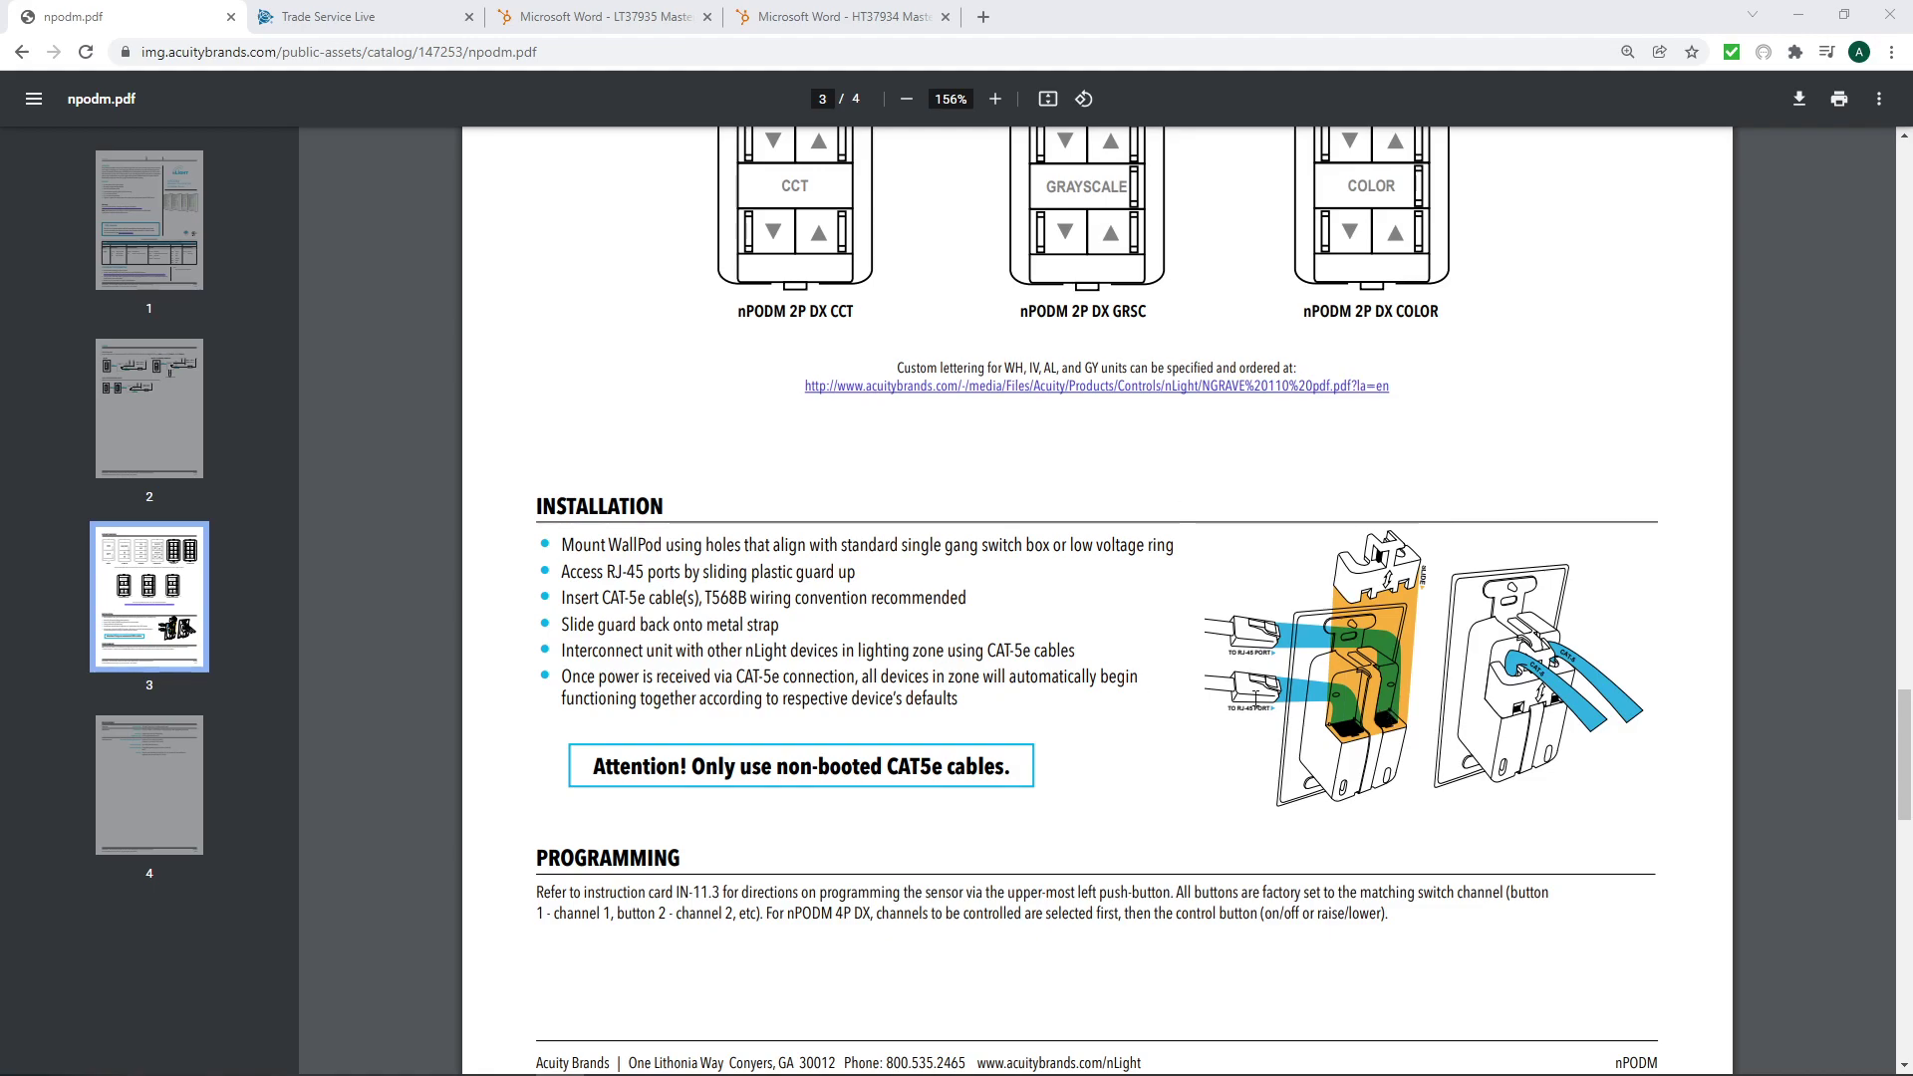
{"action": "scroll", "coordinate": [1302, 760], "scroll_direction": "up", "scroll_amount": 20}
{"action": "scroll", "coordinate": [1338, 759], "scroll_direction": "up", "scroll_amount": 9}
{"action": "scroll", "coordinate": [1355, 760], "scroll_direction": "down", "scroll_amount": 9}
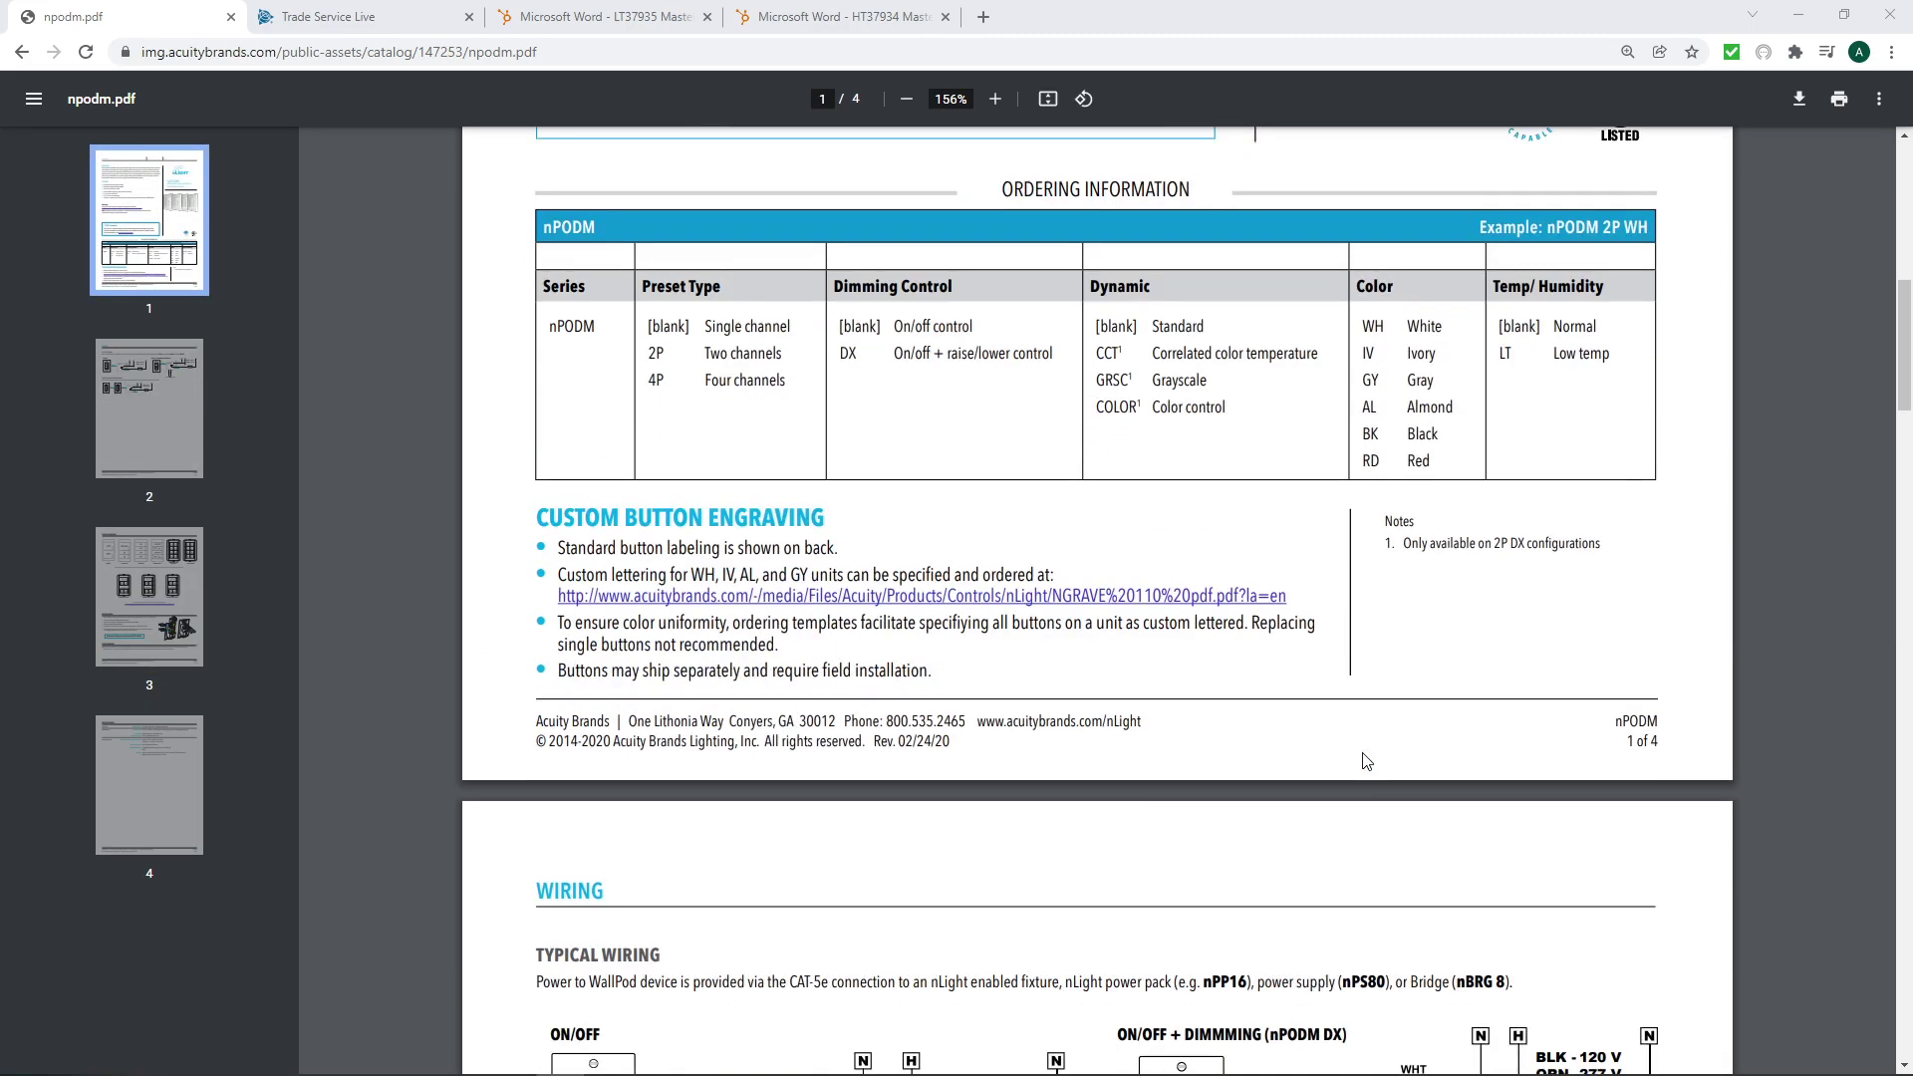
{"action": "scroll", "coordinate": [1365, 761], "scroll_direction": "up", "scroll_amount": 3}
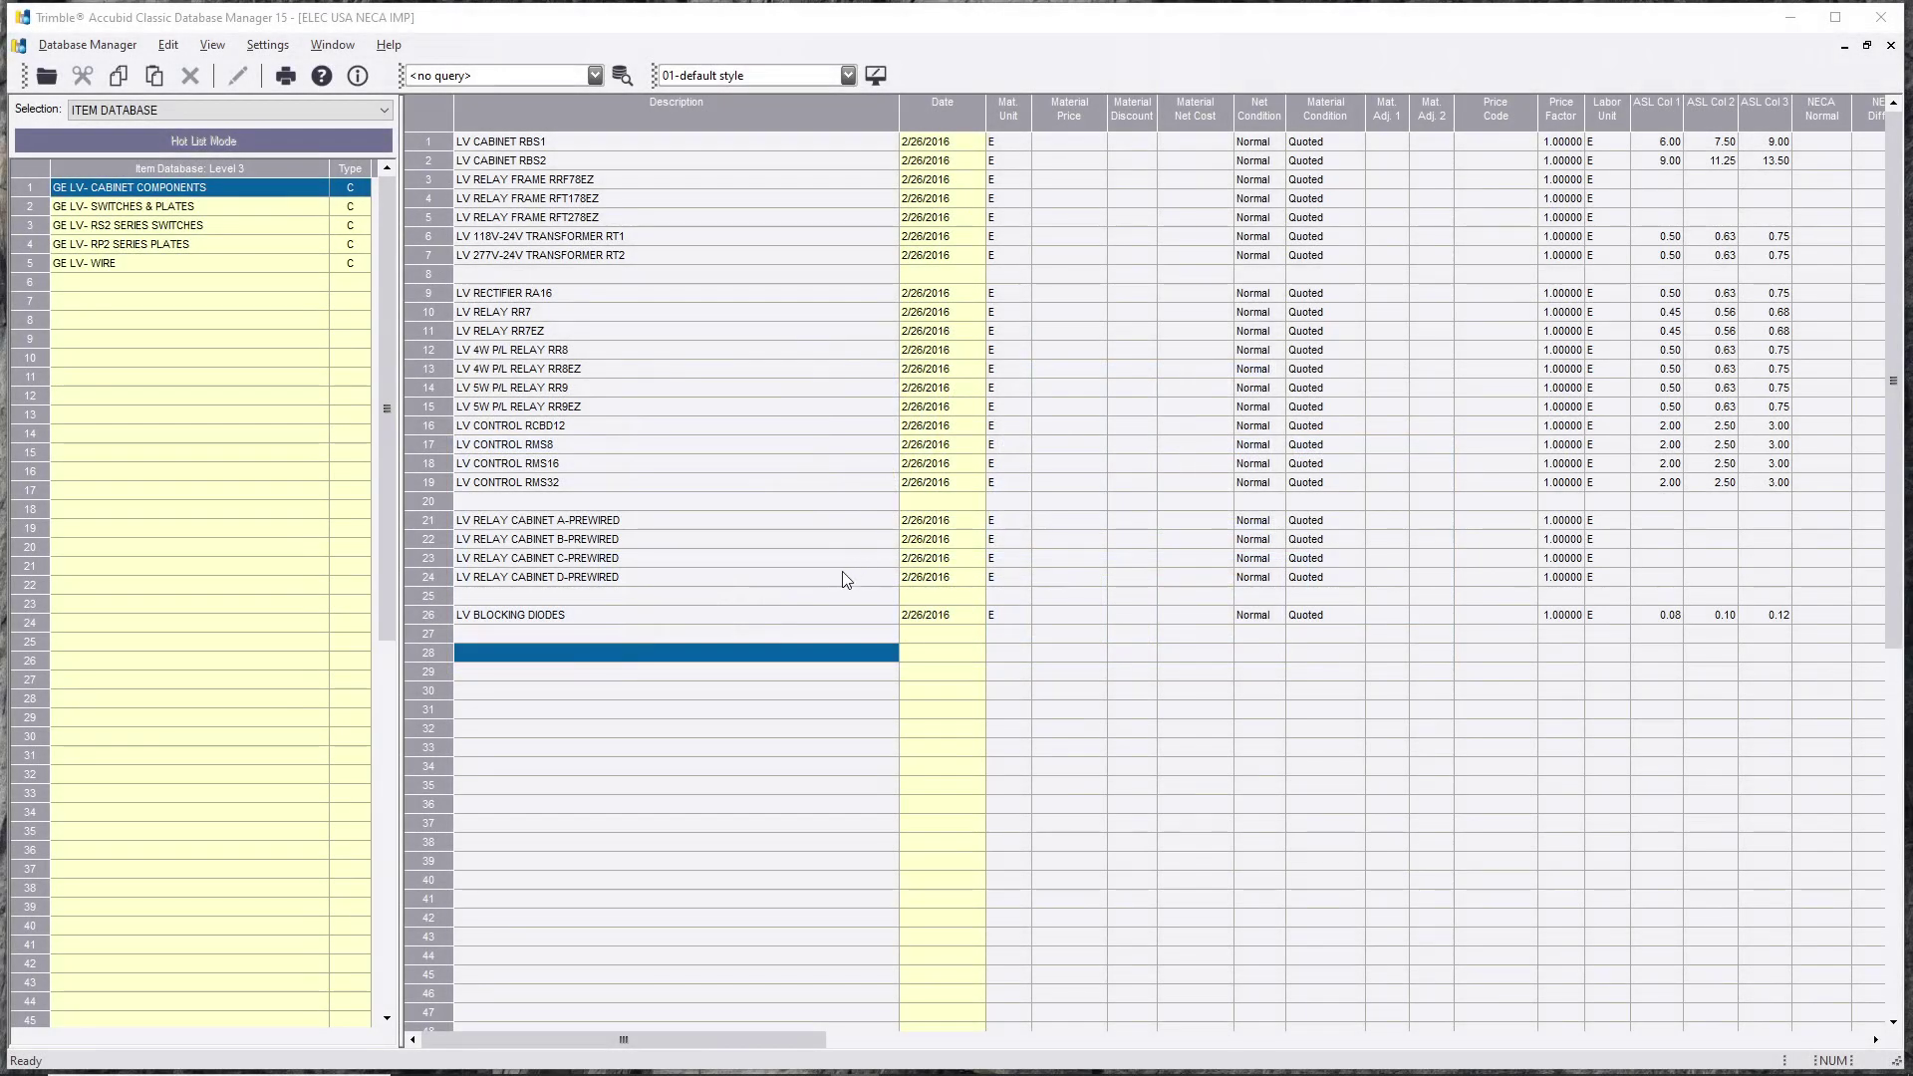
Step: Switch back to Accubid Database Manager and enter nPODM as a new item in row 28 of GE LV- Cabinet Components
{"action": "left_click", "coordinate": [549, 653]}
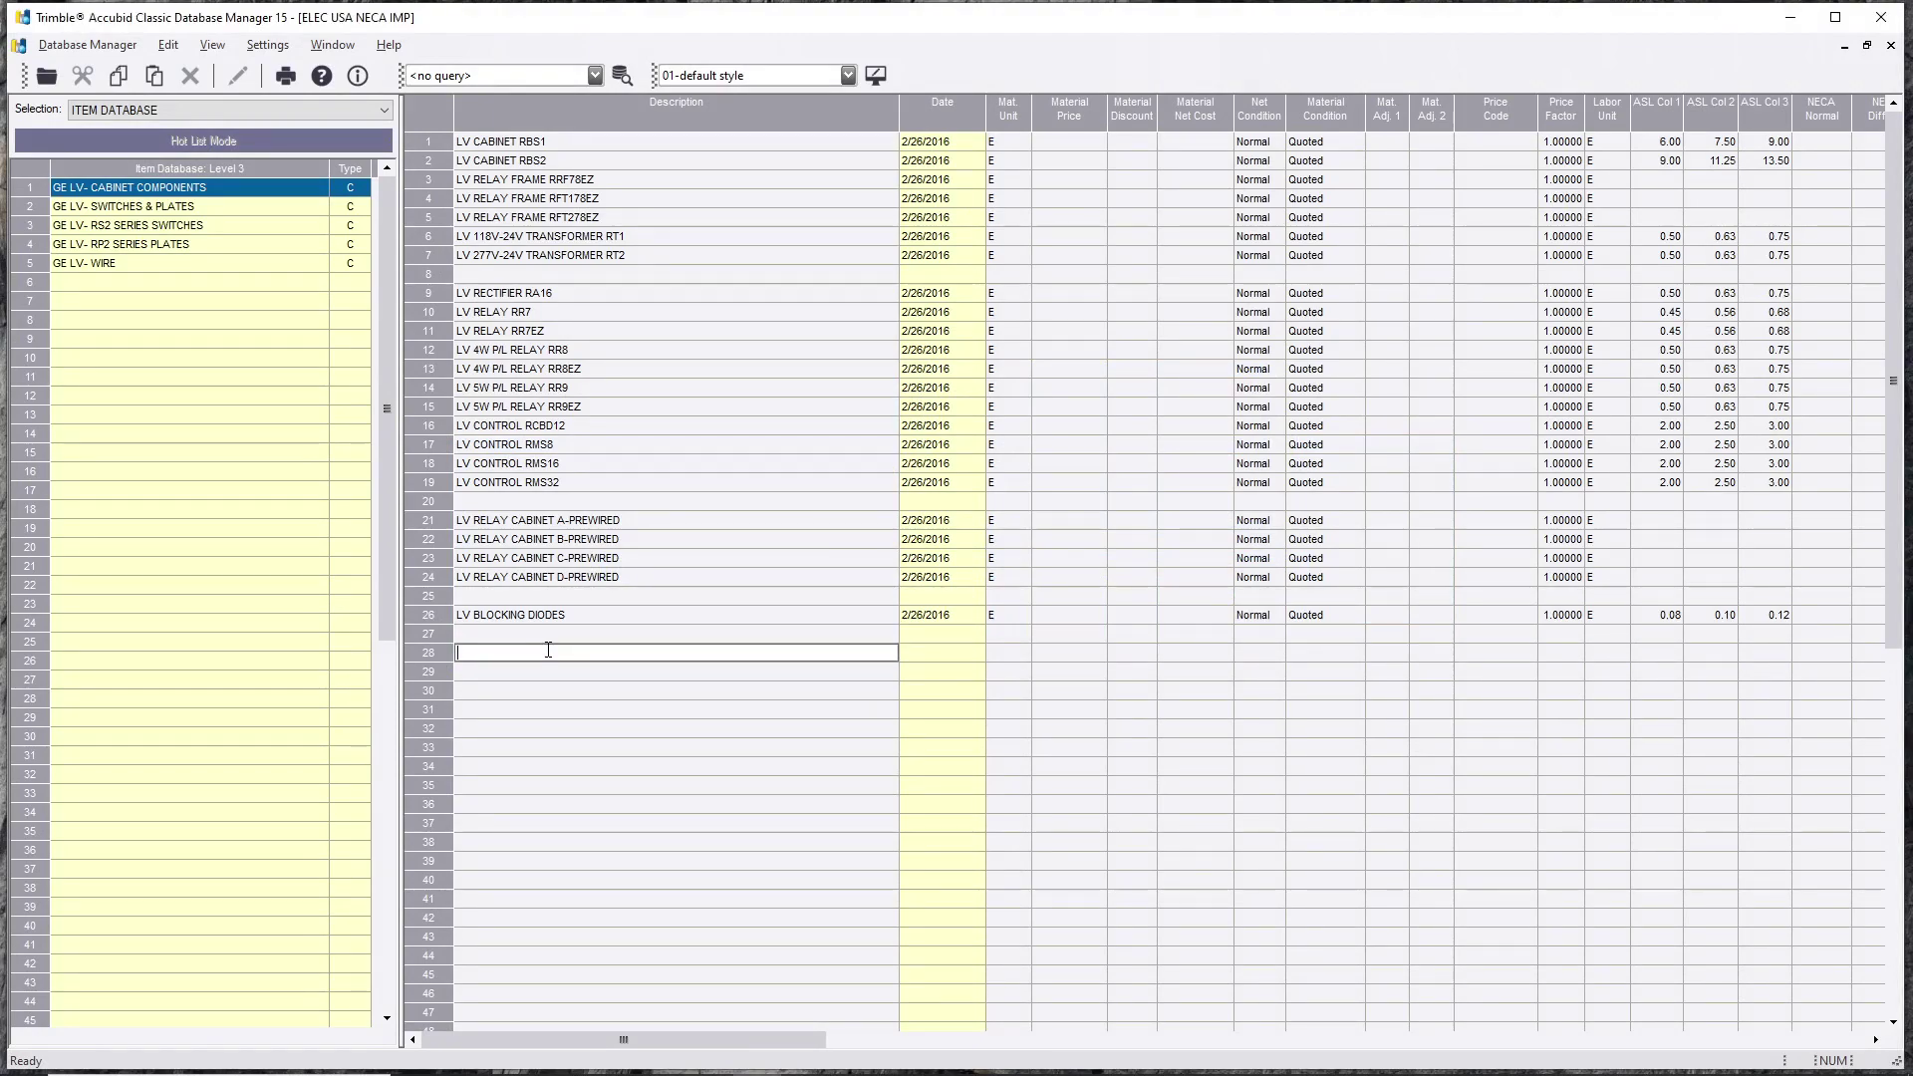
{"action": "type", "text": "nPOD"}
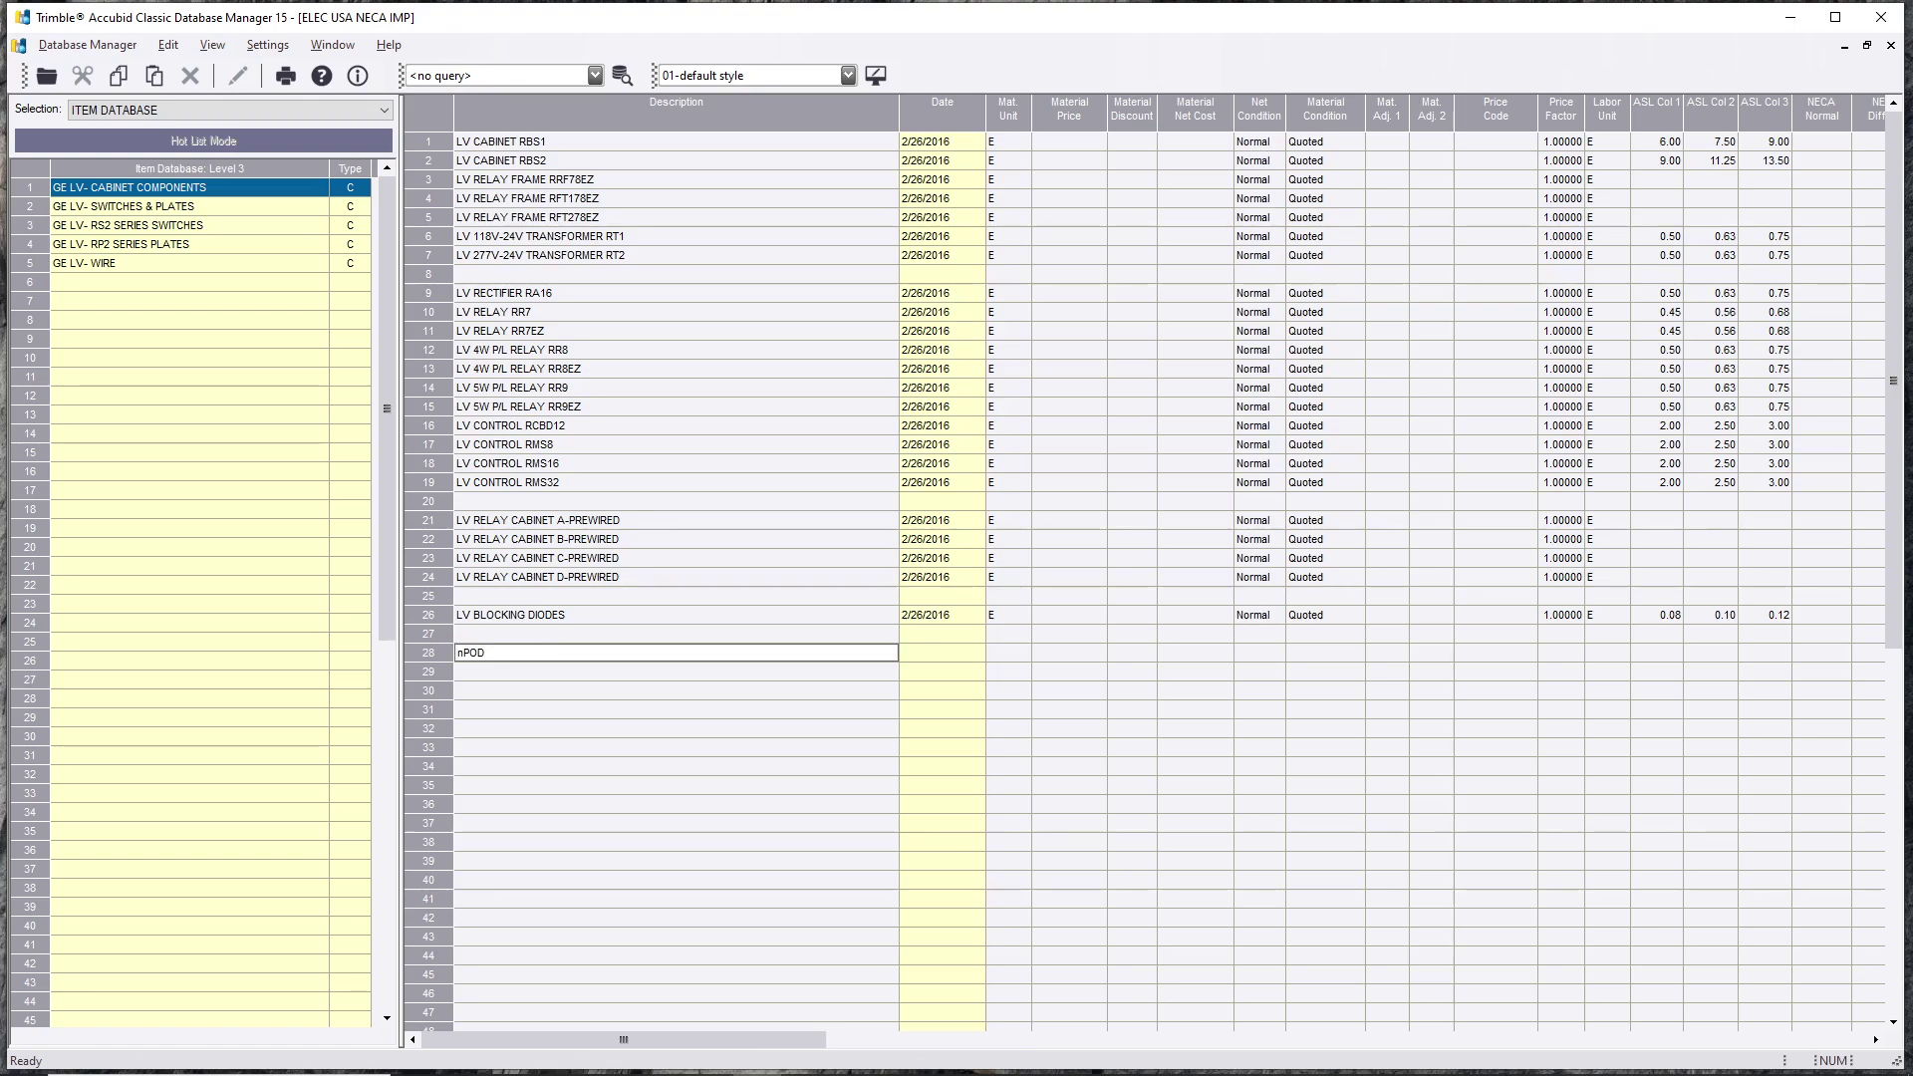
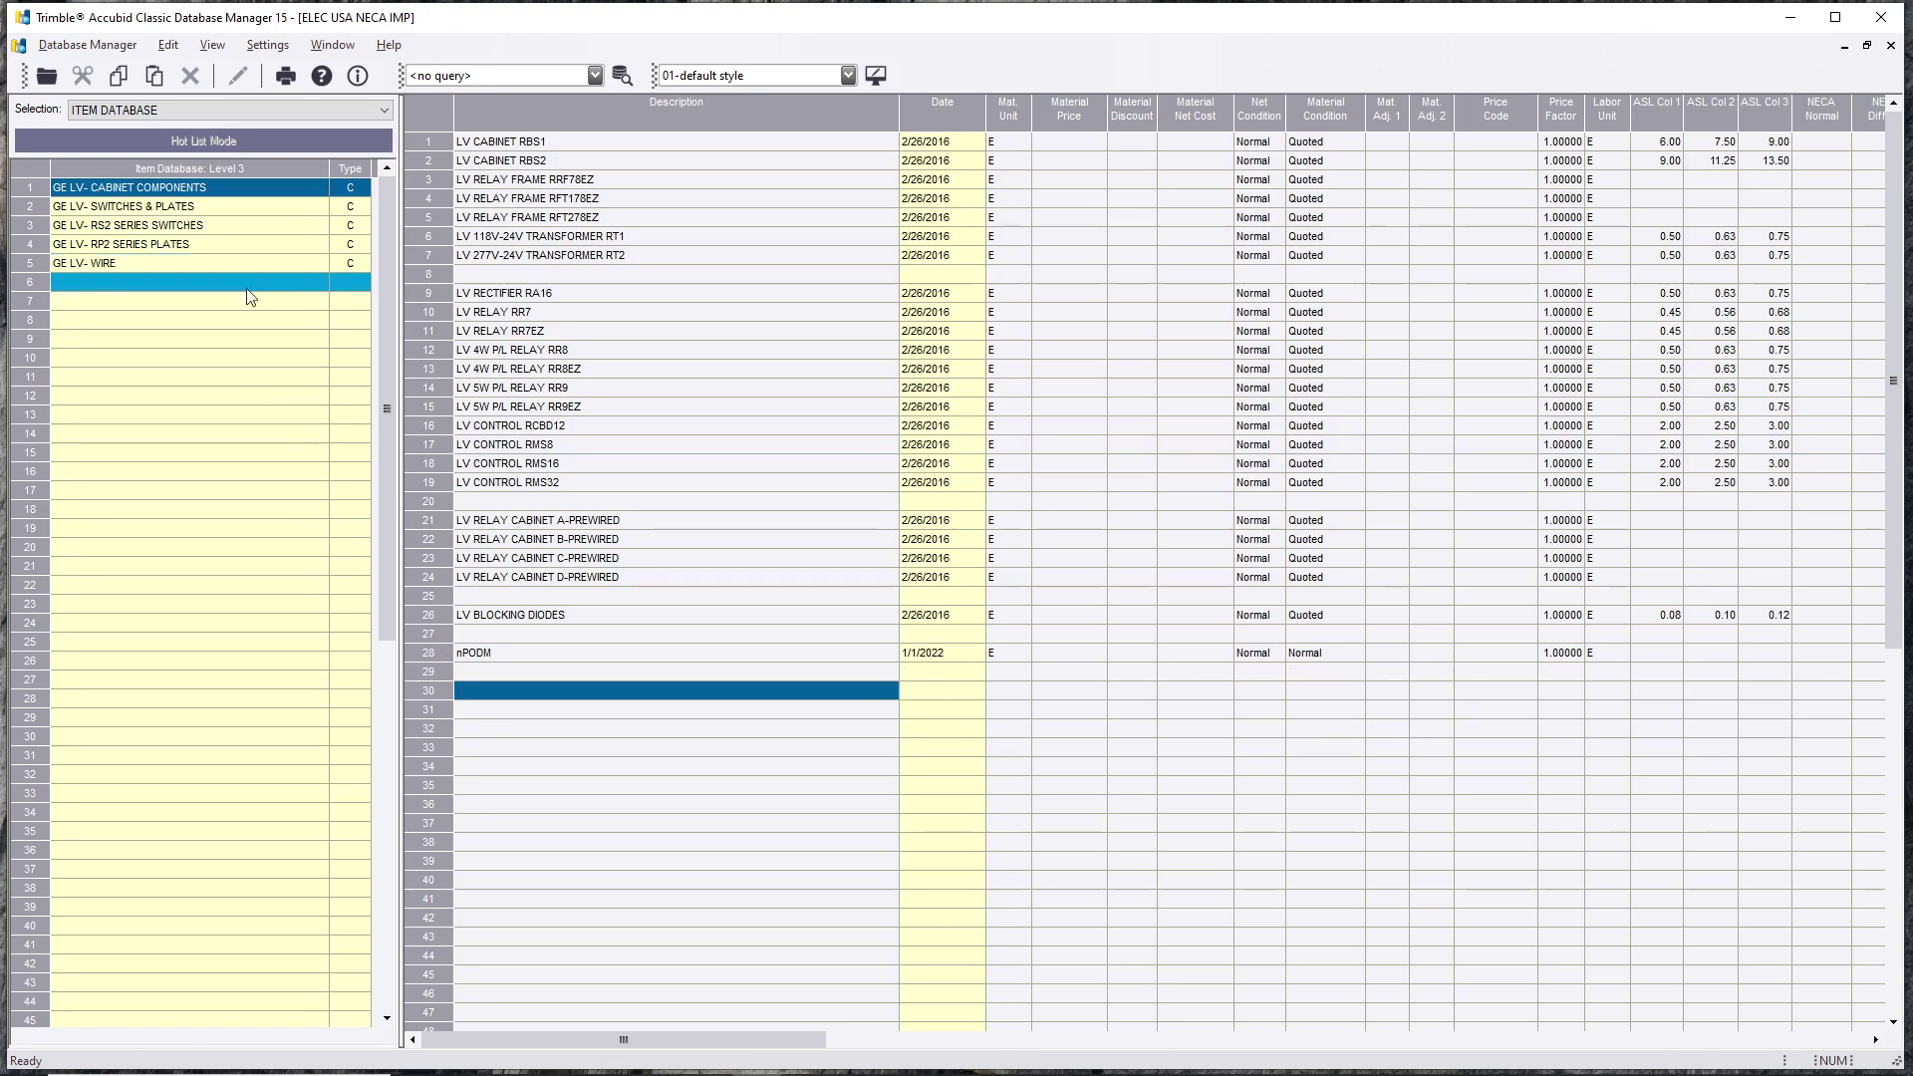
Step: Move the nPODM item from GE LV- Cabinet Components to row 34 of GE LV- Switches & Plates
{"action": "double_click", "coordinate": [225, 189]}
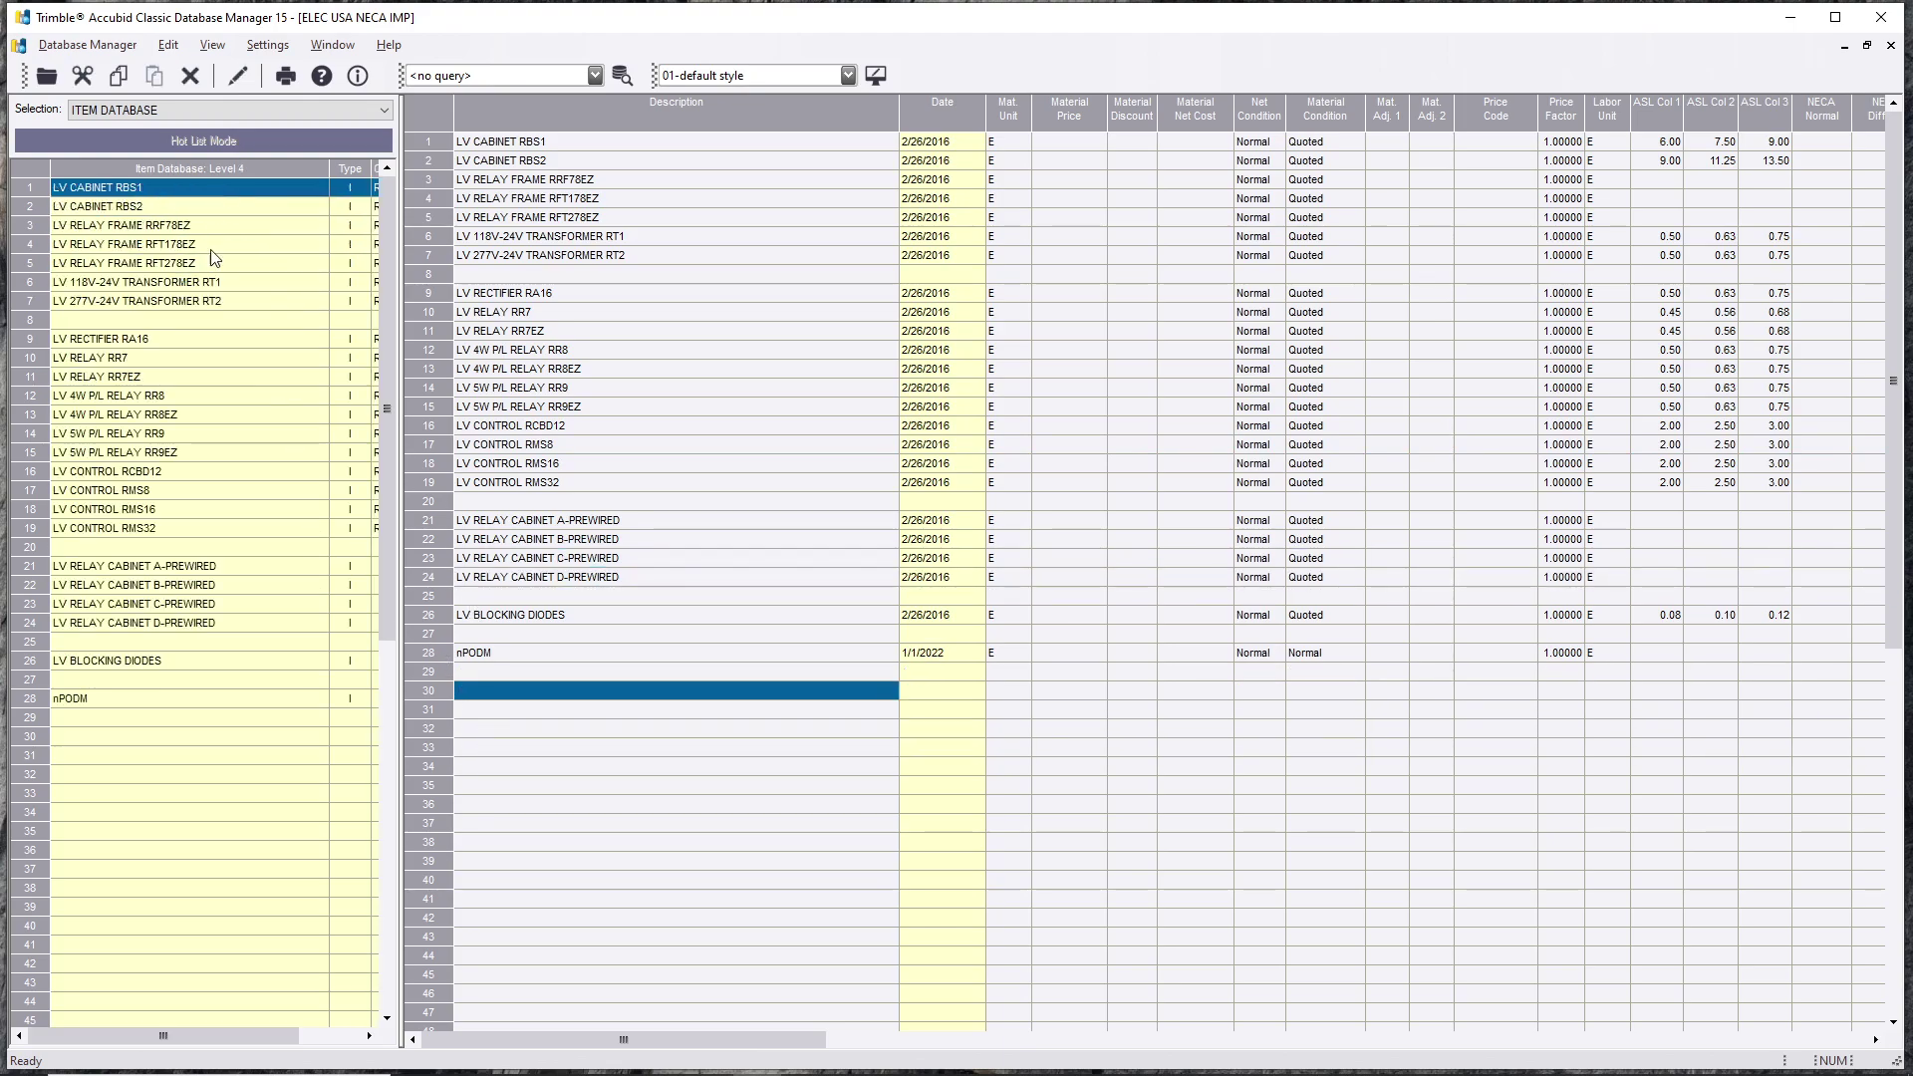
{"action": "double_click", "coordinate": [154, 698]}
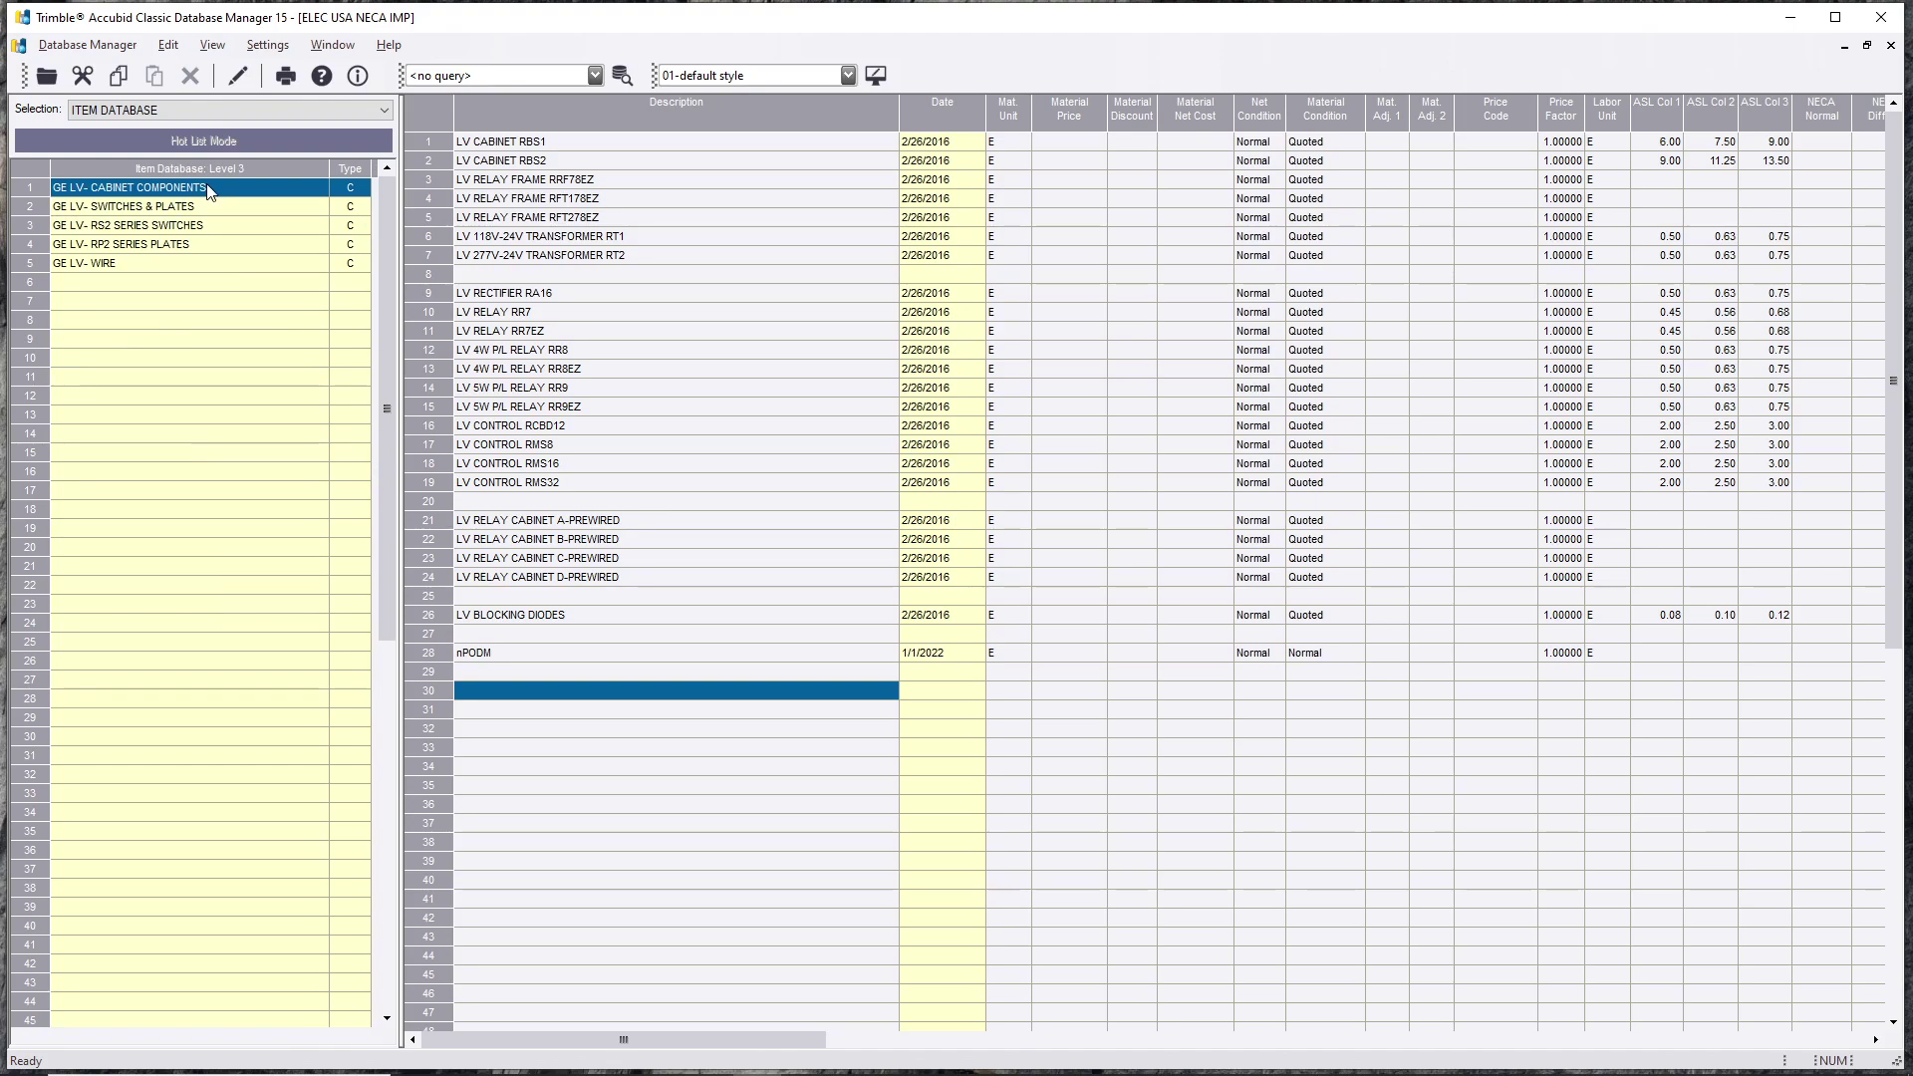
{"action": "double_click", "coordinate": [210, 189]}
{"action": "left_click", "coordinate": [159, 698]}
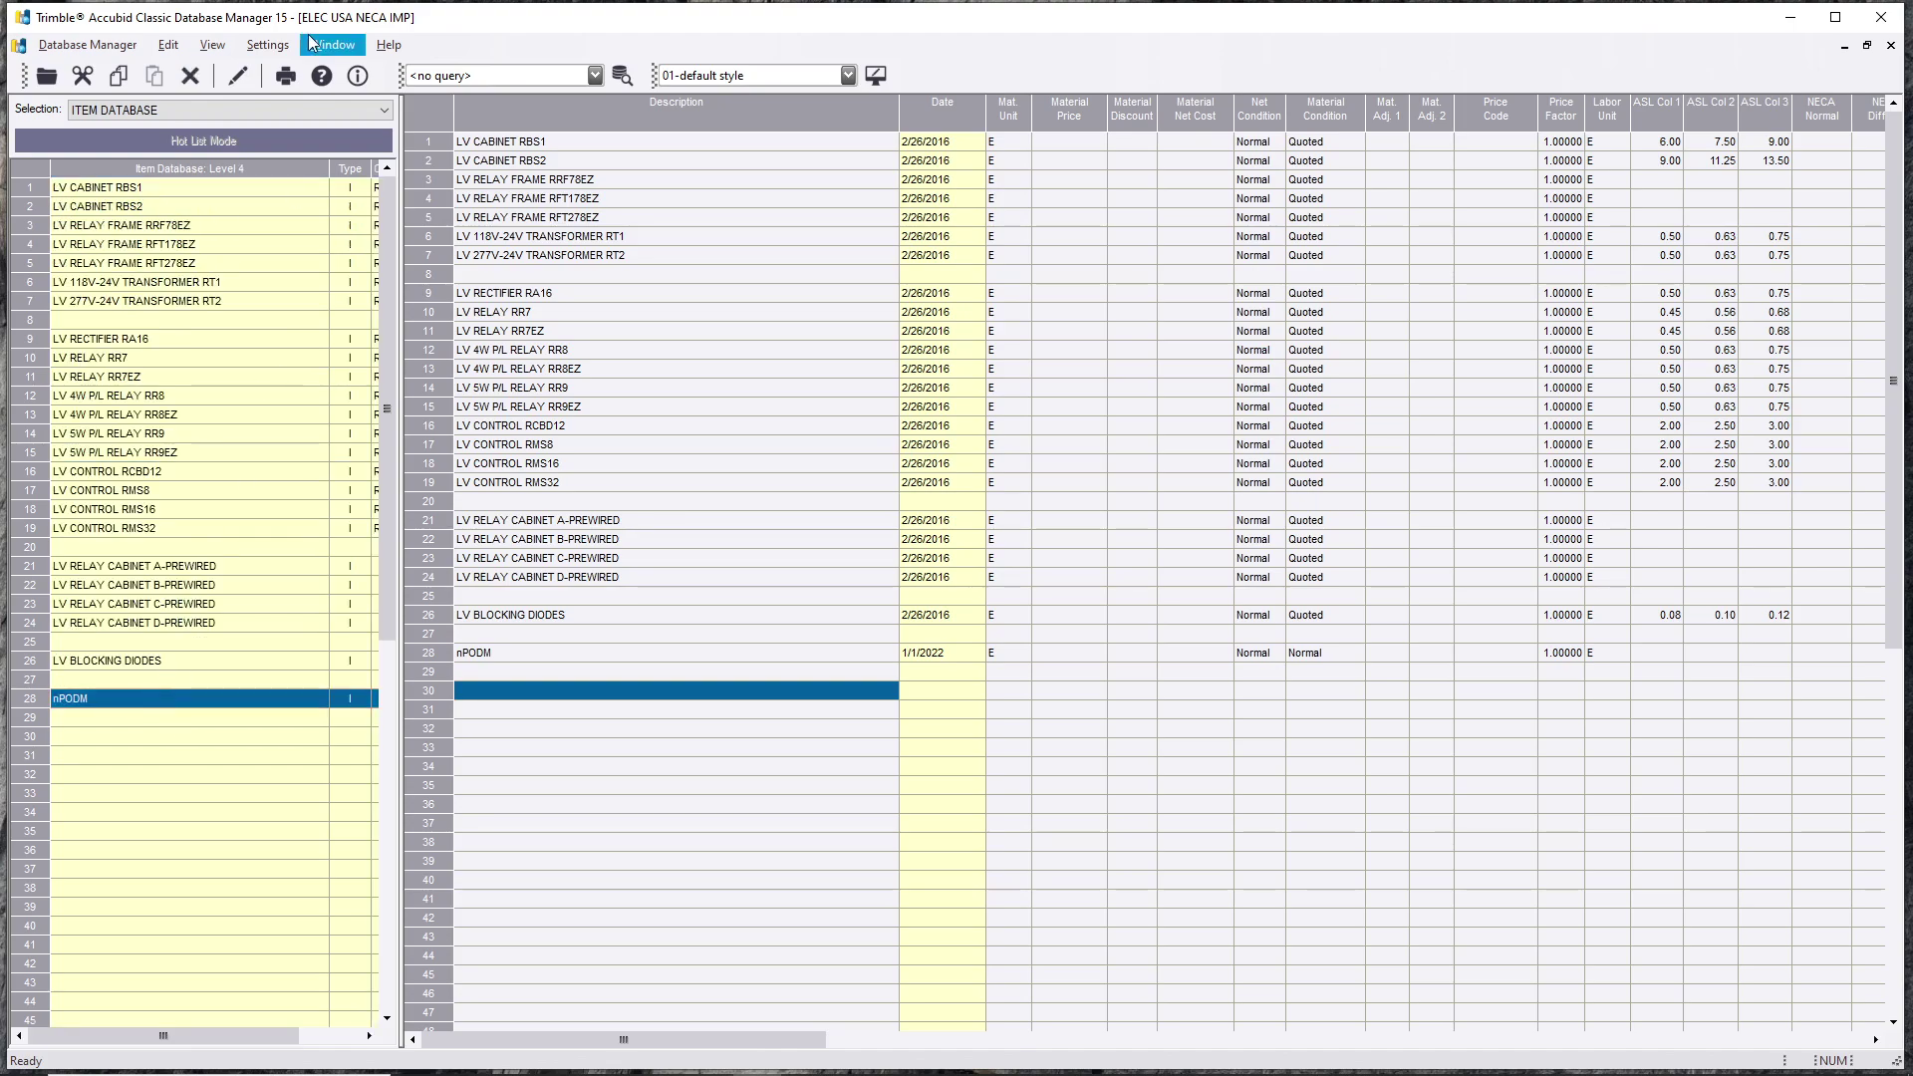
{"action": "left_click", "coordinate": [170, 45]}
{"action": "left_click", "coordinate": [184, 73]}
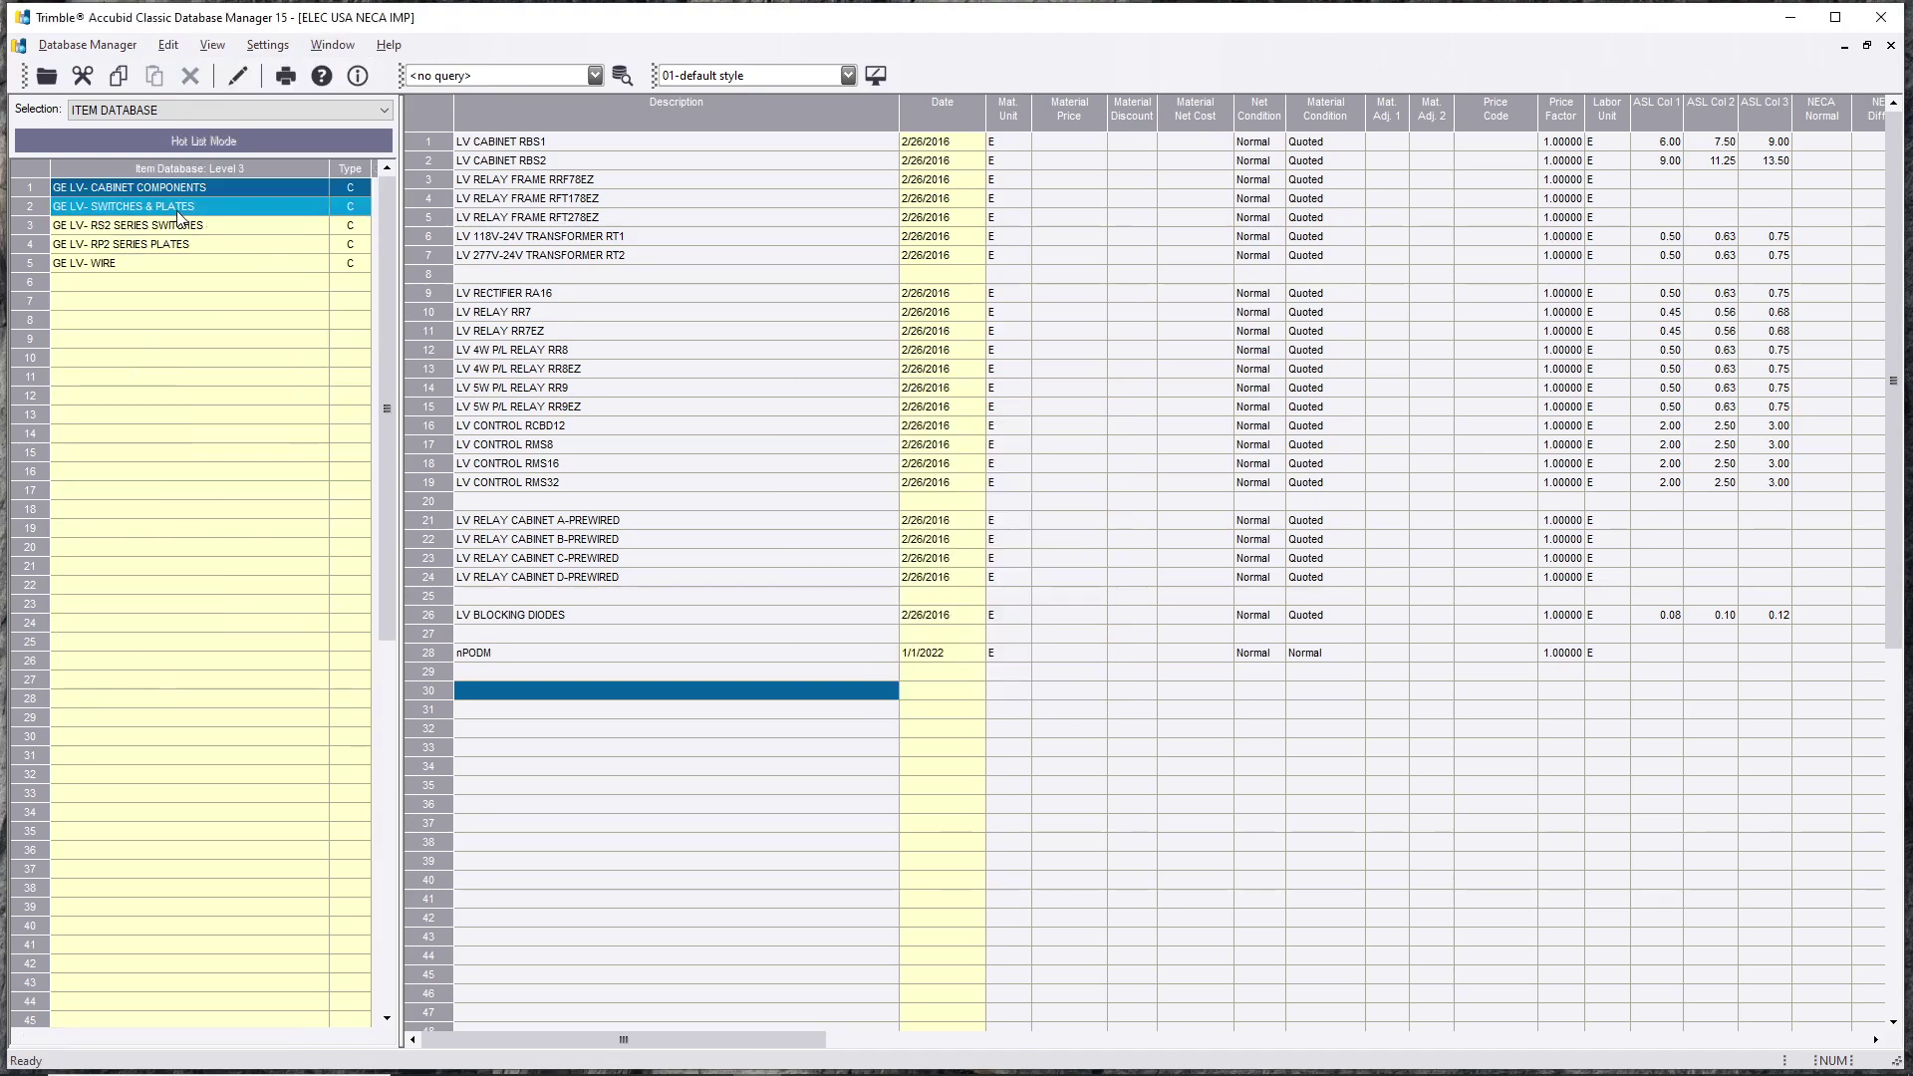
{"action": "double_click", "coordinate": [180, 206]}
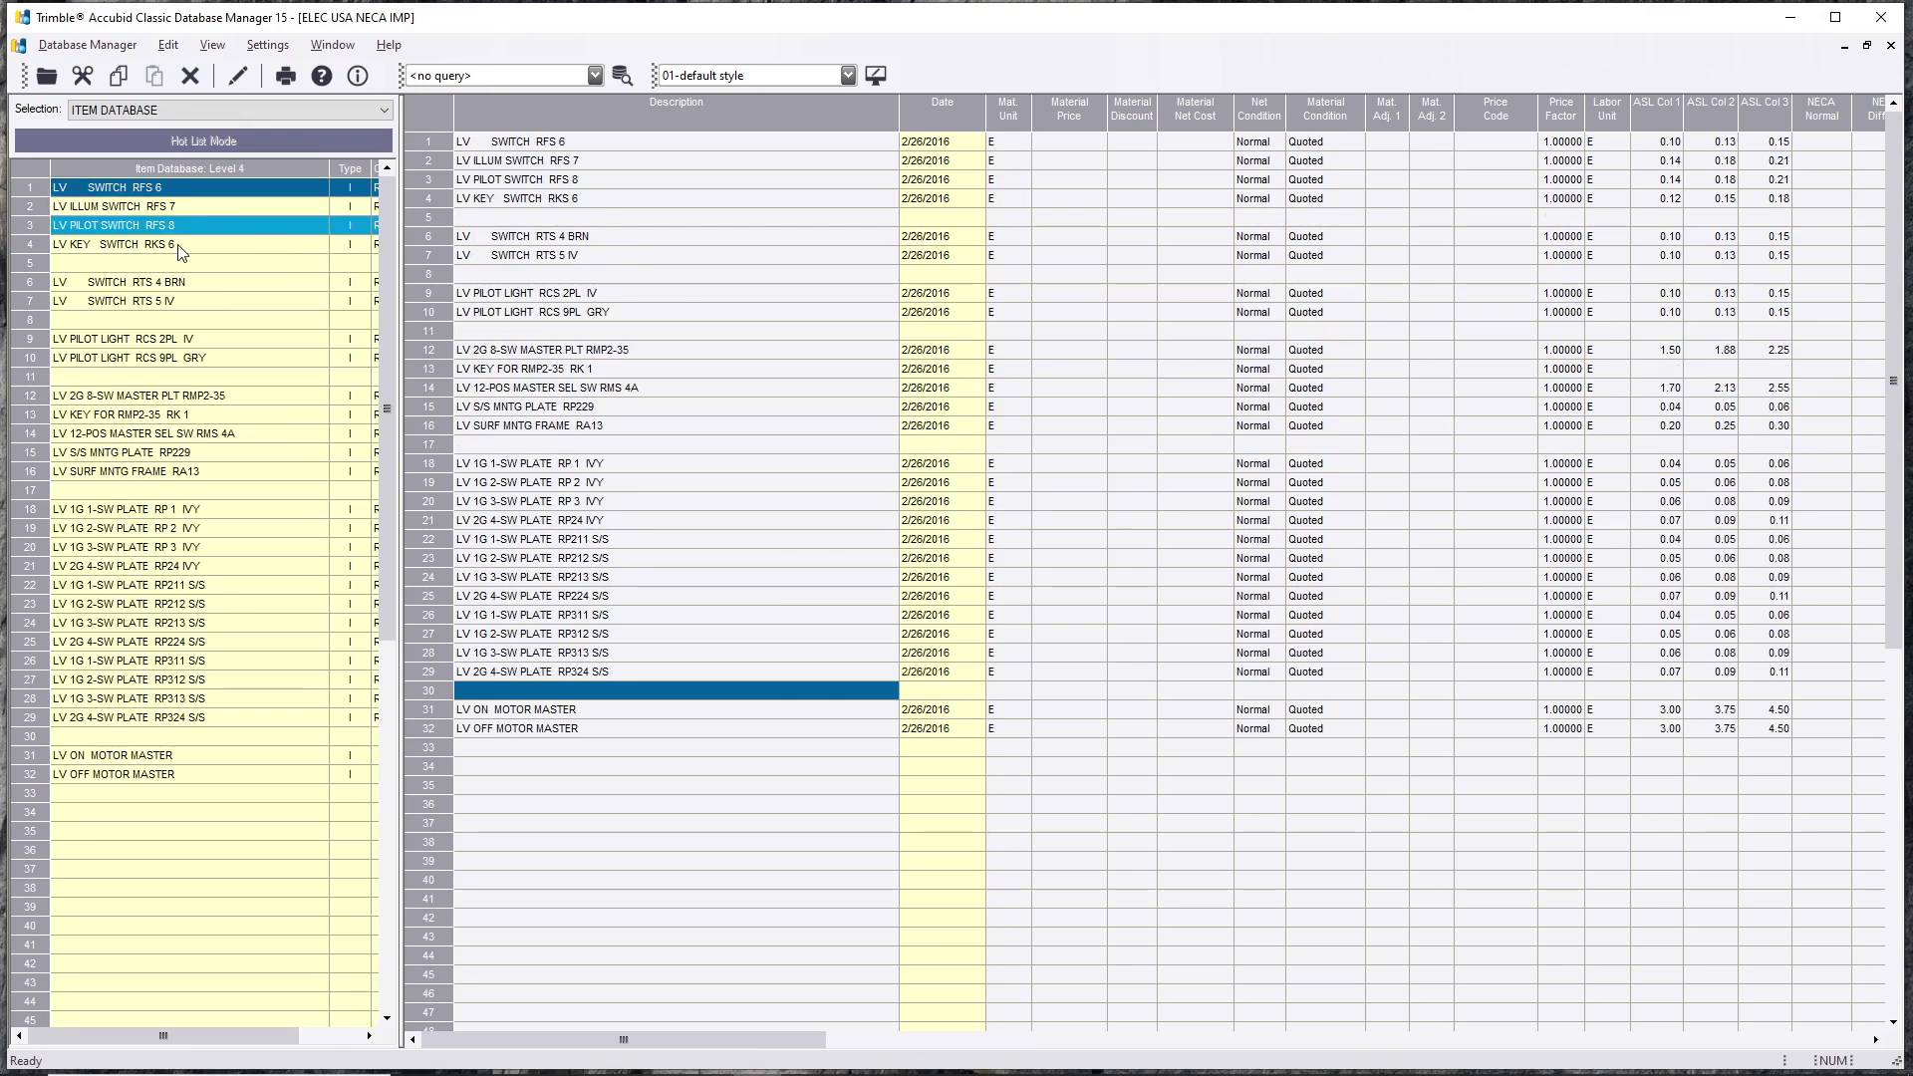
{"action": "left_click", "coordinate": [117, 810]}
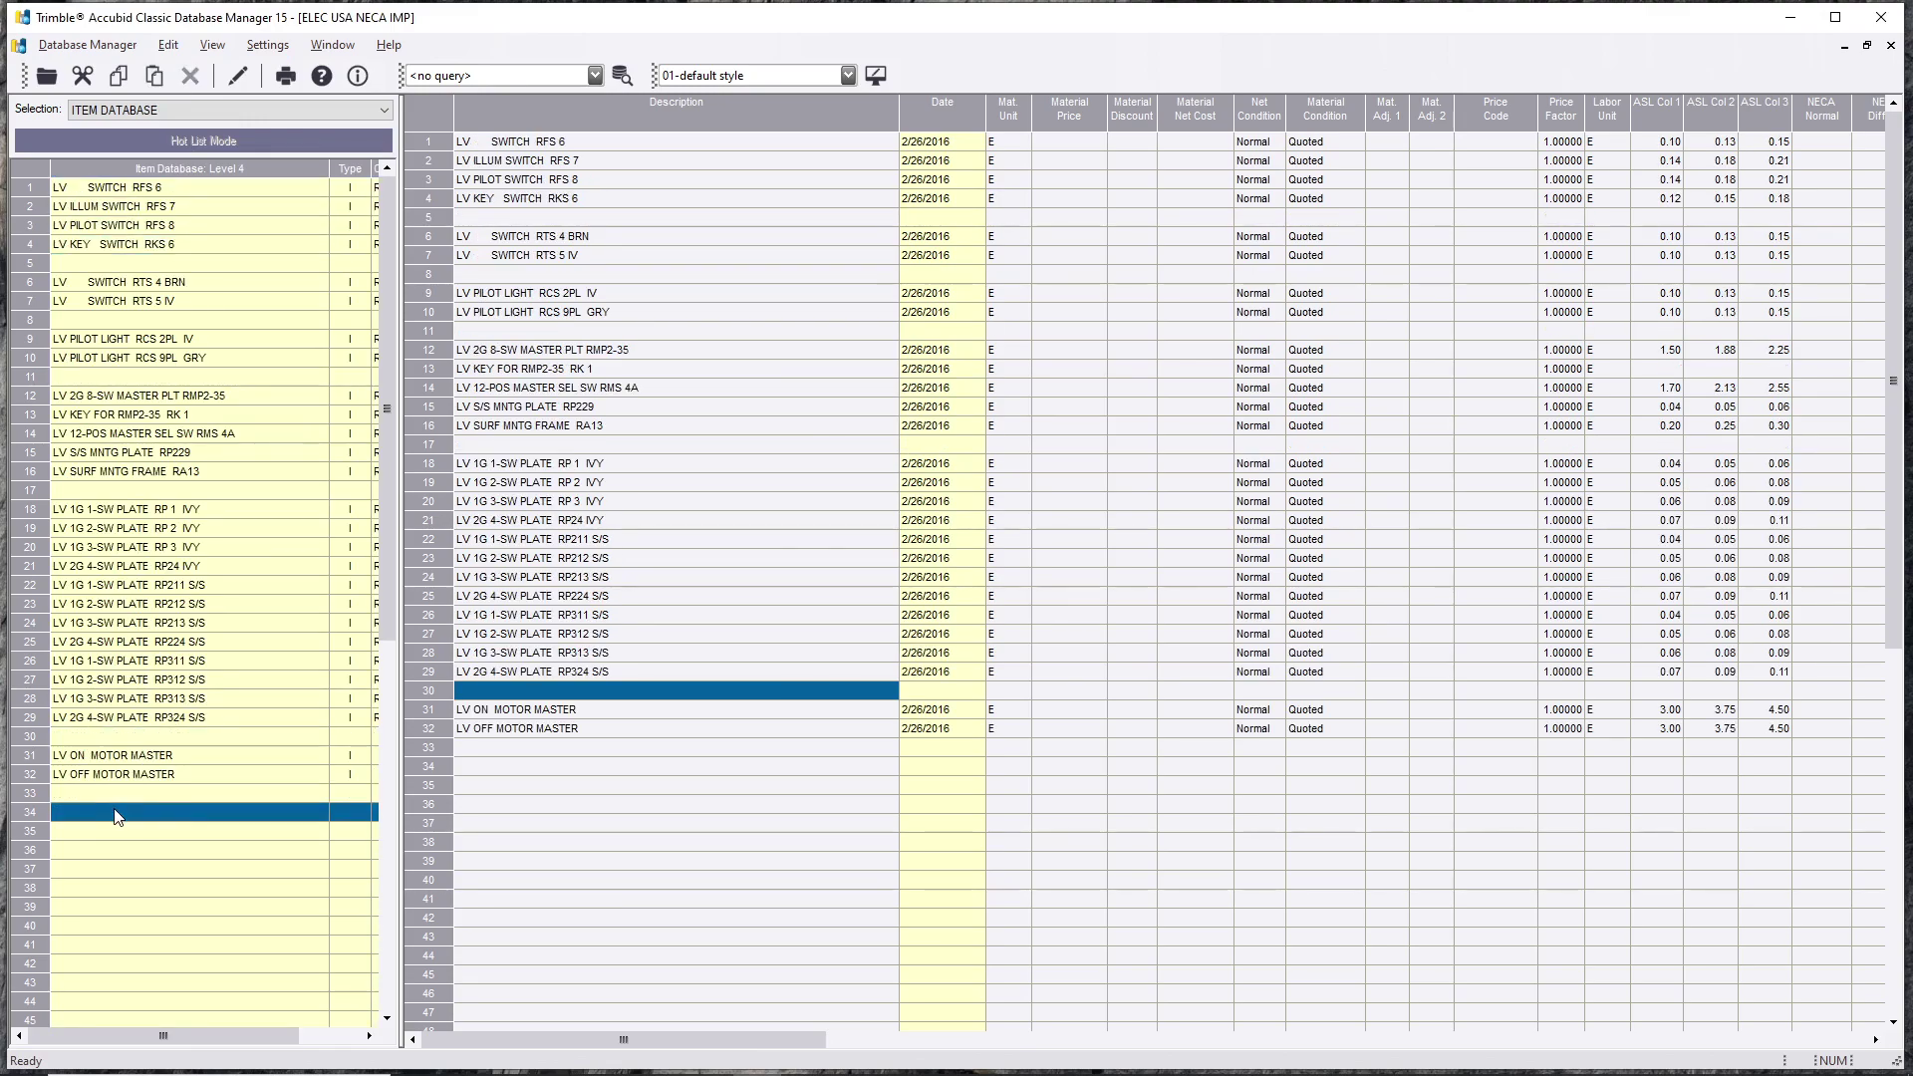
{"action": "left_click", "coordinate": [170, 45]}
{"action": "left_click", "coordinate": [254, 128]}
{"action": "left_click", "coordinate": [690, 830]}
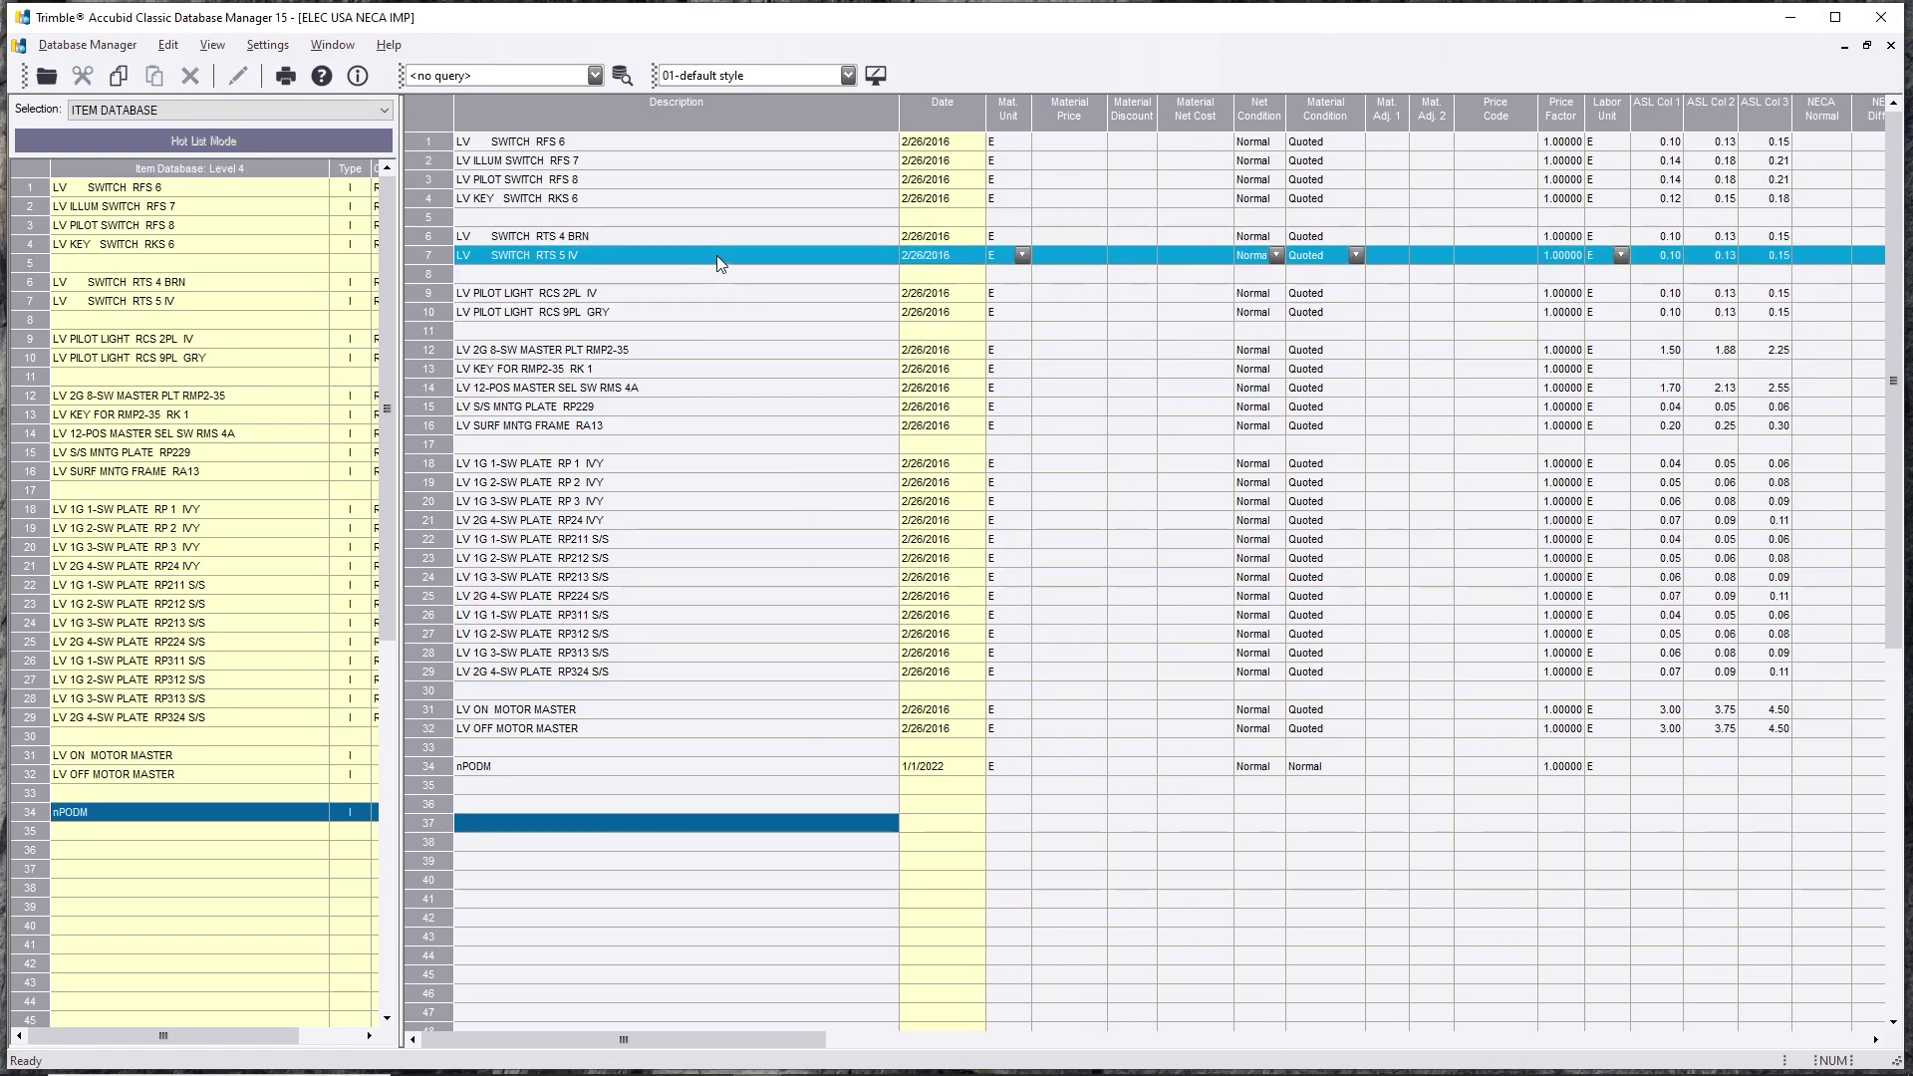
Step: Copy the ASL Col 1-3 labor values 0.10, 0.13 and 0.15 from LV Switch RTS 4 BRN to nPODM
{"action": "left_click_drag", "start_coordinate": [1659, 239], "coordinate": [1790, 251]}
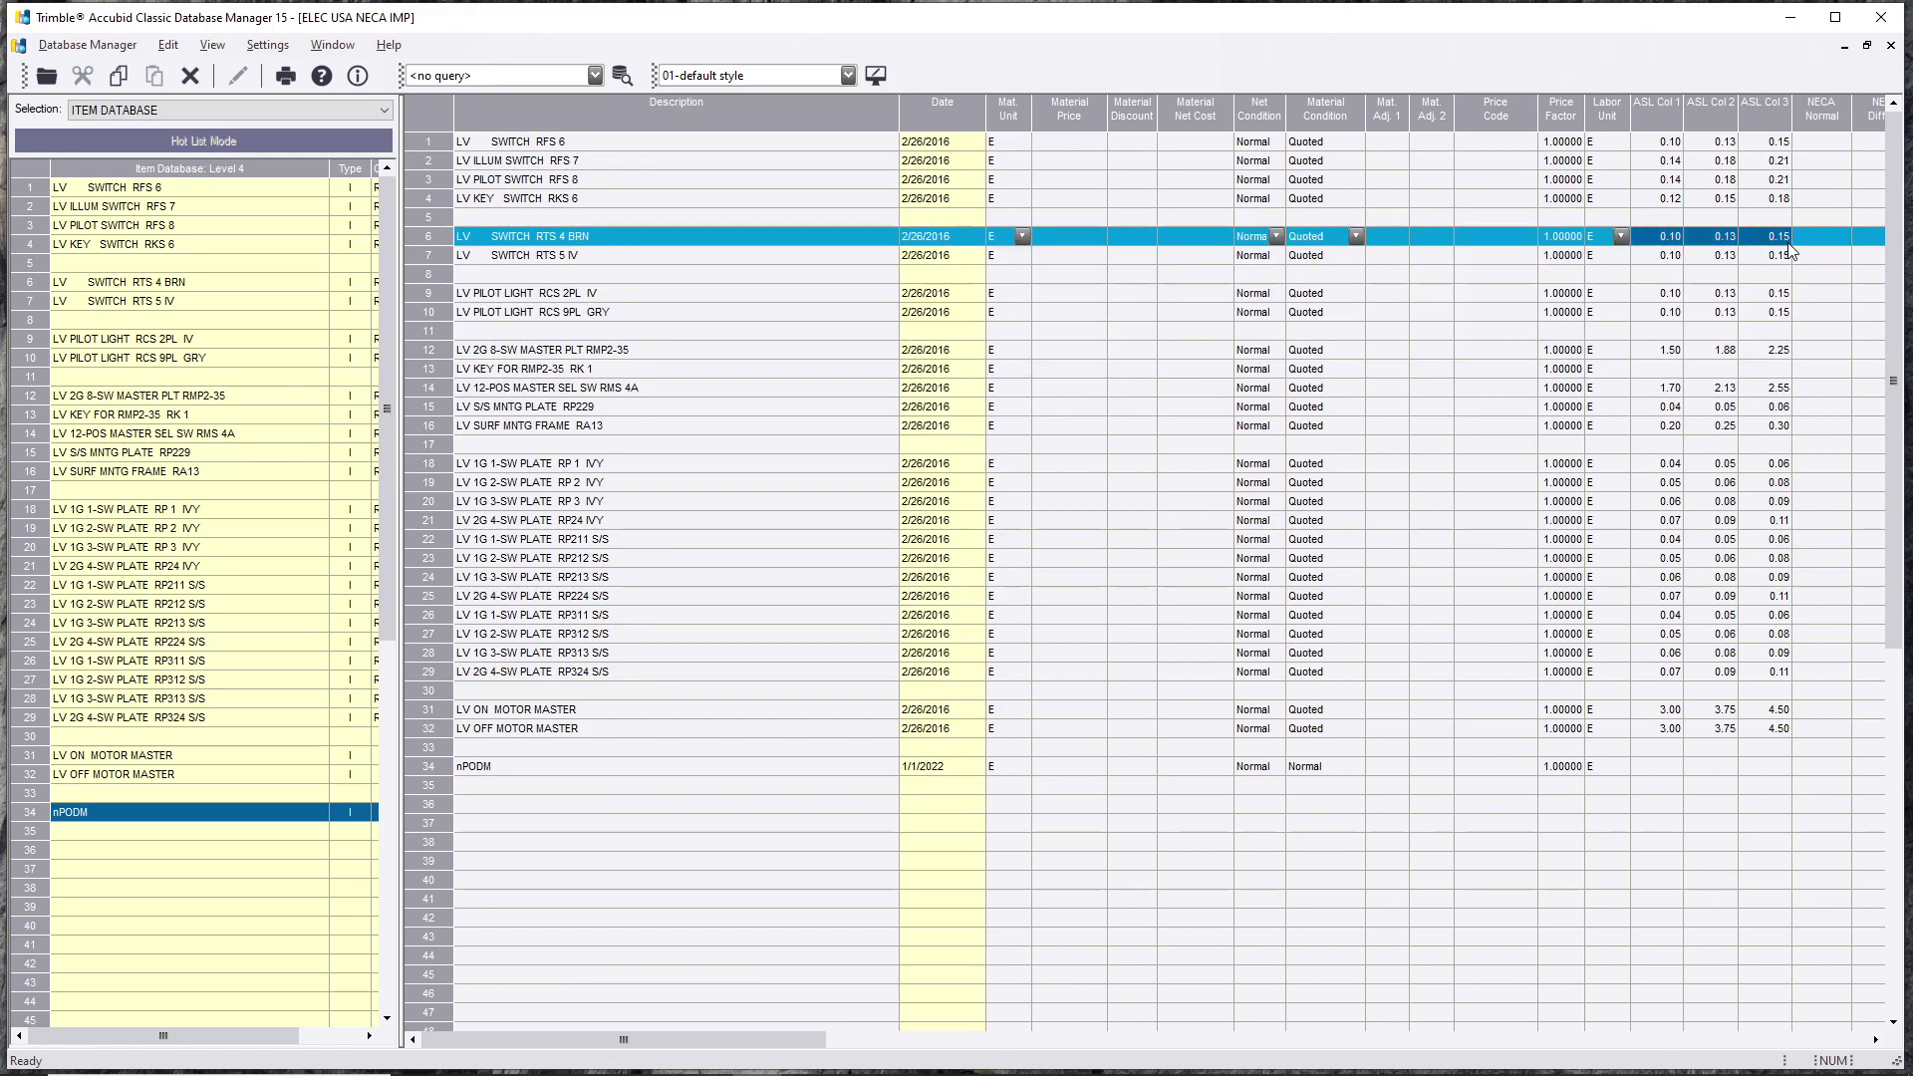
{"action": "key", "text": "ctrl+c"}
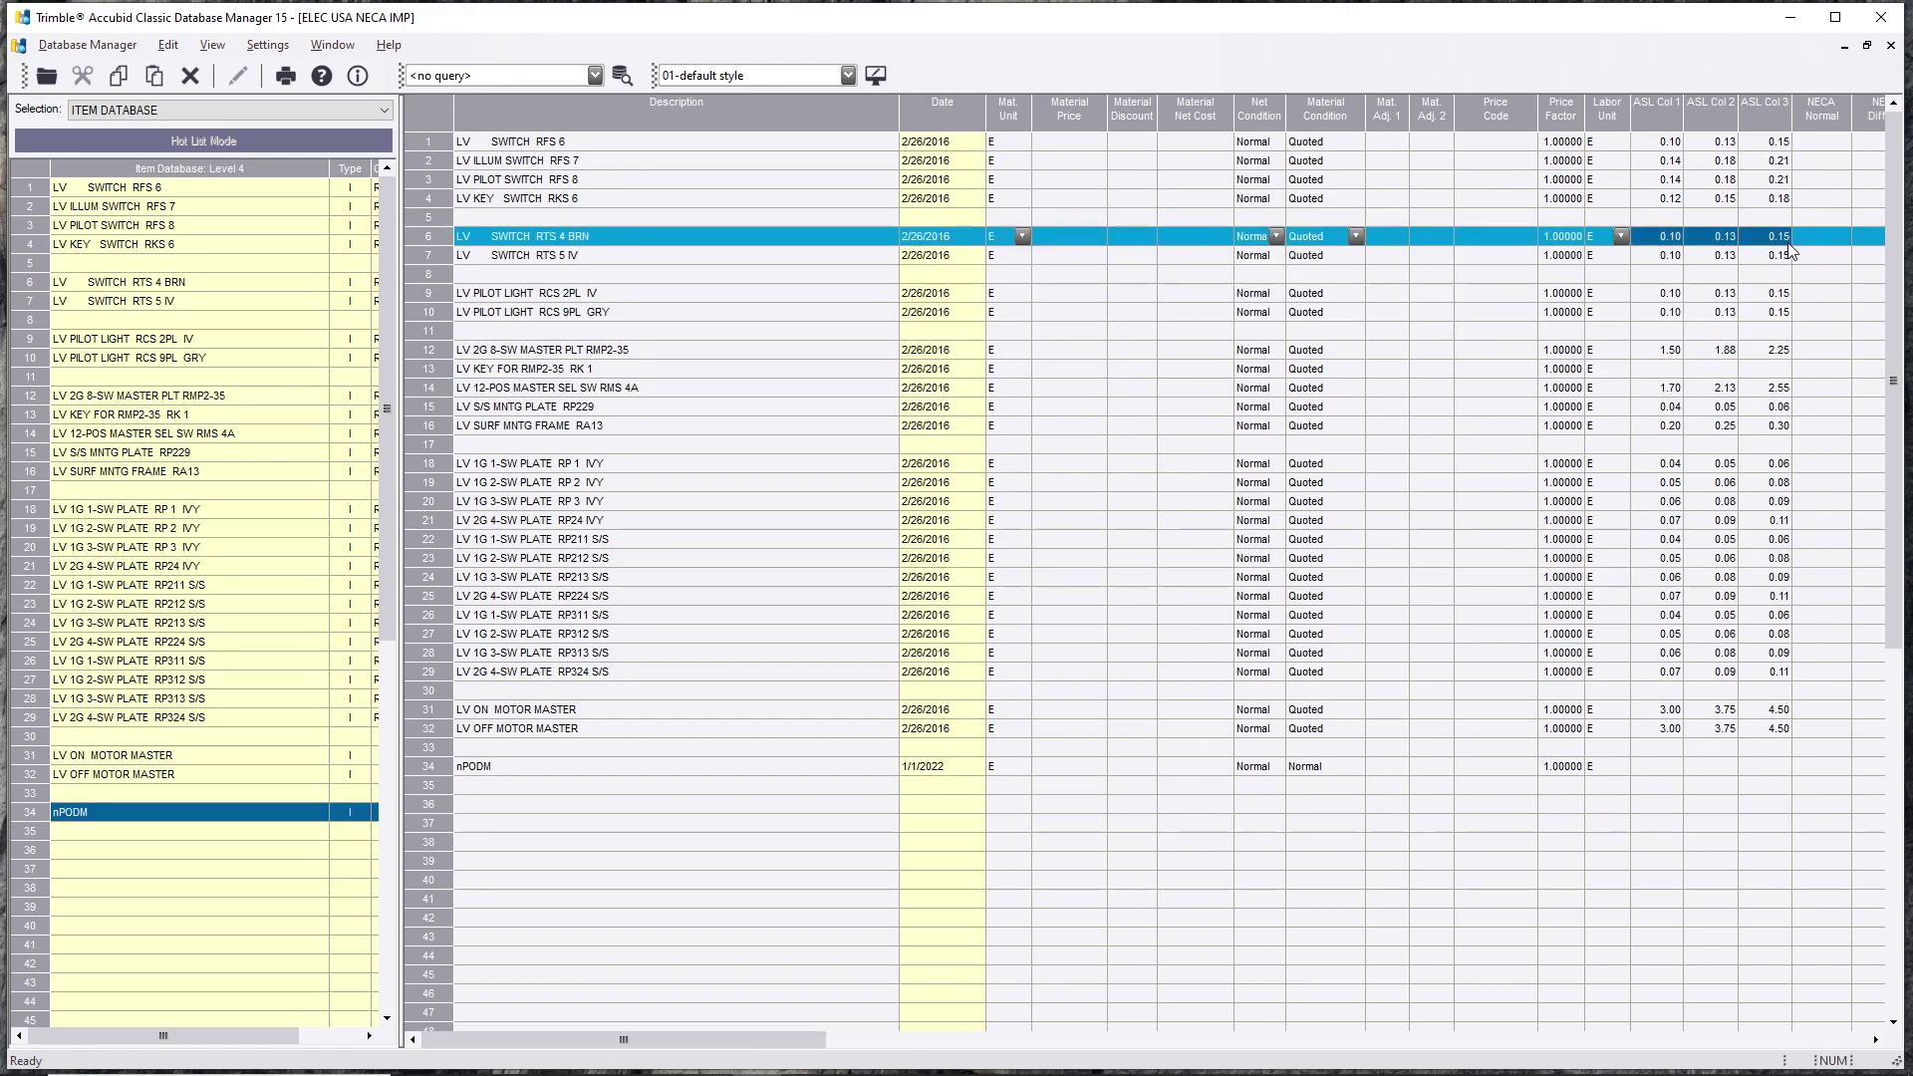
{"action": "left_click", "coordinate": [1647, 768]}
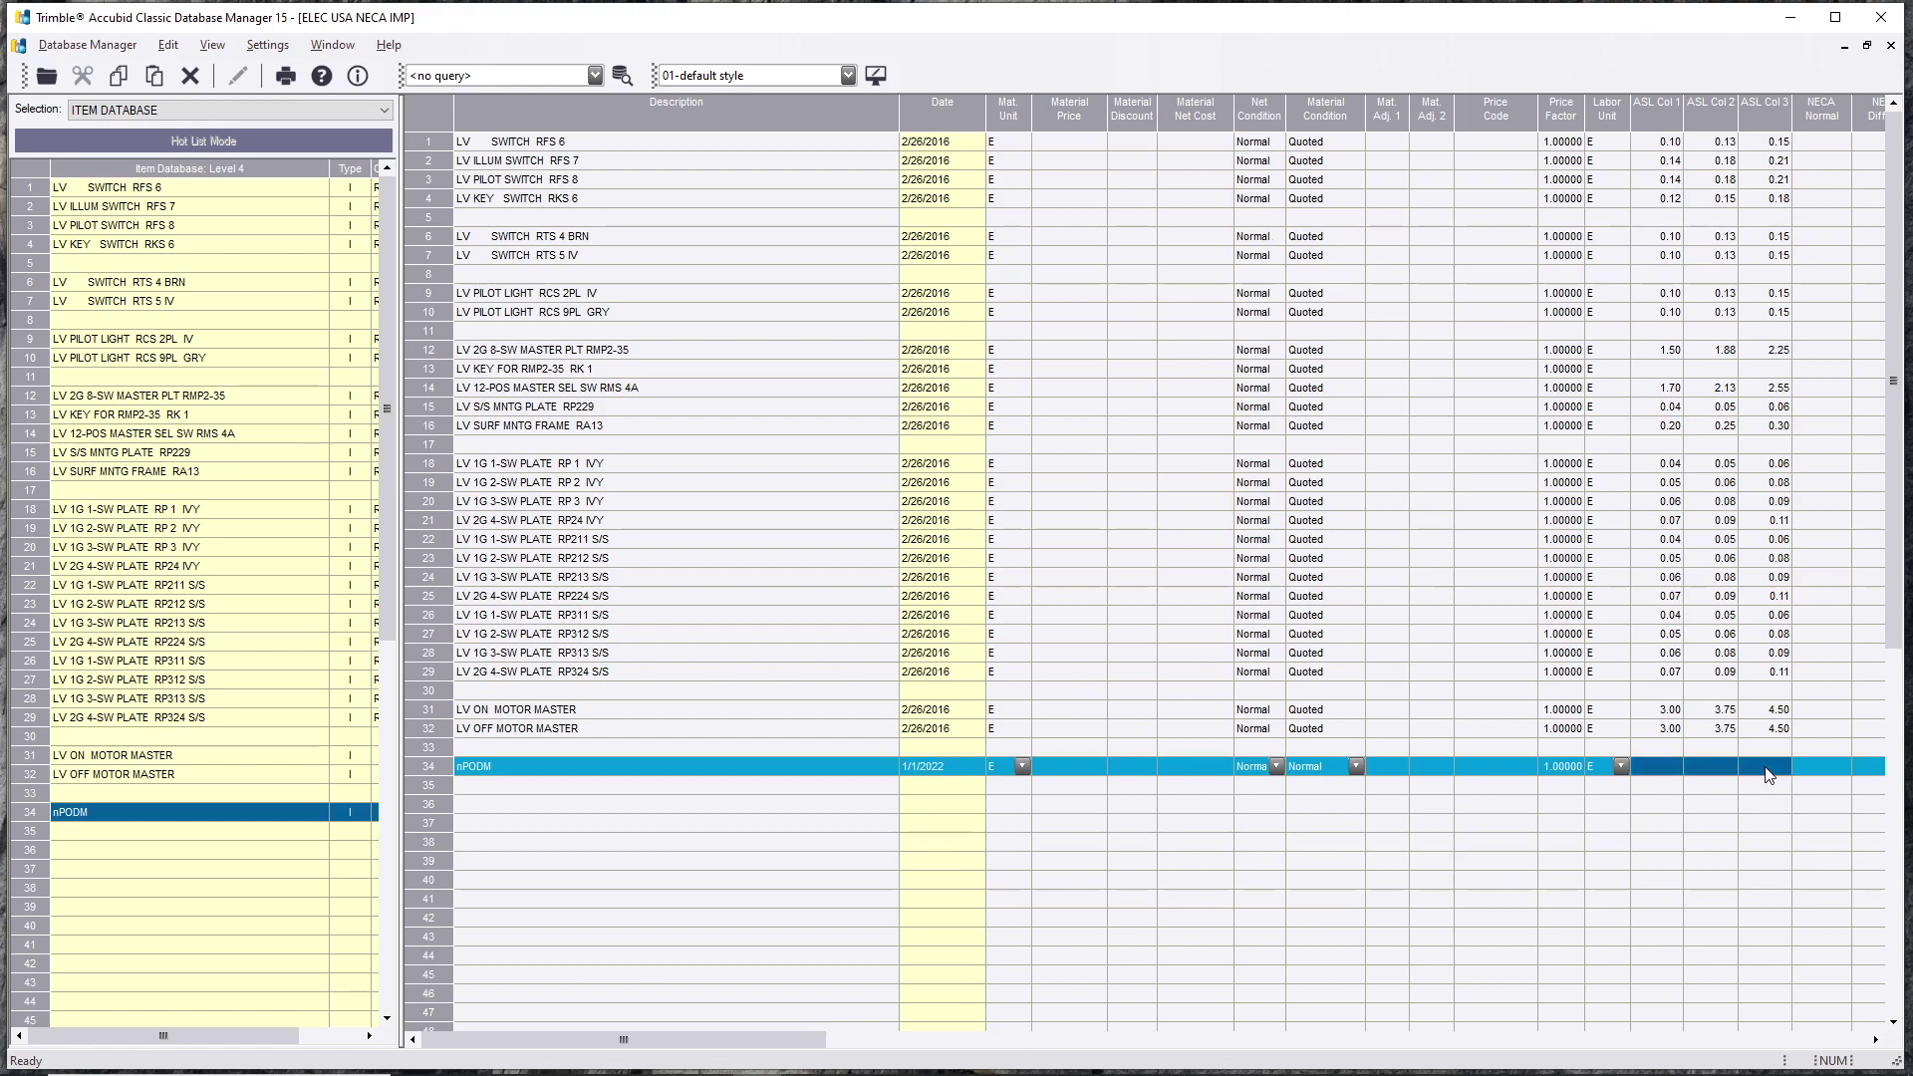
{"action": "key", "text": "ctrl+v"}
{"action": "left_click", "coordinate": [1716, 839]}
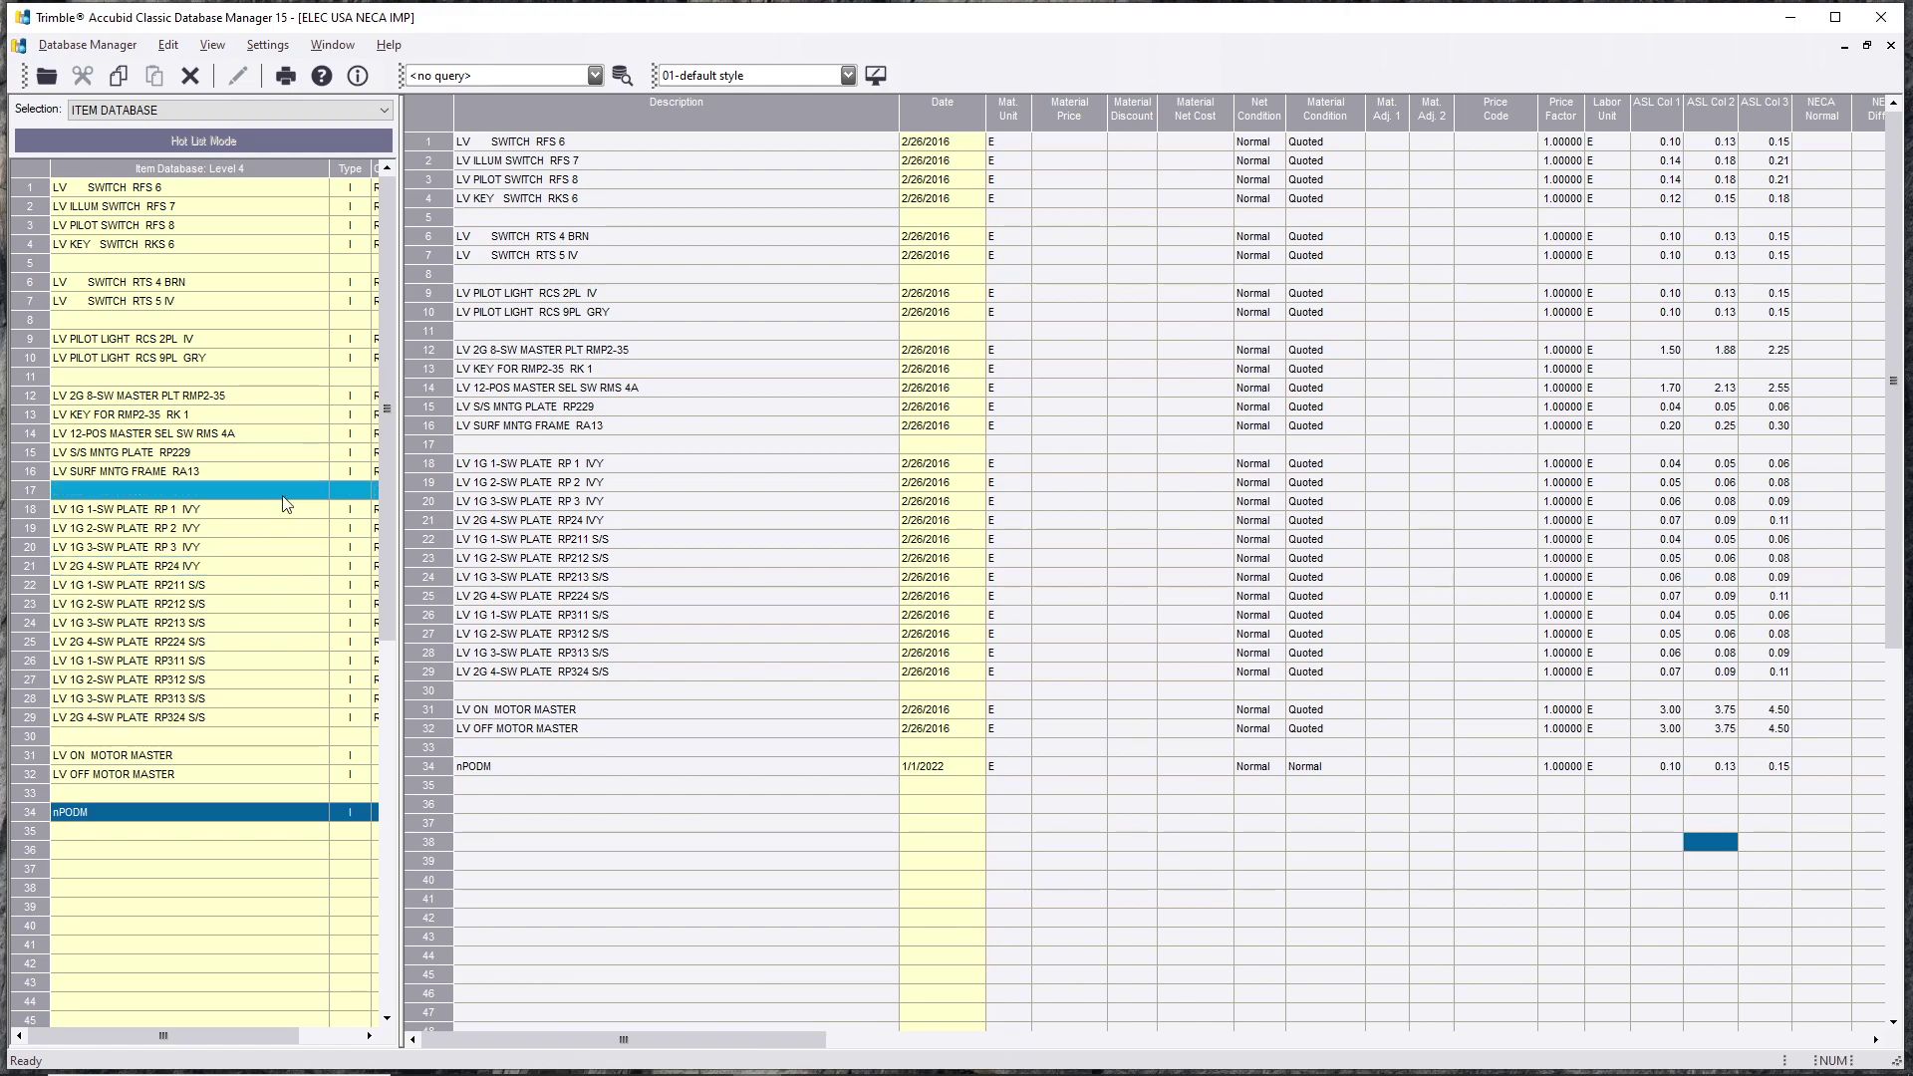
Step: Return to the top level of the item database and open Belden Paired Cables under Cable
{"action": "double_click", "coordinate": [205, 424]}
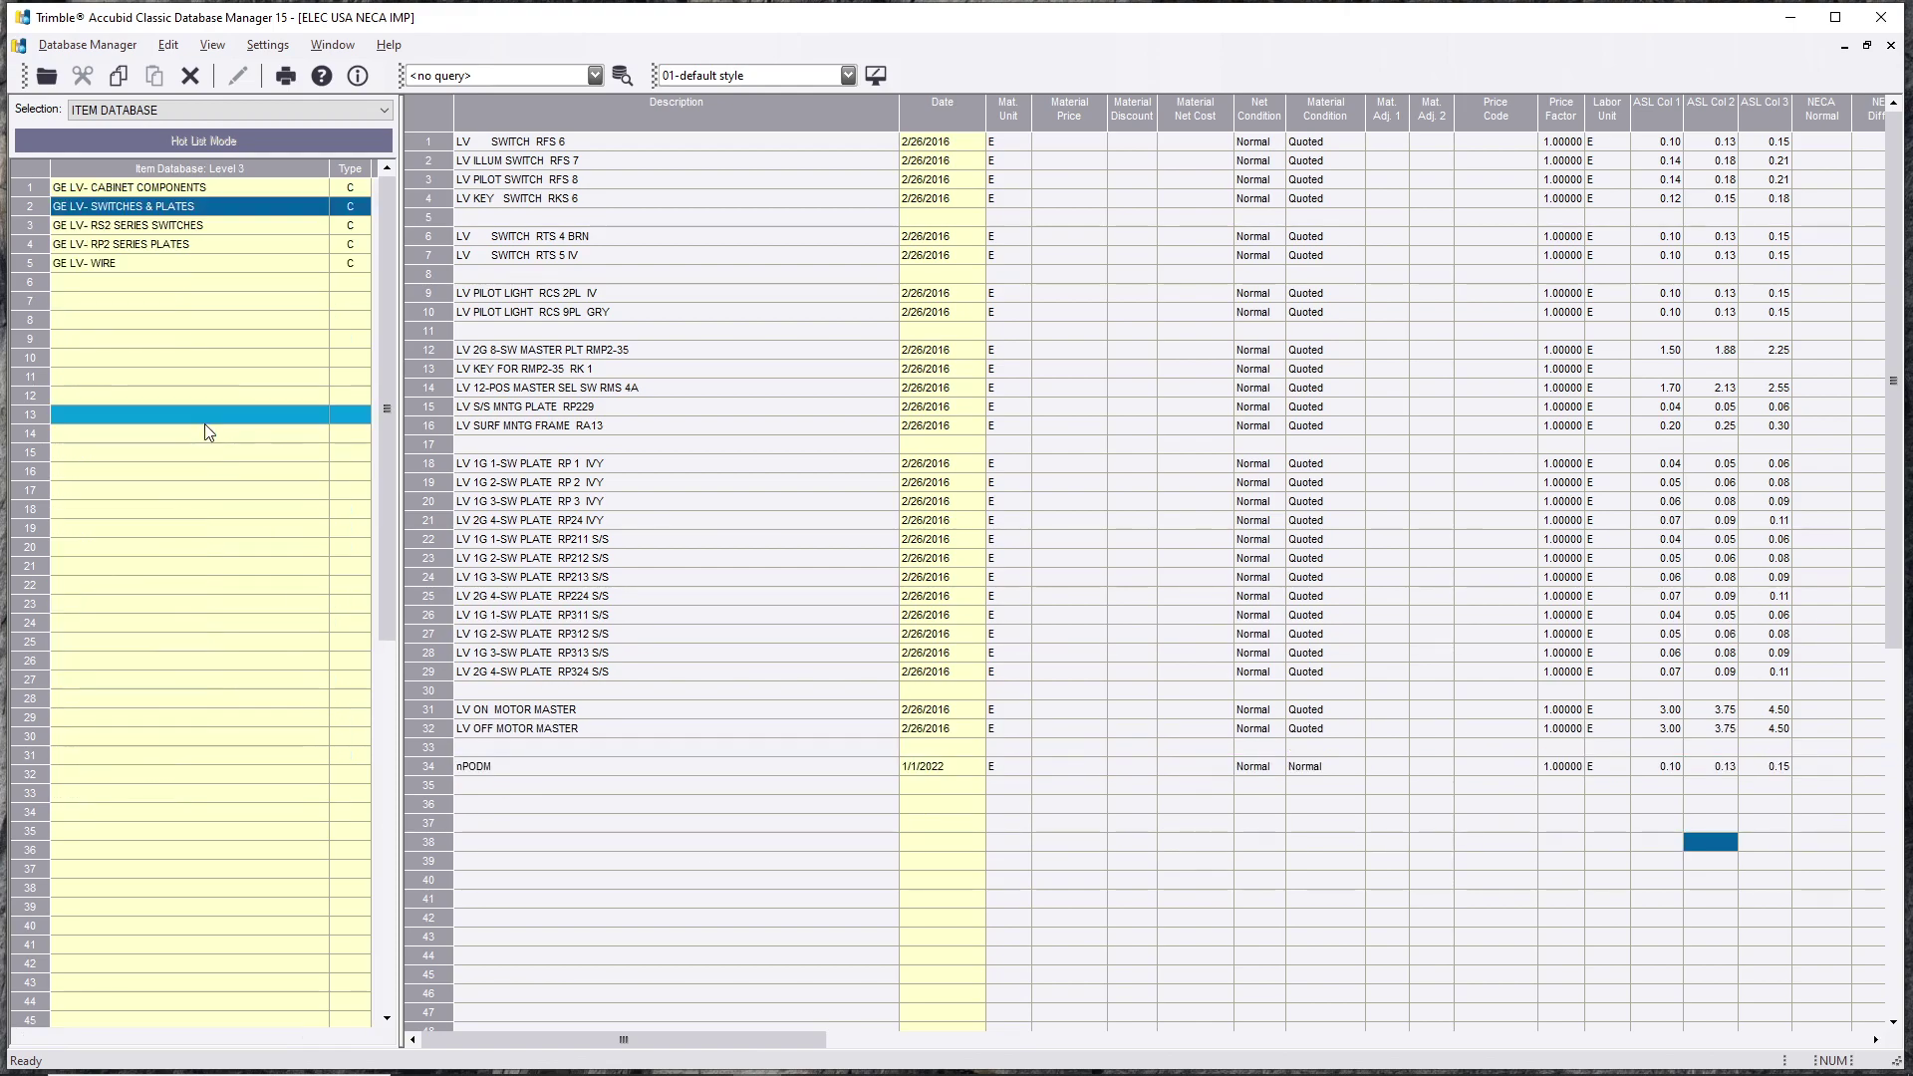
{"action": "double_click", "coordinate": [205, 423]}
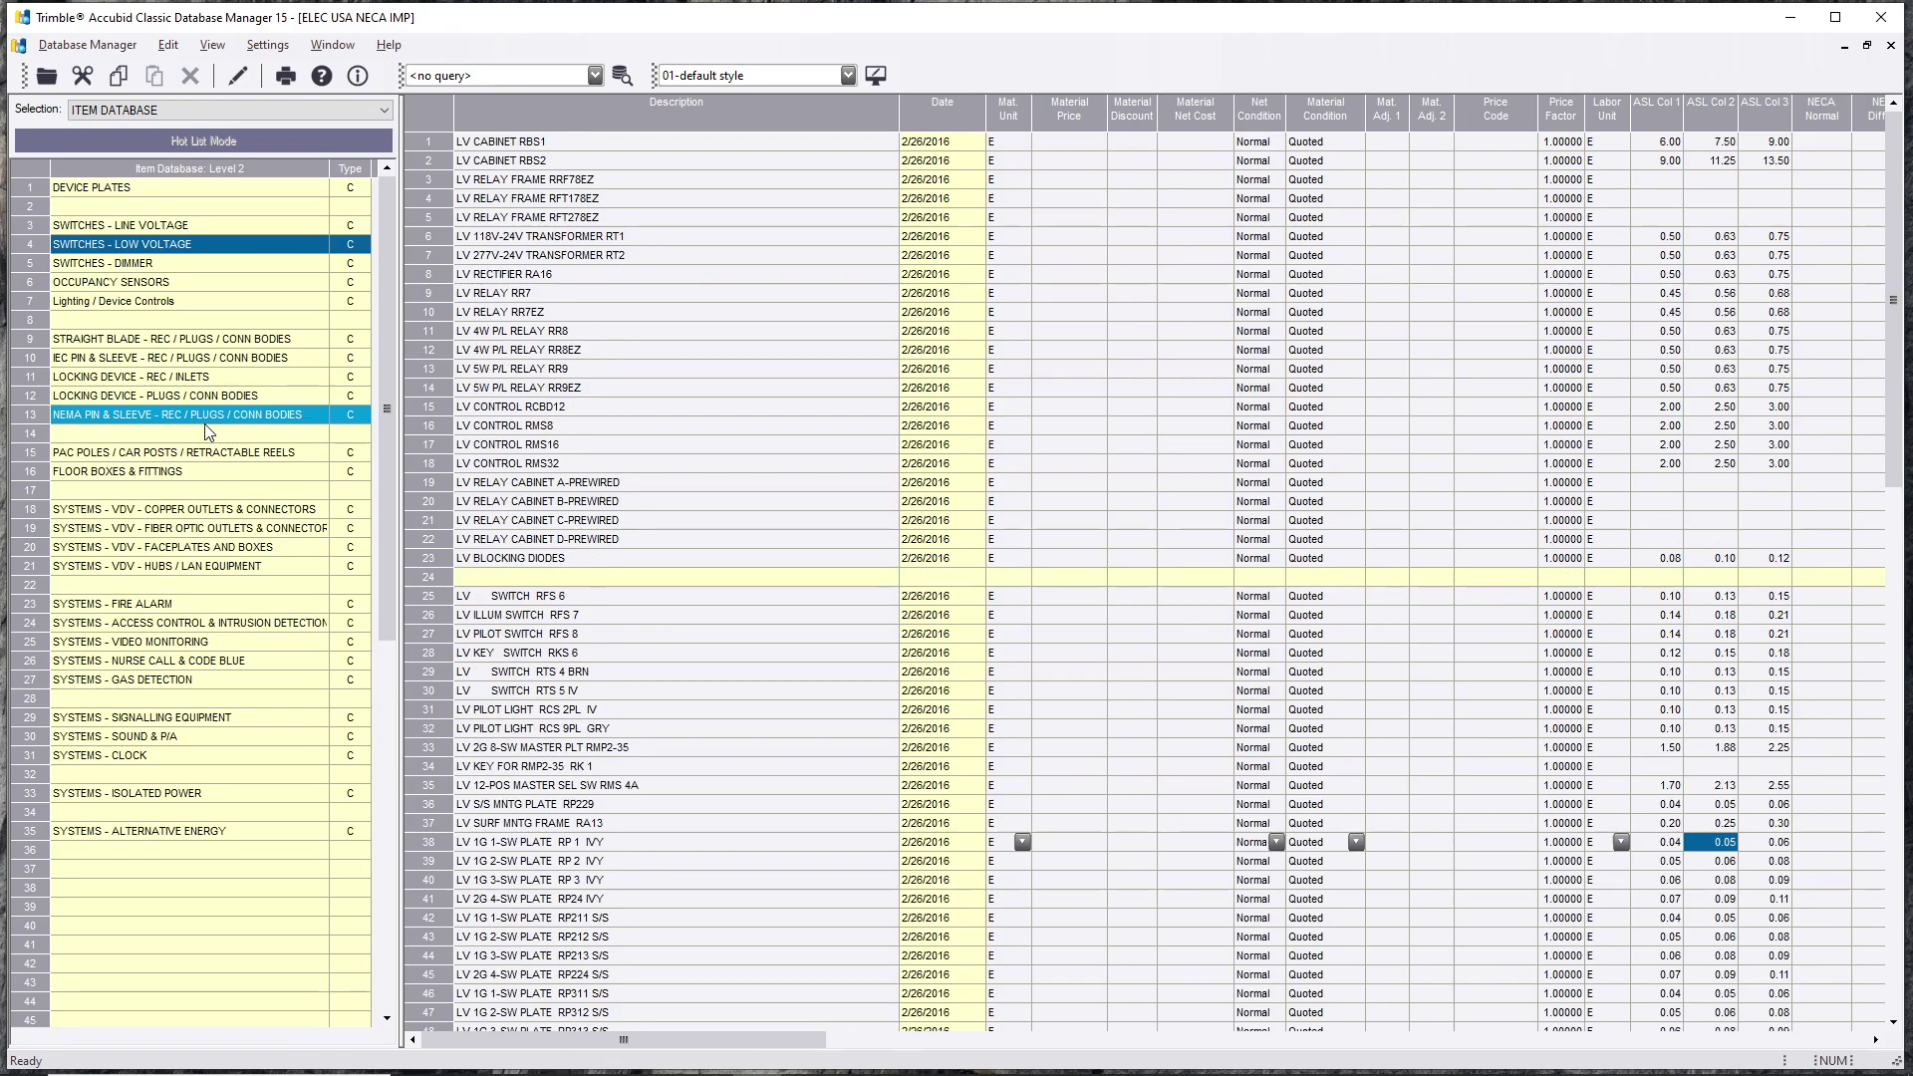
{"action": "double_click", "coordinate": [193, 446]}
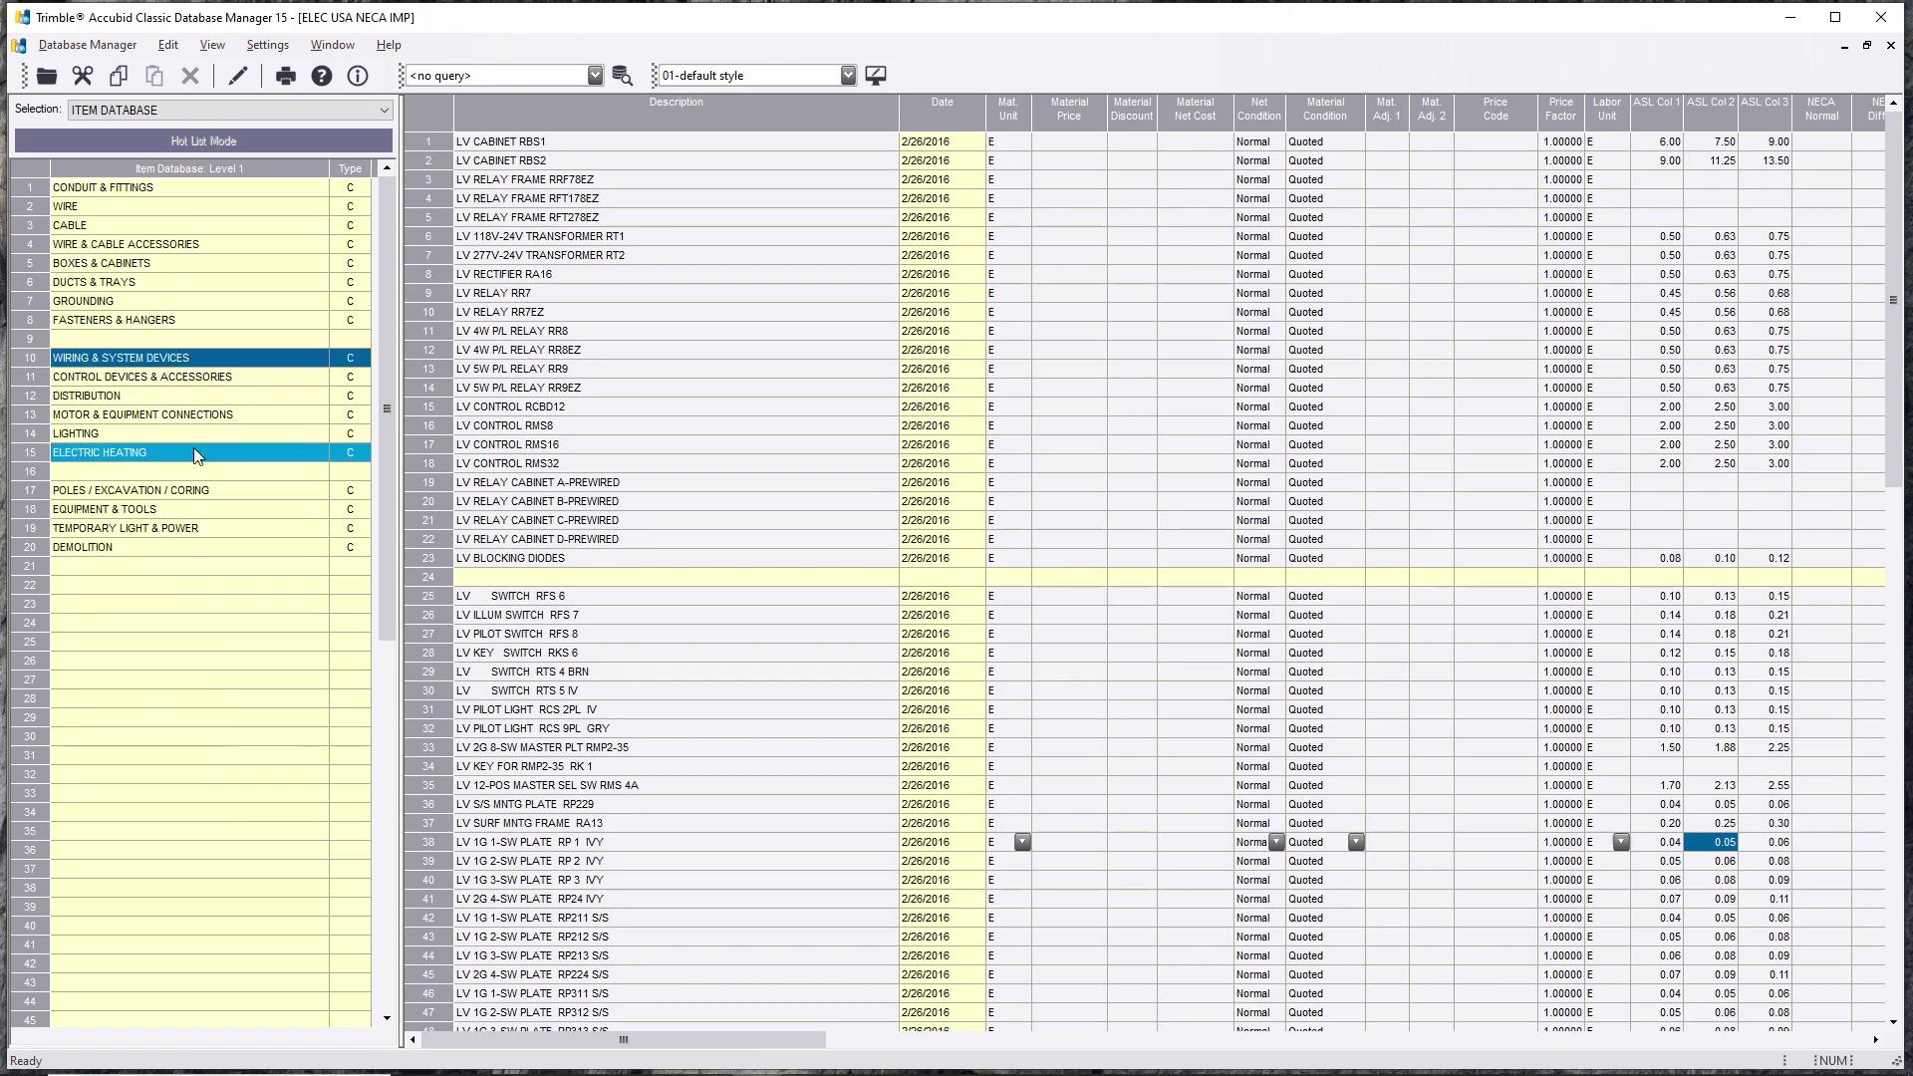
{"action": "double_click", "coordinate": [199, 225]}
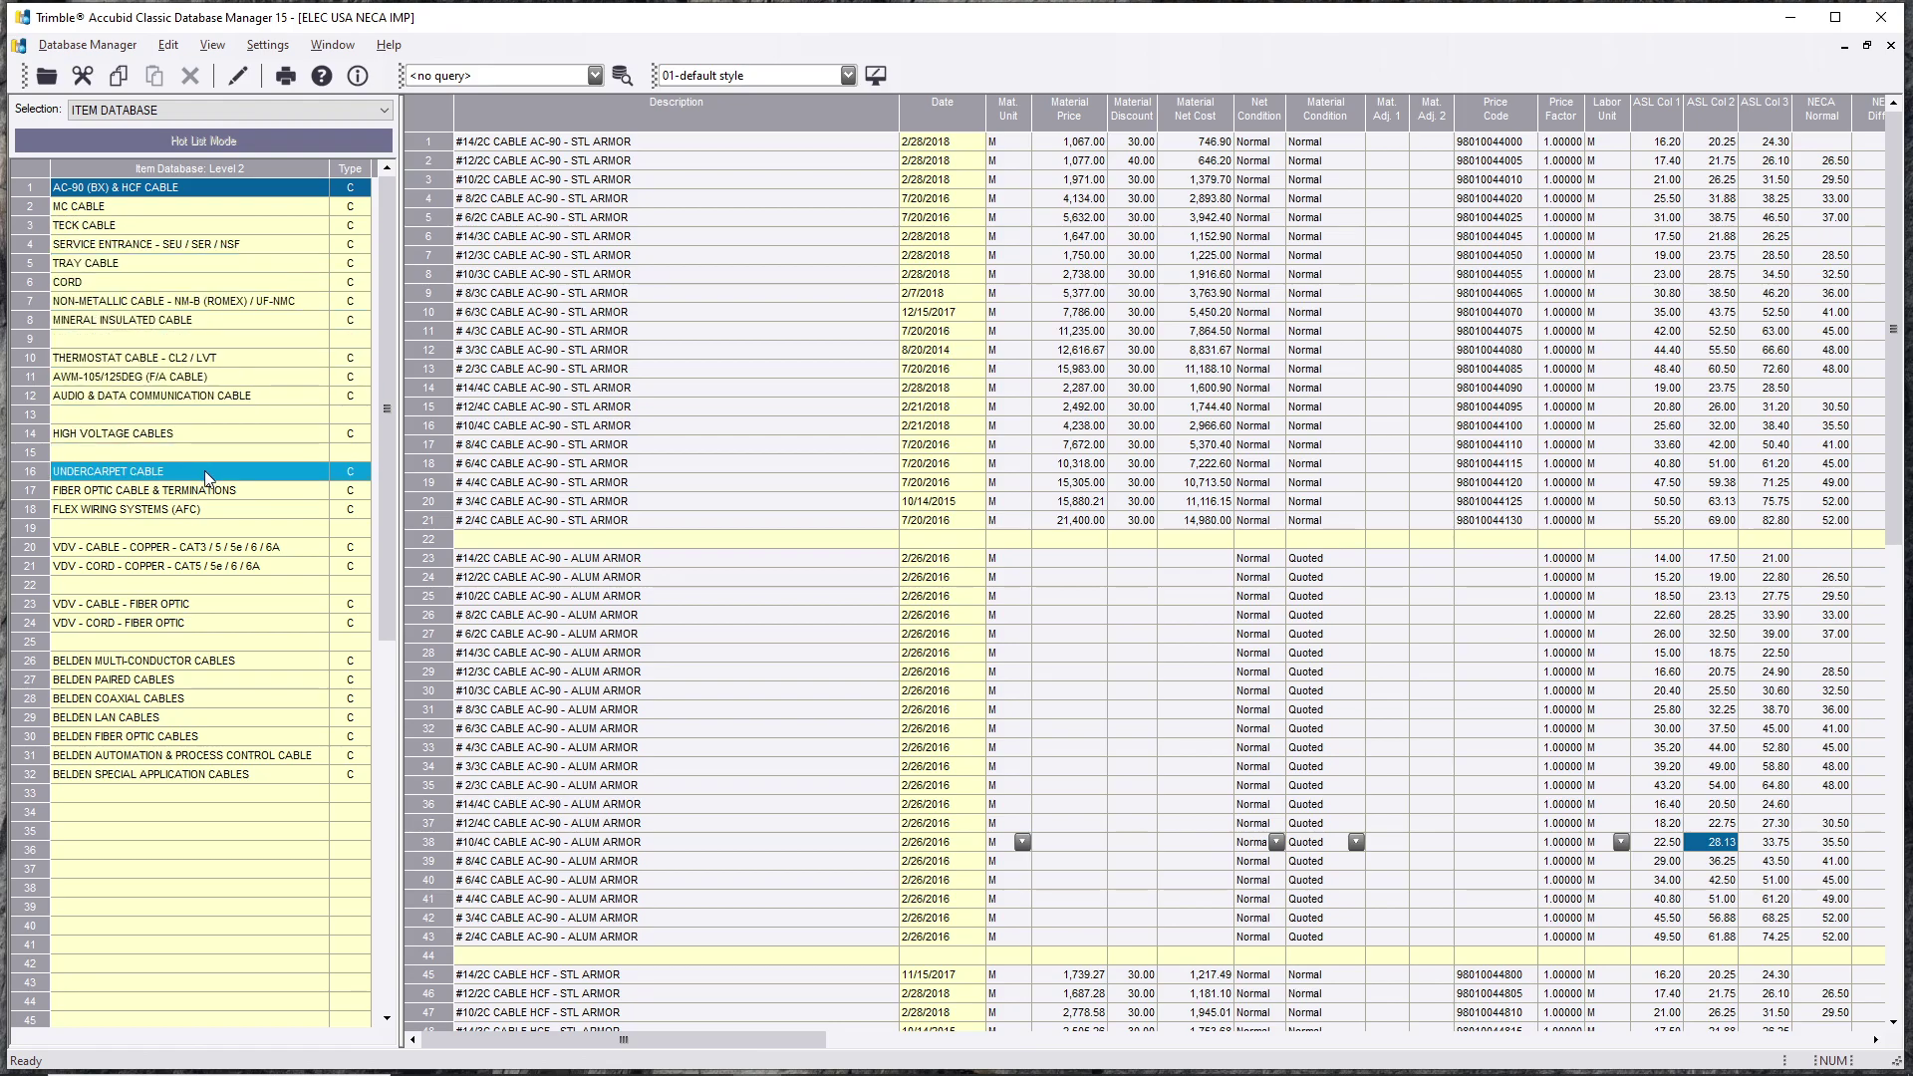
{"action": "double_click", "coordinate": [238, 682]}
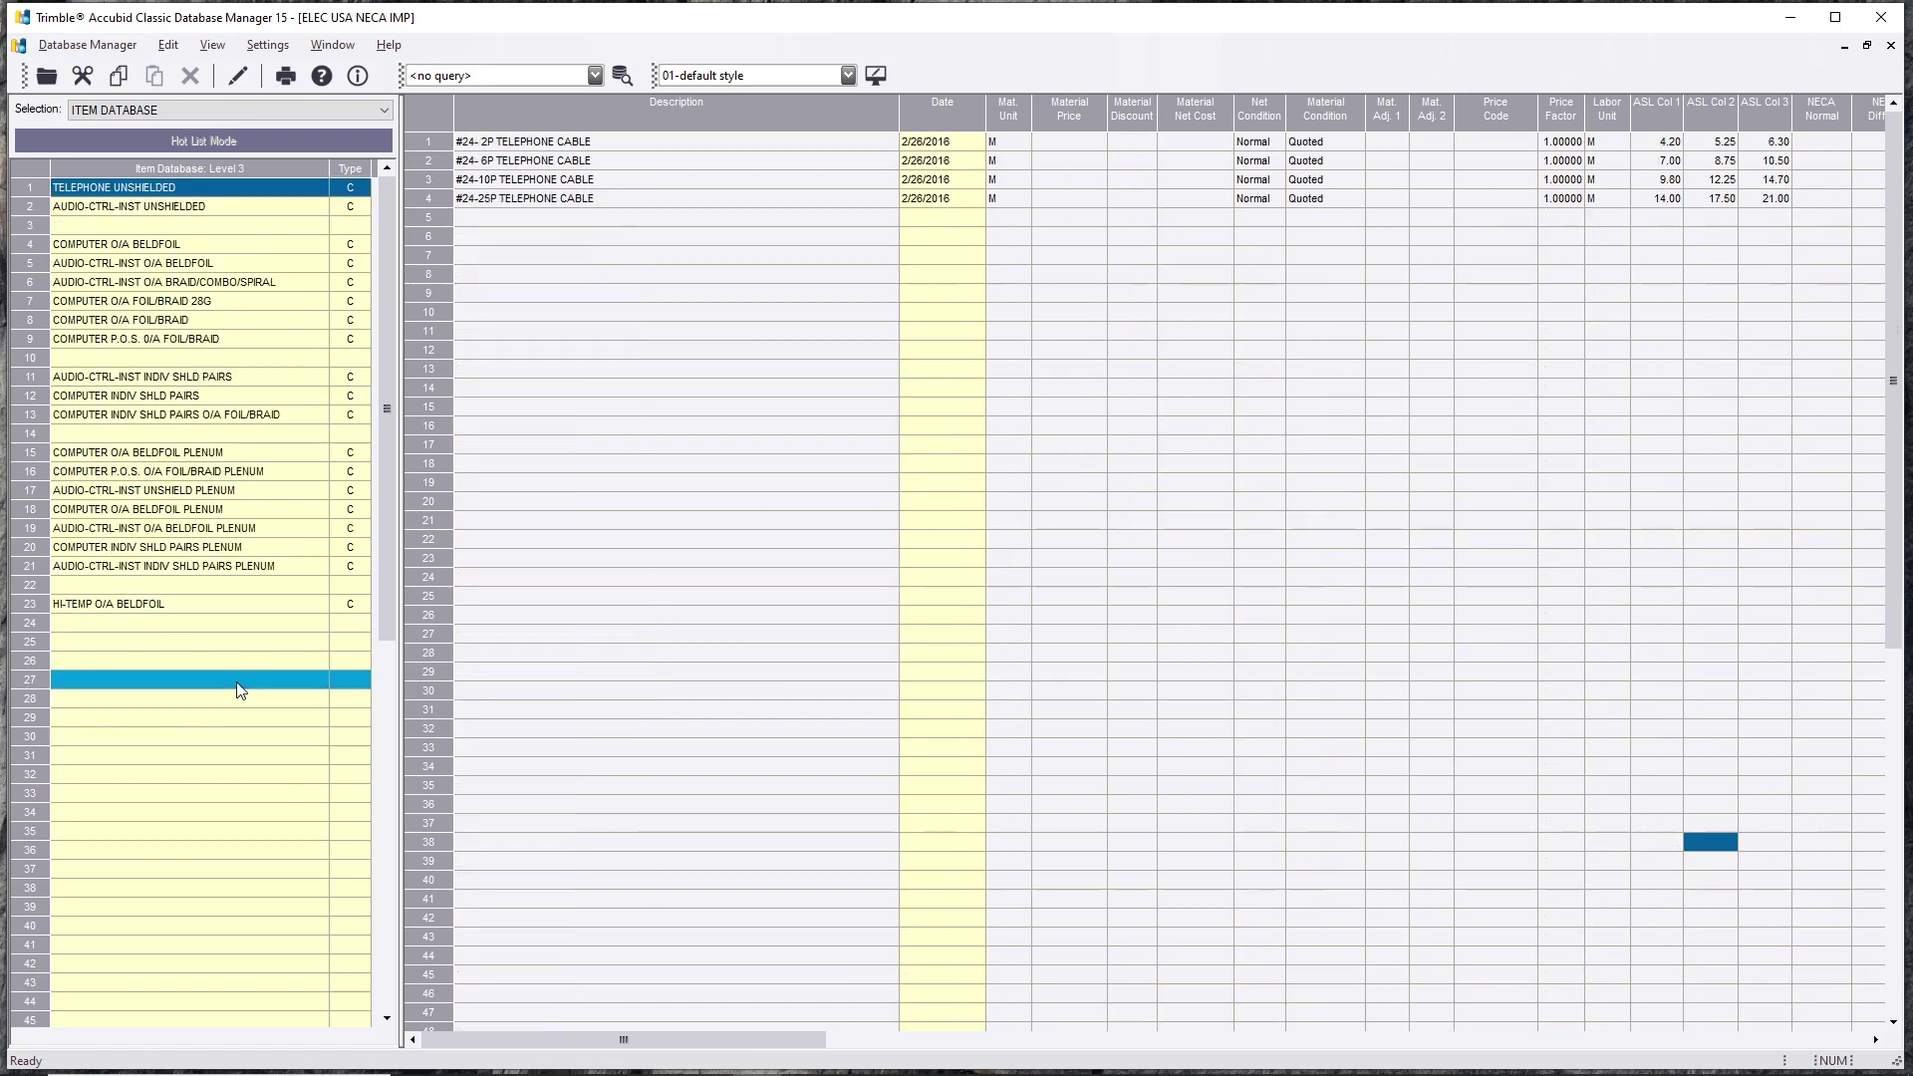
Step: Examine the cable items listed under Telephone Unshielded and Audio-Ctrl-Inst Unshielded
{"action": "left_click", "coordinate": [525, 148]}
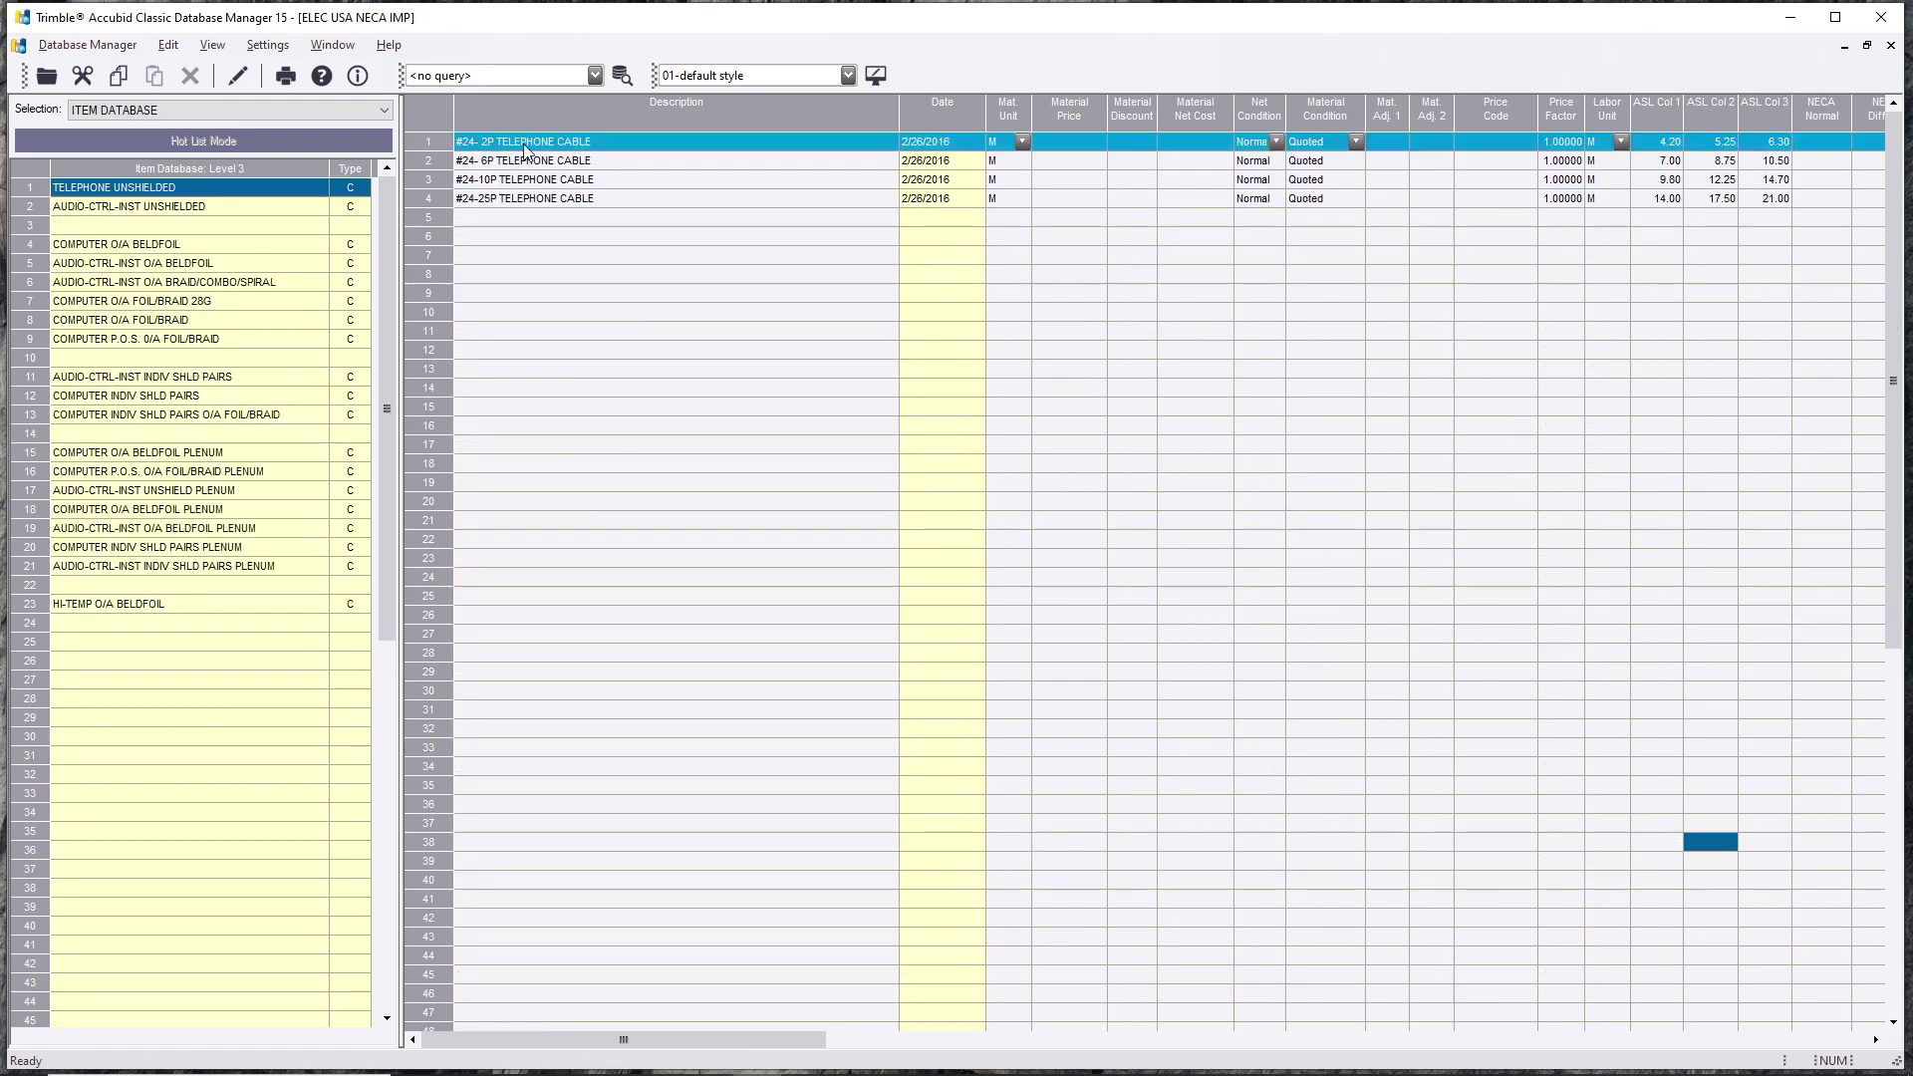
{"action": "left_click", "coordinate": [519, 160]}
{"action": "left_click", "coordinate": [515, 179]}
{"action": "left_click", "coordinate": [512, 198]}
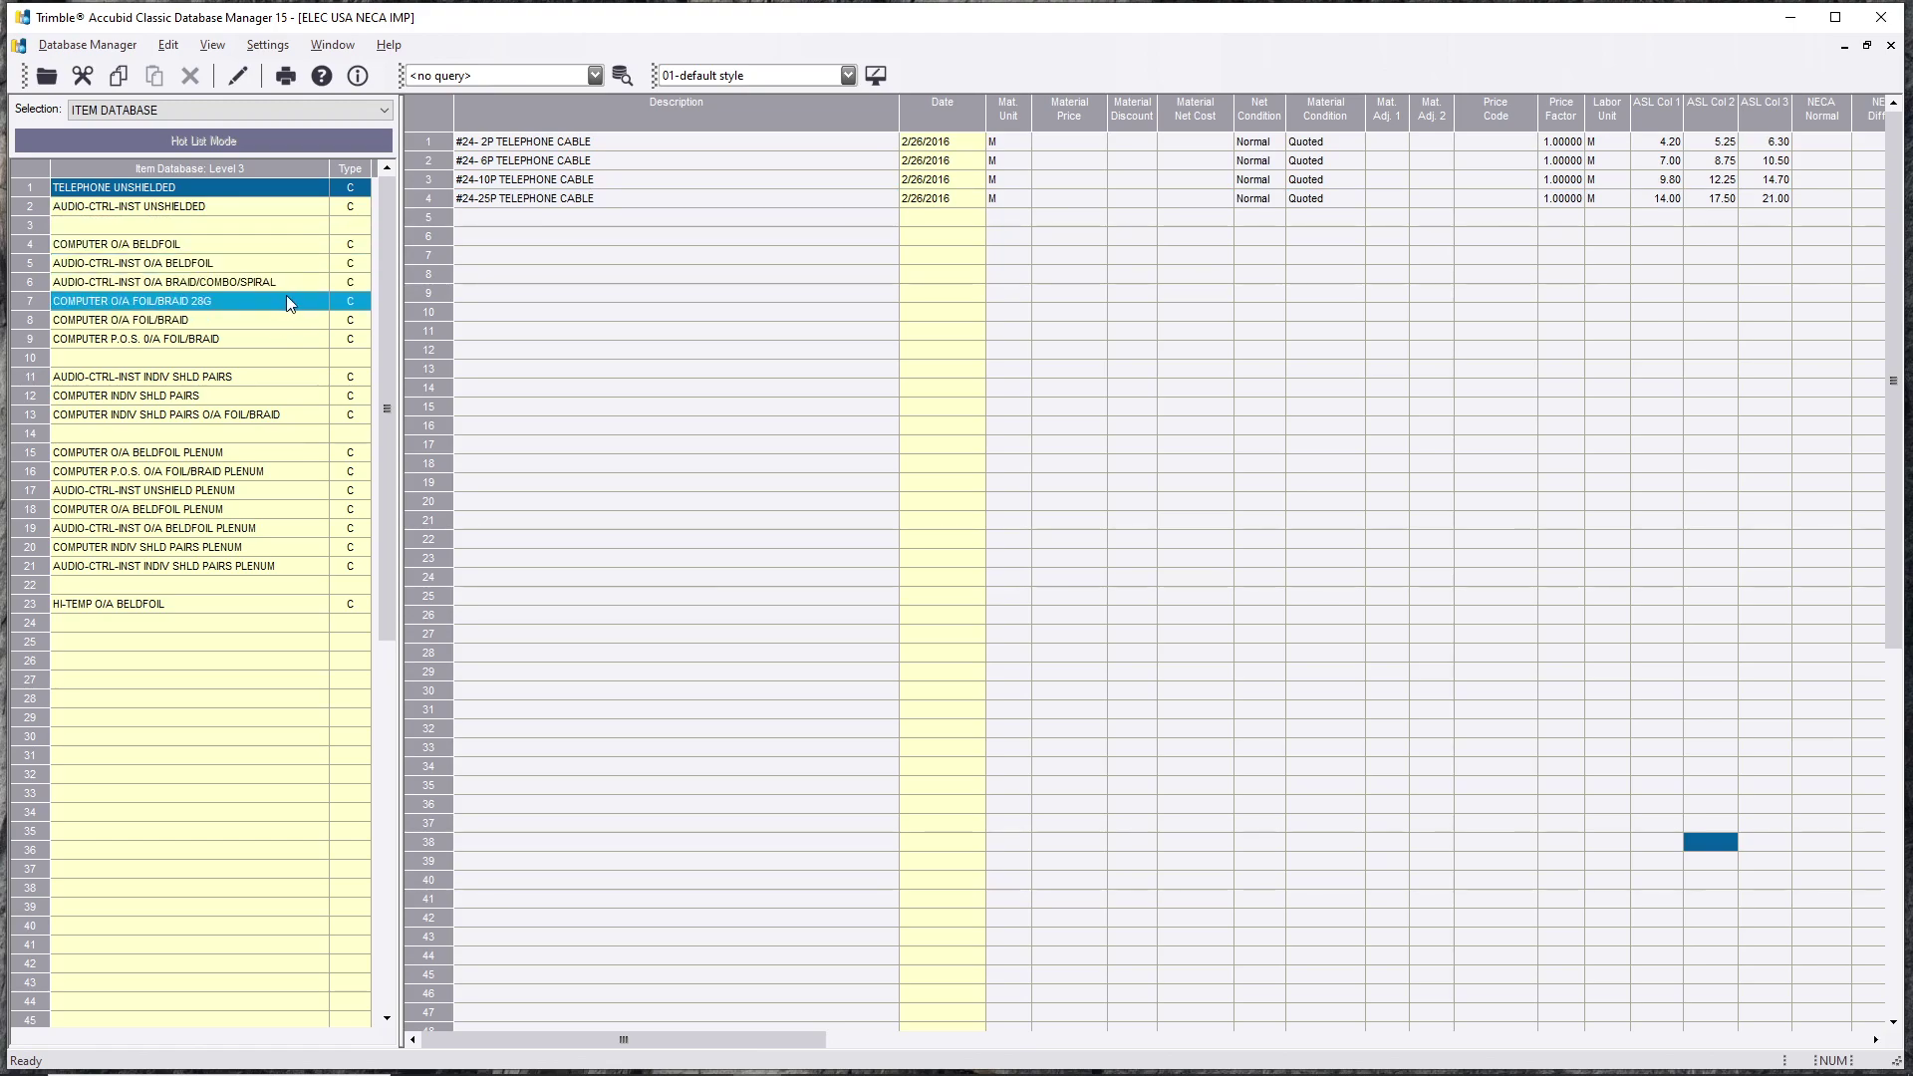
{"action": "left_click", "coordinate": [256, 207]}
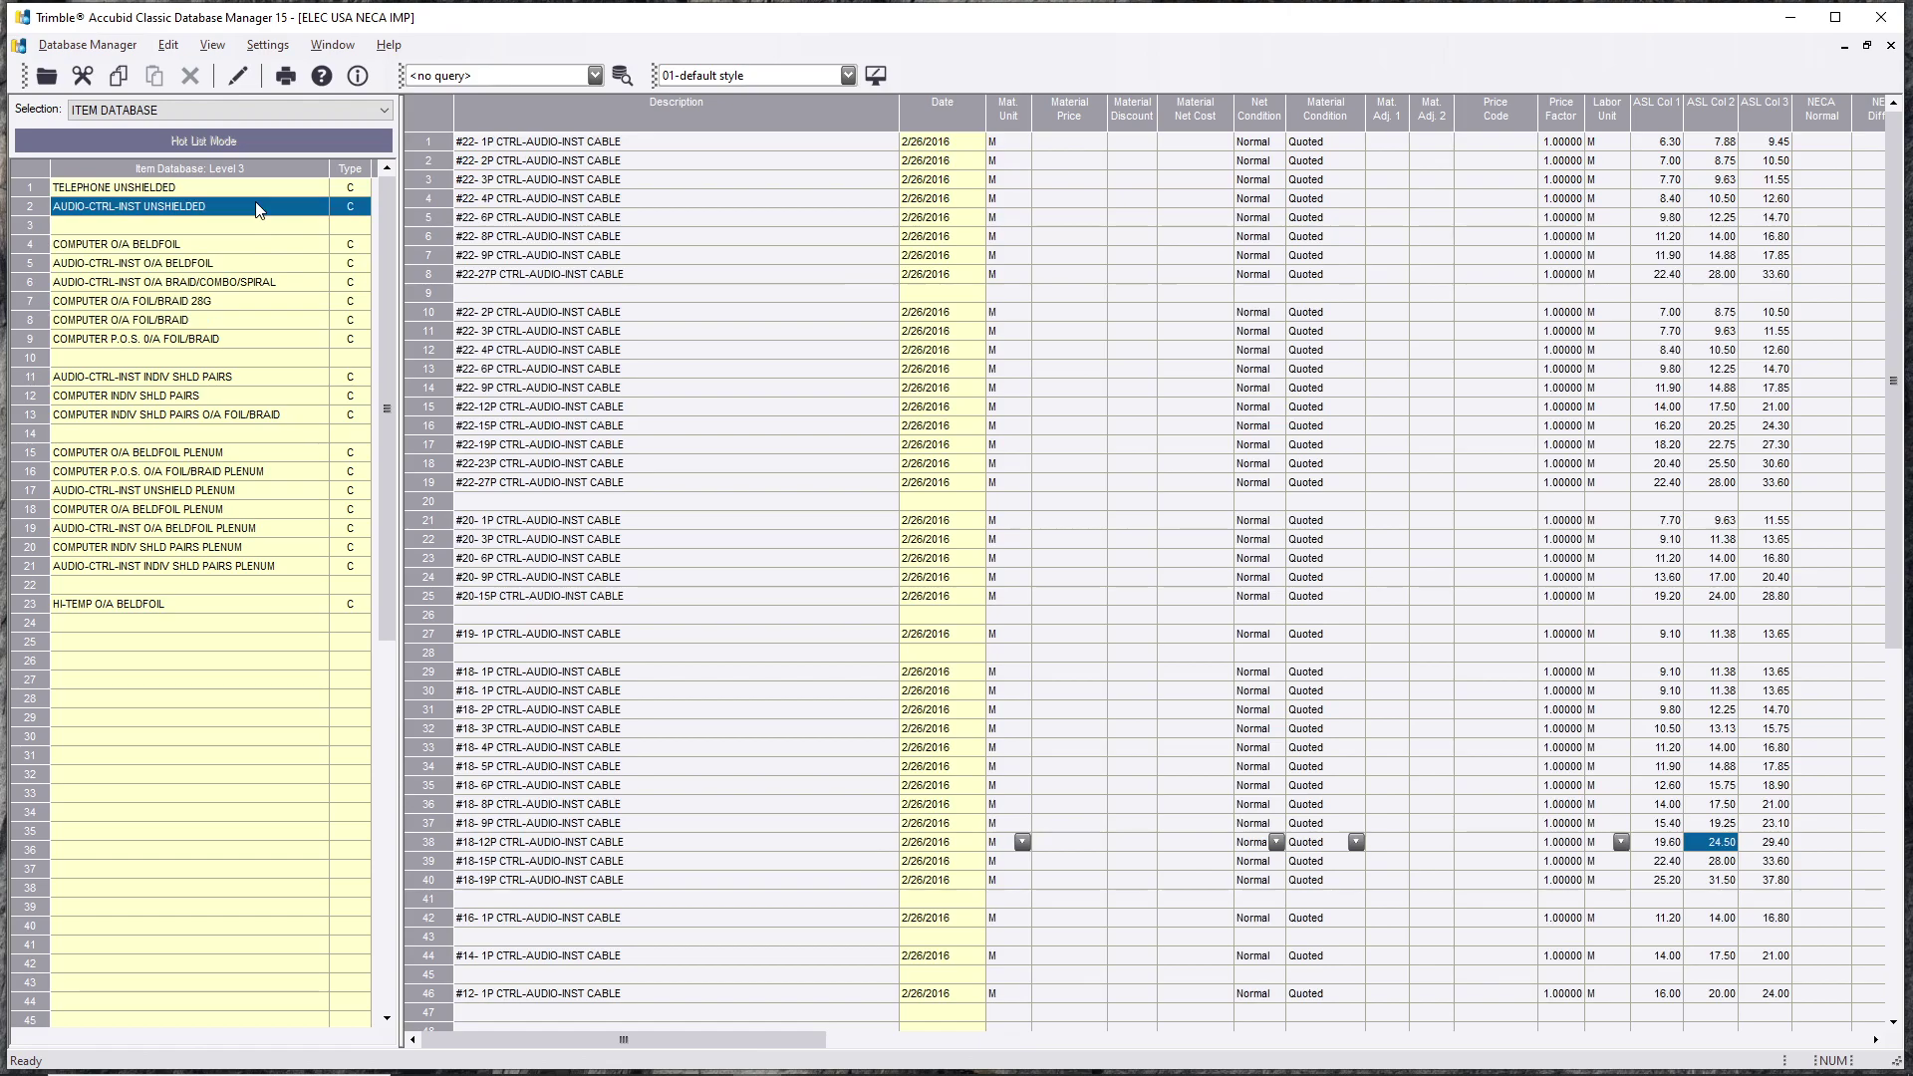
{"action": "left_click", "coordinate": [258, 187]}
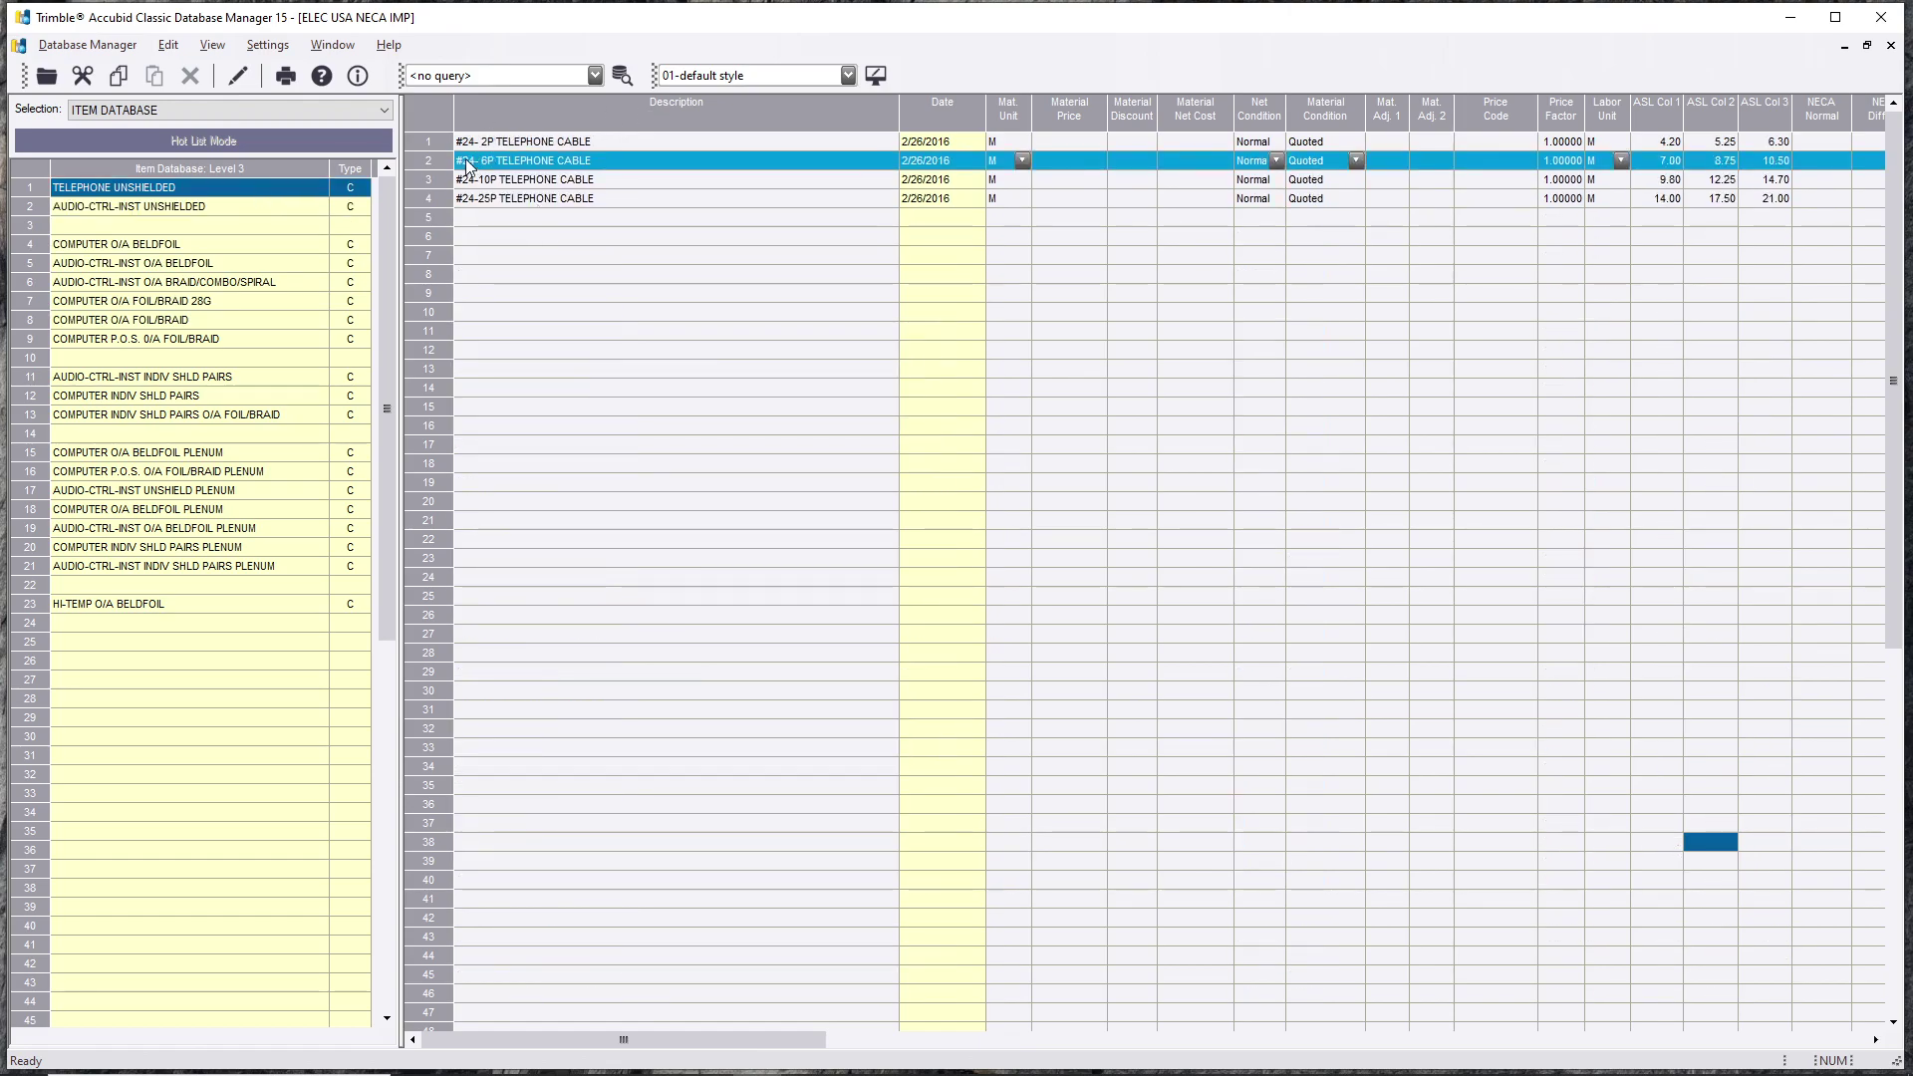
Step: Open Telephone Unshielded and place a copy of the #24- 2P TELEPHONE CABLE item in row 6
{"action": "double_click", "coordinate": [167, 187]}
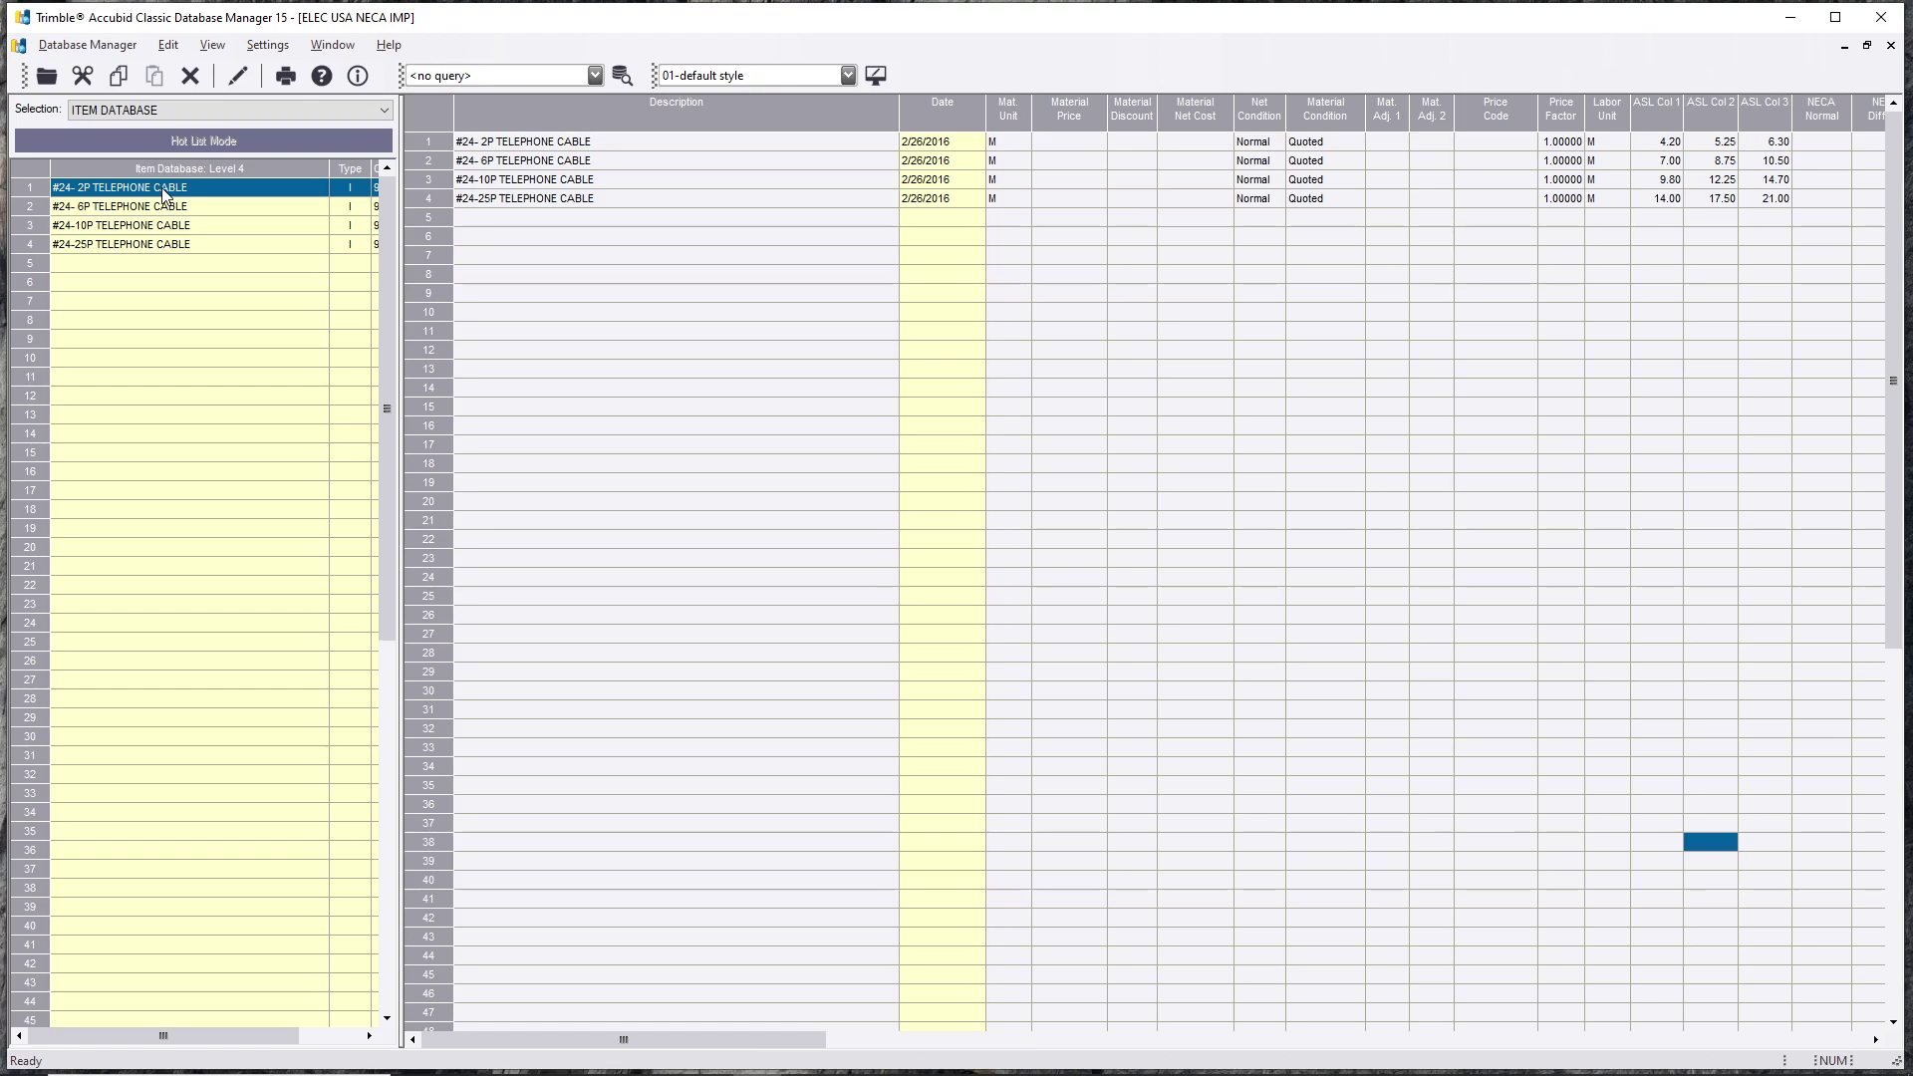
{"action": "left_click_drag", "start_coordinate": [164, 189], "coordinate": [151, 287]}
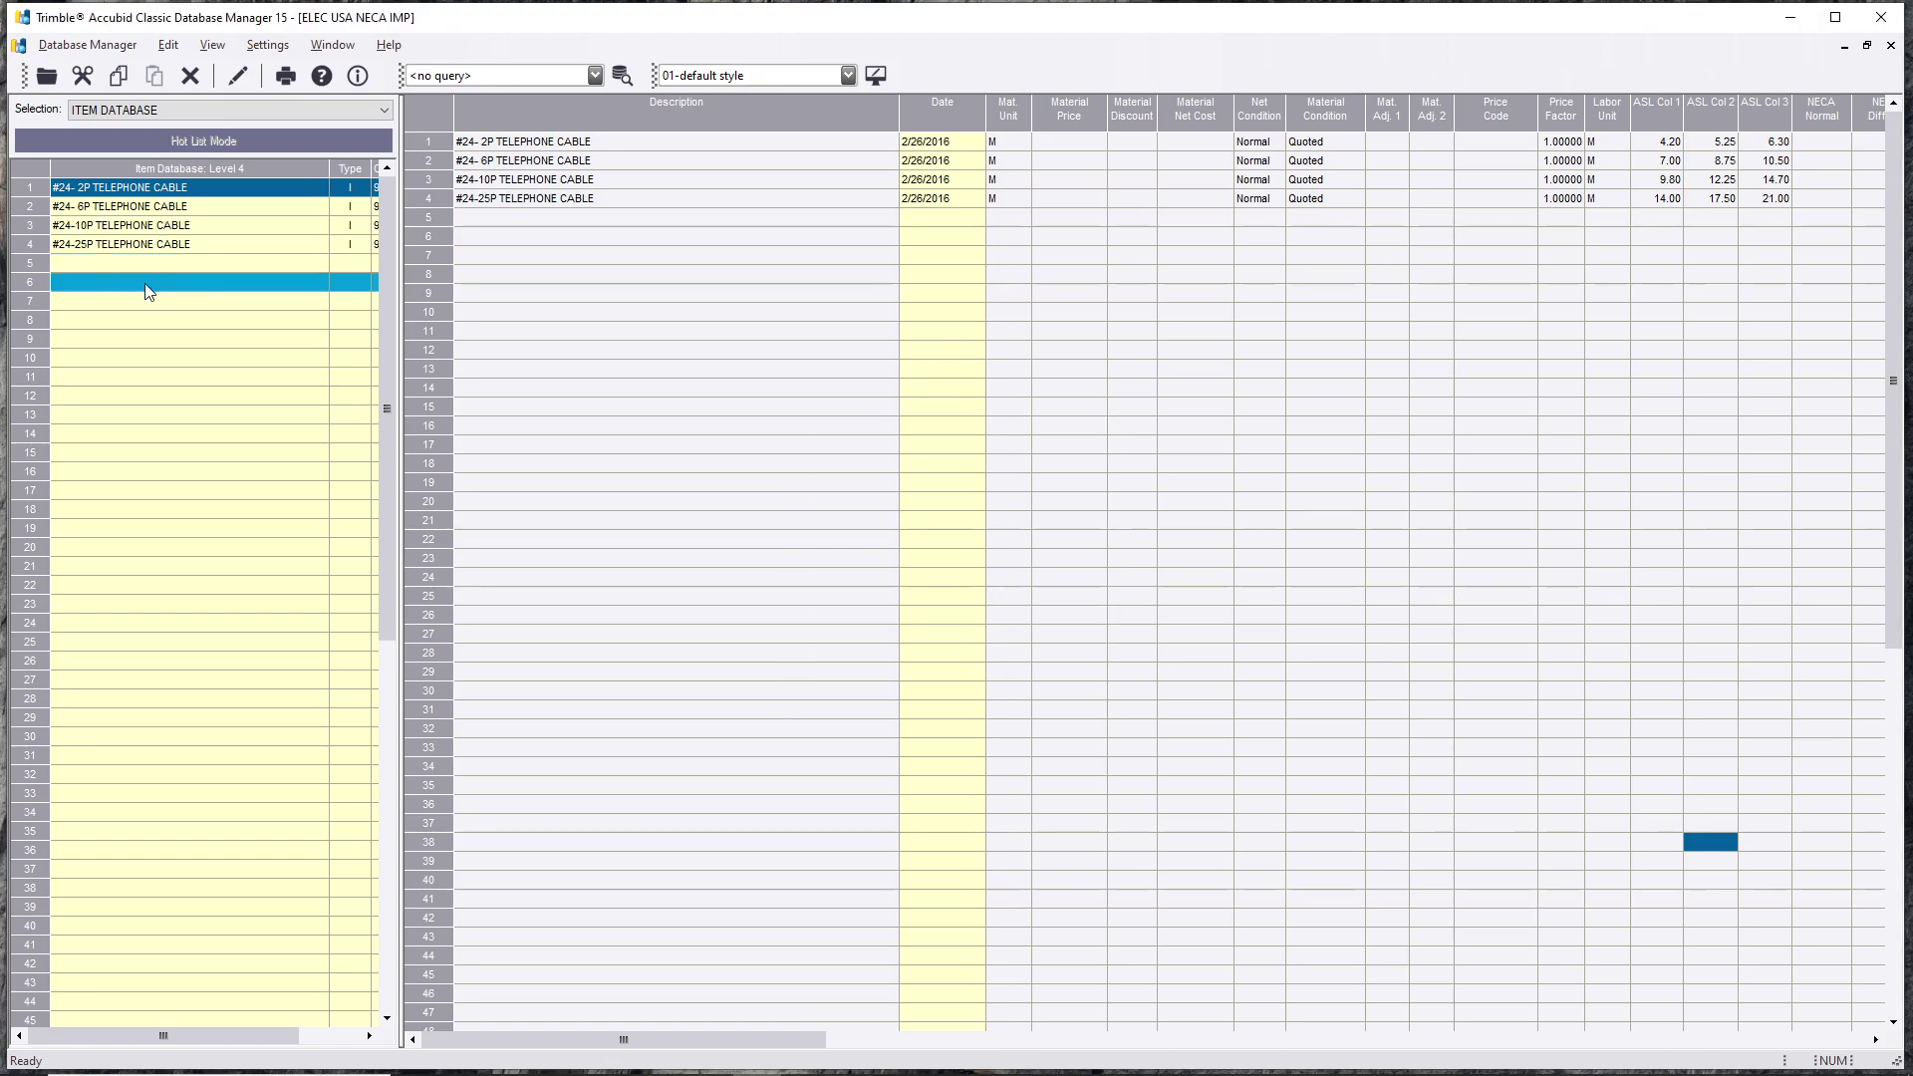
{"action": "left_click", "coordinate": [502, 237]}
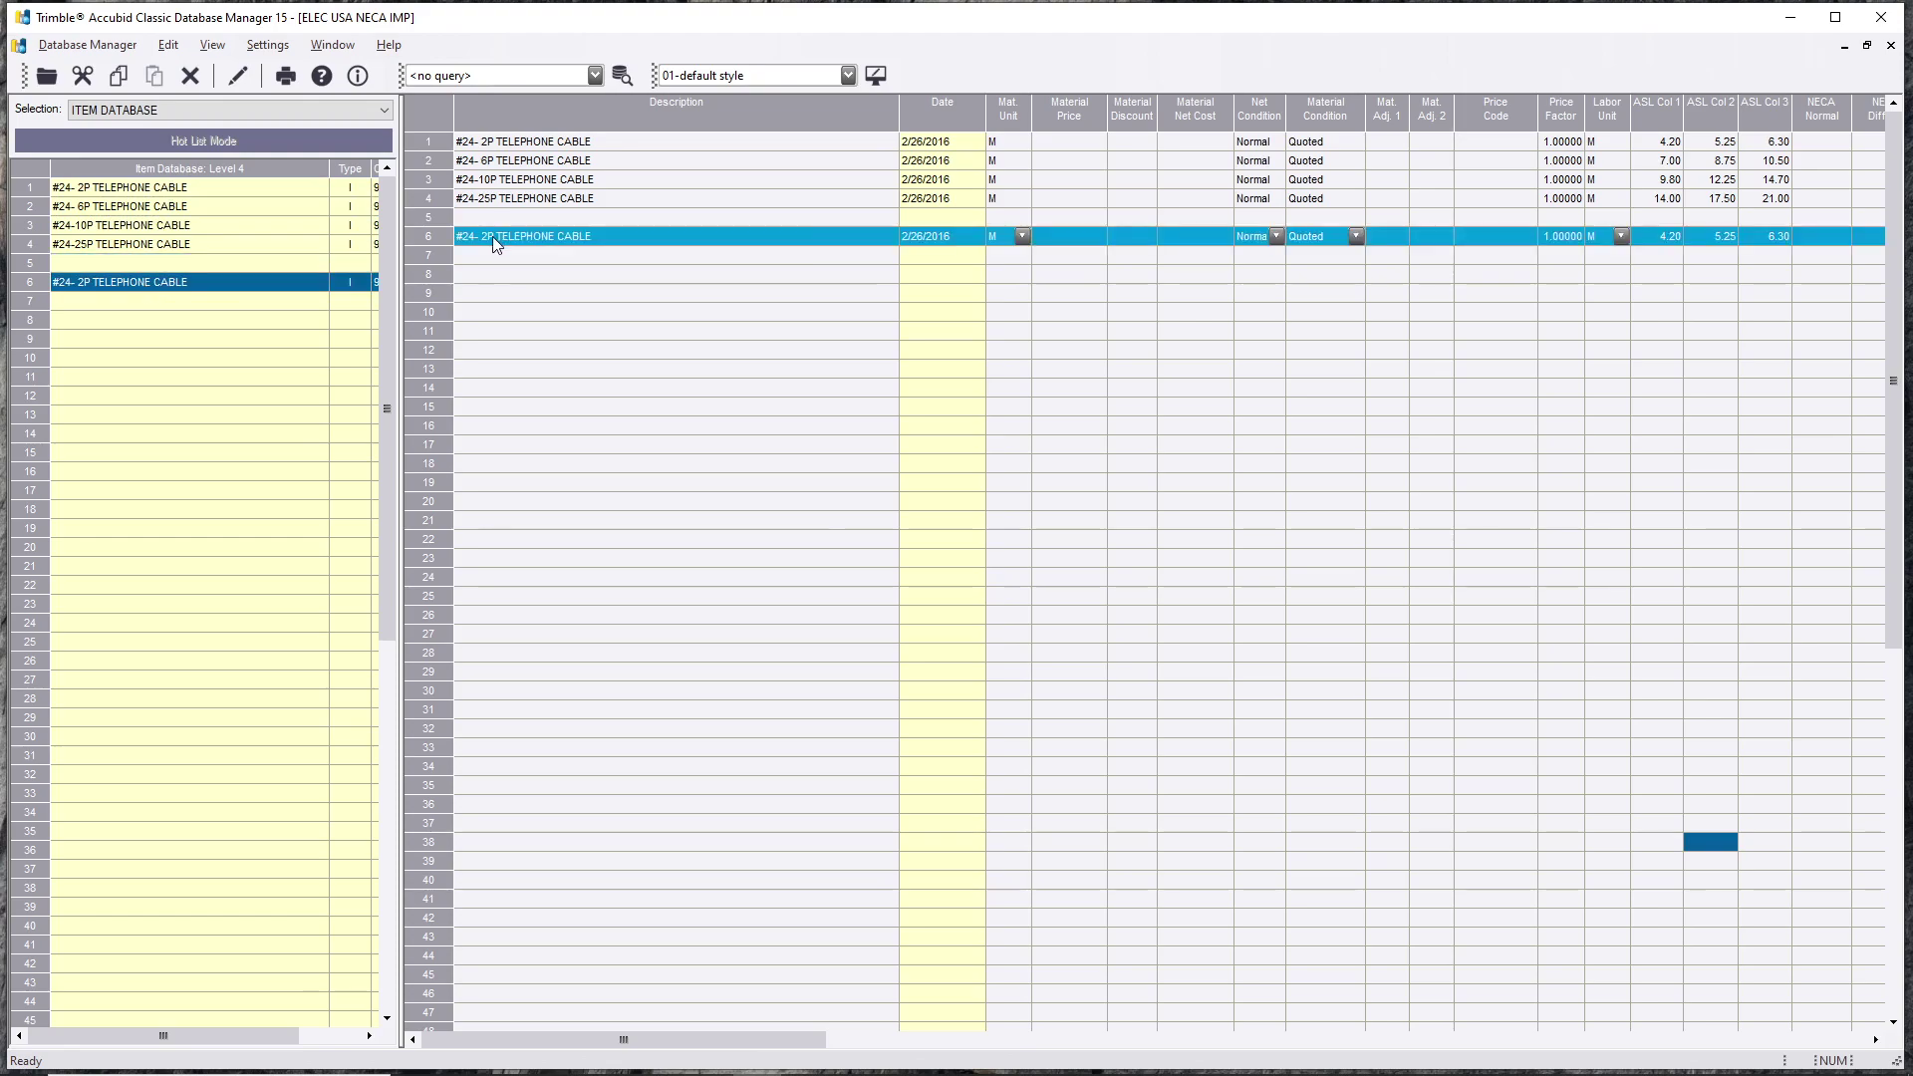
Step: Change the description of the copied cable item in row 6 to #24- 4P CAT5E CABLE
{"action": "left_click", "coordinate": [492, 236]}
{"action": "key", "text": "BackSpace"}
{"action": "type", "text": "4"}
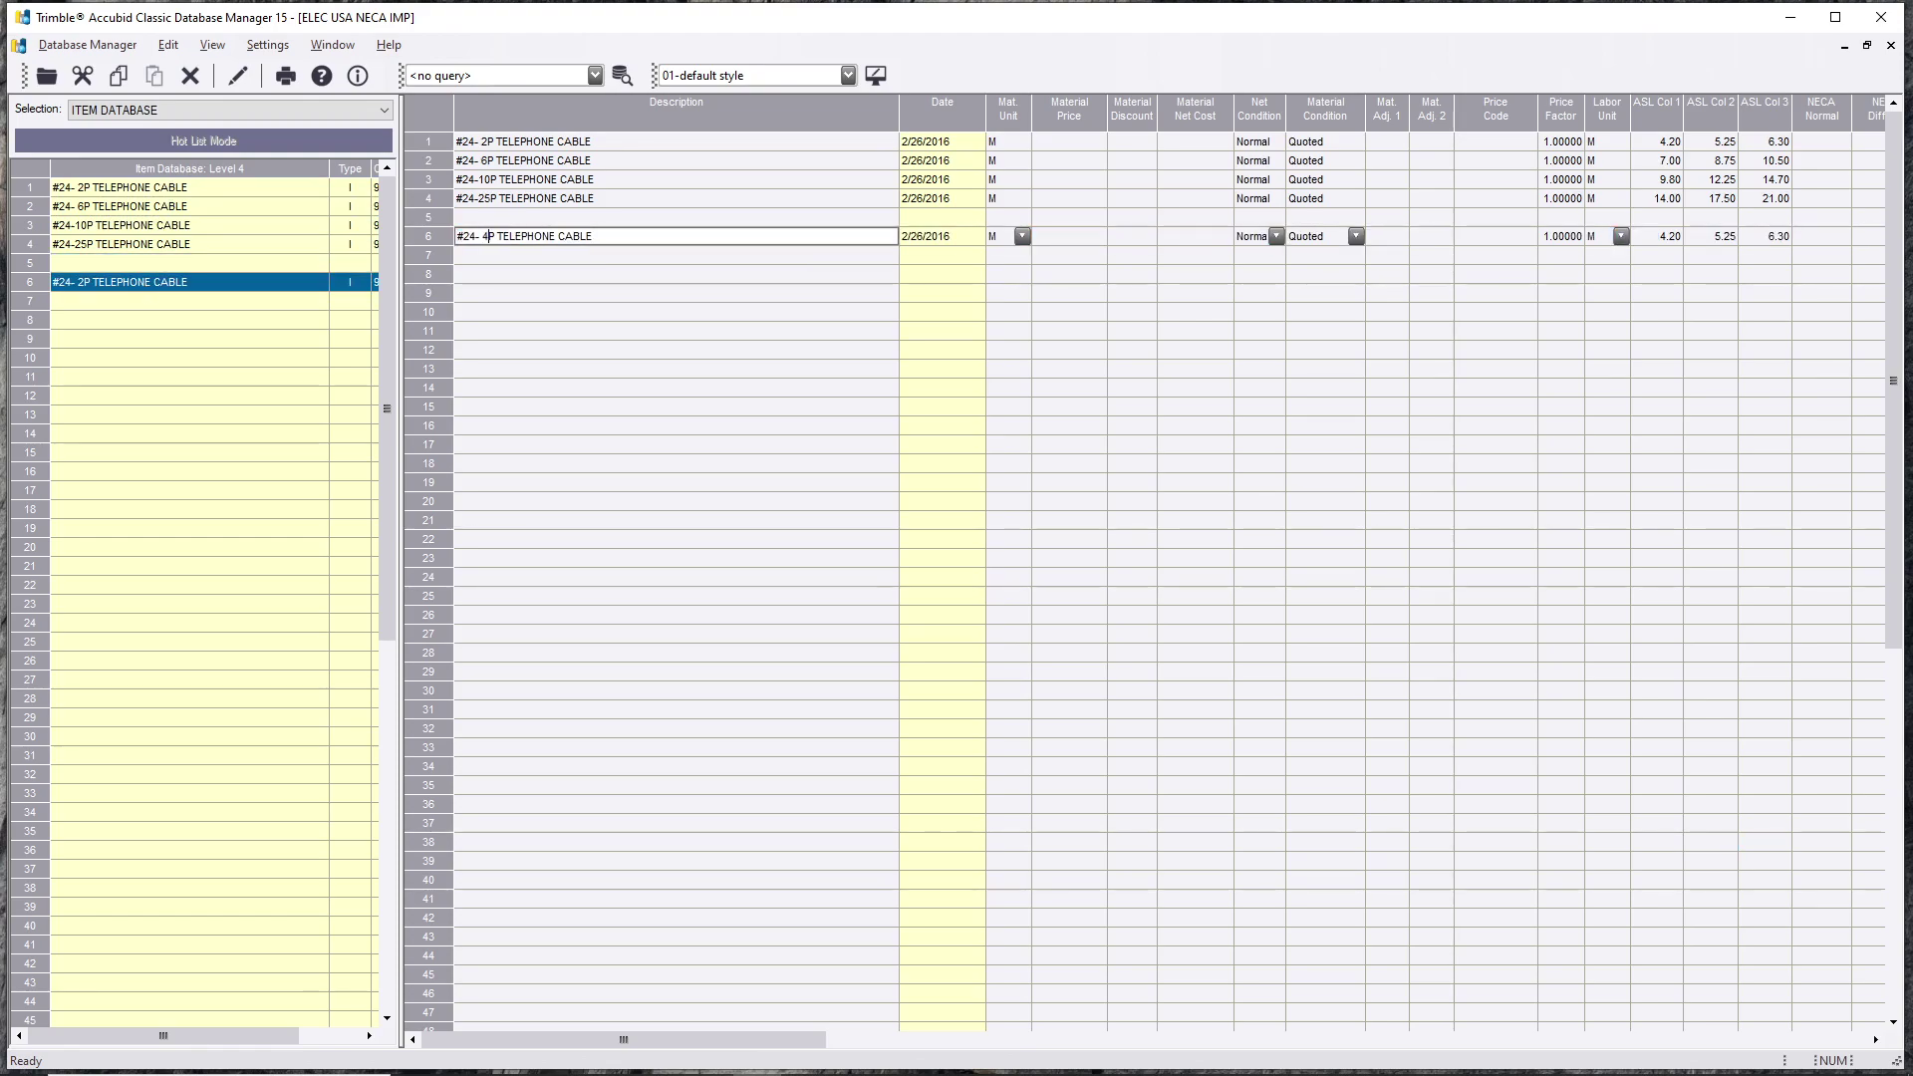
{"action": "left_click_drag", "start_coordinate": [598, 237], "coordinate": [492, 251]}
{"action": "type", "text": "ca"}
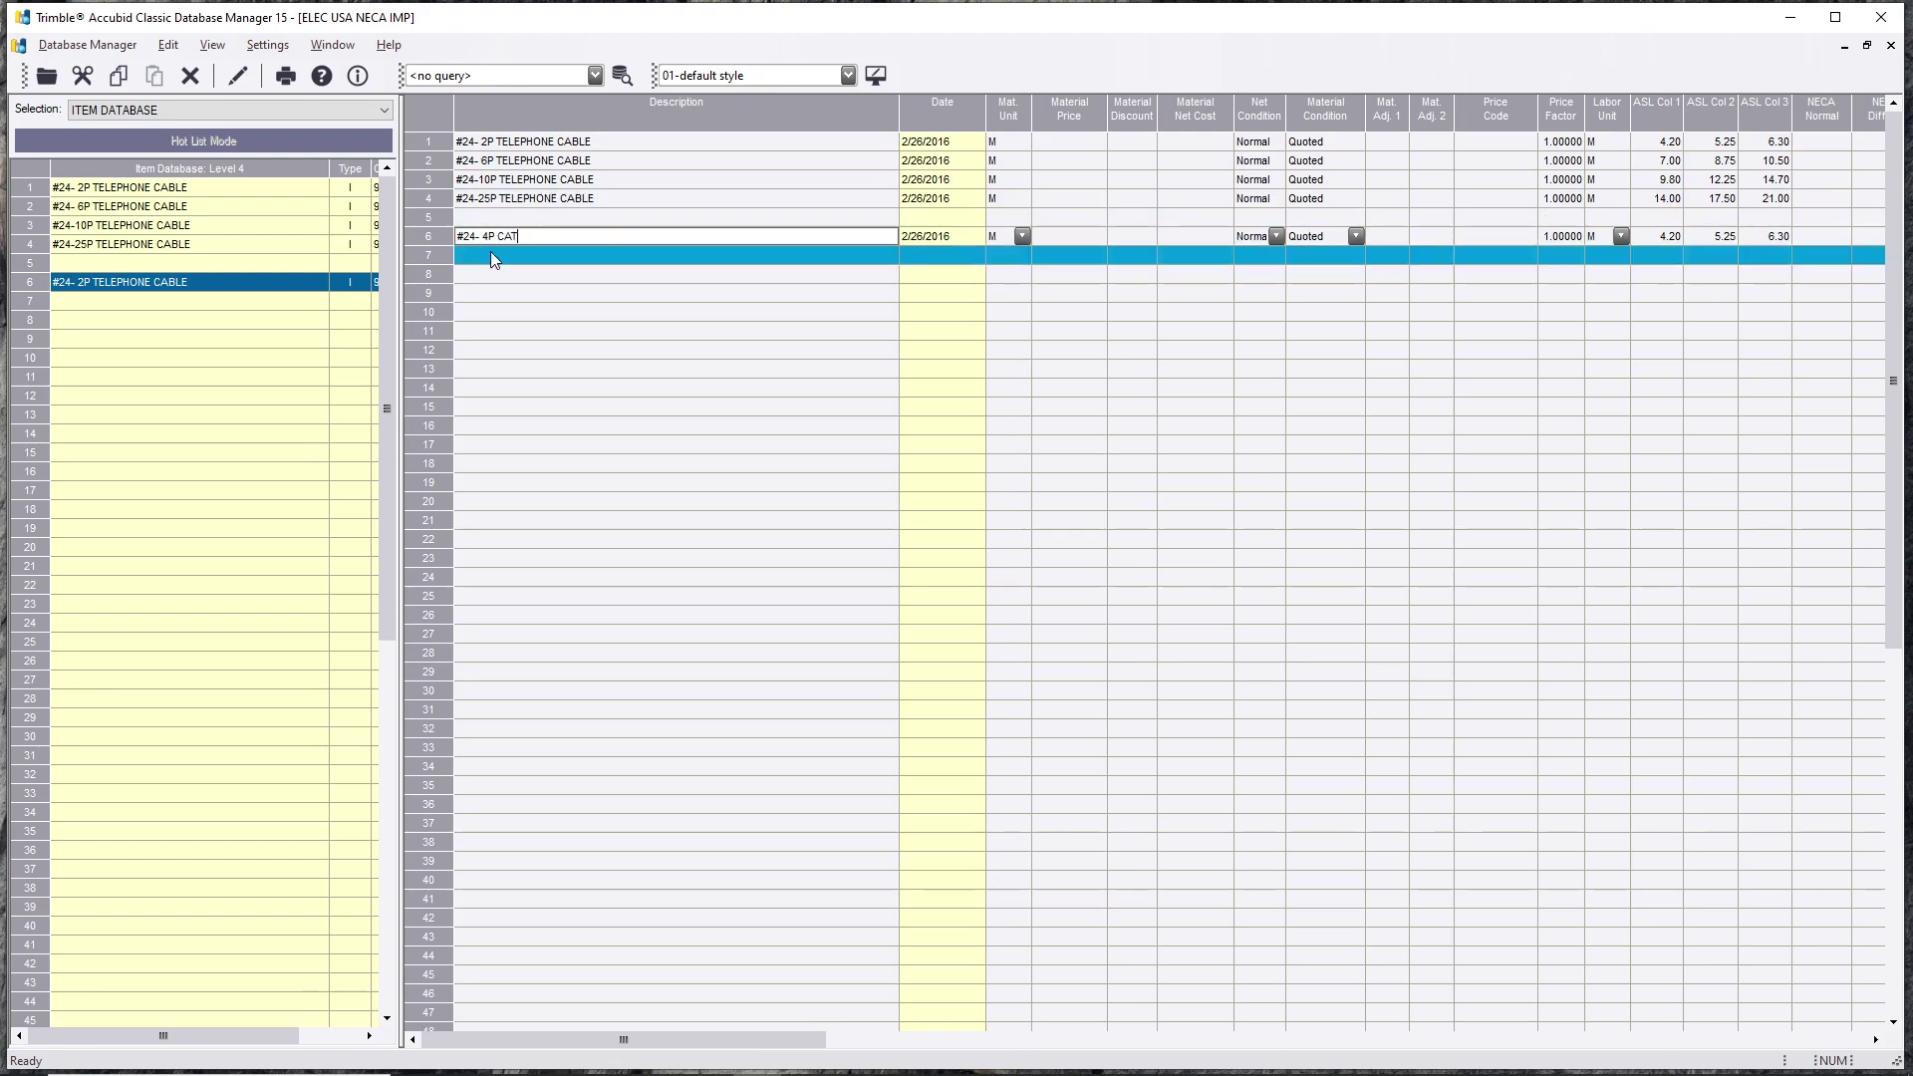
{"action": "type", "text": "T5E CABLE"}
{"action": "left_click", "coordinate": [508, 312]}
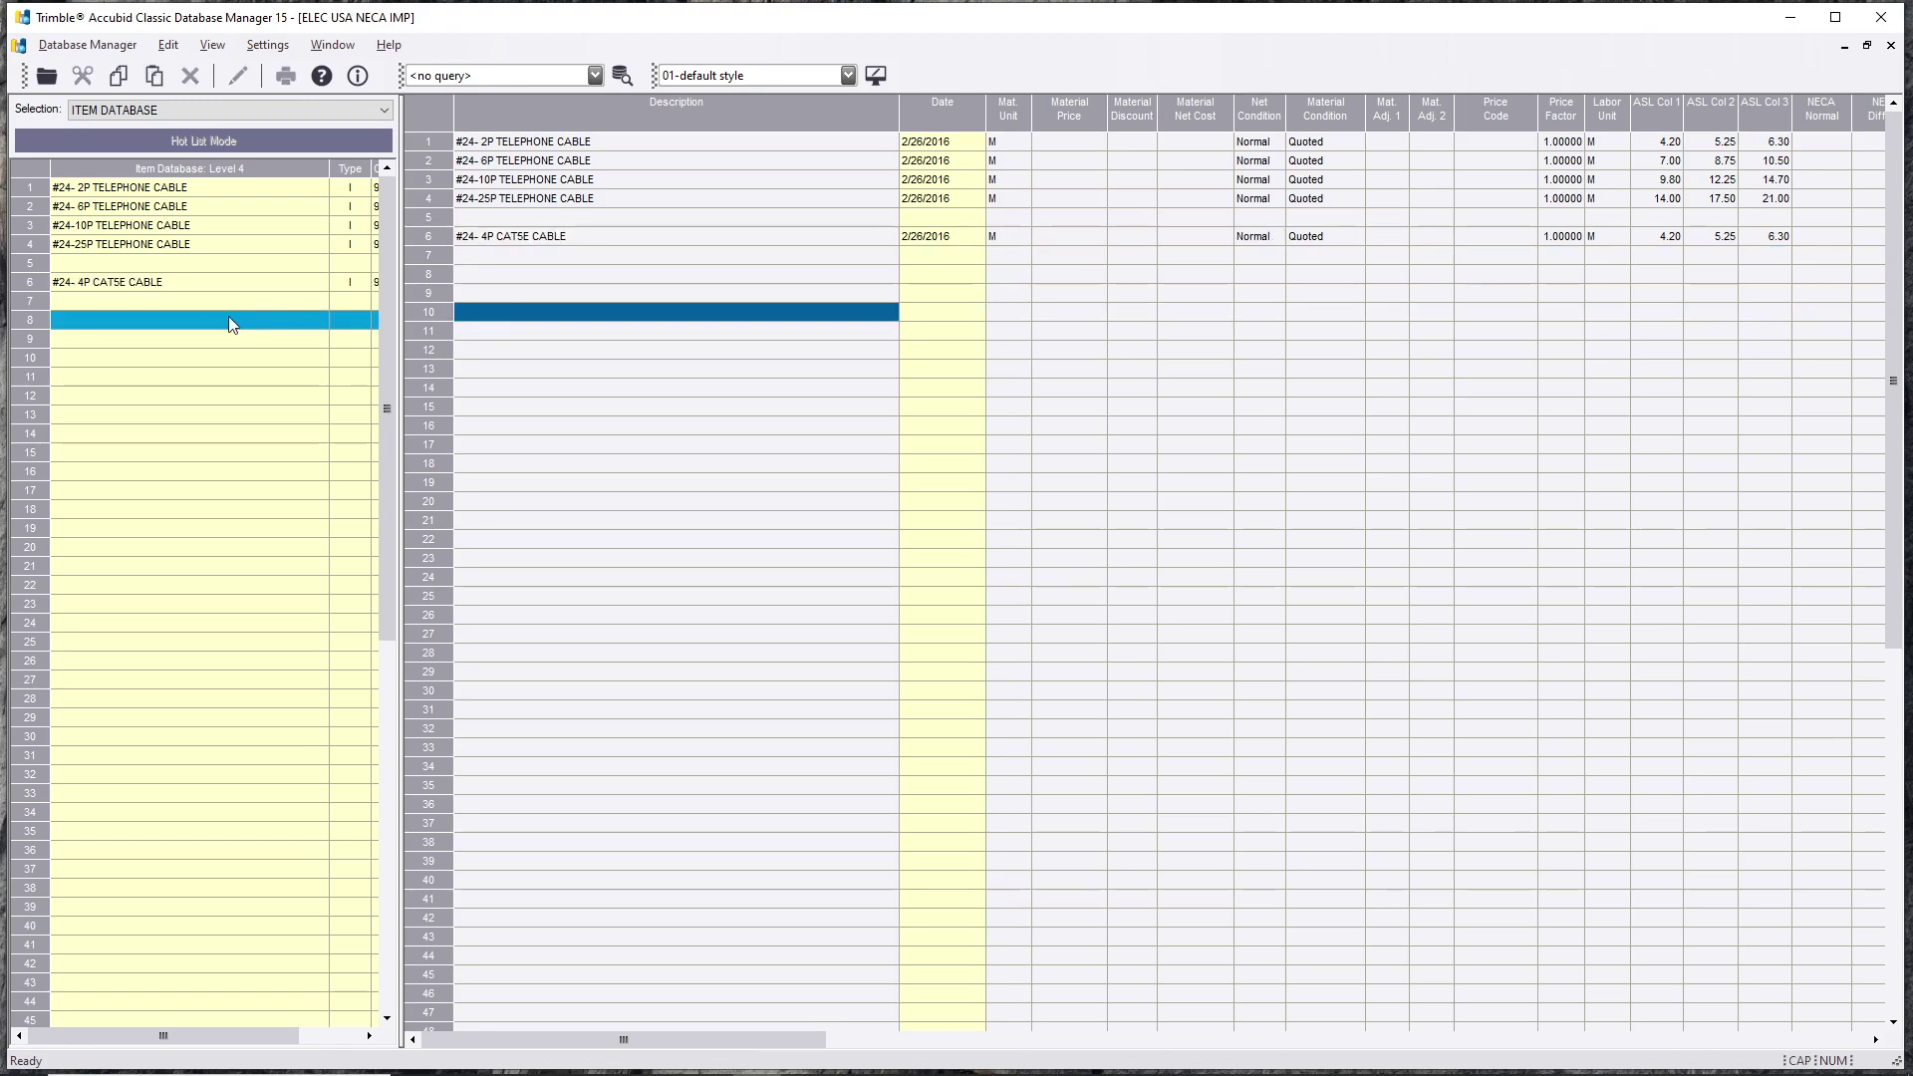
Step: Duplicate the CAT5E cable item into row 7 and describe it as #24- 4P CAT5E CABLE (PLENUM)
{"action": "left_click", "coordinate": [205, 299]}
{"action": "key", "text": "ctrl+v"}
{"action": "left_click", "coordinate": [528, 255]}
{"action": "left_click", "coordinate": [548, 255]}
{"action": "type", "text": "(PLENUM"}
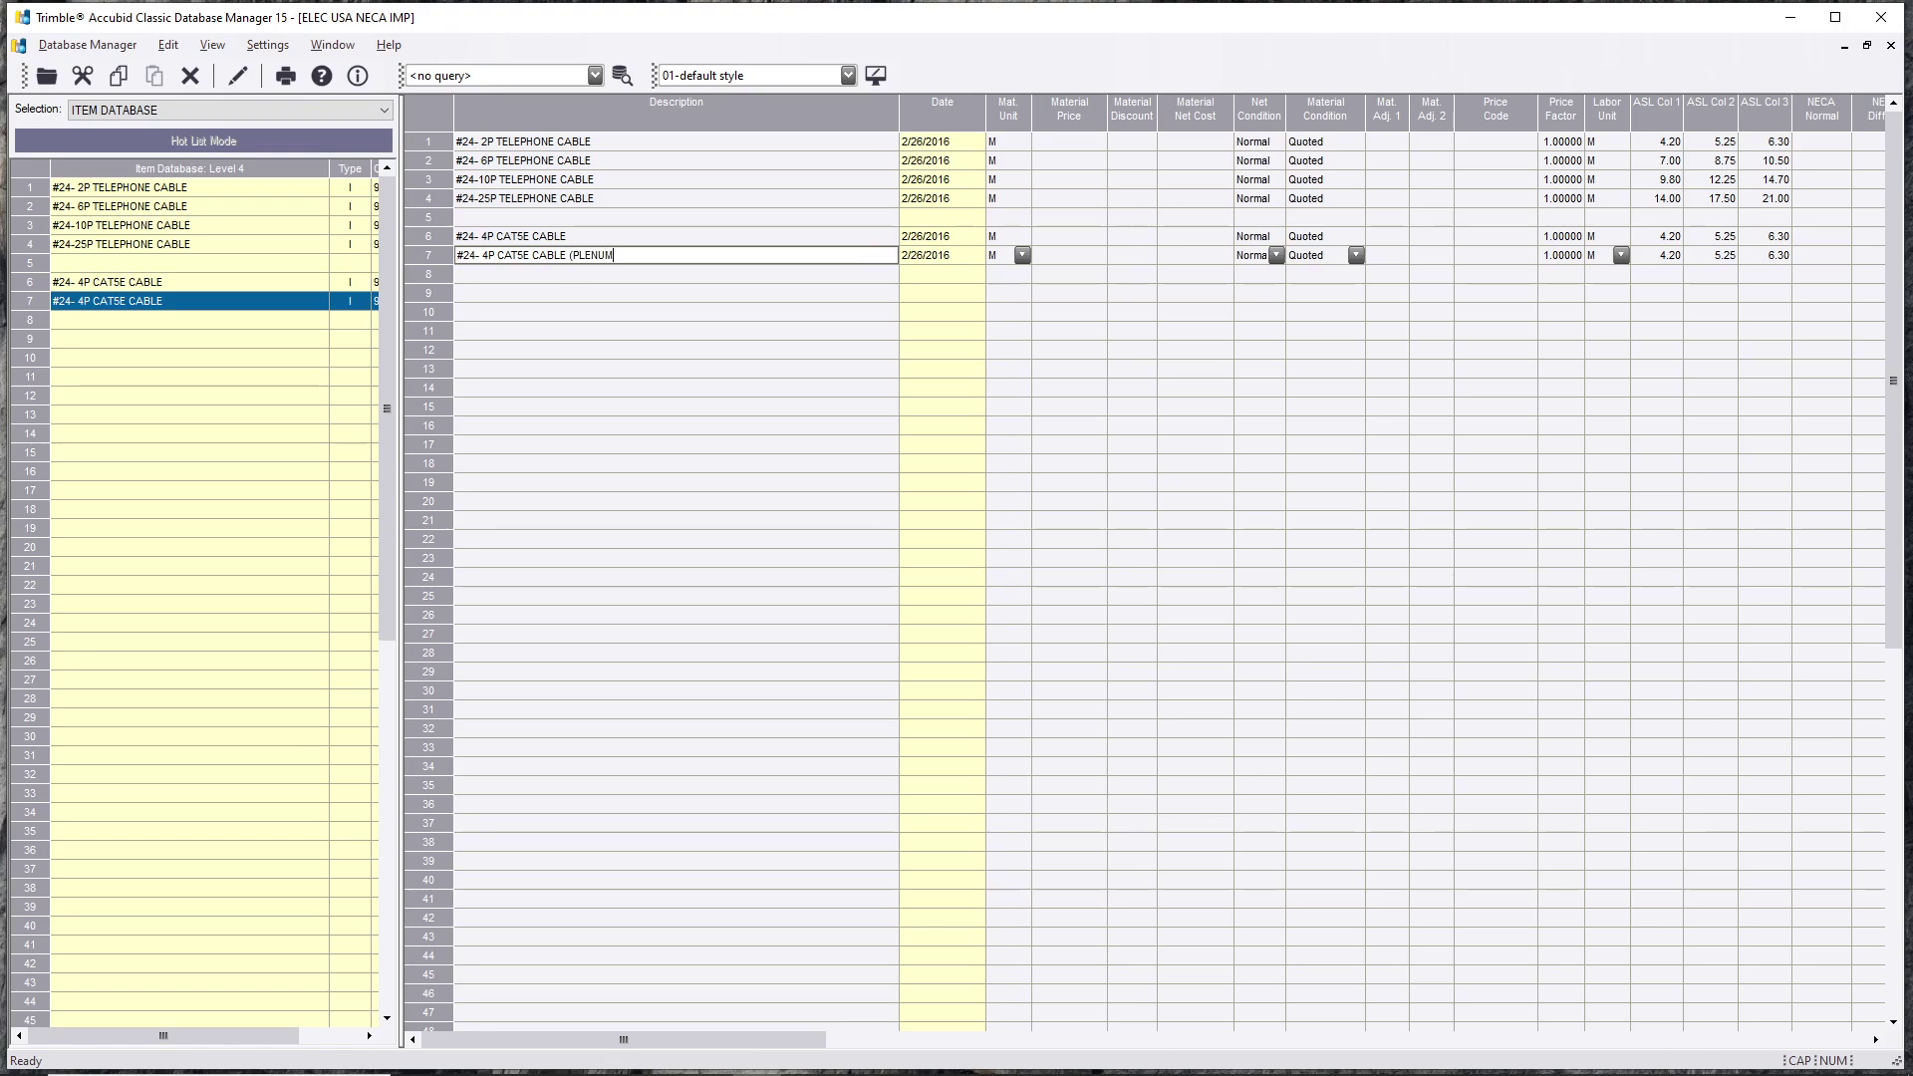
{"action": "type", "text": ")"}
{"action": "left_click", "coordinate": [815, 444]}
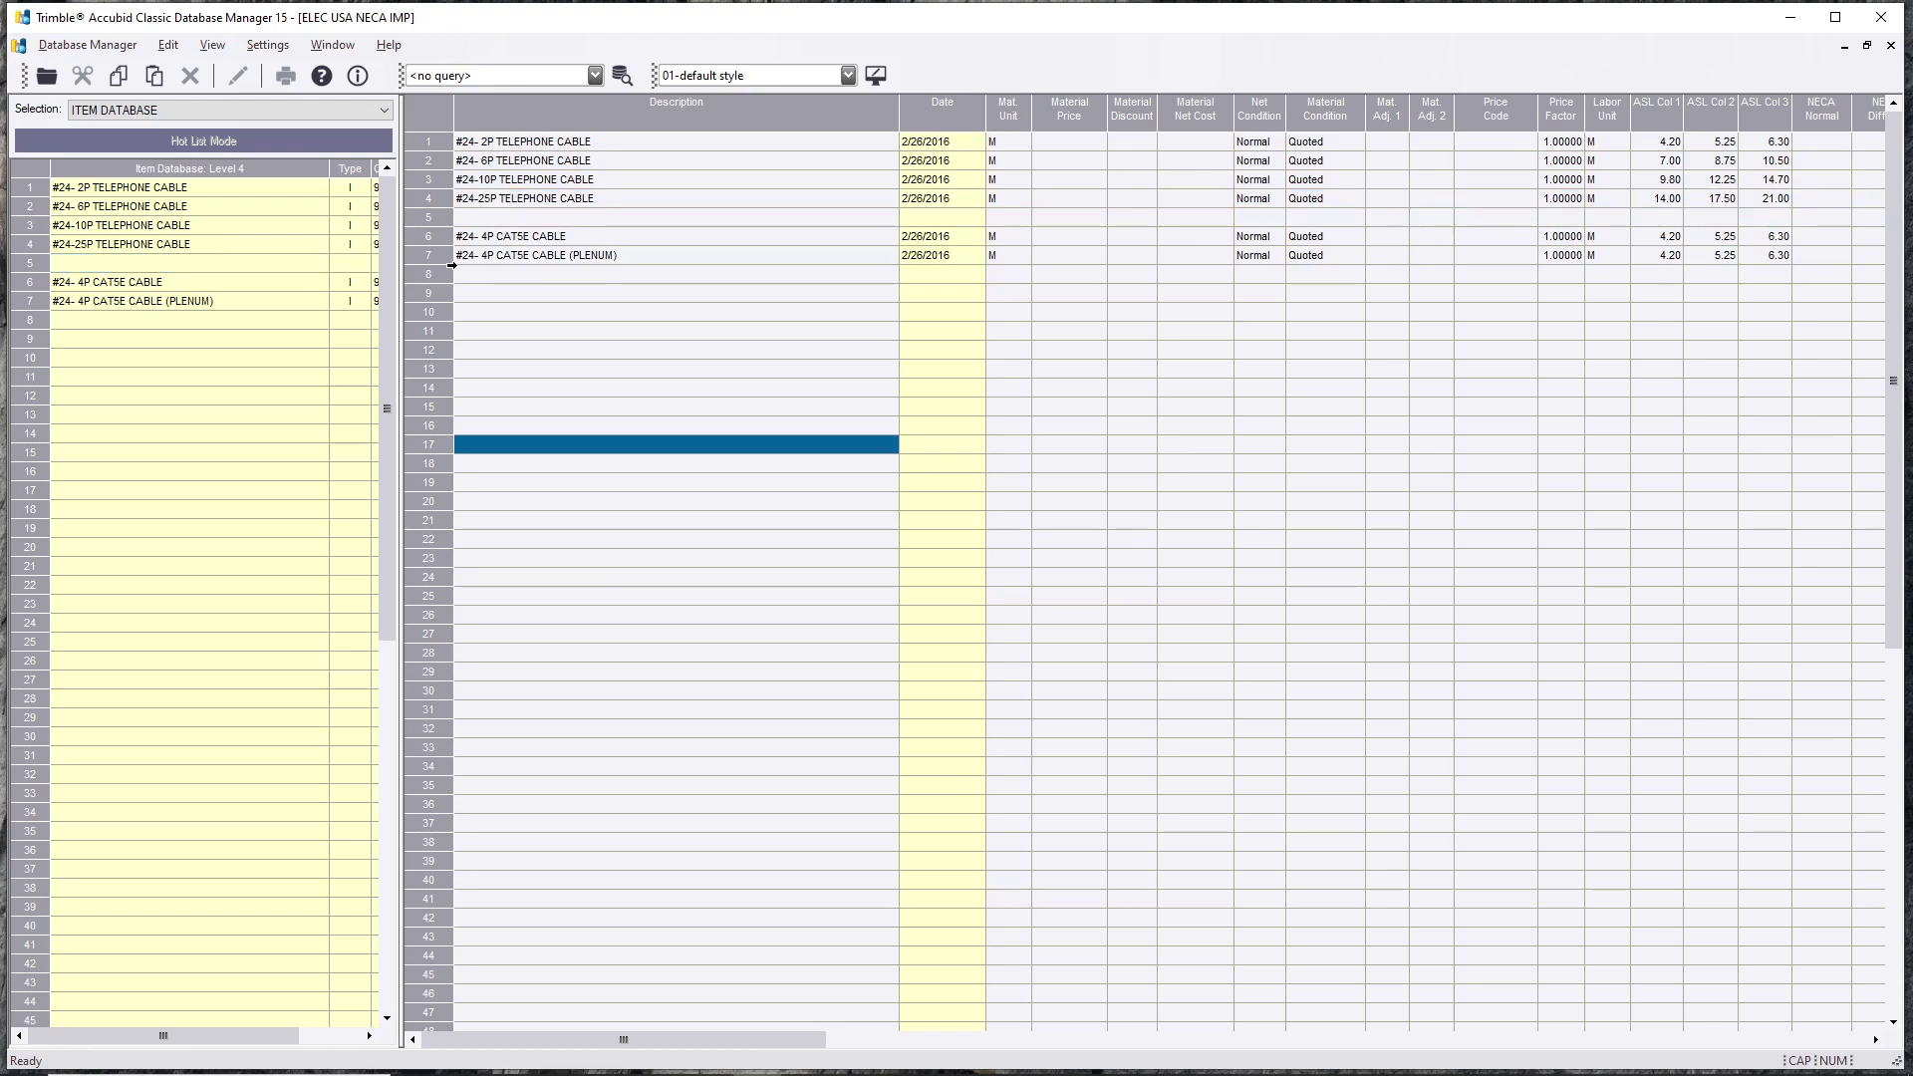
{"action": "double_click", "coordinate": [208, 368]}
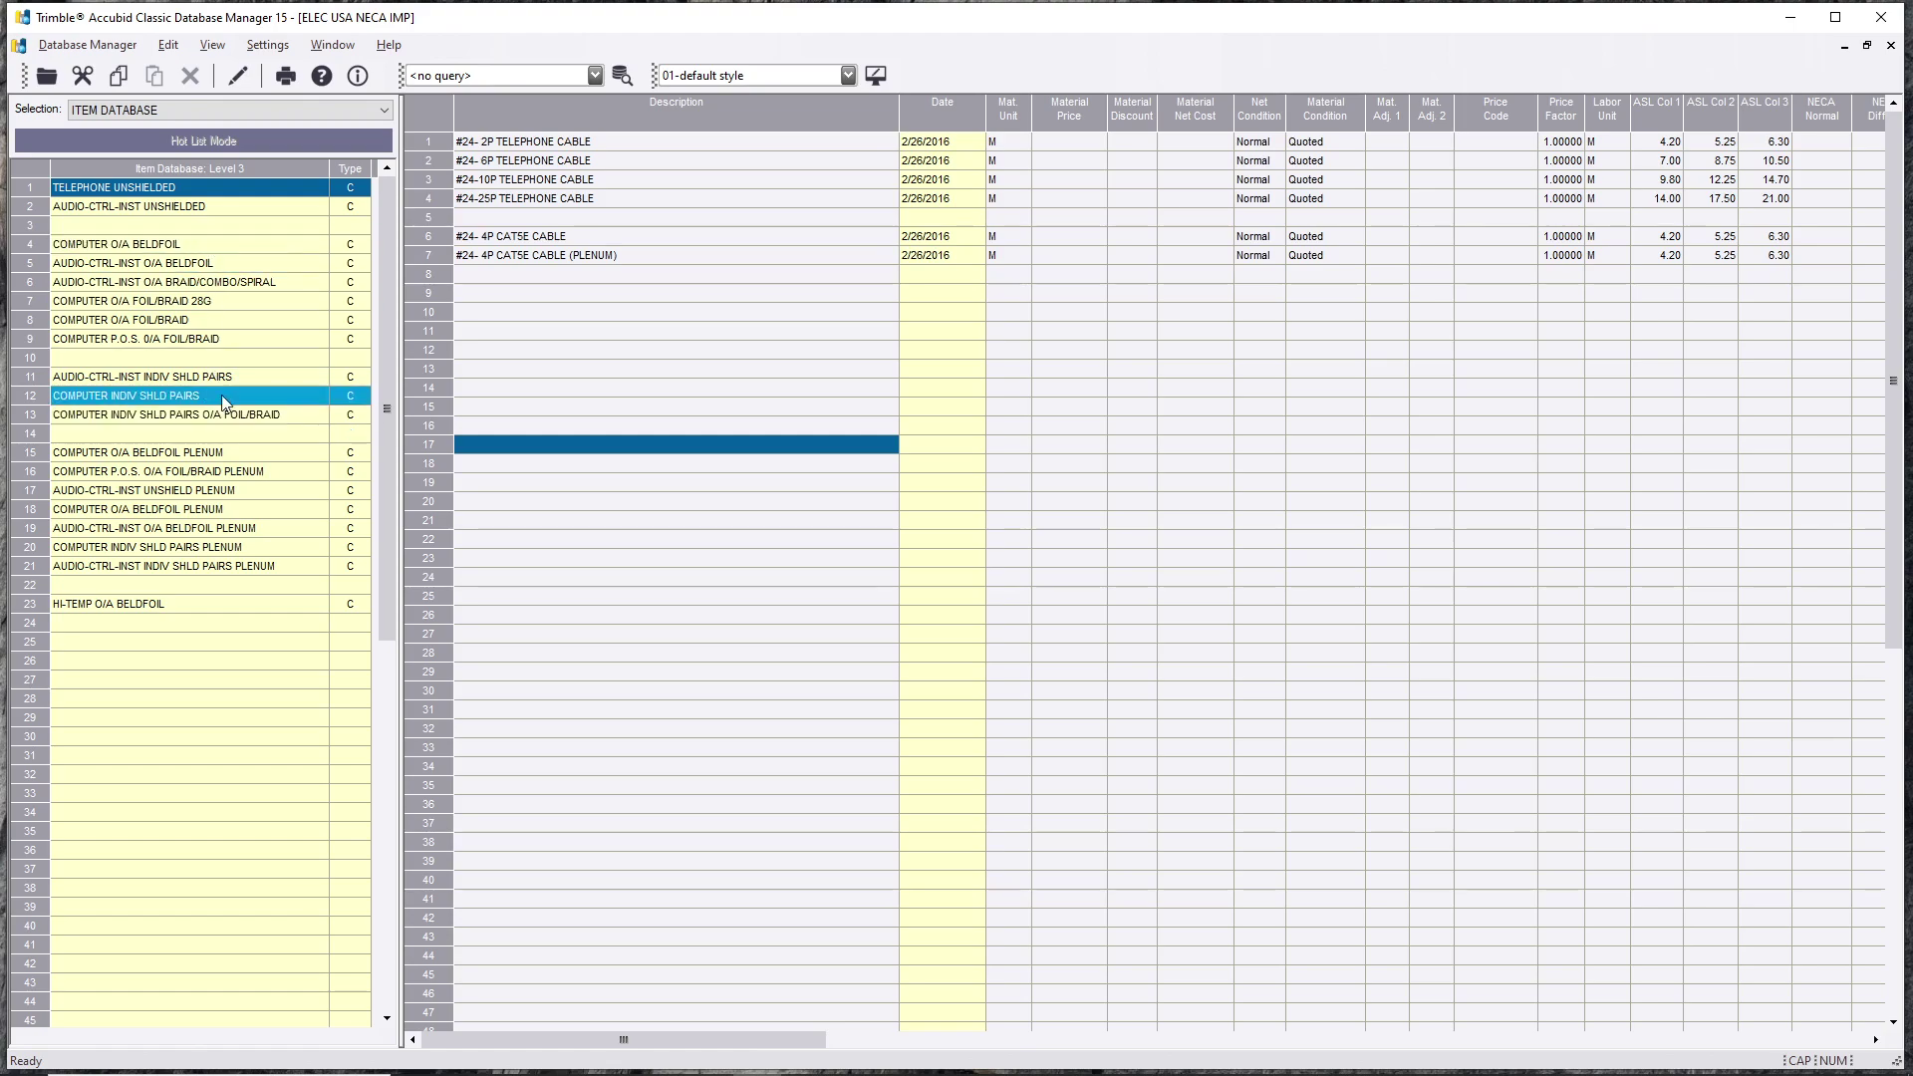
{"action": "double_click", "coordinate": [269, 197]}
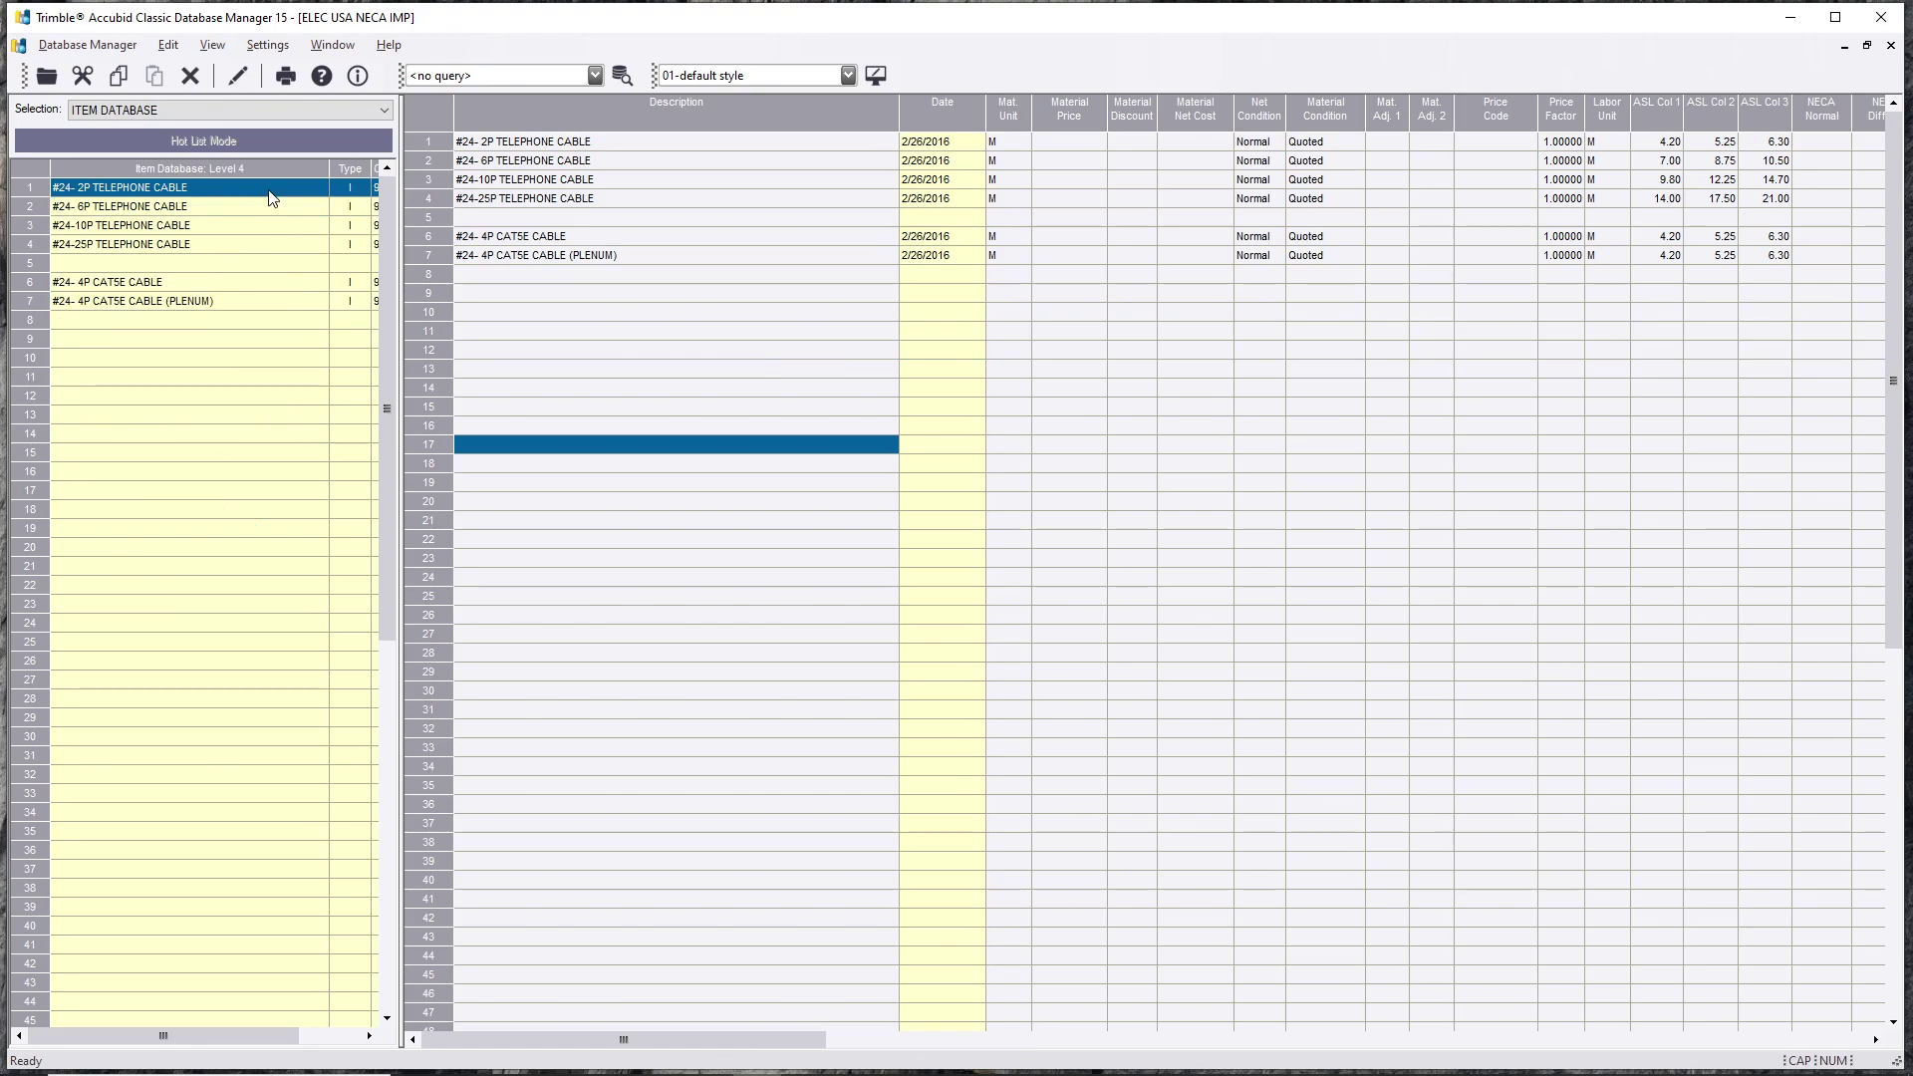
{"action": "left_click", "coordinate": [556, 292]}
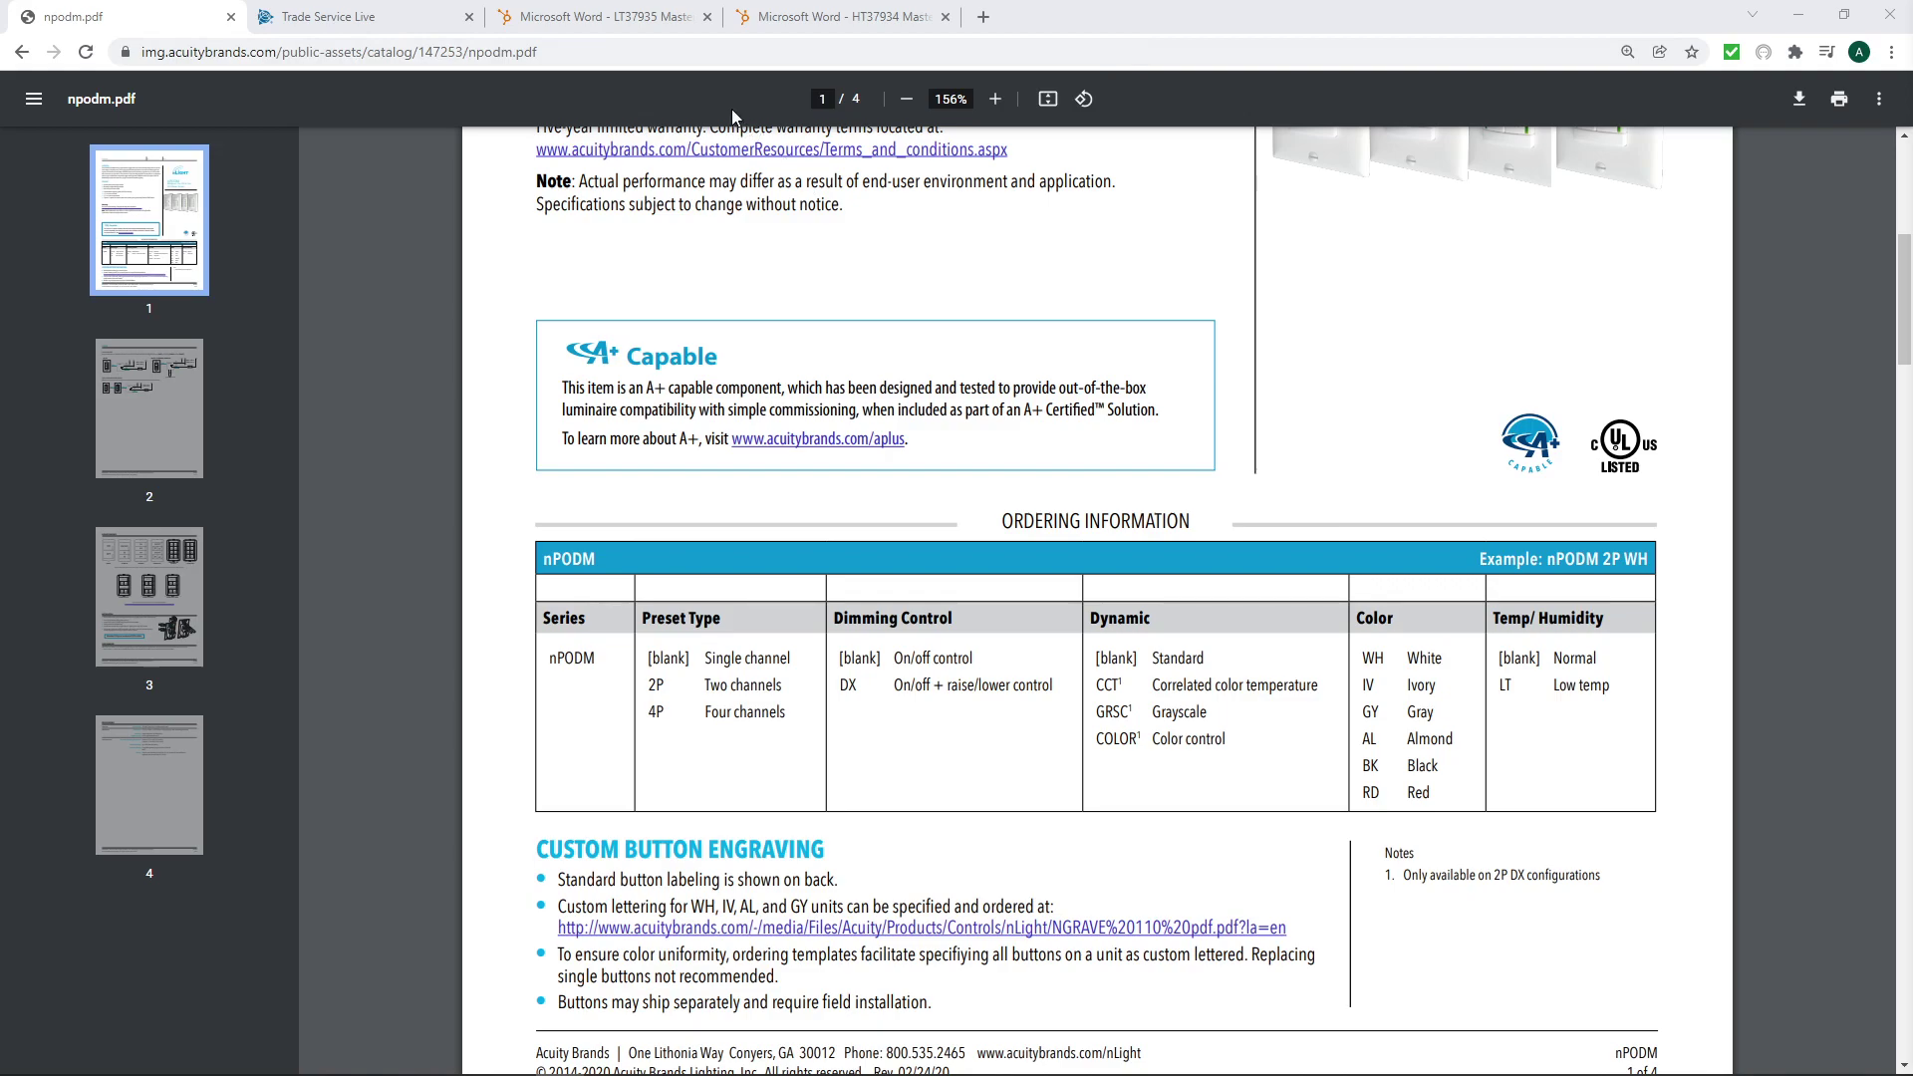
Step: Switch to the browser and examine the LT37935 non-plenum Cat 5E spec sheet, including its part numbers by jacket color
{"action": "left_click", "coordinate": [619, 18]}
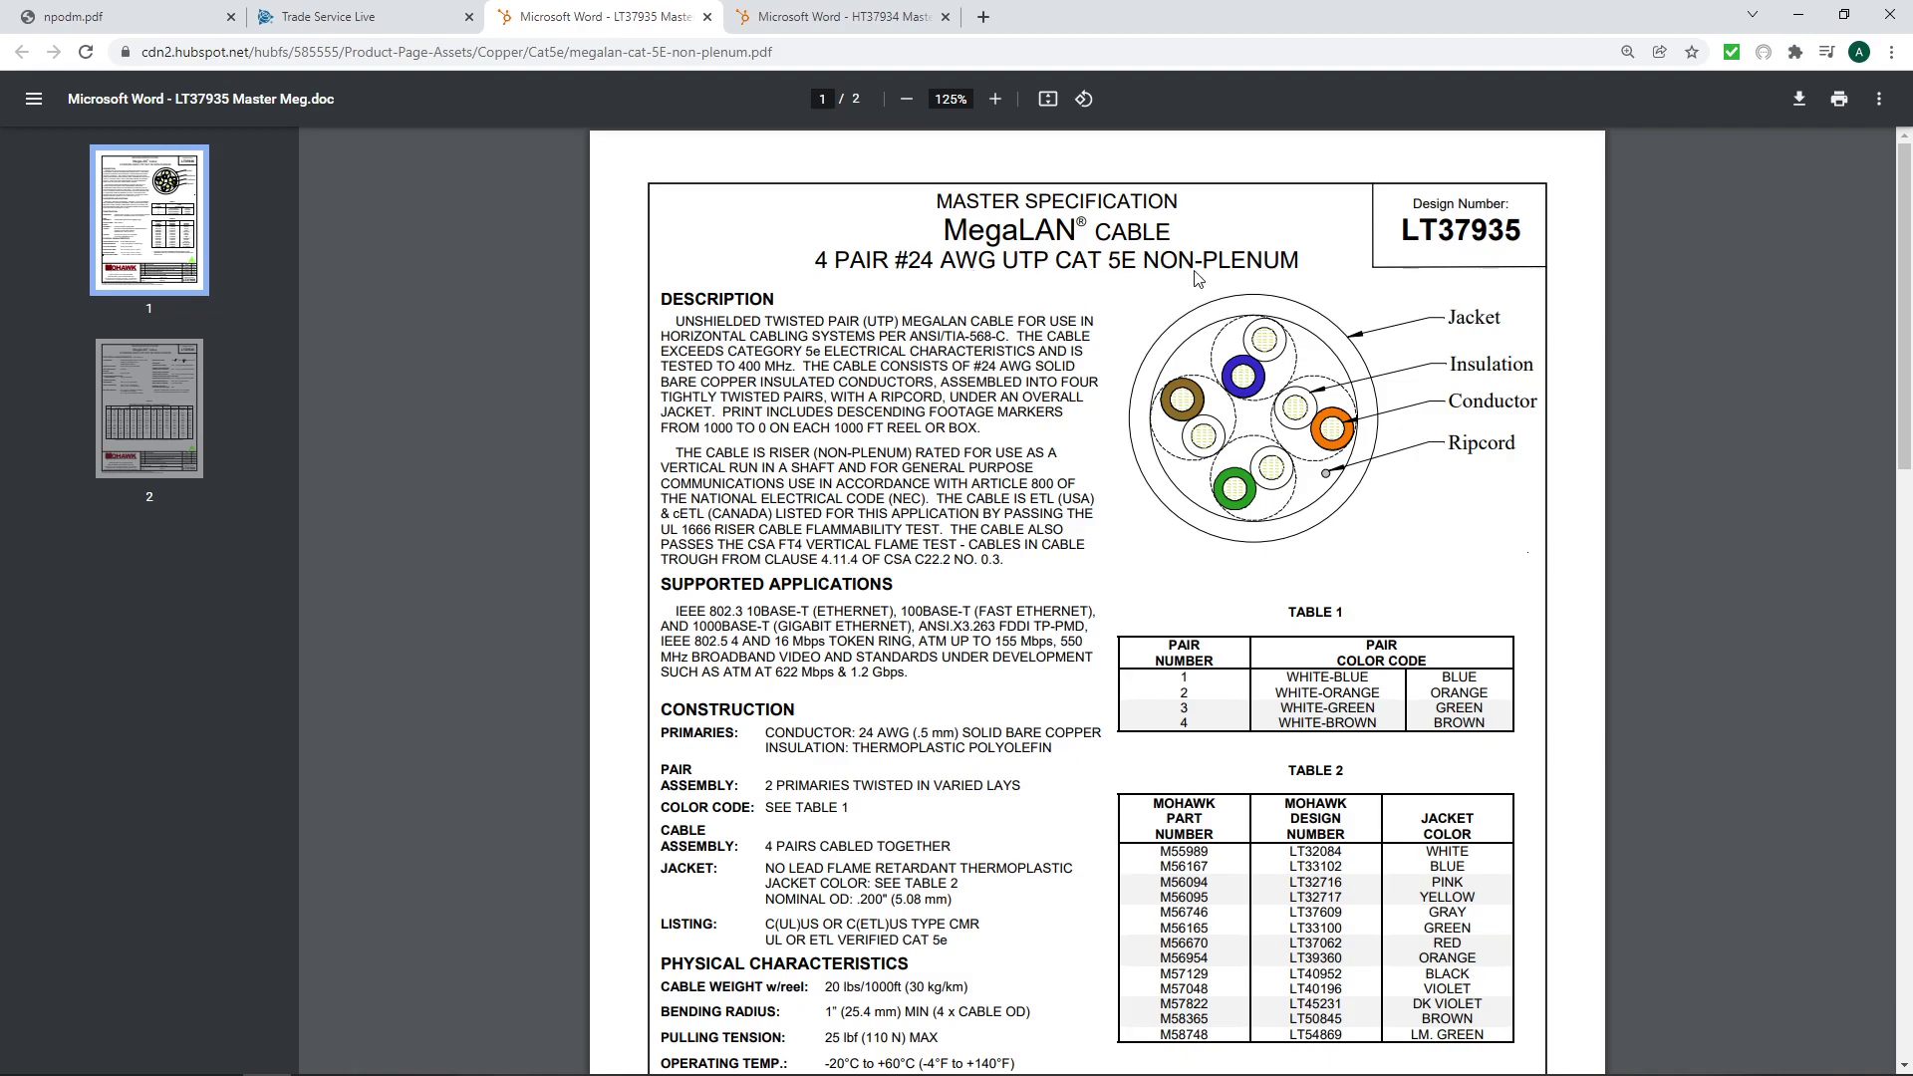
{"action": "scroll", "coordinate": [1268, 739], "scroll_direction": "down", "scroll_amount": 2}
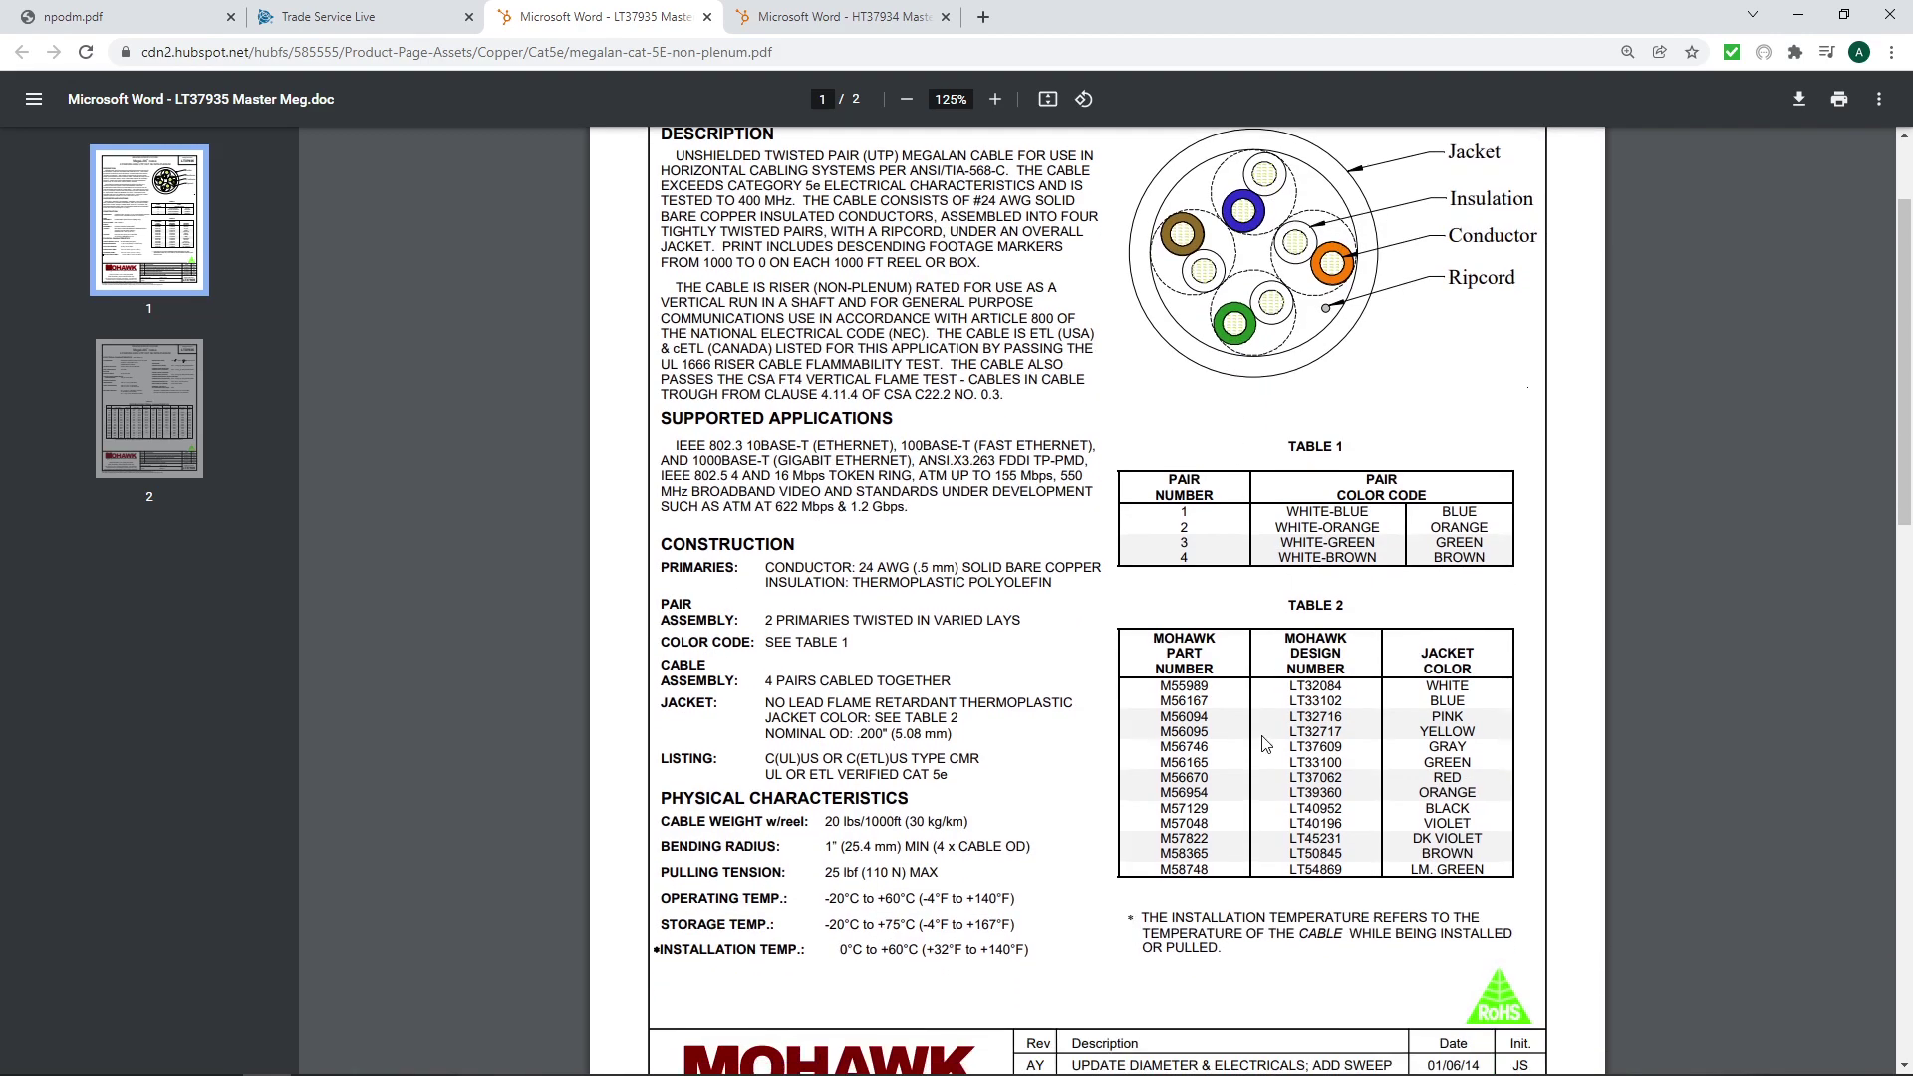
{"action": "scroll", "coordinate": [1268, 739], "scroll_direction": "down", "scroll_amount": 5}
{"action": "scroll", "coordinate": [1285, 637], "scroll_direction": "up", "scroll_amount": 7}
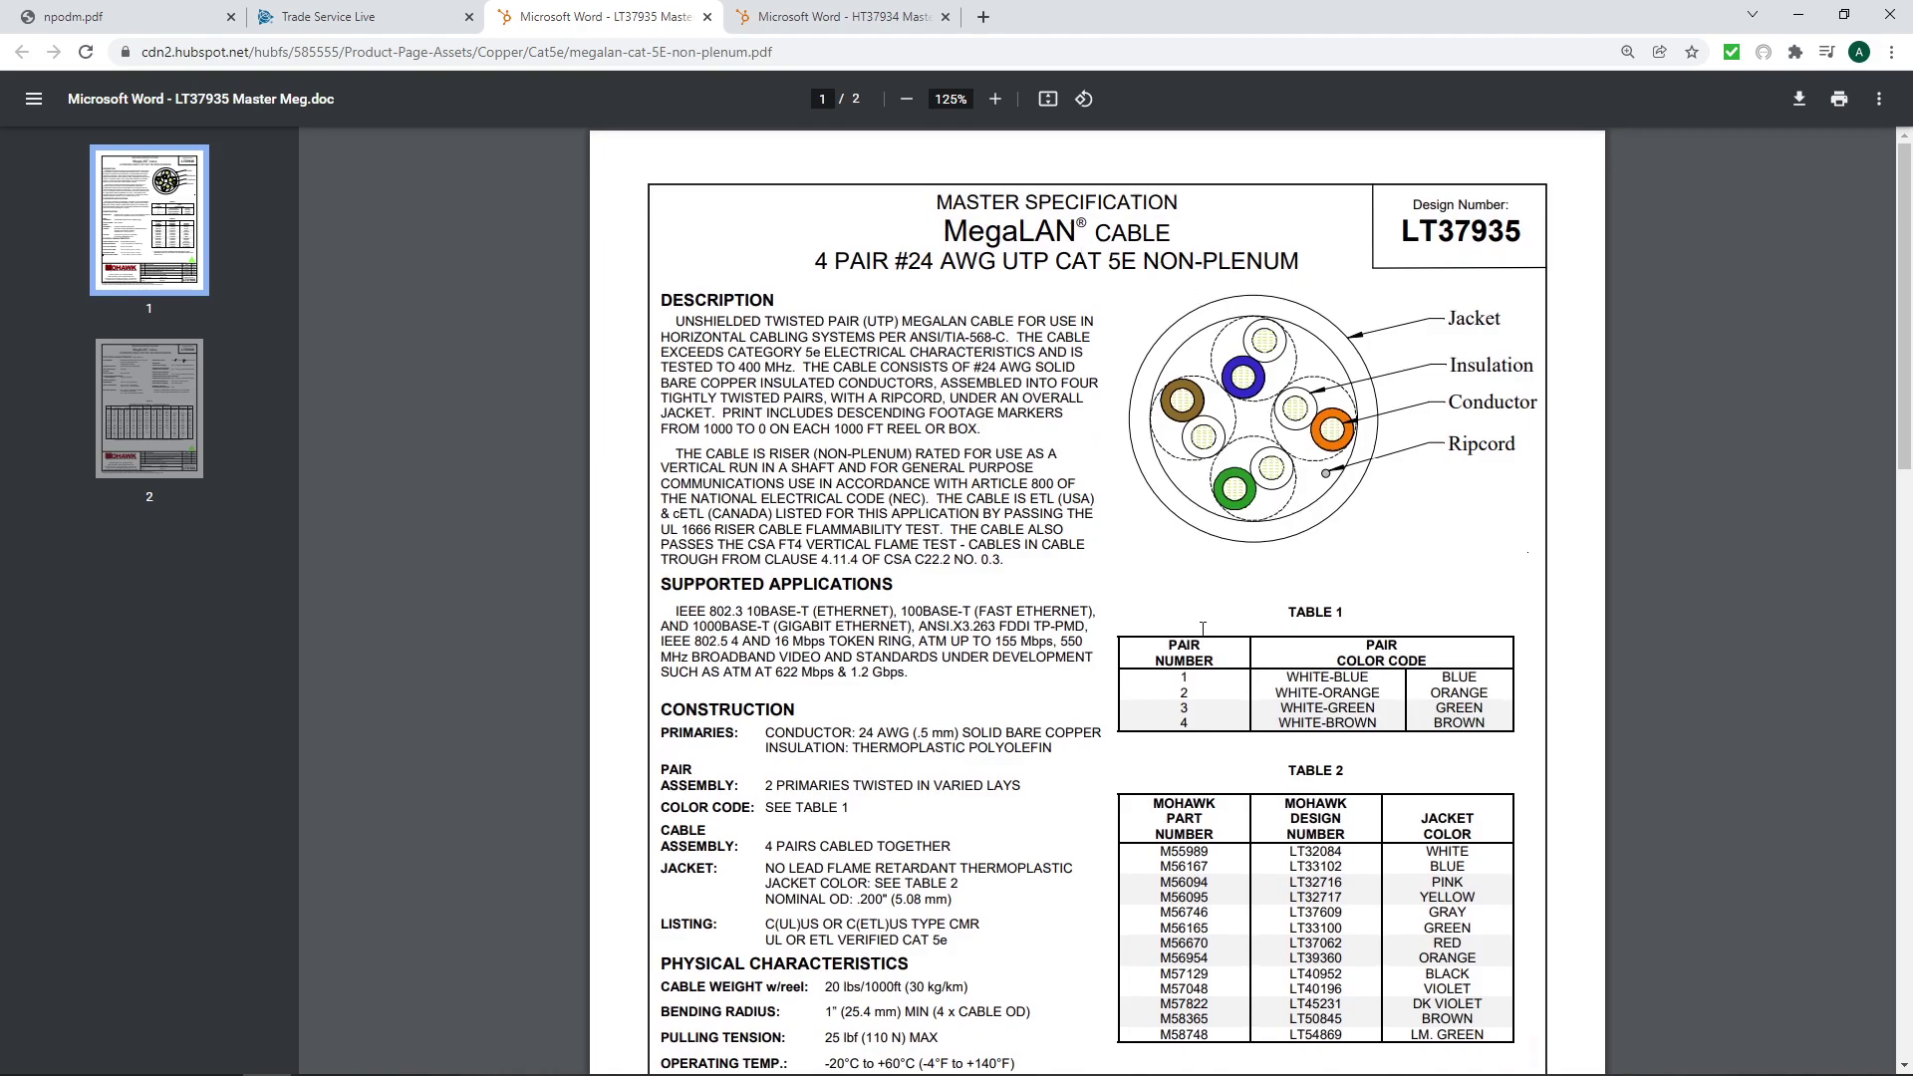
{"action": "scroll", "coordinate": [1208, 439], "scroll_direction": "down", "scroll_amount": 2}
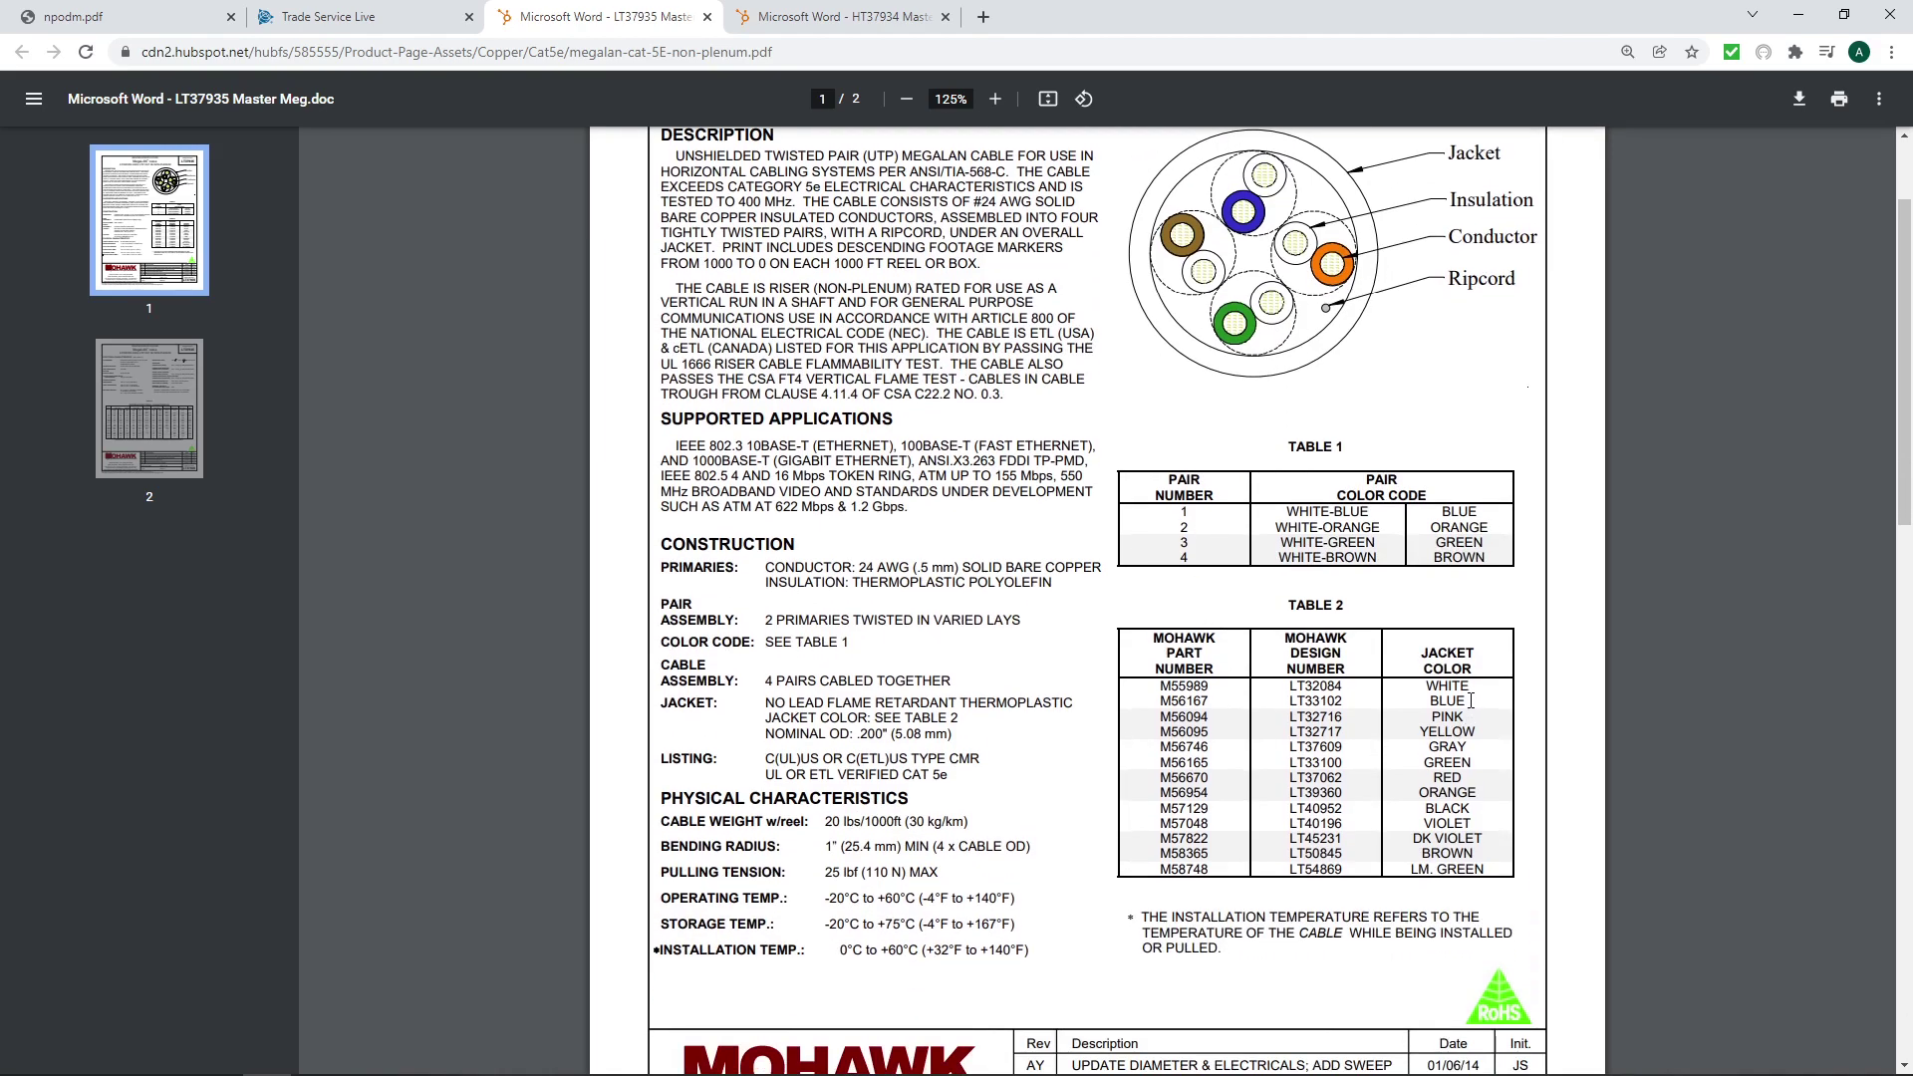
{"action": "left_click_drag", "start_coordinate": [1163, 702], "coordinate": [1214, 703]}
{"action": "left_click", "coordinate": [343, 18]}
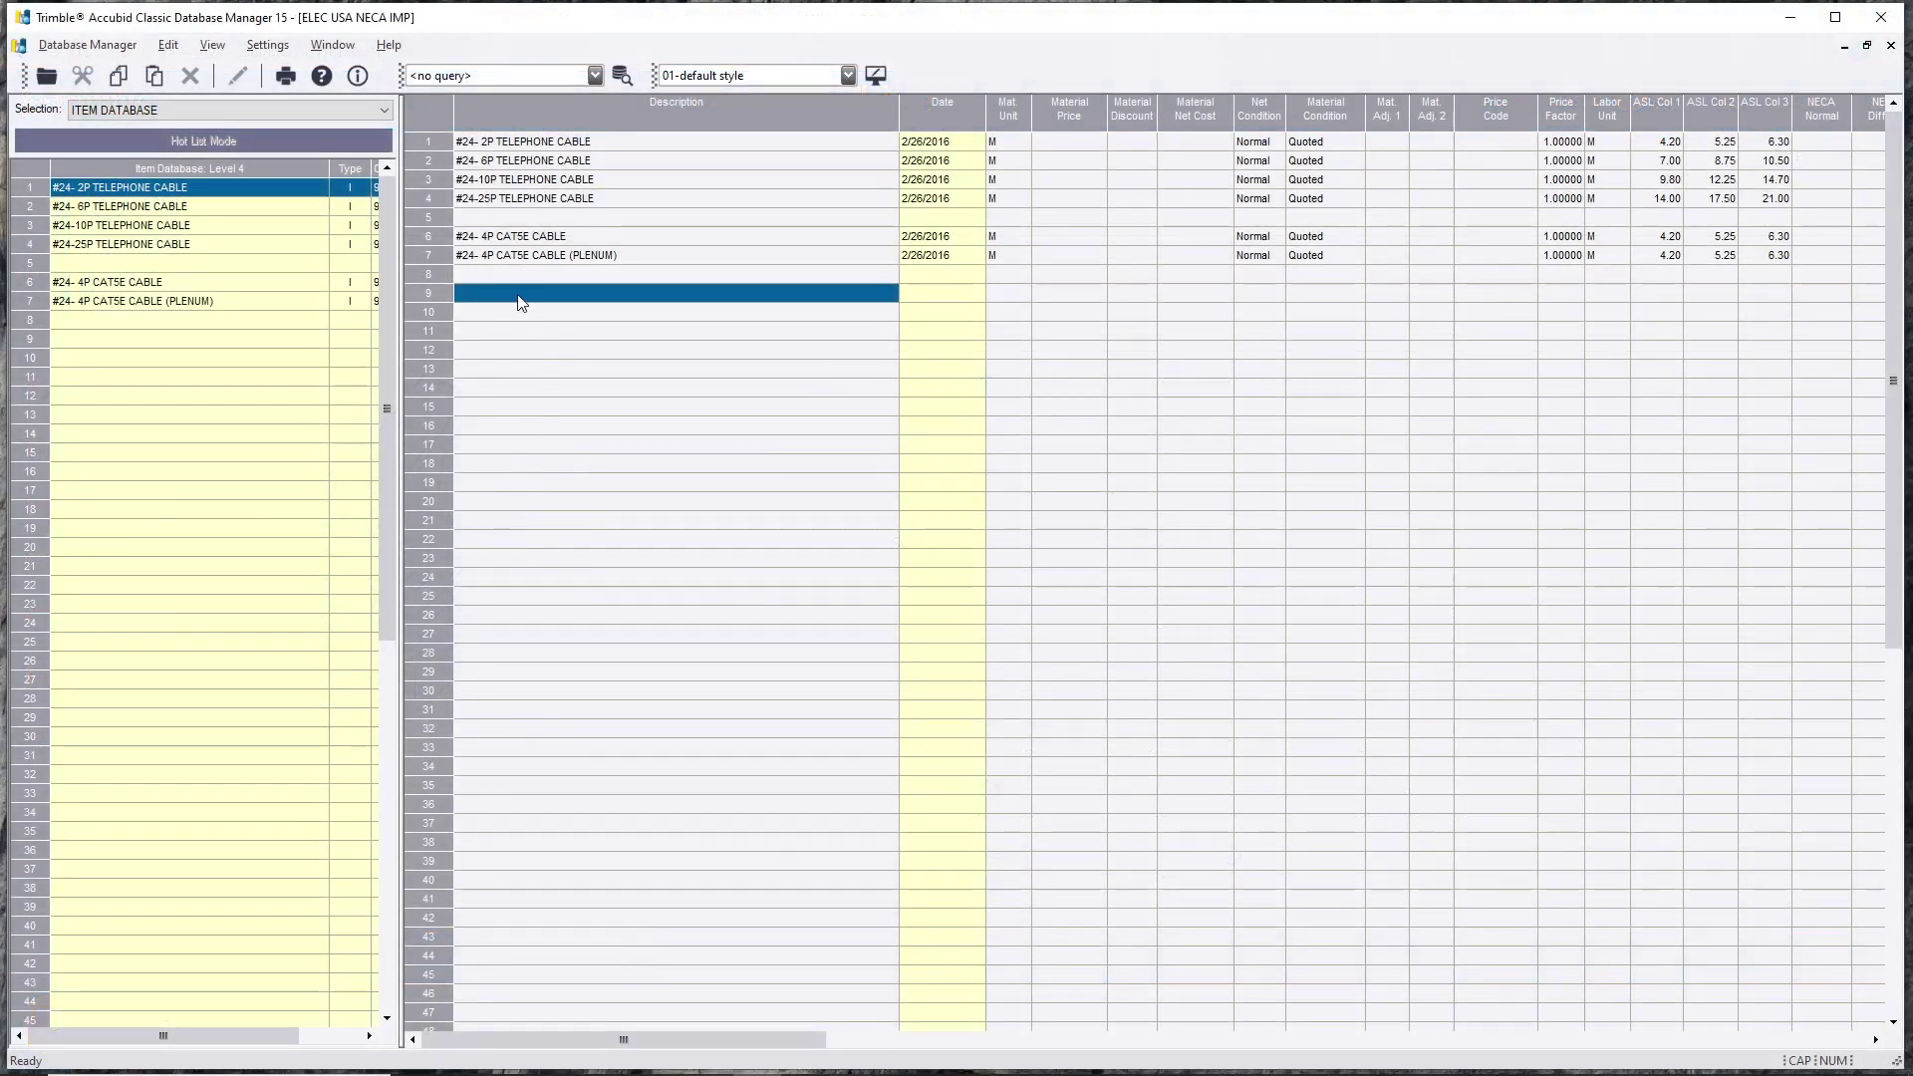
Step: Add a new item described as RJ45 CAT5E PLUG in row 9 of Telephone Unshielded
{"action": "left_click", "coordinate": [519, 295]}
{"action": "type", "text": "RJ45"}
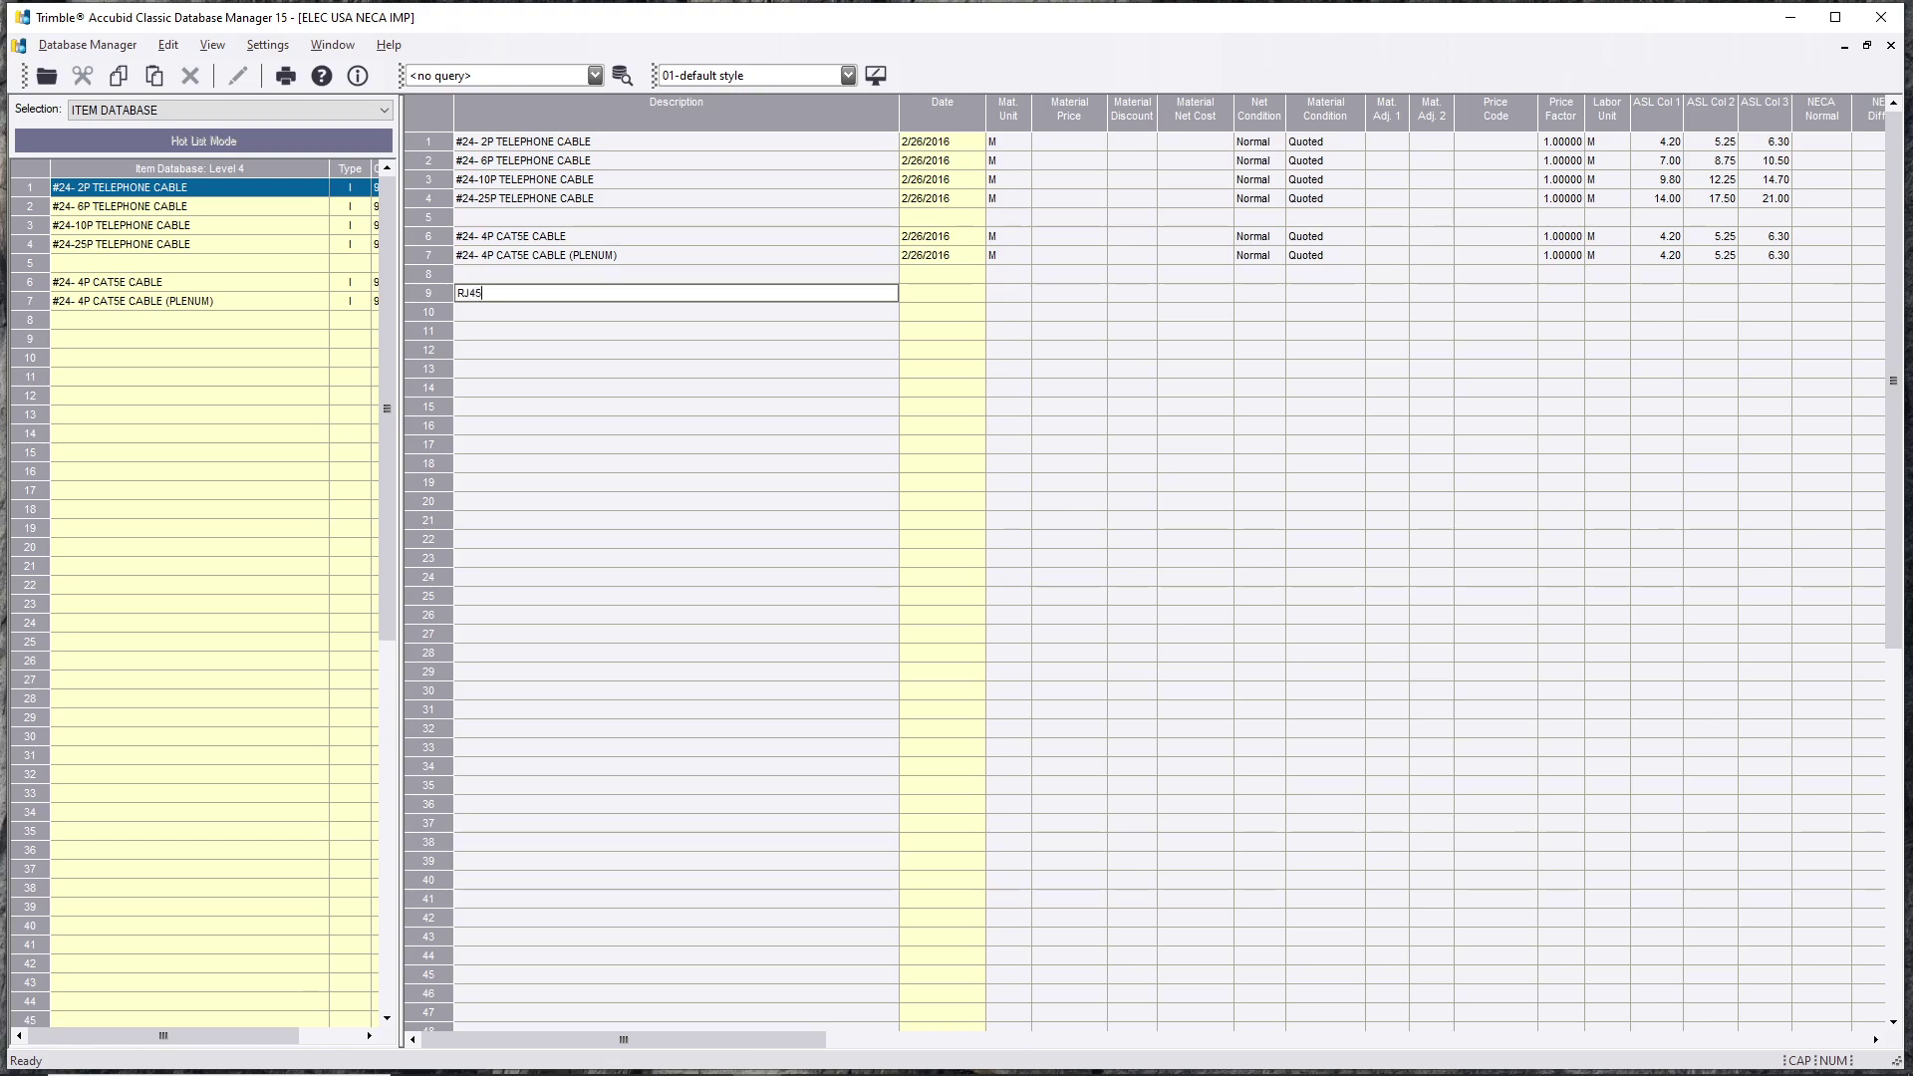
{"action": "type", "text": " CATE"}
{"action": "key", "text": "BackSpace"}
{"action": "type", "text": "5E"}
{"action": "type", "text": " PLUS"}
{"action": "left_click", "coordinate": [628, 492]}
Step: Set the ASL Col 1 labor value of RJ45 CAT5E PLUG to 0.25
{"action": "left_click", "coordinate": [1659, 295]}
{"action": "type", "text": "25"}
{"action": "key", "text": "Return"}
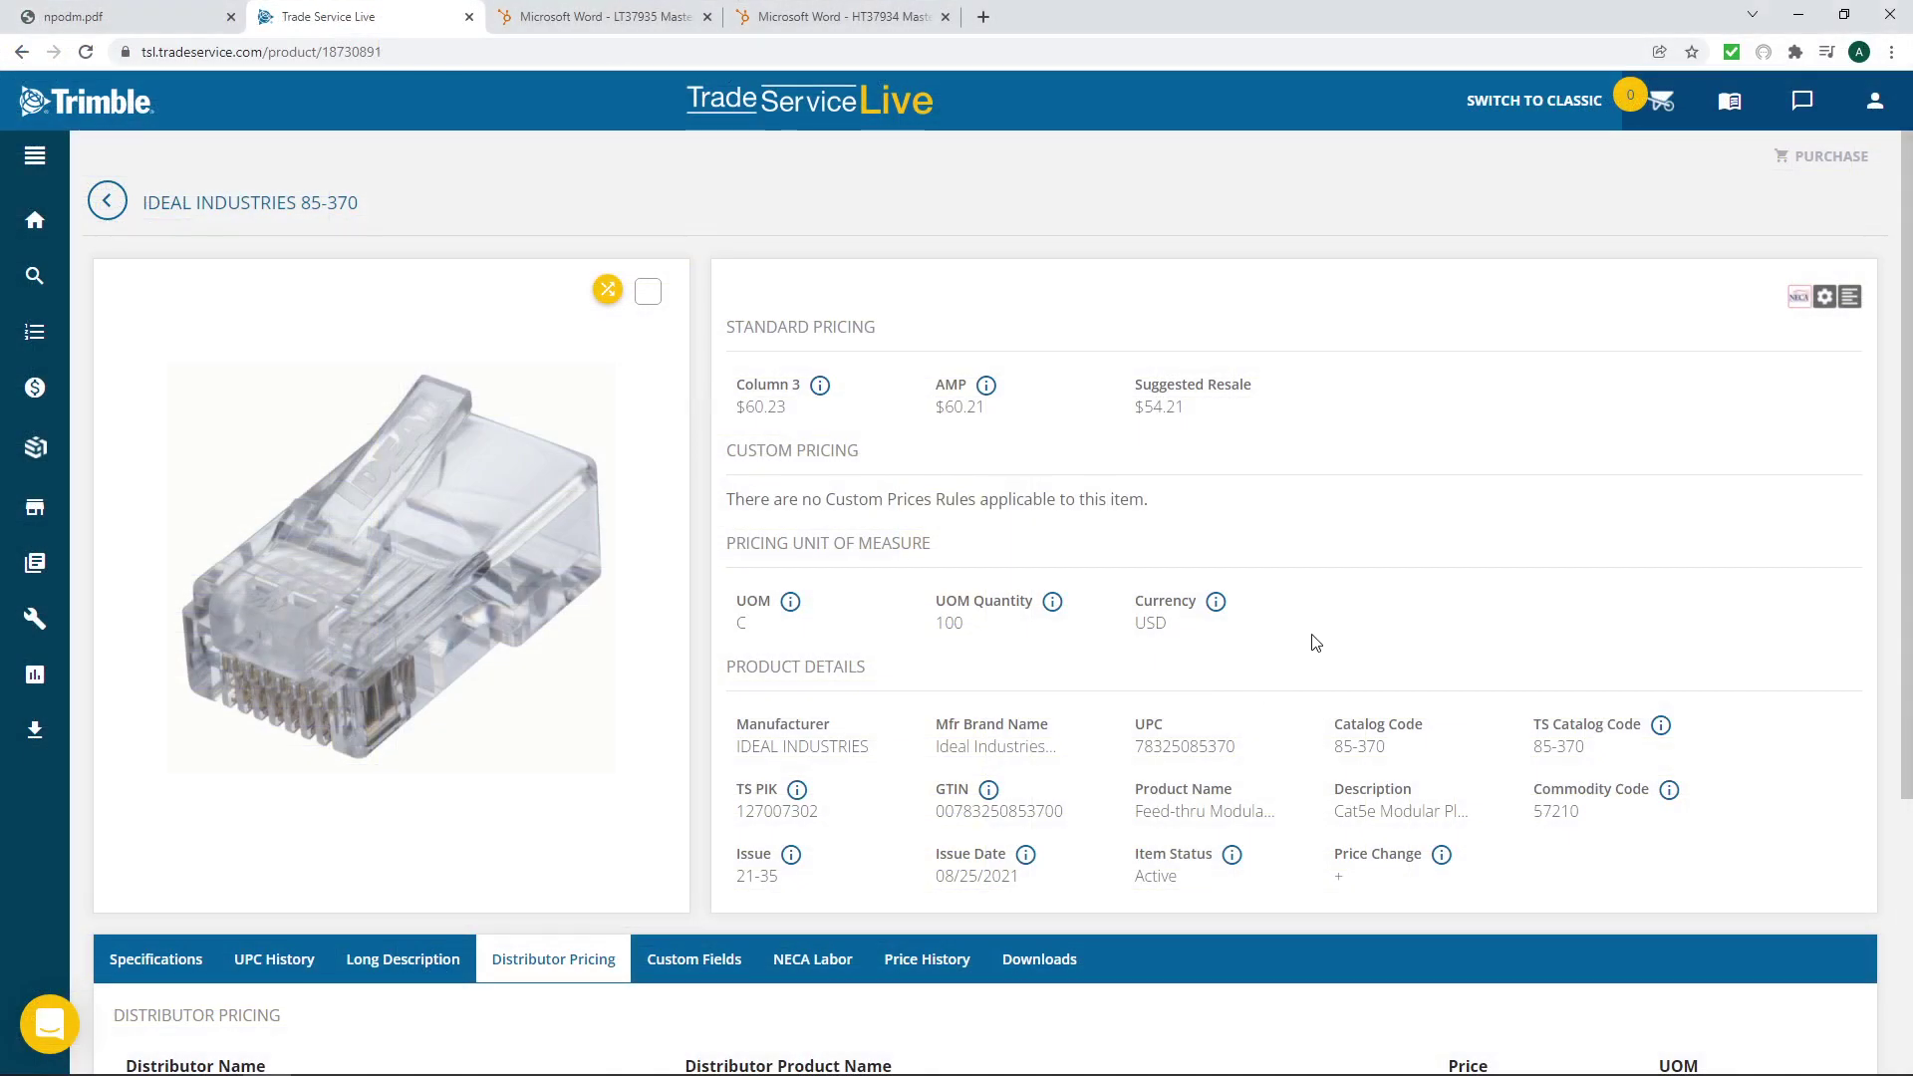
{"action": "scroll", "coordinate": [1140, 587], "scroll_direction": "down", "scroll_amount": 2}
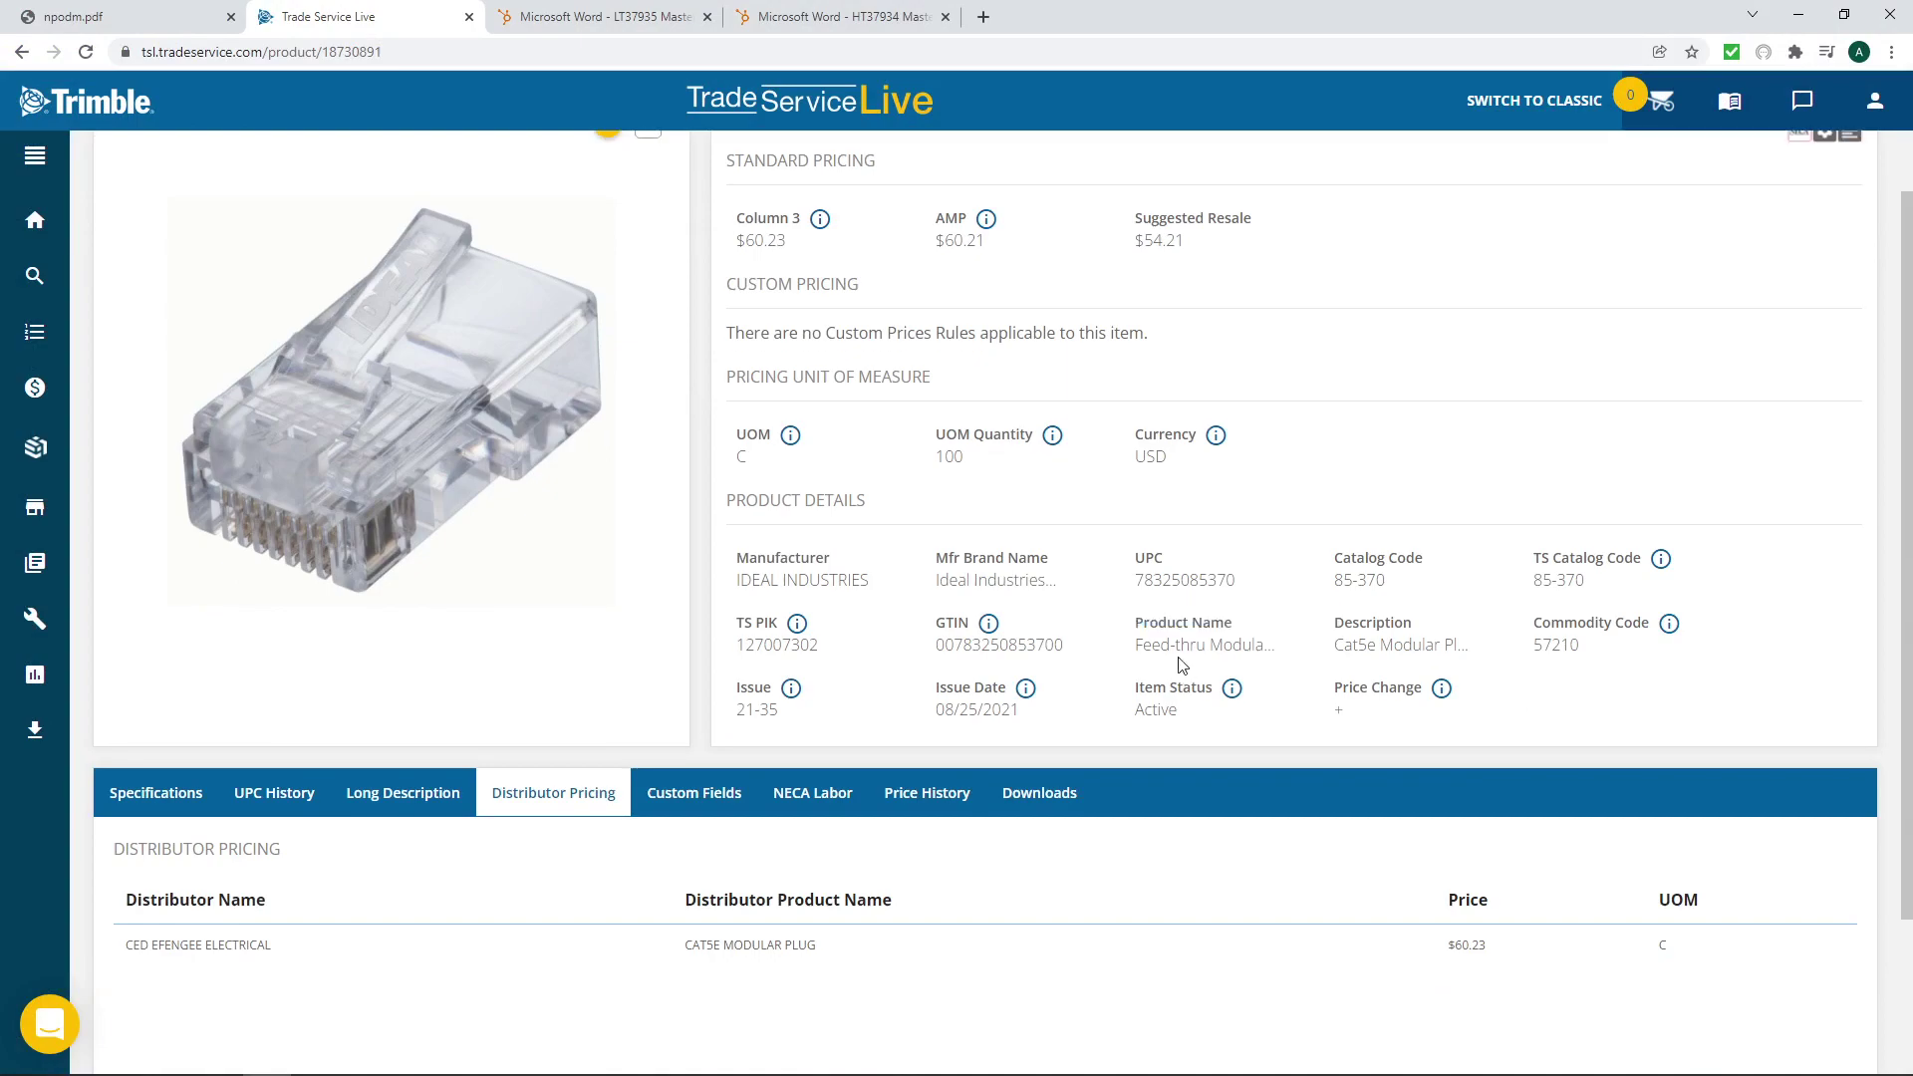
{"action": "left_click_drag", "start_coordinate": [1140, 587], "coordinate": [1245, 590]}
{"action": "key", "text": "ctrl+c"}
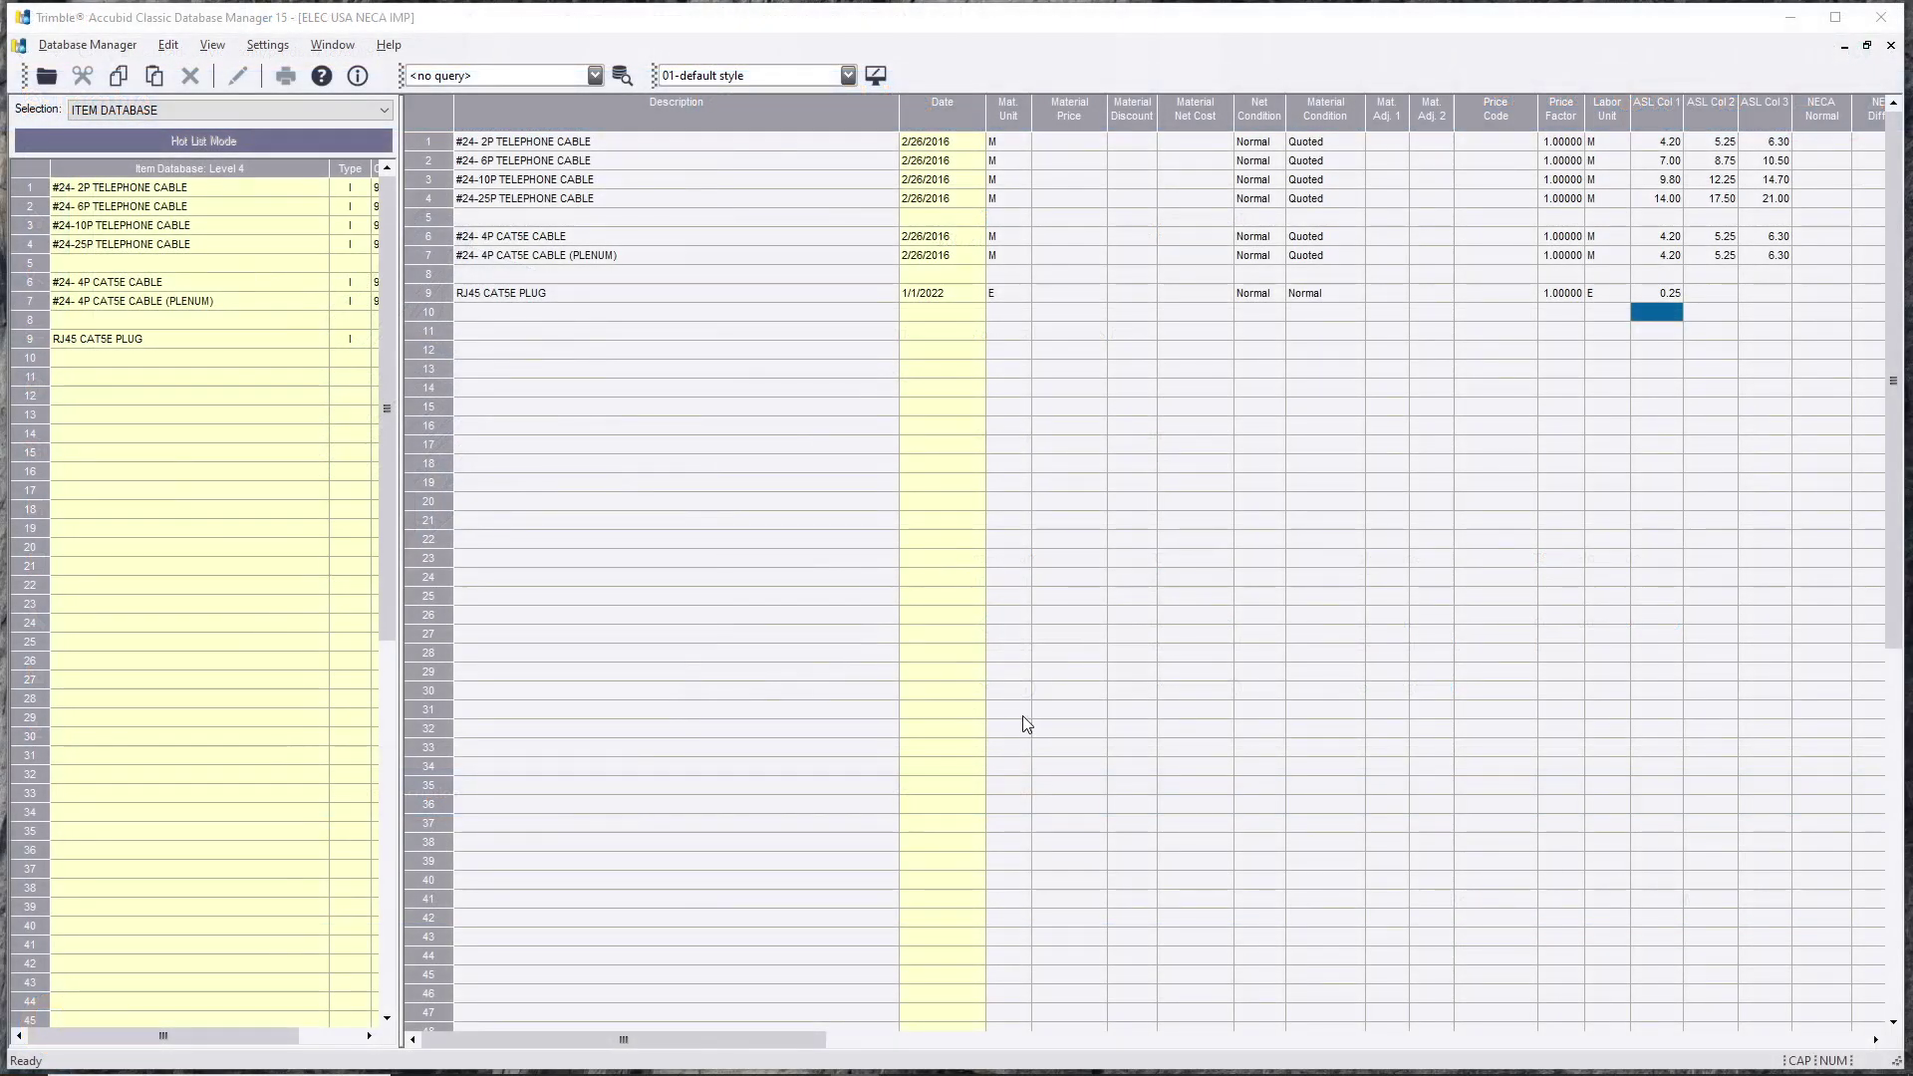
{"action": "left_click", "coordinate": [1022, 715]}
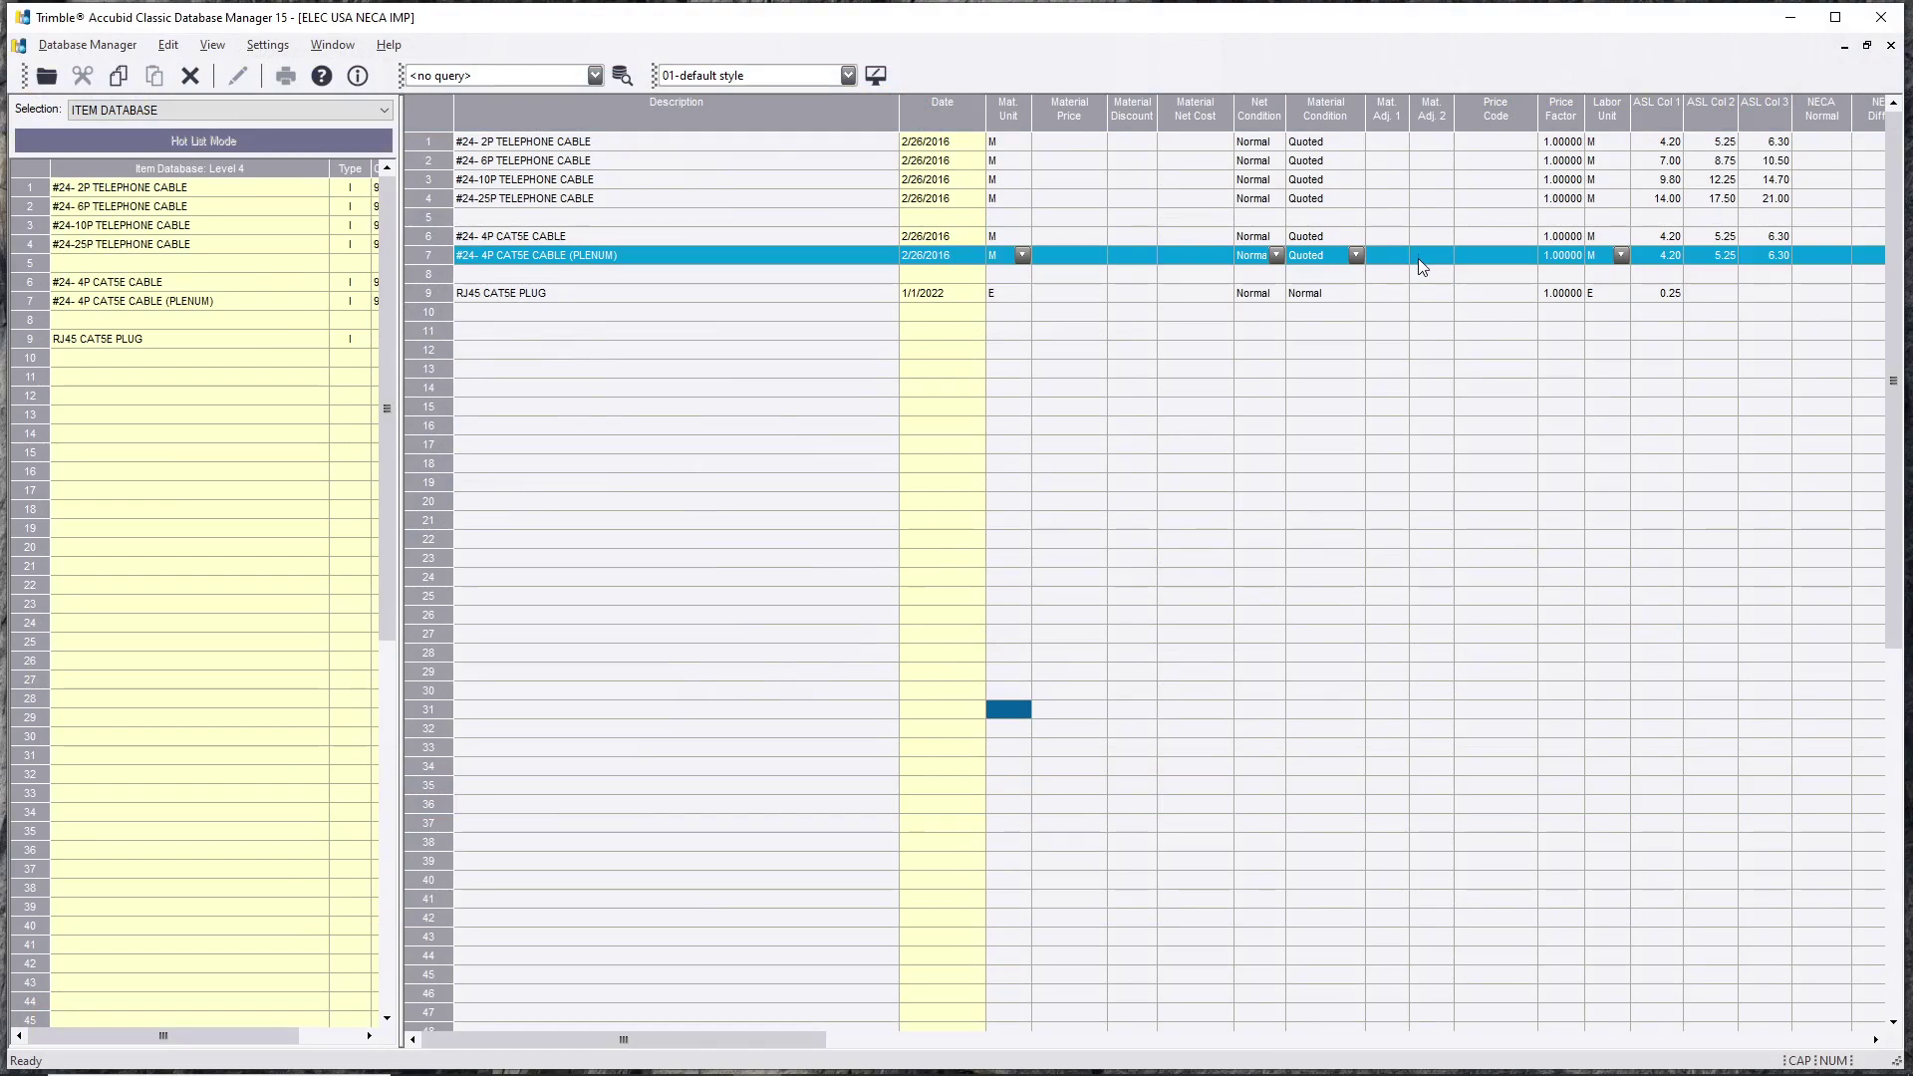
{"action": "left_click", "coordinate": [1486, 299]}
{"action": "key", "text": "ctrl+v"}
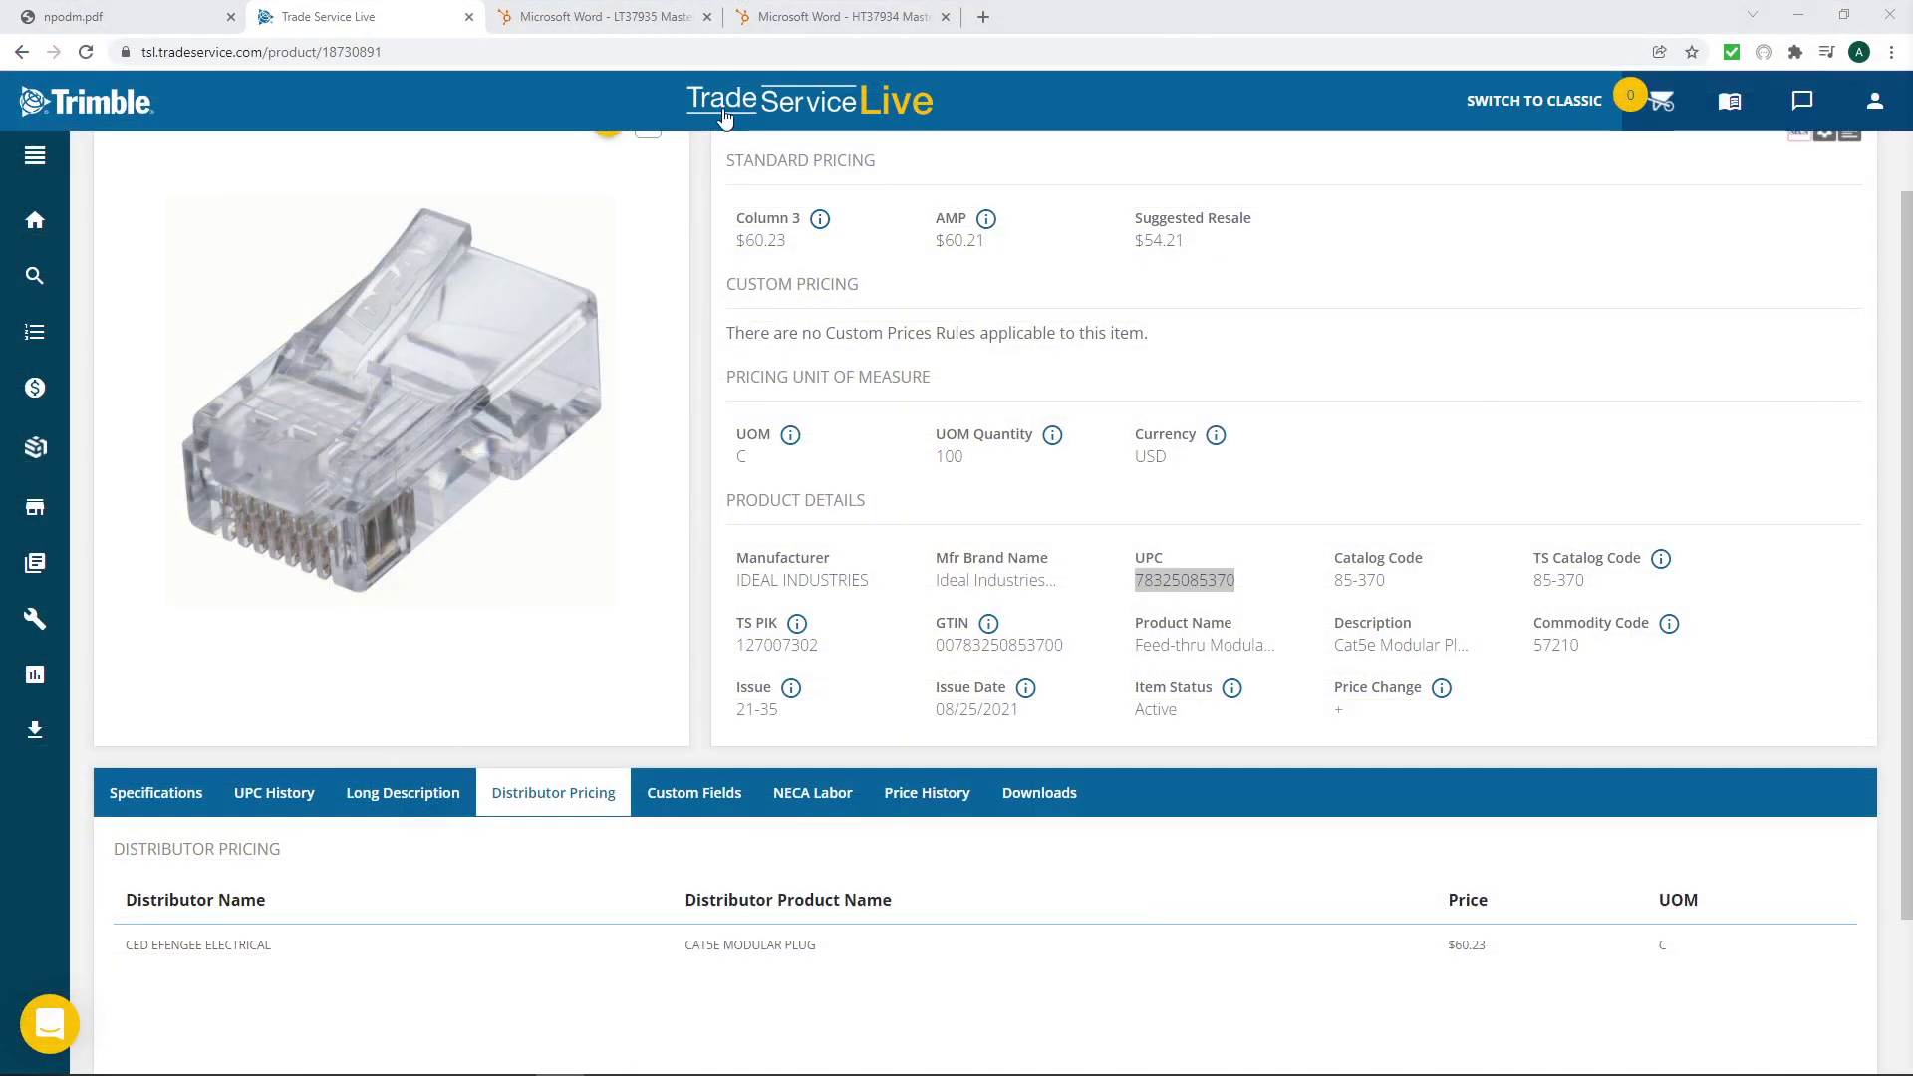
Step: Switch to the browser and copy the blue-jacket Mohawk part number M56167 from the LT37935 non-plenum spec sheet
{"action": "left_click", "coordinate": [802, 20]}
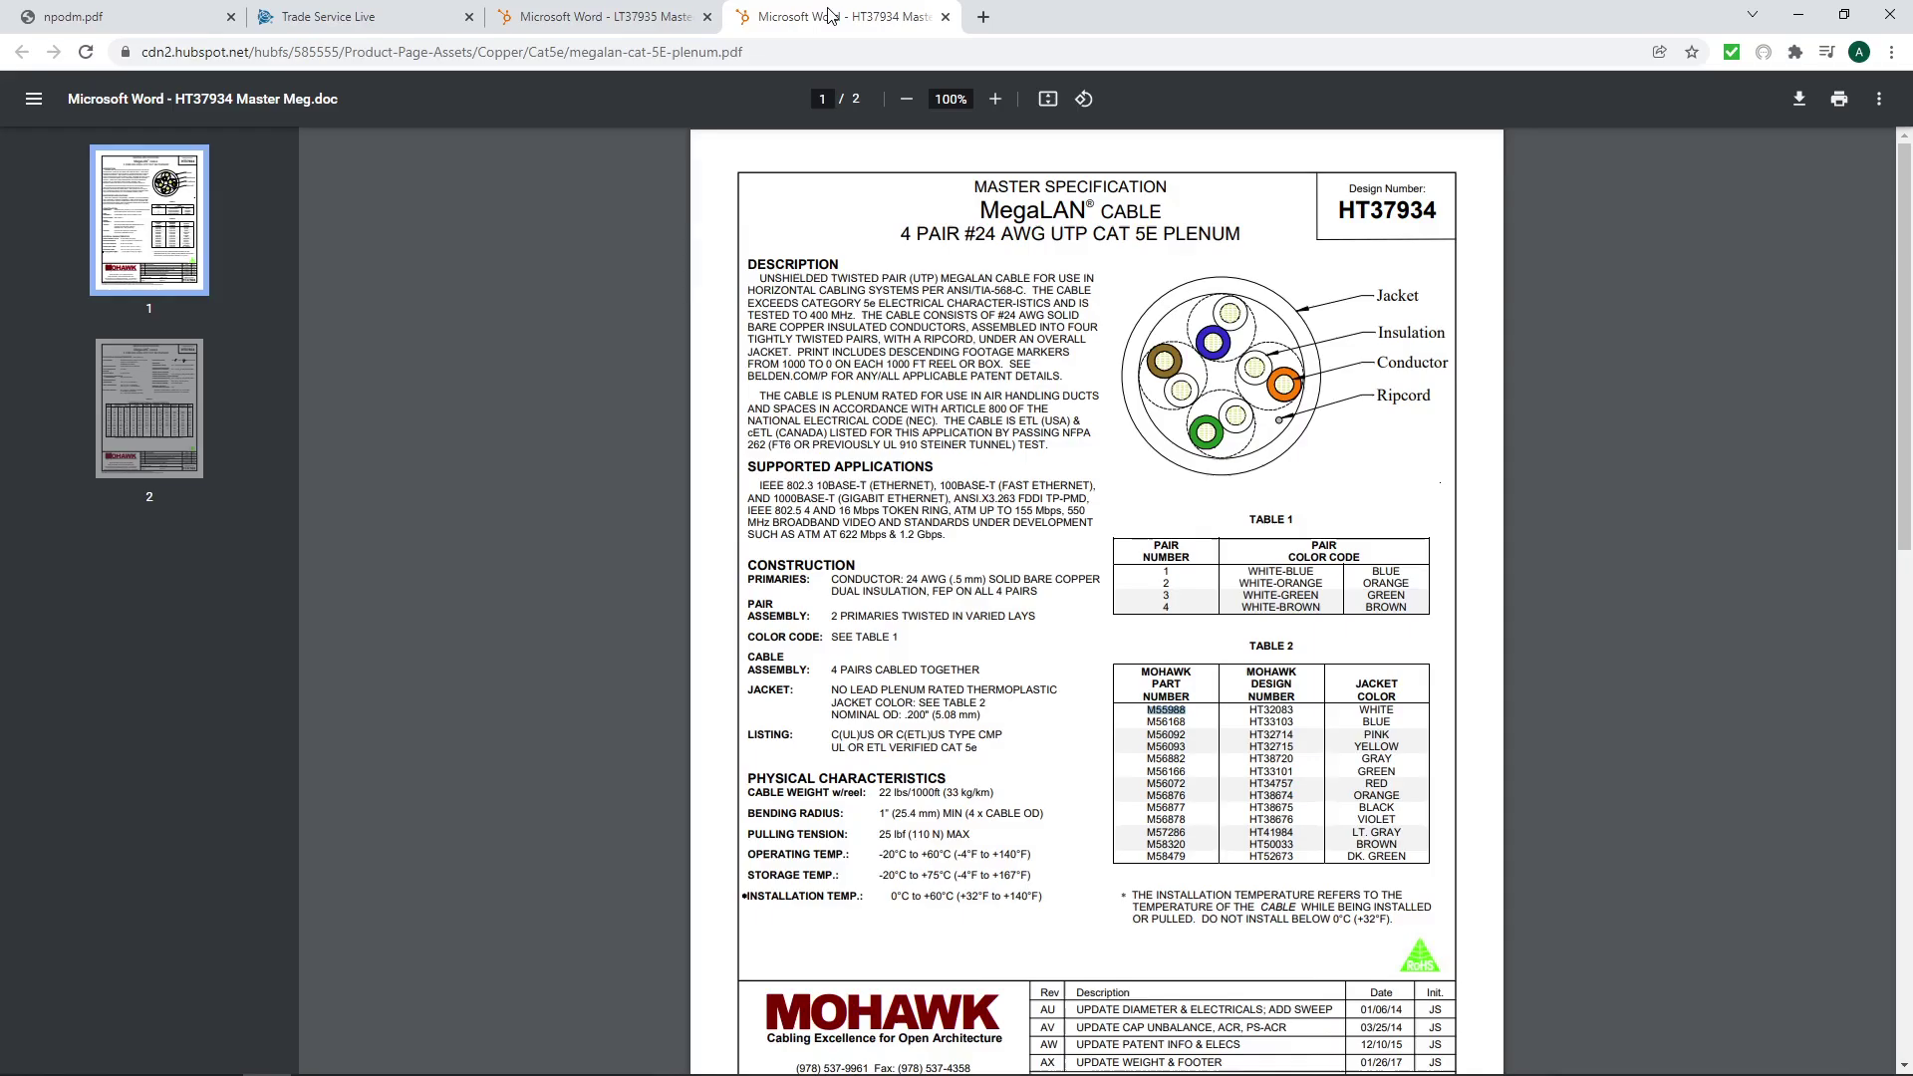
{"action": "left_click", "coordinate": [655, 30]}
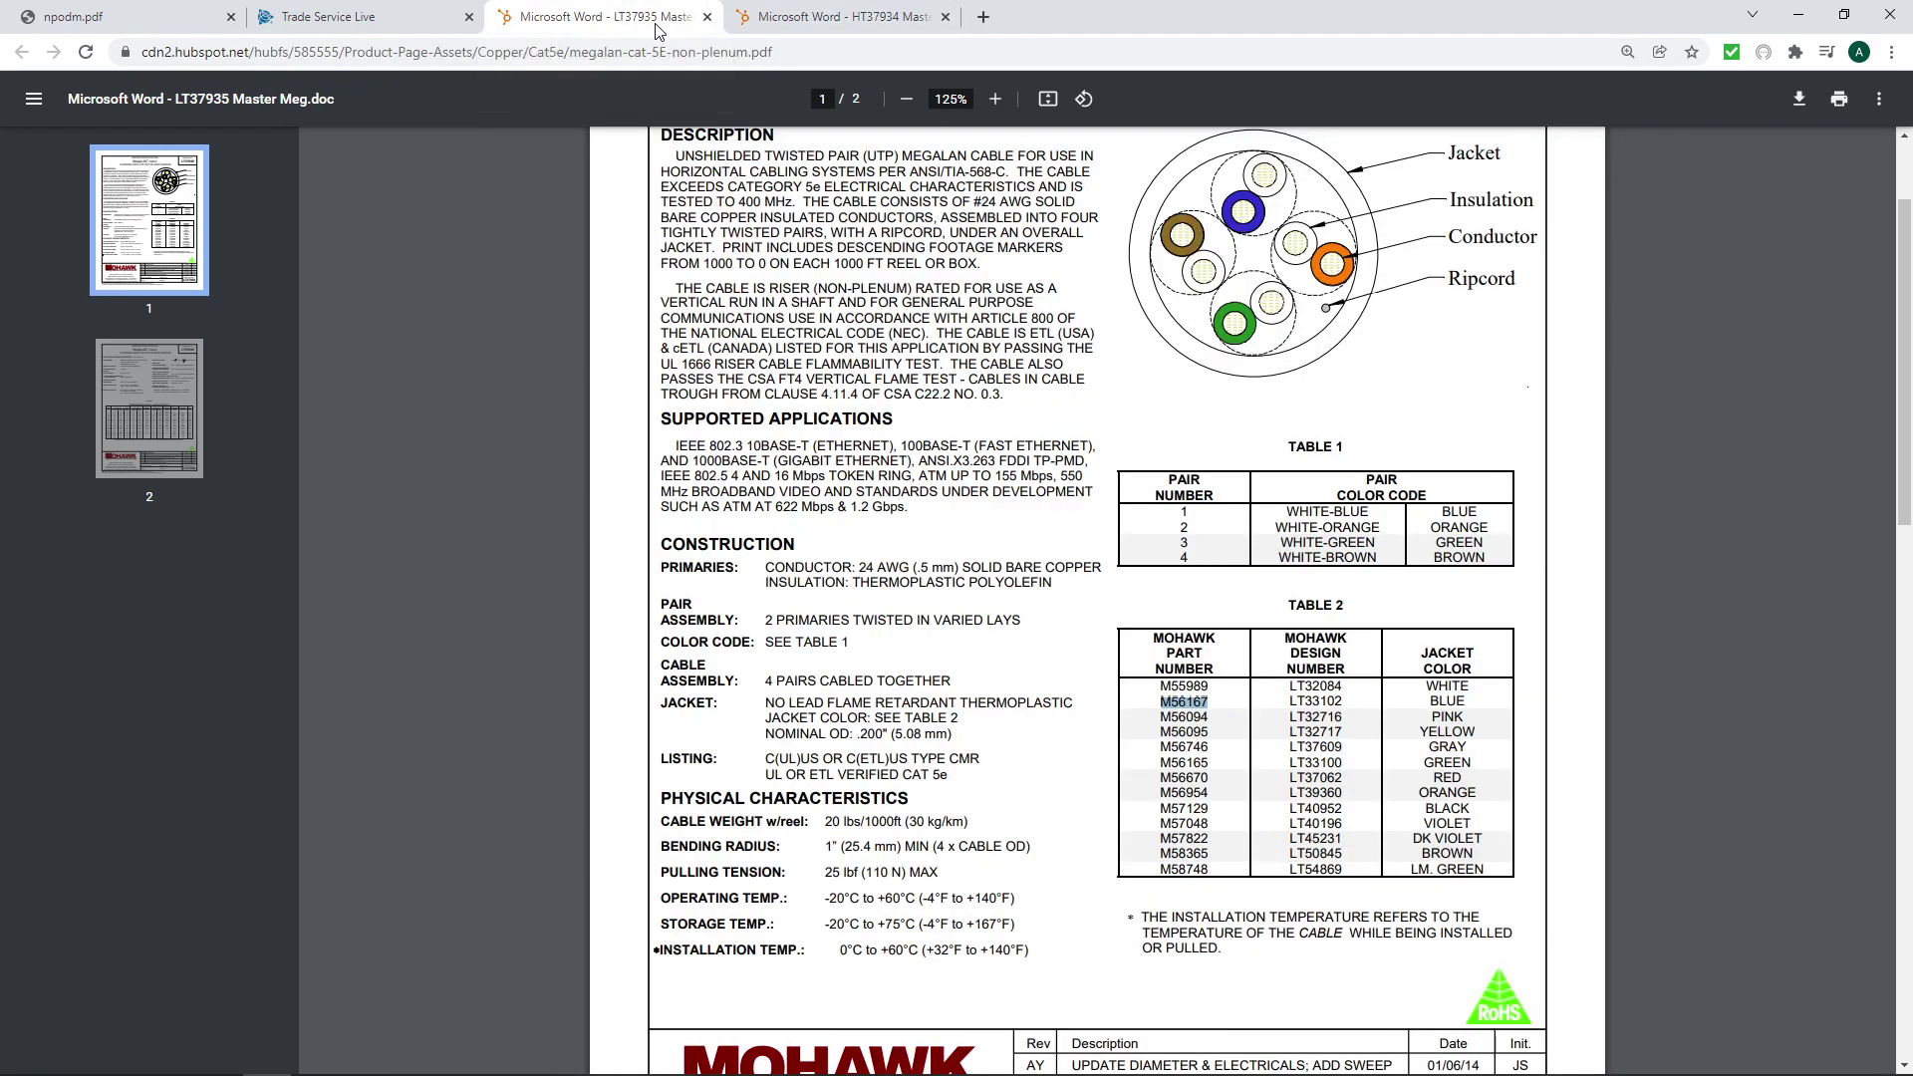
{"action": "left_click", "coordinate": [1207, 684]}
{"action": "left_click_drag", "start_coordinate": [1163, 702], "coordinate": [1216, 700]}
{"action": "key", "text": "ctrl+c"}
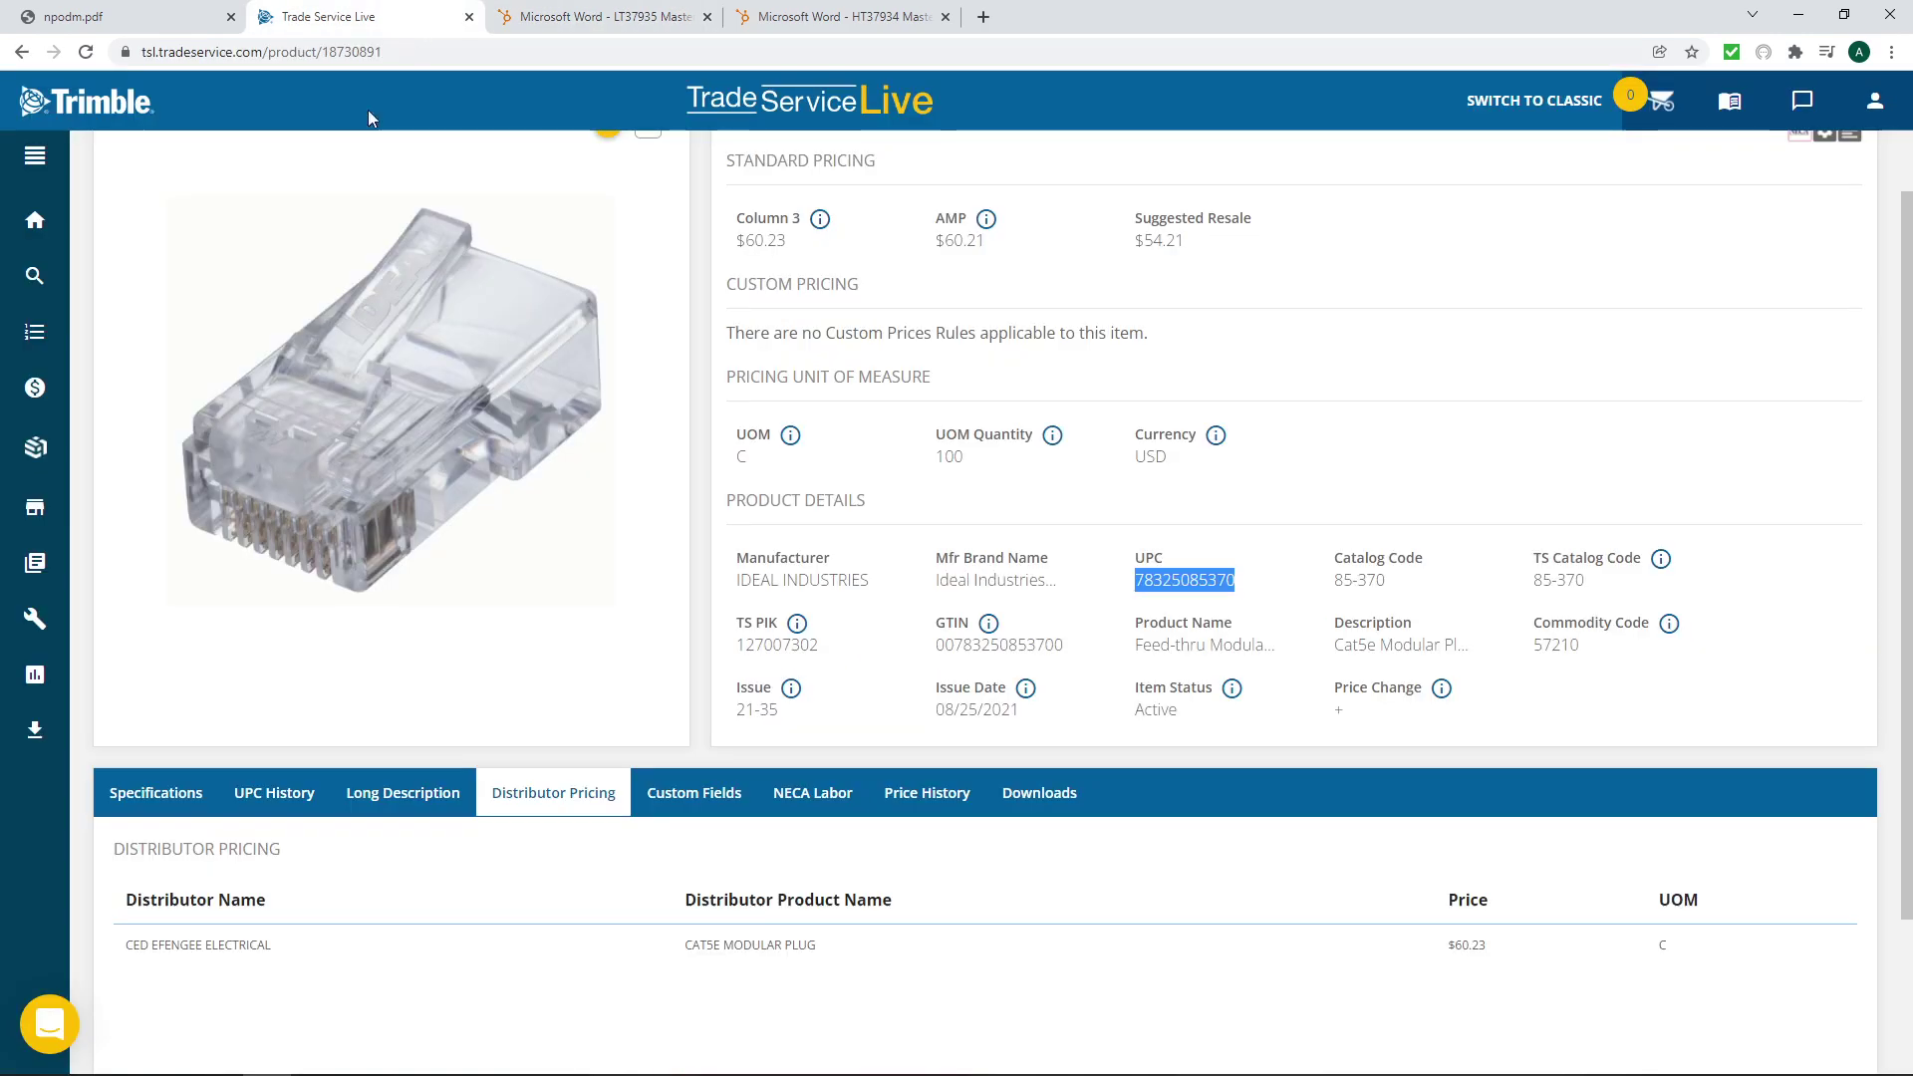
Step: Search the Trade Service Live electrical catalog for part number M56167
{"action": "left_click", "coordinate": [328, 17]}
{"action": "left_click", "coordinate": [29, 277]}
{"action": "left_click", "coordinate": [227, 284]}
{"action": "key", "text": "ctrl+v"}
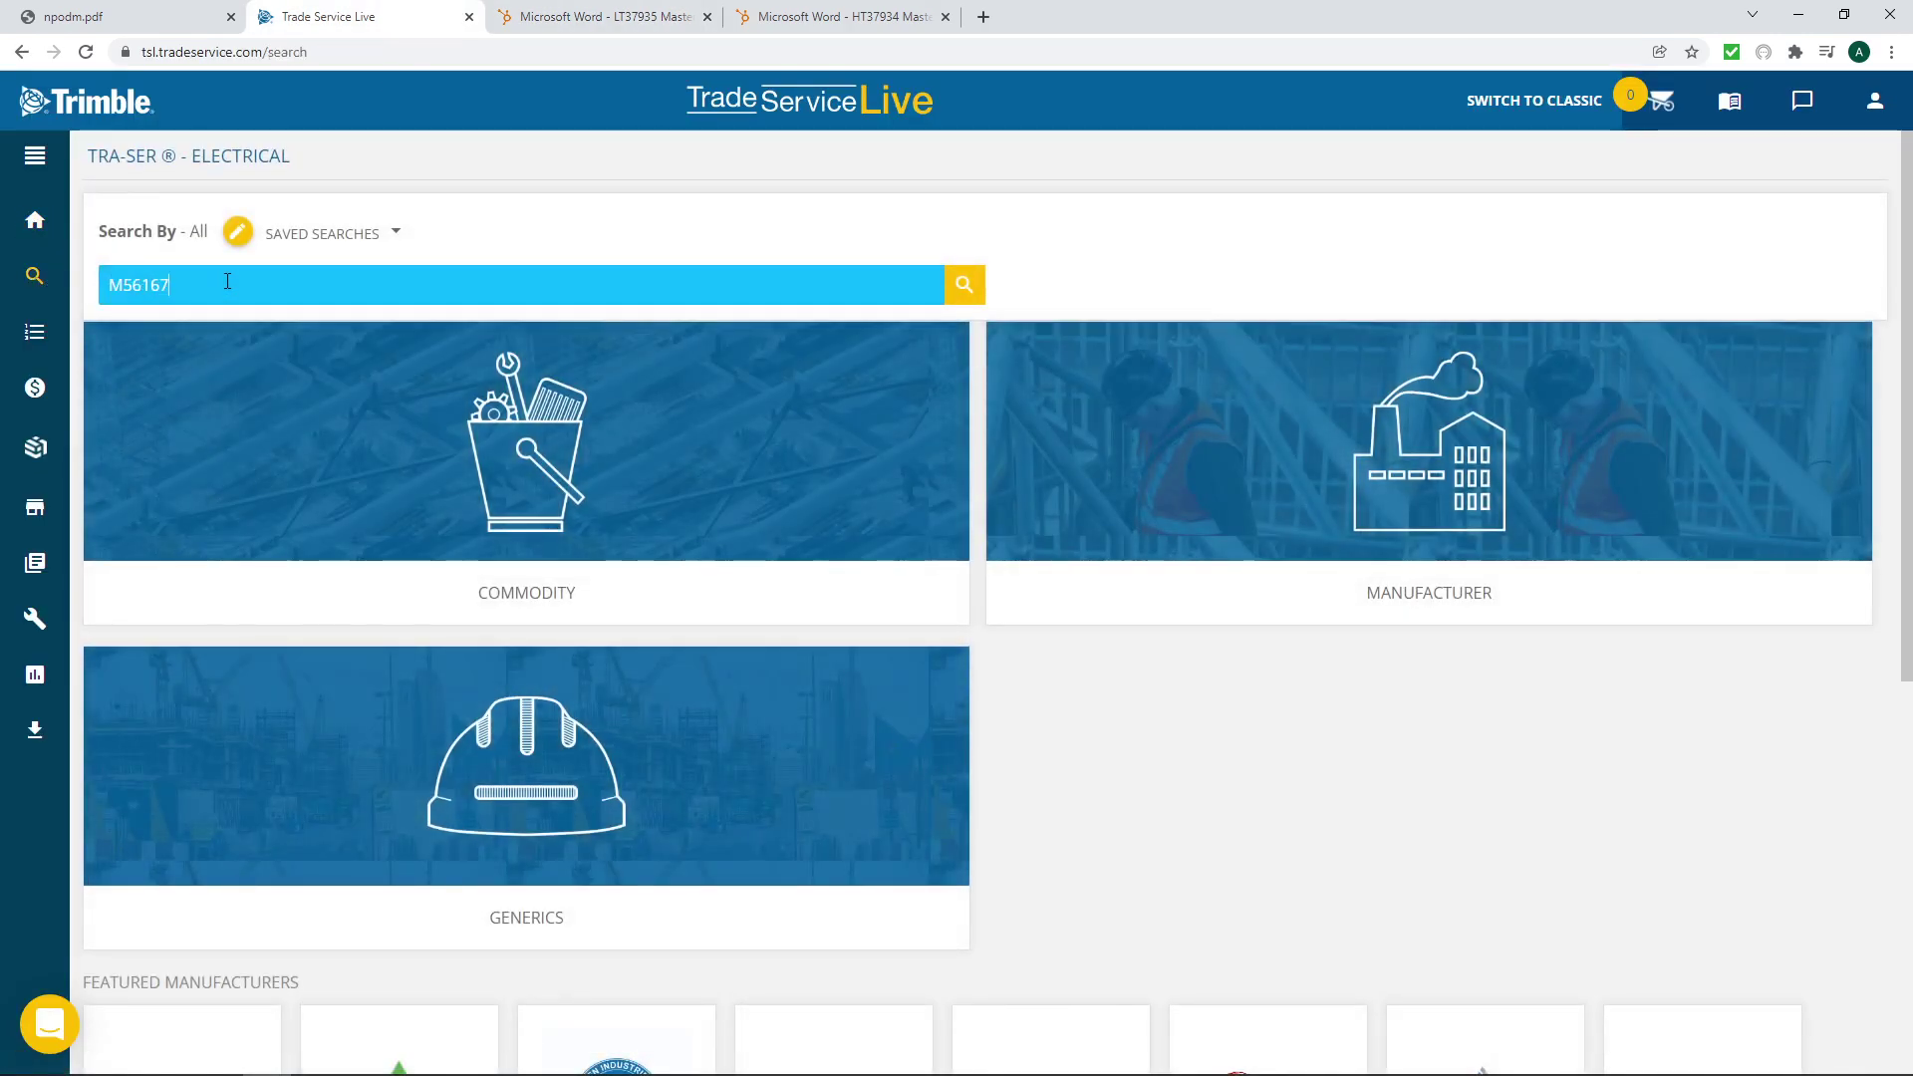
{"action": "key", "text": "Return"}
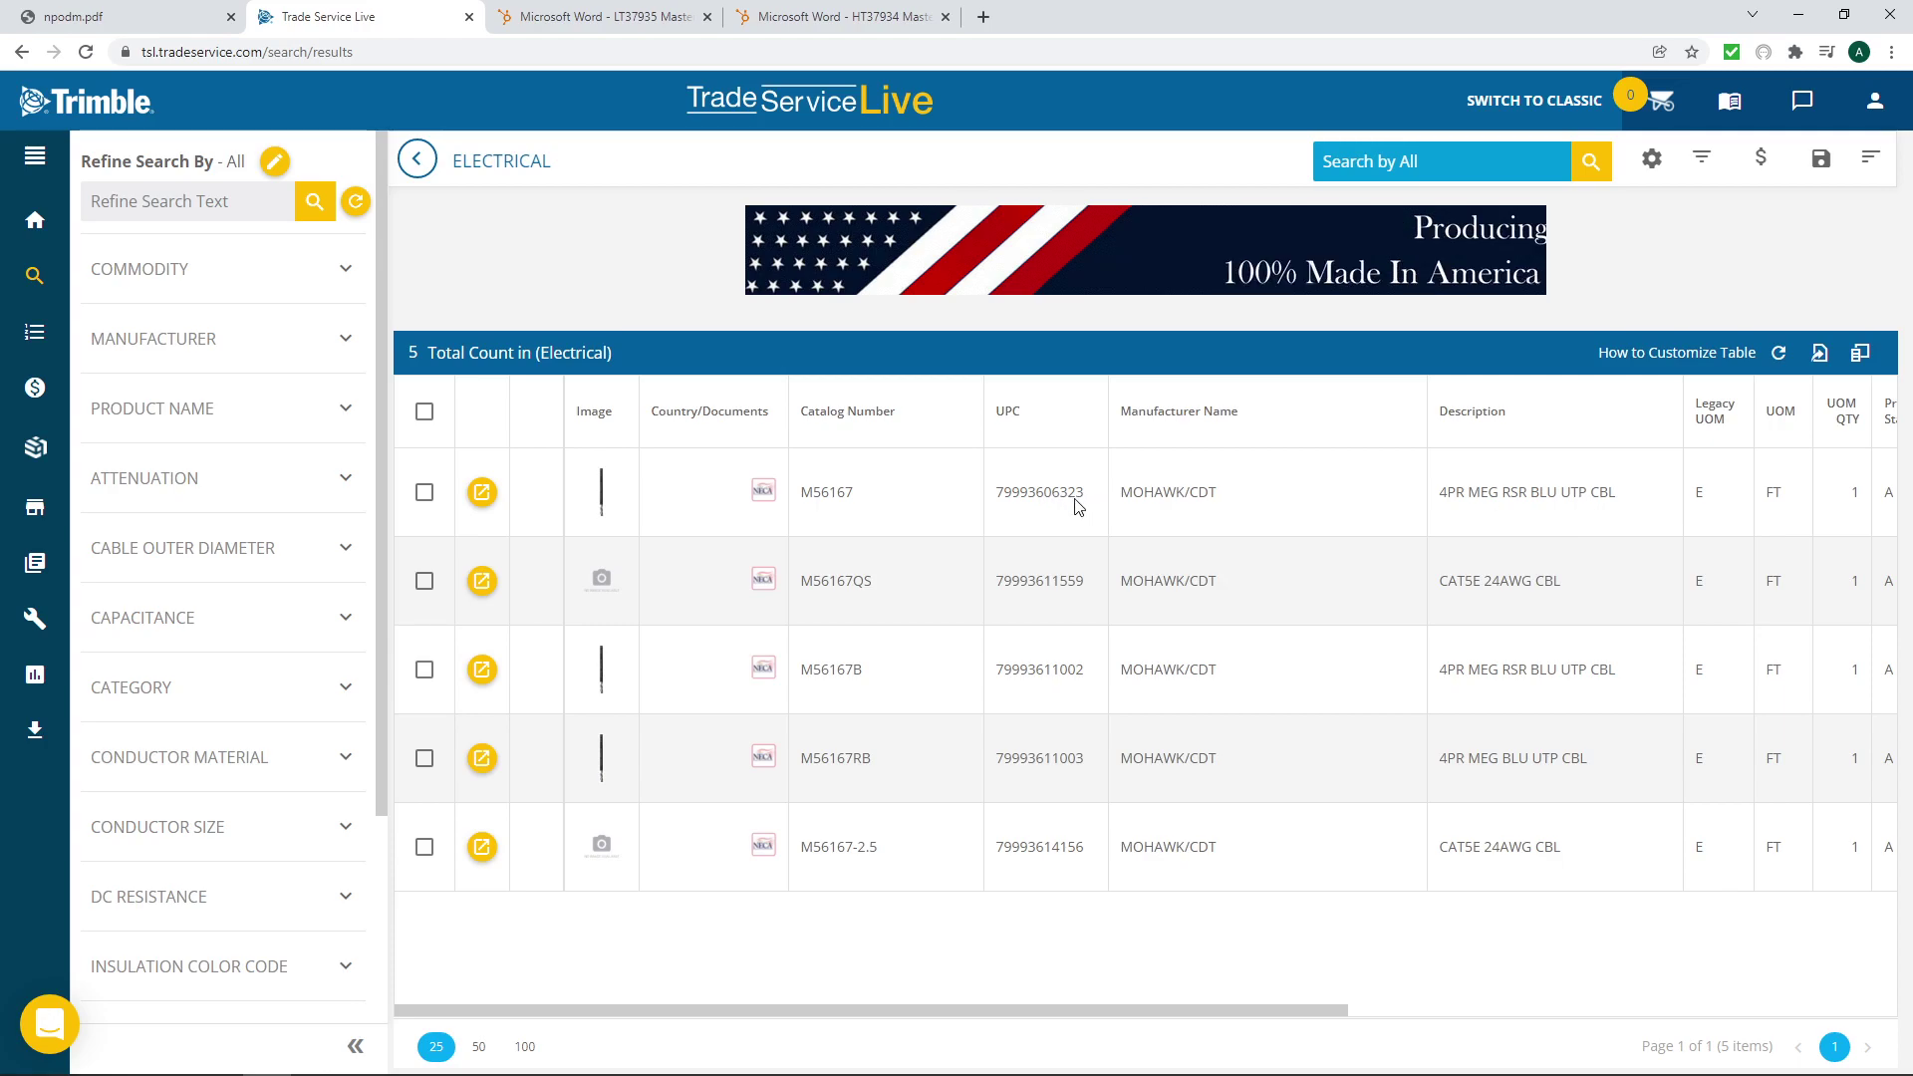
{"action": "left_click", "coordinate": [697, 18]}
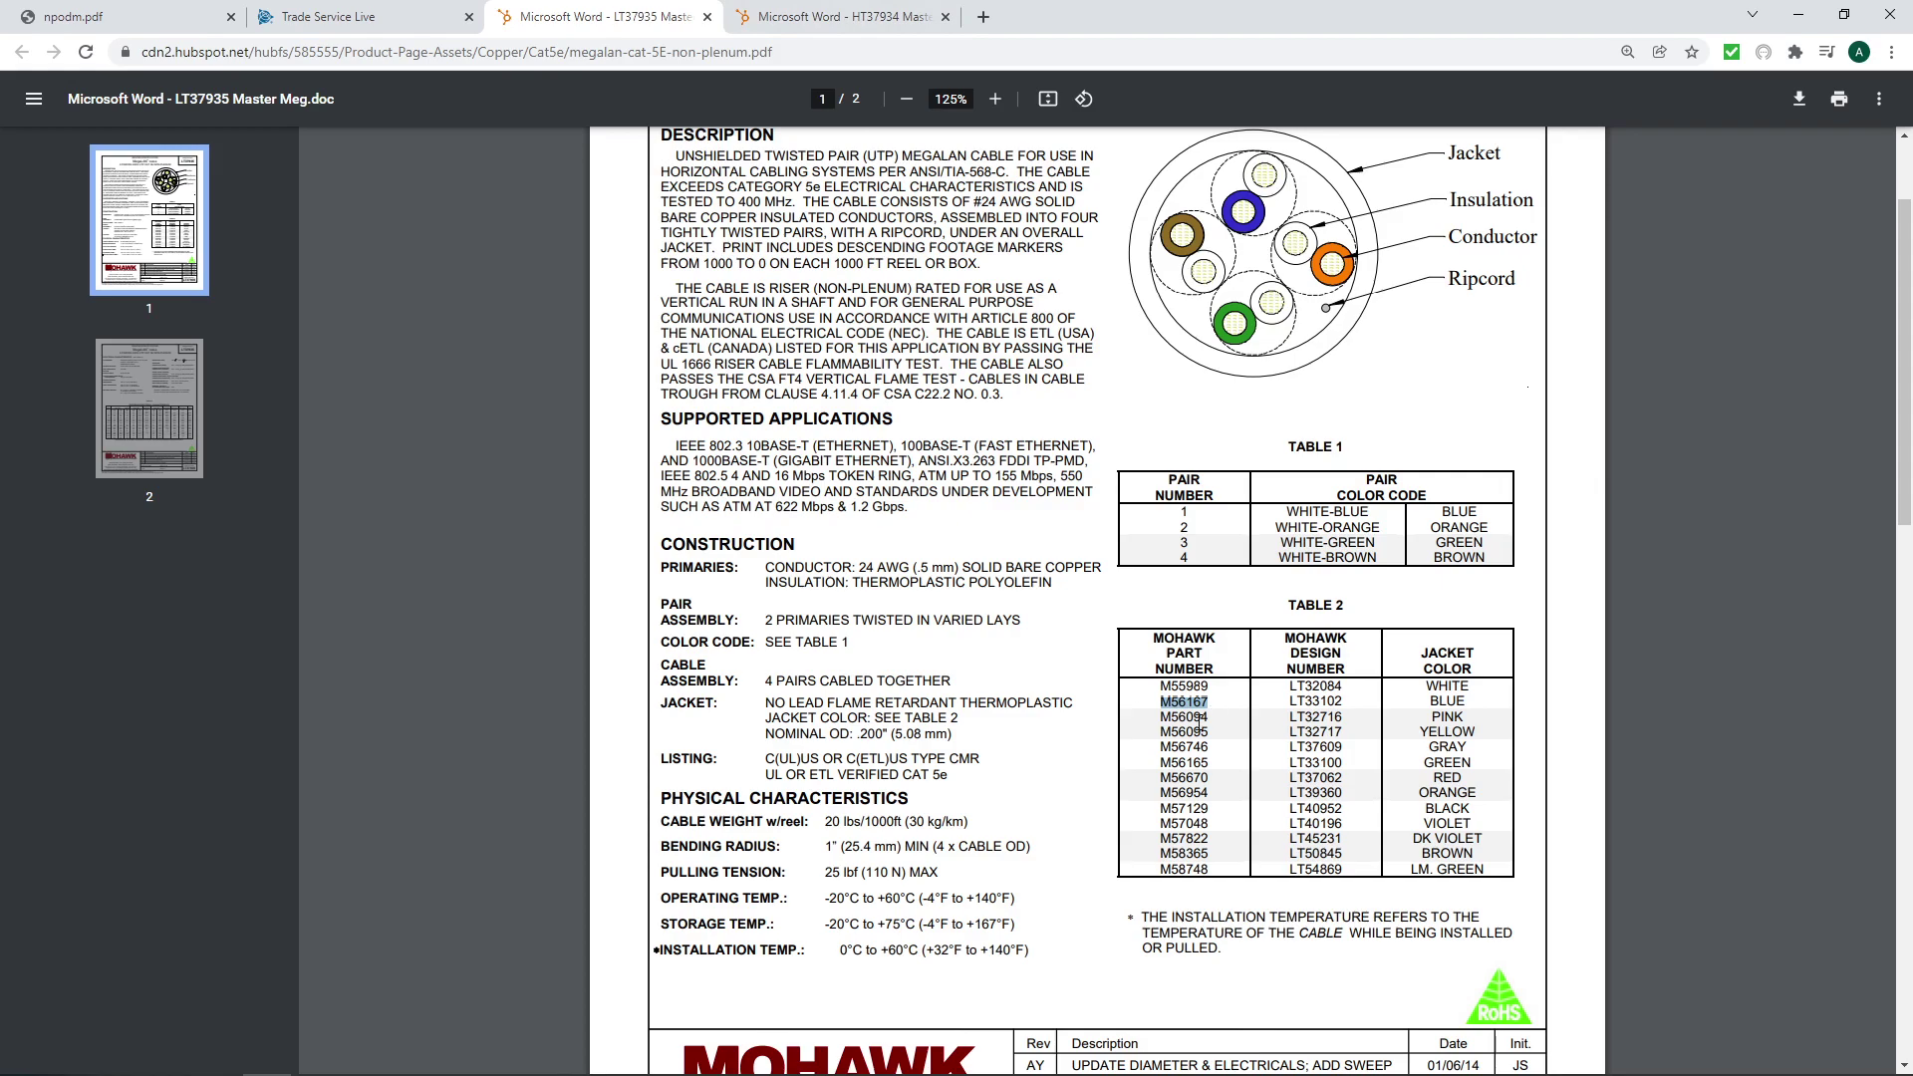
{"action": "scroll", "coordinate": [1199, 717], "scroll_direction": "up", "scroll_amount": 2}
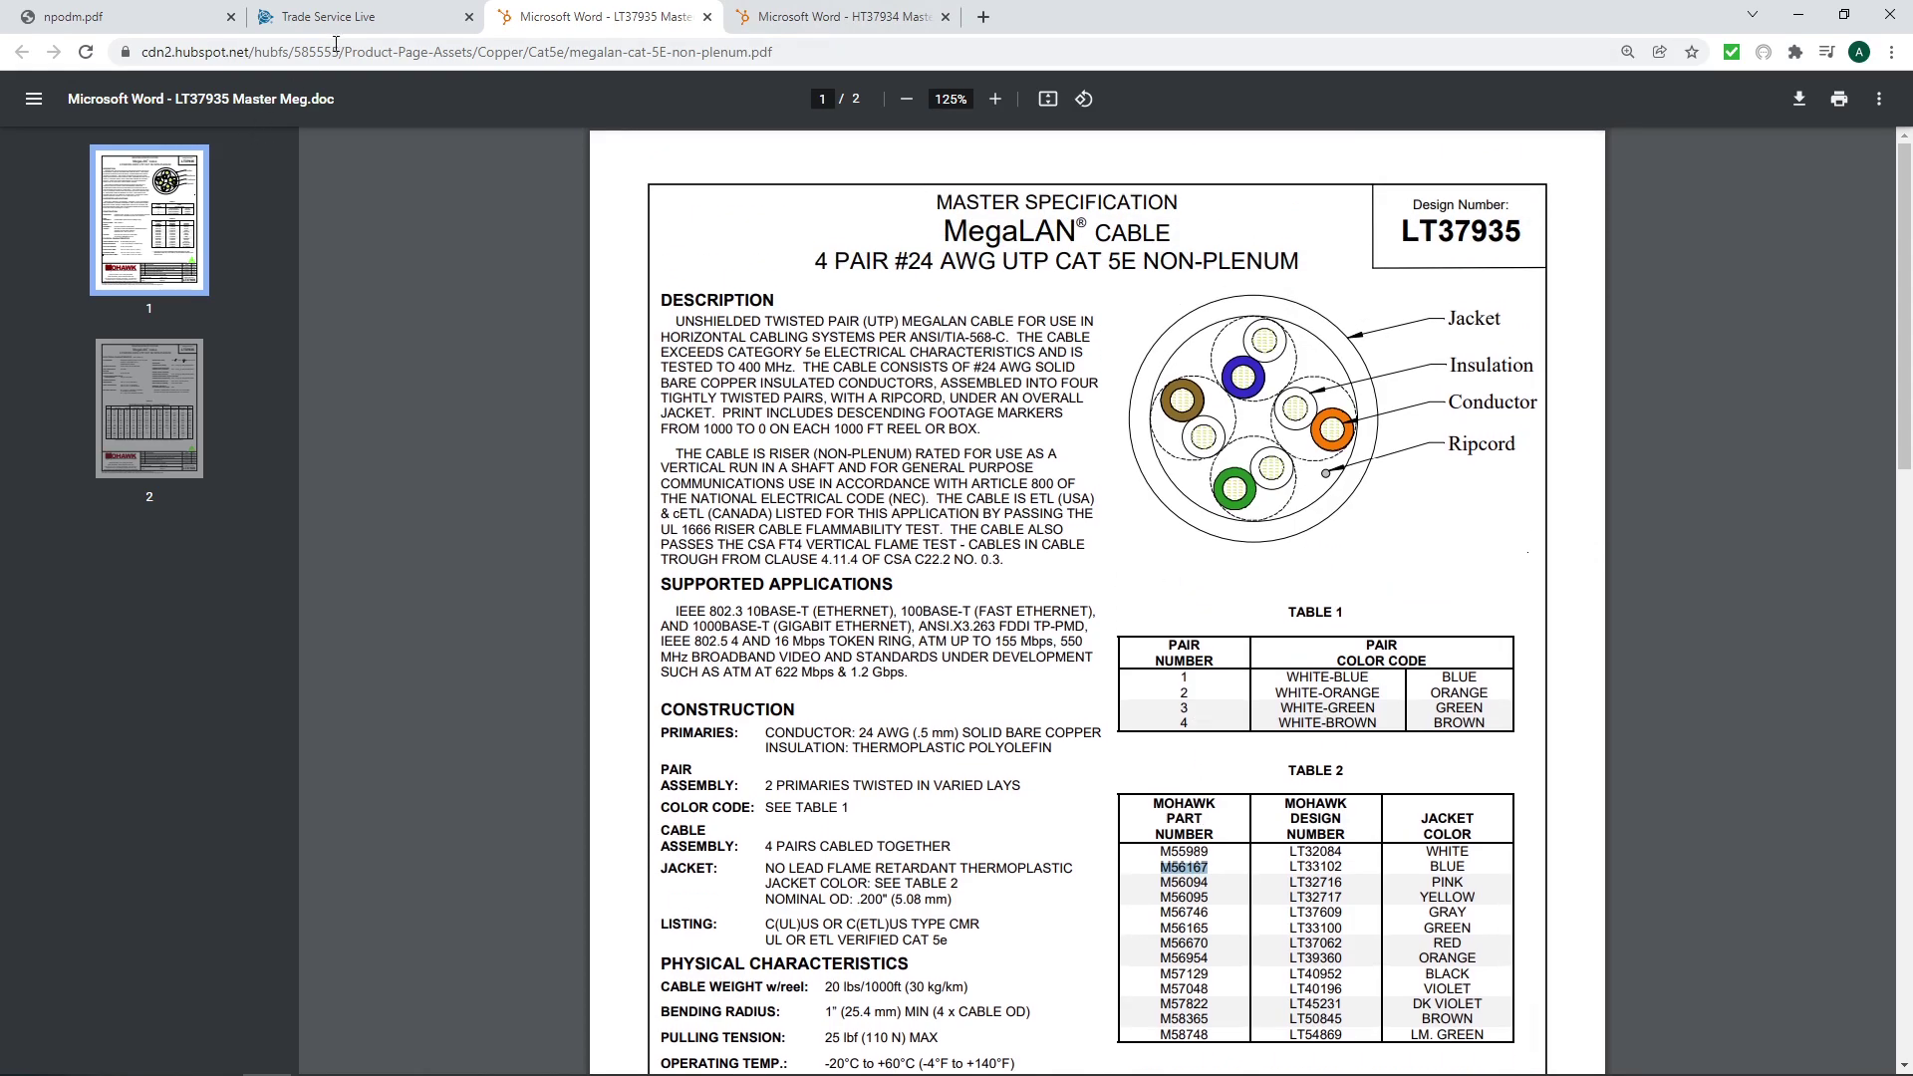
{"action": "key", "text": "ctrl+shift+Tab"}
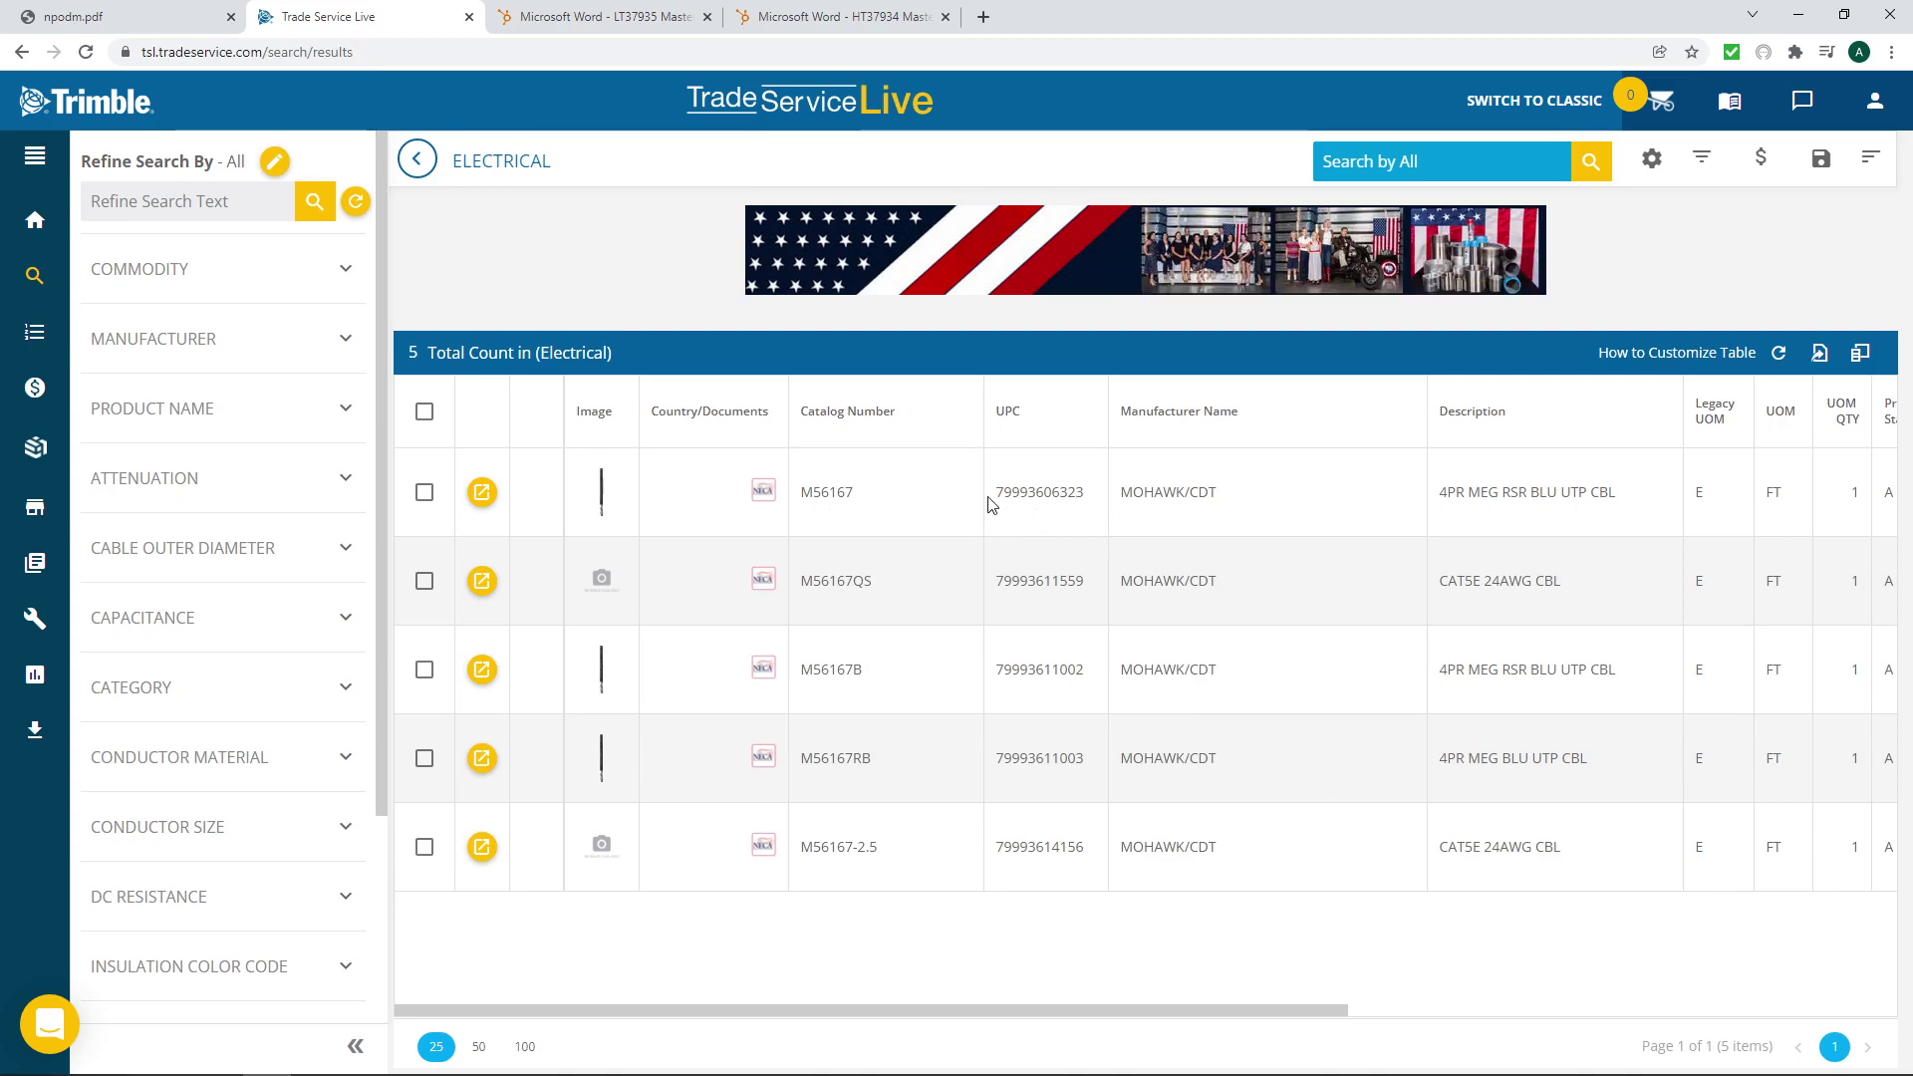
{"action": "left_click_drag", "start_coordinate": [994, 504], "coordinate": [1084, 504]}
{"action": "key", "text": "ctrl+c"}
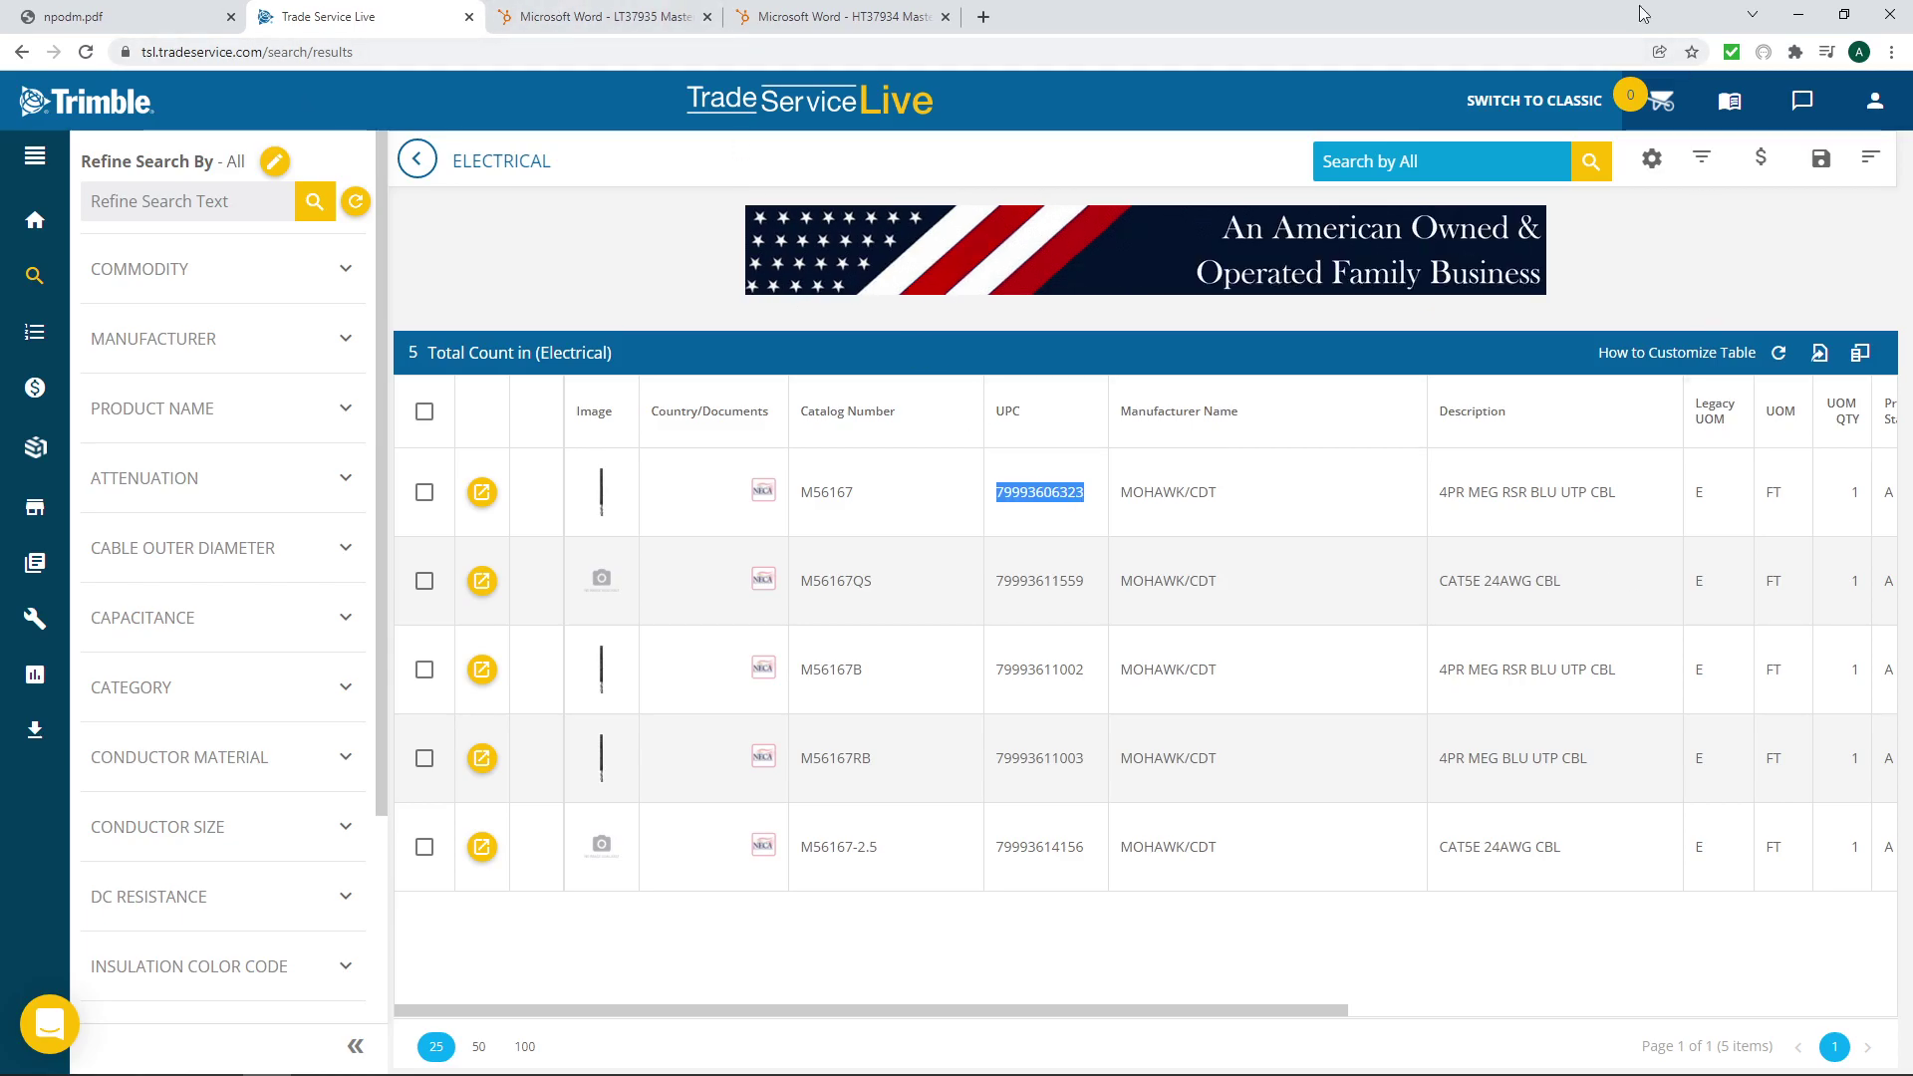
{"action": "key", "text": "alt+Tab"}
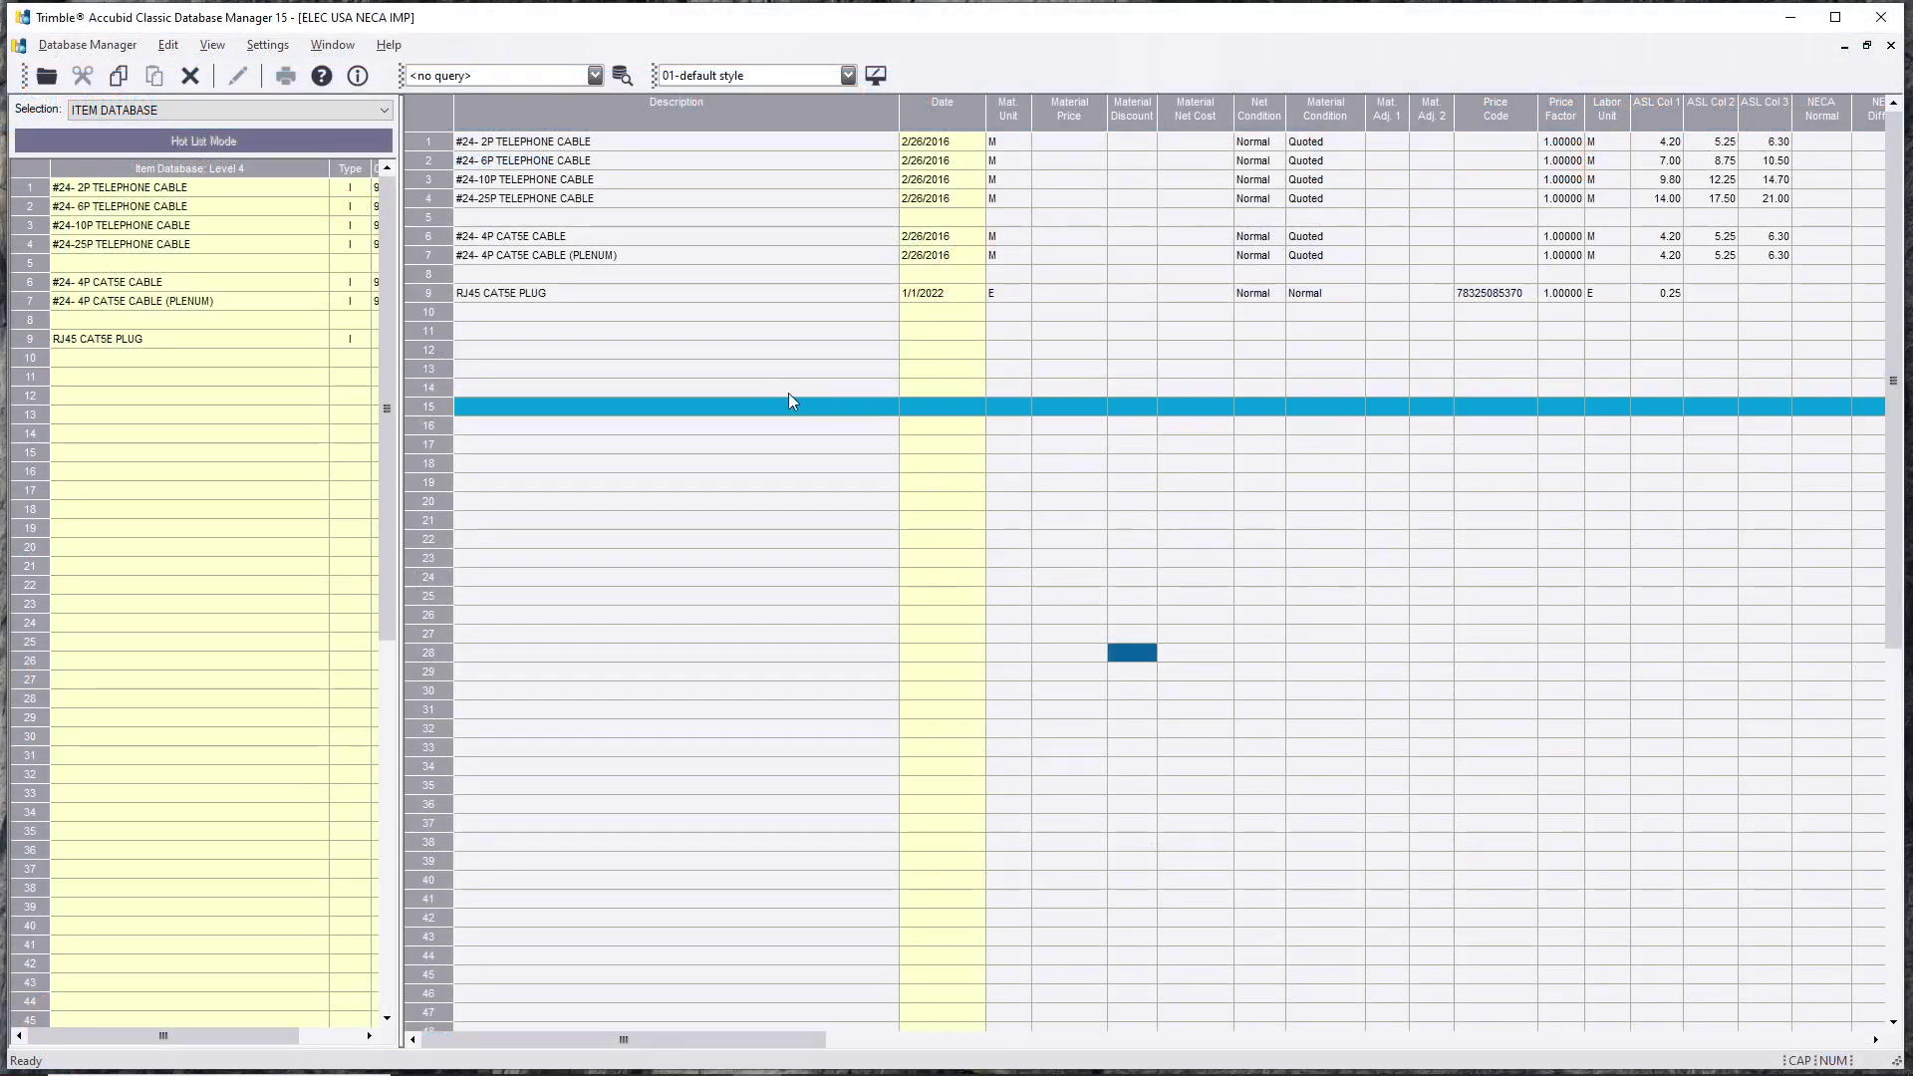
{"action": "left_click", "coordinate": [1489, 239]}
{"action": "key", "text": "ctrl+v"}
{"action": "left_click", "coordinate": [1475, 498]}
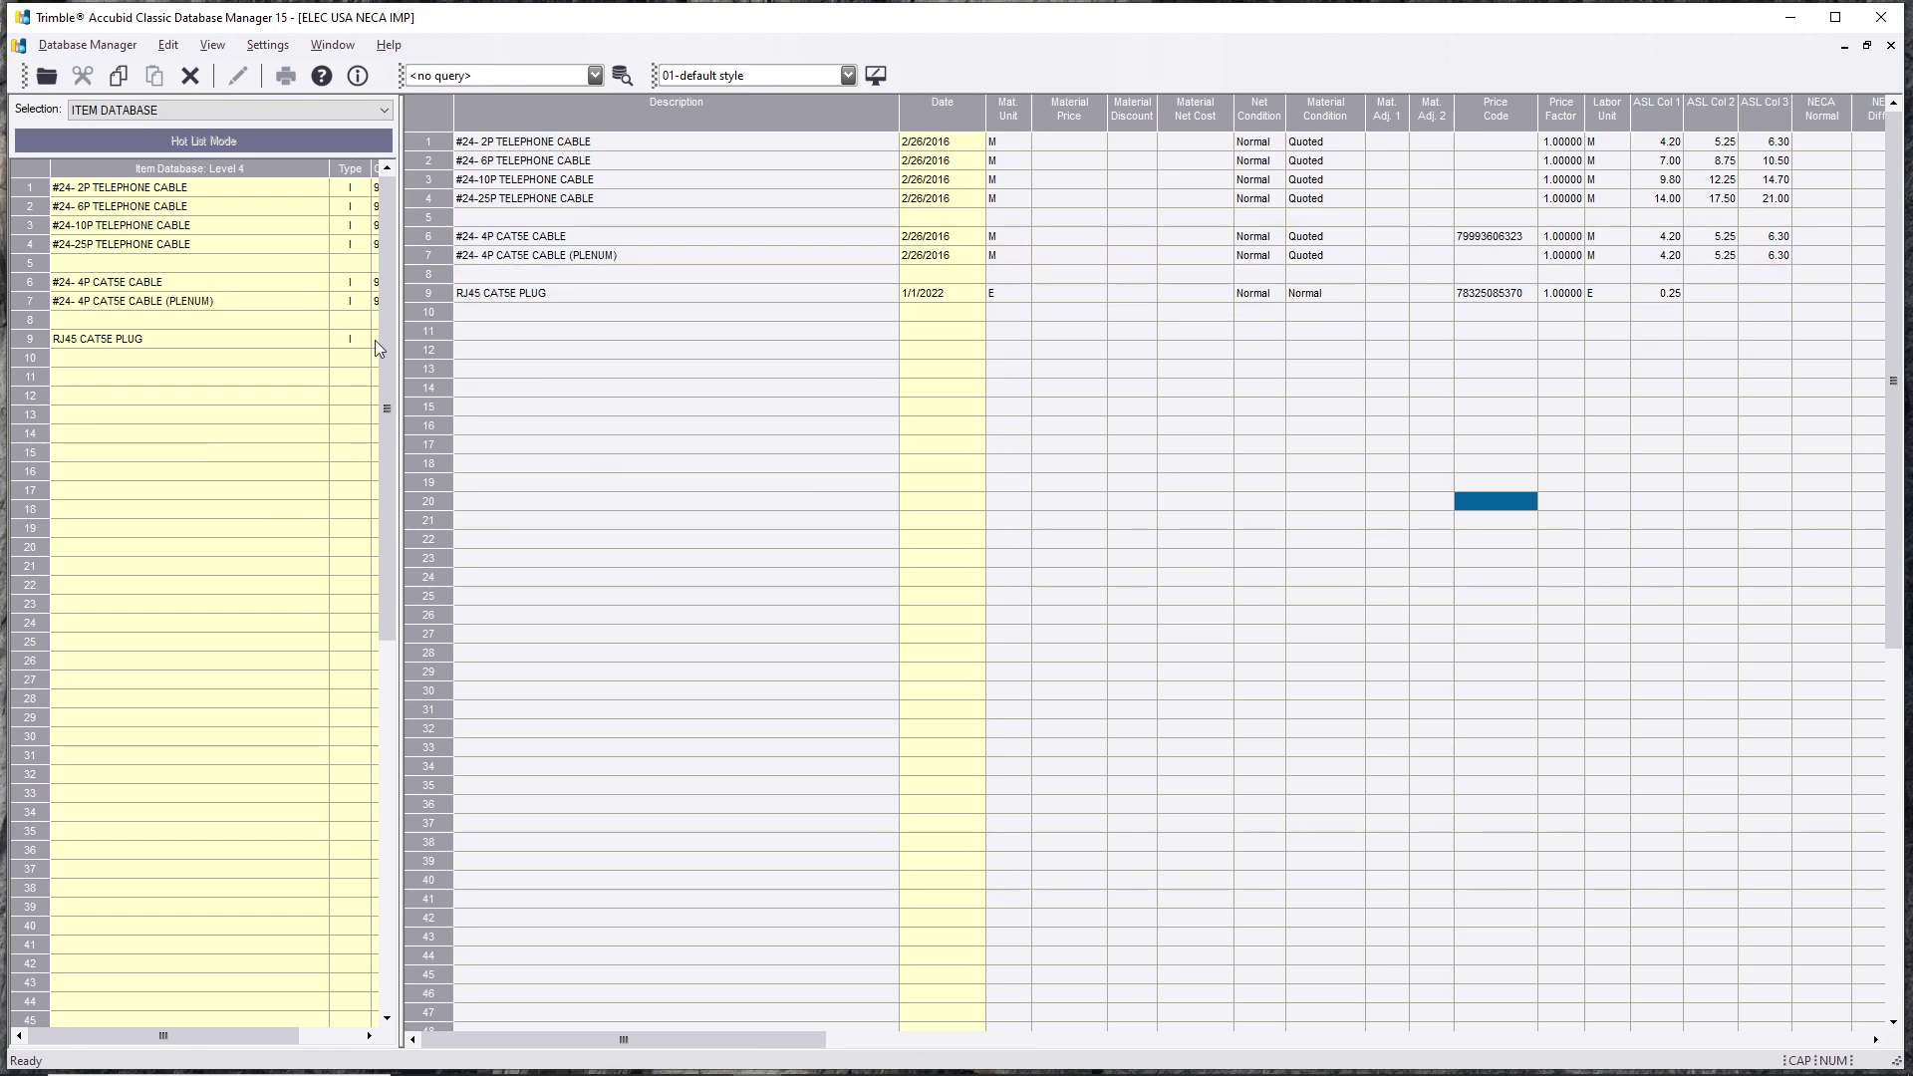
Step: Change the database selection from Item Database to Fixtures
{"action": "left_click", "coordinate": [236, 108]}
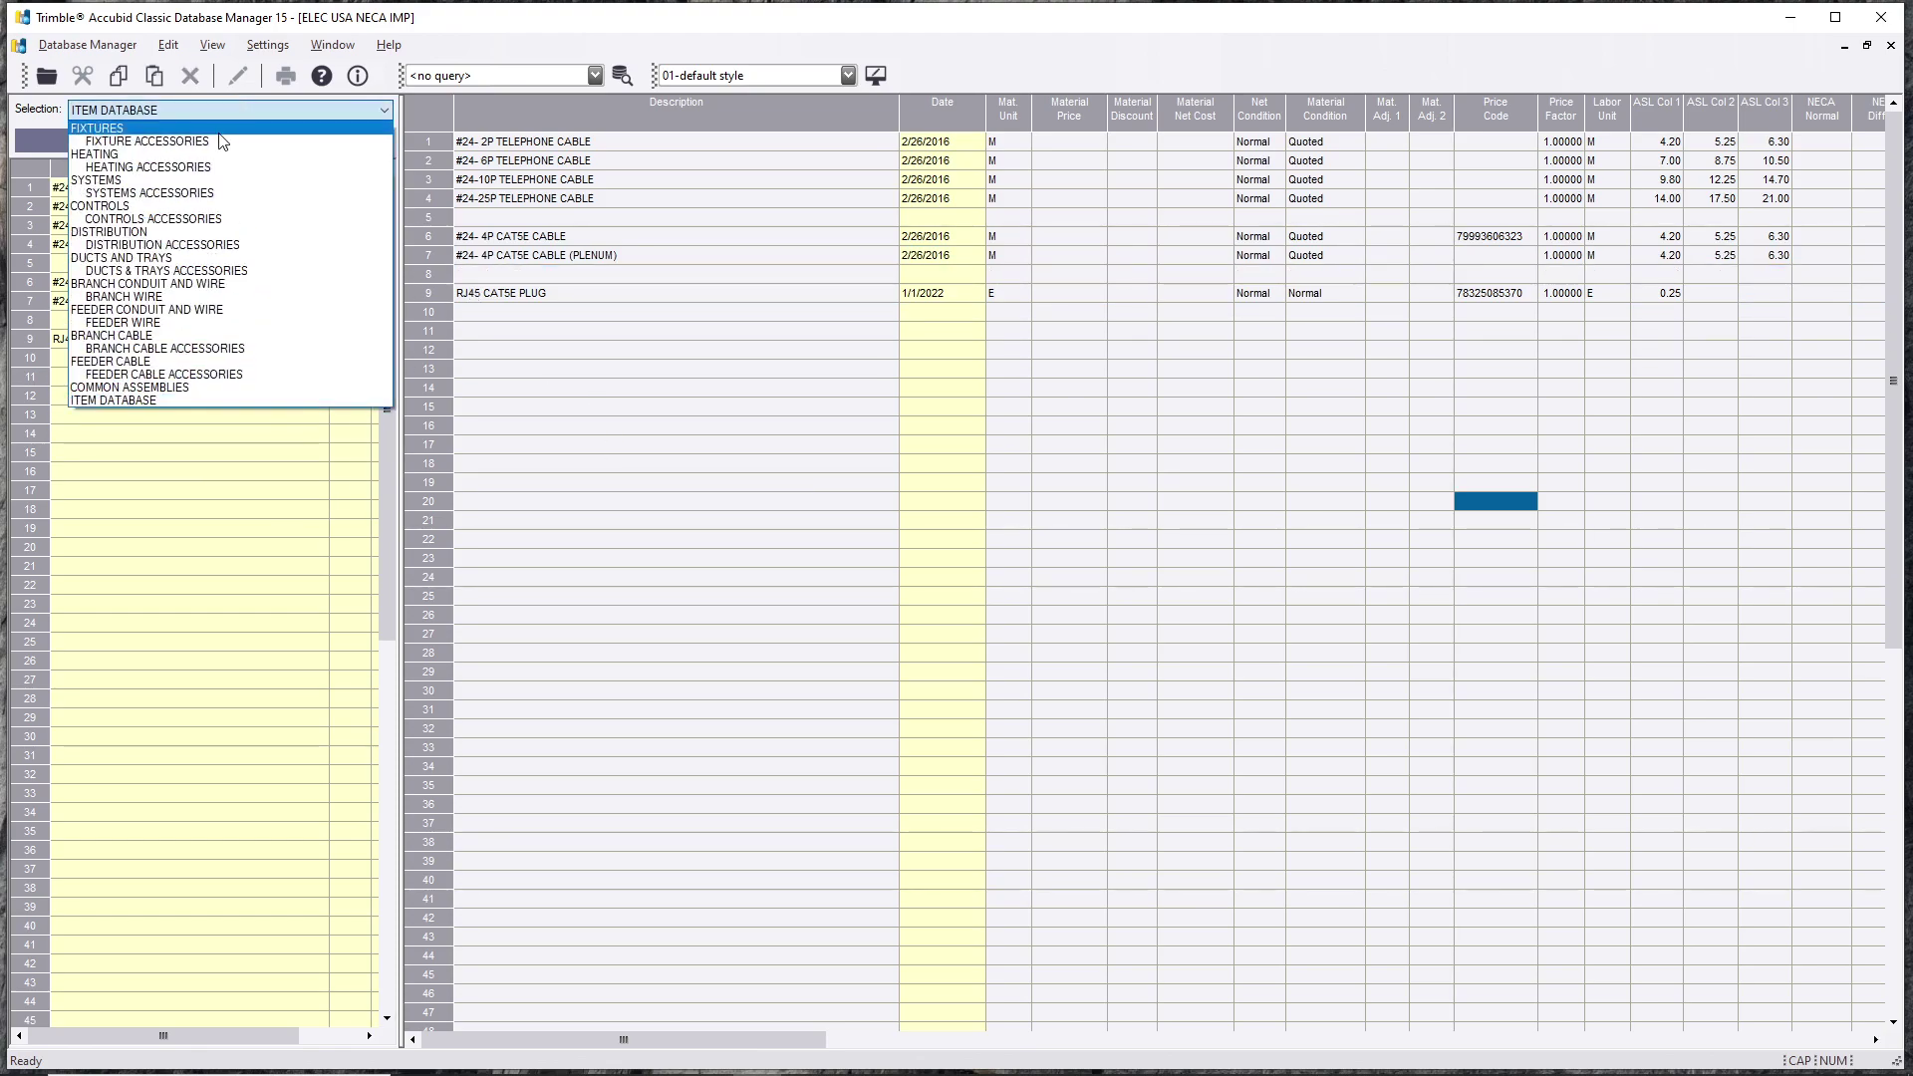
{"action": "left_click", "coordinate": [219, 130]}
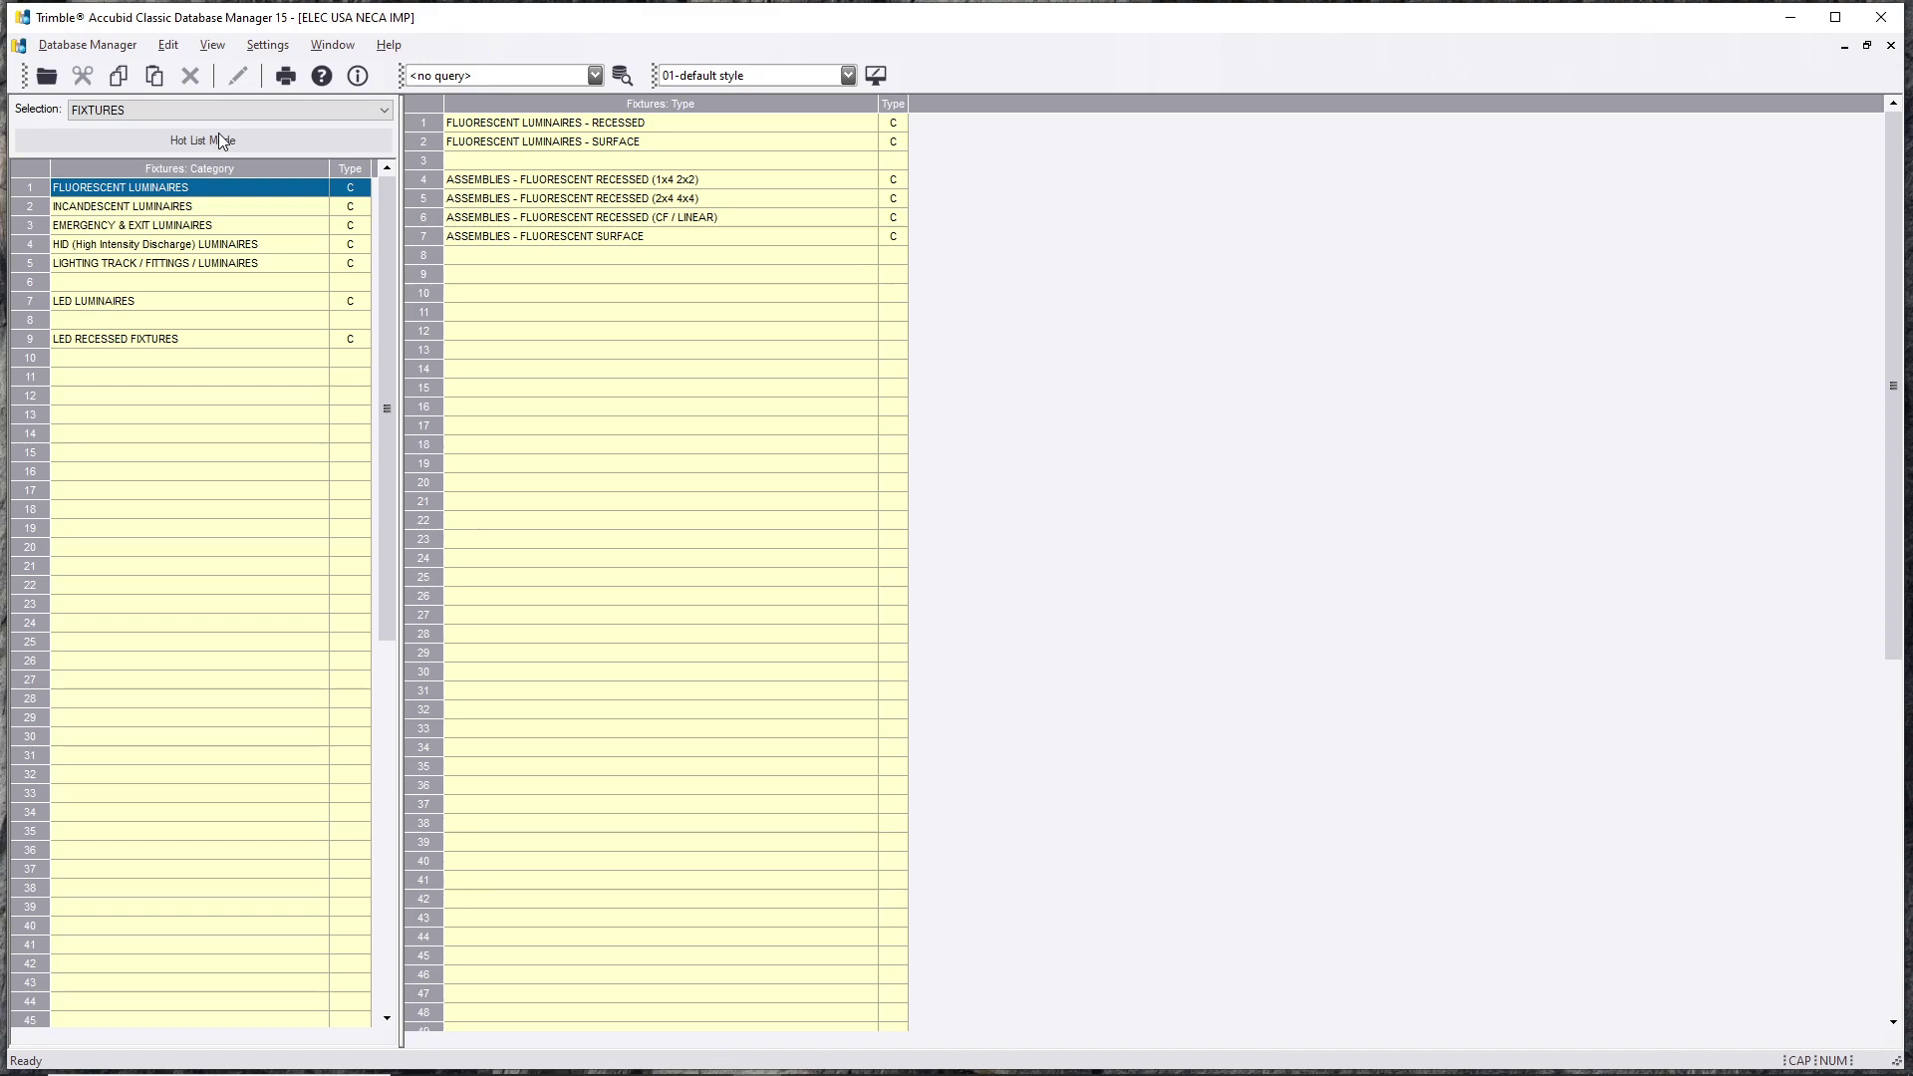
Step: Create a fixture category named LIGHTING CONTROLS in row 11, below LED RECESSED FIXTURES
{"action": "double_click", "coordinate": [205, 378]}
{"action": "type", "text": "LLIGHT"}
{"action": "key", "text": "BackSpace"}
{"action": "key", "text": "BackSpace"}
{"action": "key", "text": "BackSpace"}
{"action": "key", "text": "BackSpace"}
{"action": "key", "text": "BackSpace"}
{"action": "type", "text": "IGHTING CONTROLS"}
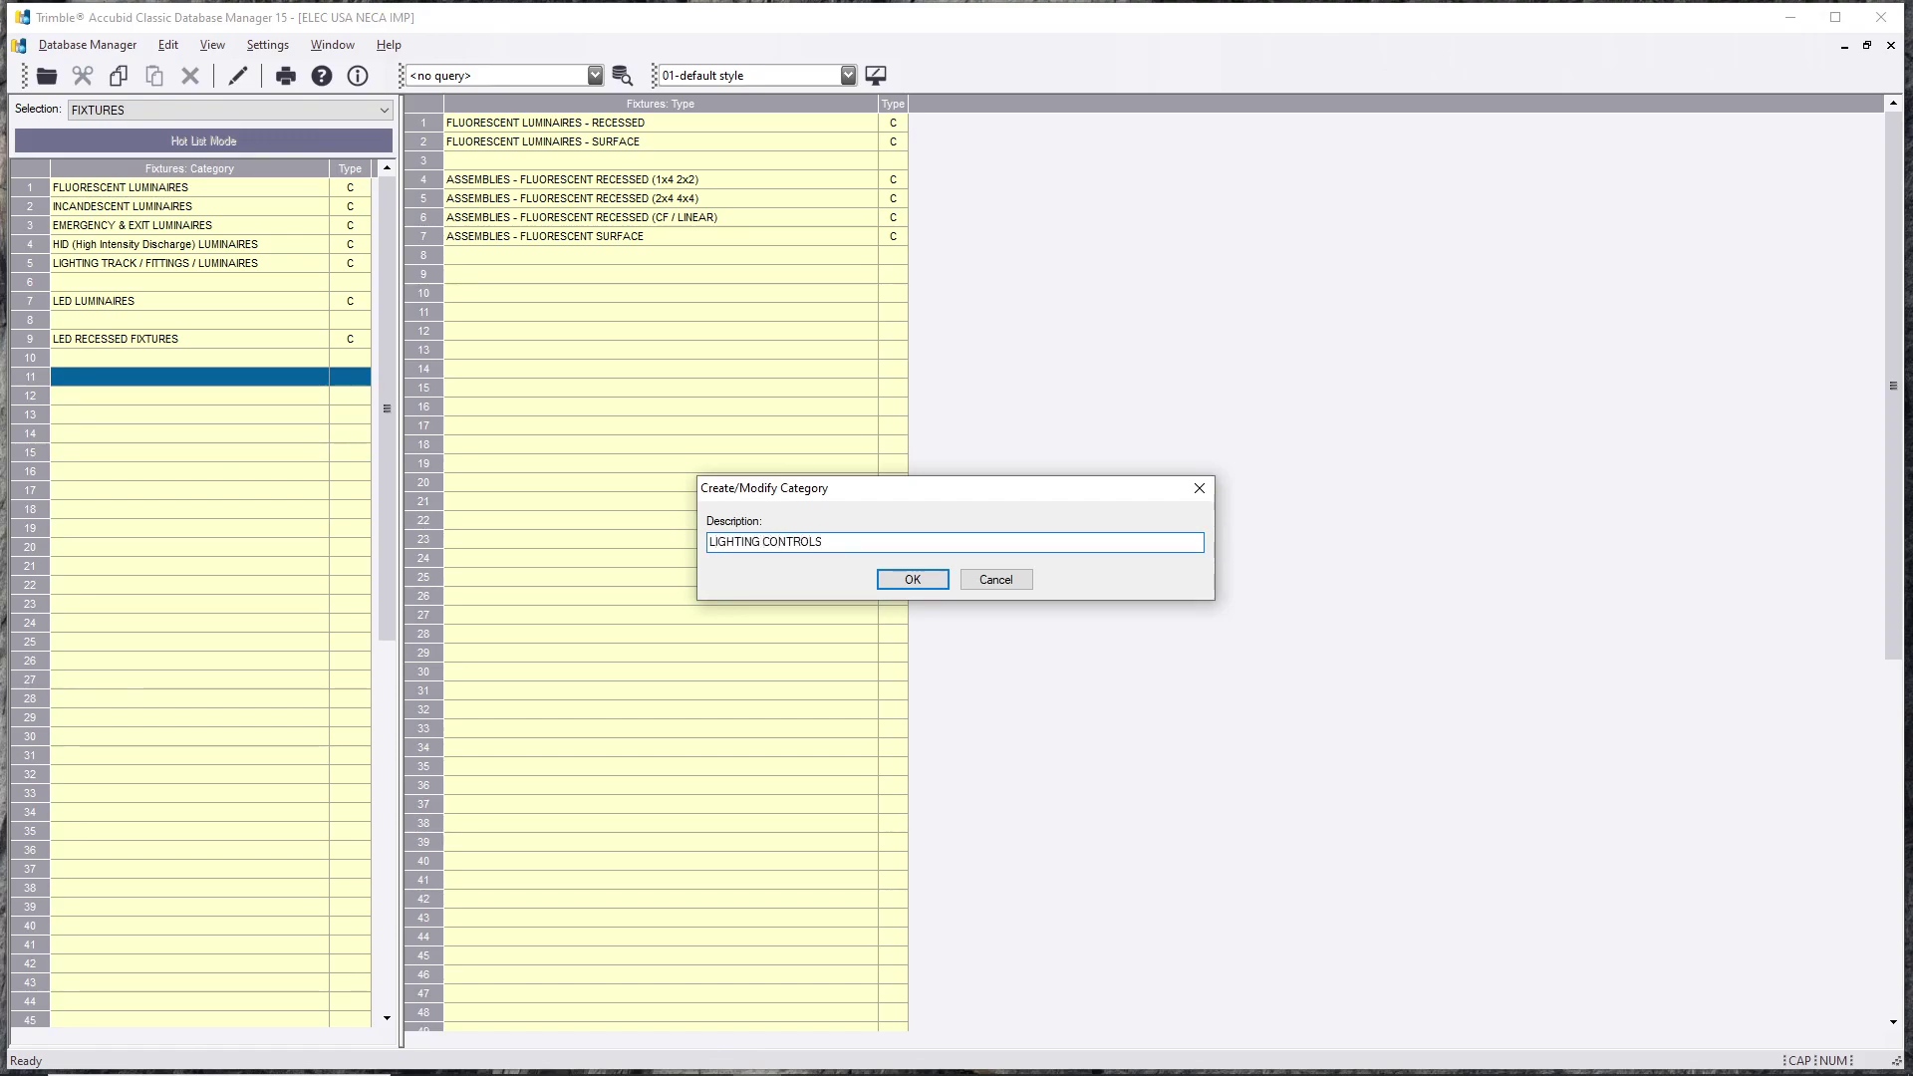
{"action": "left_click", "coordinate": [912, 579]}
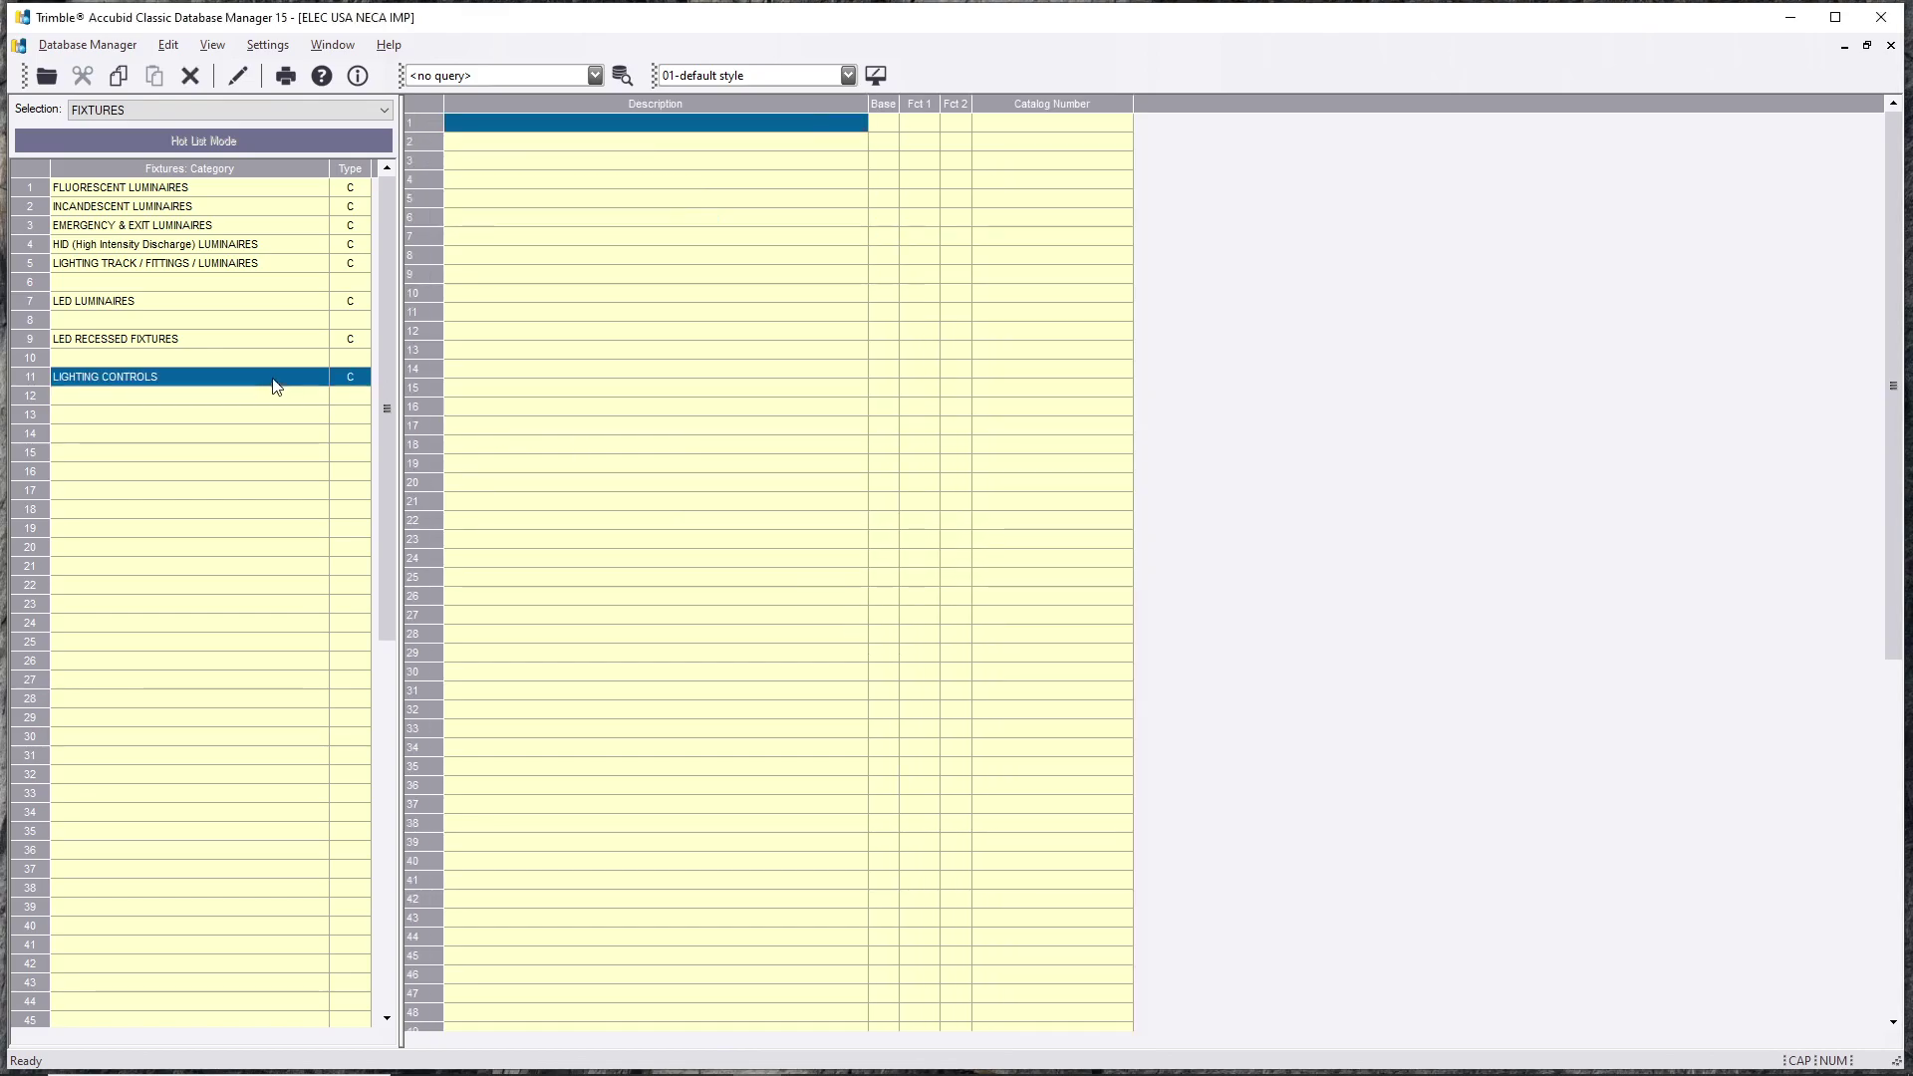
Step: Open the LIGHTING CONTROLS category and start a new assembly record in its first row
{"action": "double_click", "coordinate": [269, 382]}
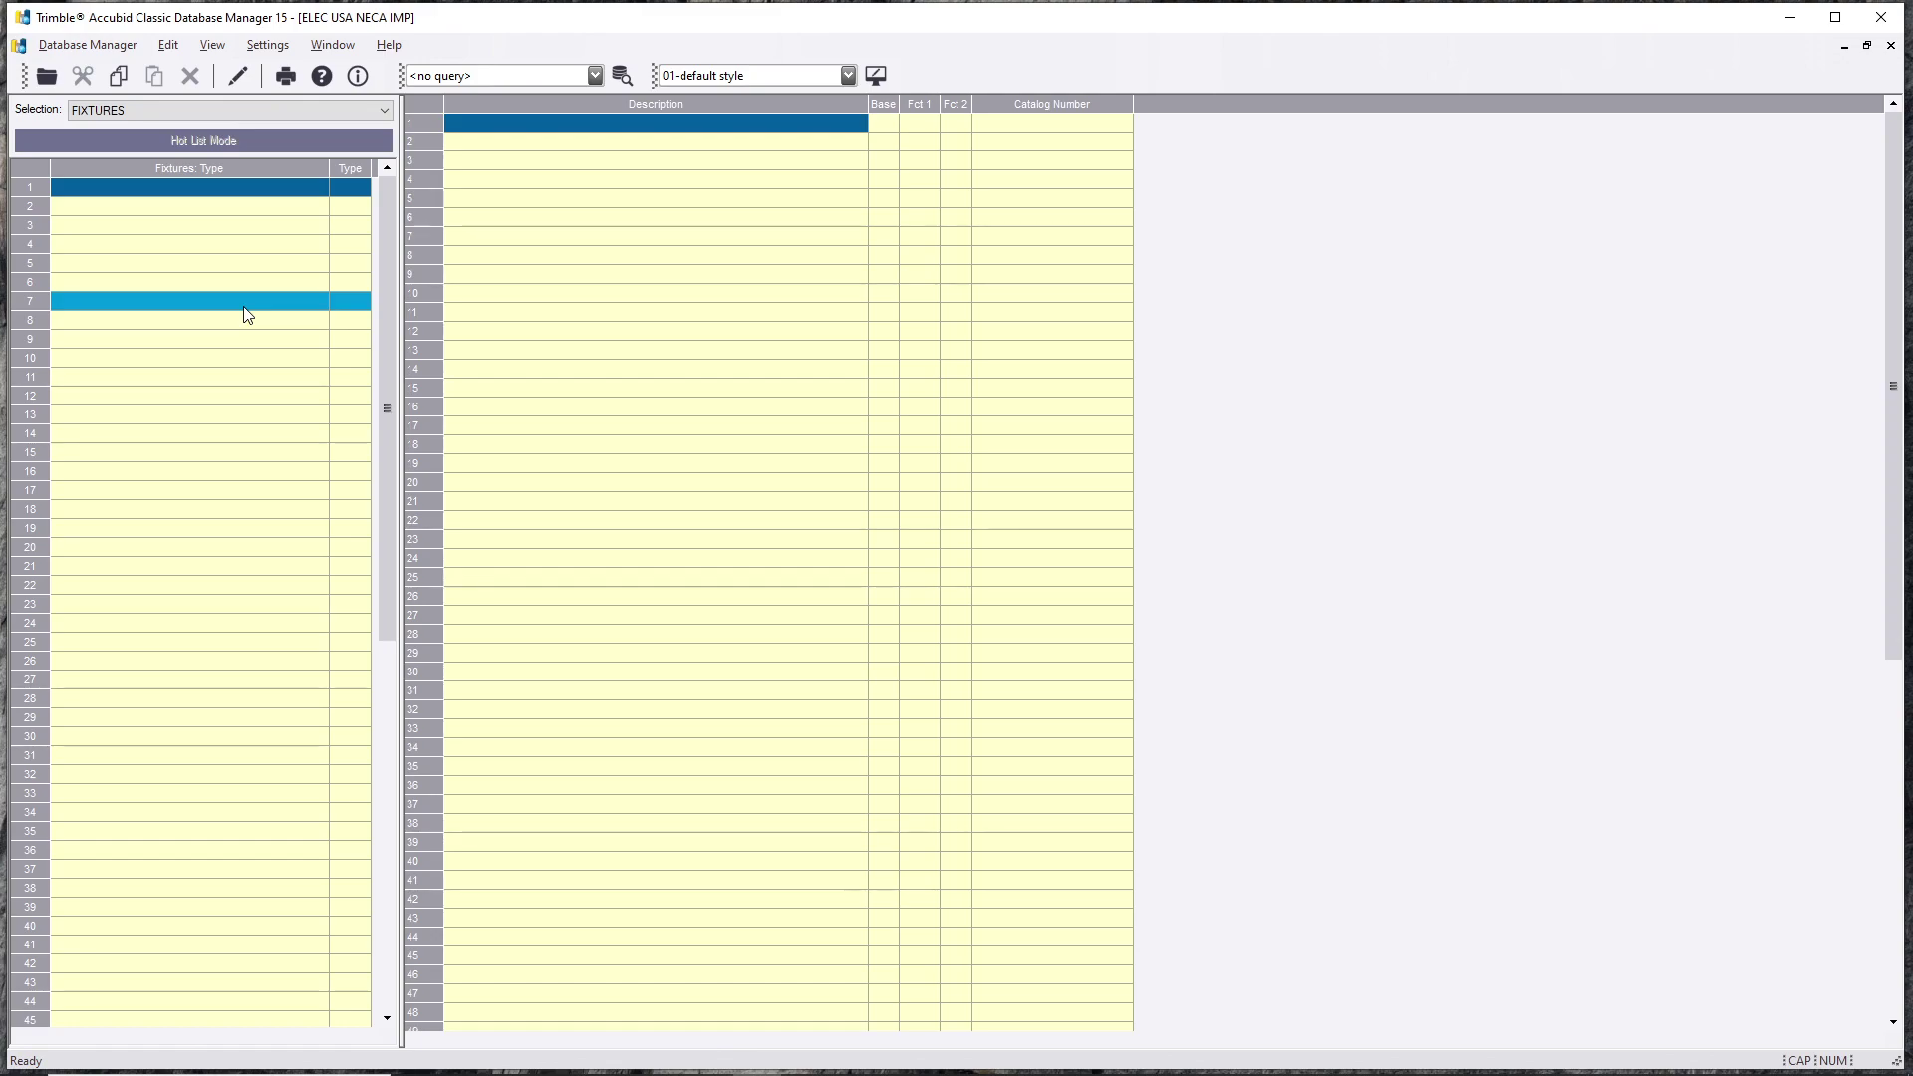
{"action": "key", "text": "Insert"}
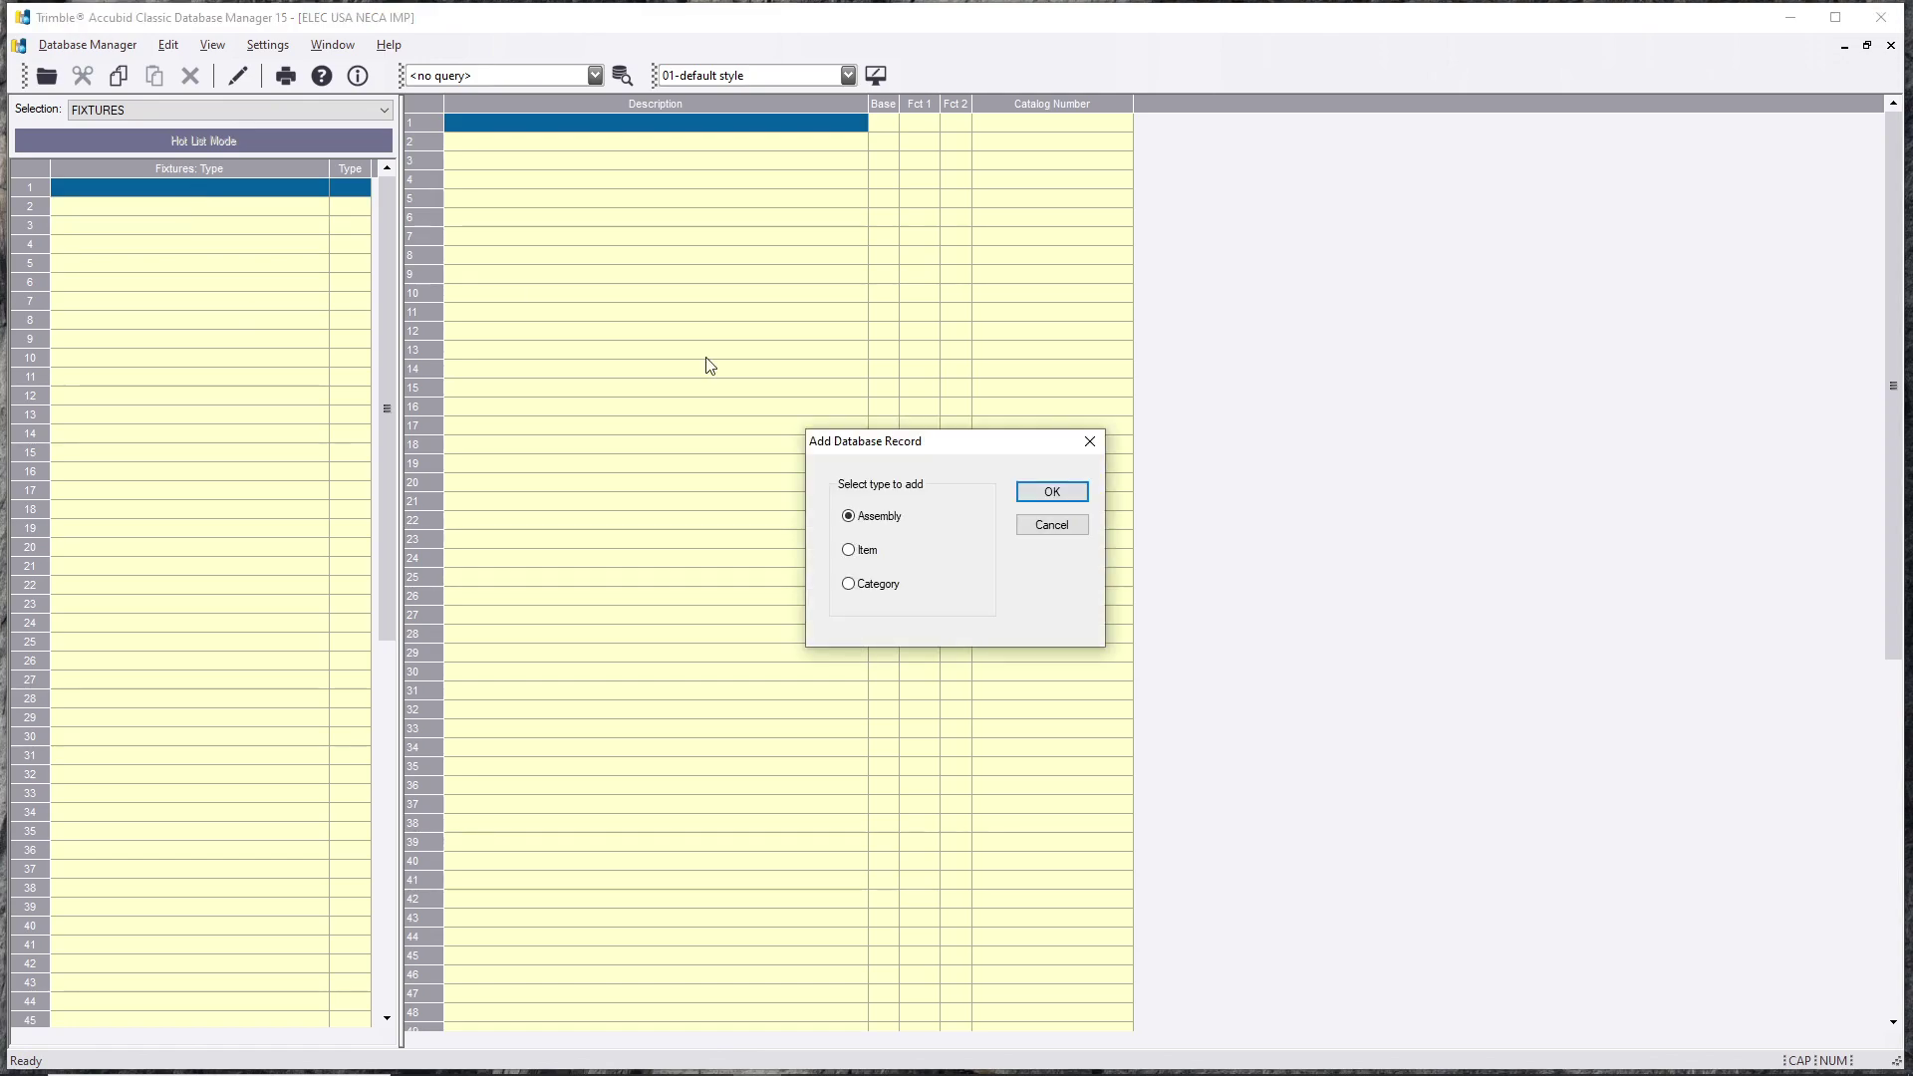
{"action": "left_click", "coordinate": [1051, 492]}
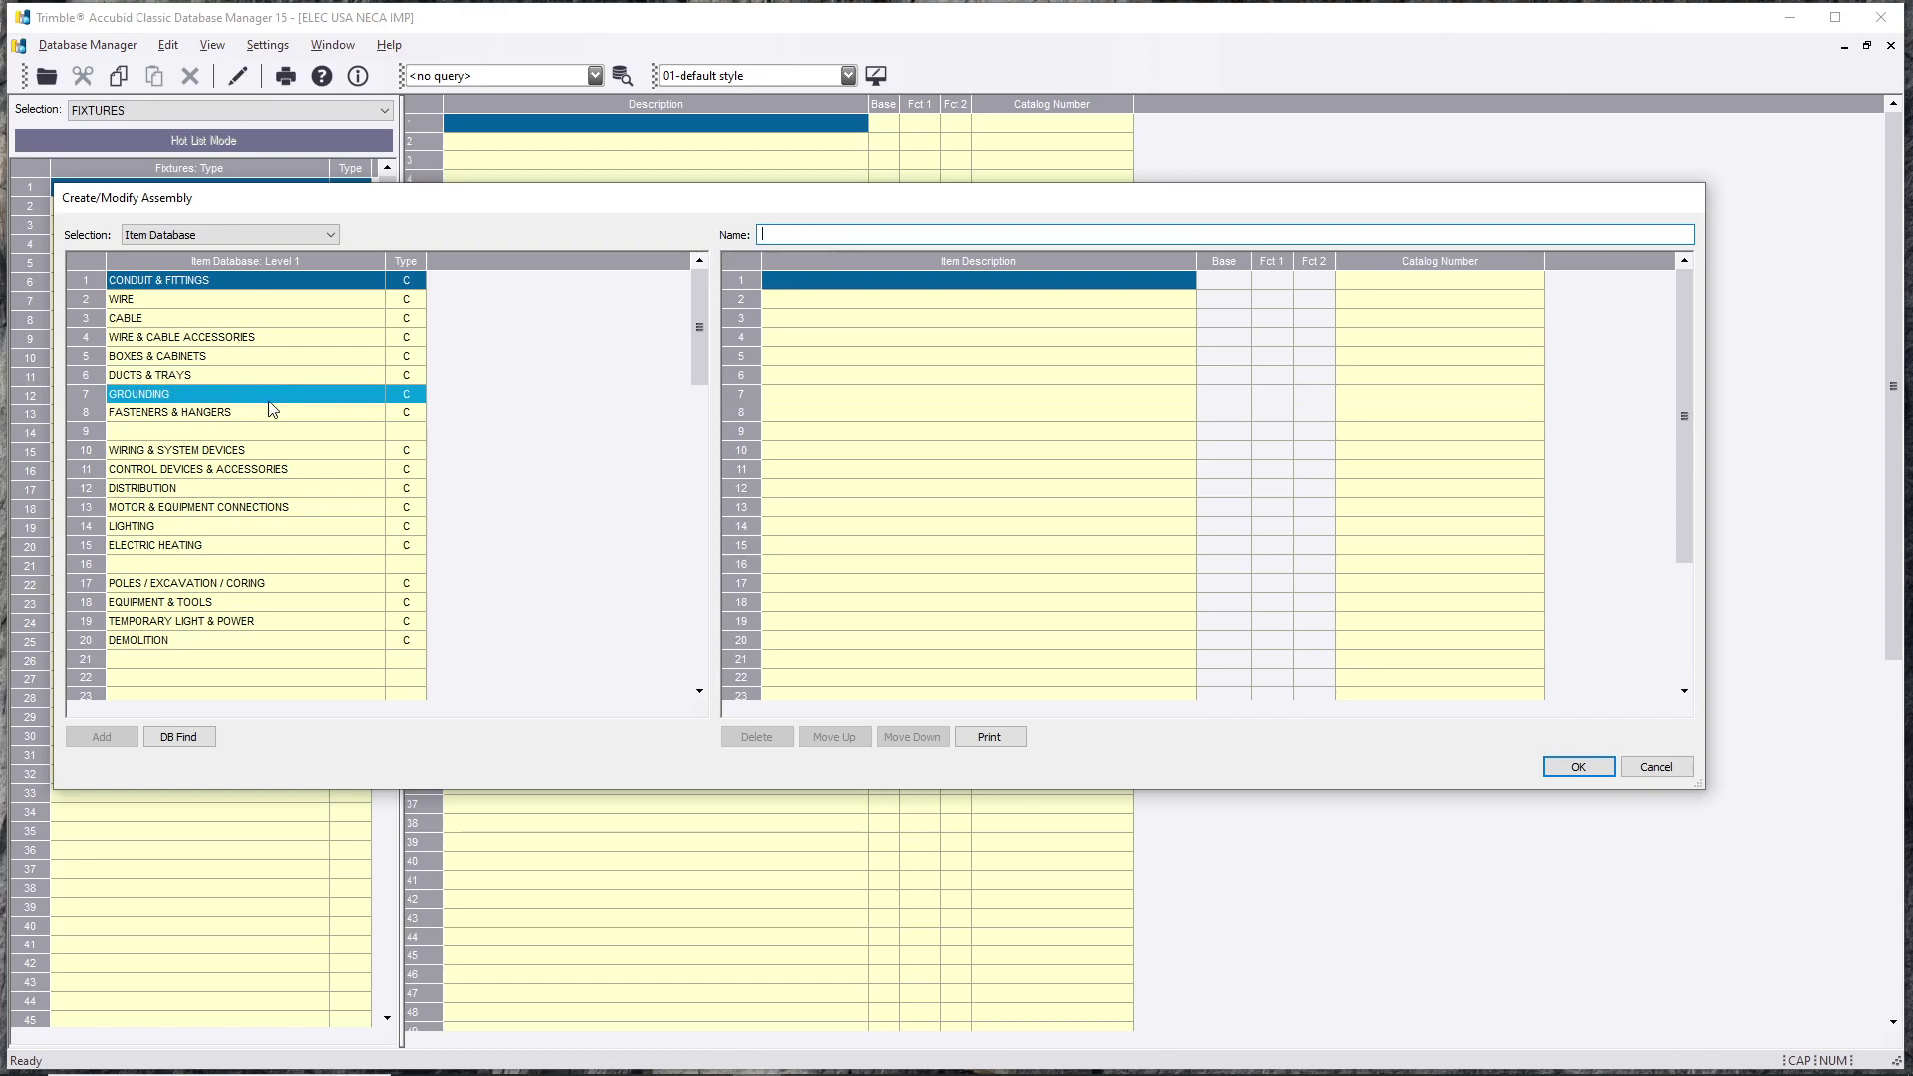
Step: Add the Common Assemblies flush metal-stud switch assembly 1x 15A S/P SW (3/4" EMT METAL STUD) to the new assembly
{"action": "left_click", "coordinate": [223, 235]}
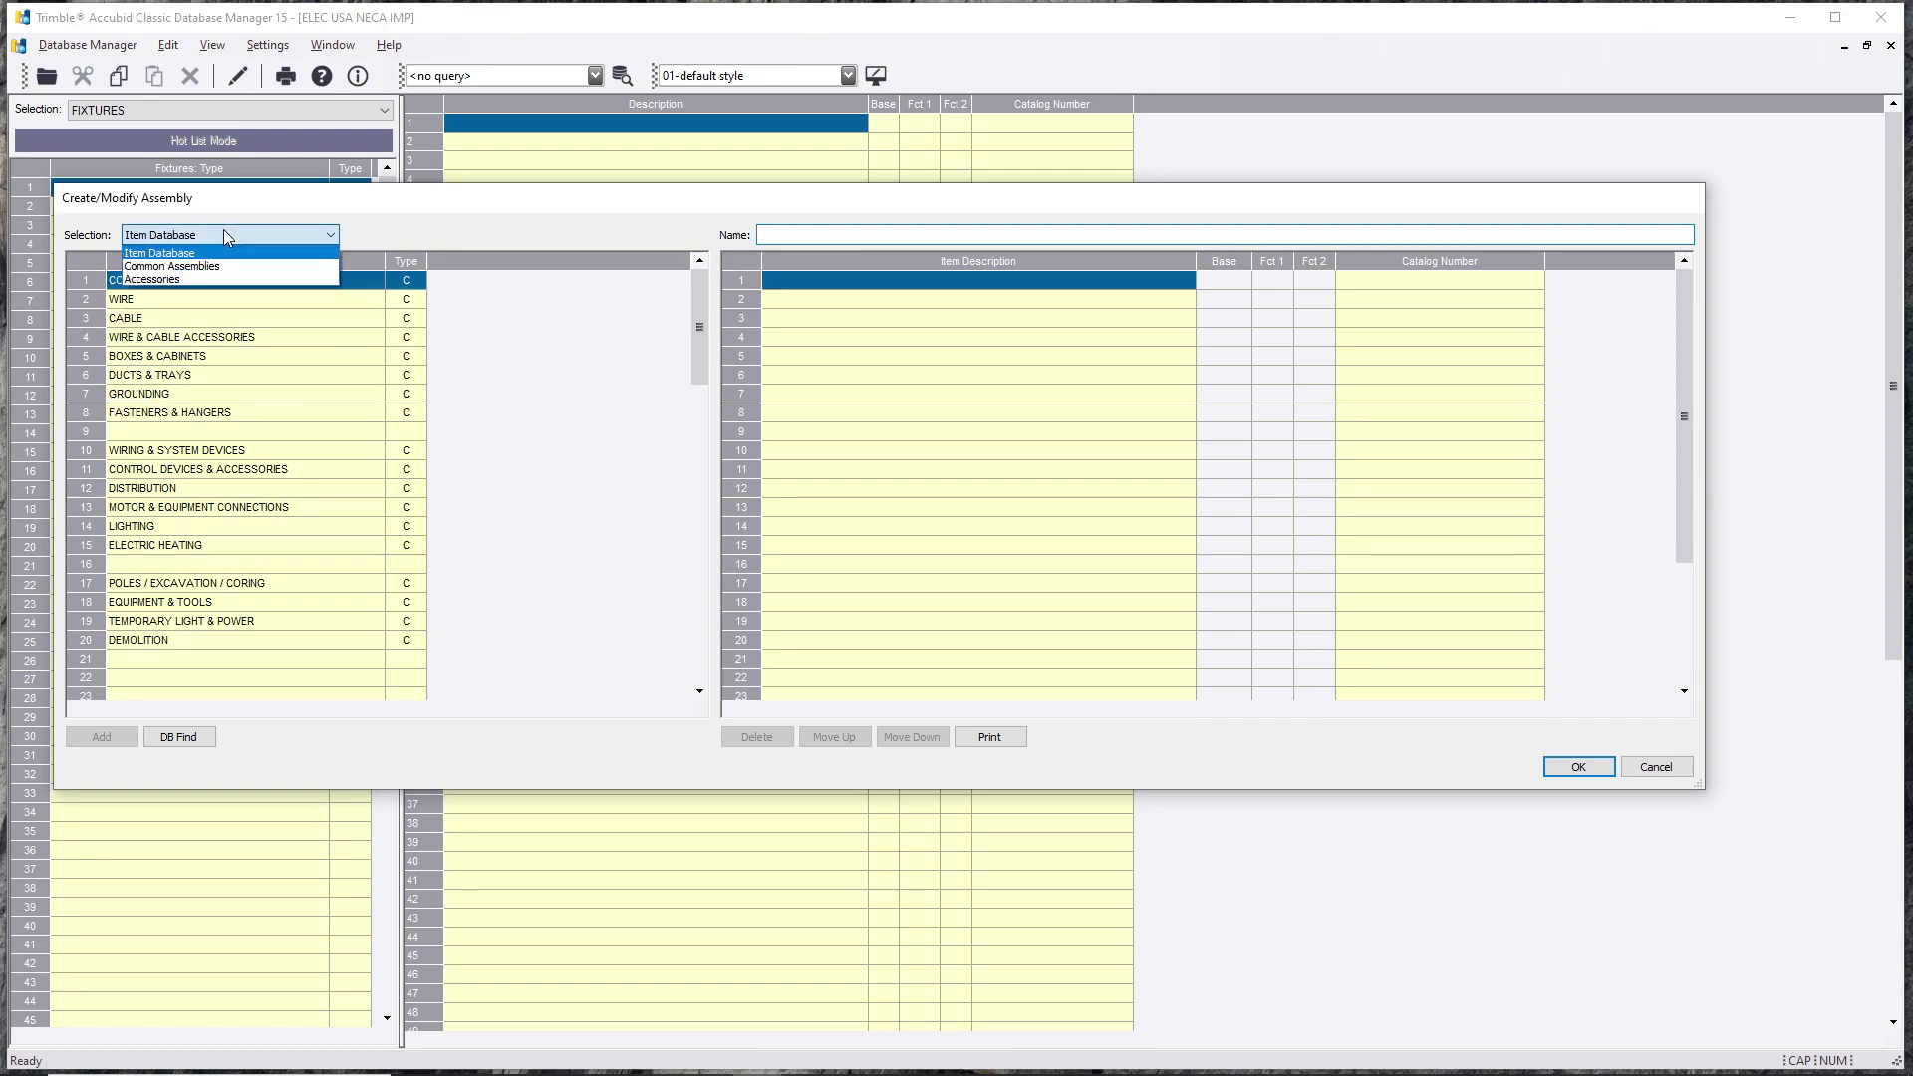
{"action": "left_click", "coordinate": [224, 258]}
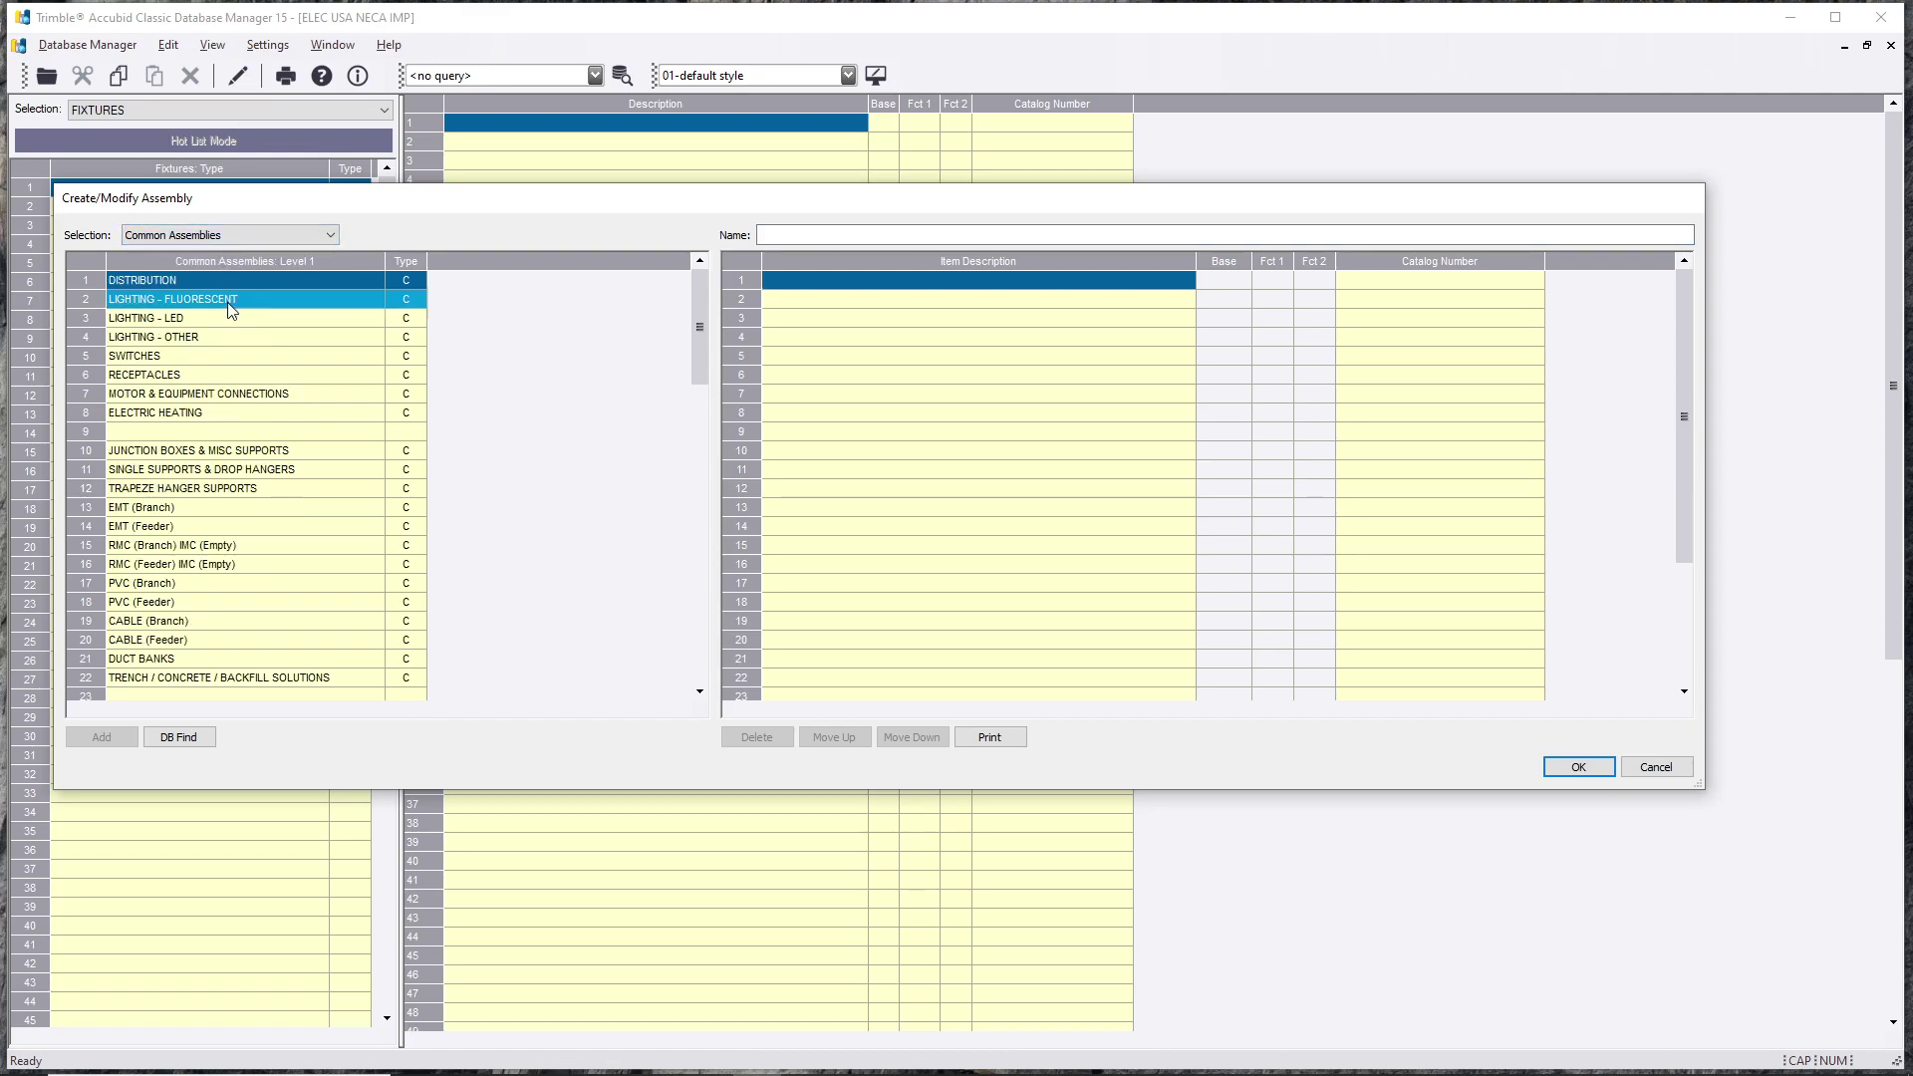
{"action": "double_click", "coordinate": [223, 353]}
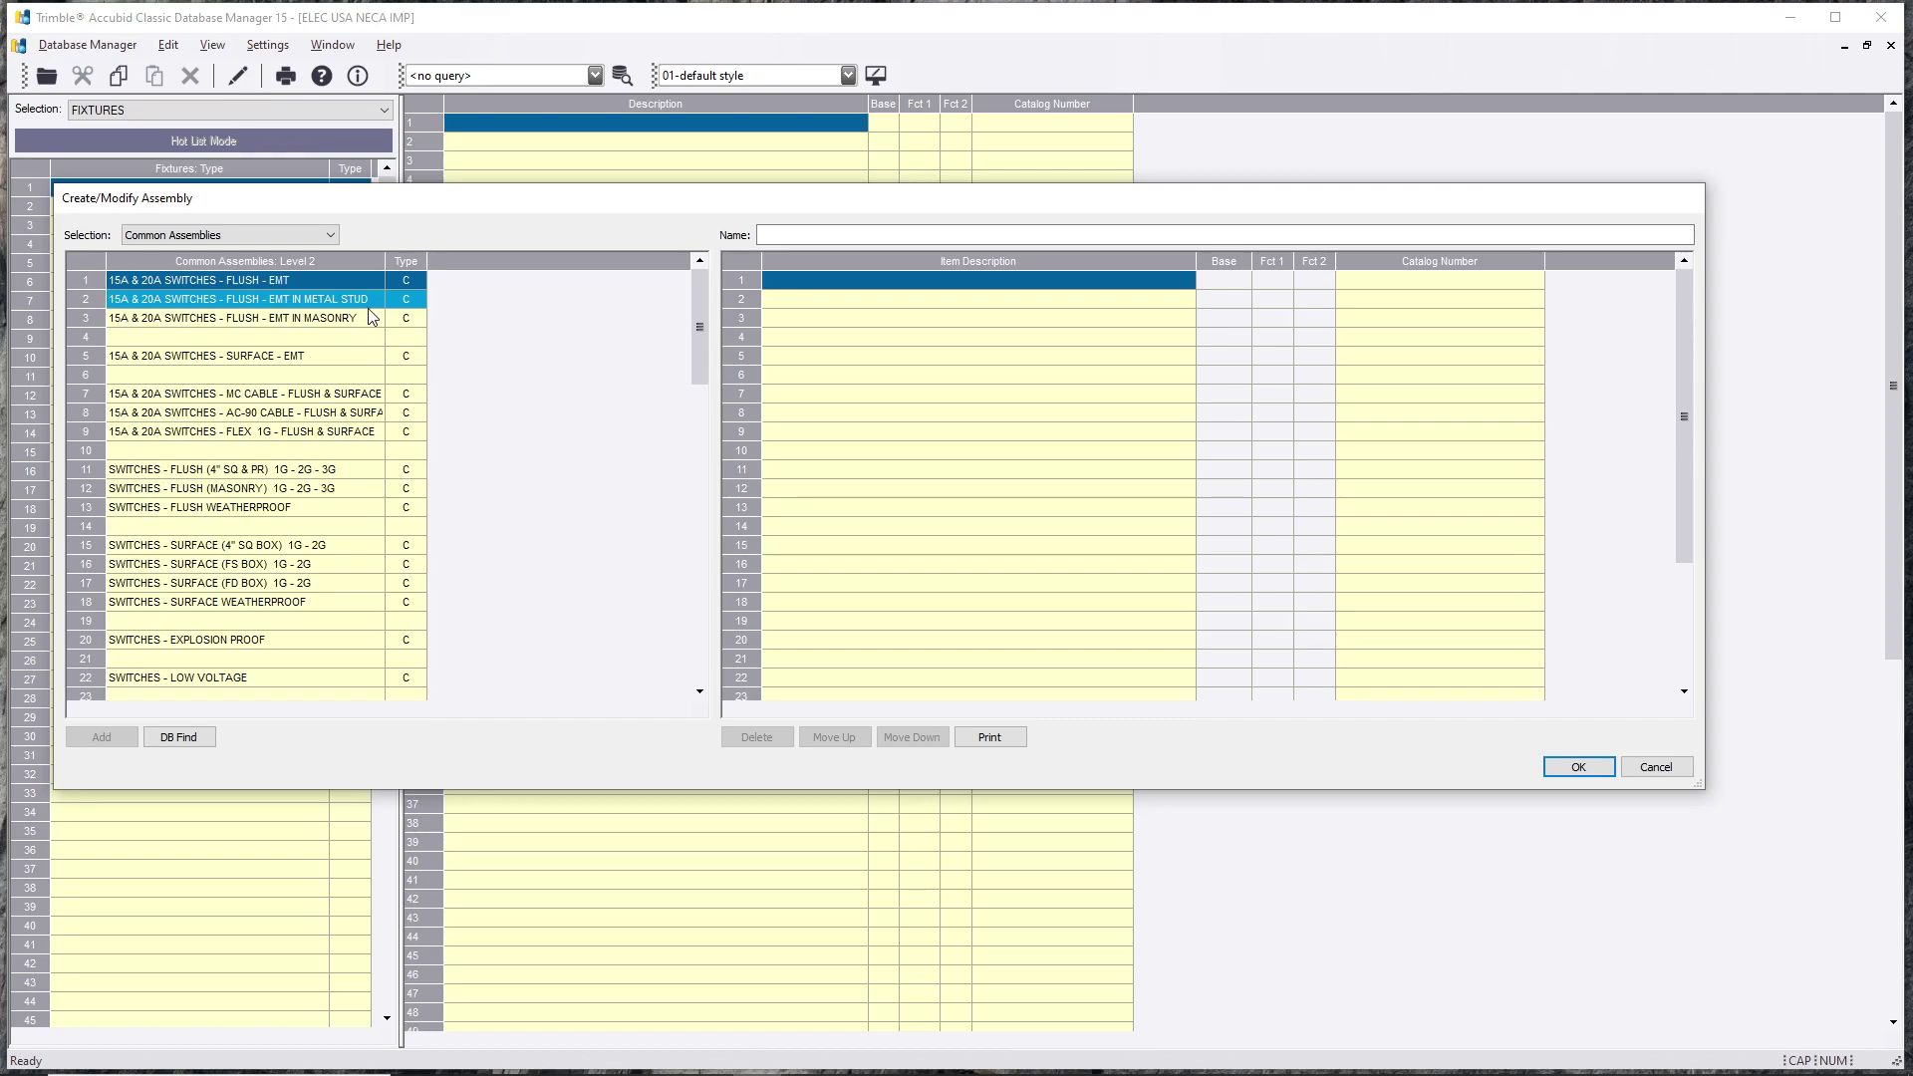
{"action": "double_click", "coordinate": [323, 287]}
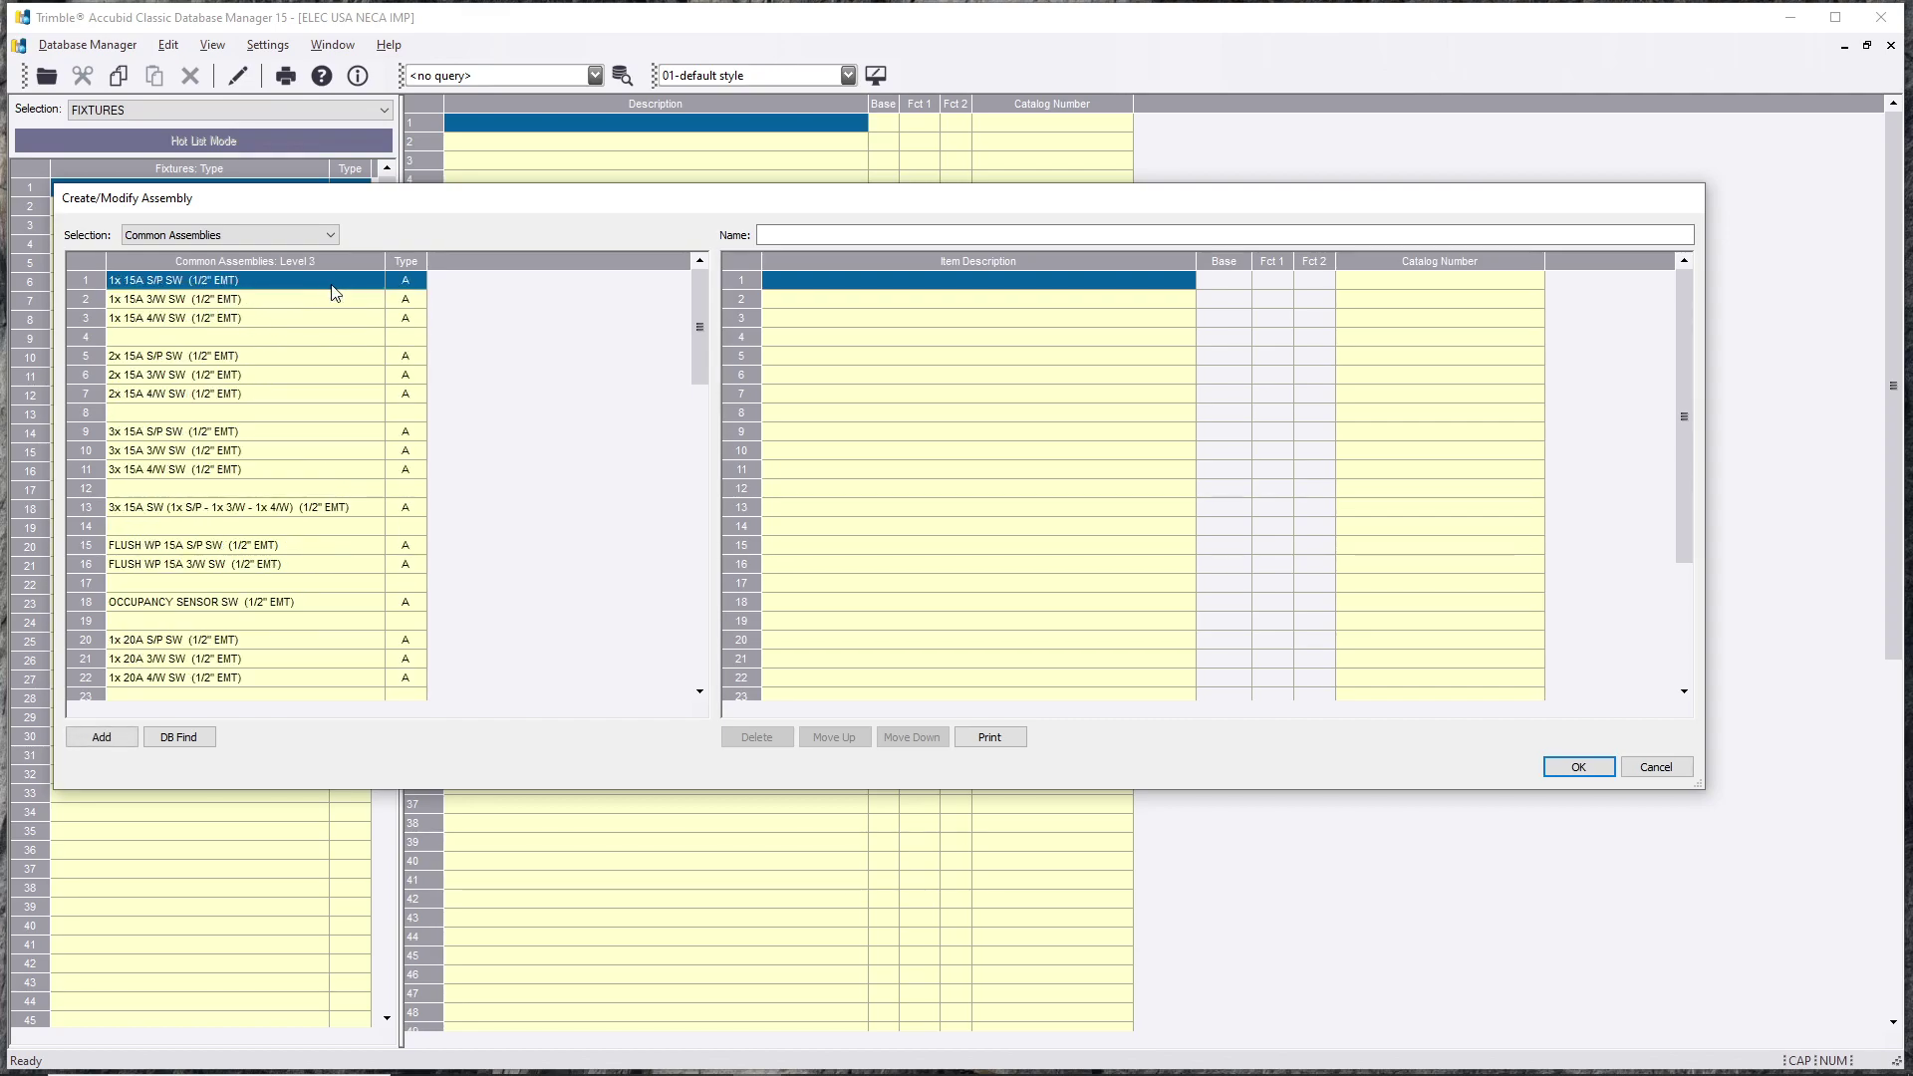
{"action": "key", "text": "BackSpace"}
{"action": "double_click", "coordinate": [348, 299]}
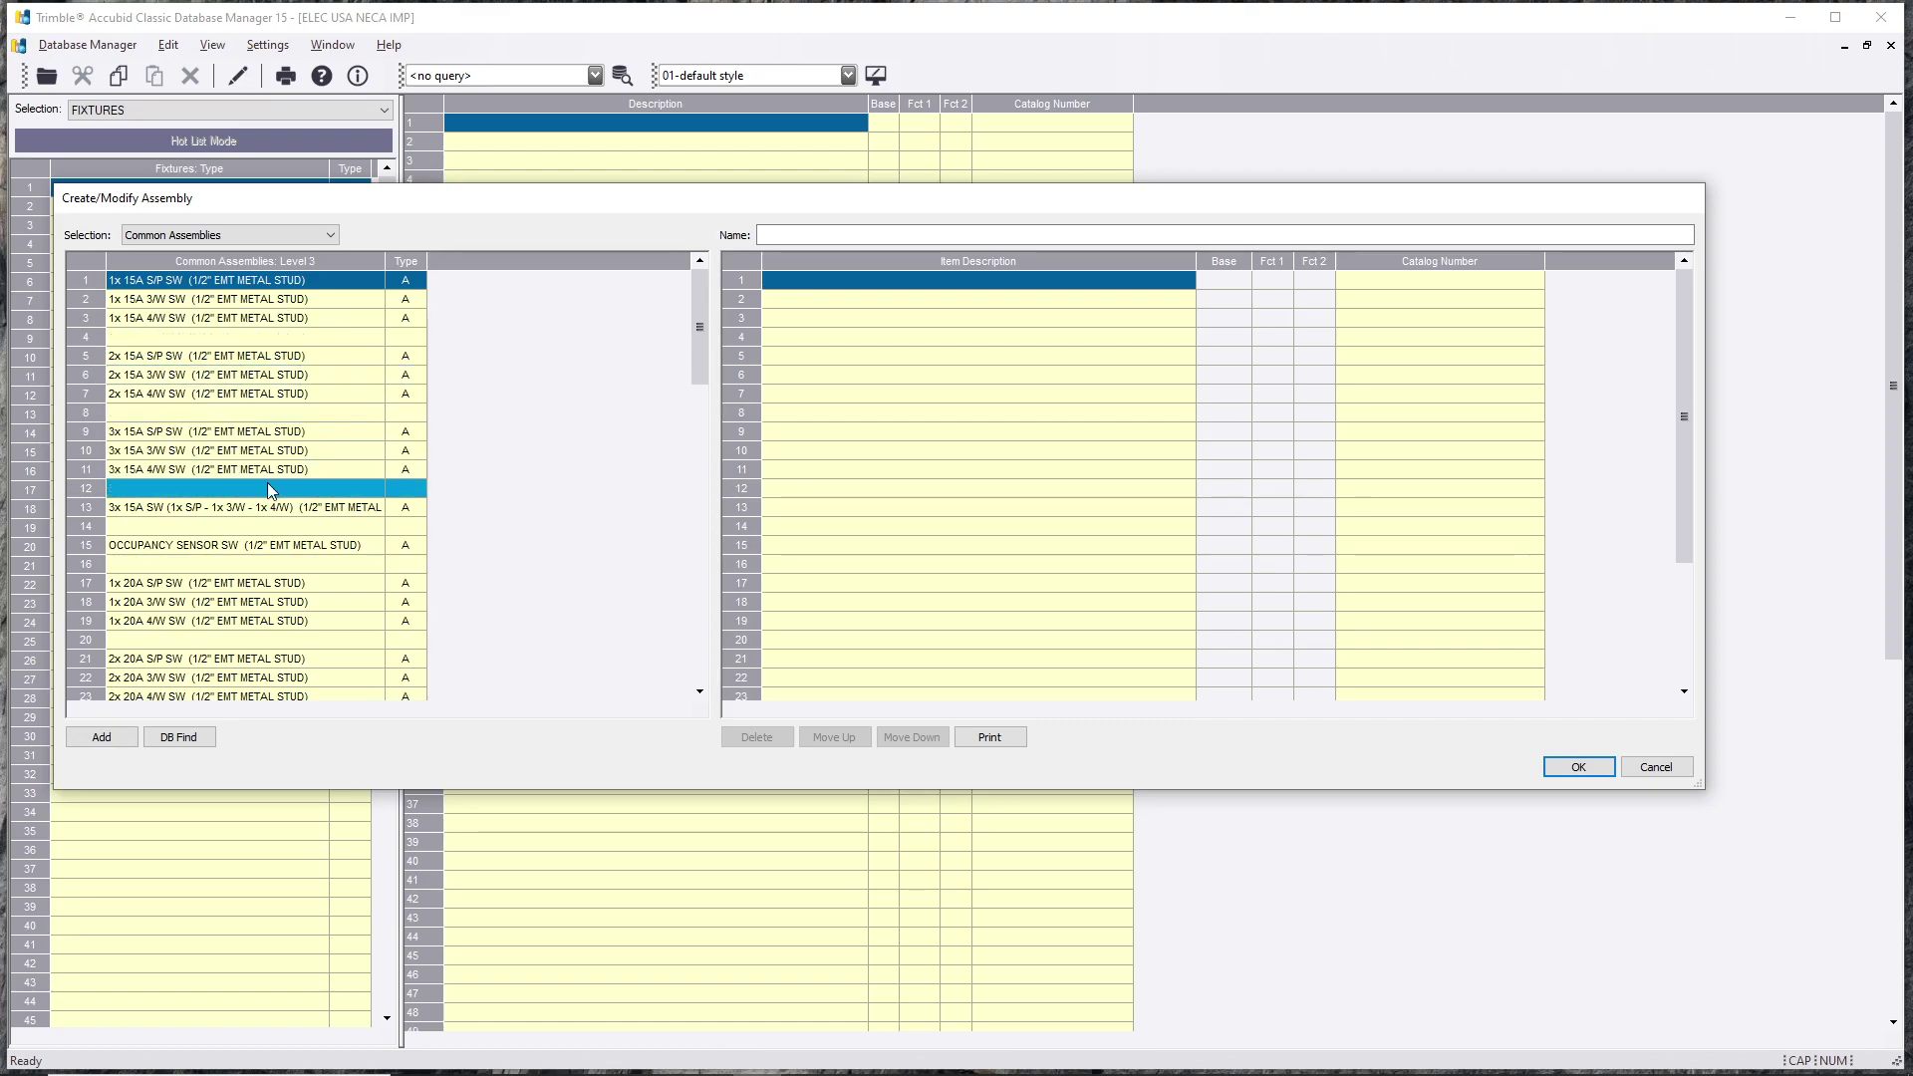
{"action": "scroll", "coordinate": [271, 490], "scroll_direction": "down", "scroll_amount": 3}
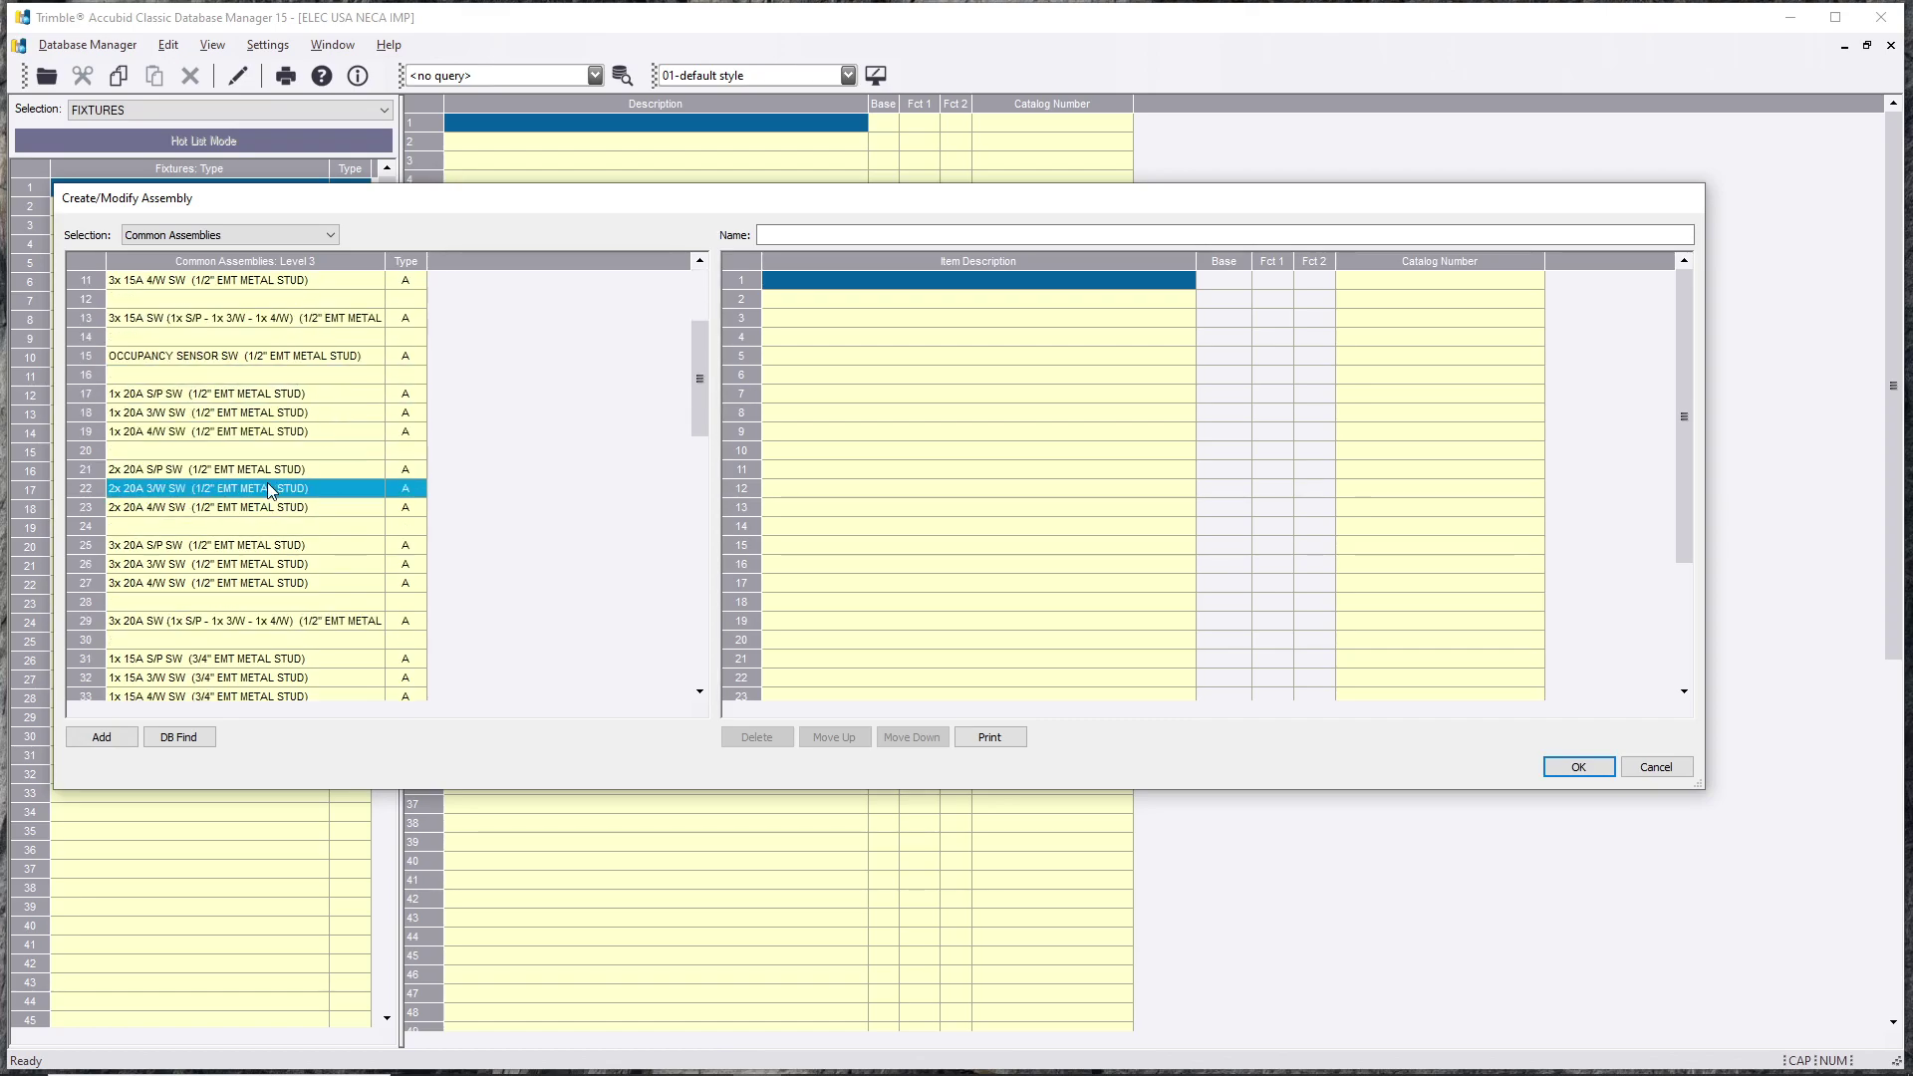
{"action": "scroll", "coordinate": [295, 490], "scroll_direction": "down", "scroll_amount": 2}
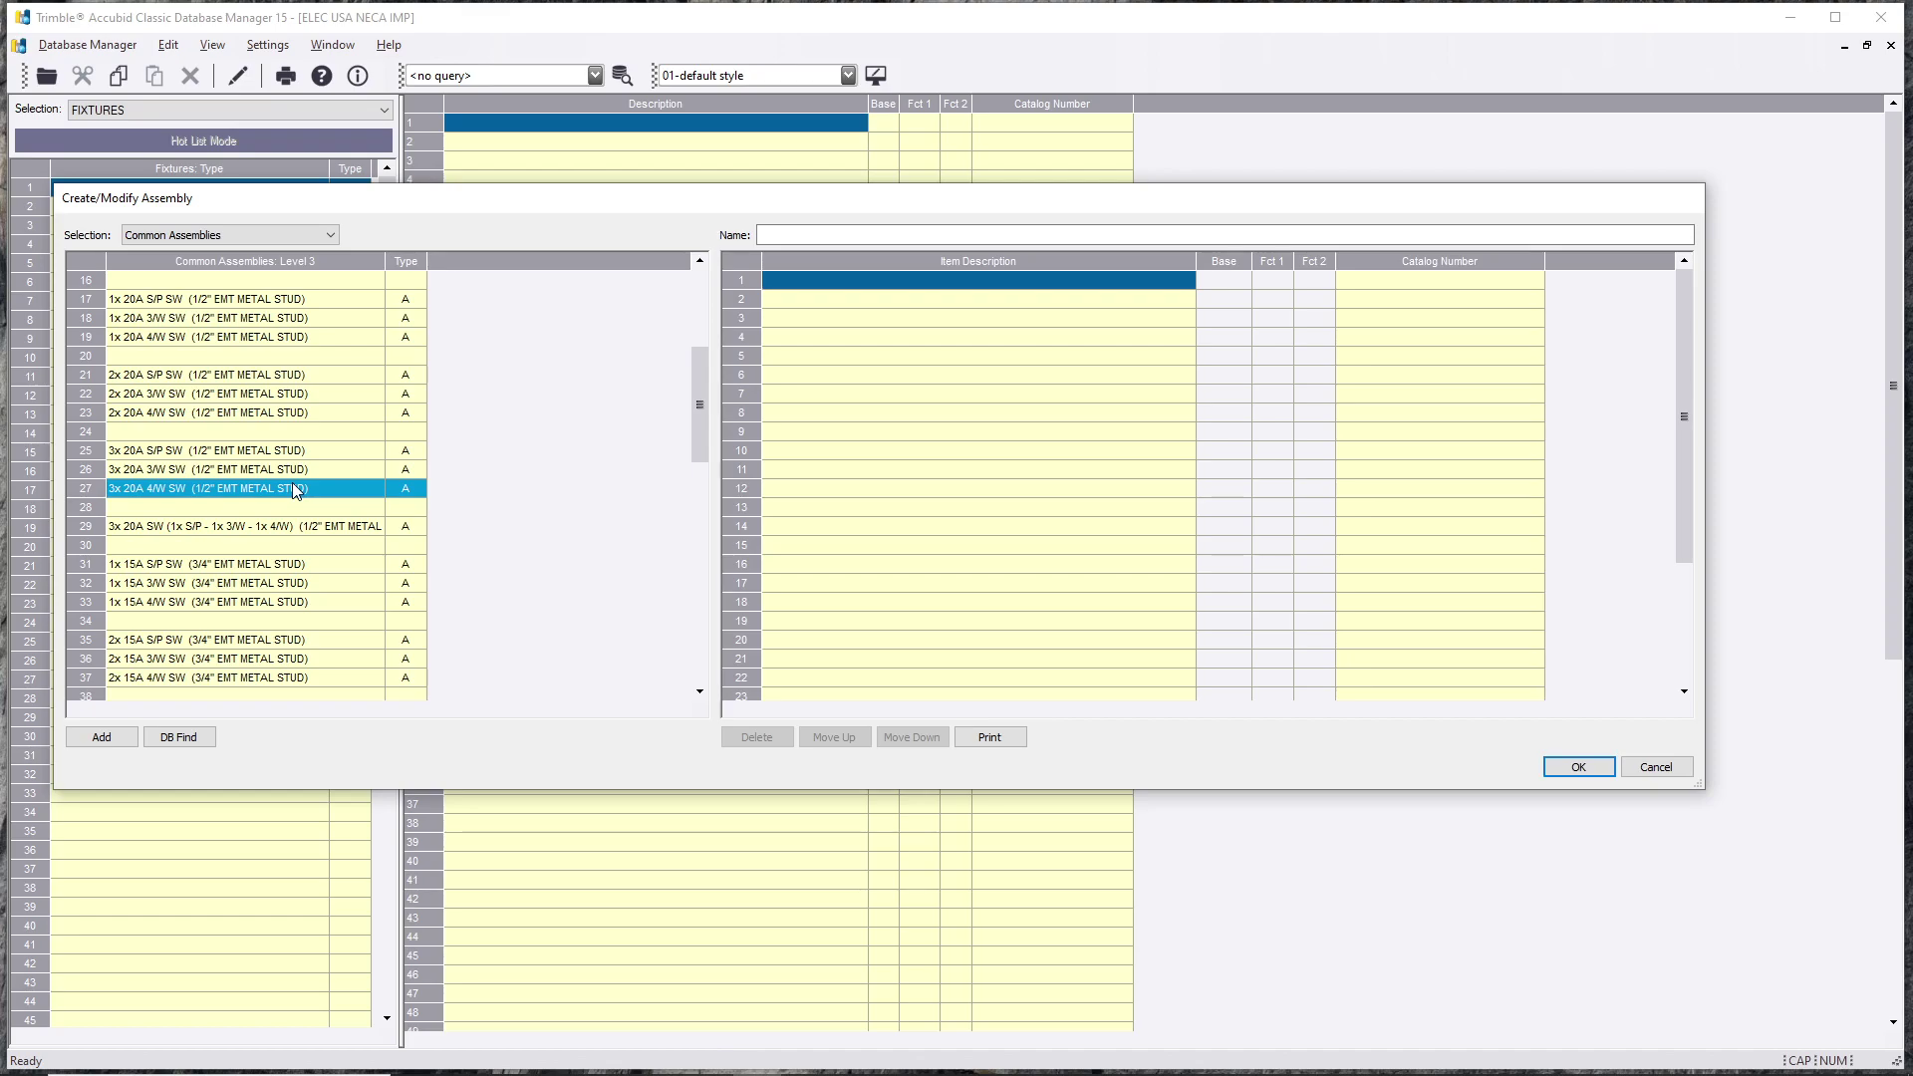
{"action": "scroll", "coordinate": [297, 488], "scroll_direction": "down", "scroll_amount": 2}
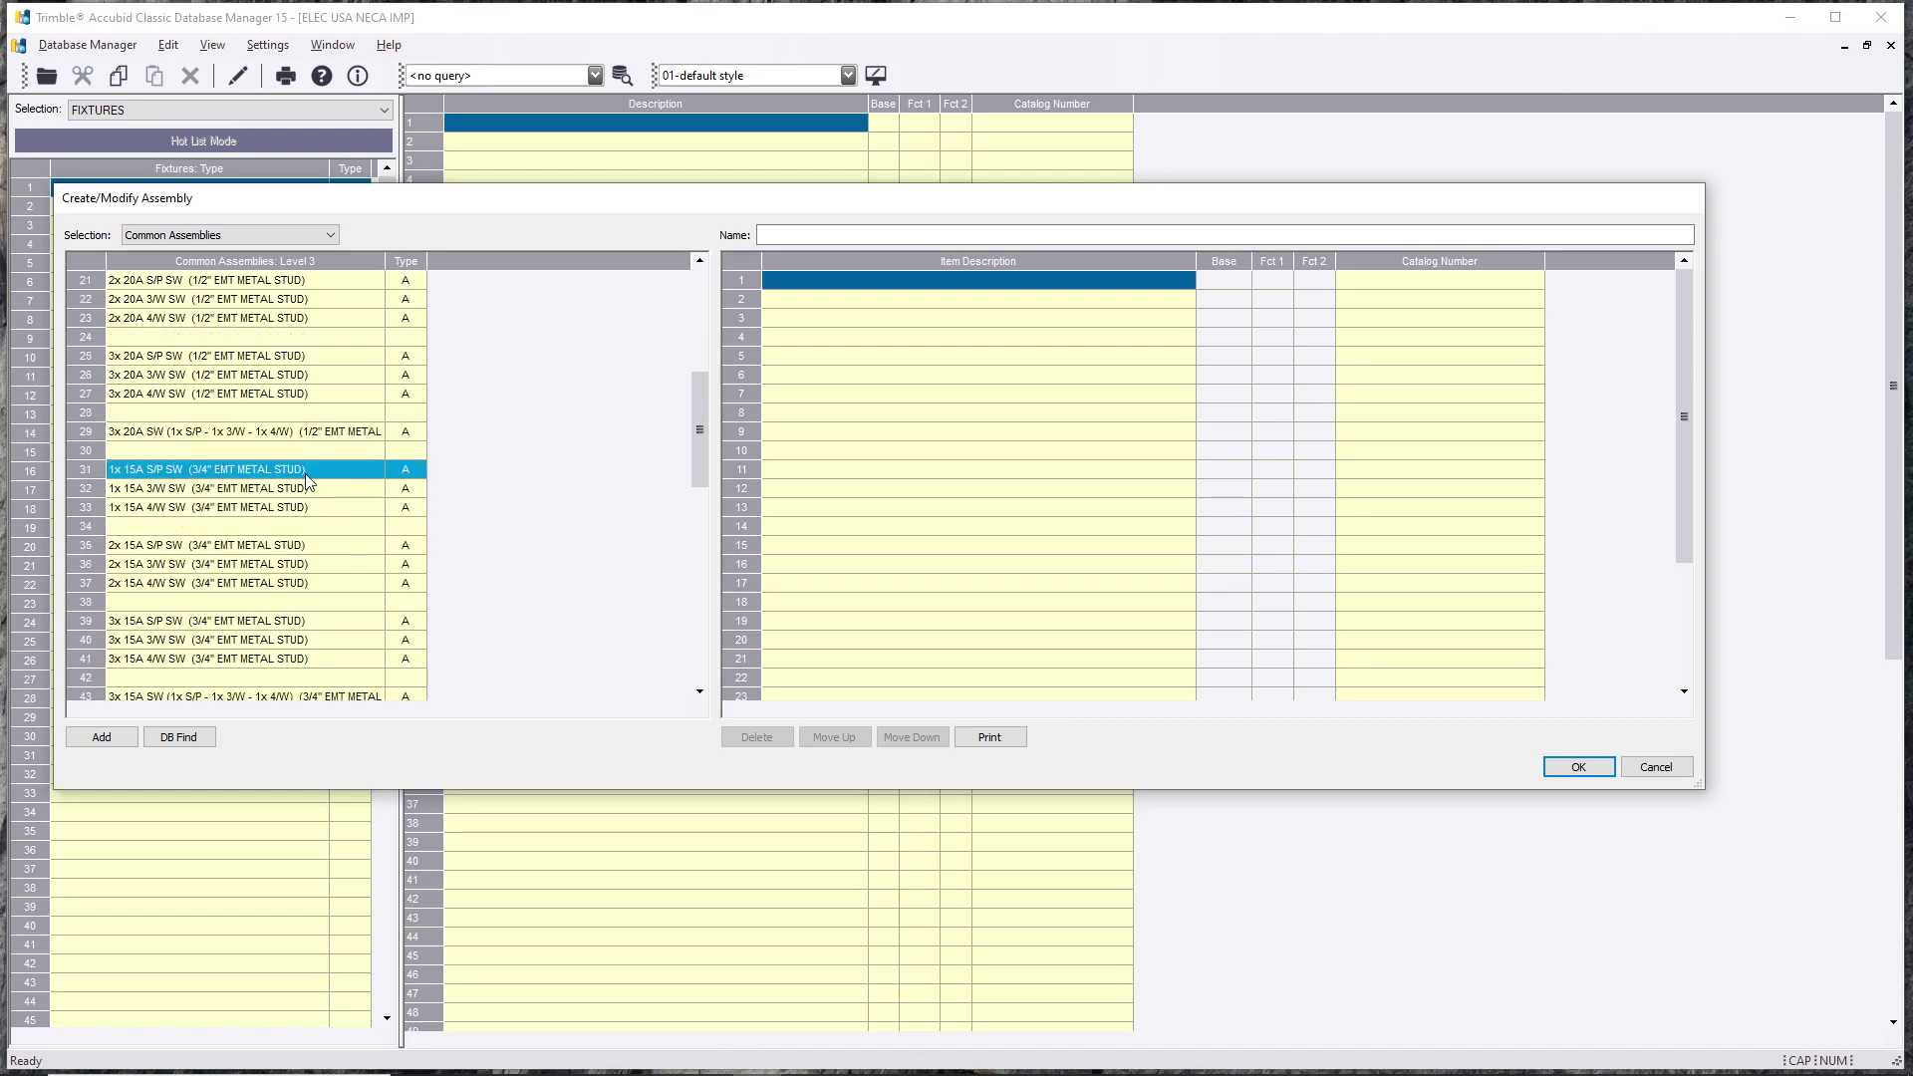
{"action": "double_click", "coordinate": [149, 472]}
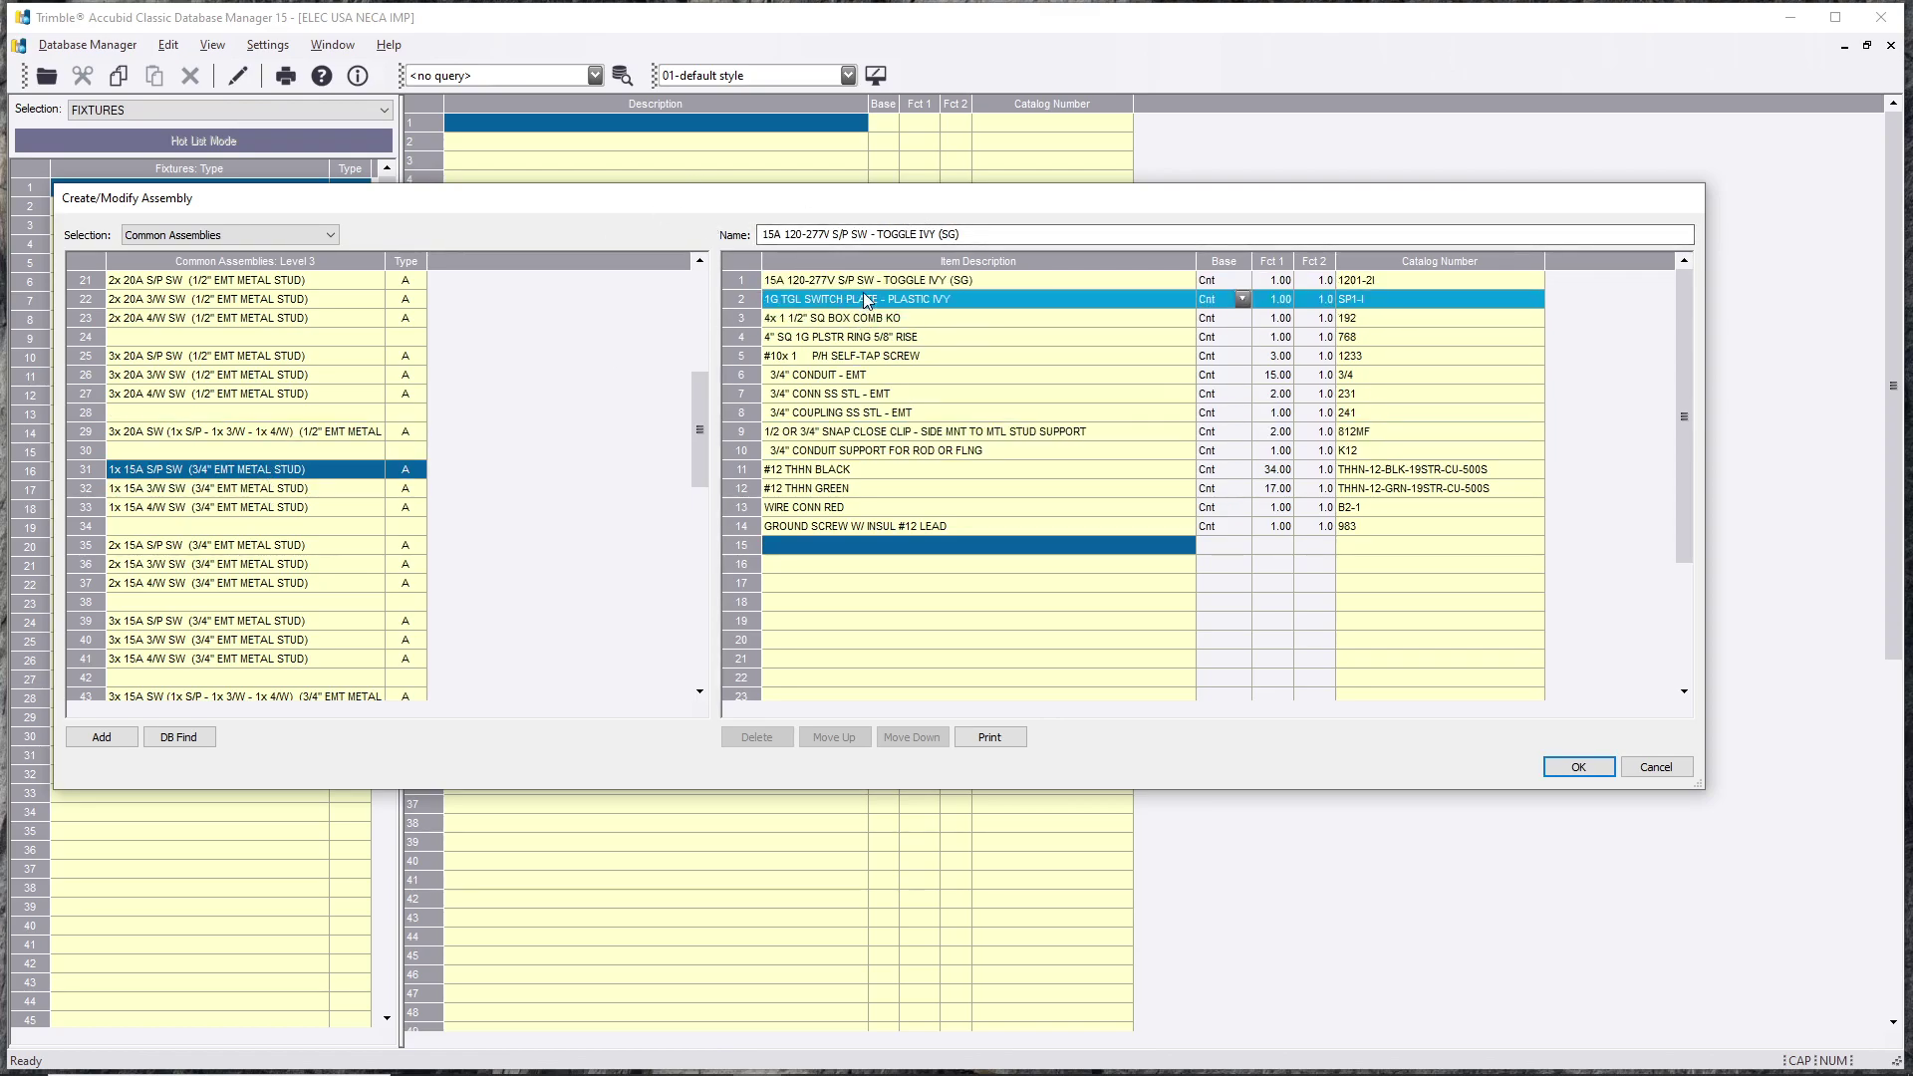
Step: Delete the toggle switch, switch plate, #12 THHN black and green wires, red wire connector and ground screw from the assembly
{"action": "left_click_drag", "start_coordinate": [745, 282], "coordinate": [745, 294]}
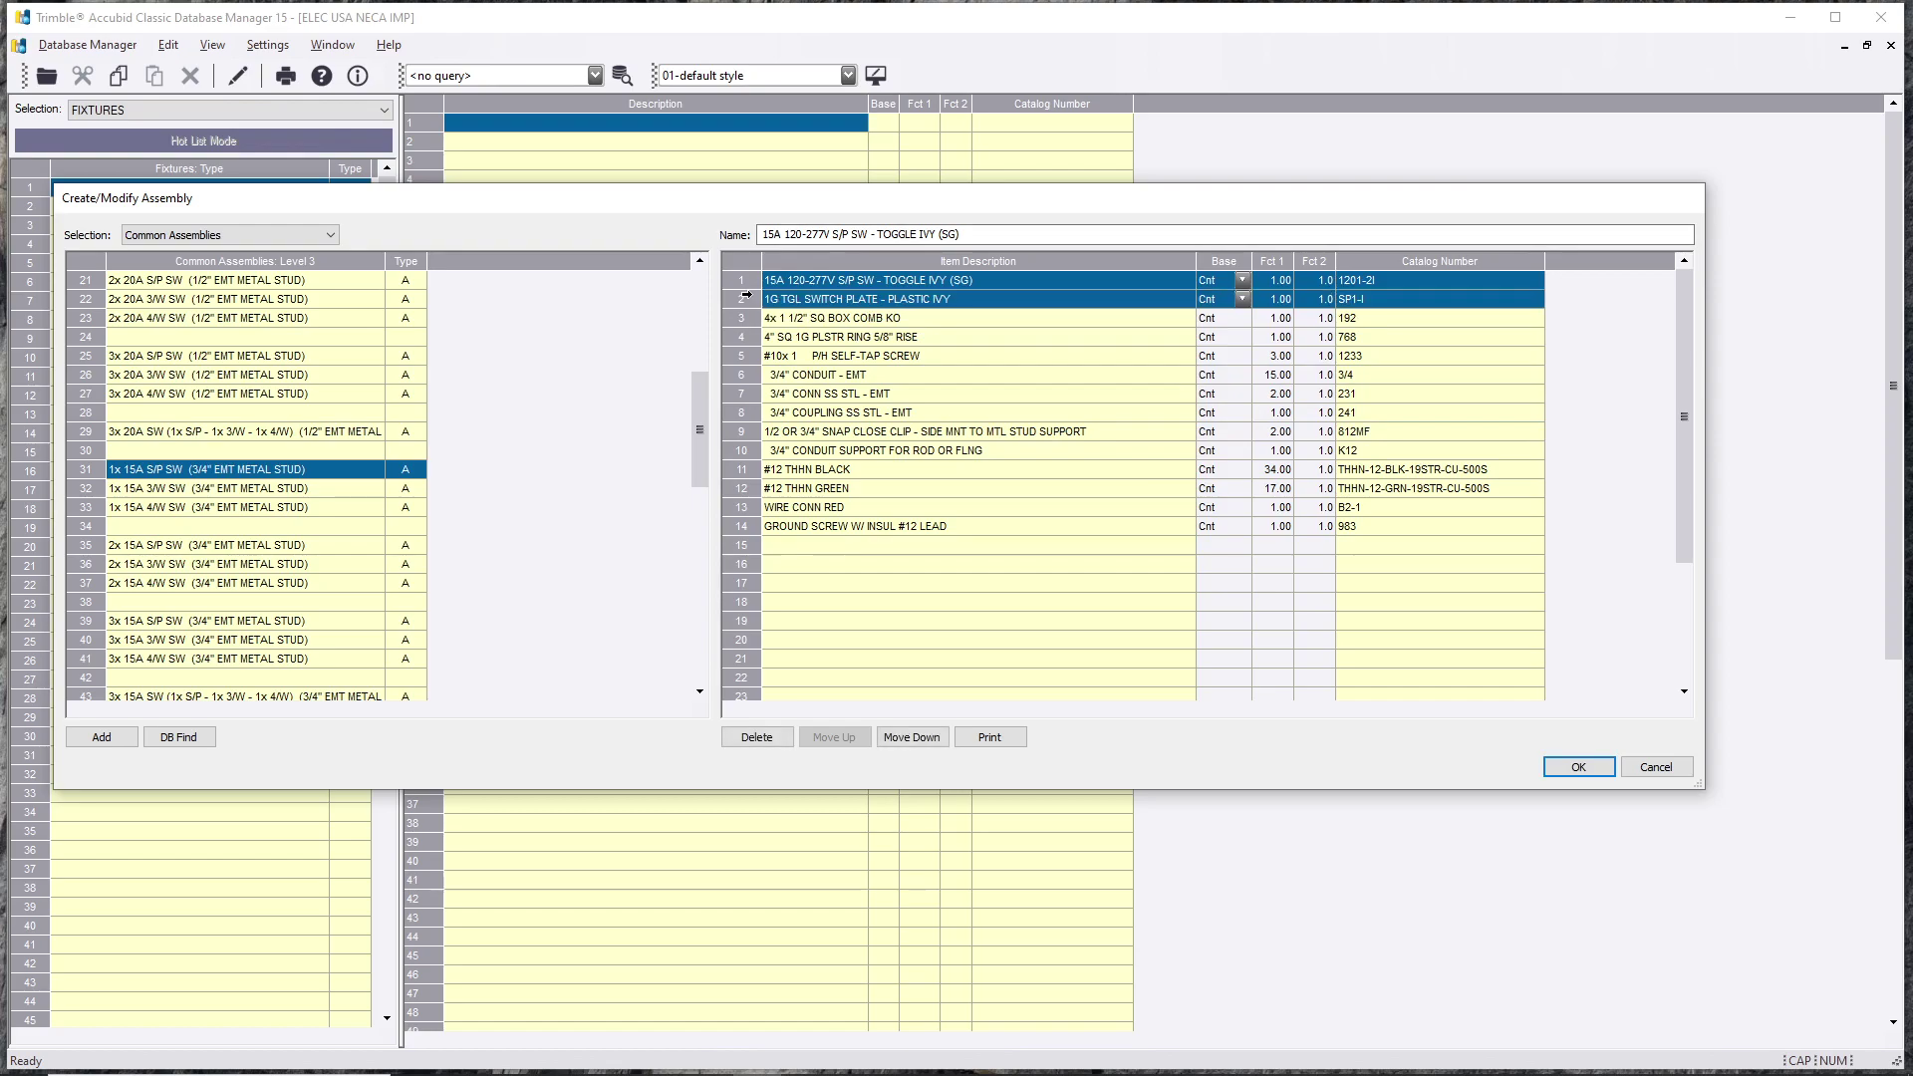
{"action": "left_click", "coordinate": [757, 742]}
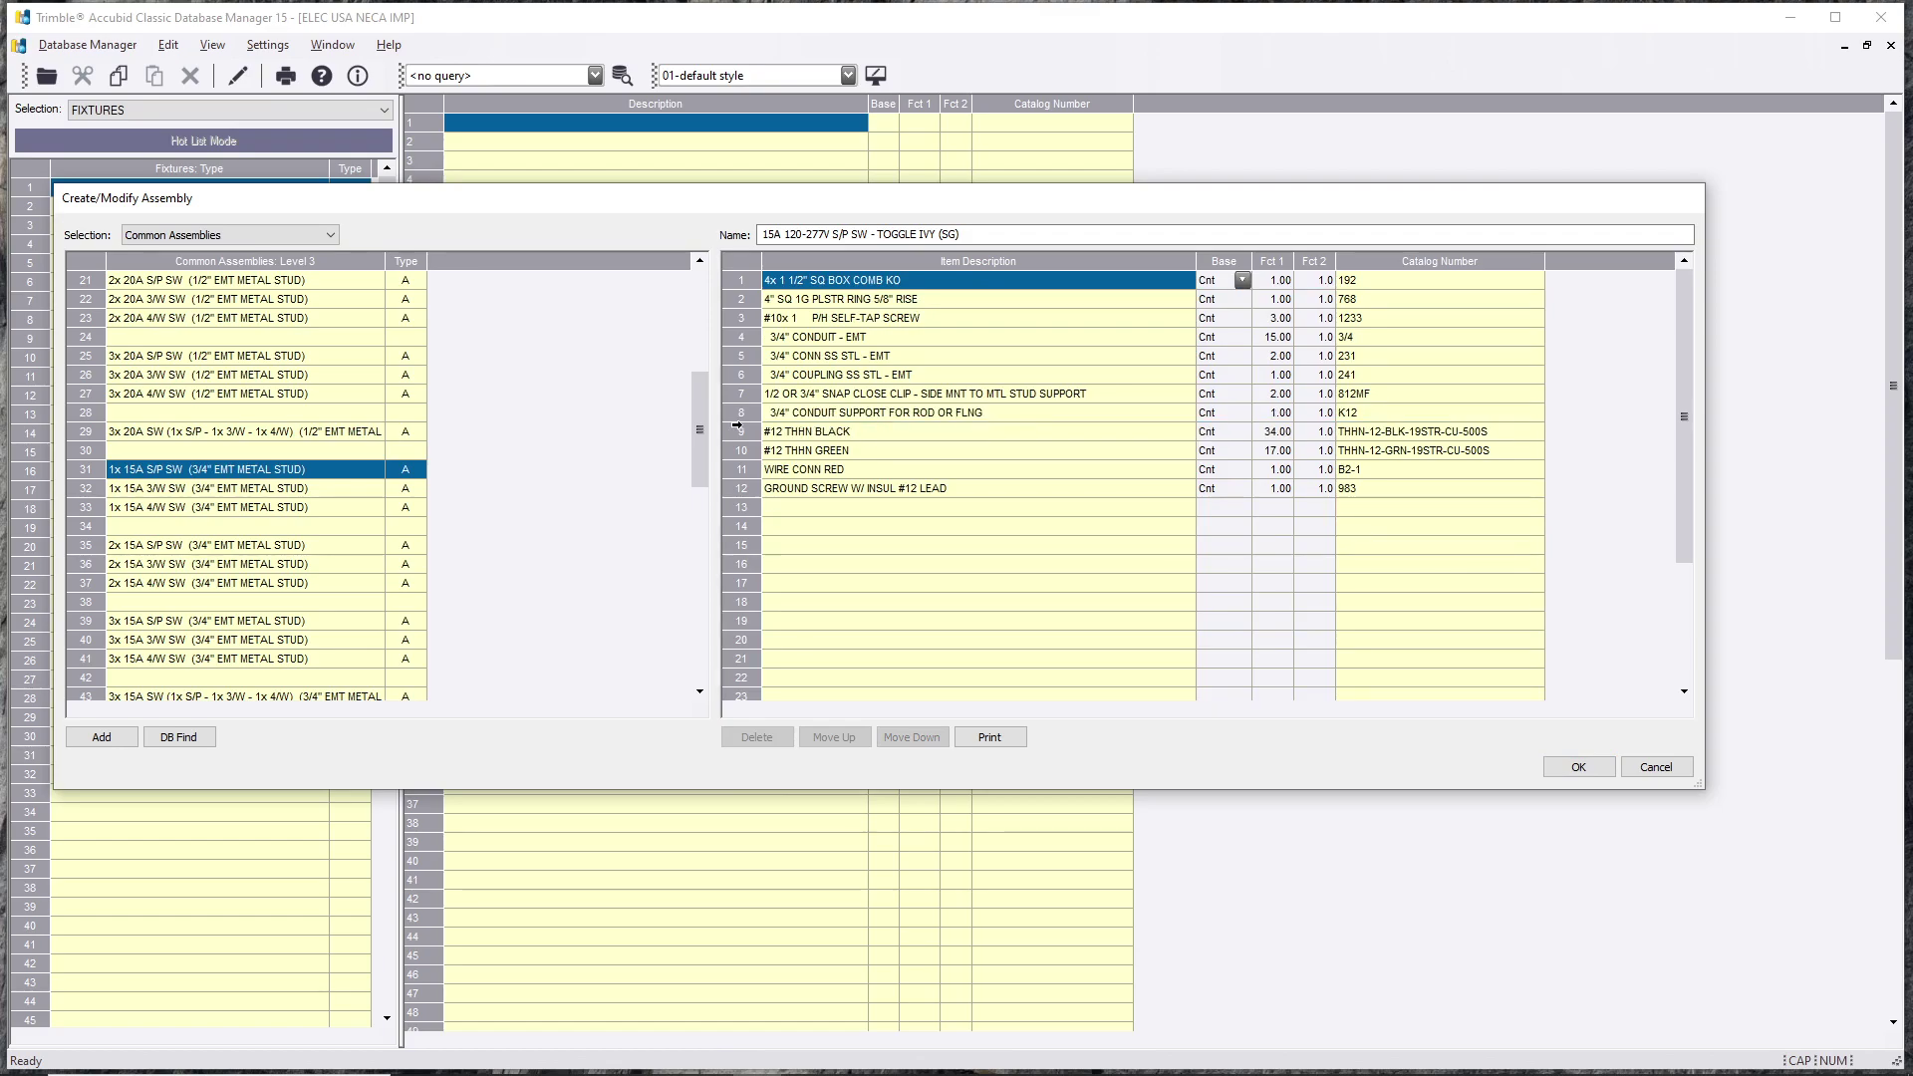
{"action": "left_click_drag", "start_coordinate": [737, 425], "coordinate": [741, 488]}
{"action": "left_click", "coordinate": [782, 739]}
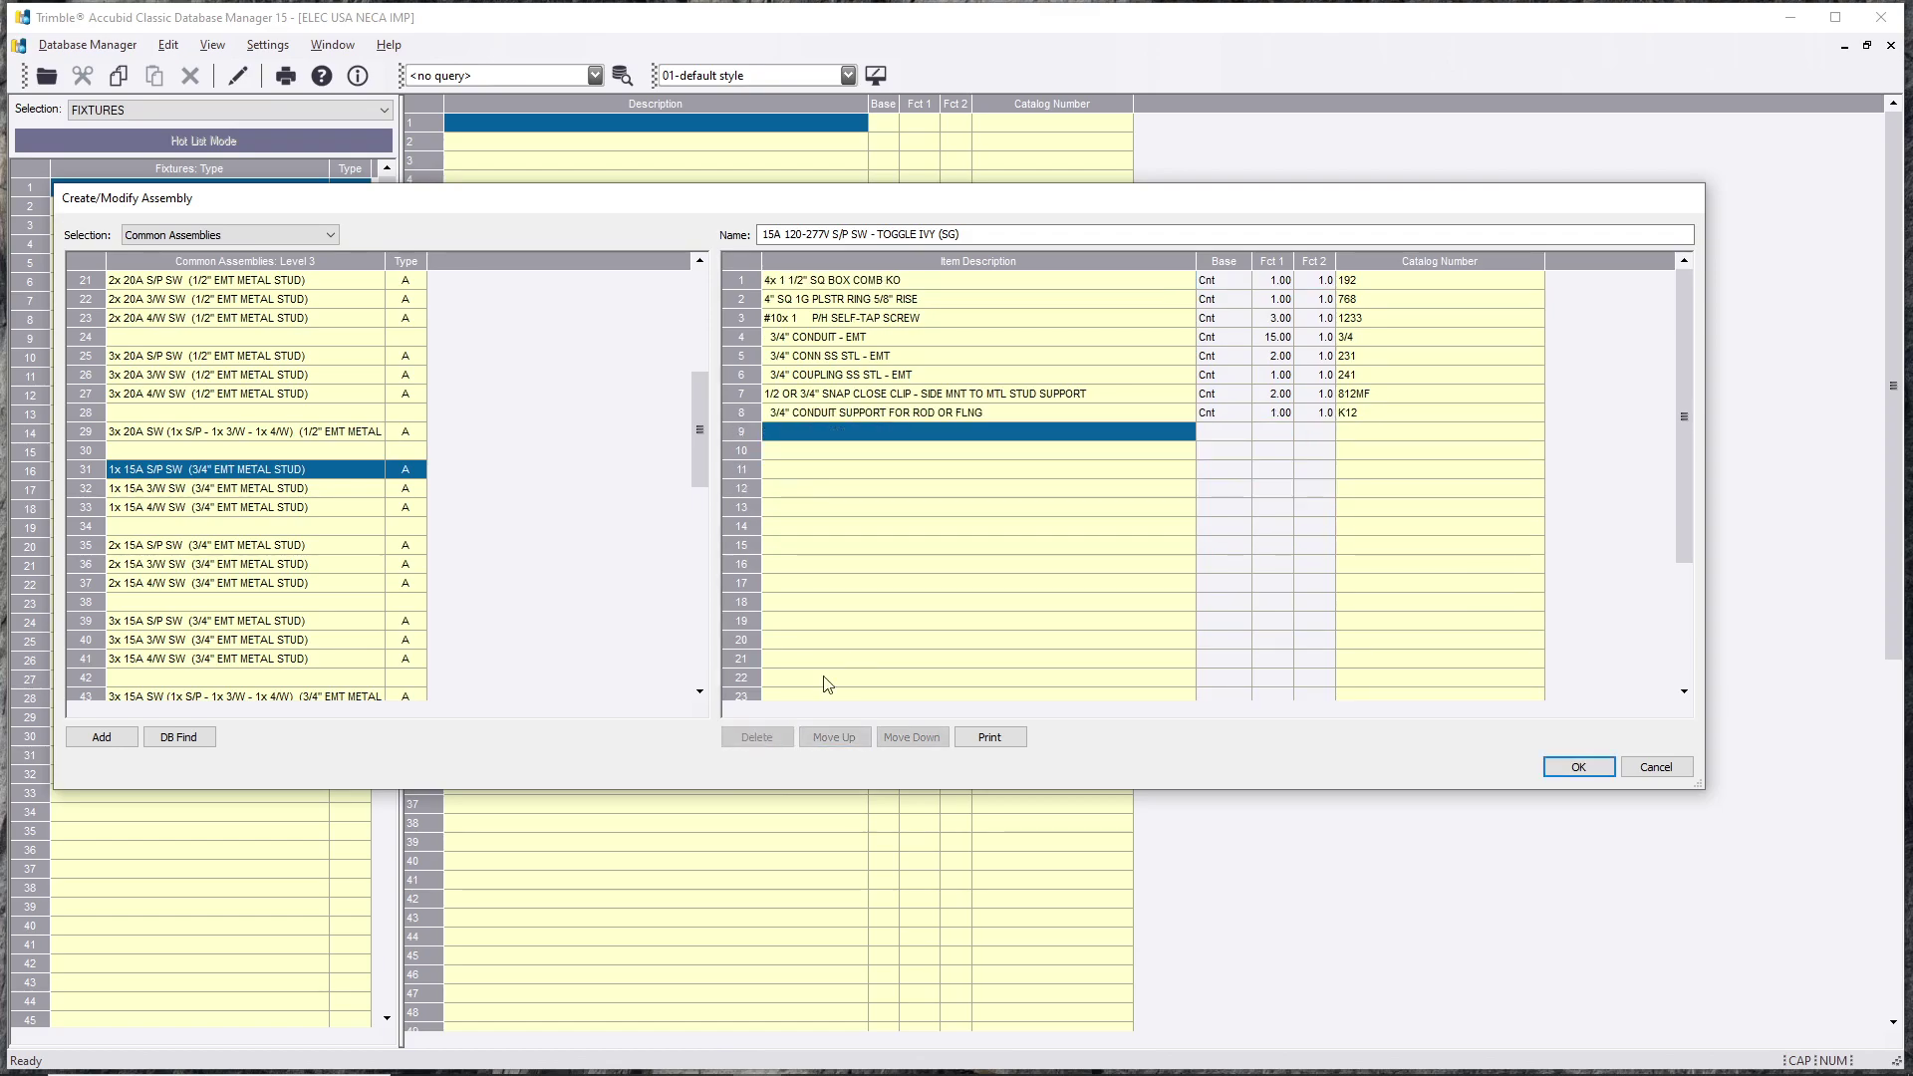
{"action": "left_click", "coordinate": [964, 559]}
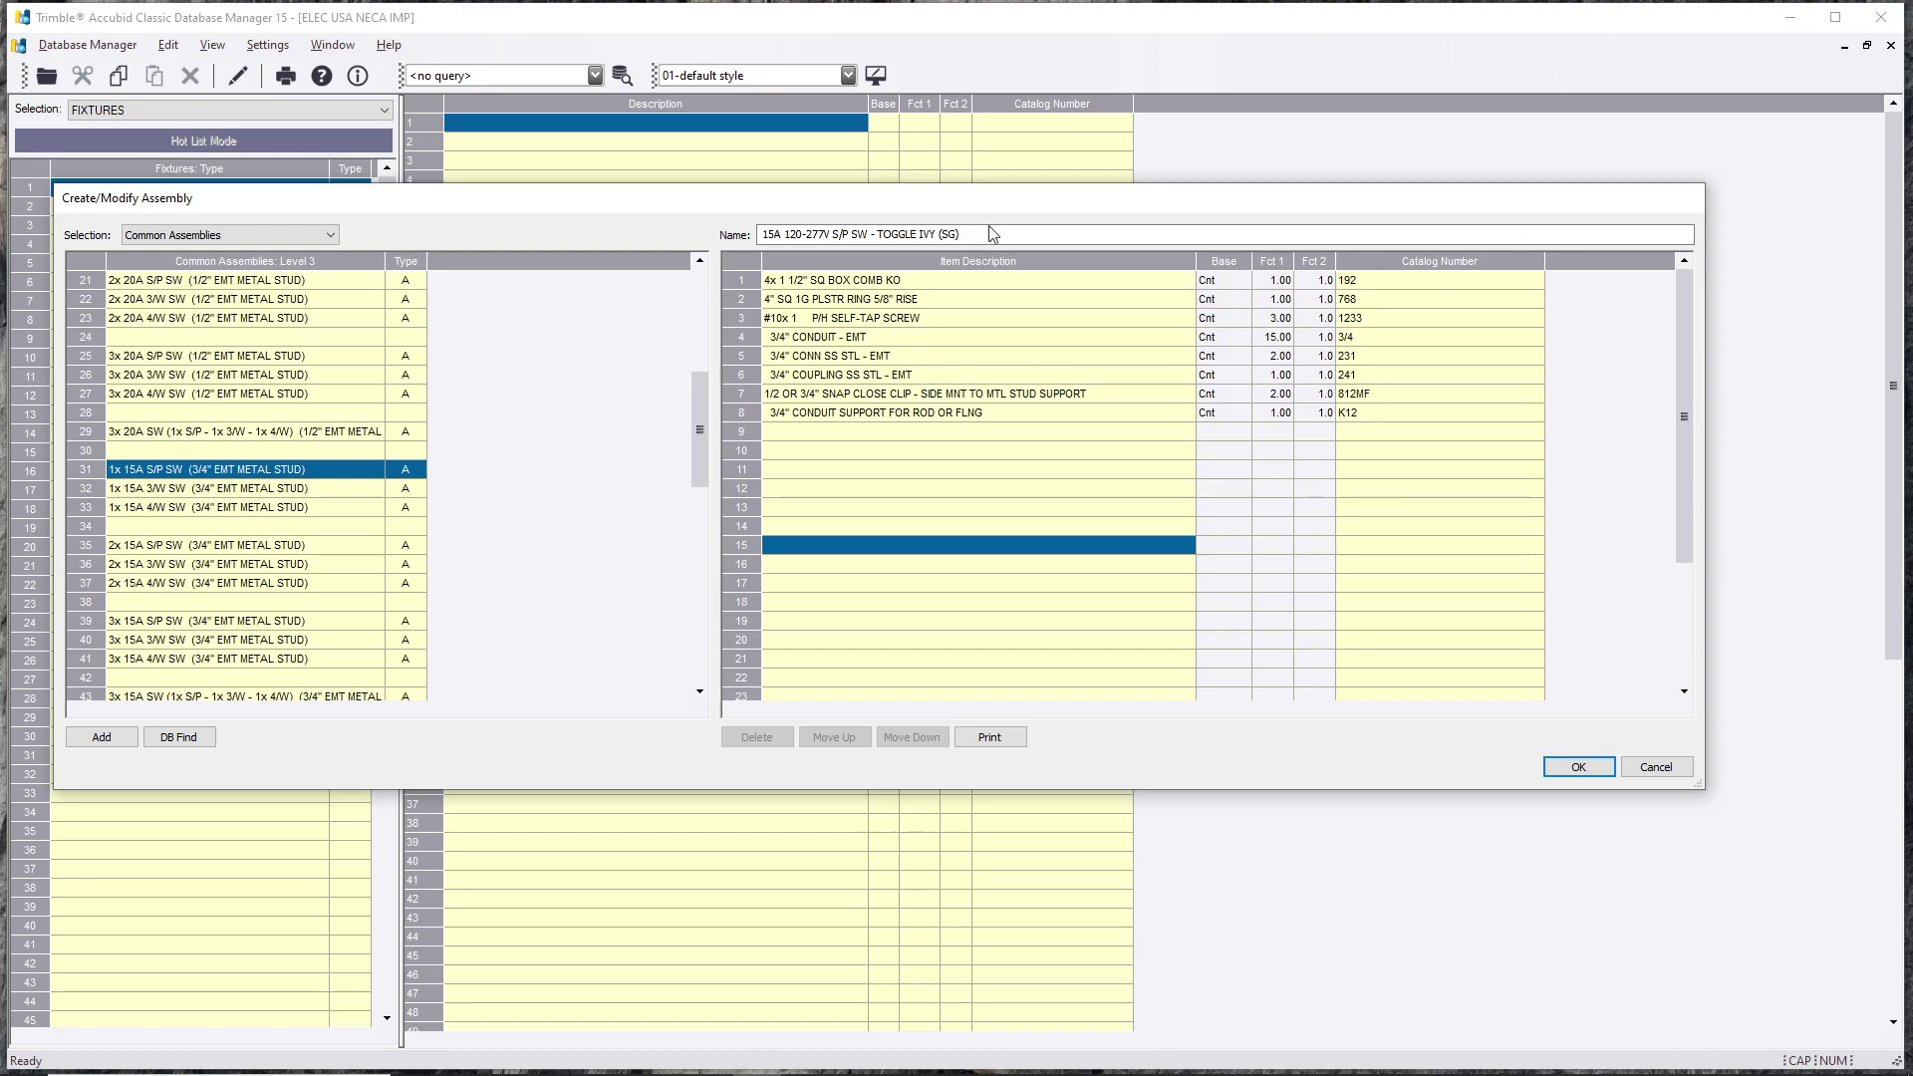
{"action": "left_click_drag", "start_coordinate": [999, 202], "coordinate": [1025, 263]}
{"action": "left_click", "coordinate": [967, 355]}
{"action": "left_click", "coordinate": [971, 339]}
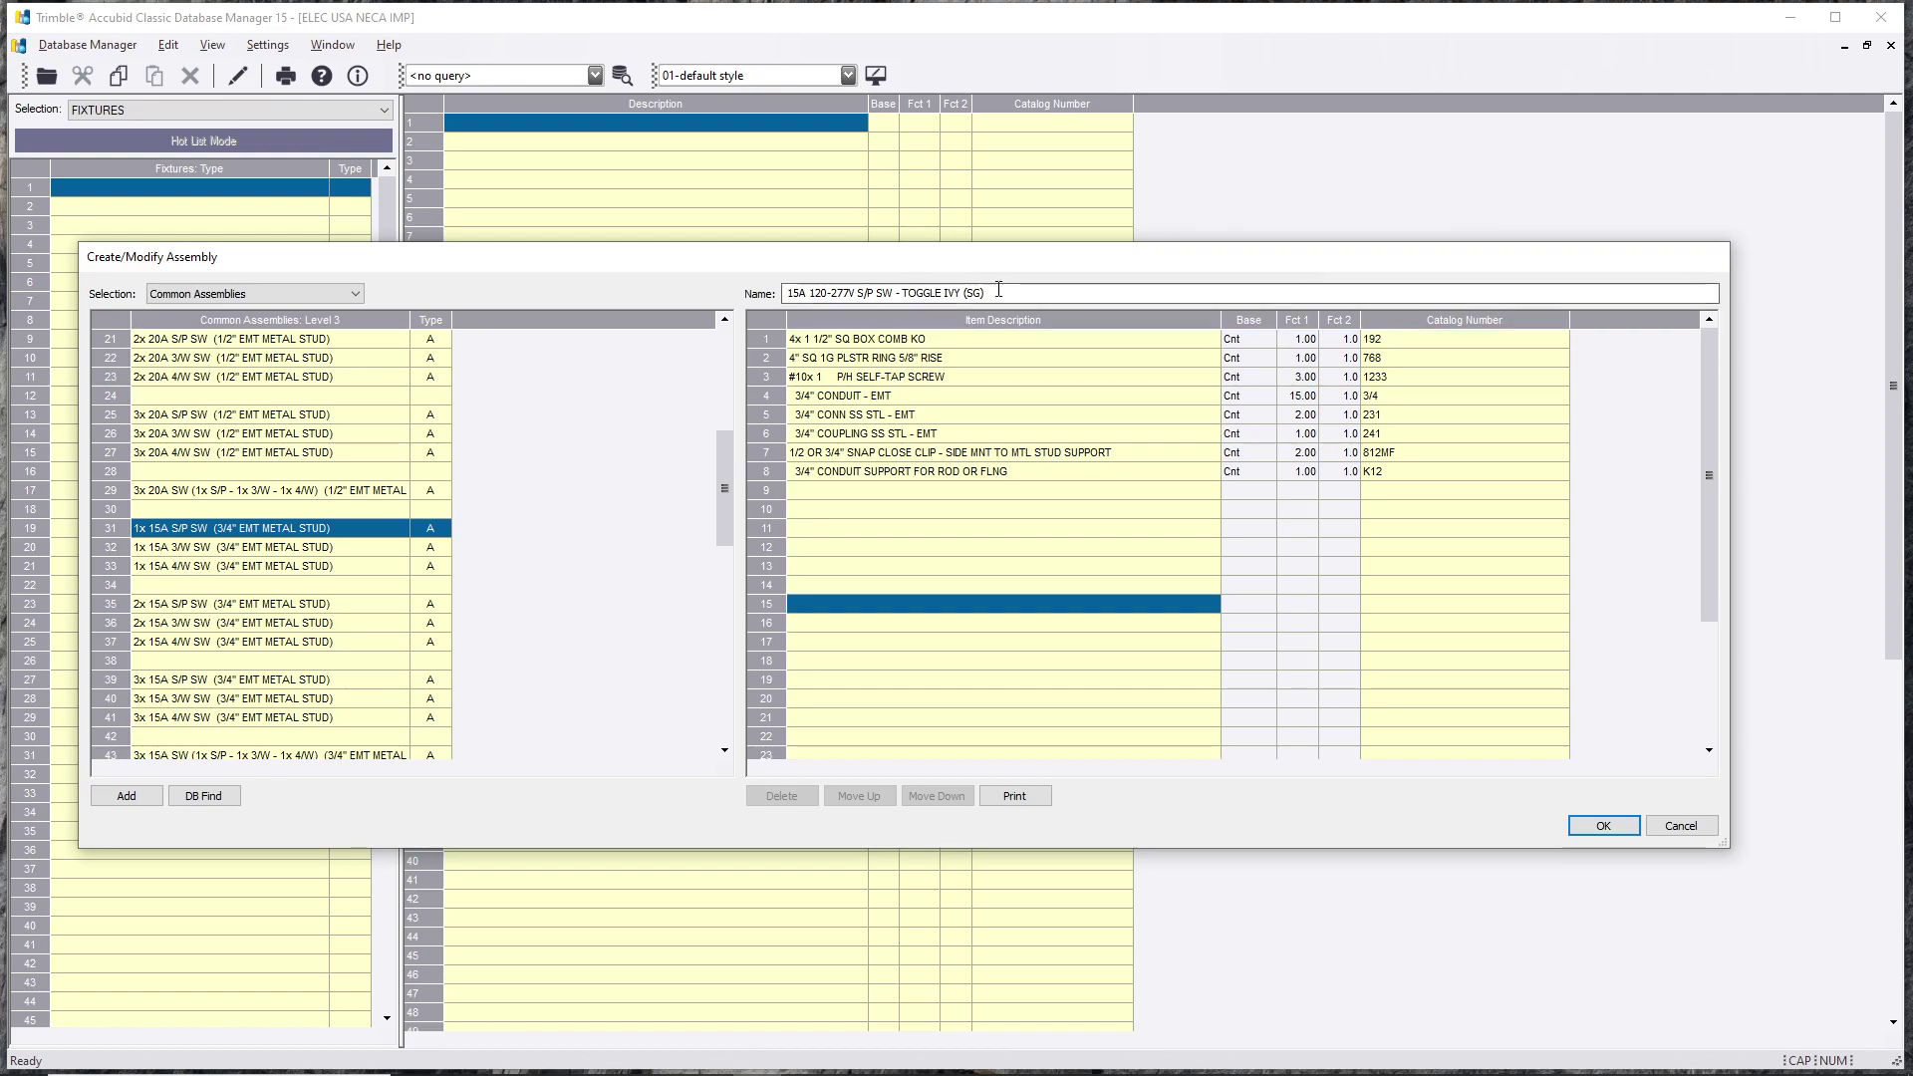
{"action": "left_click_drag", "start_coordinate": [1005, 273], "coordinate": [1020, 258]}
{"action": "left_click", "coordinate": [971, 365]}
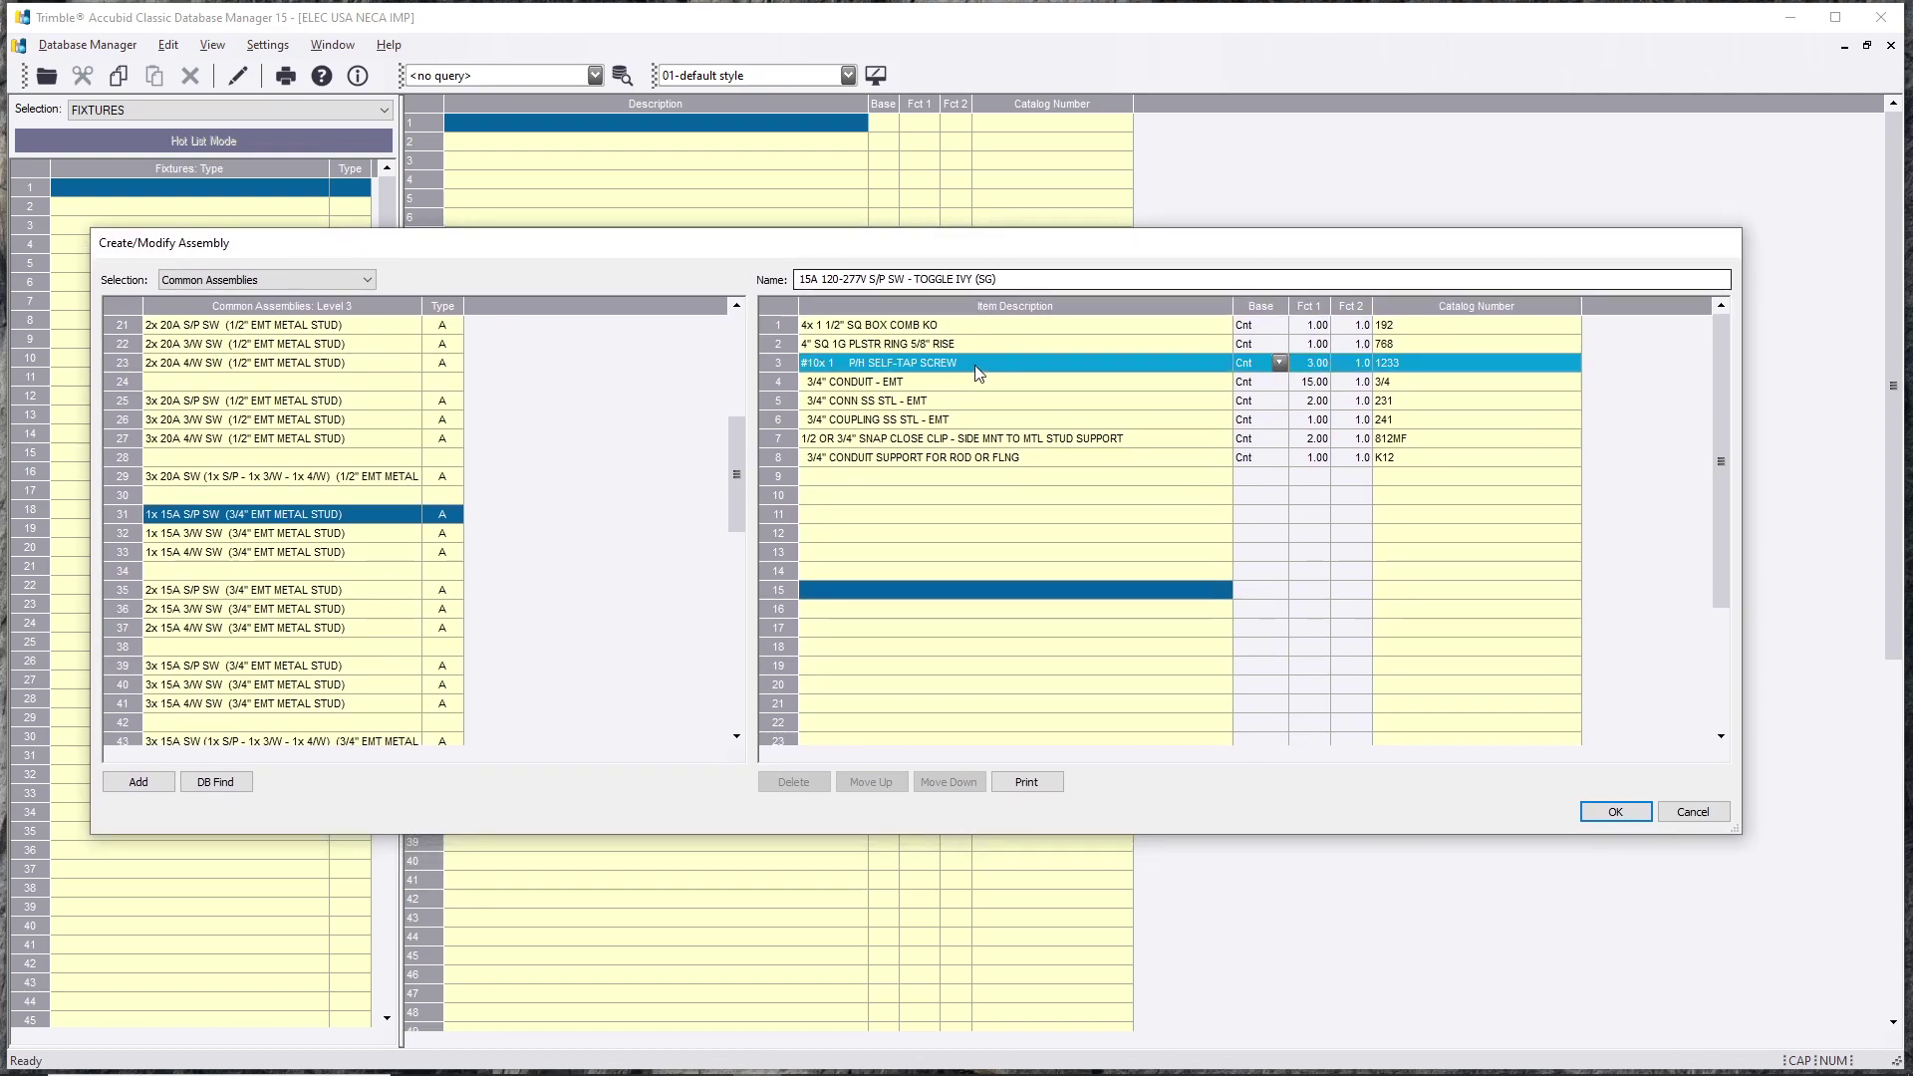
{"action": "left_click_drag", "start_coordinate": [972, 373], "coordinate": [881, 528]}
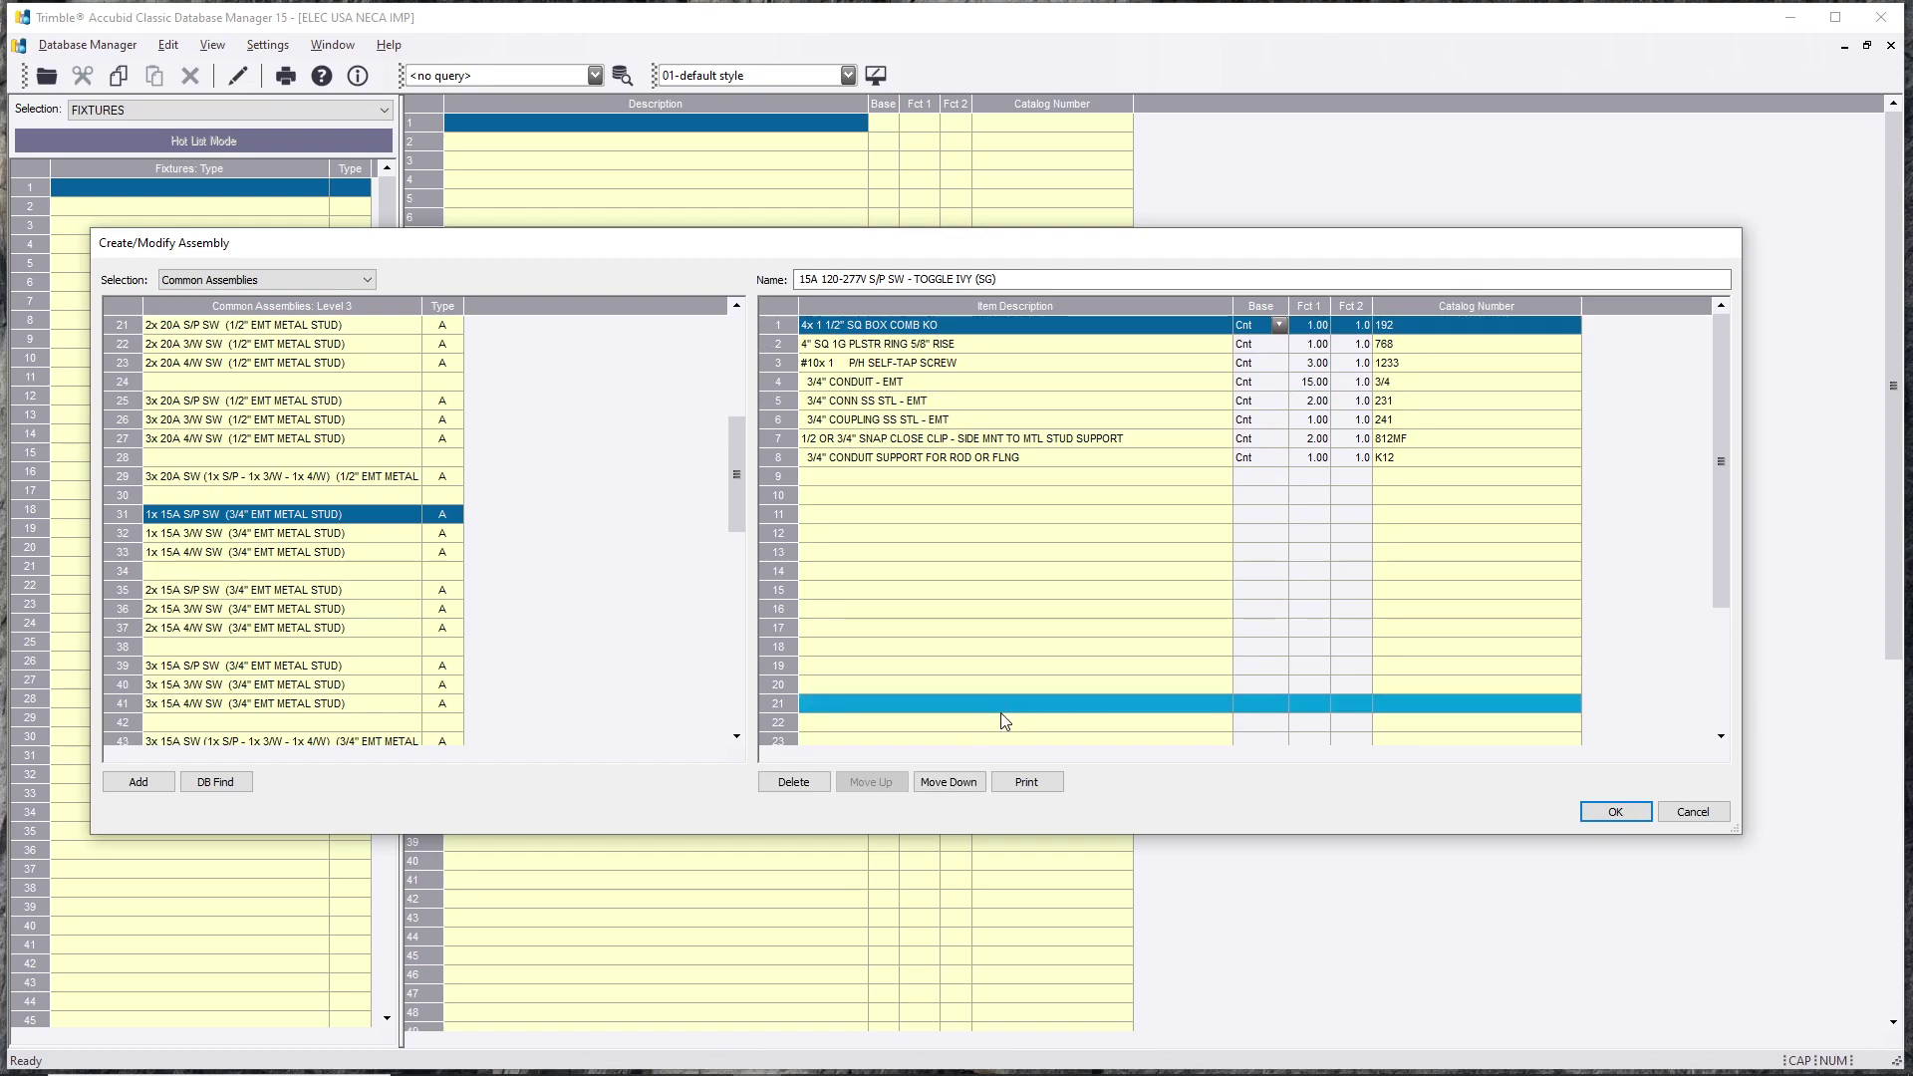
{"action": "left_click", "coordinate": [956, 456]}
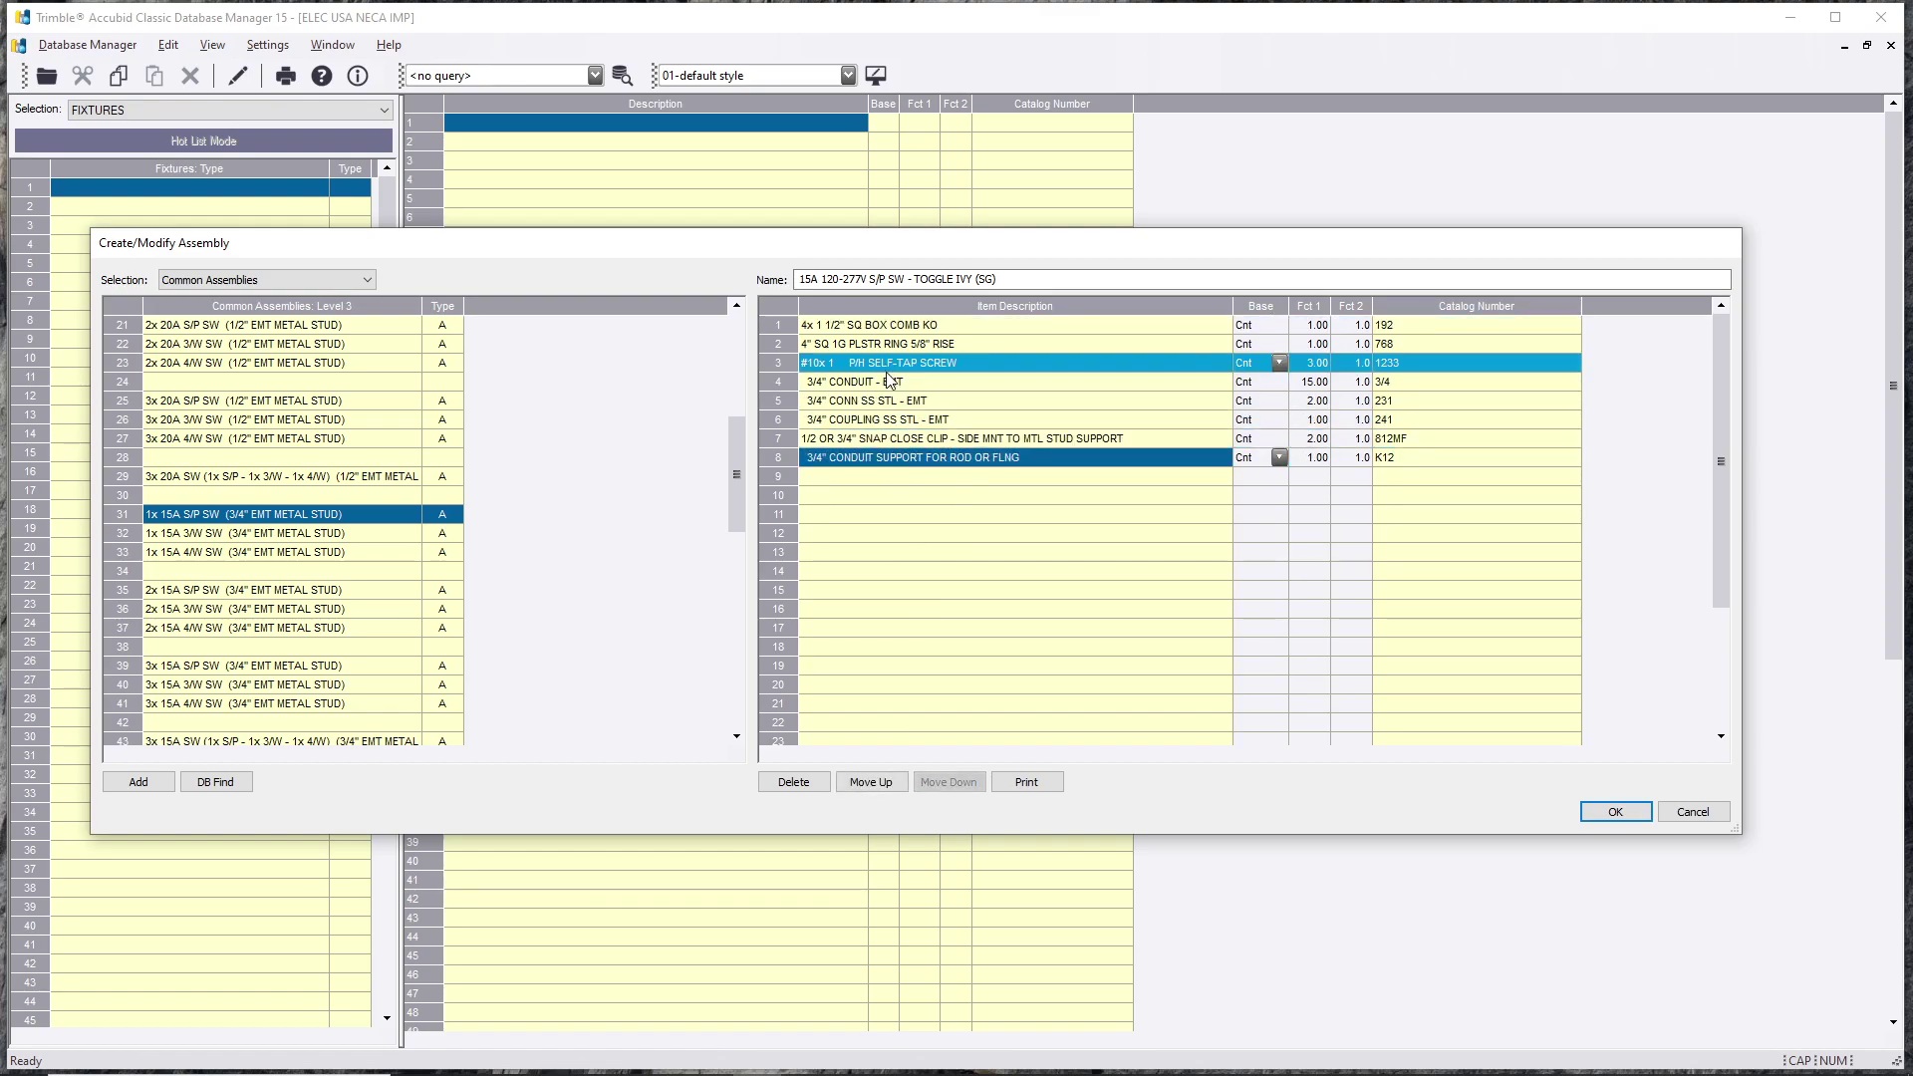
Step: Insert the nPODM item from the Item Database's low voltage switches above the 4x 1 1/2" SQ BOX COMB KO row
{"action": "left_click", "coordinate": [797, 321]}
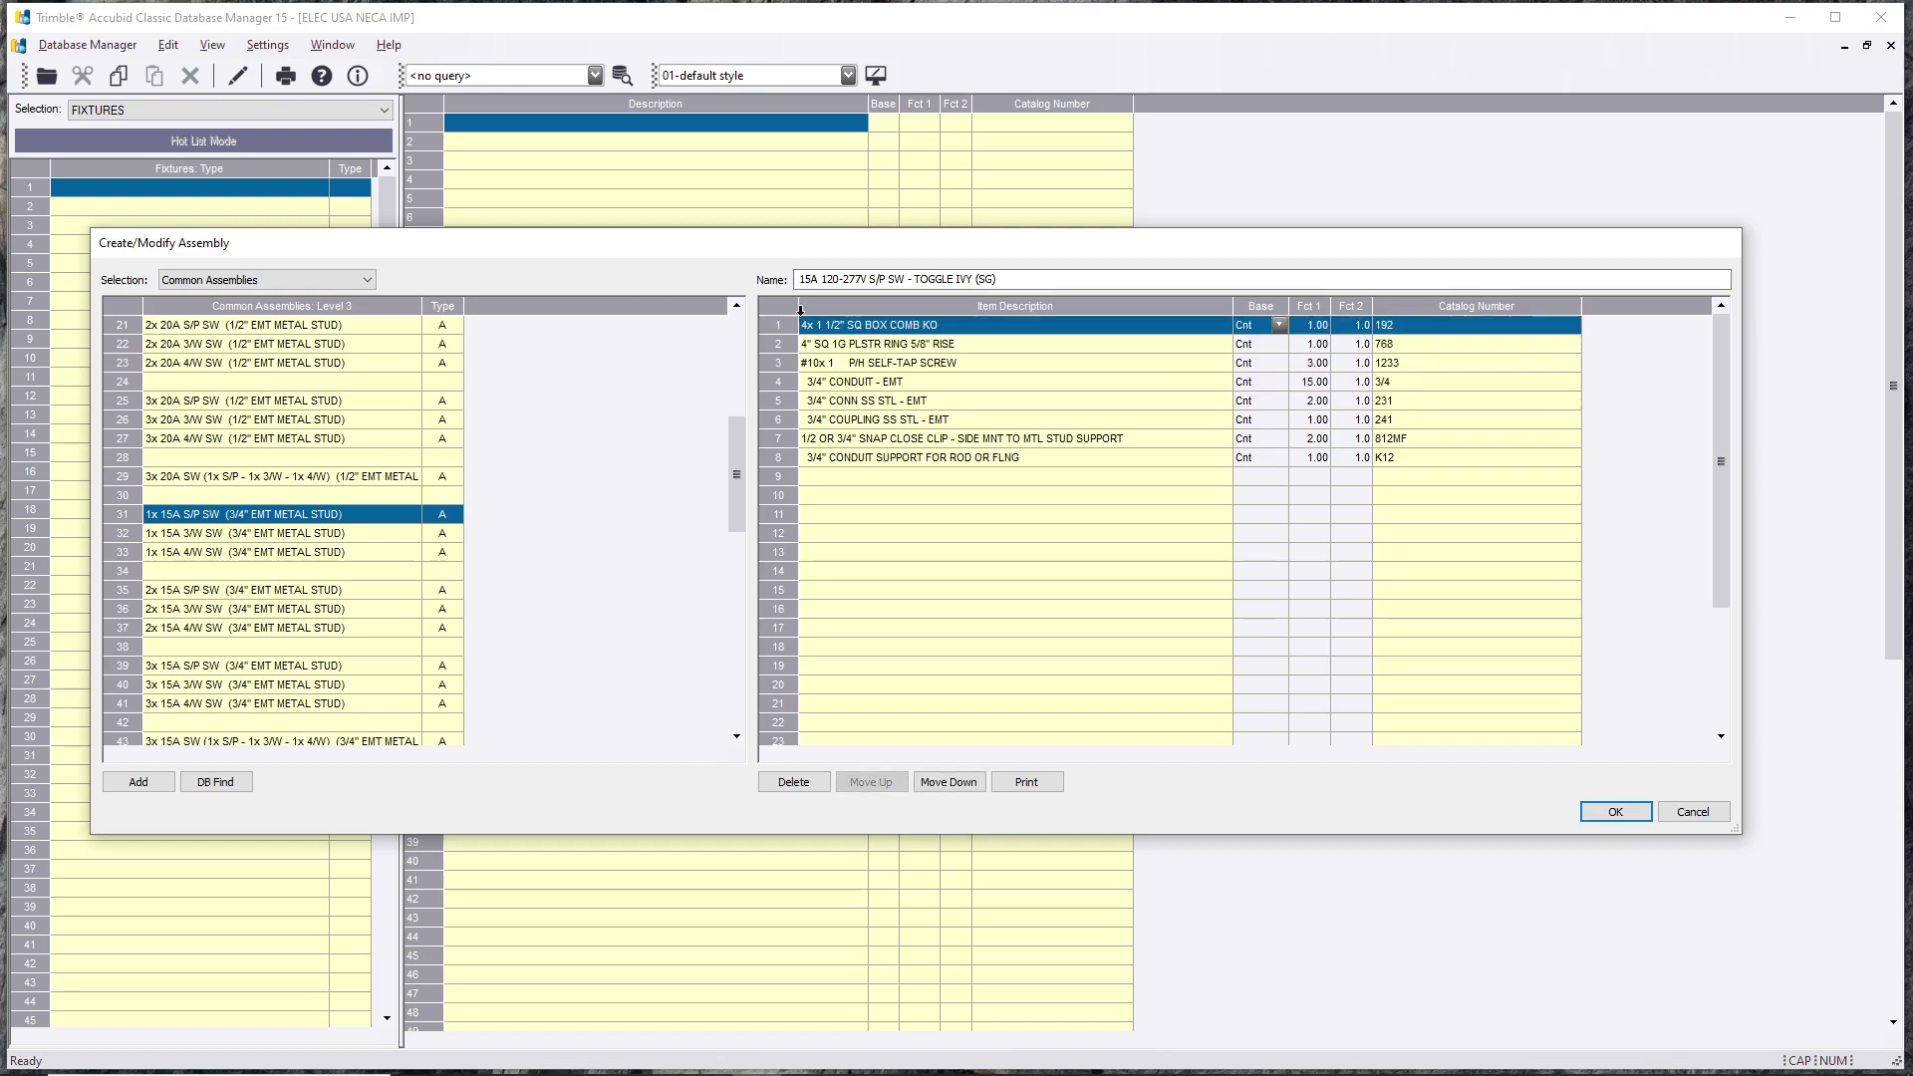
{"action": "left_click", "coordinate": [257, 277]}
{"action": "left_click", "coordinate": [249, 317]}
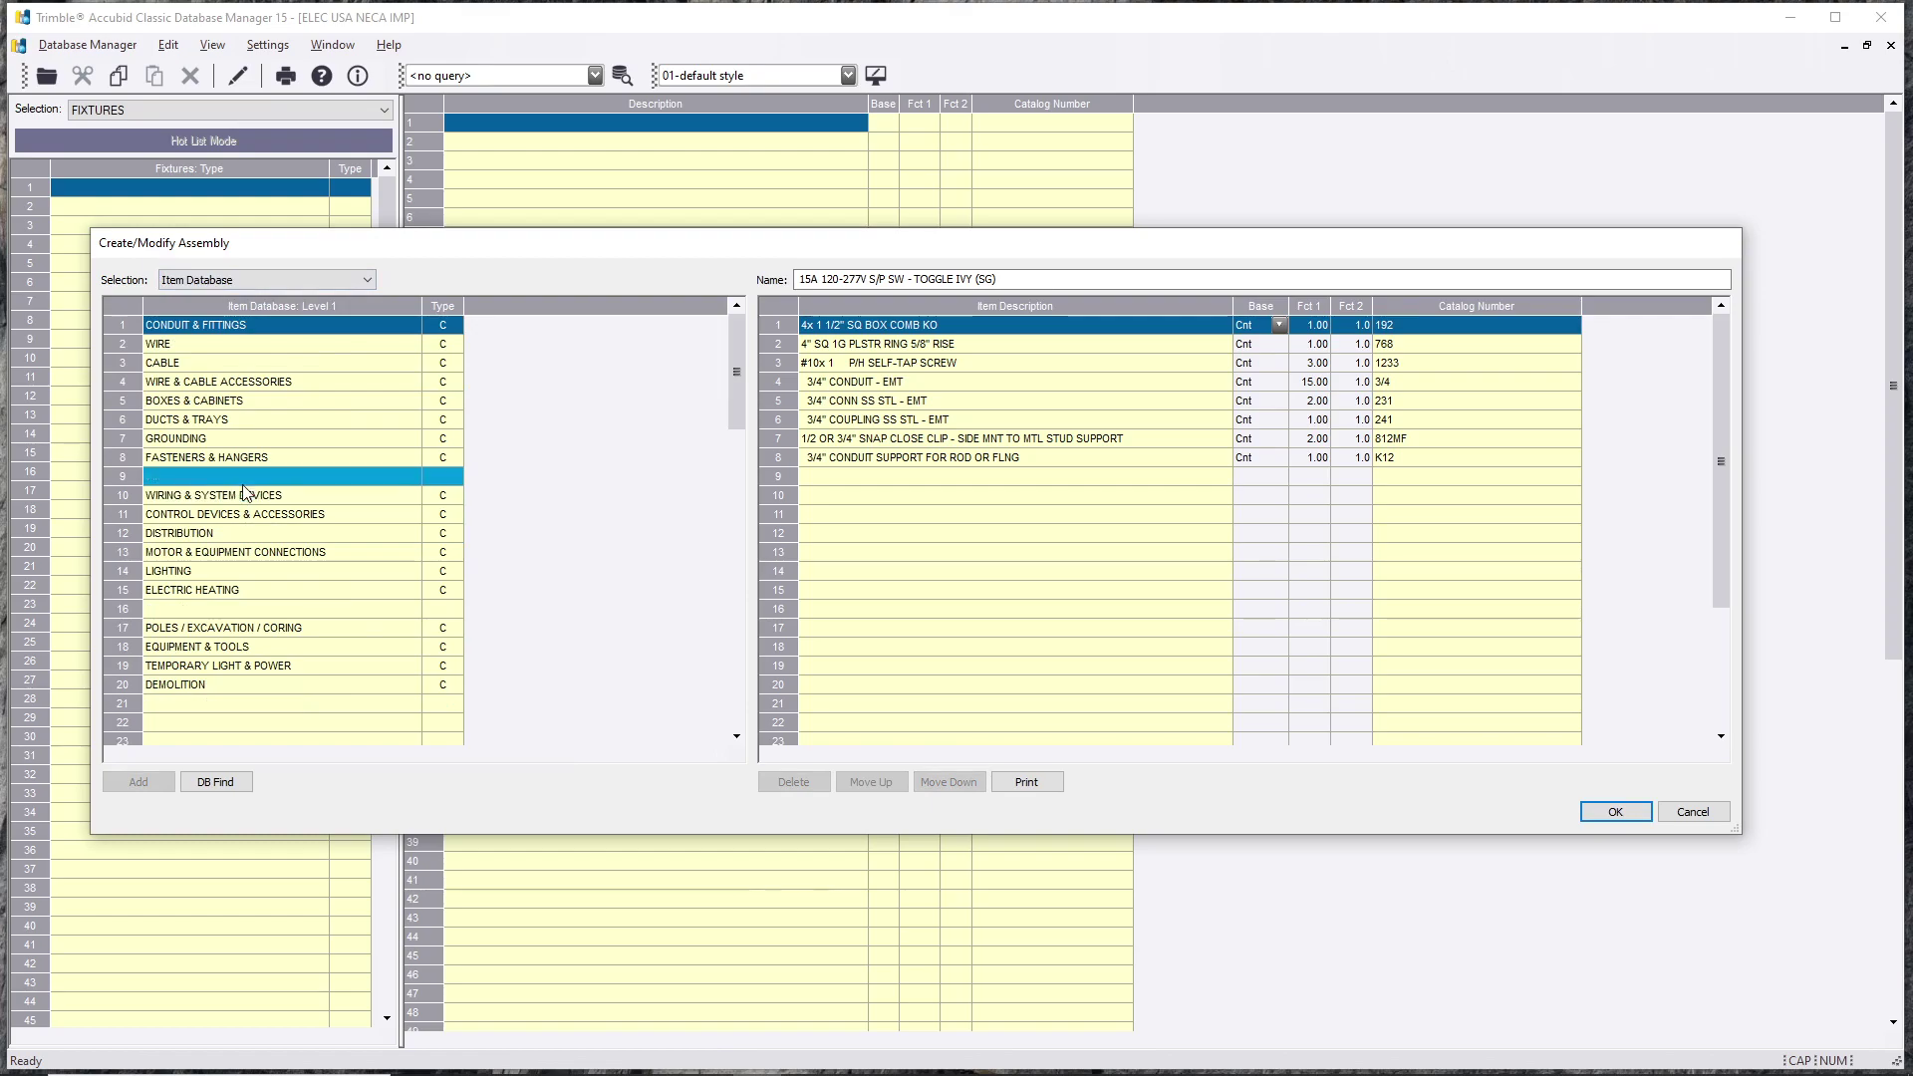
{"action": "double_click", "coordinate": [299, 495]}
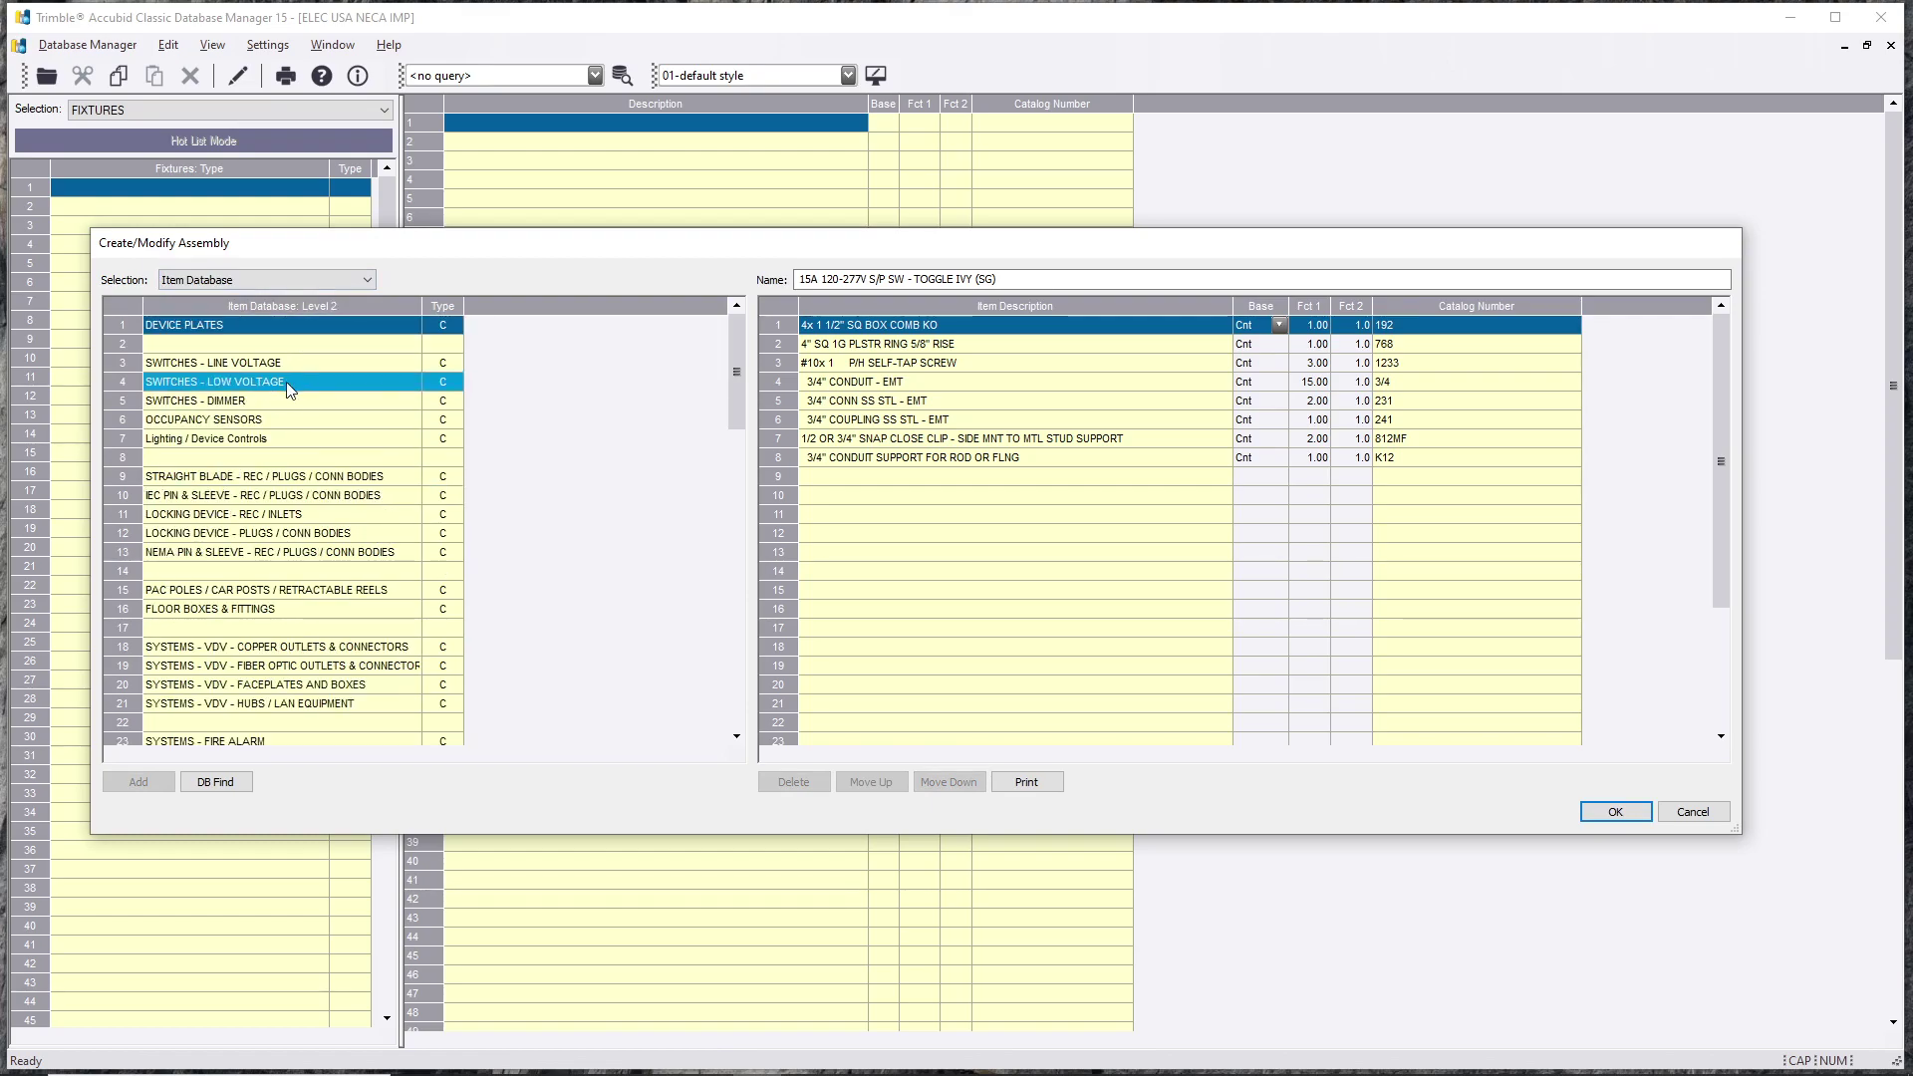
{"action": "double_click", "coordinate": [291, 382]}
{"action": "double_click", "coordinate": [311, 344]}
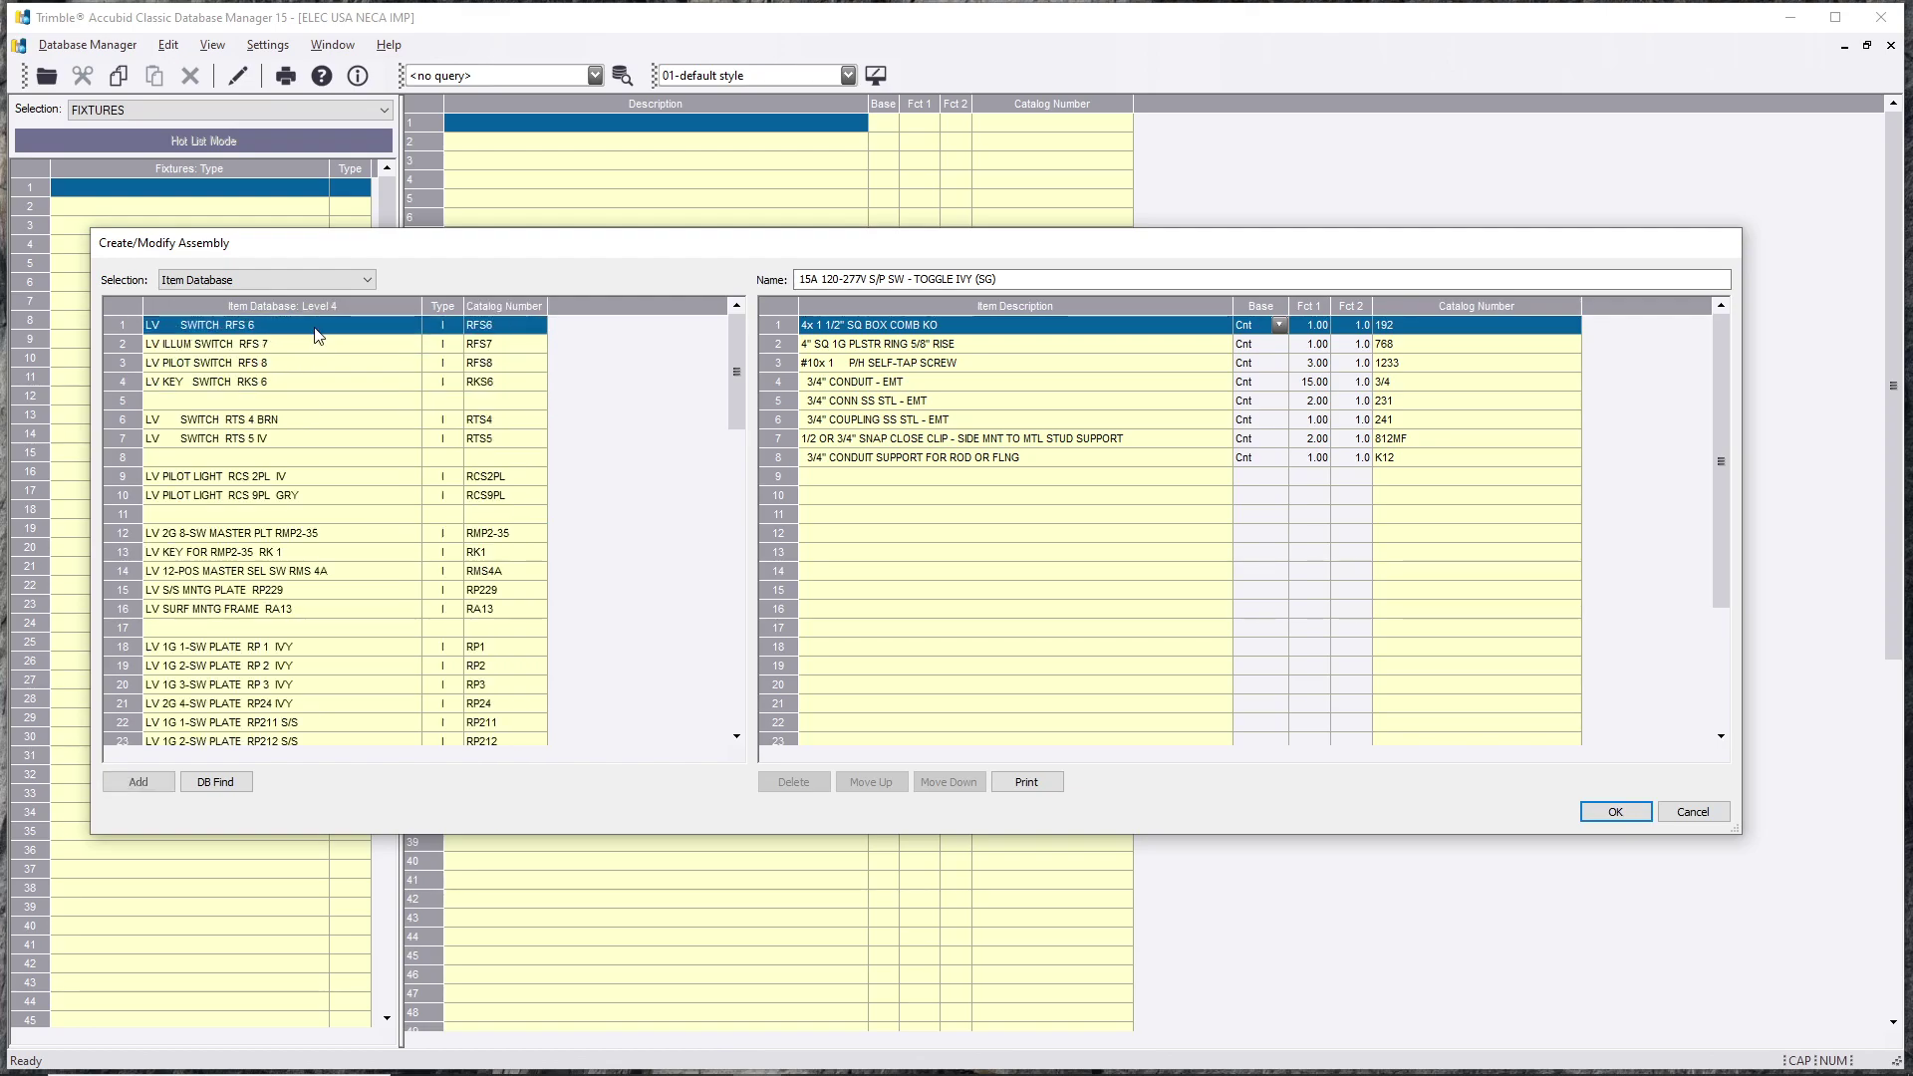
{"action": "scroll", "coordinate": [317, 463], "scroll_direction": "down", "scroll_amount": 5}
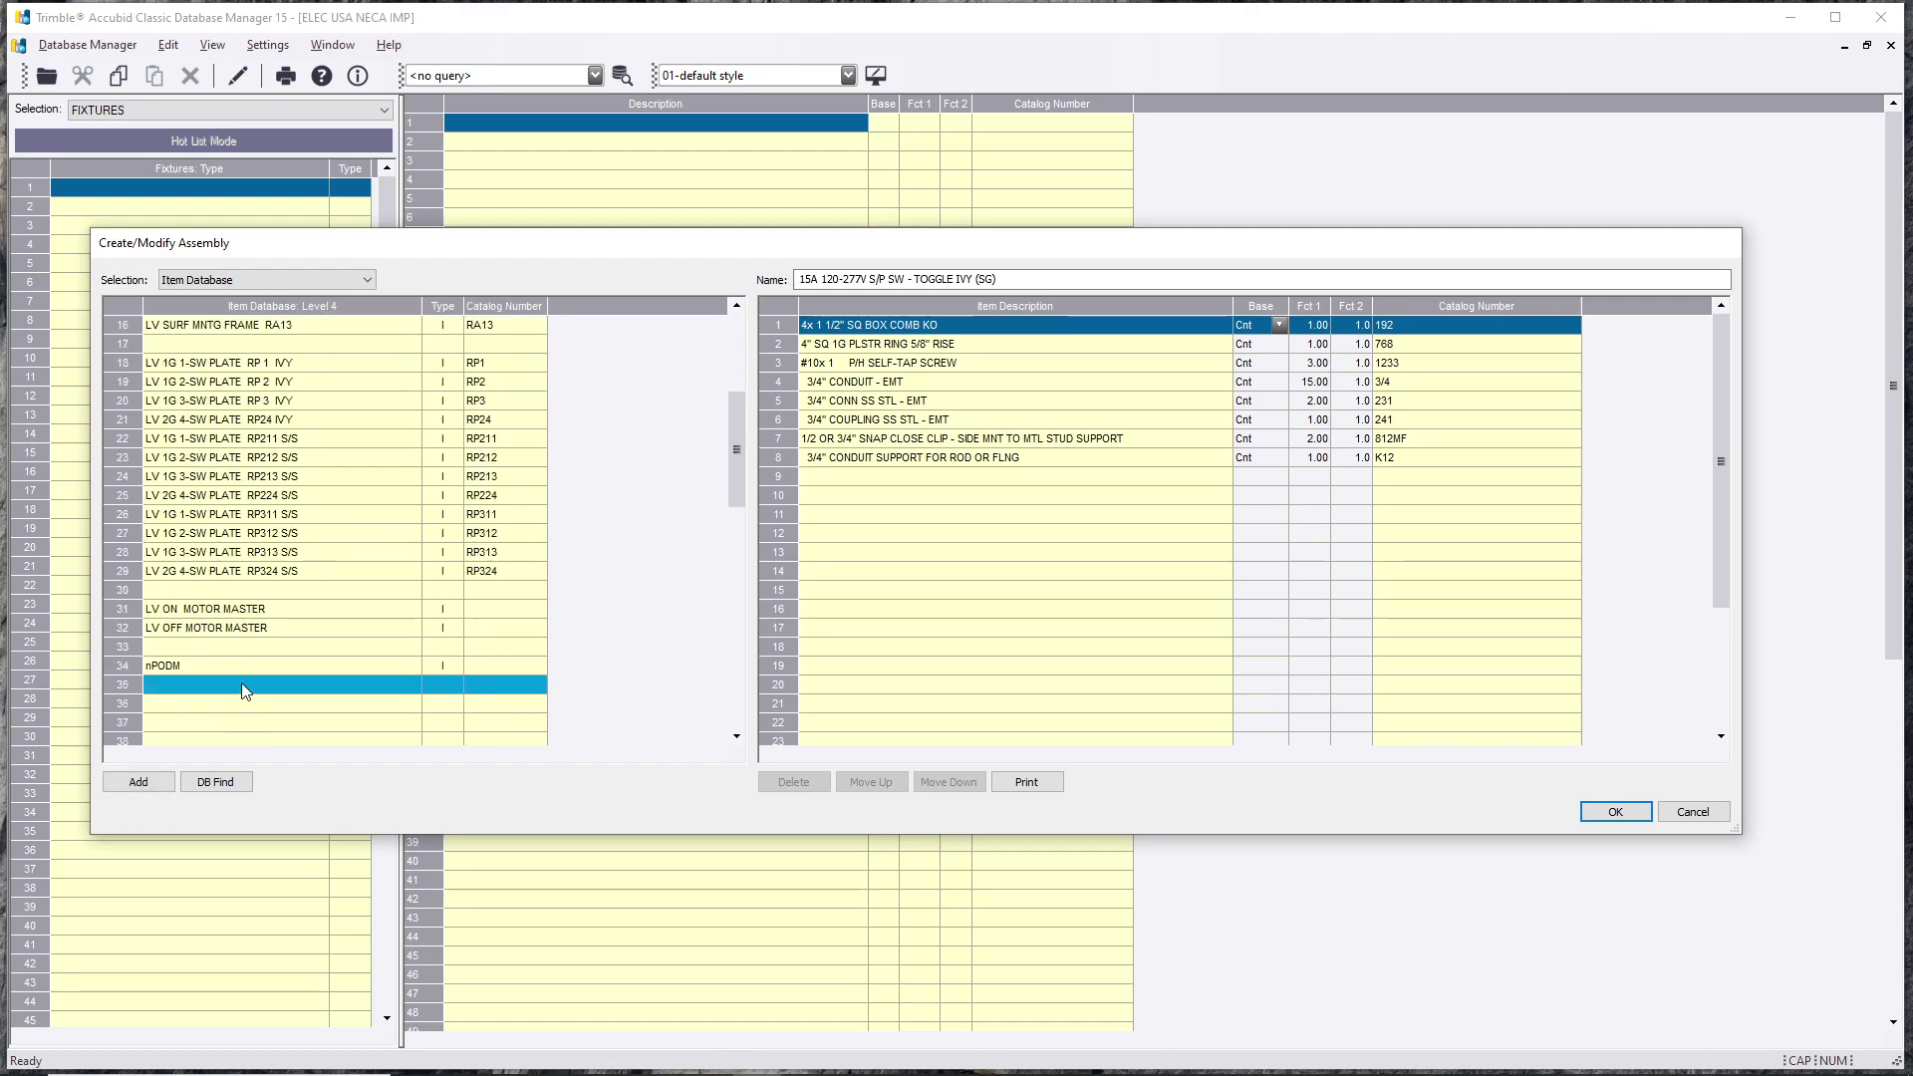
{"action": "double_click", "coordinate": [456, 666]}
{"action": "left_click", "coordinate": [847, 327]}
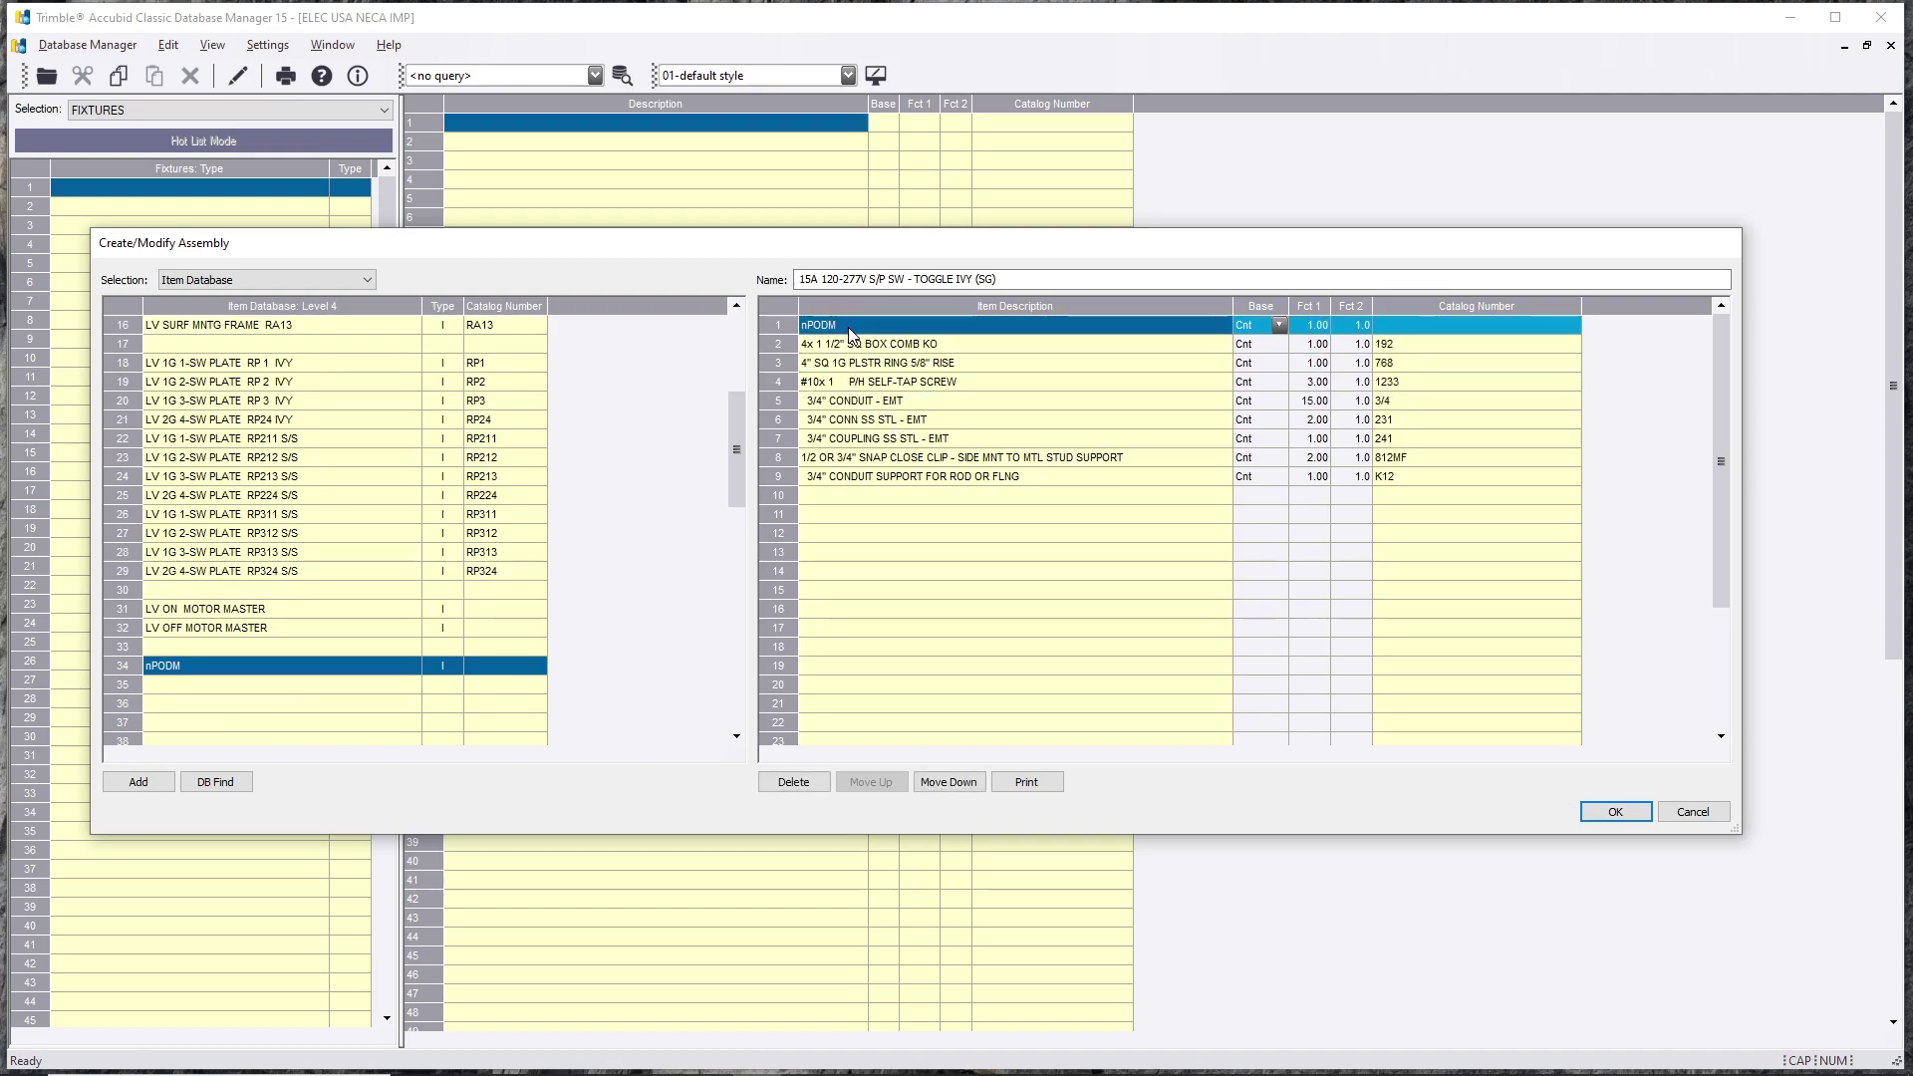
Step: Rename the assembly as nPODM SWITCH
{"action": "triple_click", "coordinate": [802, 279]}
{"action": "type", "text": "nPODM"}
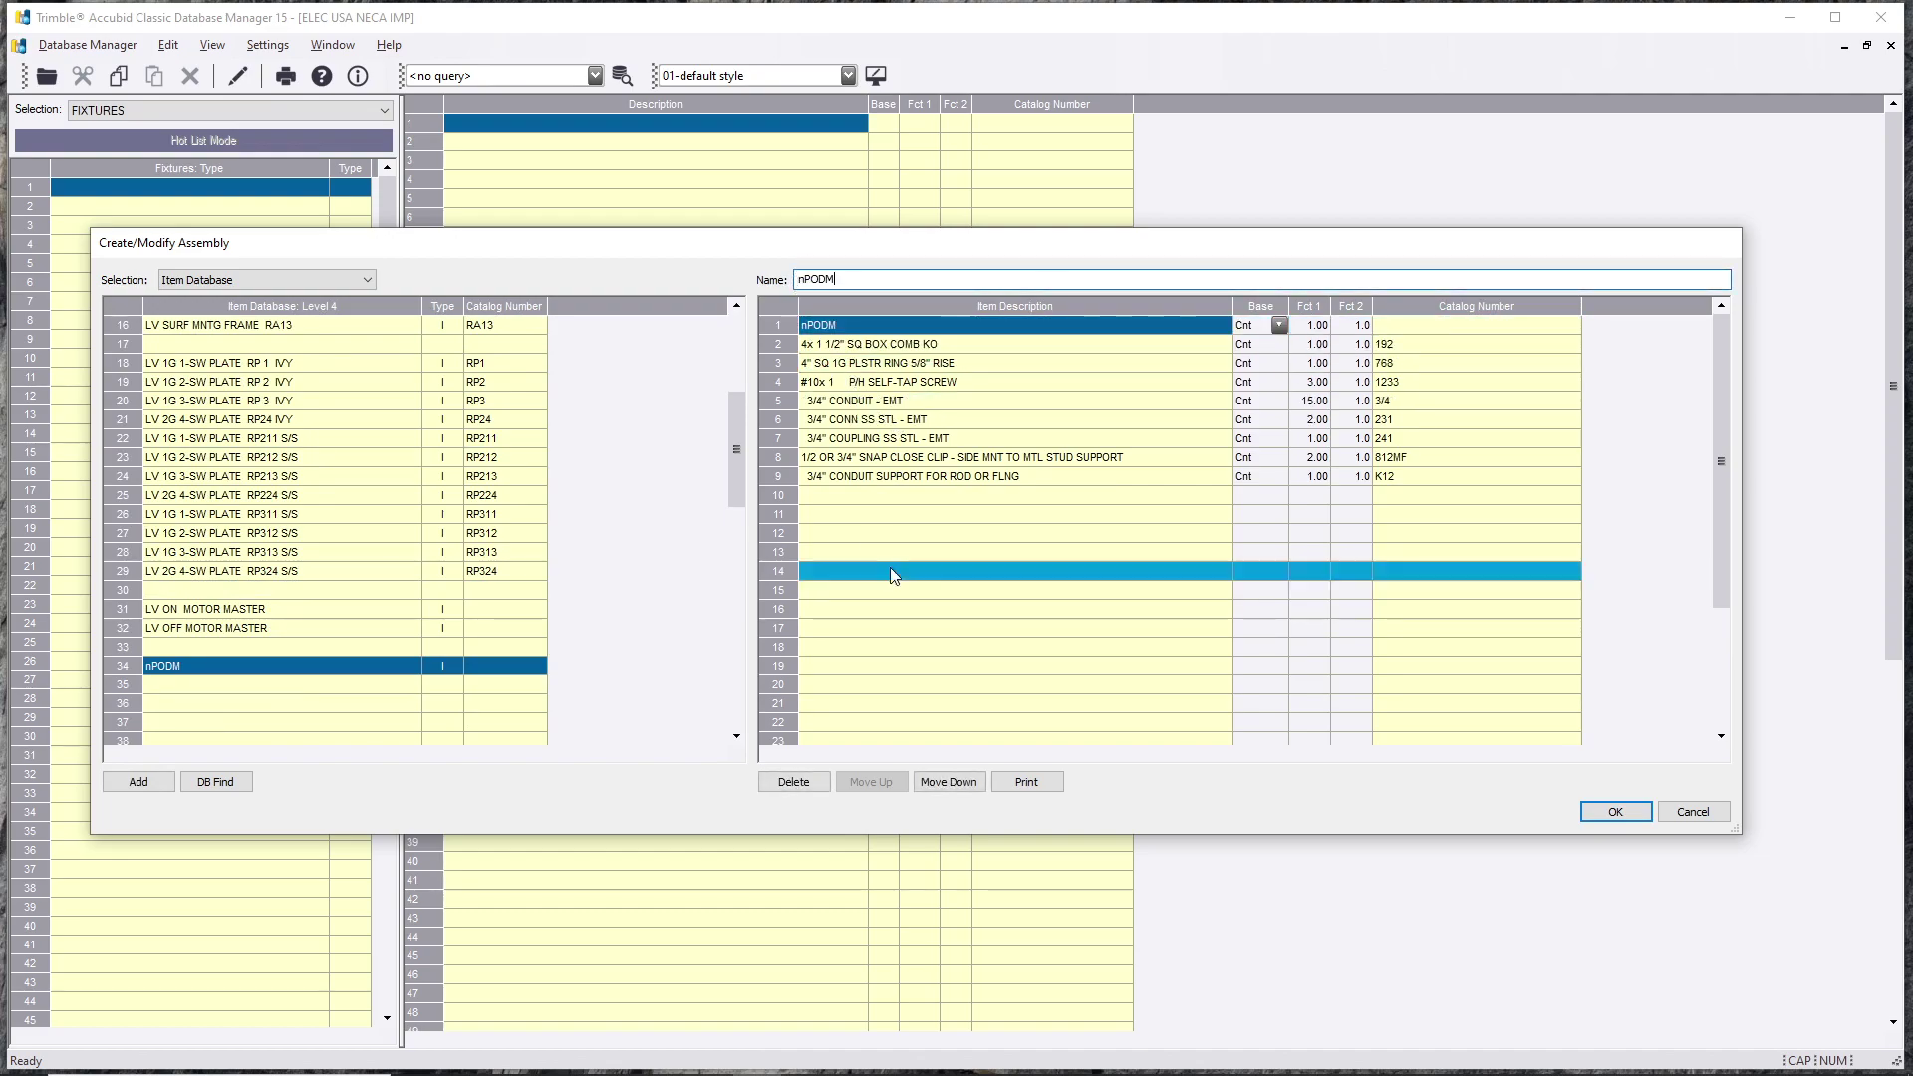
{"action": "left_click", "coordinate": [892, 571]}
{"action": "left_click", "coordinate": [838, 279]}
{"action": "type", "text": "SWITCG"}
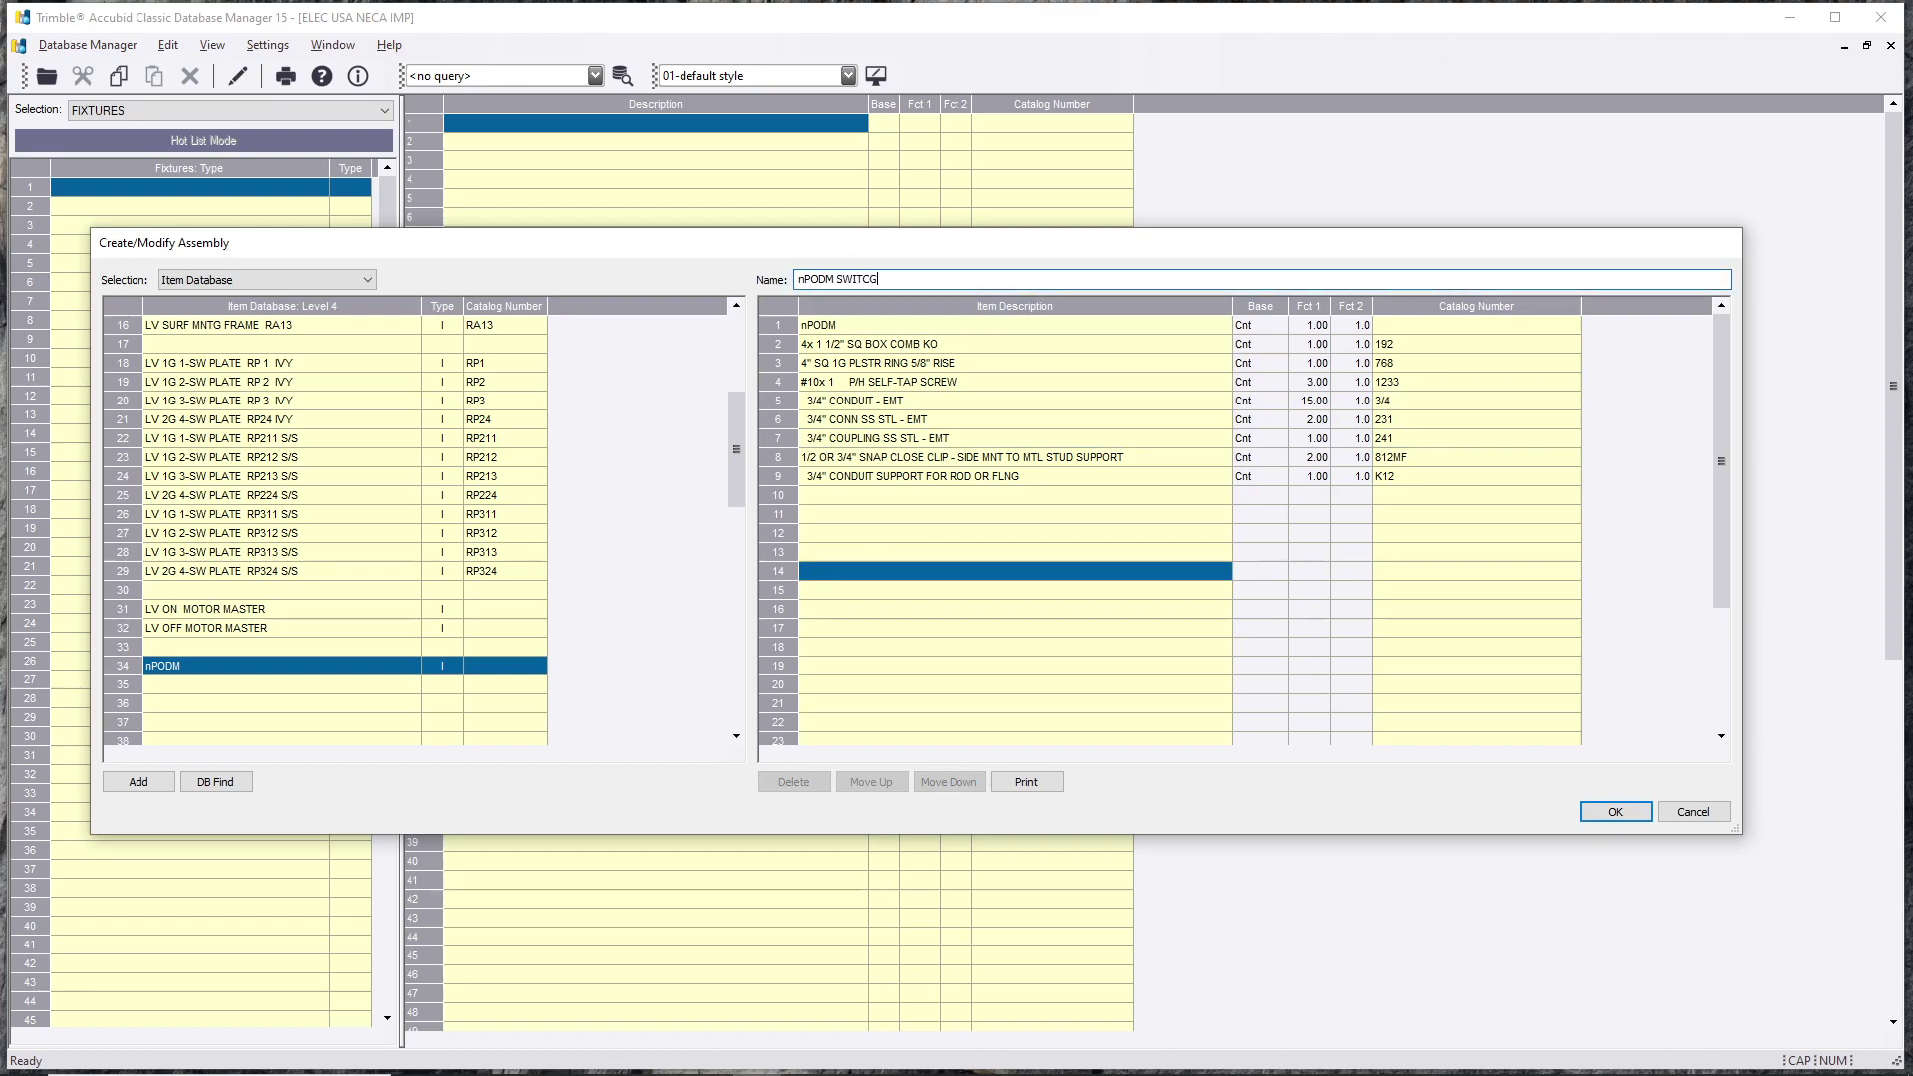
{"action": "key", "text": "BackSpace"}
{"action": "type", "text": "HCH"}
Step: Add the #24- 4P CAT5E CABLE and RJ45 CAT5E PLUG items from the Belden unshielded telephone paired cables to the end of the assembly
{"action": "left_click", "coordinate": [876, 495]}
{"action": "left_click", "coordinate": [458, 534]}
{"action": "double_click", "coordinate": [464, 481]}
{"action": "left_click", "coordinate": [463, 481]}
{"action": "double_click", "coordinate": [464, 481]}
{"action": "double_click", "coordinate": [231, 338]}
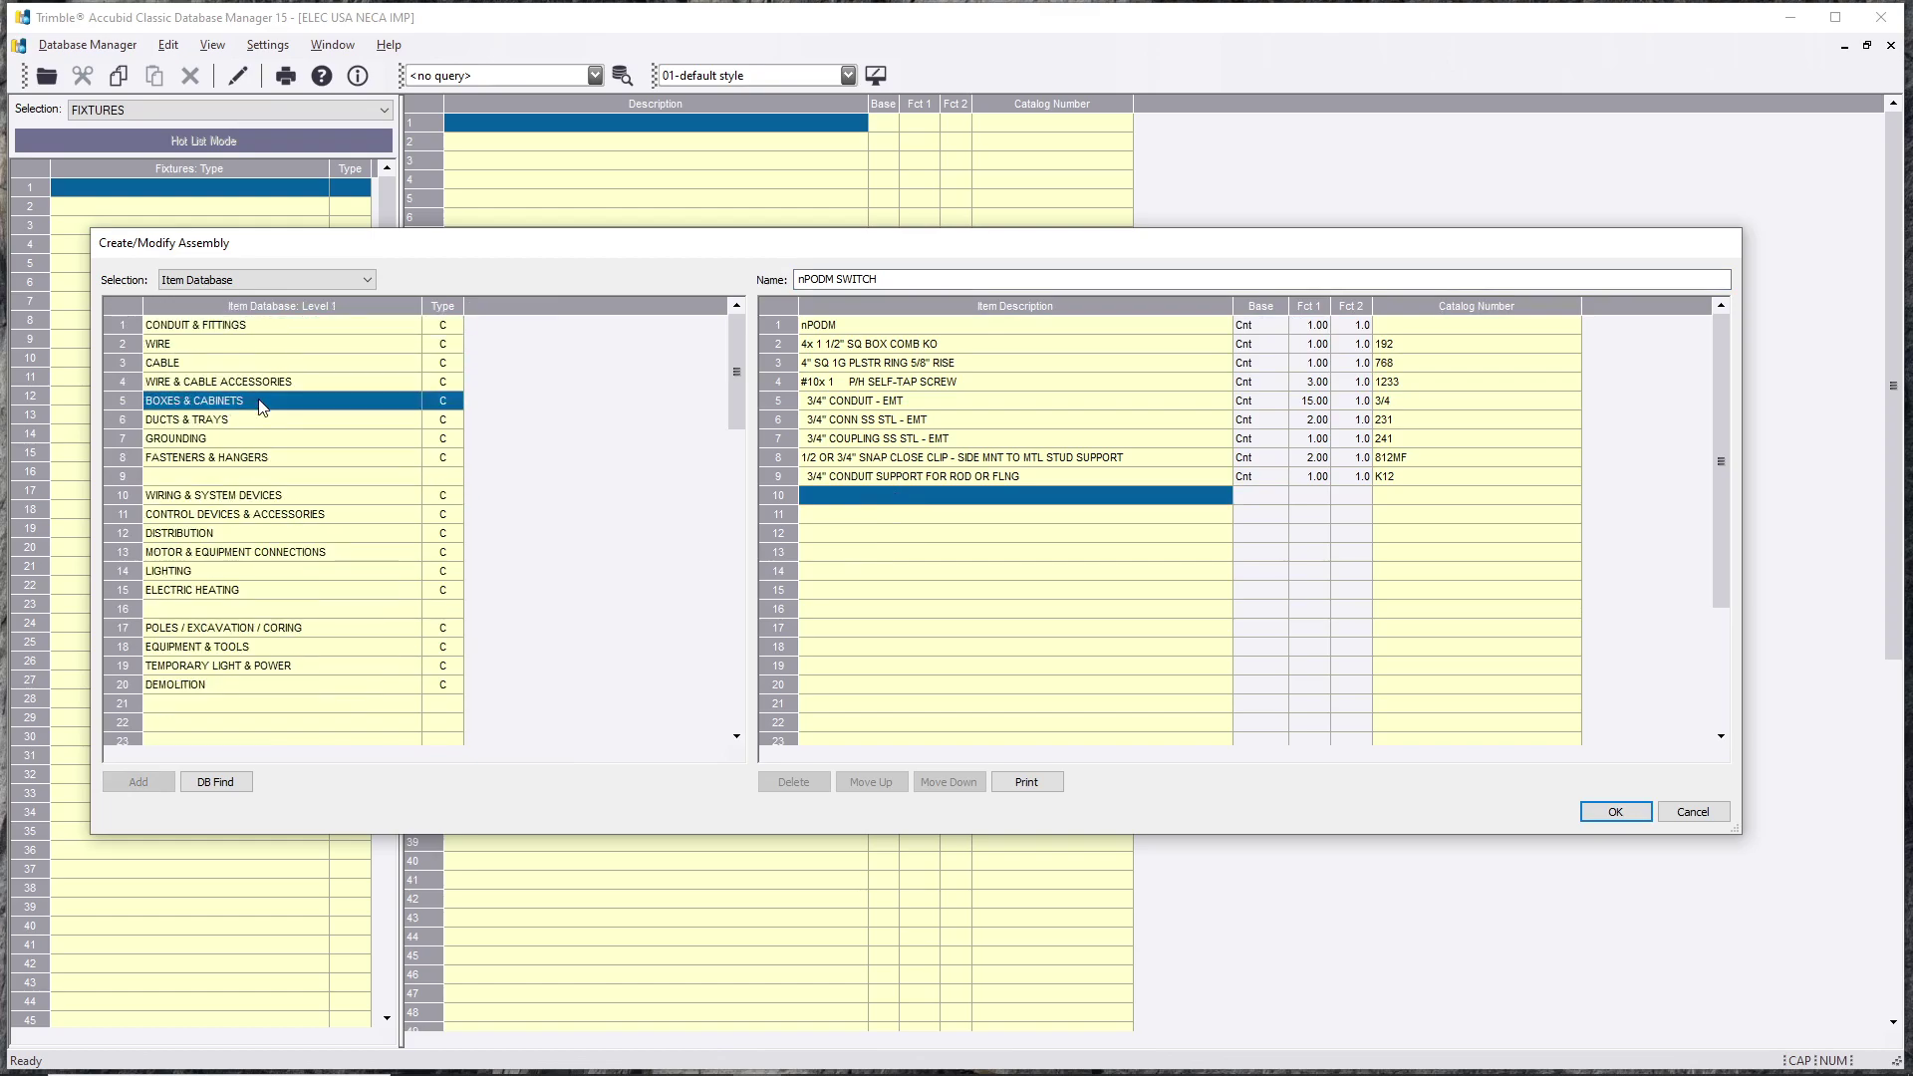
{"action": "double_click", "coordinate": [217, 361]}
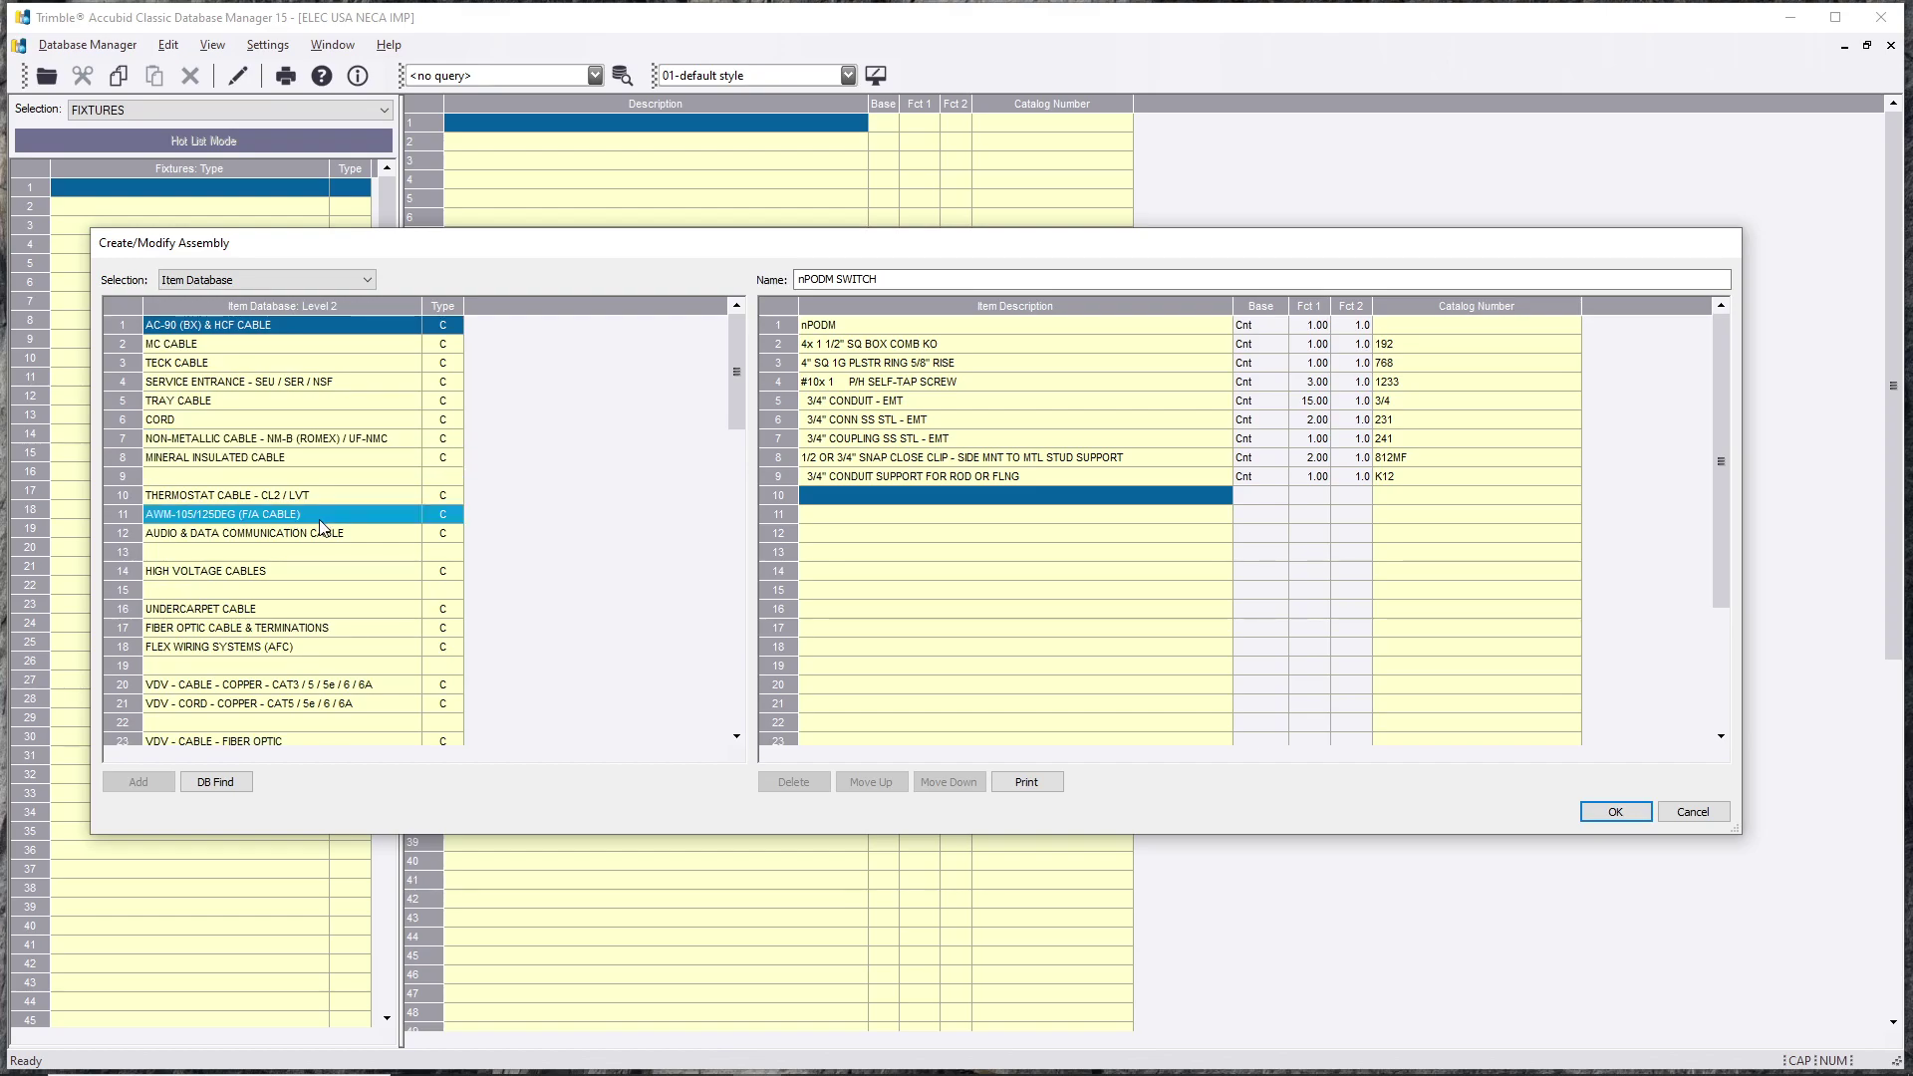
{"action": "double_click", "coordinate": [335, 683]}
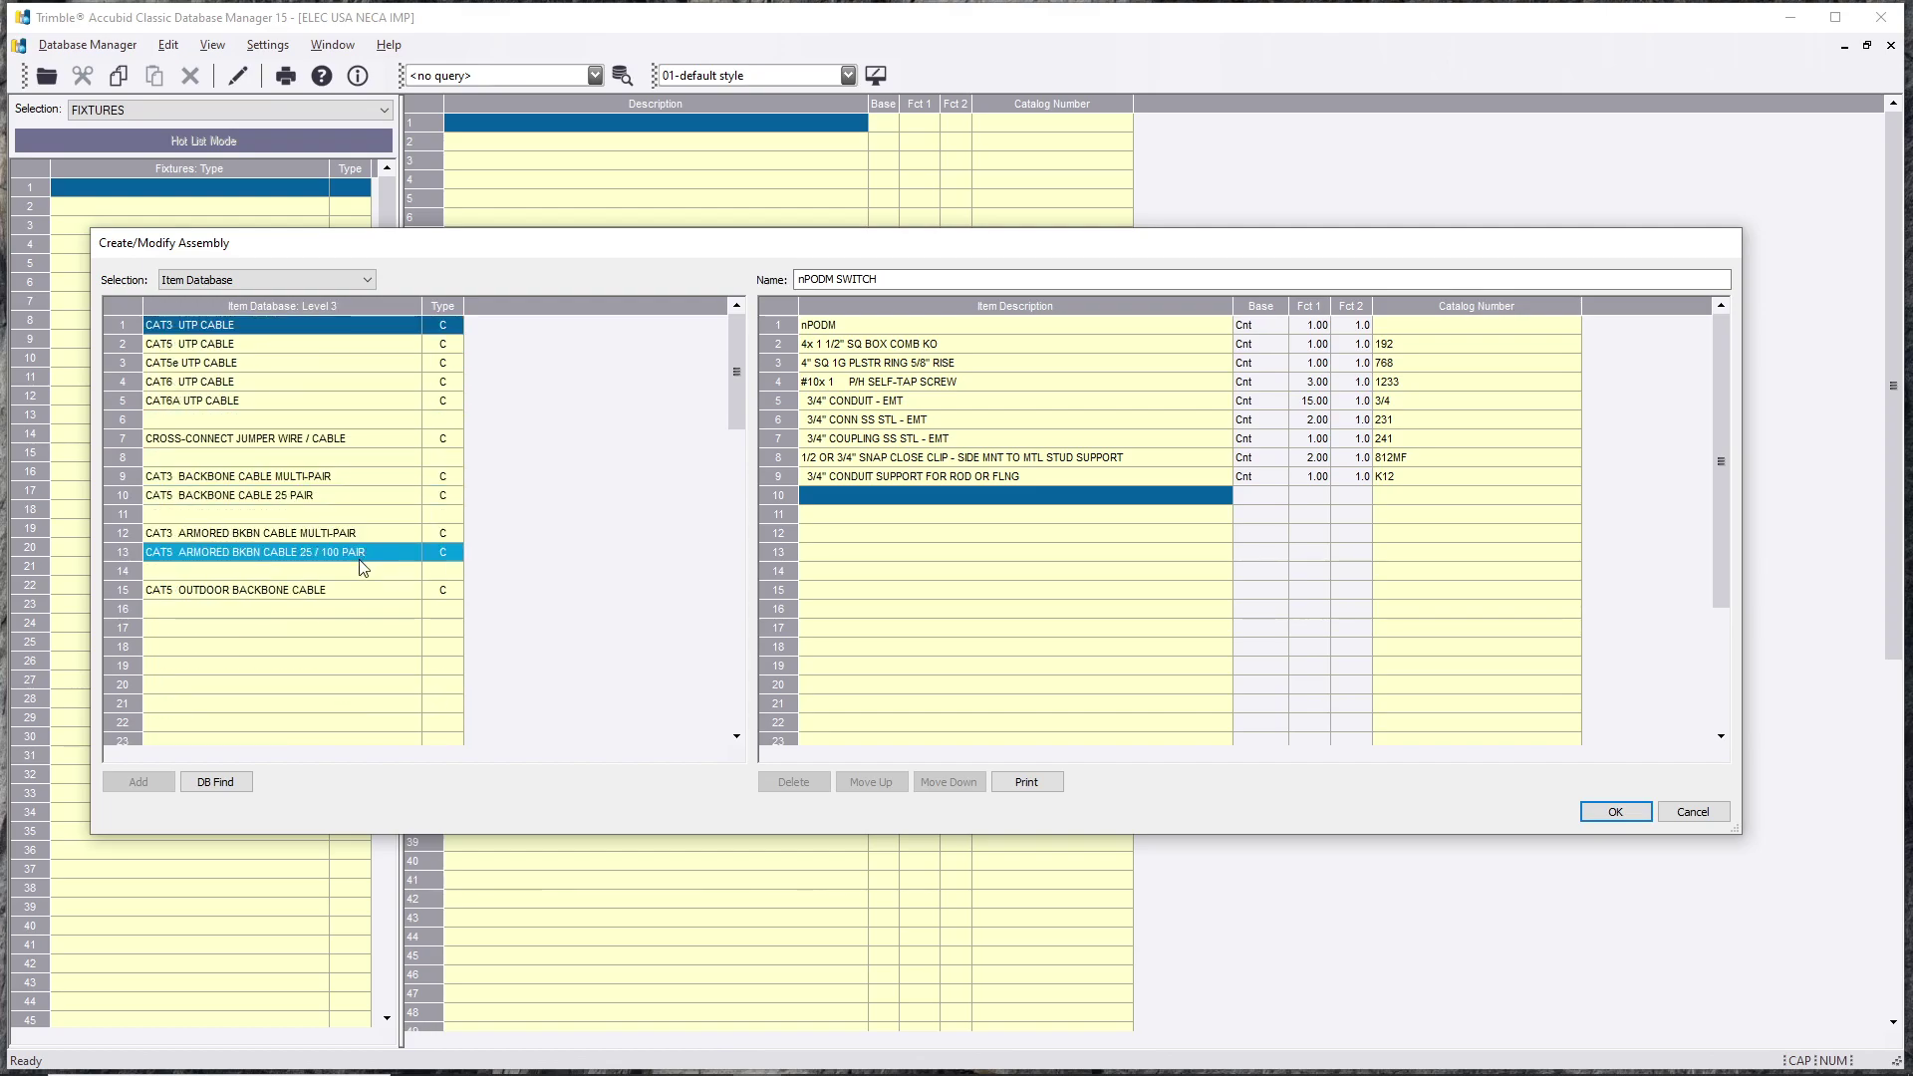
{"action": "right_click", "coordinate": [299, 496]}
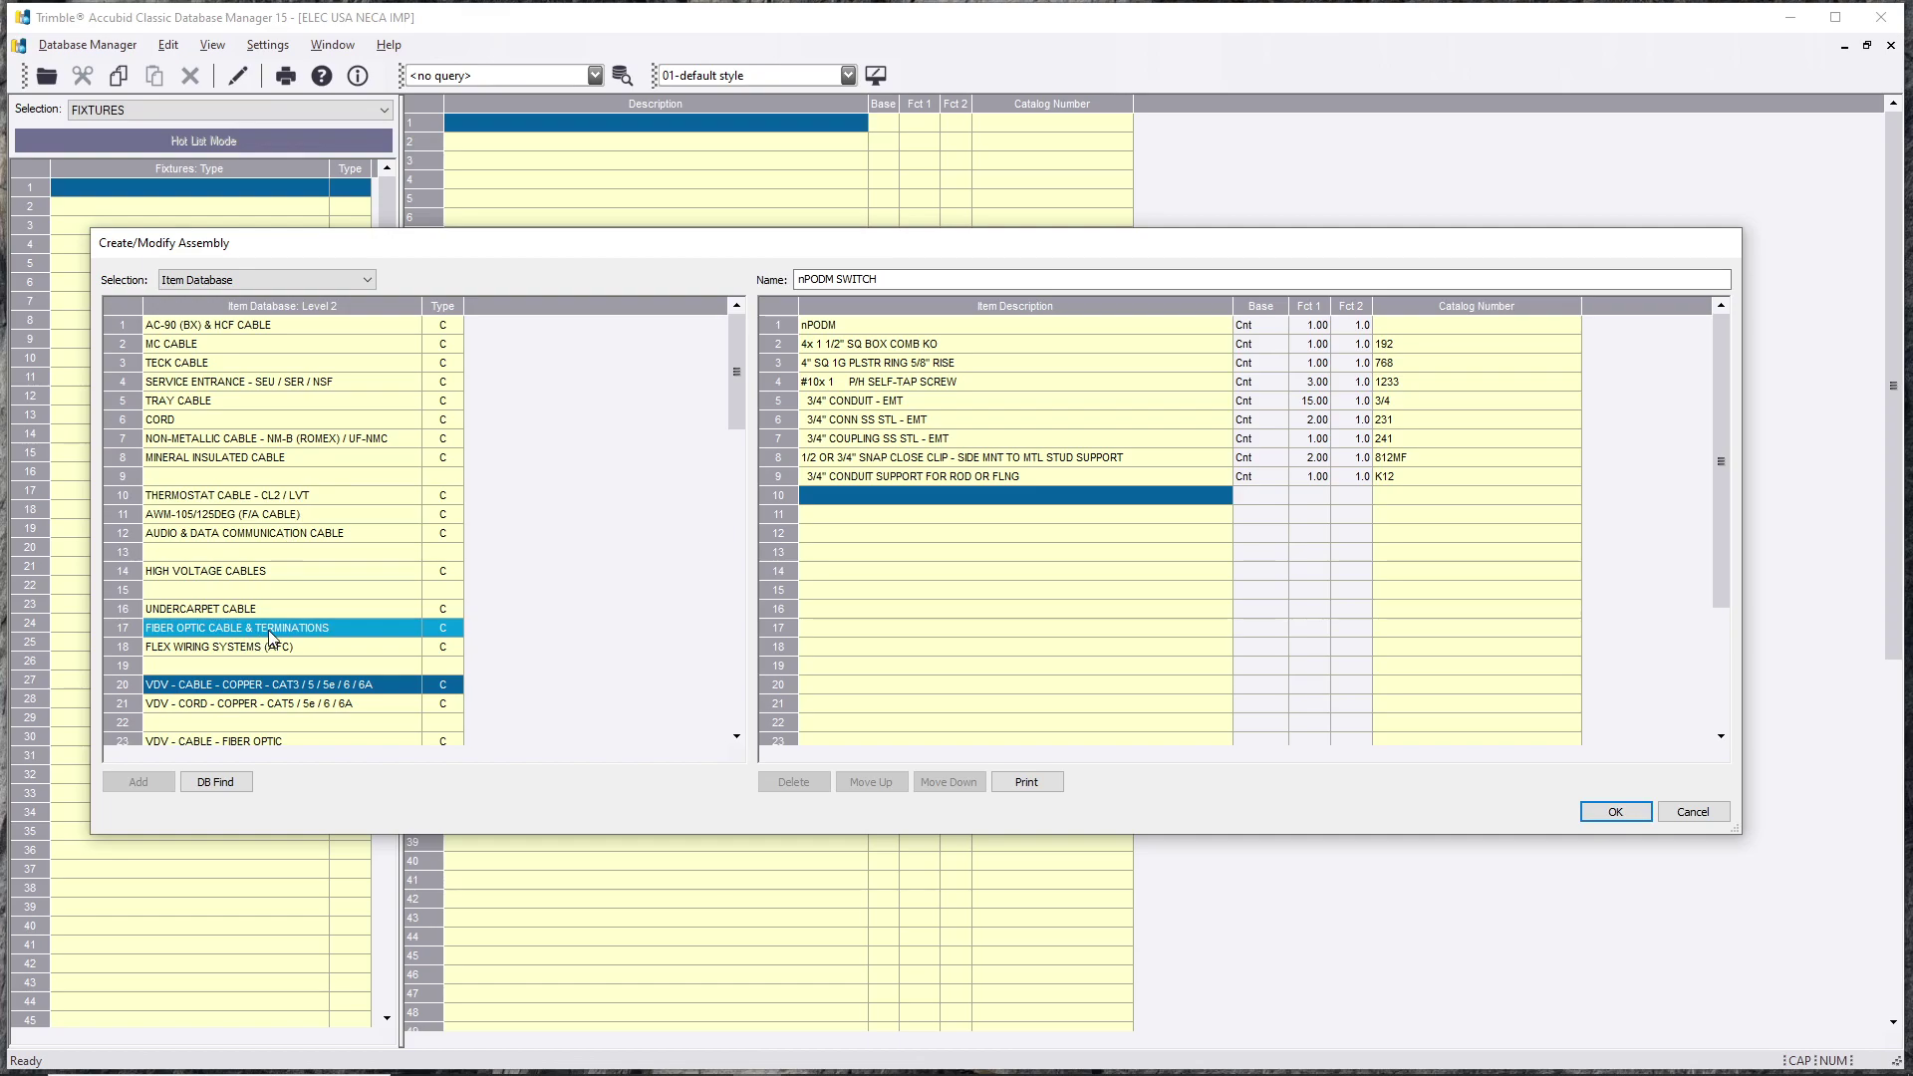
{"action": "scroll", "coordinate": [289, 643], "scroll_direction": "down", "scroll_amount": 5}
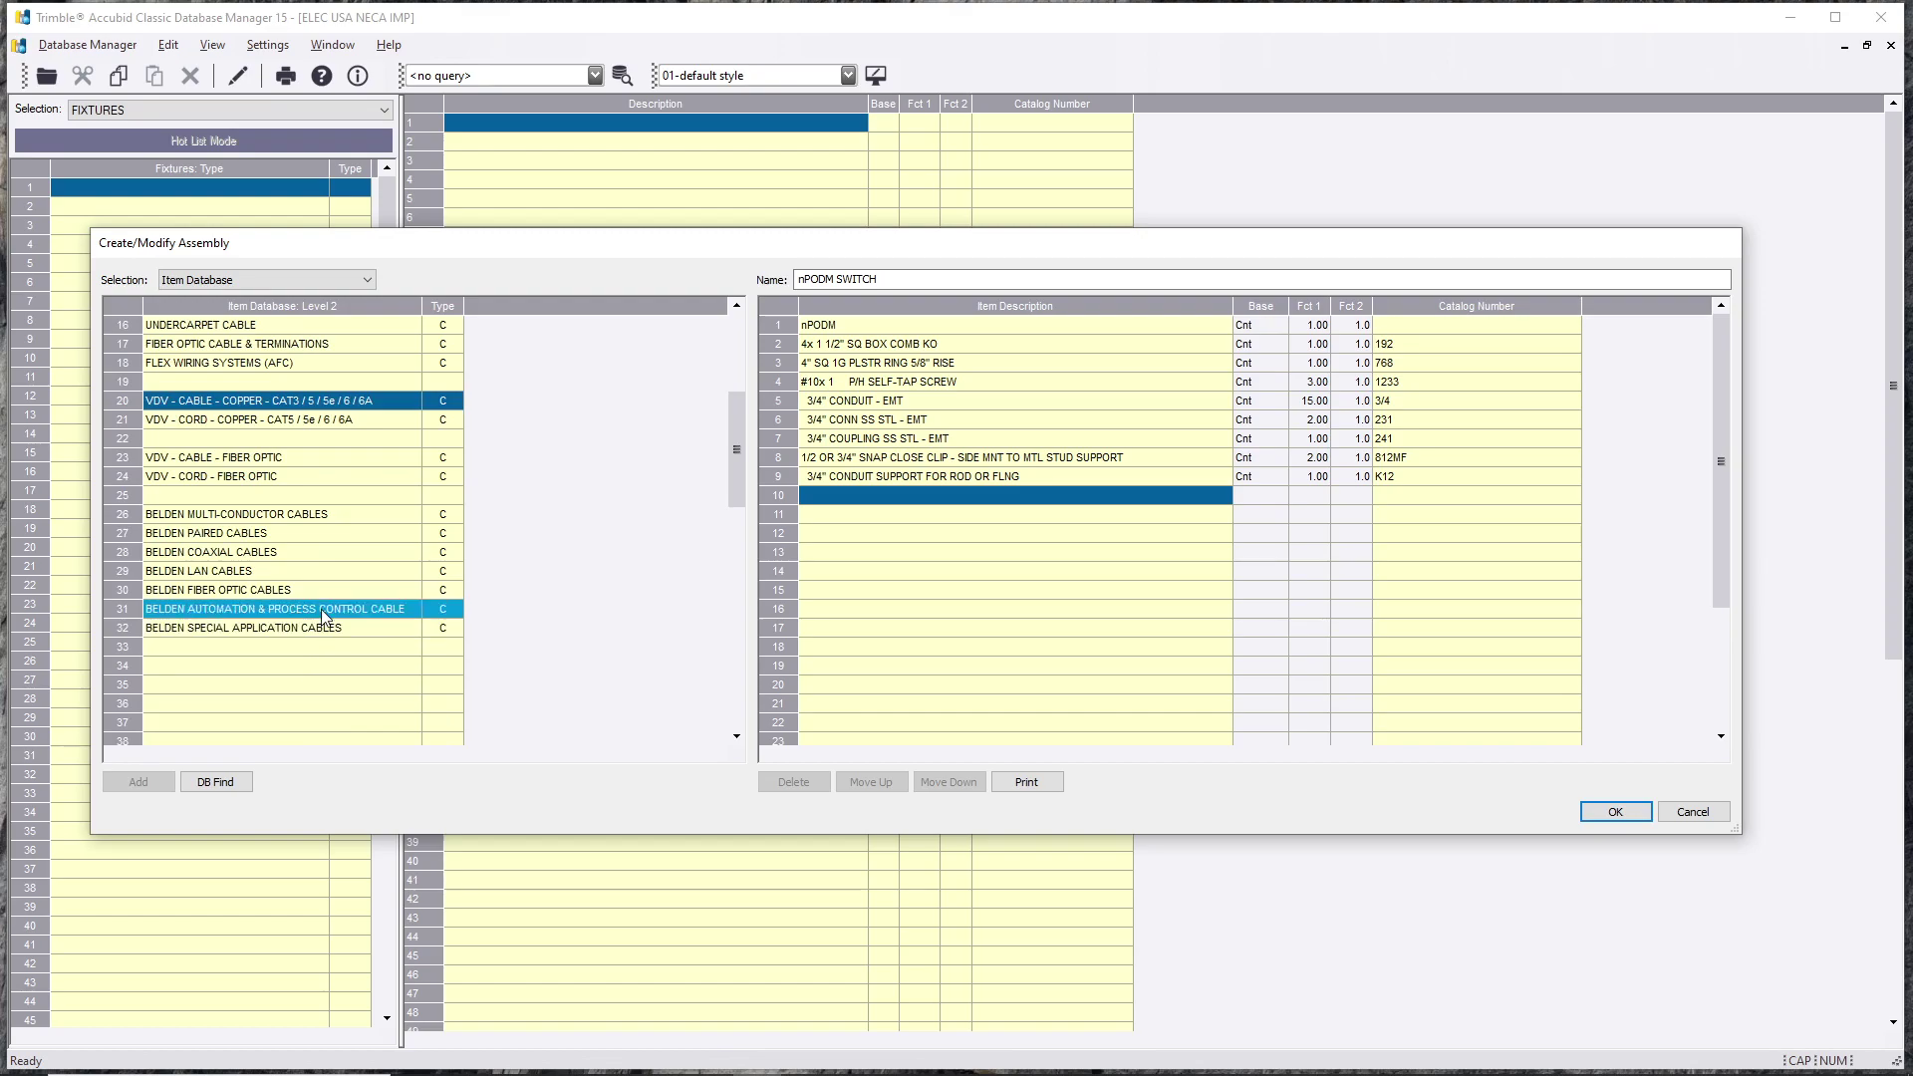
{"action": "double_click", "coordinate": [312, 529]}
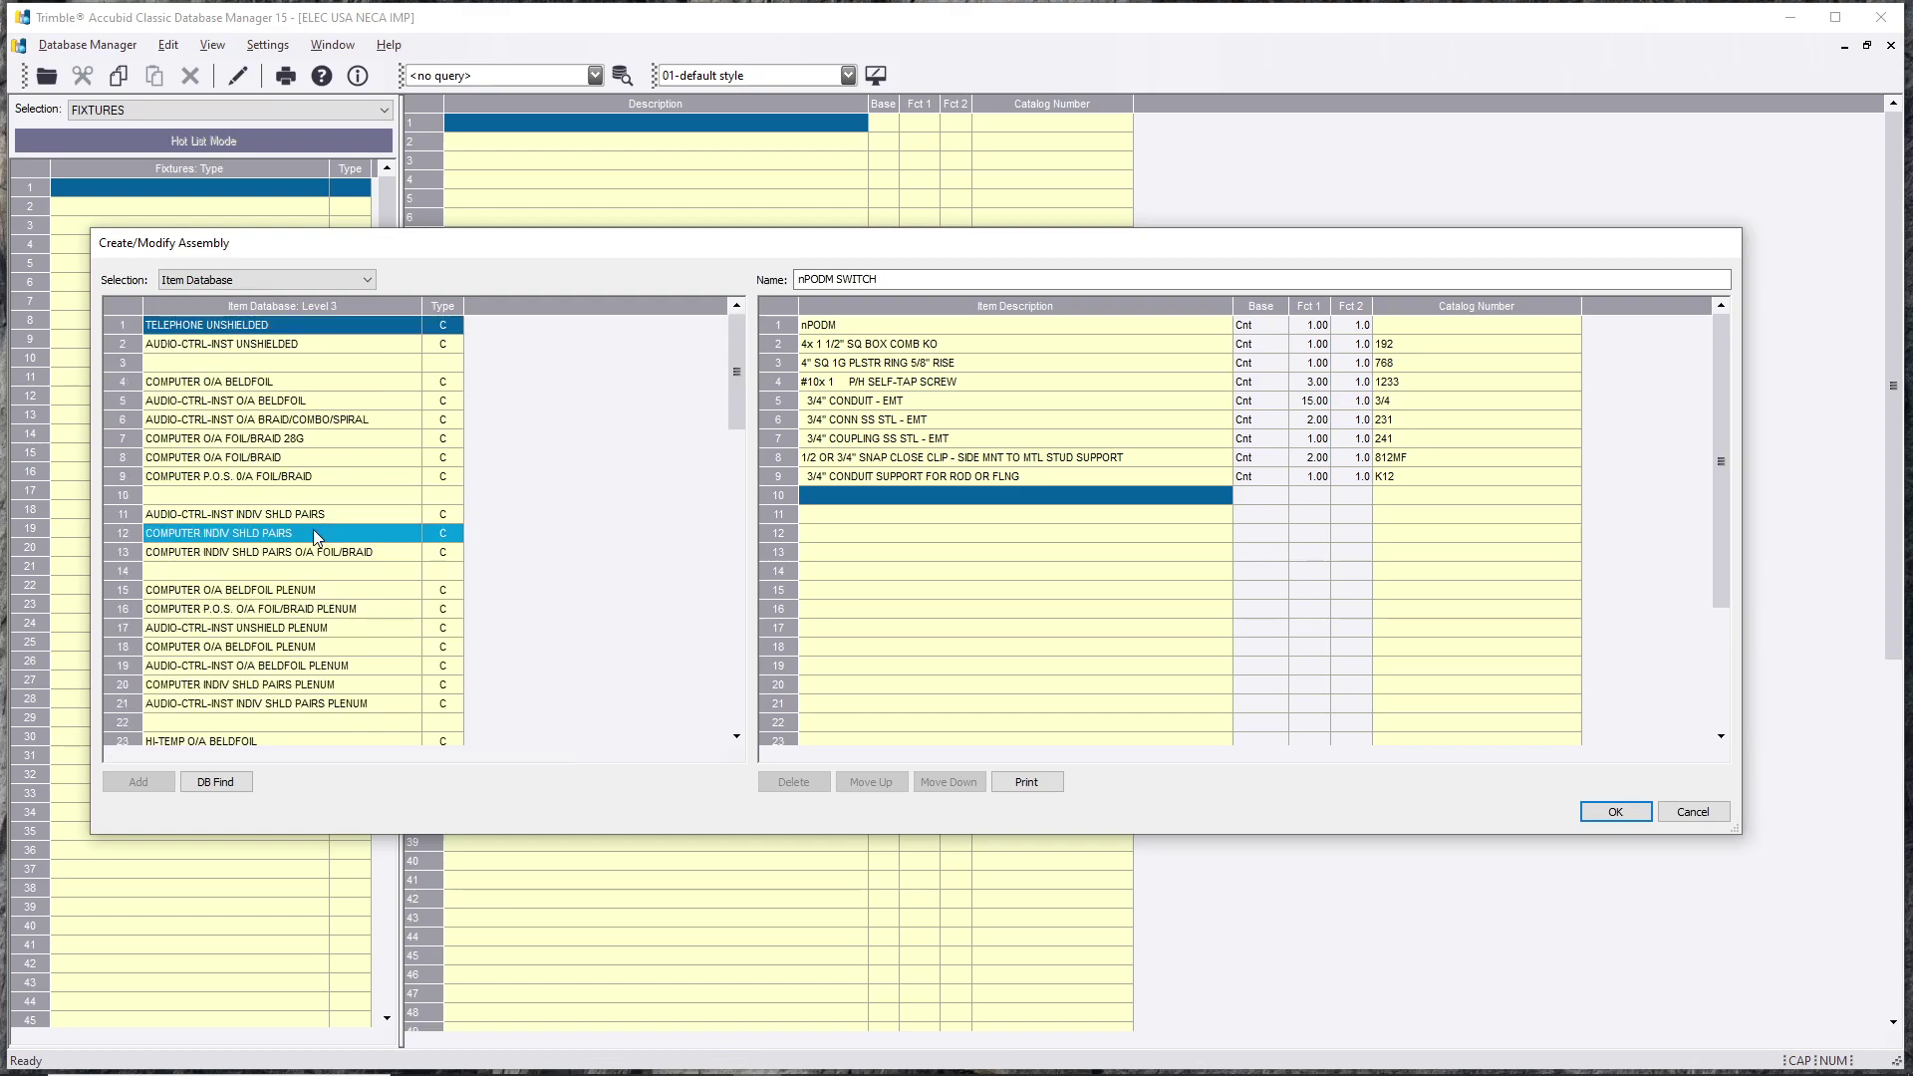
{"action": "double_click", "coordinate": [292, 328]}
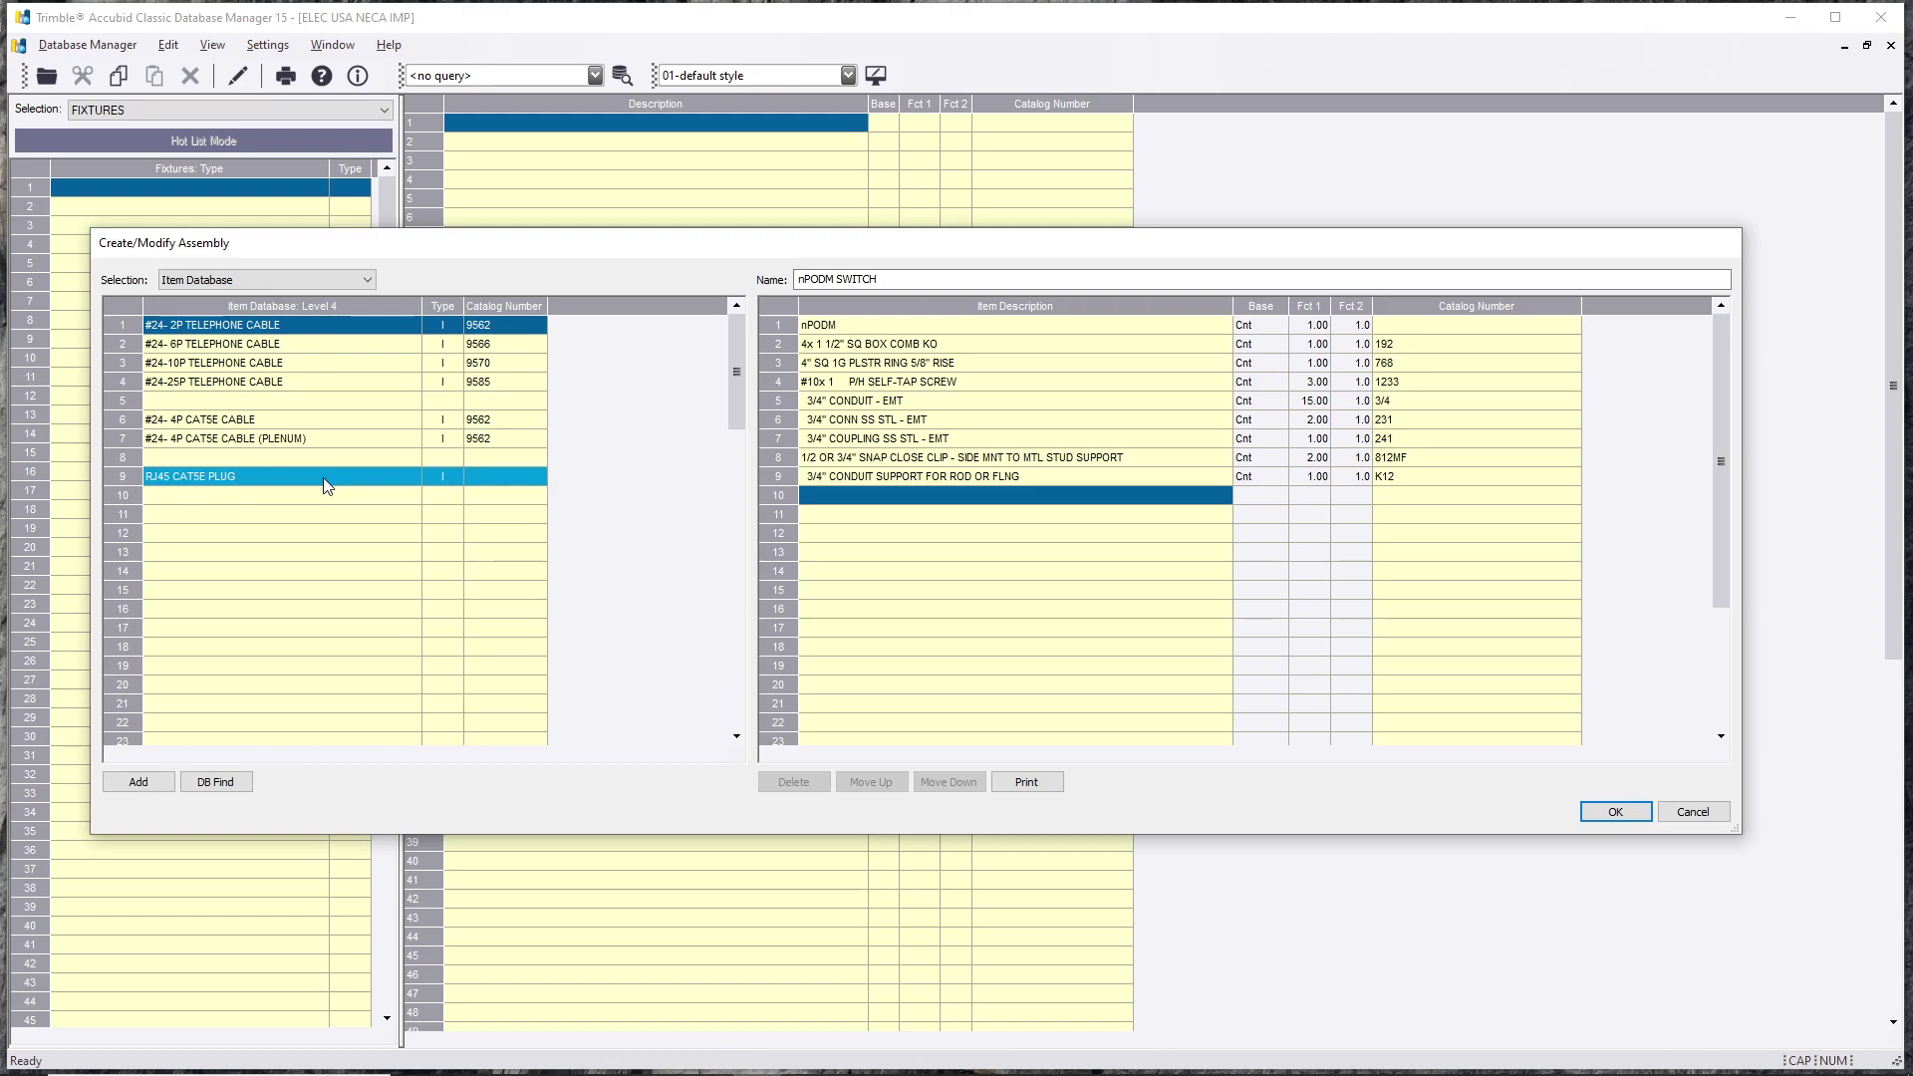
{"action": "double_click", "coordinate": [314, 422]}
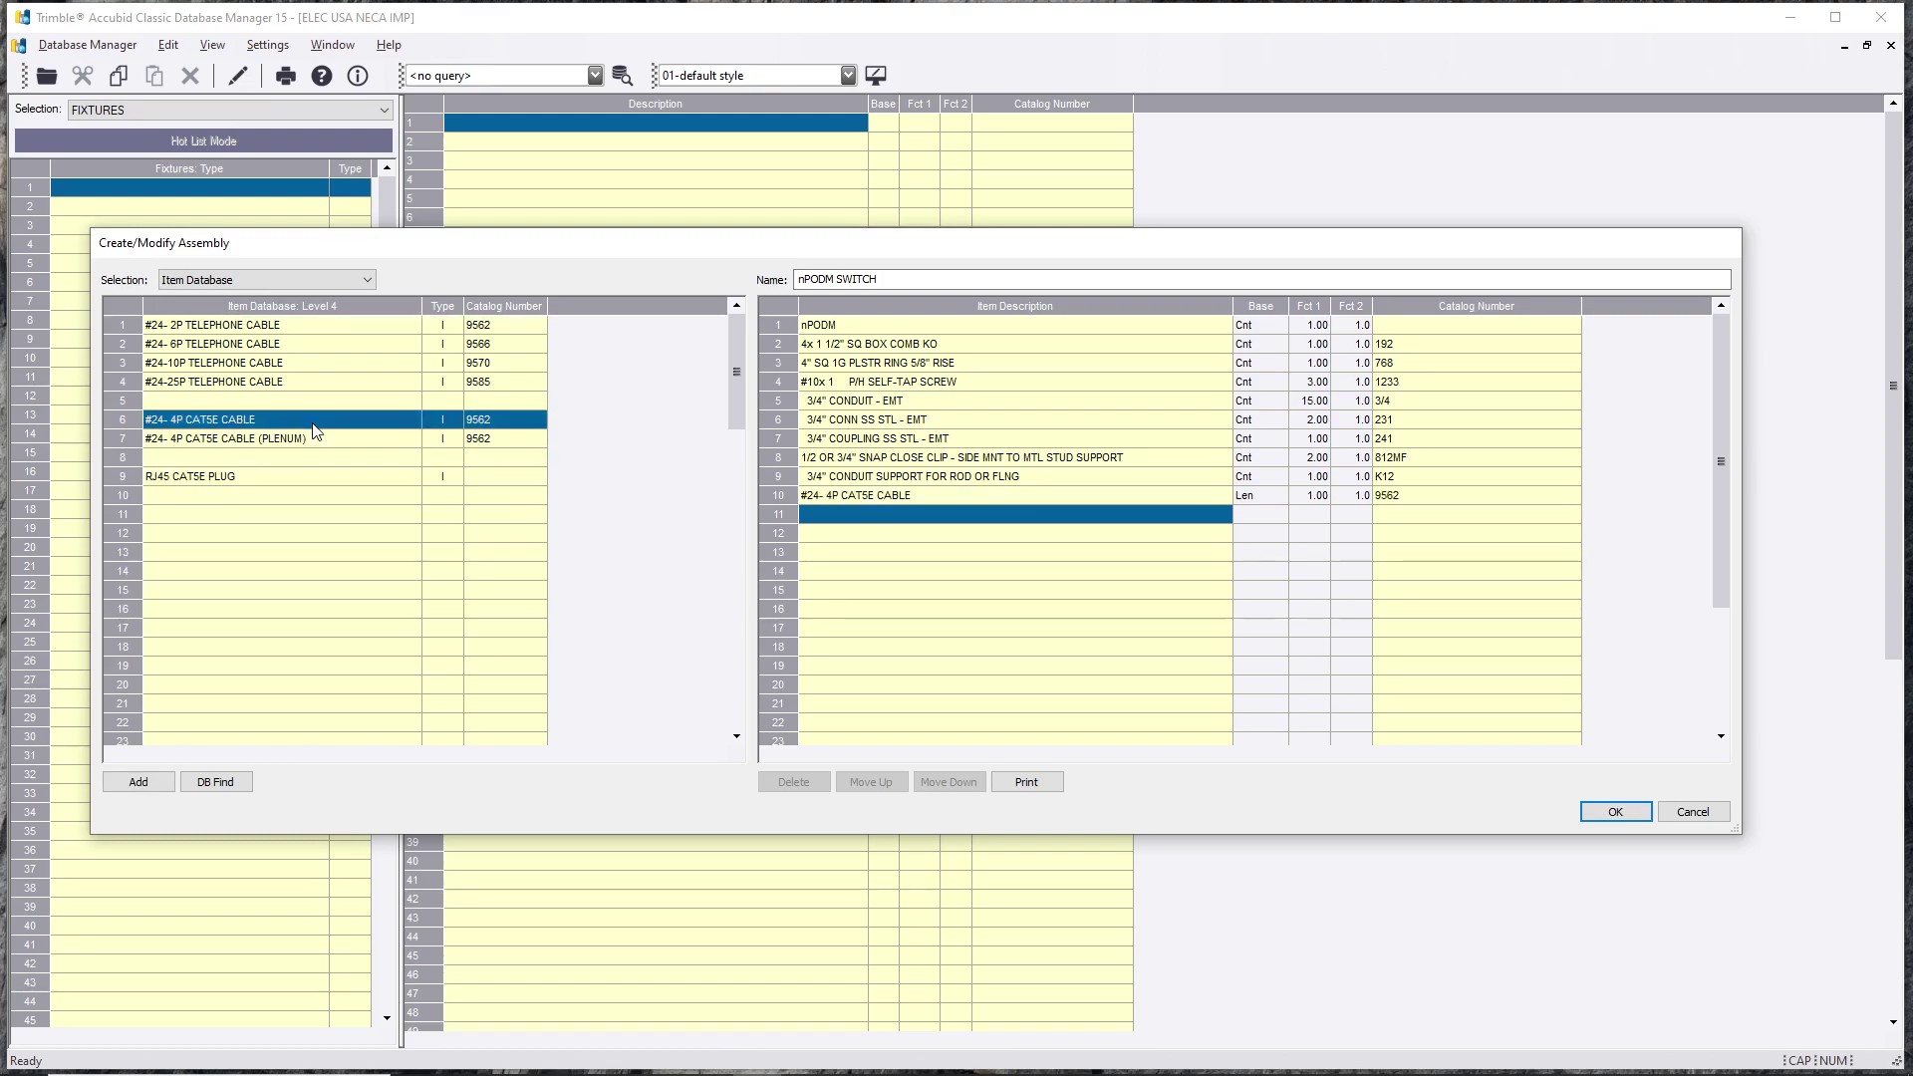
{"action": "double_click", "coordinate": [307, 474]}
{"action": "left_click", "coordinate": [977, 609]}
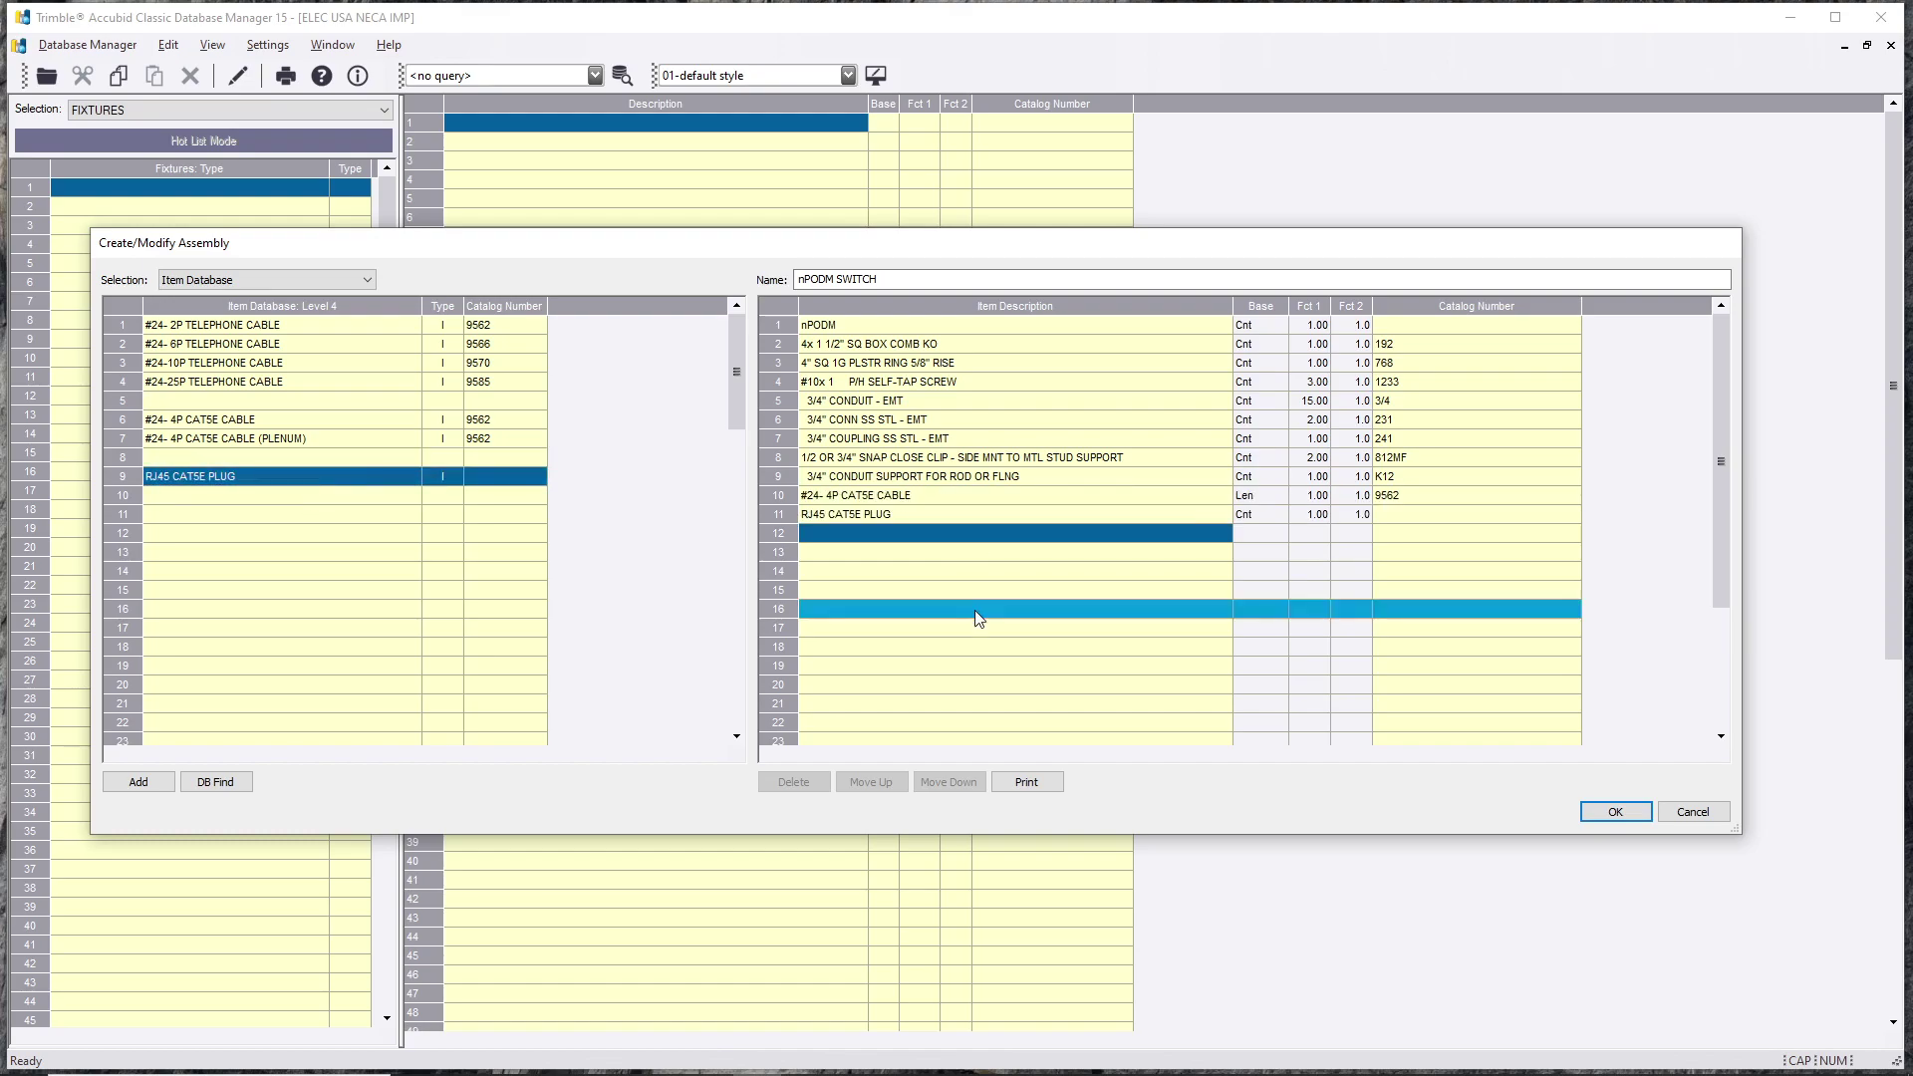
Step: Set the #24- 4P CAT5E CABLE row's base to Cnt and its Fct 1 to 20
{"action": "left_click", "coordinate": [1279, 495]}
{"action": "left_click", "coordinate": [1275, 514]}
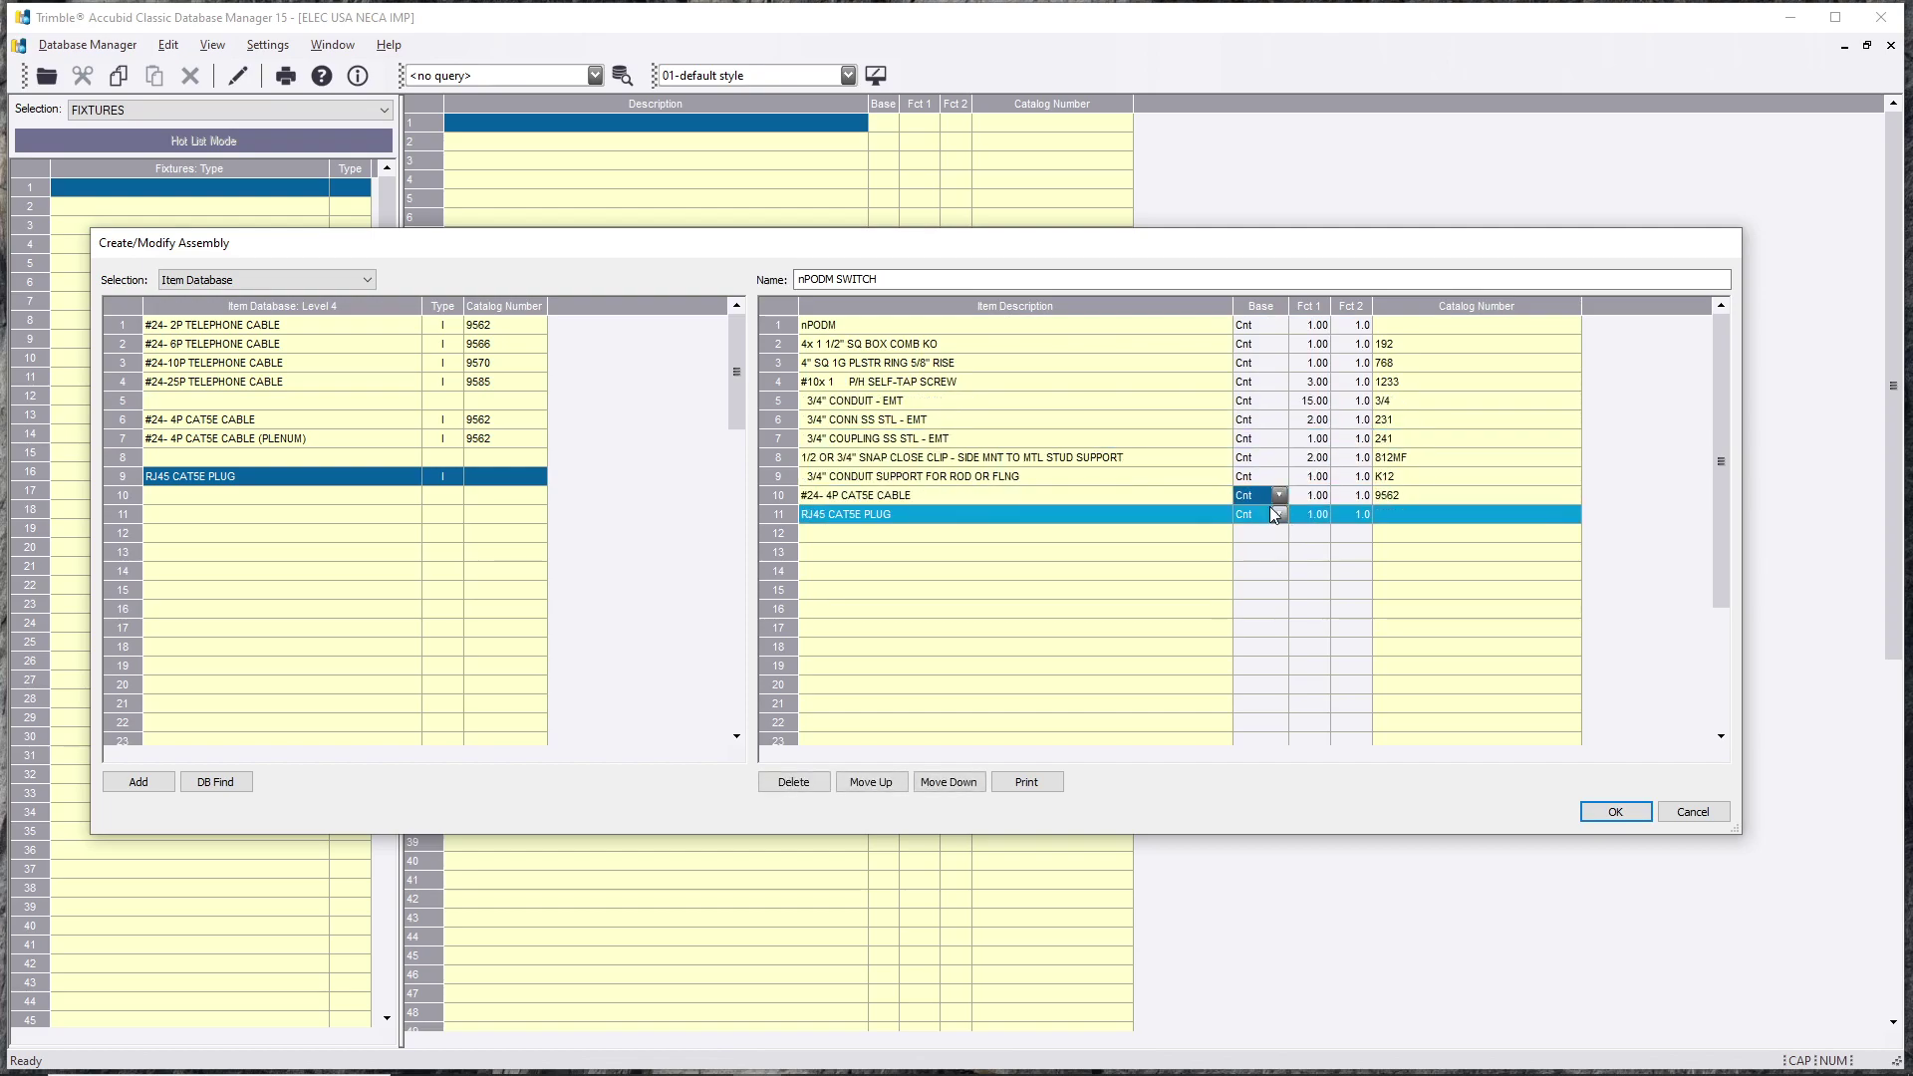
{"action": "left_click", "coordinate": [1191, 571]}
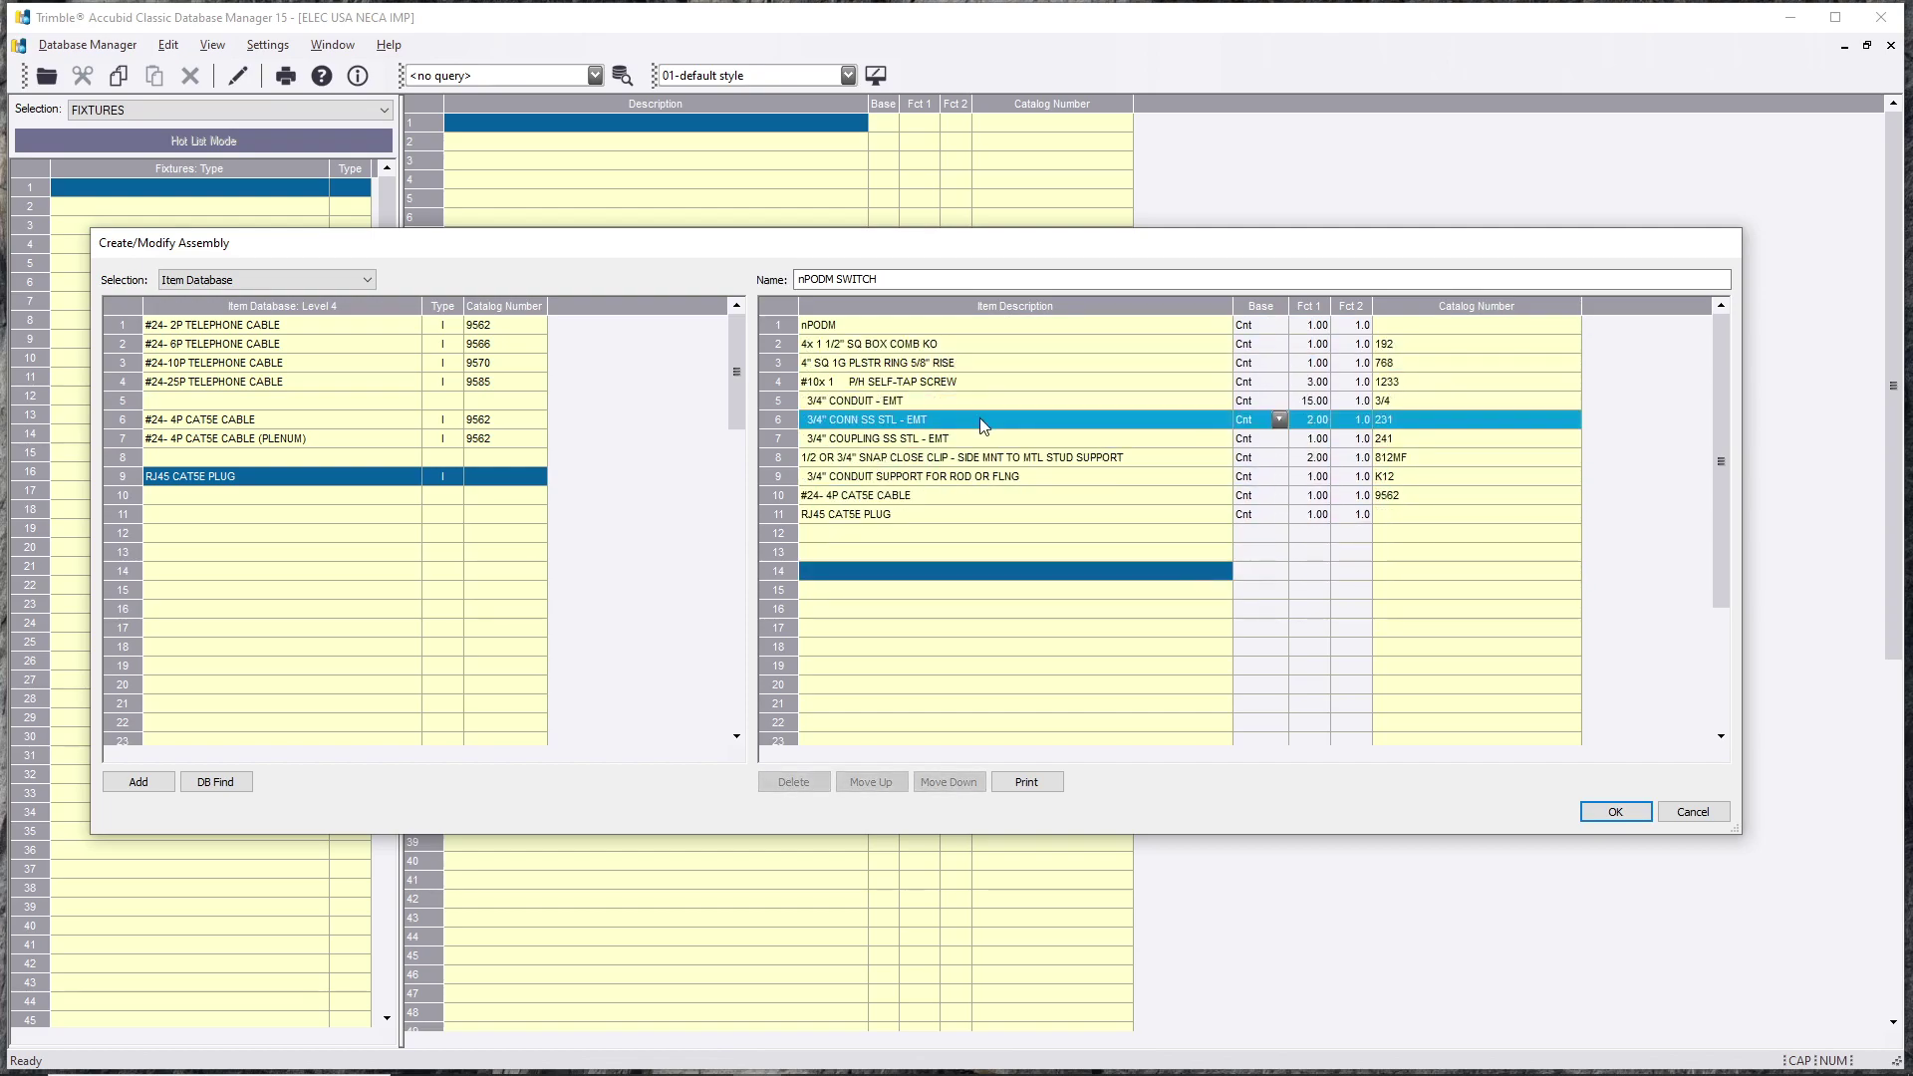
{"action": "left_click", "coordinate": [1167, 497]}
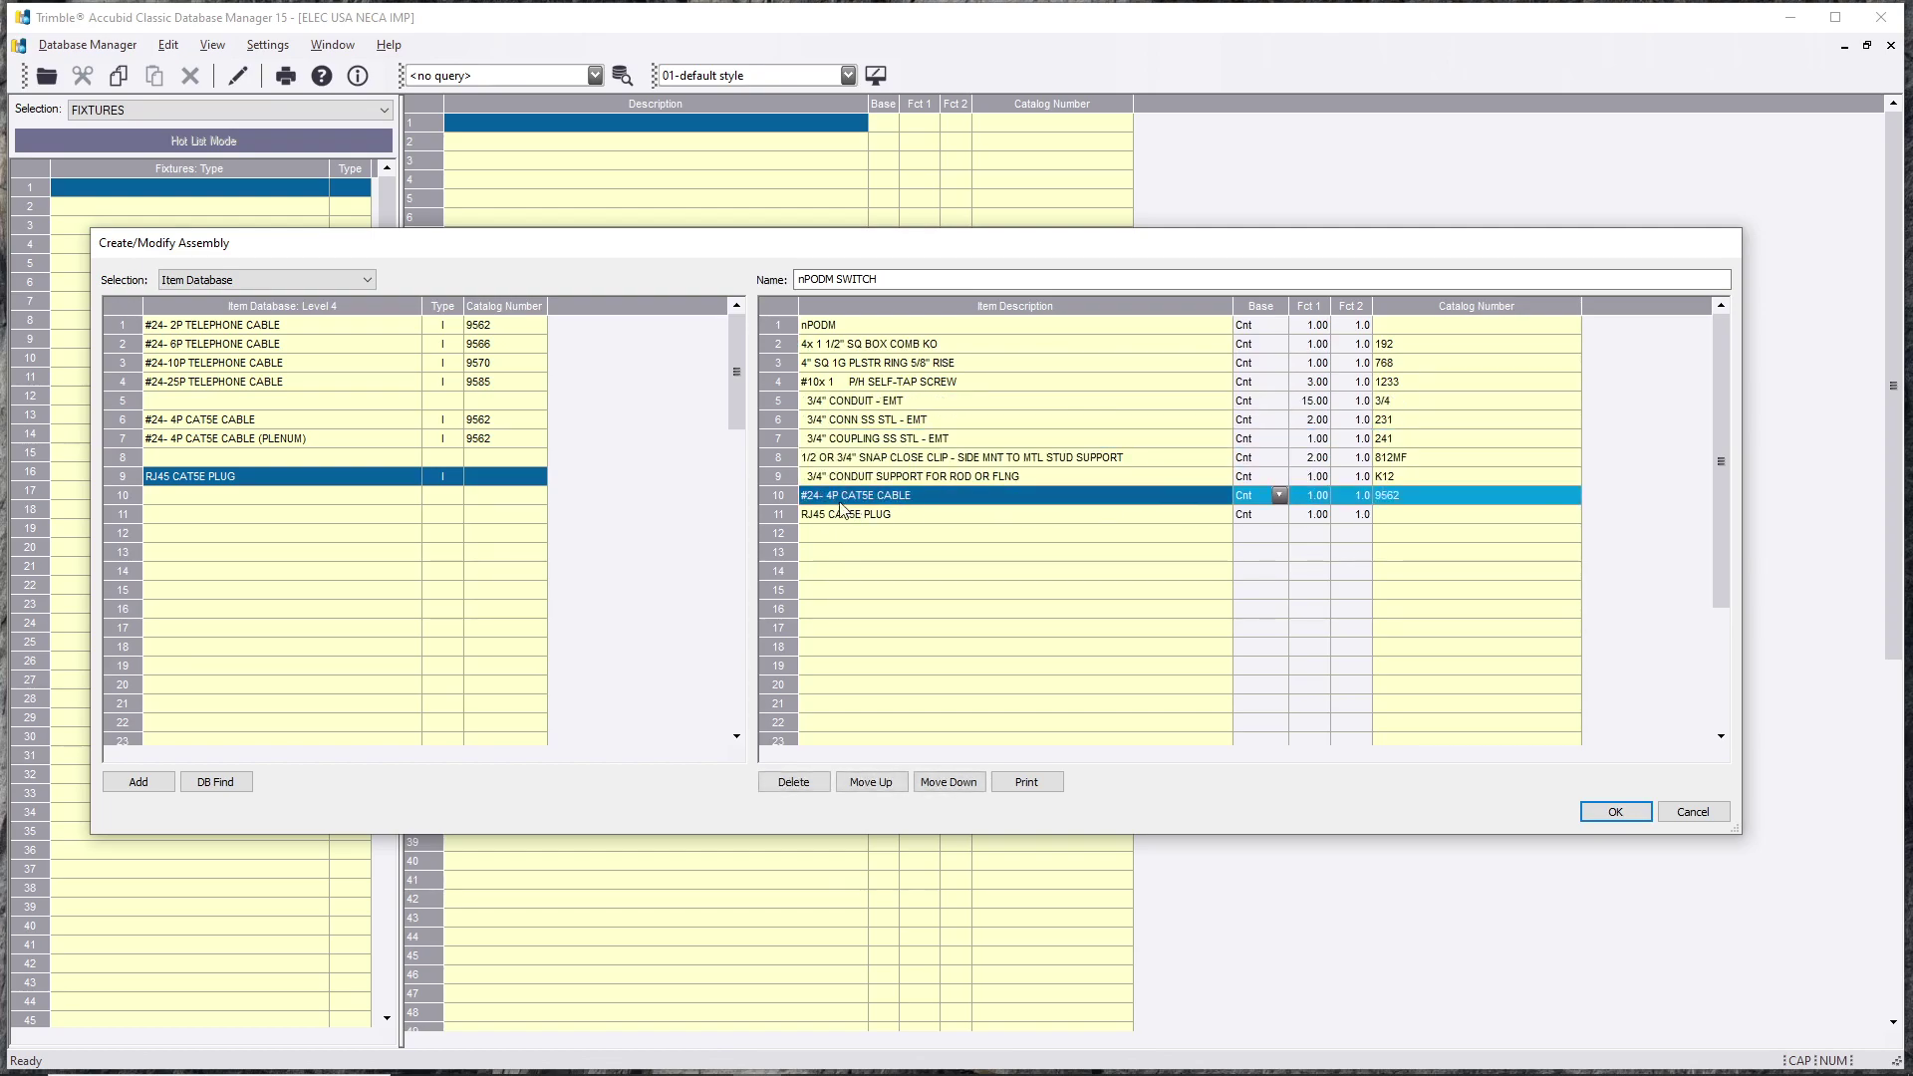
{"action": "left_click", "coordinate": [1329, 499]}
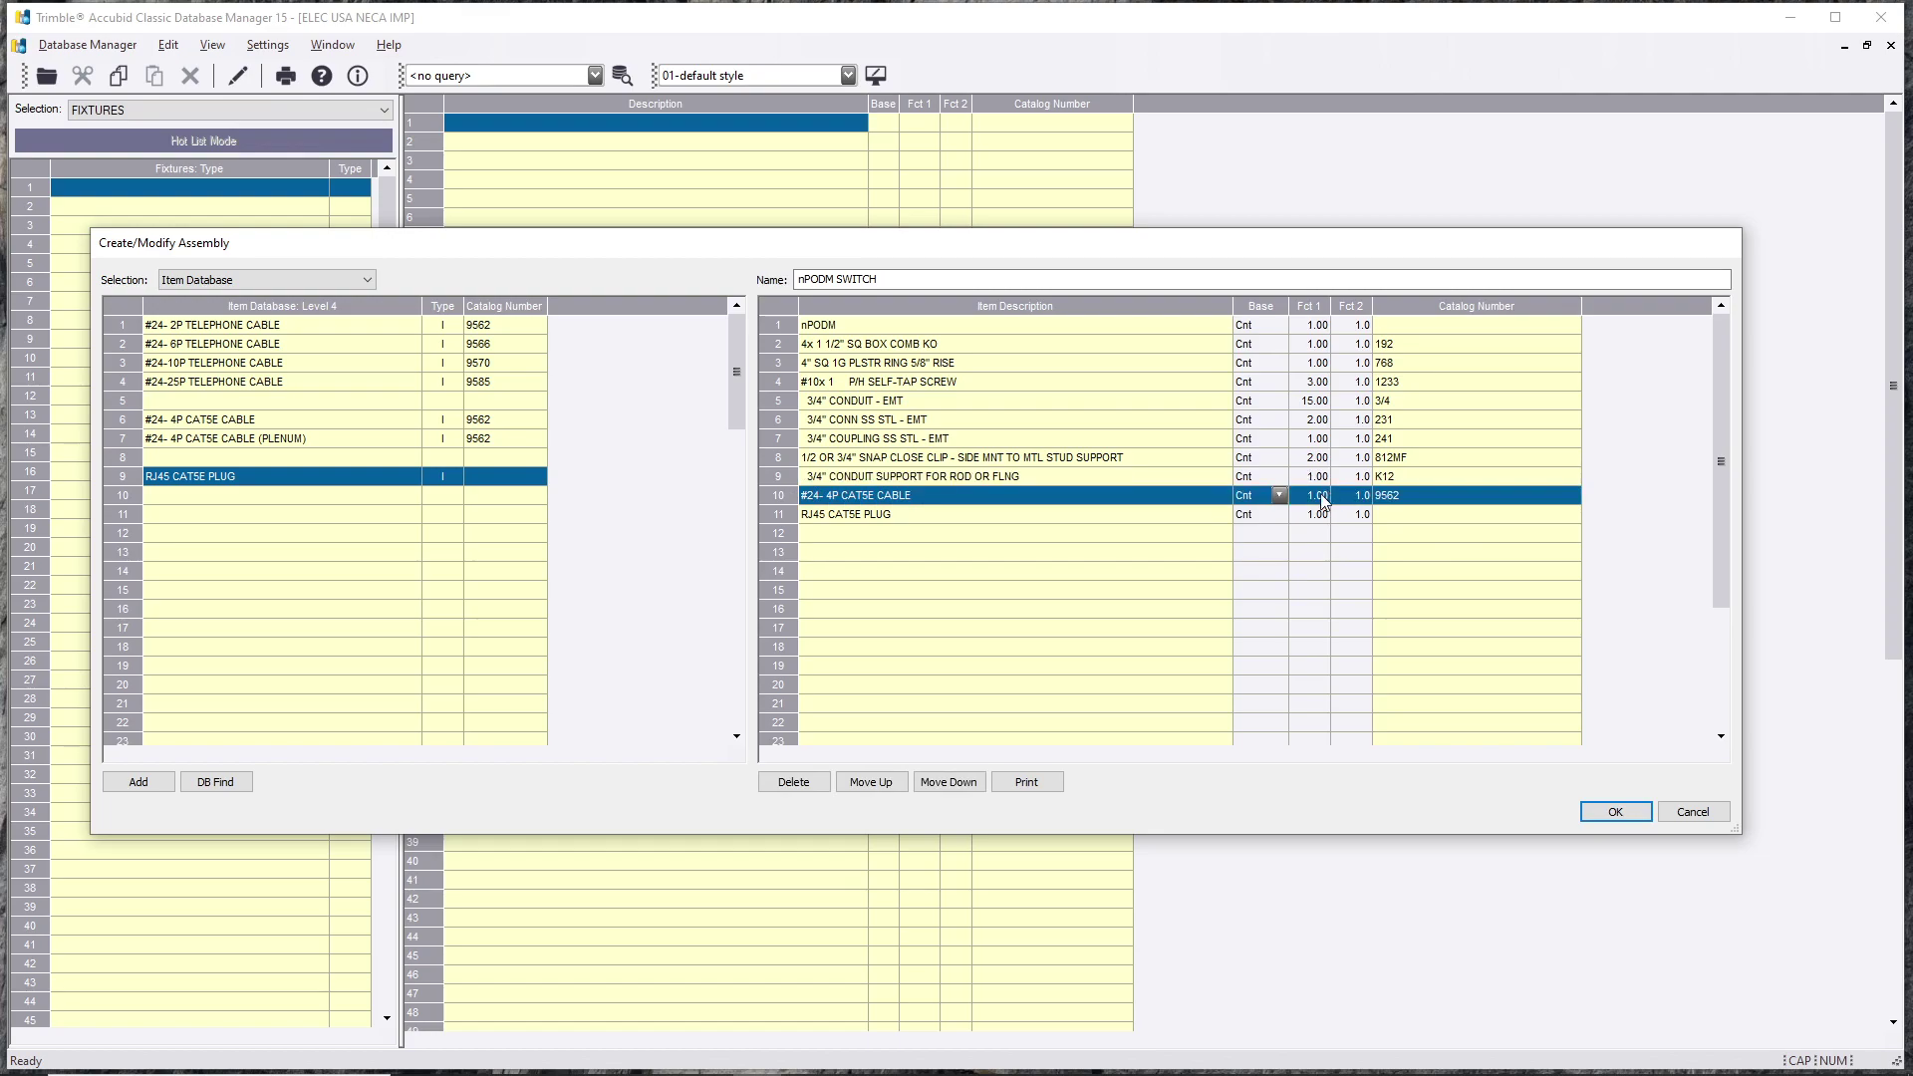
{"action": "type", "text": "20"}
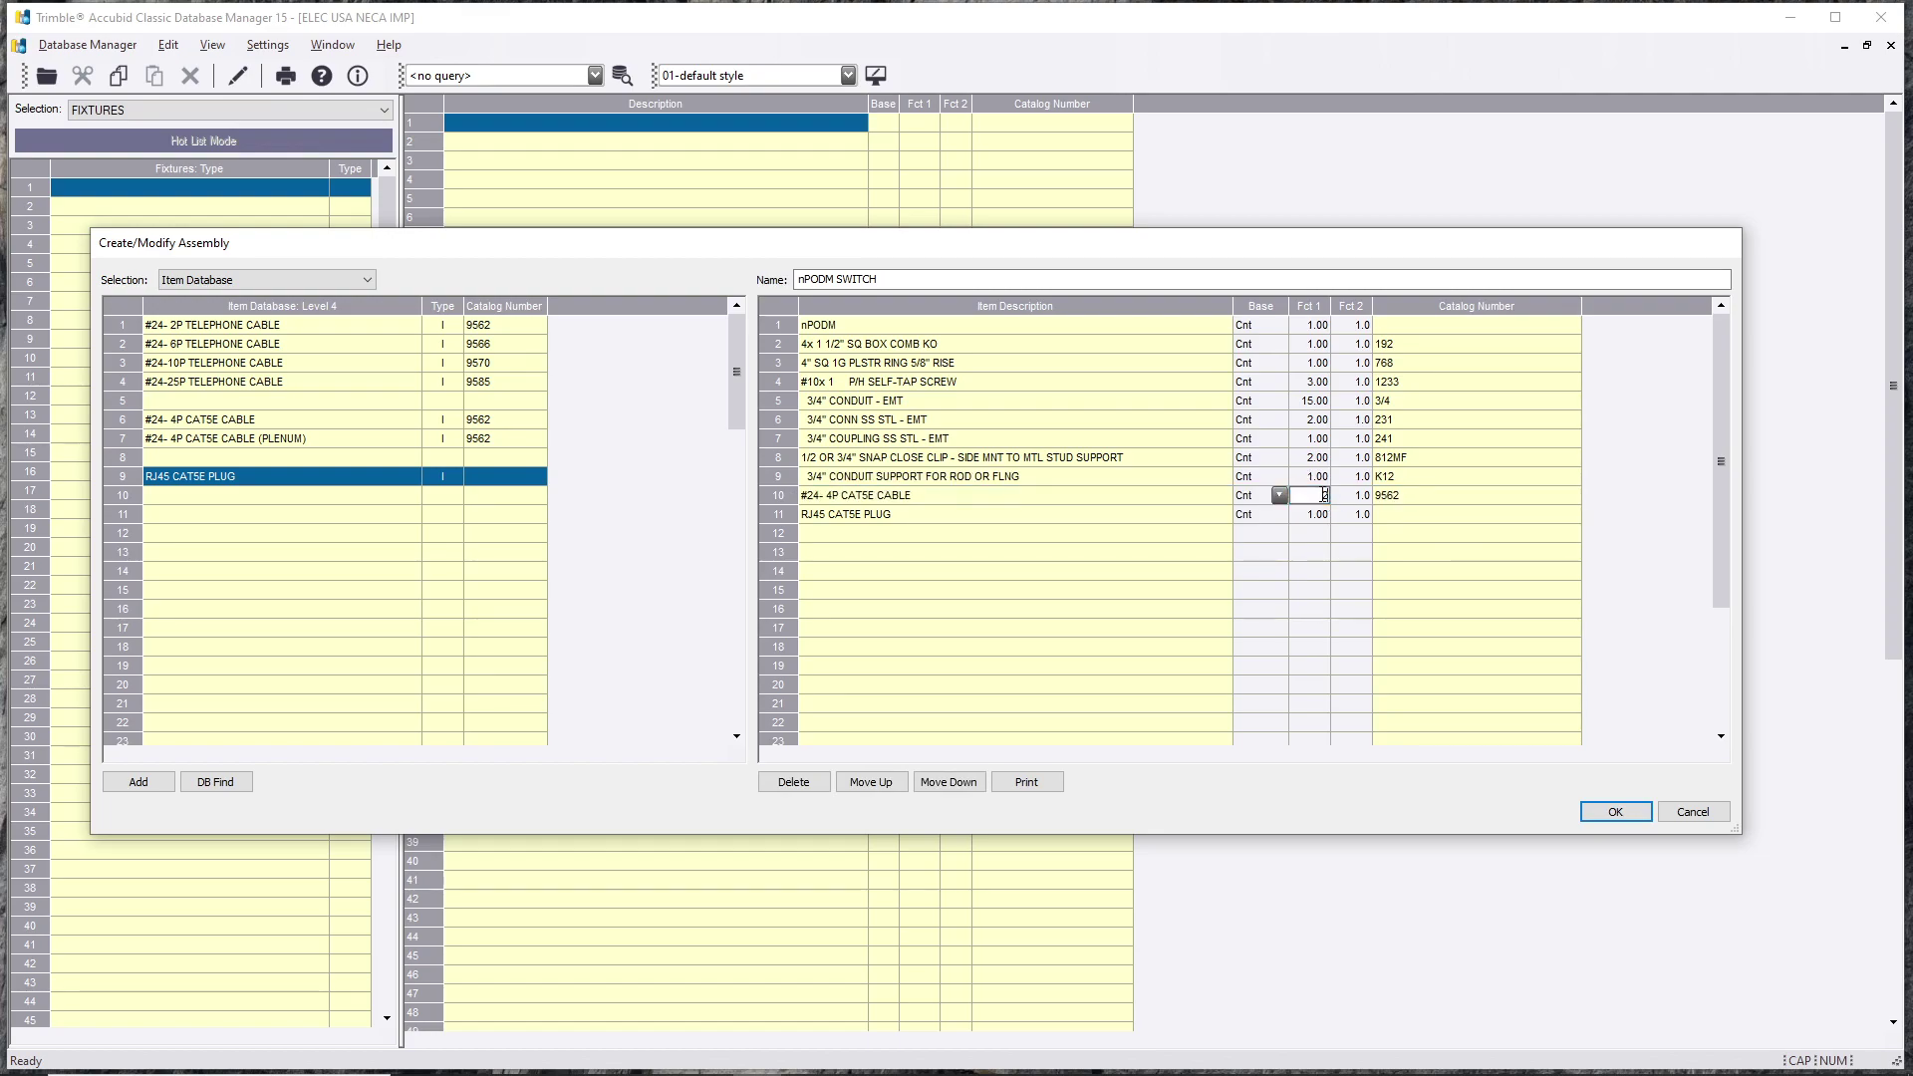
{"action": "key", "text": "Return"}
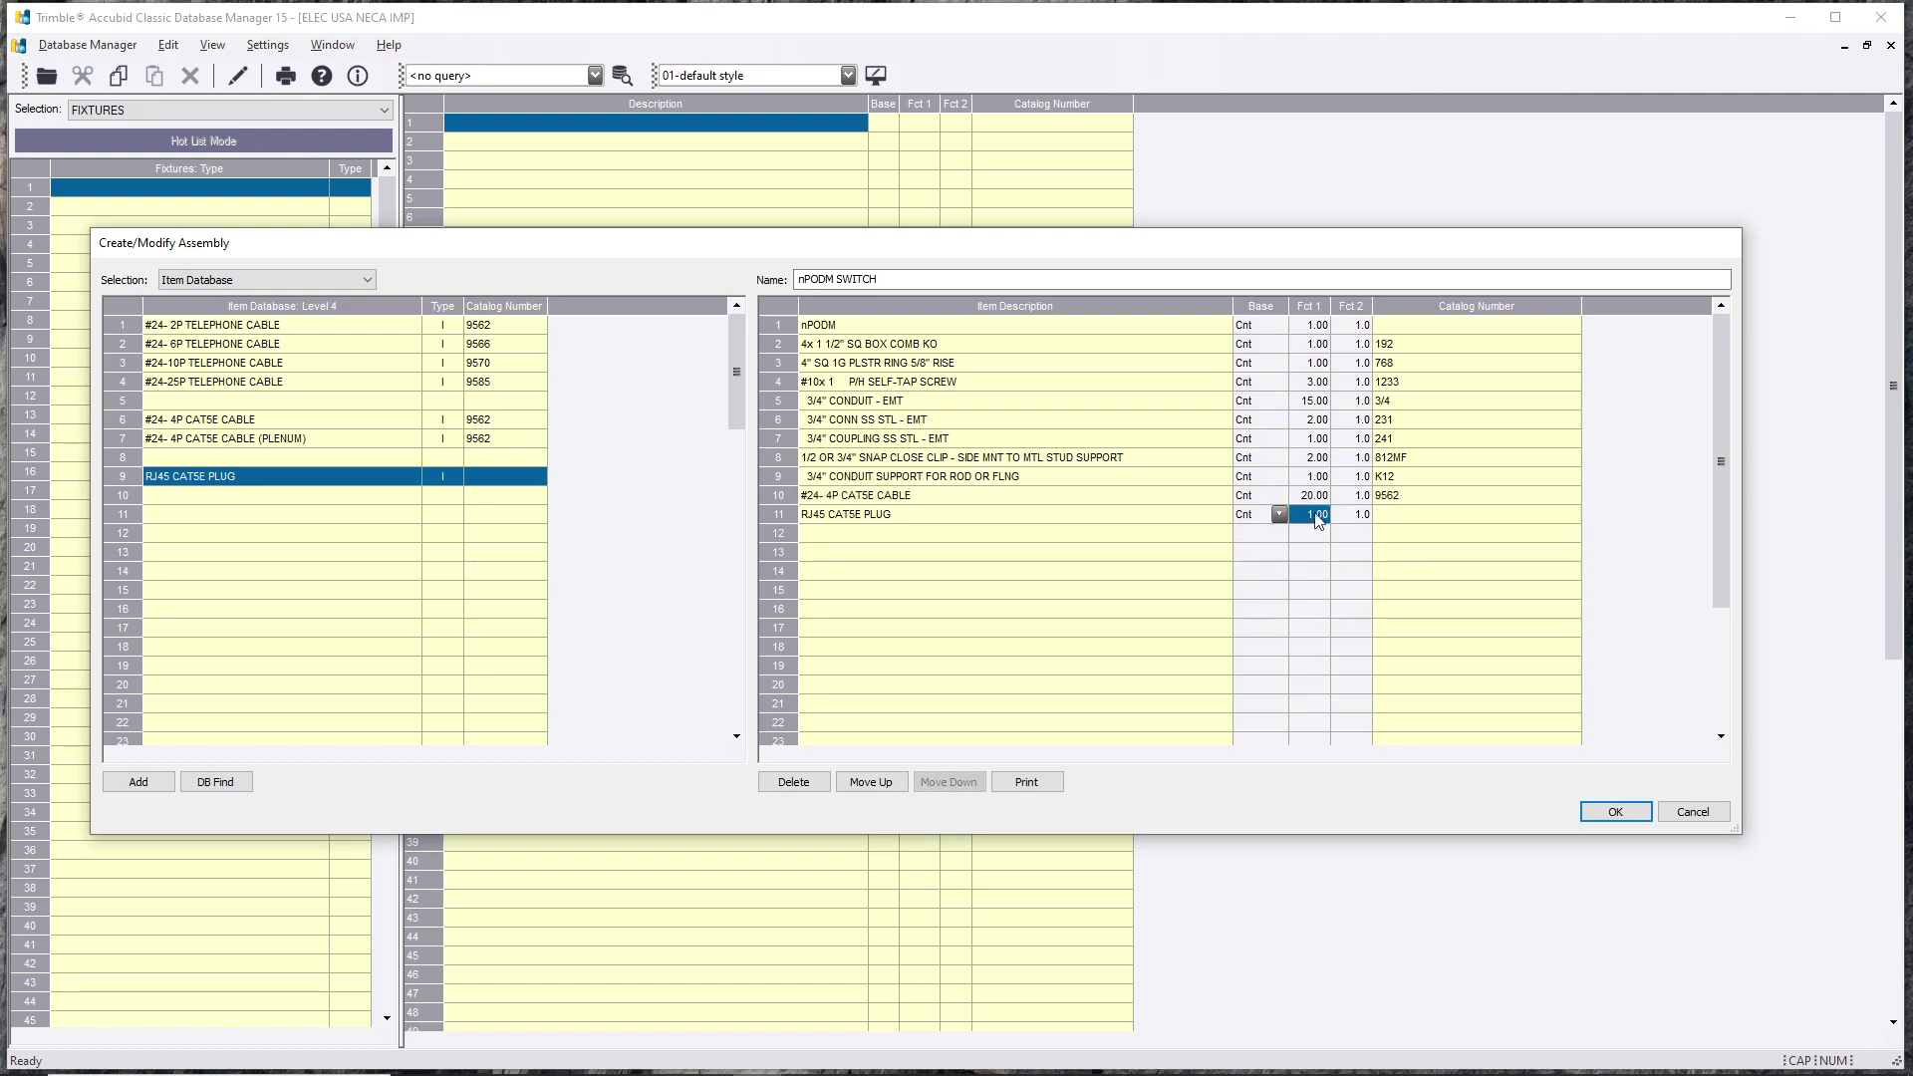
{"action": "left_click", "coordinate": [1063, 570]}
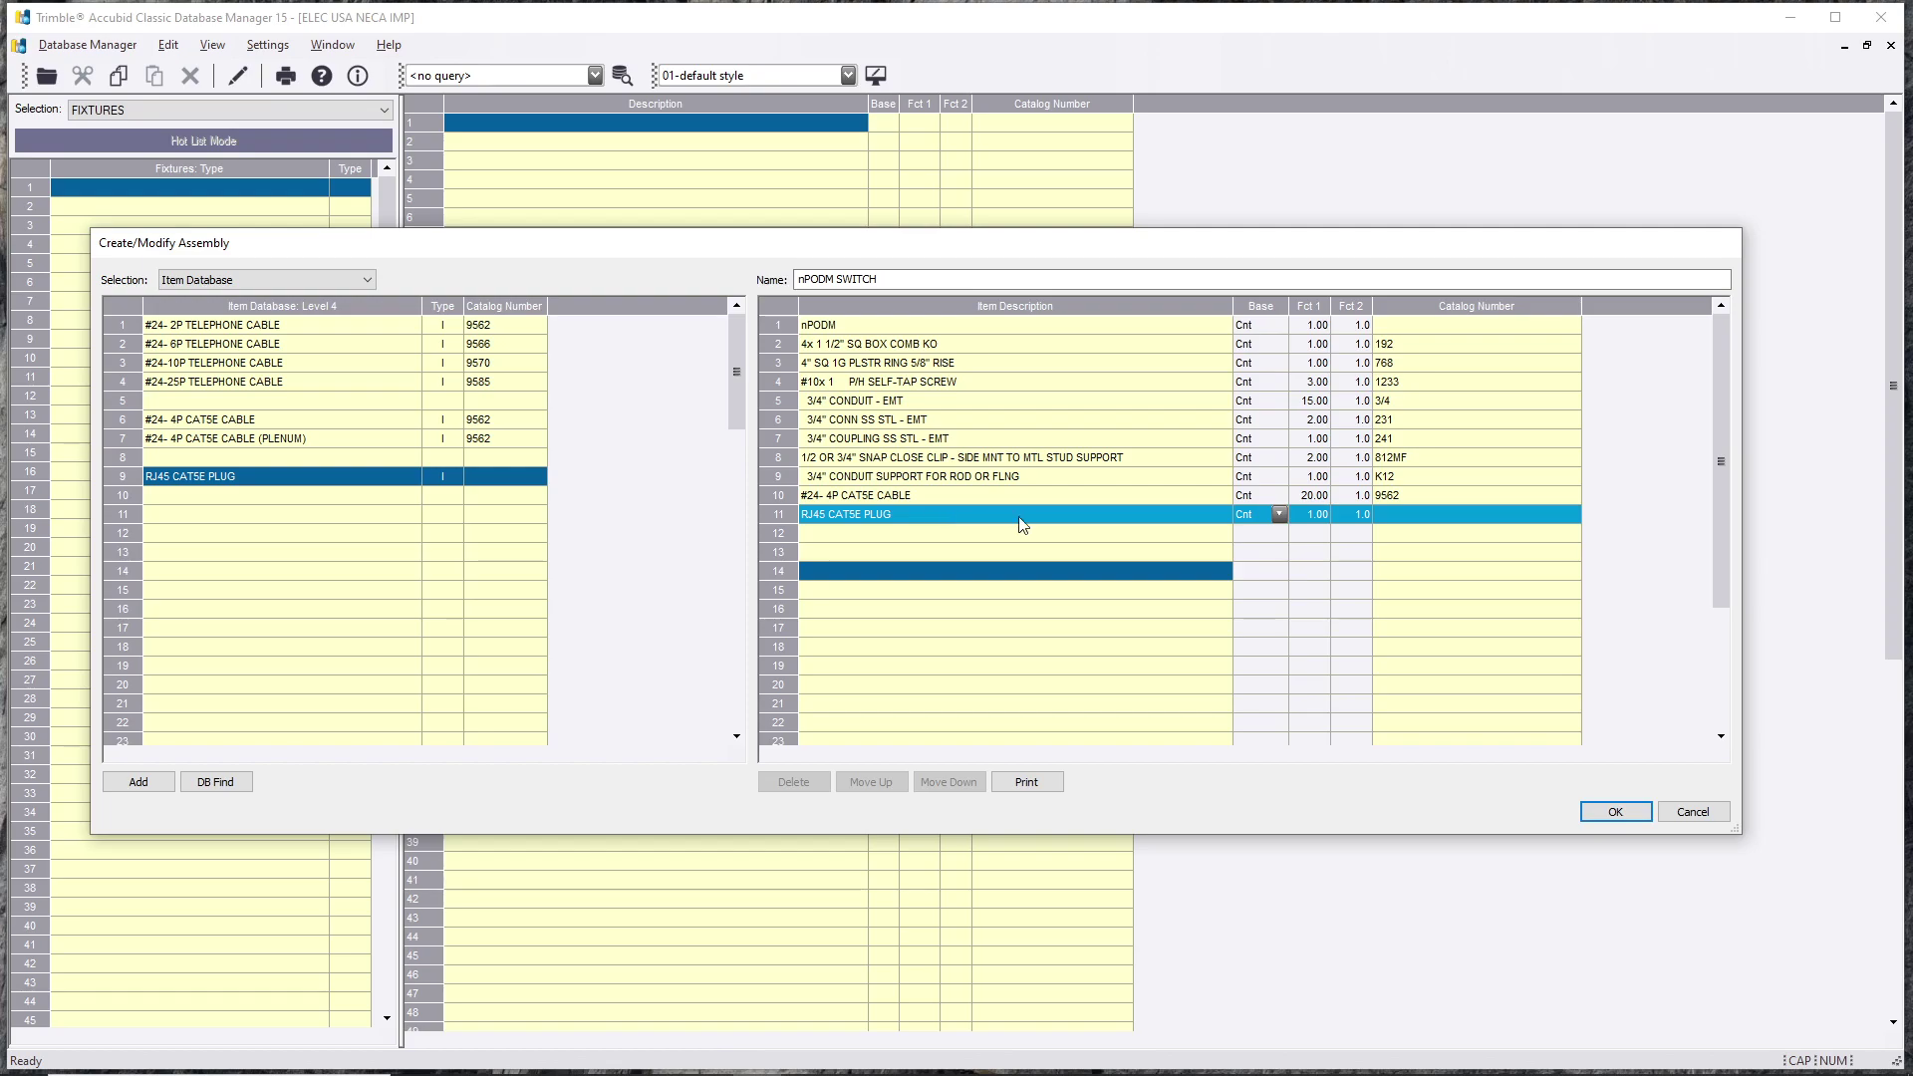
Step: Set Fct 1 of the RJ45 CAT5E PLUG row to 2
{"action": "left_click", "coordinate": [1302, 518]}
{"action": "type", "text": "2"}
{"action": "key", "text": "Return"}
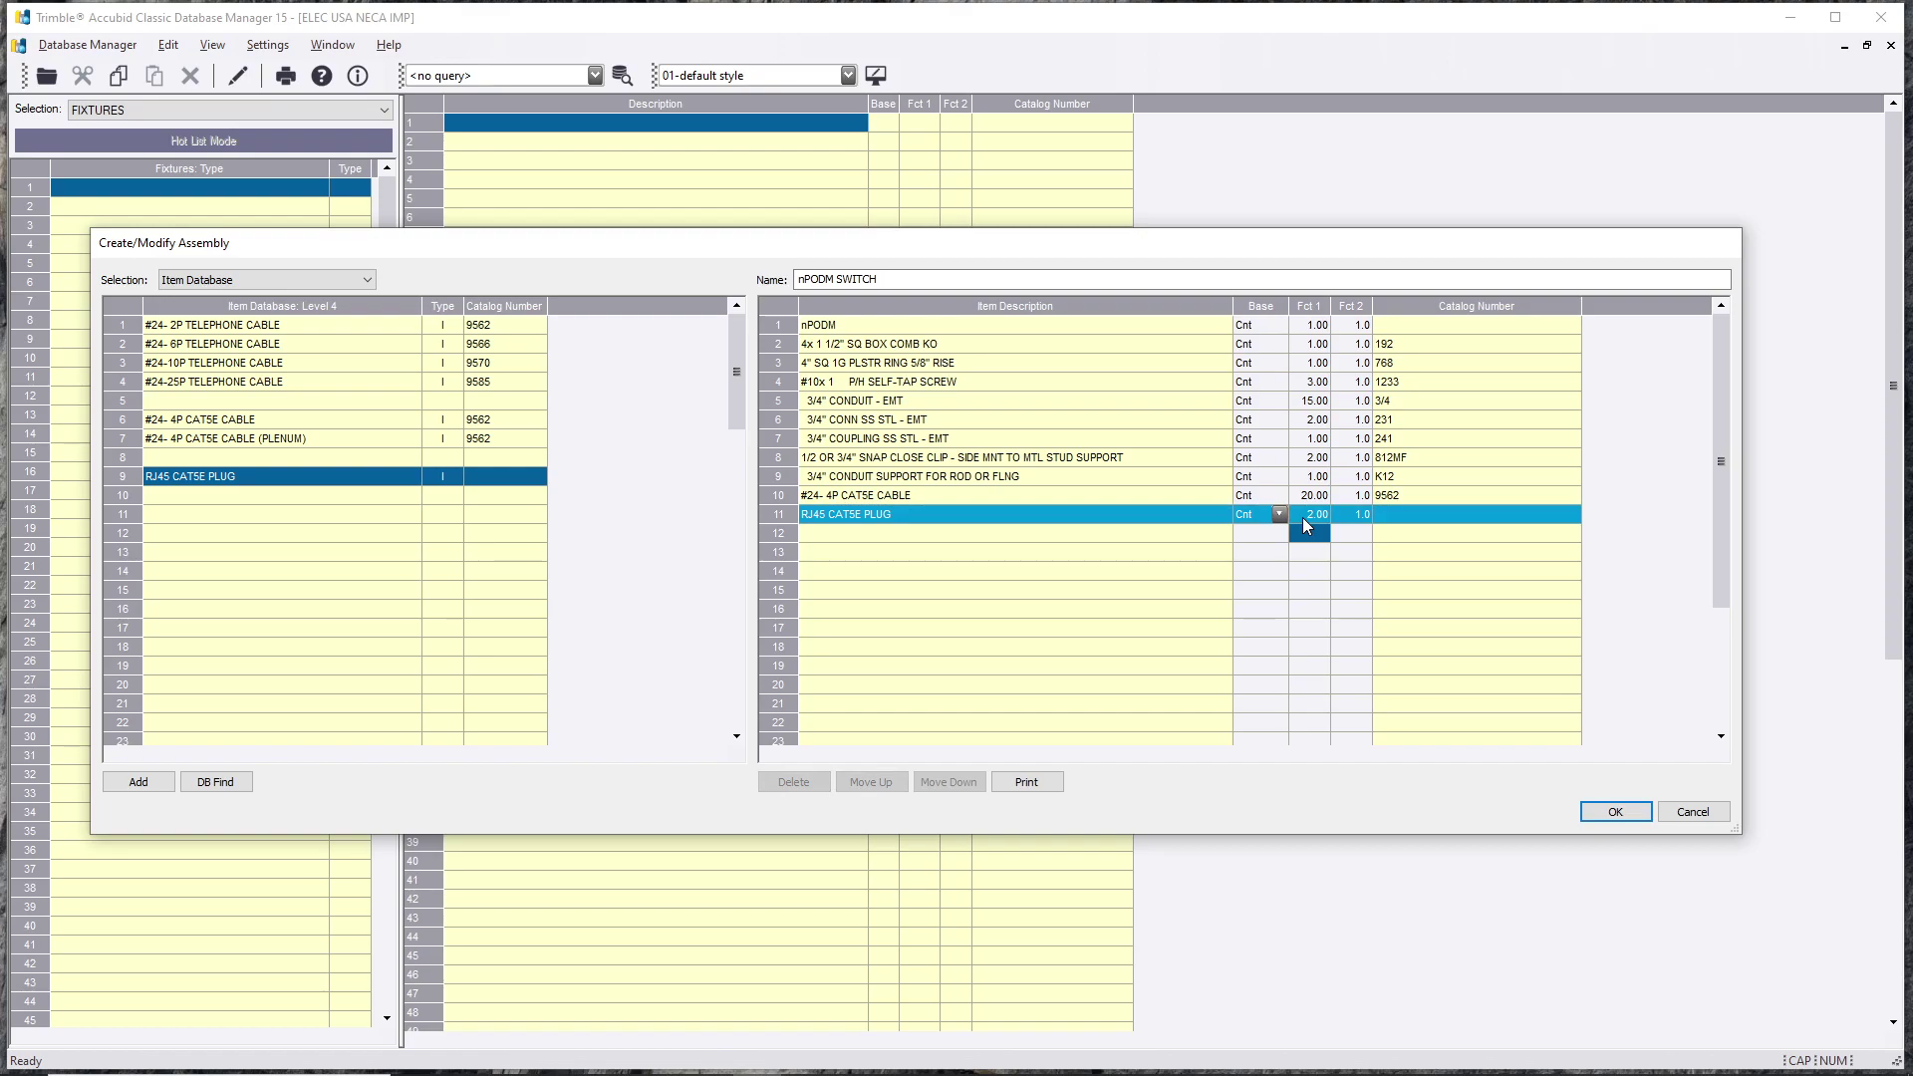
{"action": "left_click", "coordinate": [987, 630]}
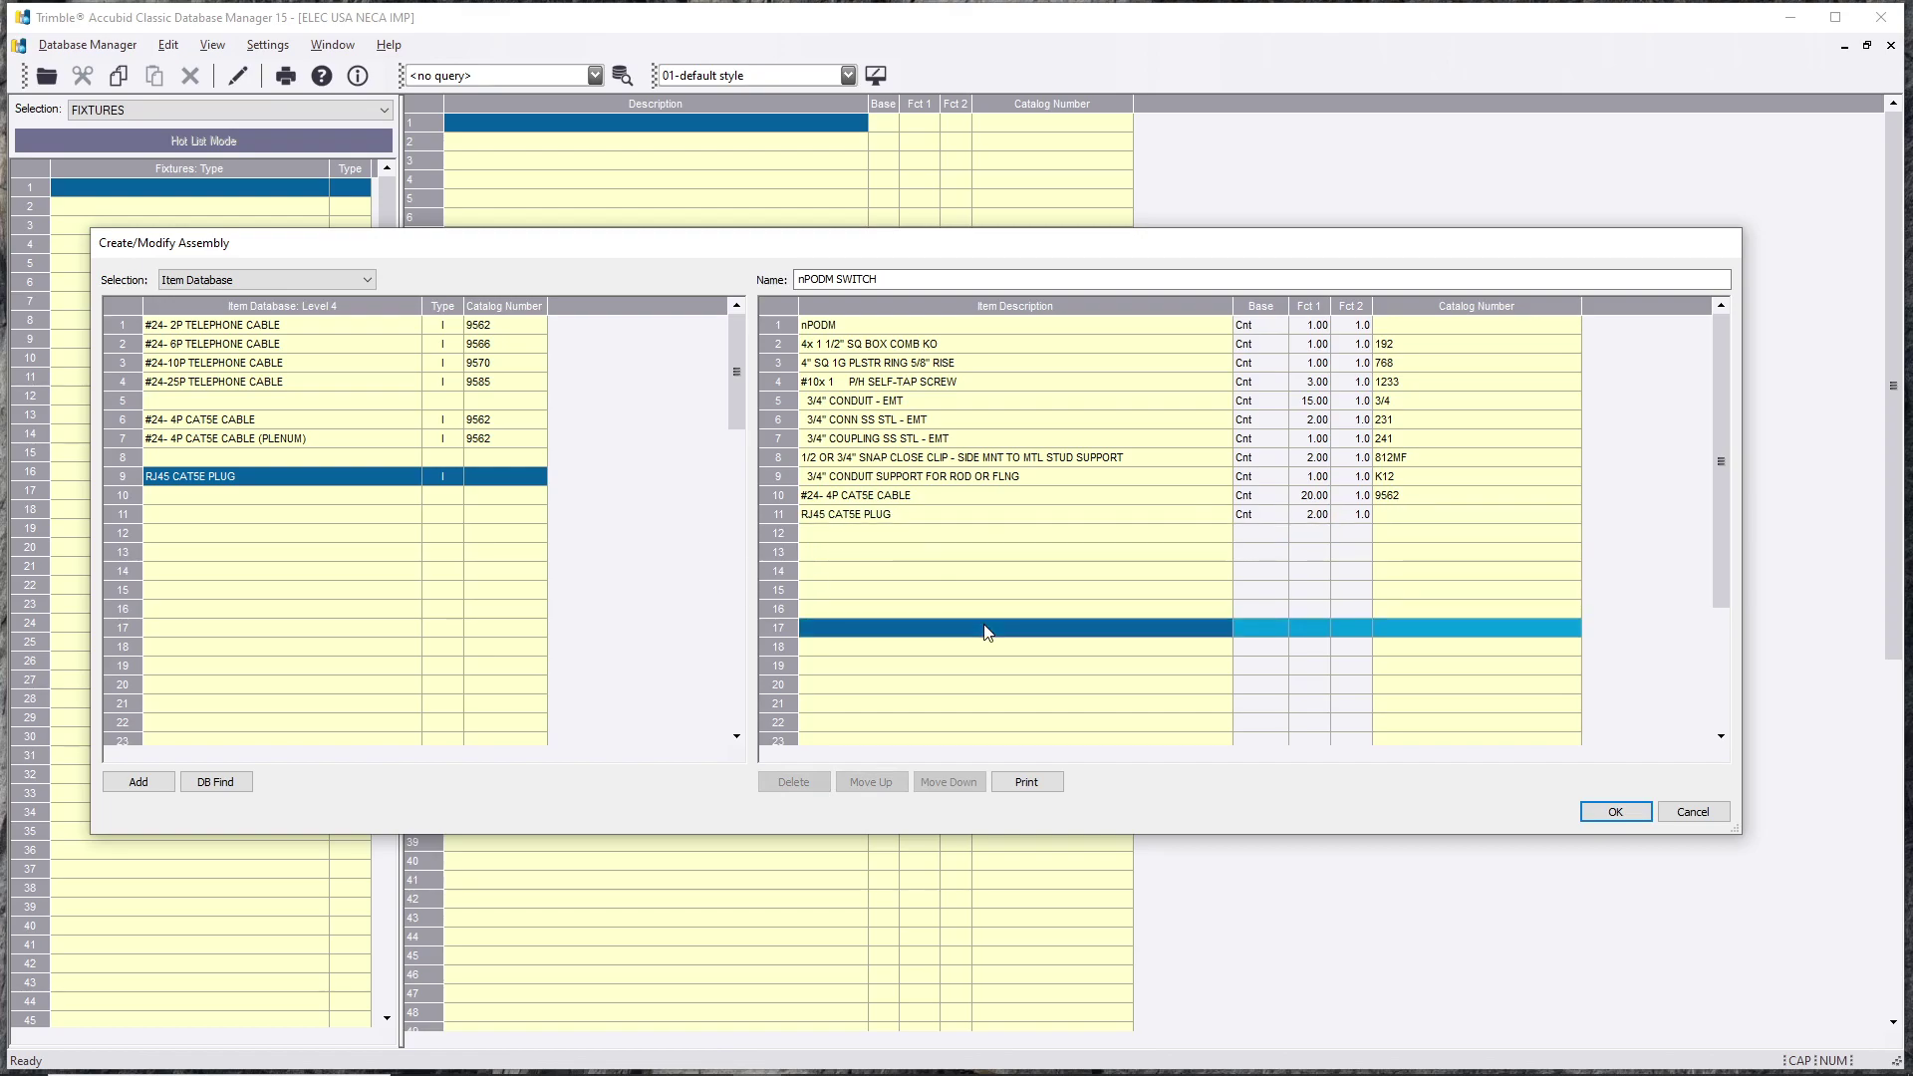
Step: Check the nPODM and box rows, and save the nPODM SWITCH assembly
{"action": "left_click", "coordinate": [1009, 325]}
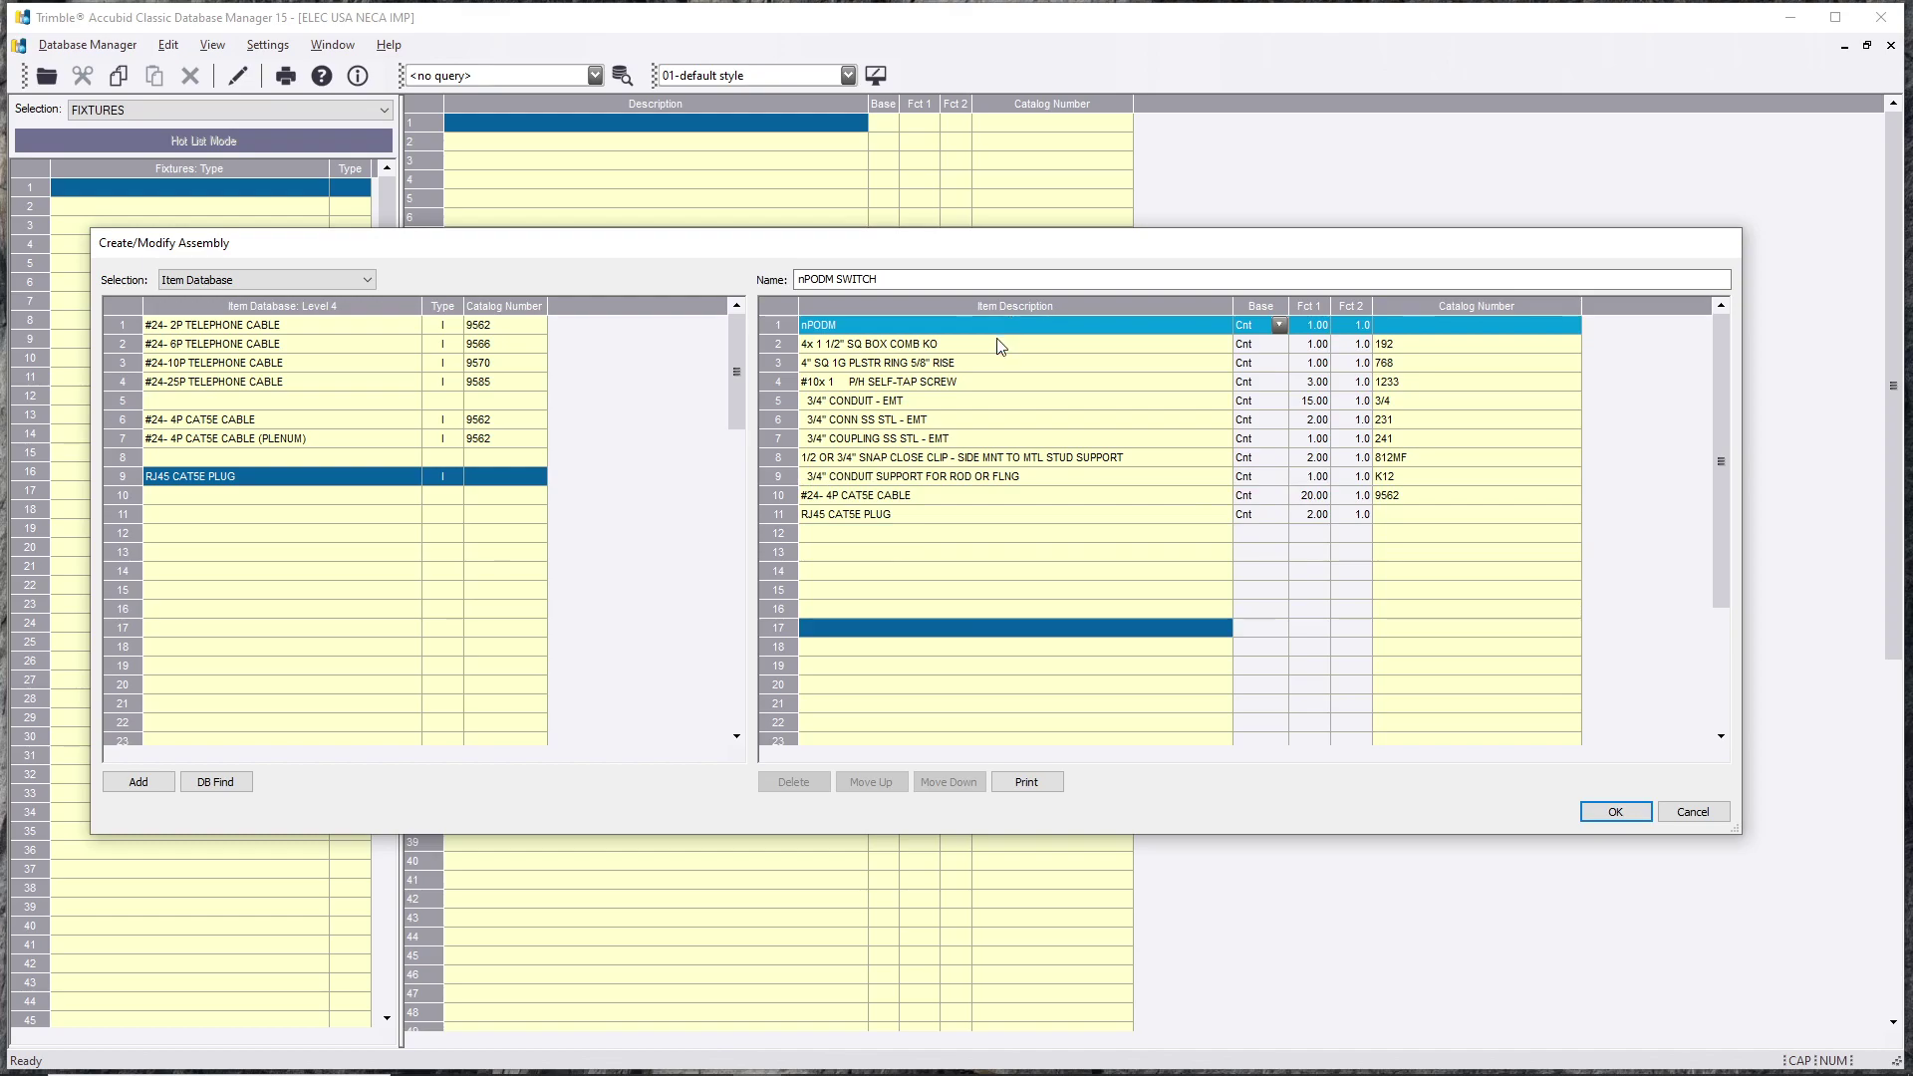
{"action": "left_click", "coordinate": [997, 342]}
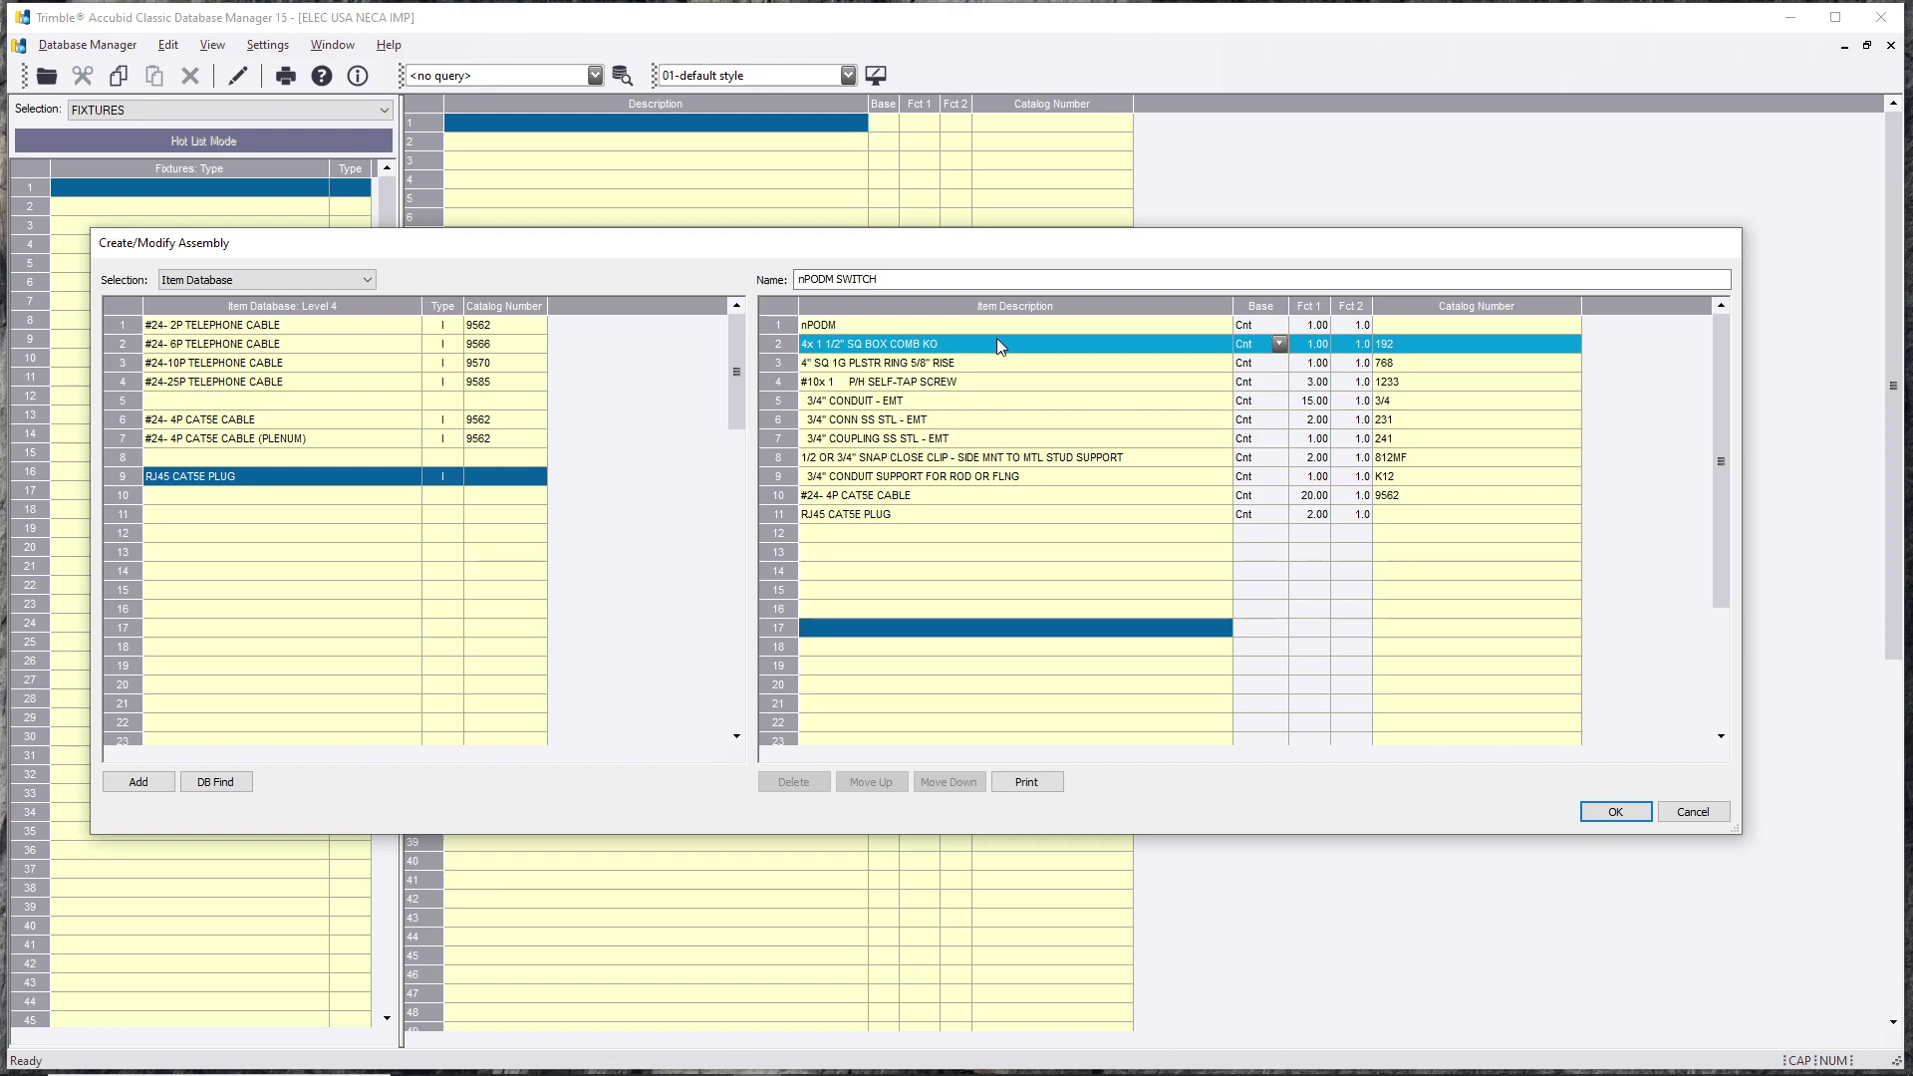
{"action": "left_click", "coordinate": [876, 329]}
{"action": "left_click", "coordinate": [876, 328]}
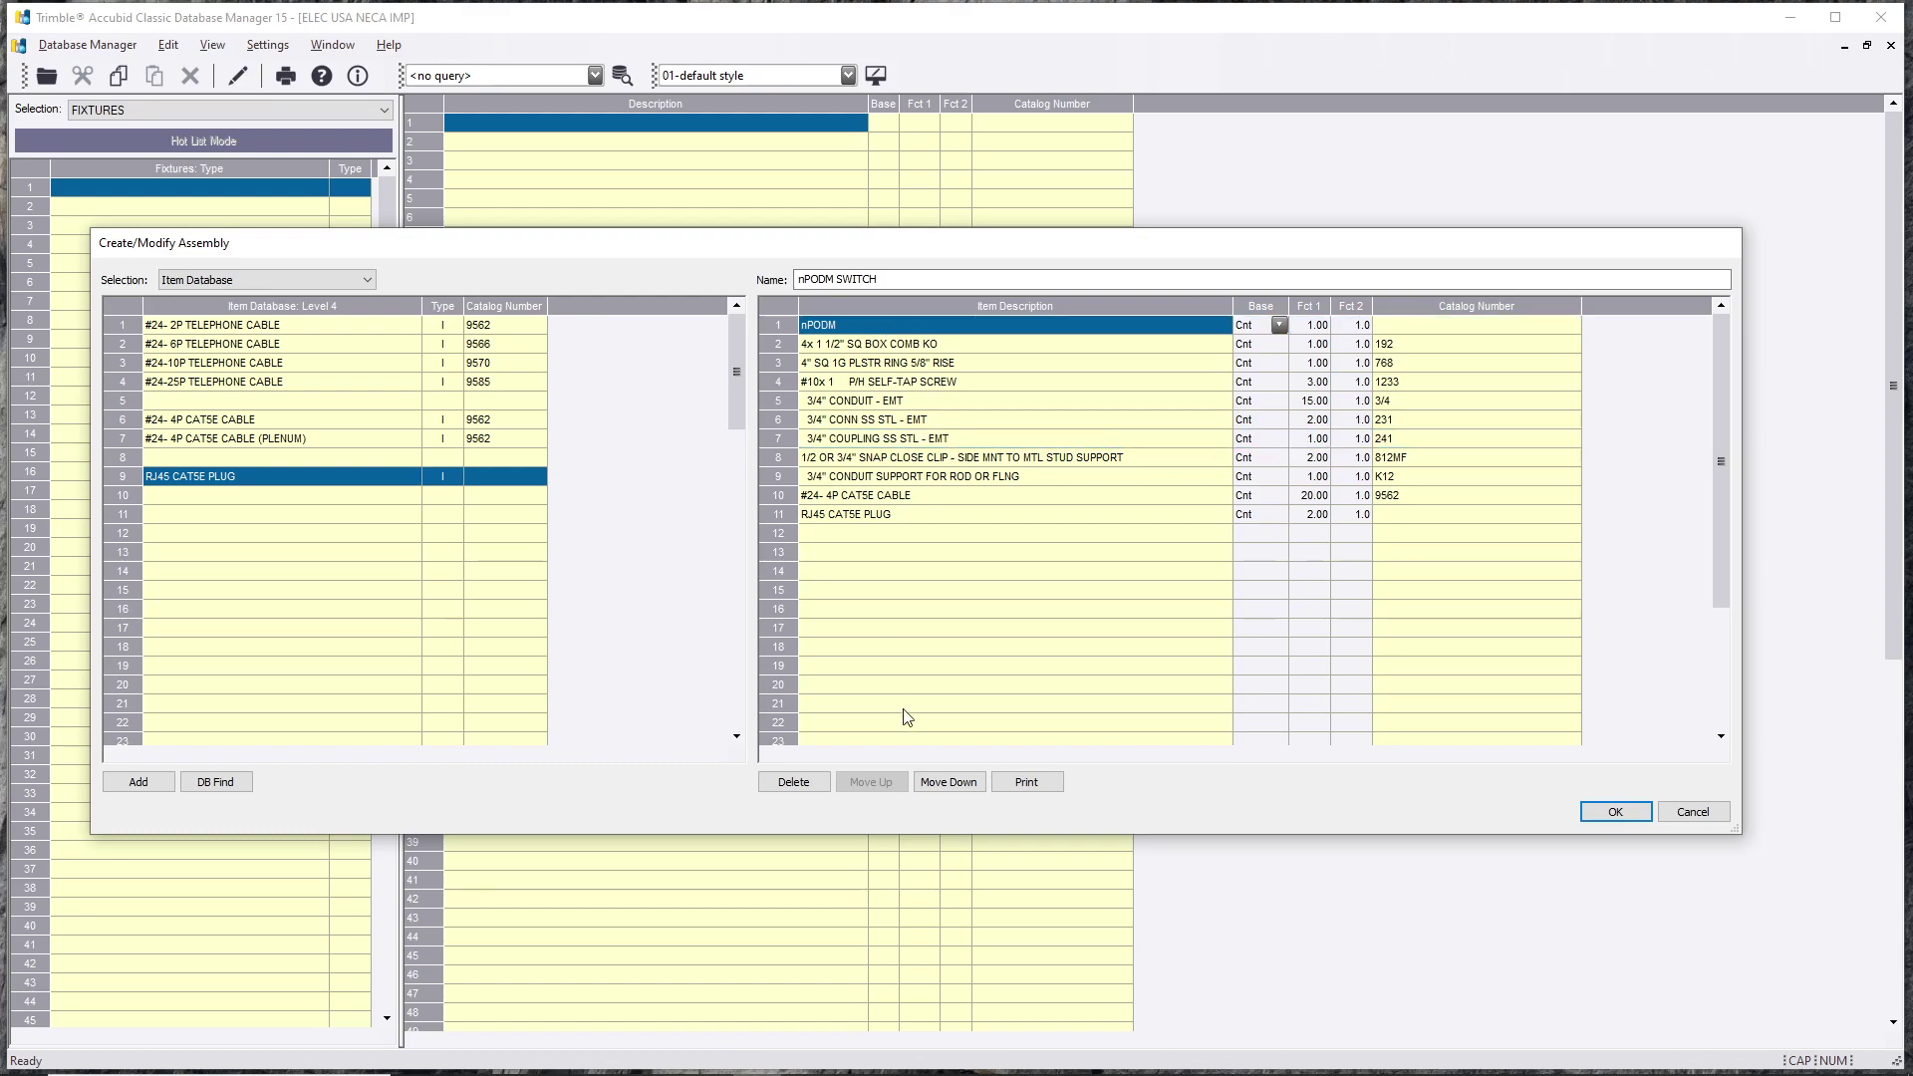
{"action": "left_click", "coordinate": [947, 646]}
{"action": "left_click", "coordinate": [1615, 811]}
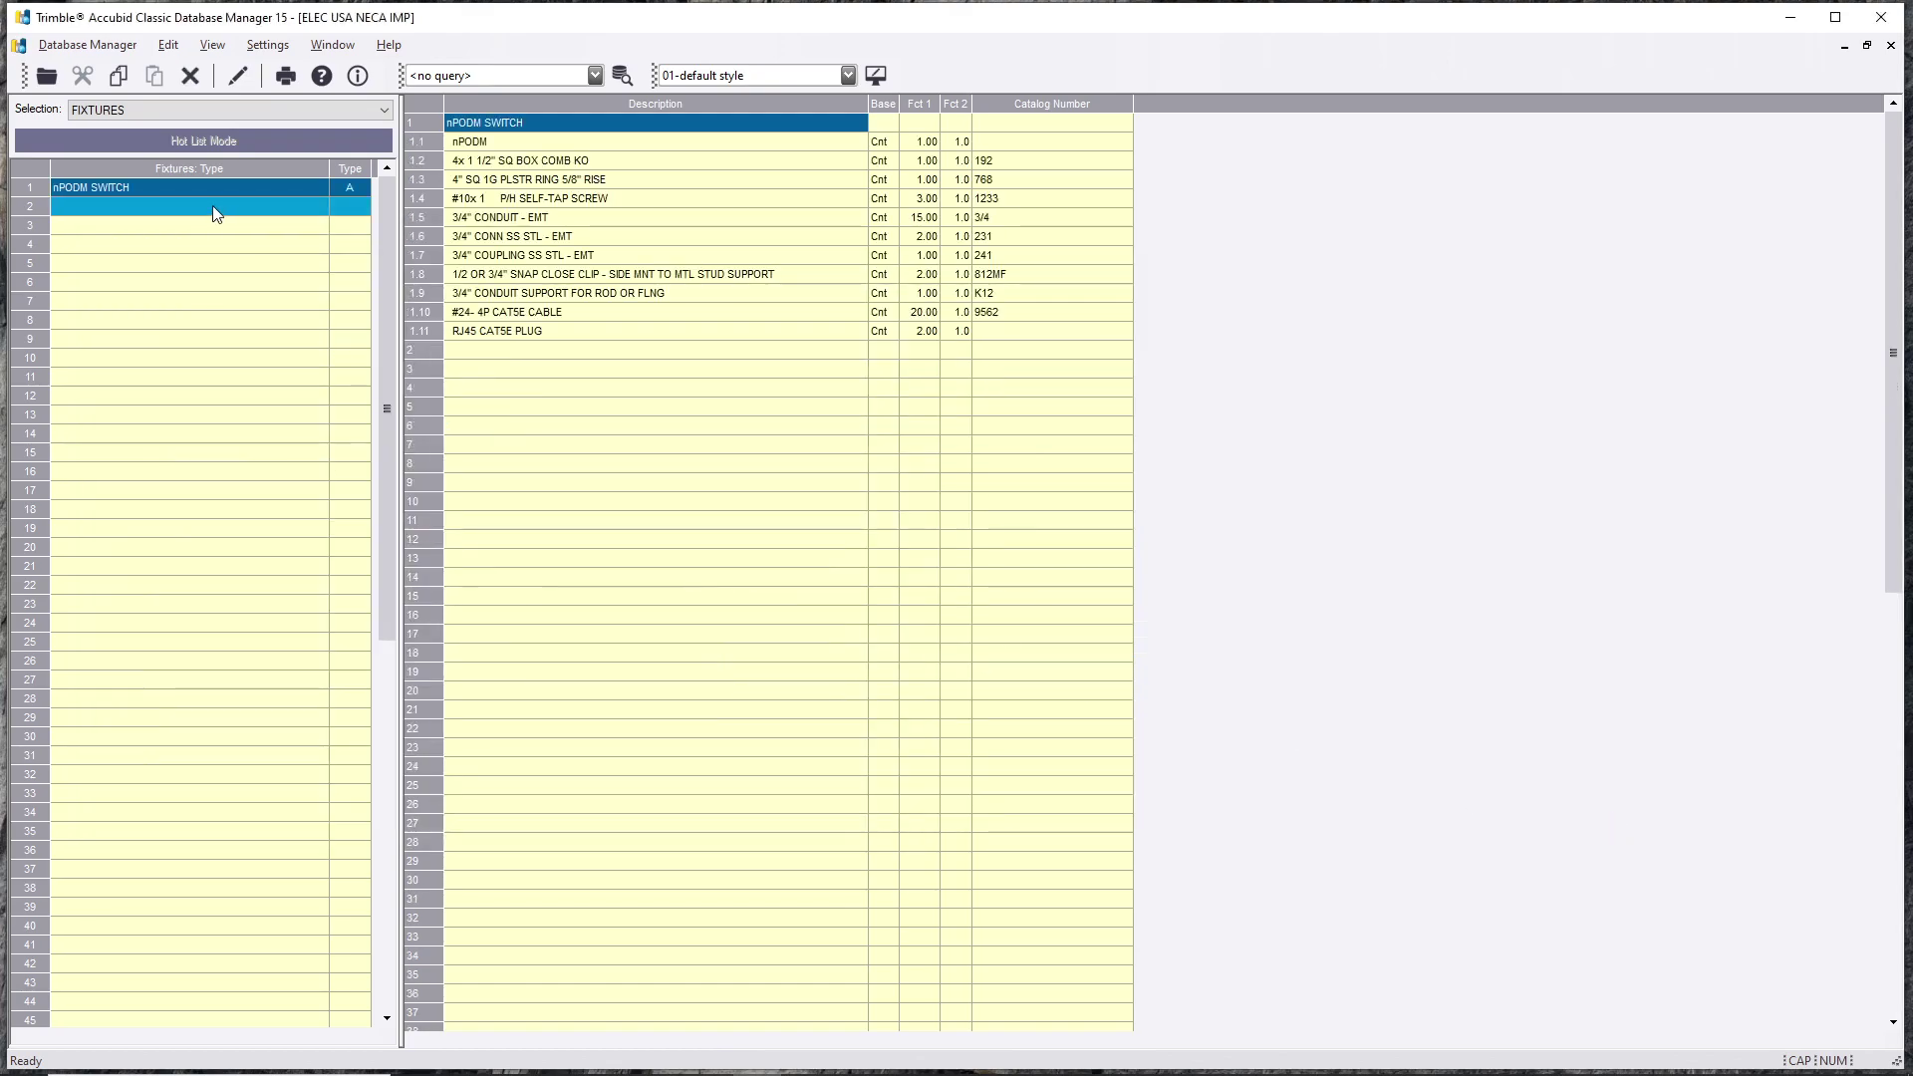
Step: Add a new item named NPOD DECORA PLATE to the Item Database's low voltage GE LV- RP2 SERIES PLATES, below the existing items
{"action": "left_click", "coordinate": [175, 110]}
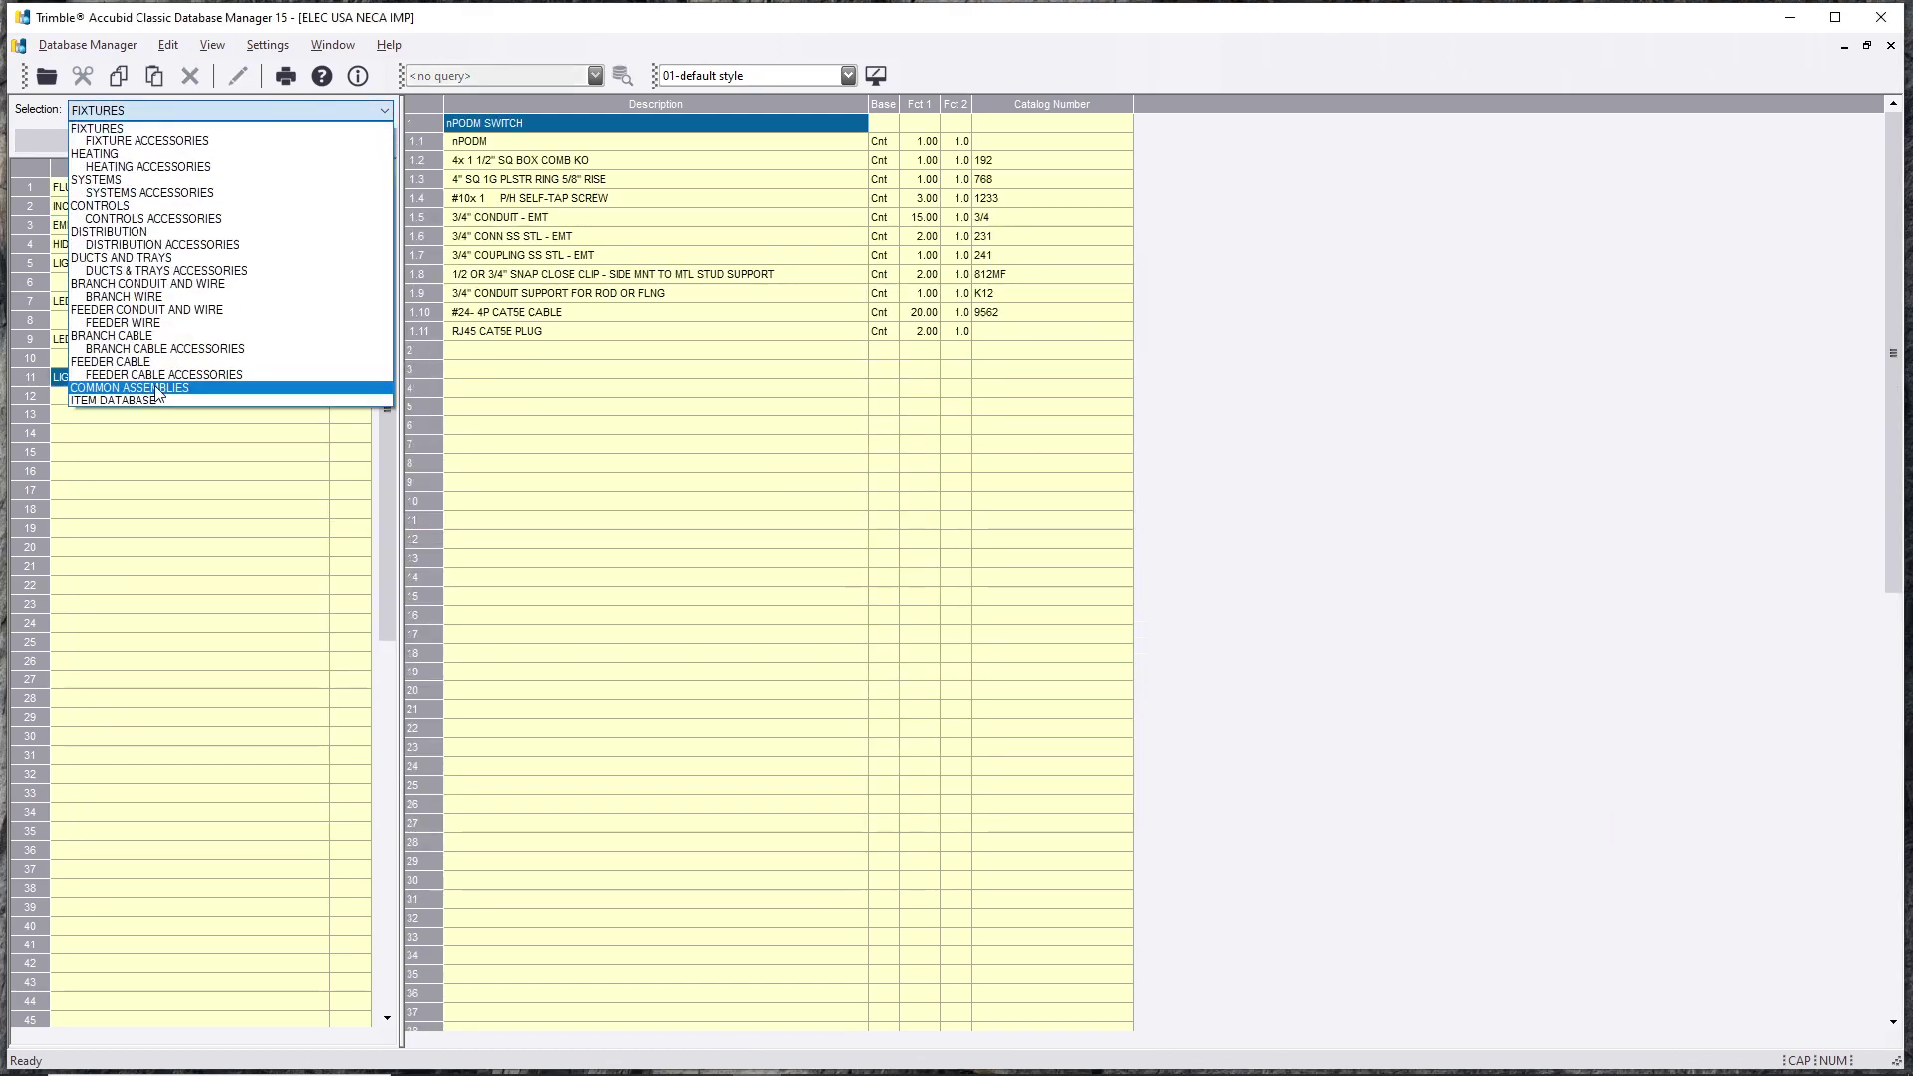
{"action": "left_click", "coordinate": [120, 394]}
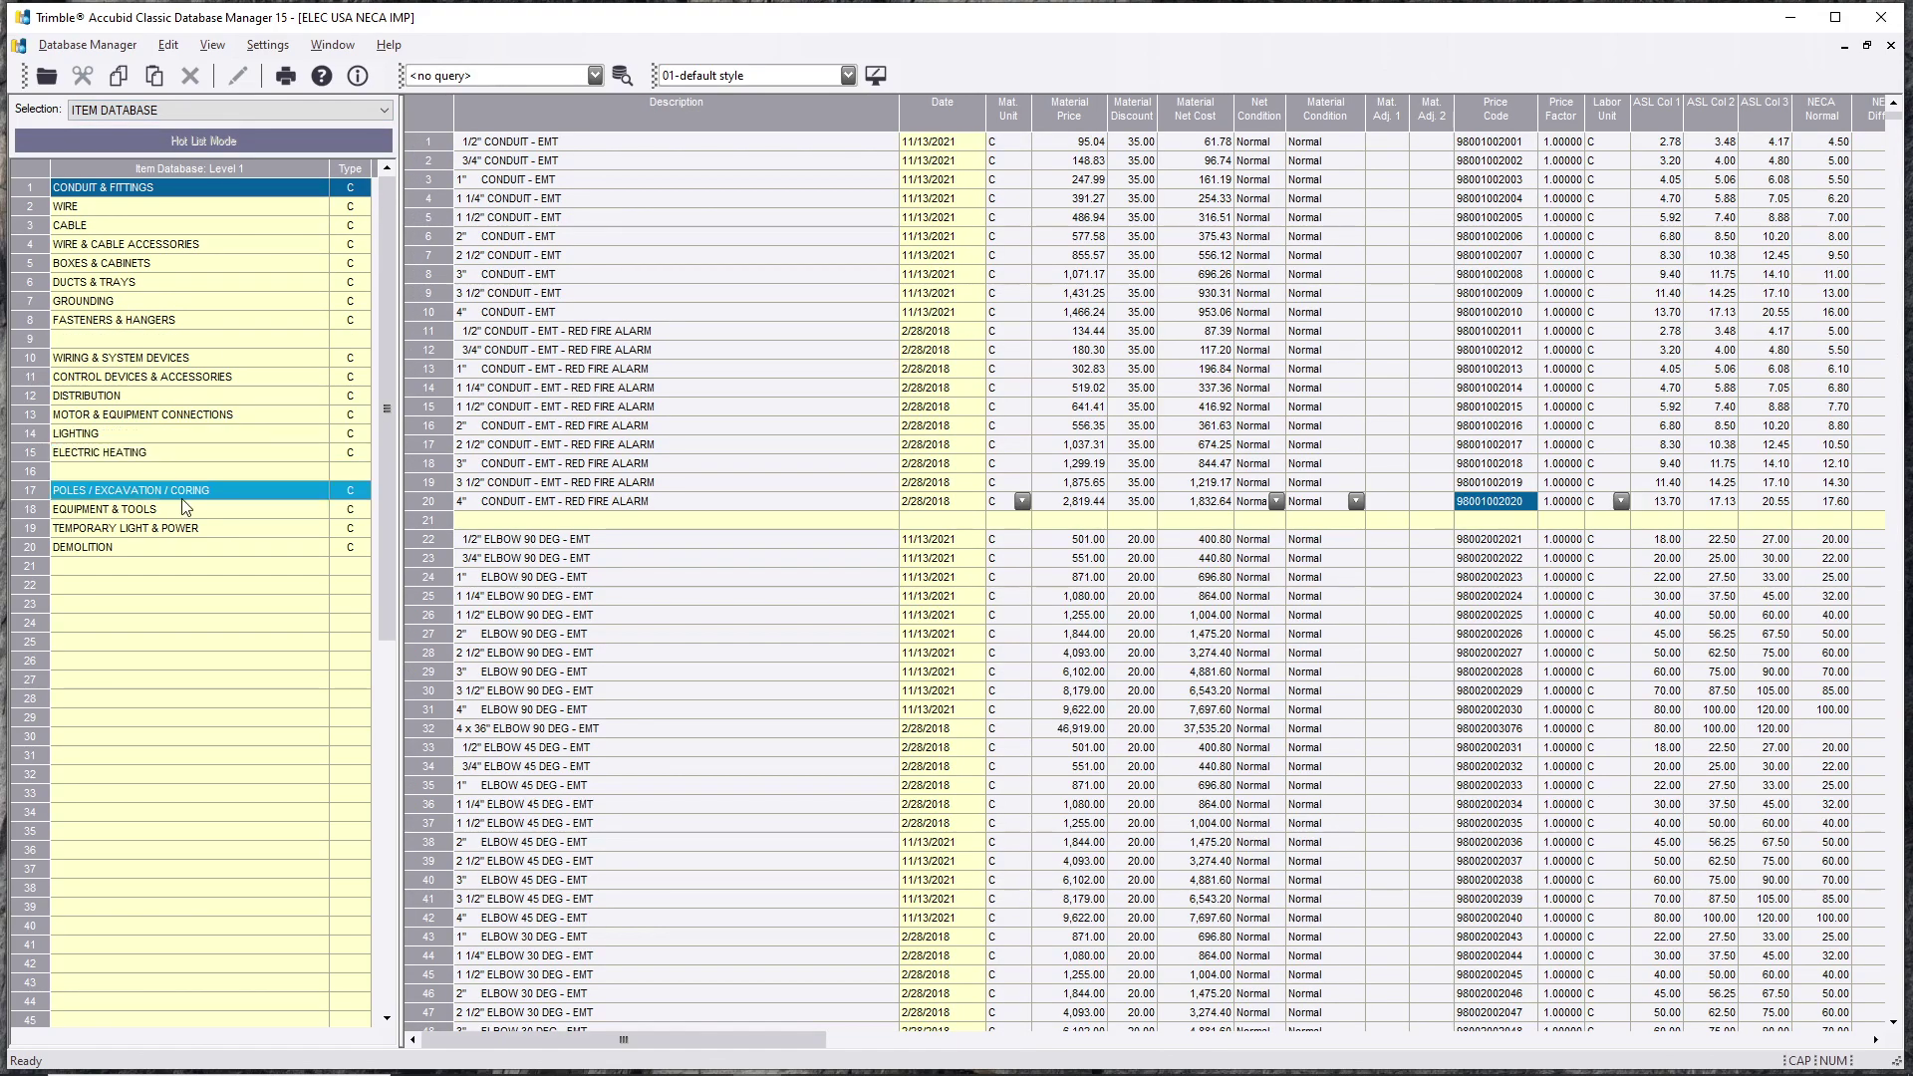
{"action": "double_click", "coordinate": [237, 369]}
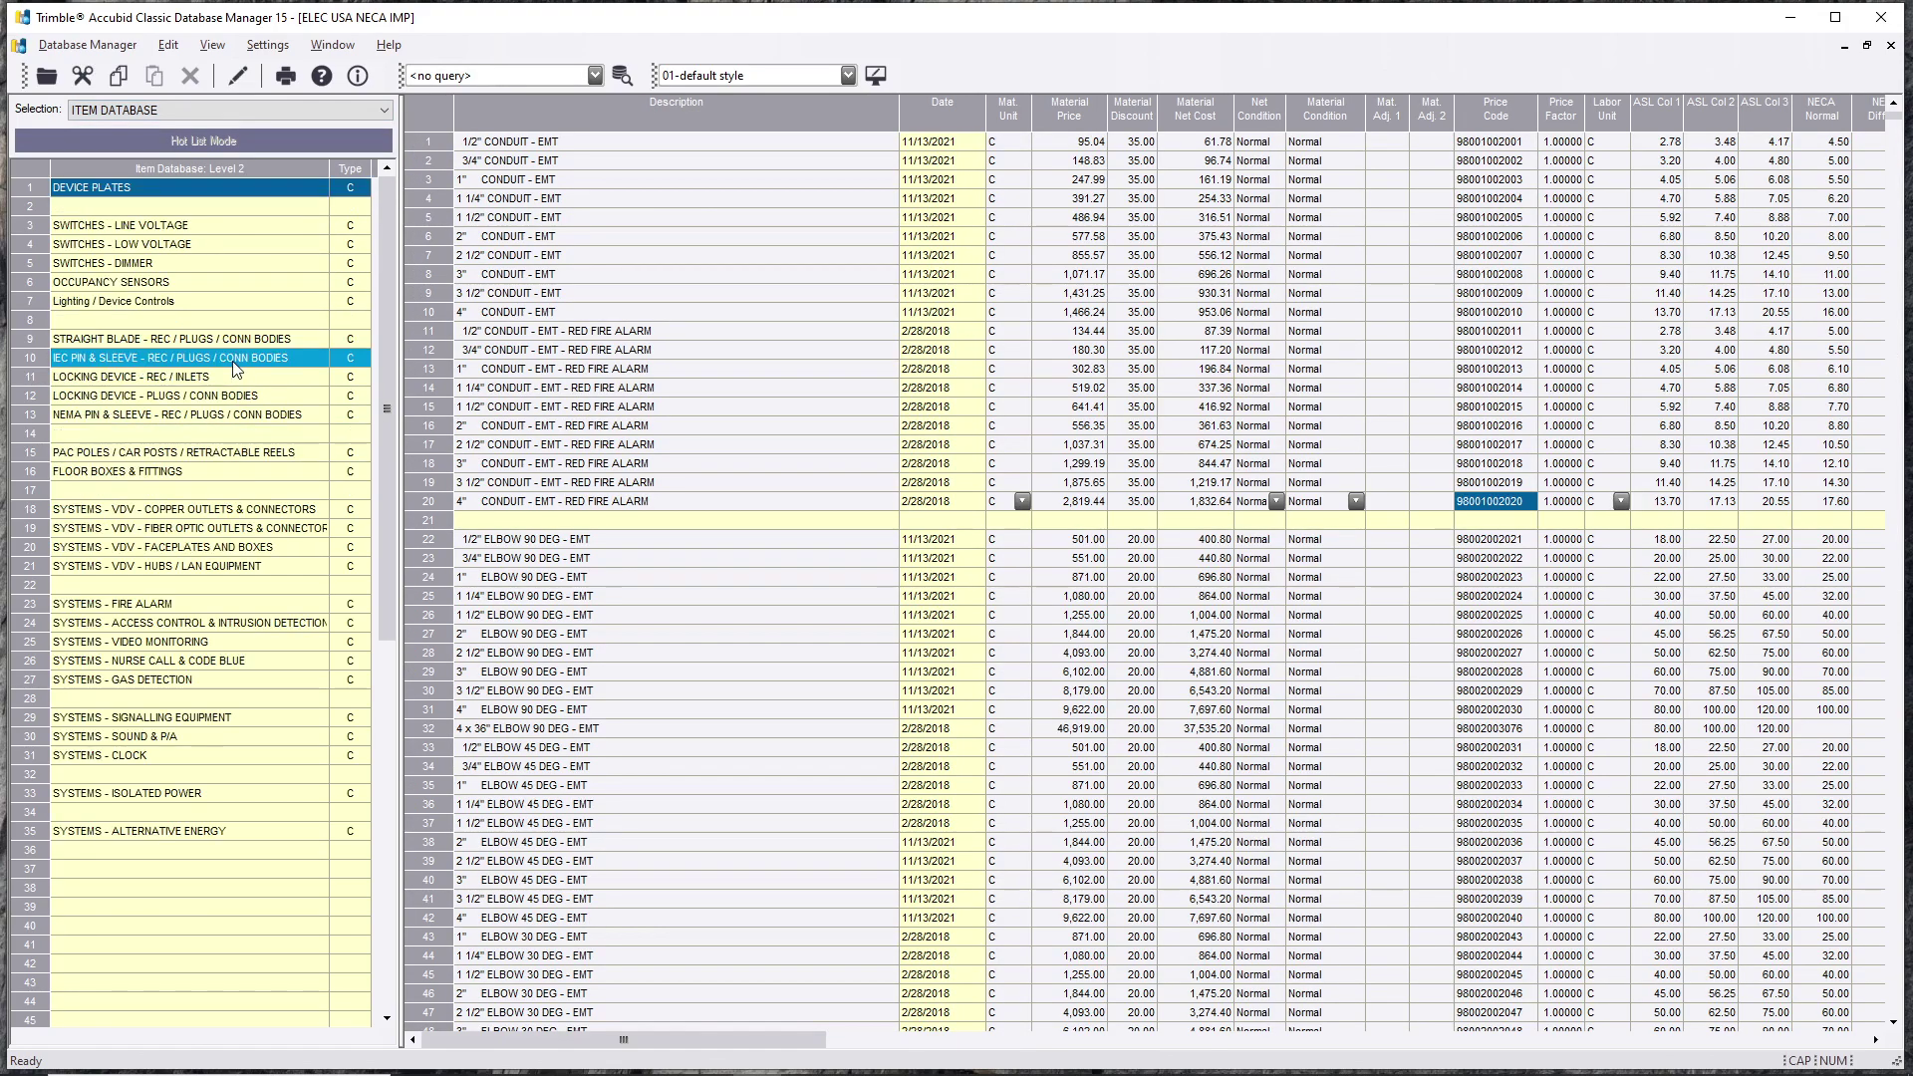
{"action": "double_click", "coordinate": [229, 254]}
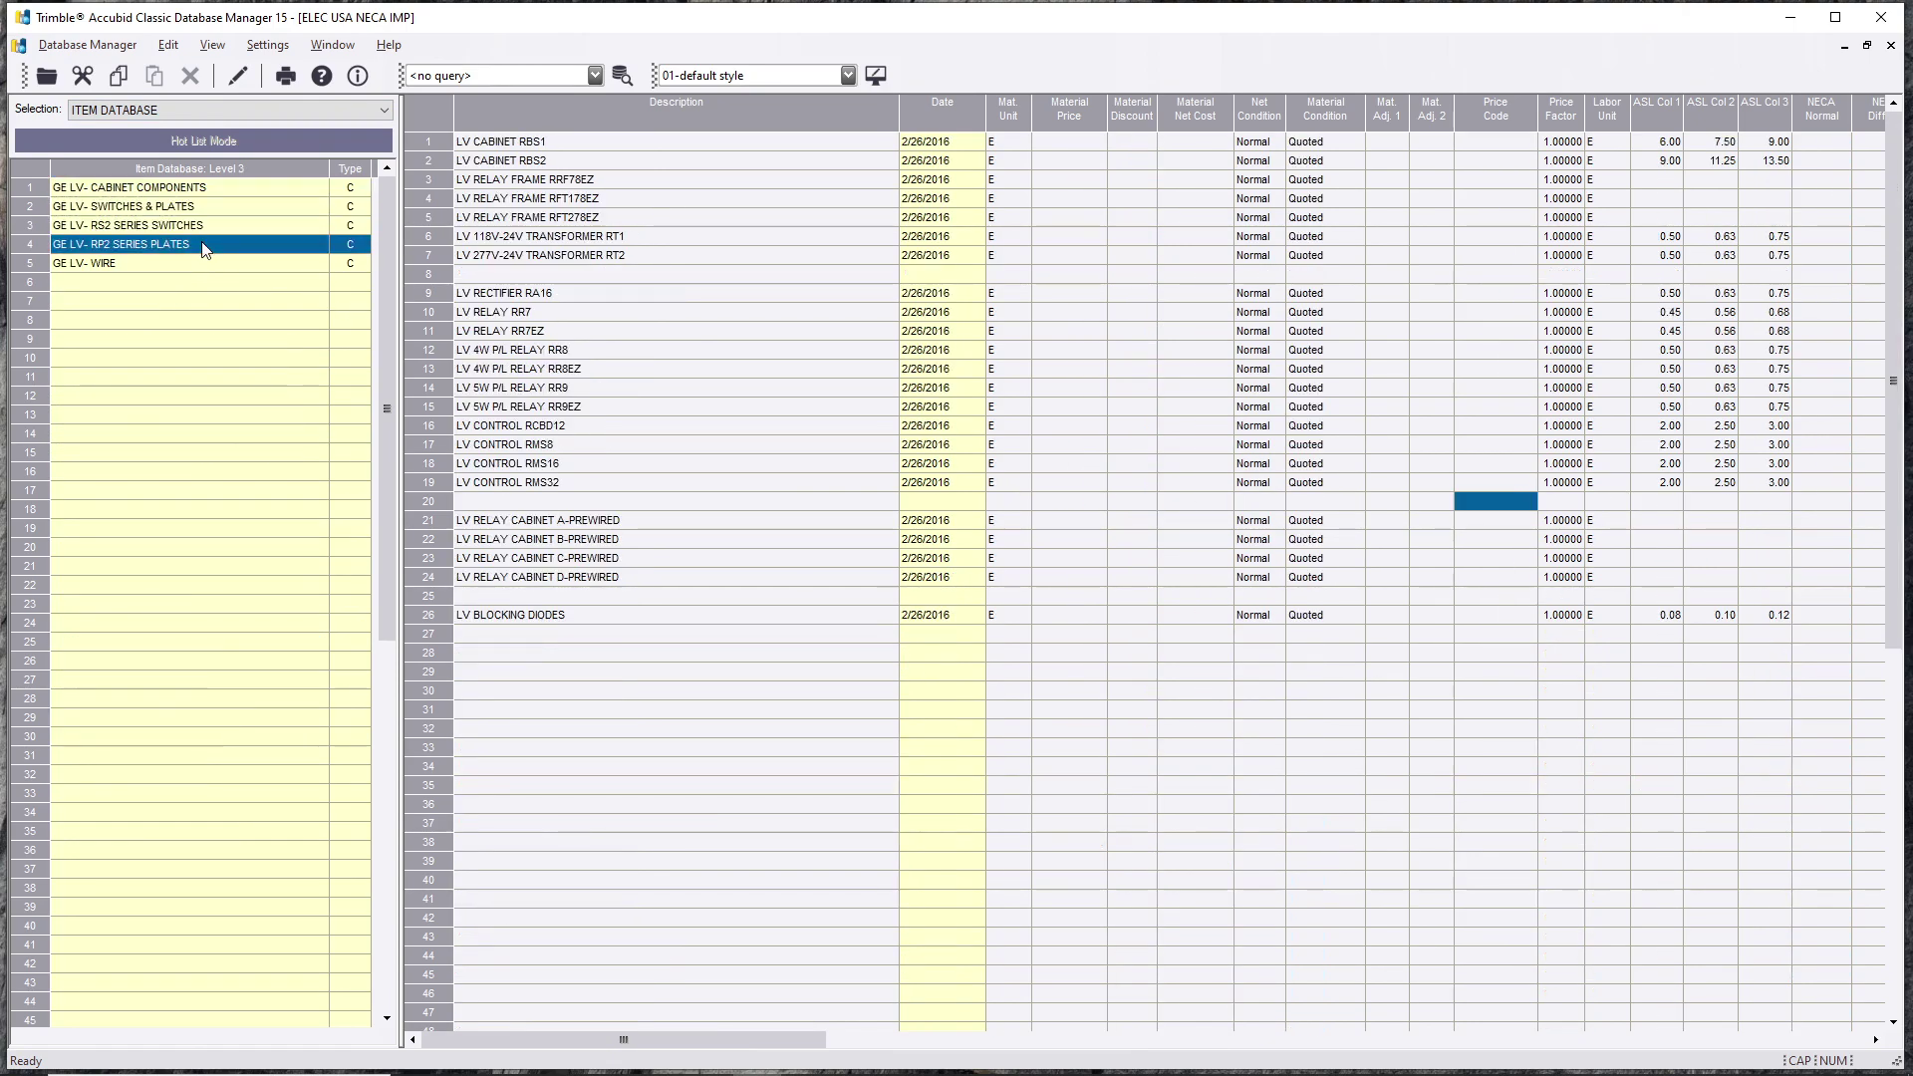
{"action": "double_click", "coordinate": [201, 241]}
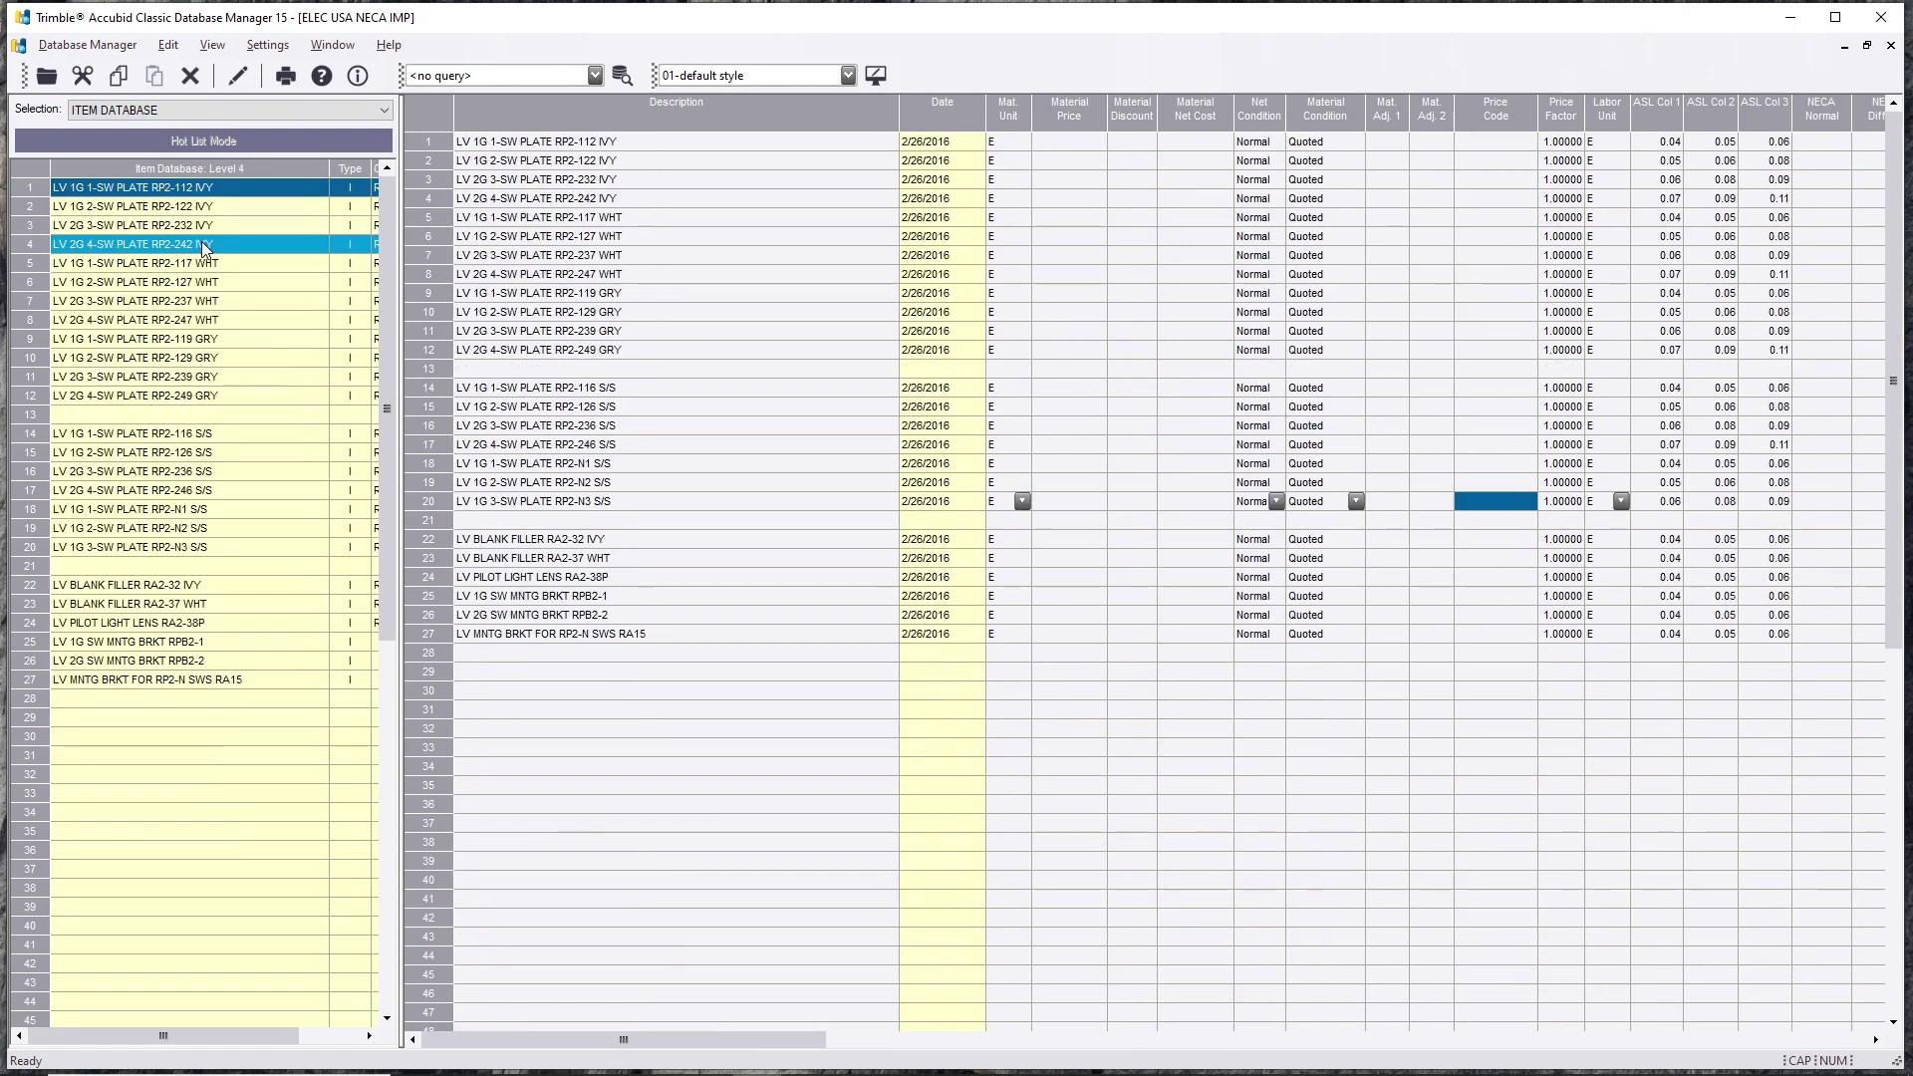
{"action": "left_click", "coordinate": [478, 667]}
{"action": "type", "text": "NPD"}
{"action": "key", "text": "BackSpace"}
{"action": "type", "text": "OD DECORA PLATE"}
{"action": "left_click", "coordinate": [488, 841]}
Step: Set the NPOD DECORA PLATE item's ASL Col 1 labor value to 0.04
{"action": "left_click", "coordinate": [1610, 691]}
{"action": "left_click", "coordinate": [1650, 672]}
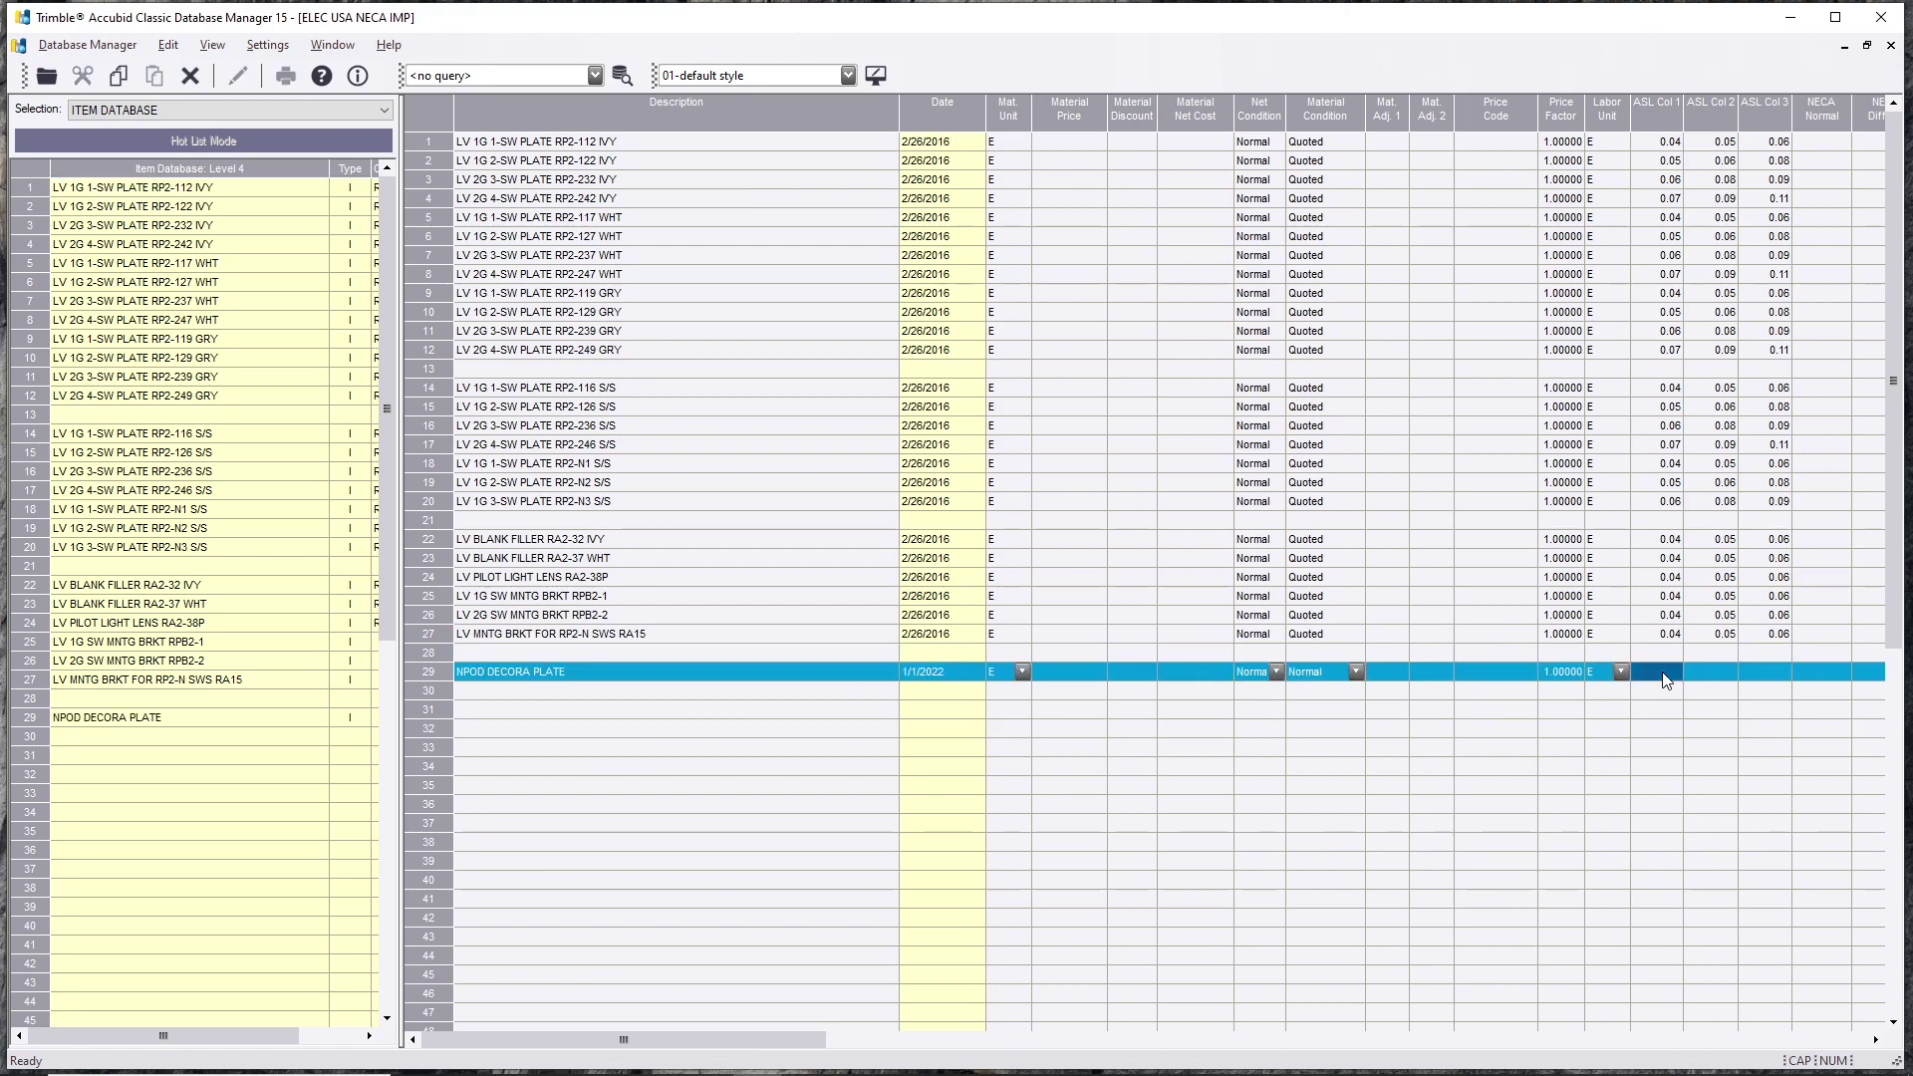
{"action": "type", "text": "0.04"}
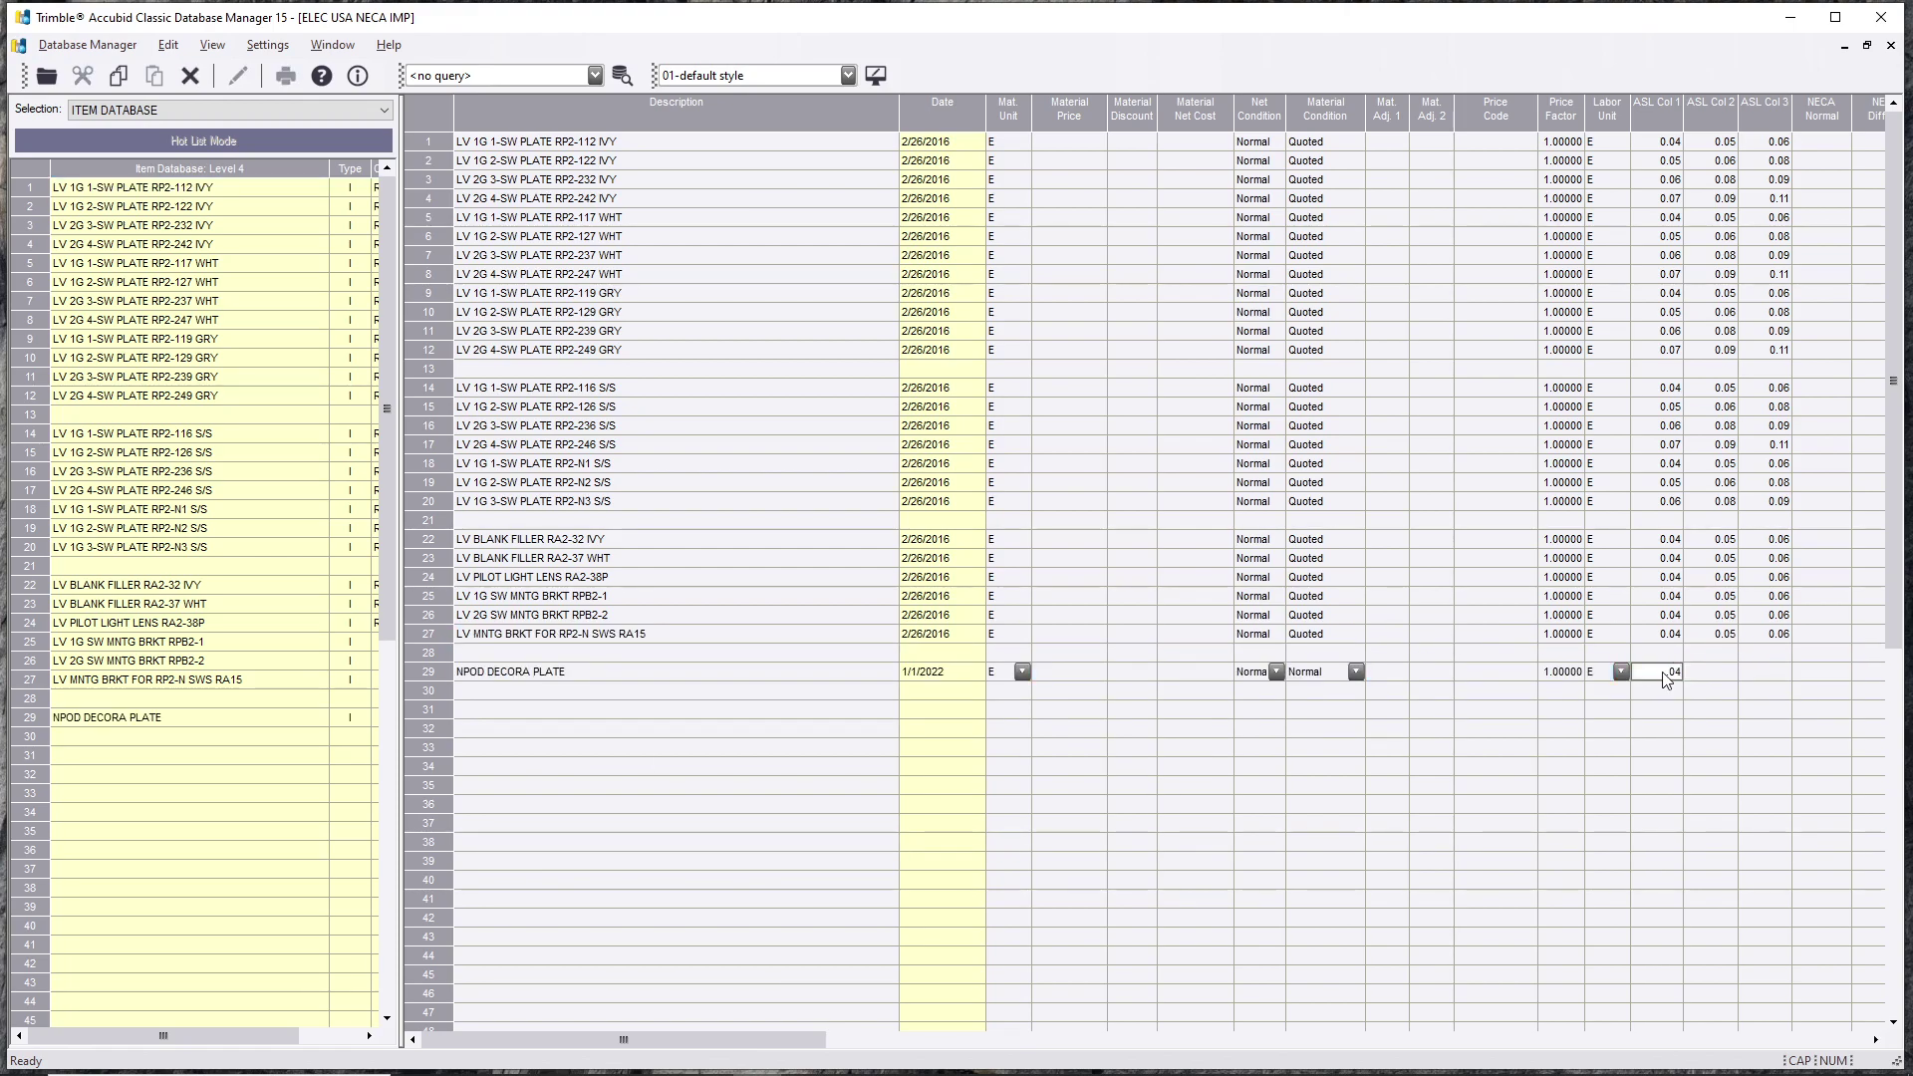
{"action": "key", "text": "Return"}
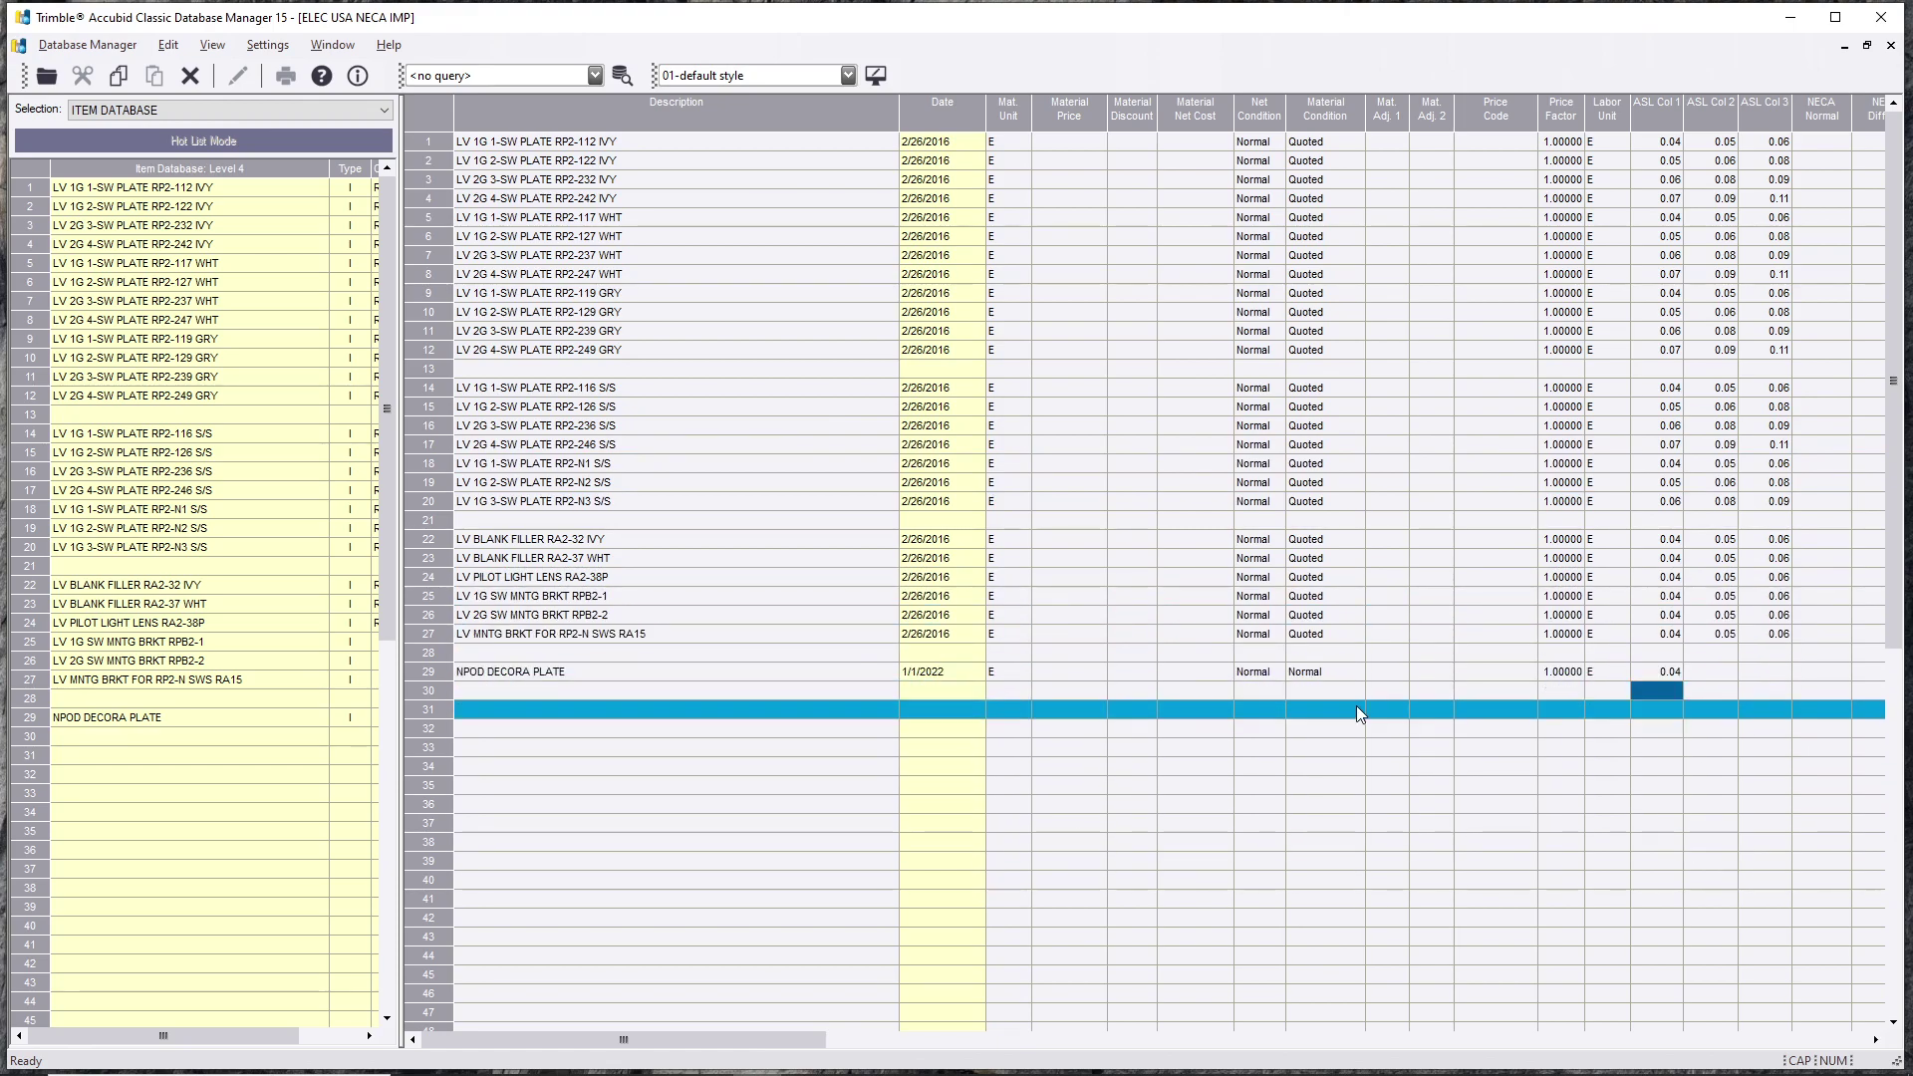
Step: Set the NPOD DECORA PLATE item's material condition to No Cost
{"action": "left_click", "coordinate": [1355, 671]}
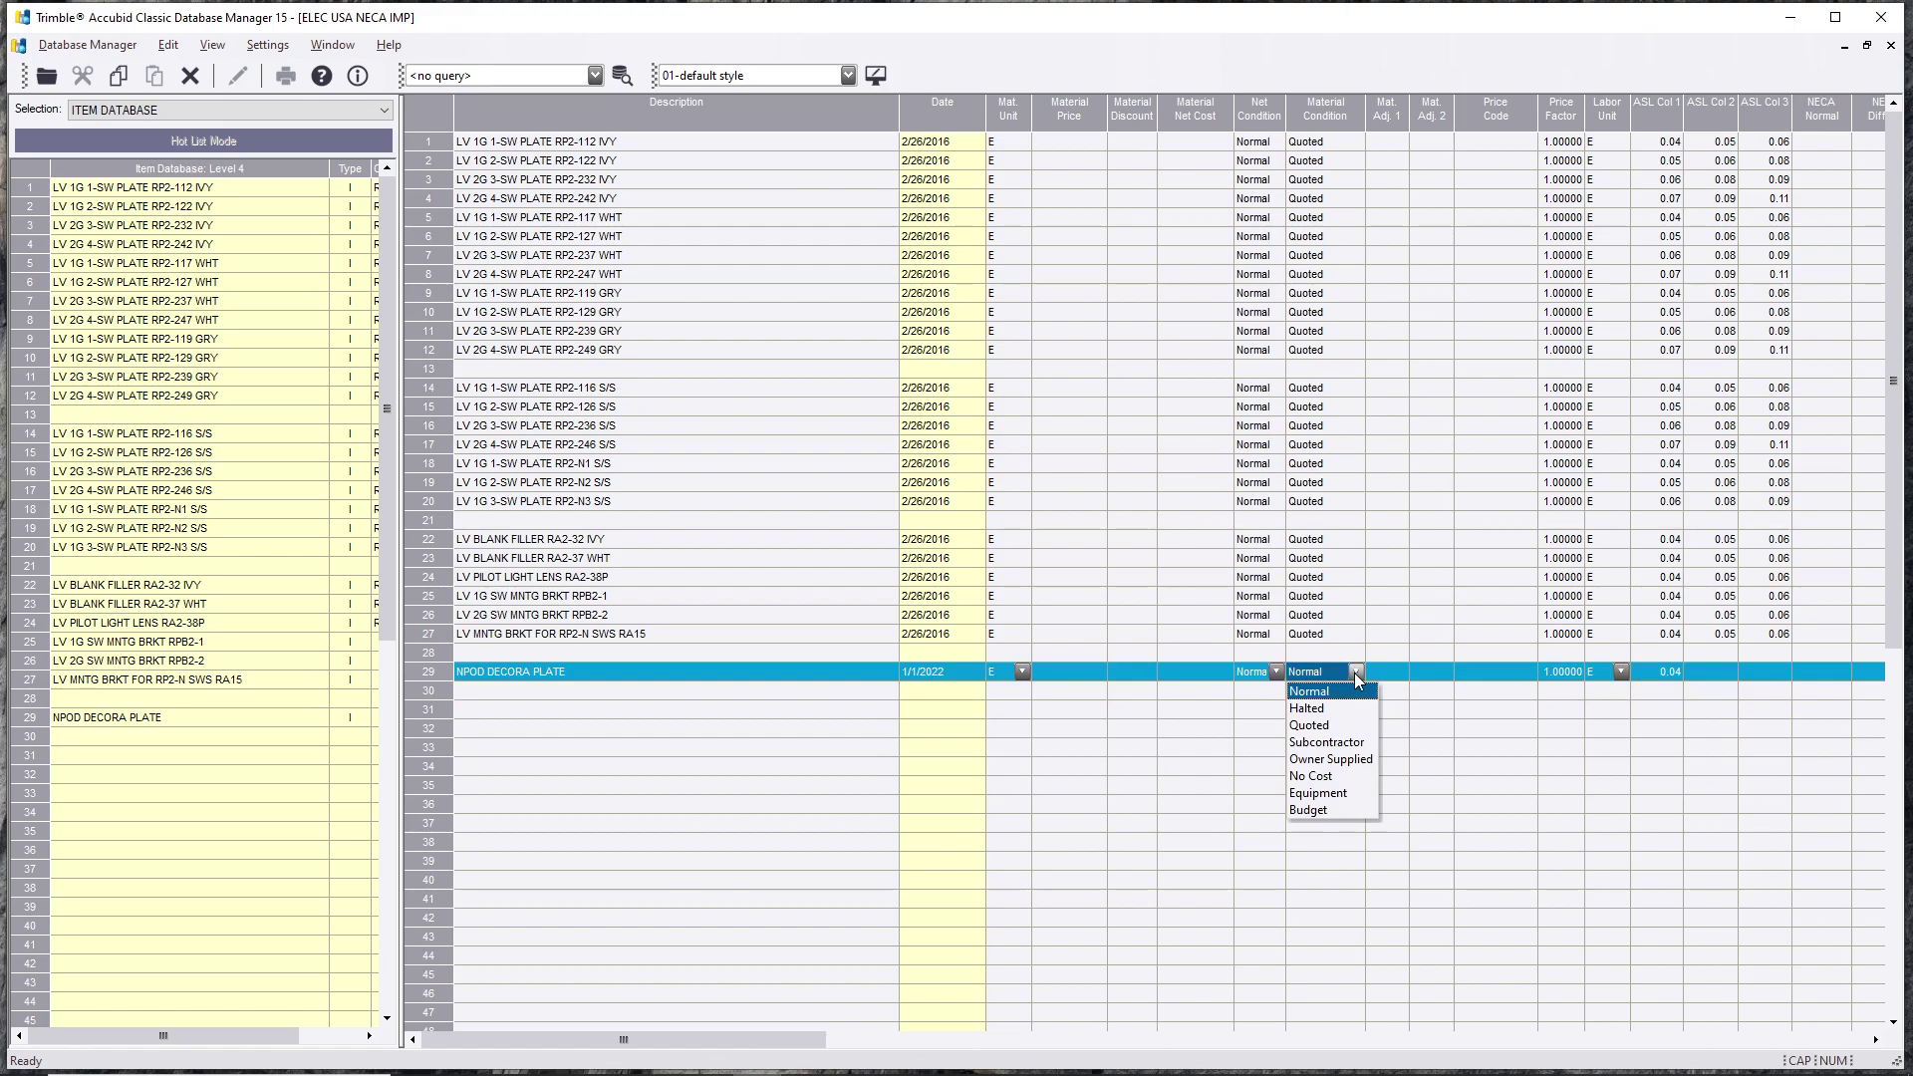
{"action": "left_click", "coordinate": [1354, 778]}
{"action": "left_click", "coordinate": [654, 801]}
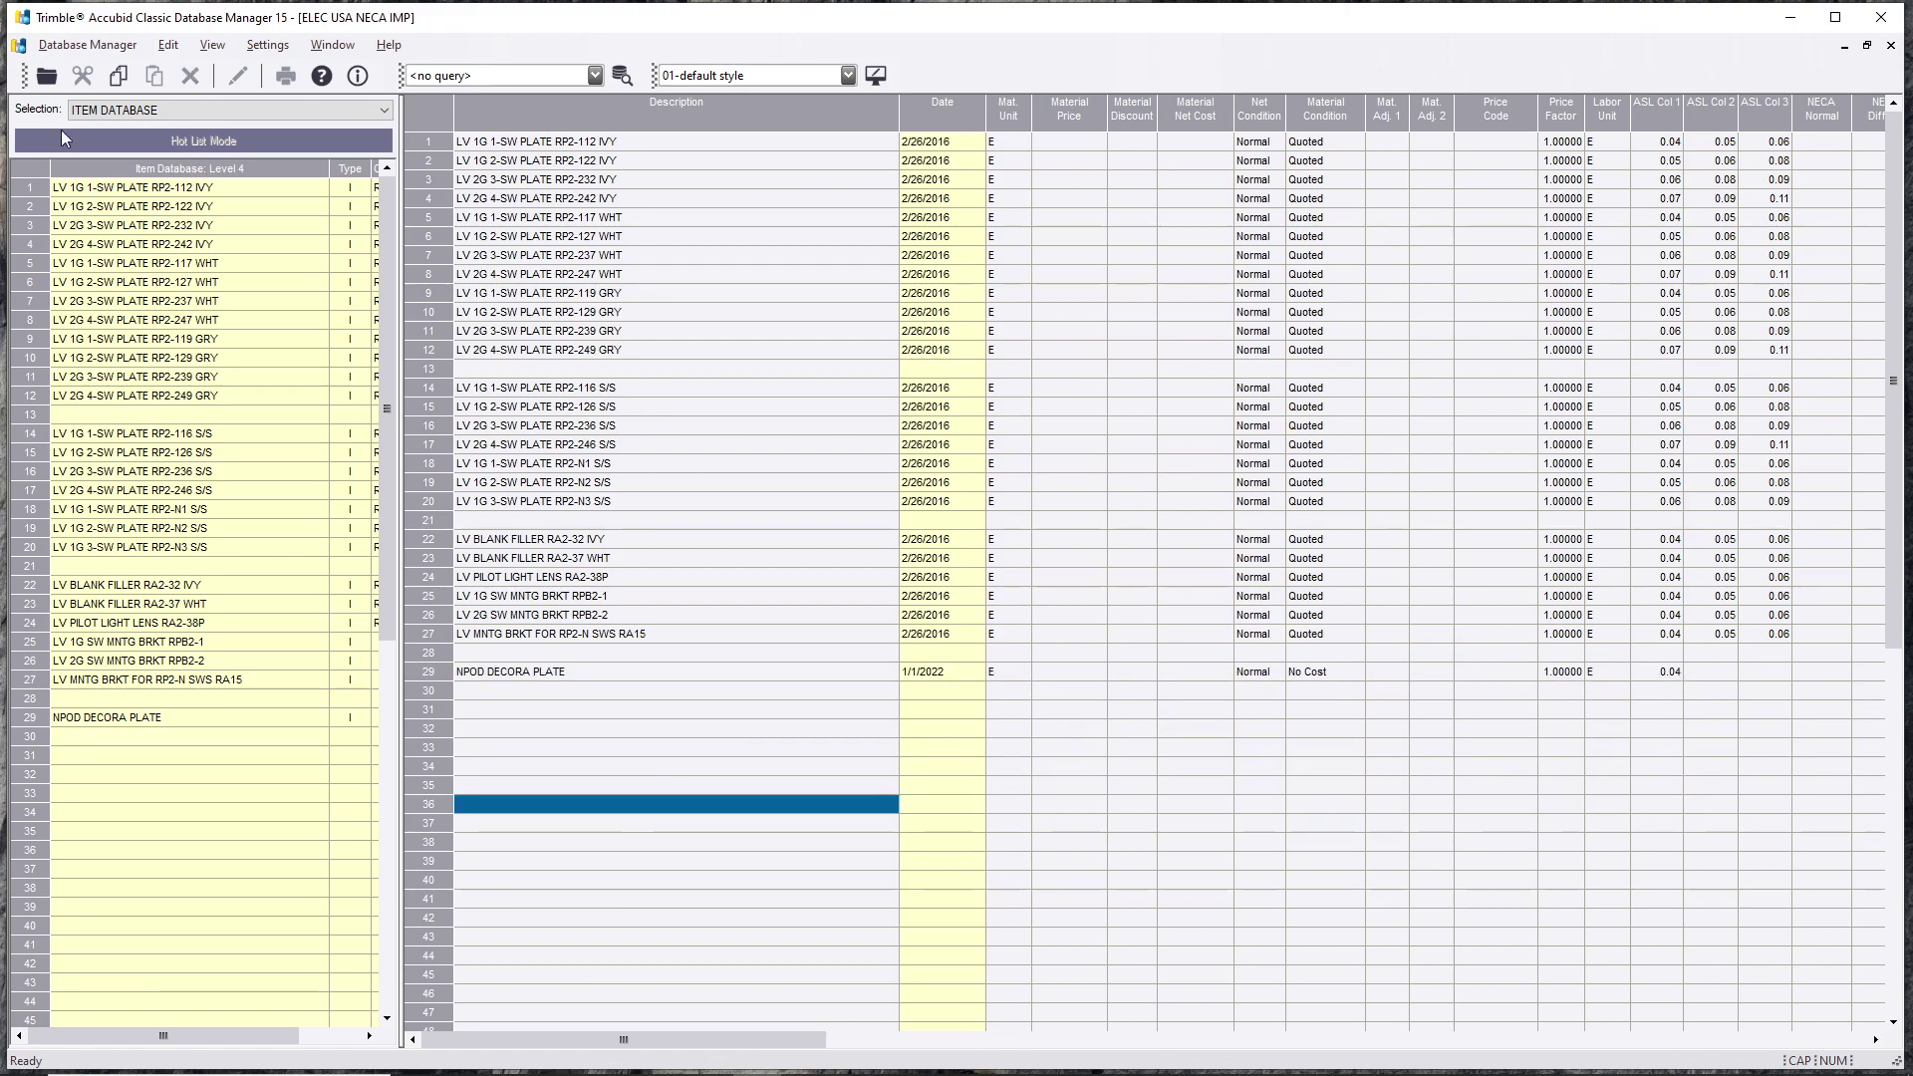
Step: Reopen the nPODM SWITCH assembly from the LIGHTING CONTROLS category of the FIXTURES database for editing
{"action": "left_click", "coordinate": [164, 112]}
{"action": "left_click", "coordinate": [164, 128]}
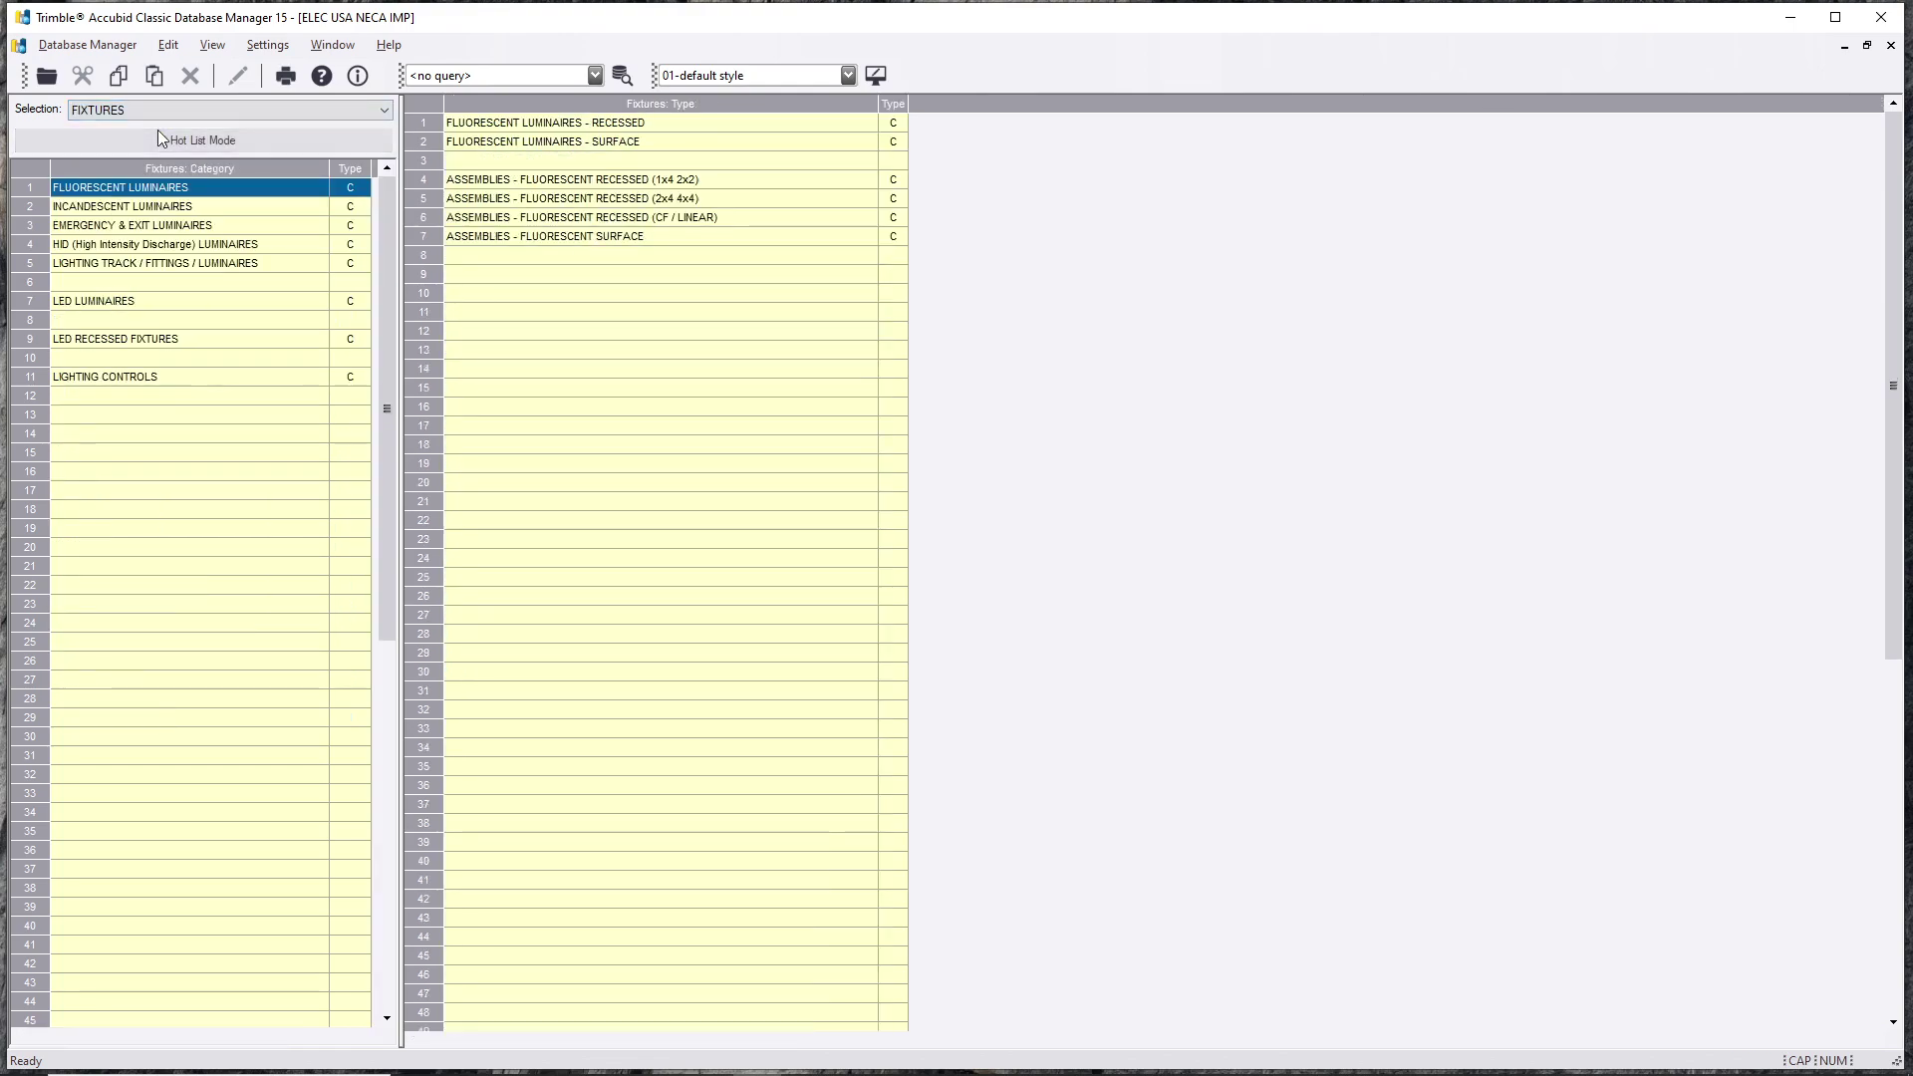
{"action": "left_click", "coordinate": [218, 379]}
{"action": "double_click", "coordinate": [218, 384]}
{"action": "double_click", "coordinate": [183, 187]}
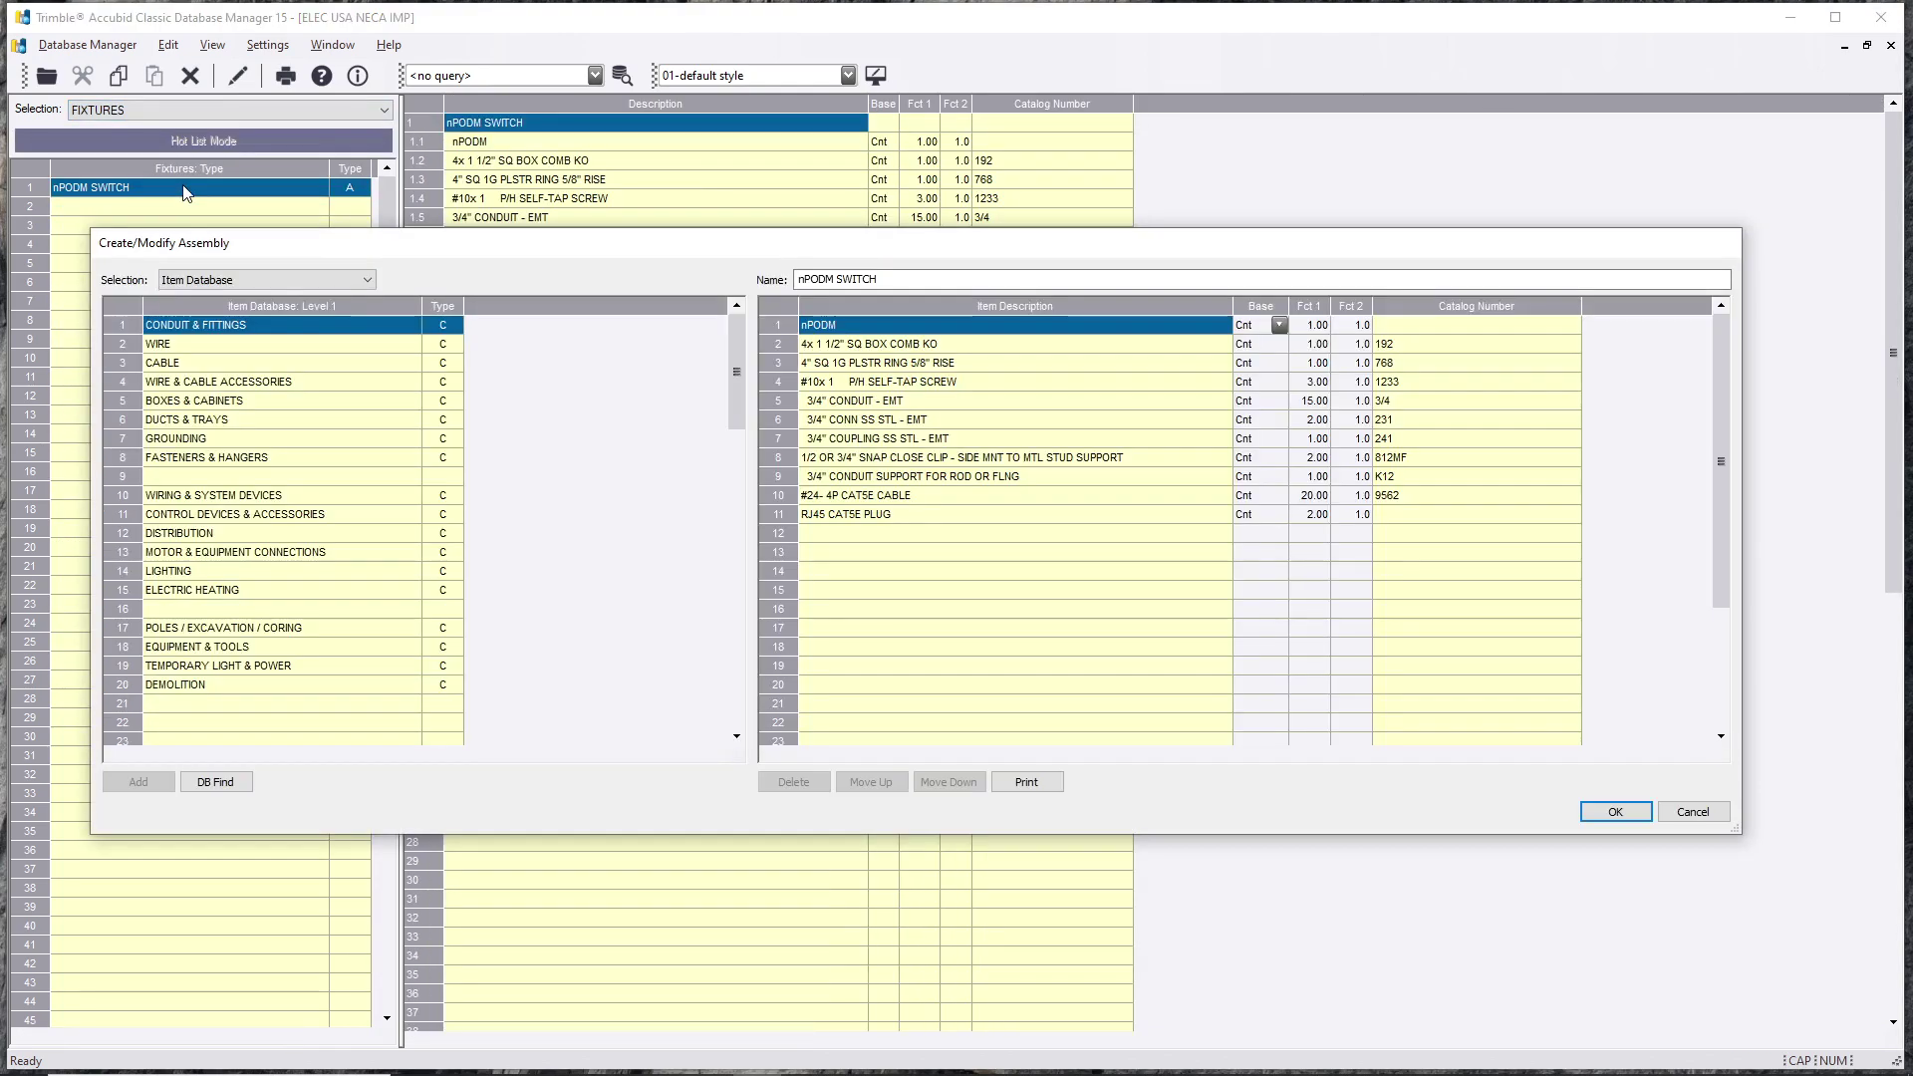
Step: Choose the 4x 1 1/2" SQ BOX COMB KO row as insertion point and open the low voltage switches category under WIRING & SYSTEM DEVICES
{"action": "left_click", "coordinate": [786, 348]}
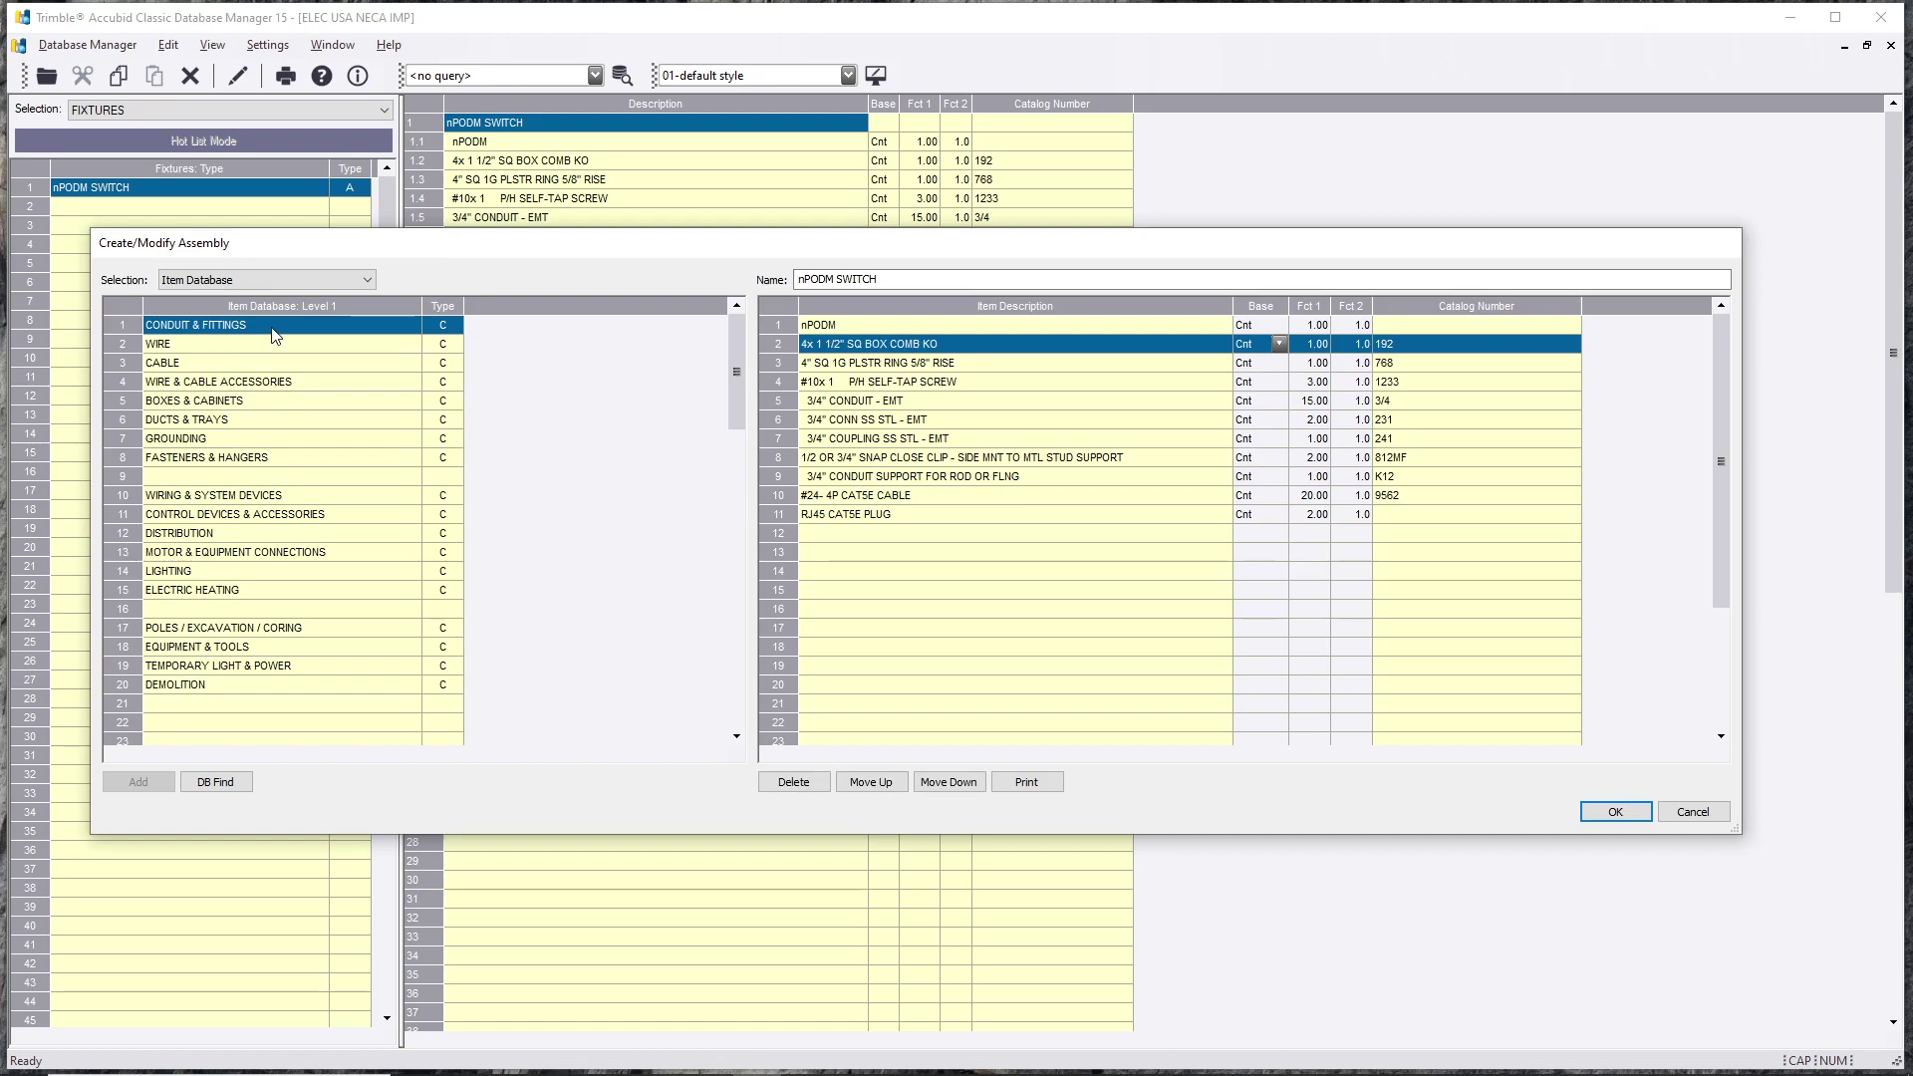
{"action": "double_click", "coordinate": [290, 498]}
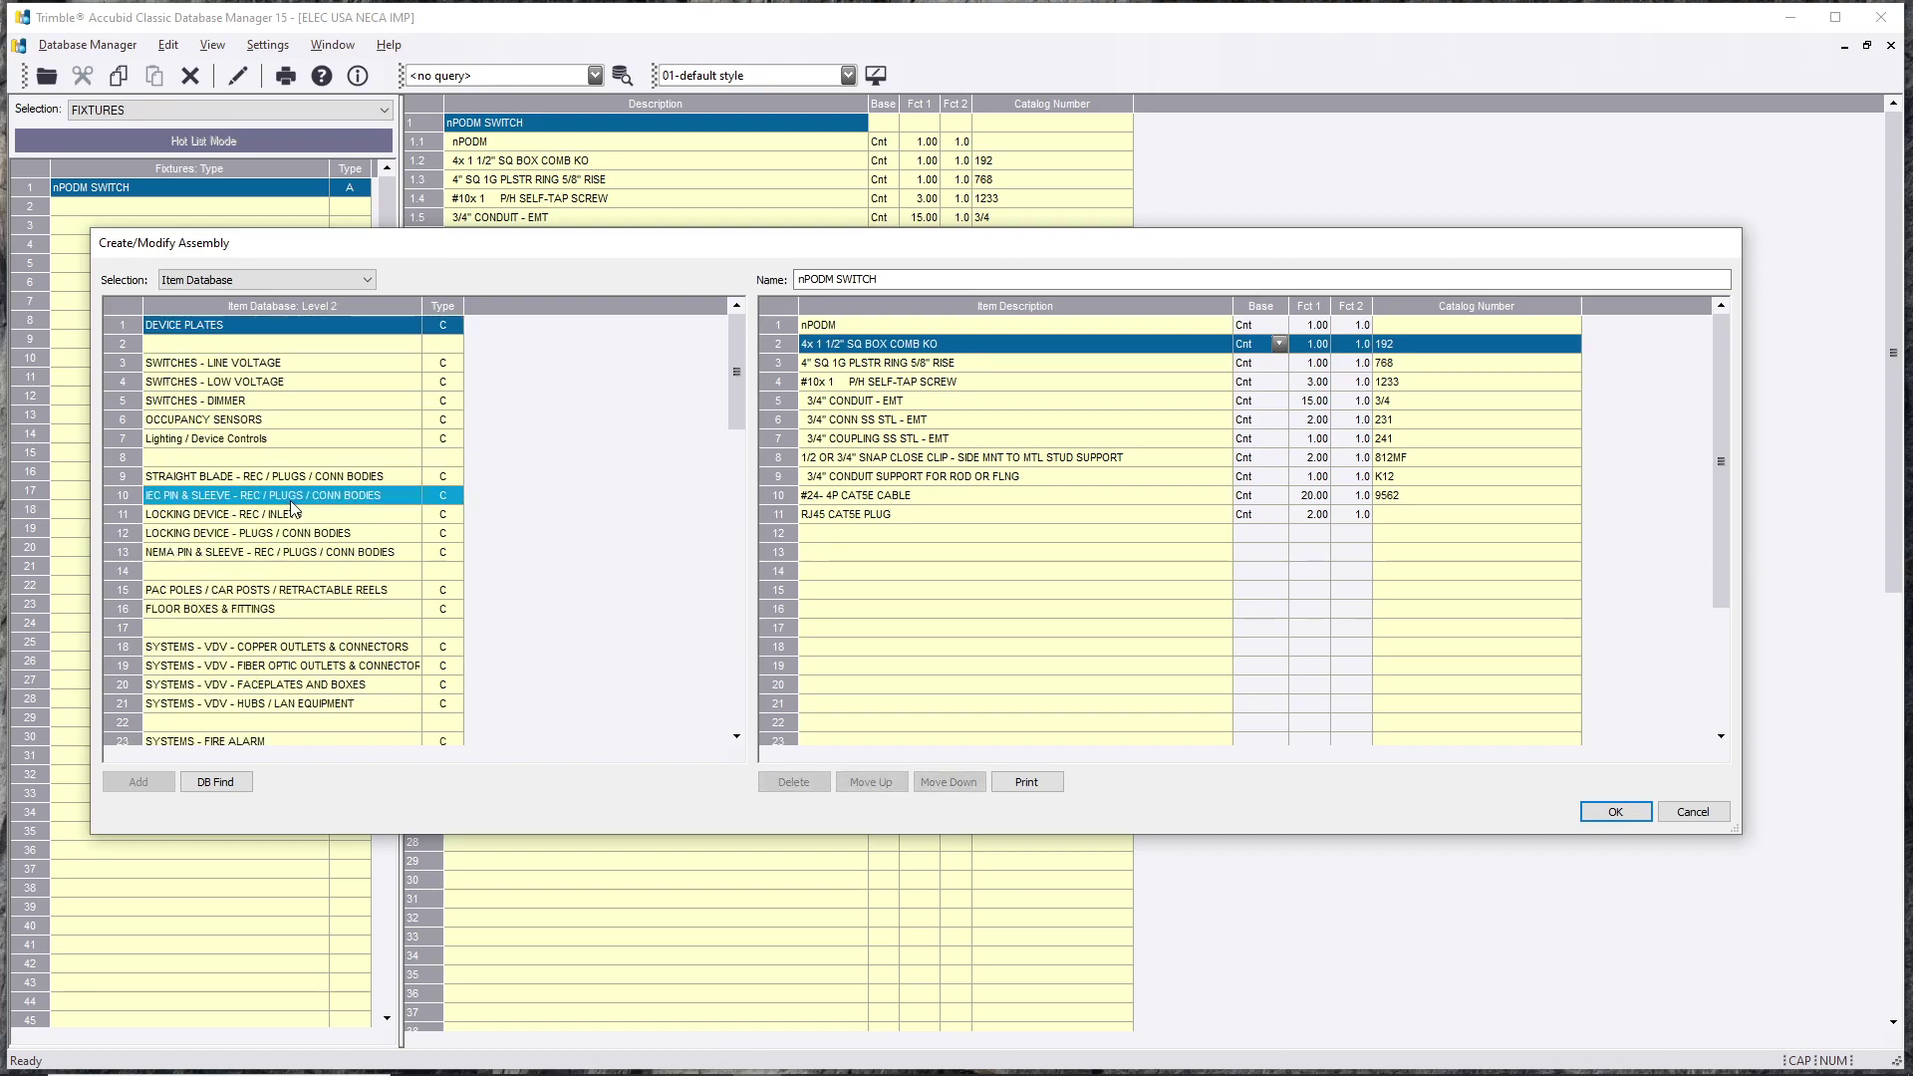
{"action": "double_click", "coordinate": [305, 385]}
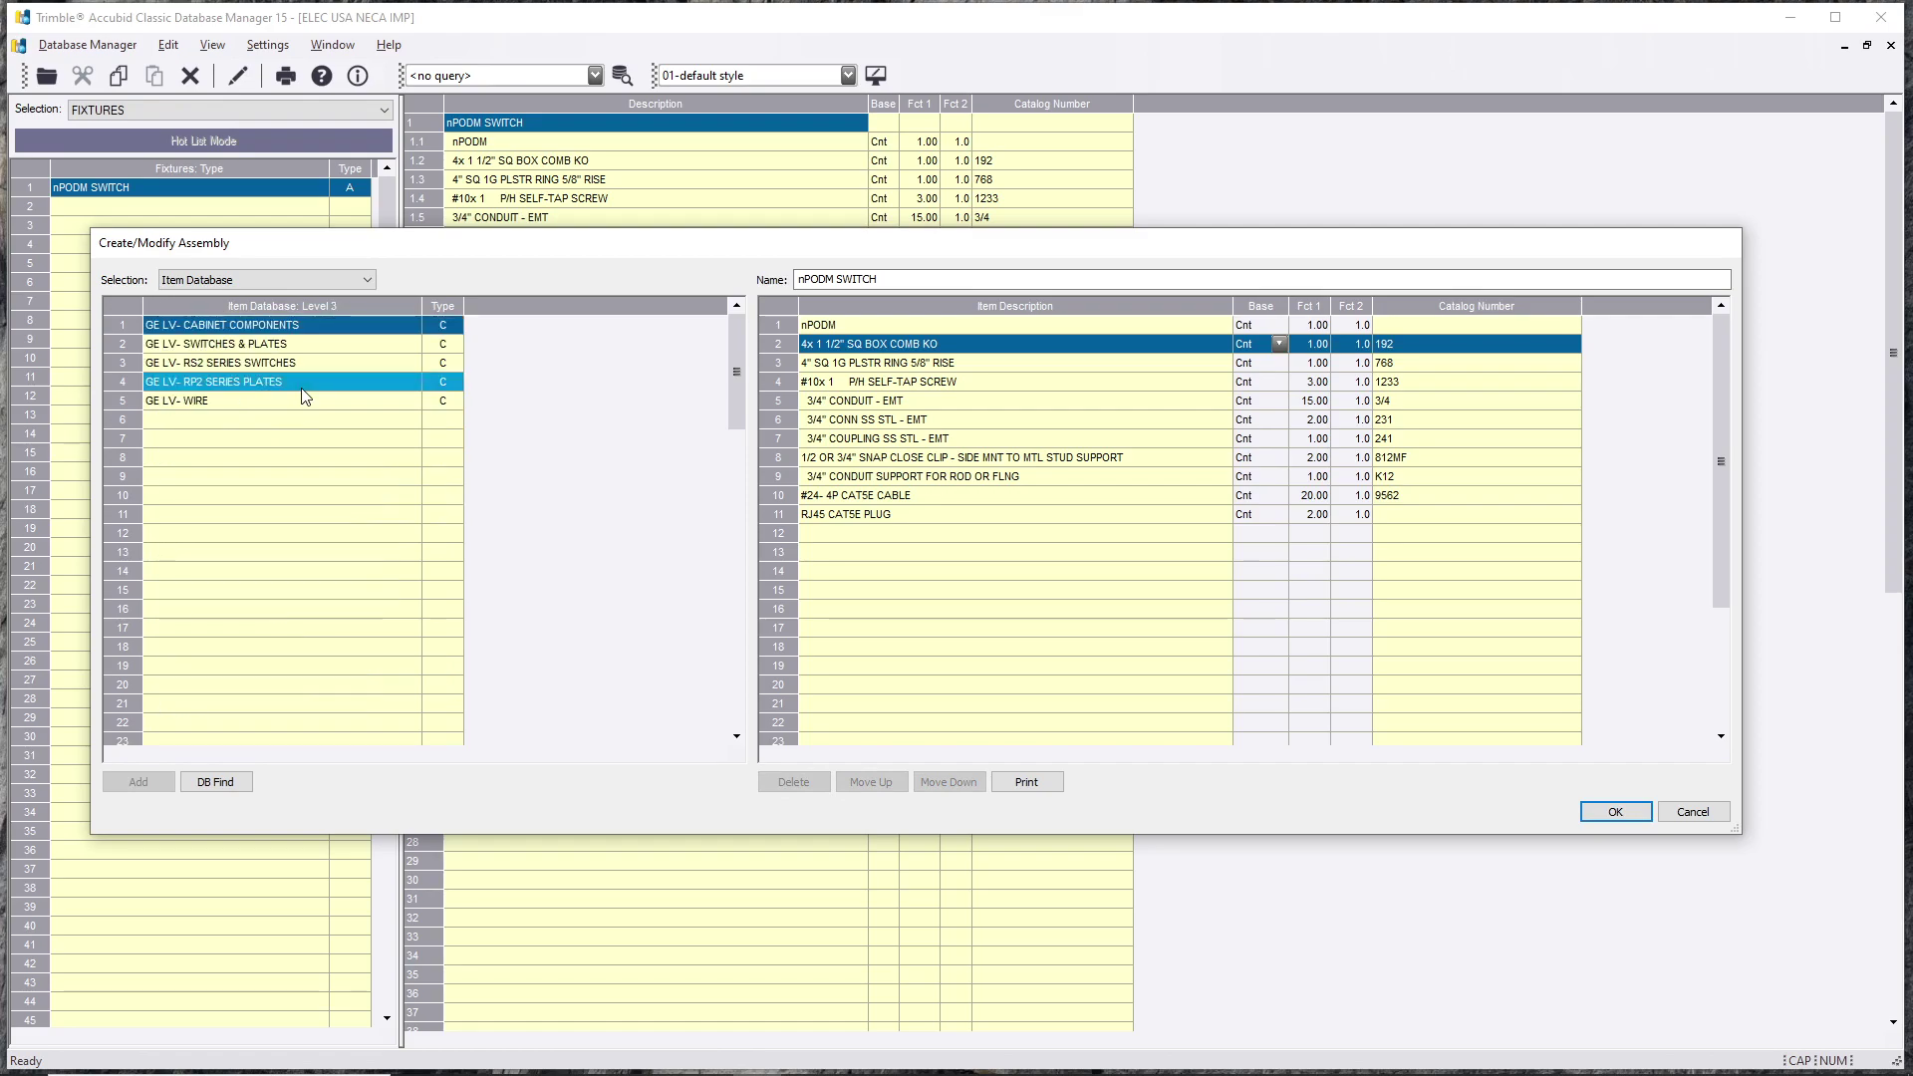
{"action": "double_click", "coordinate": [299, 363]}
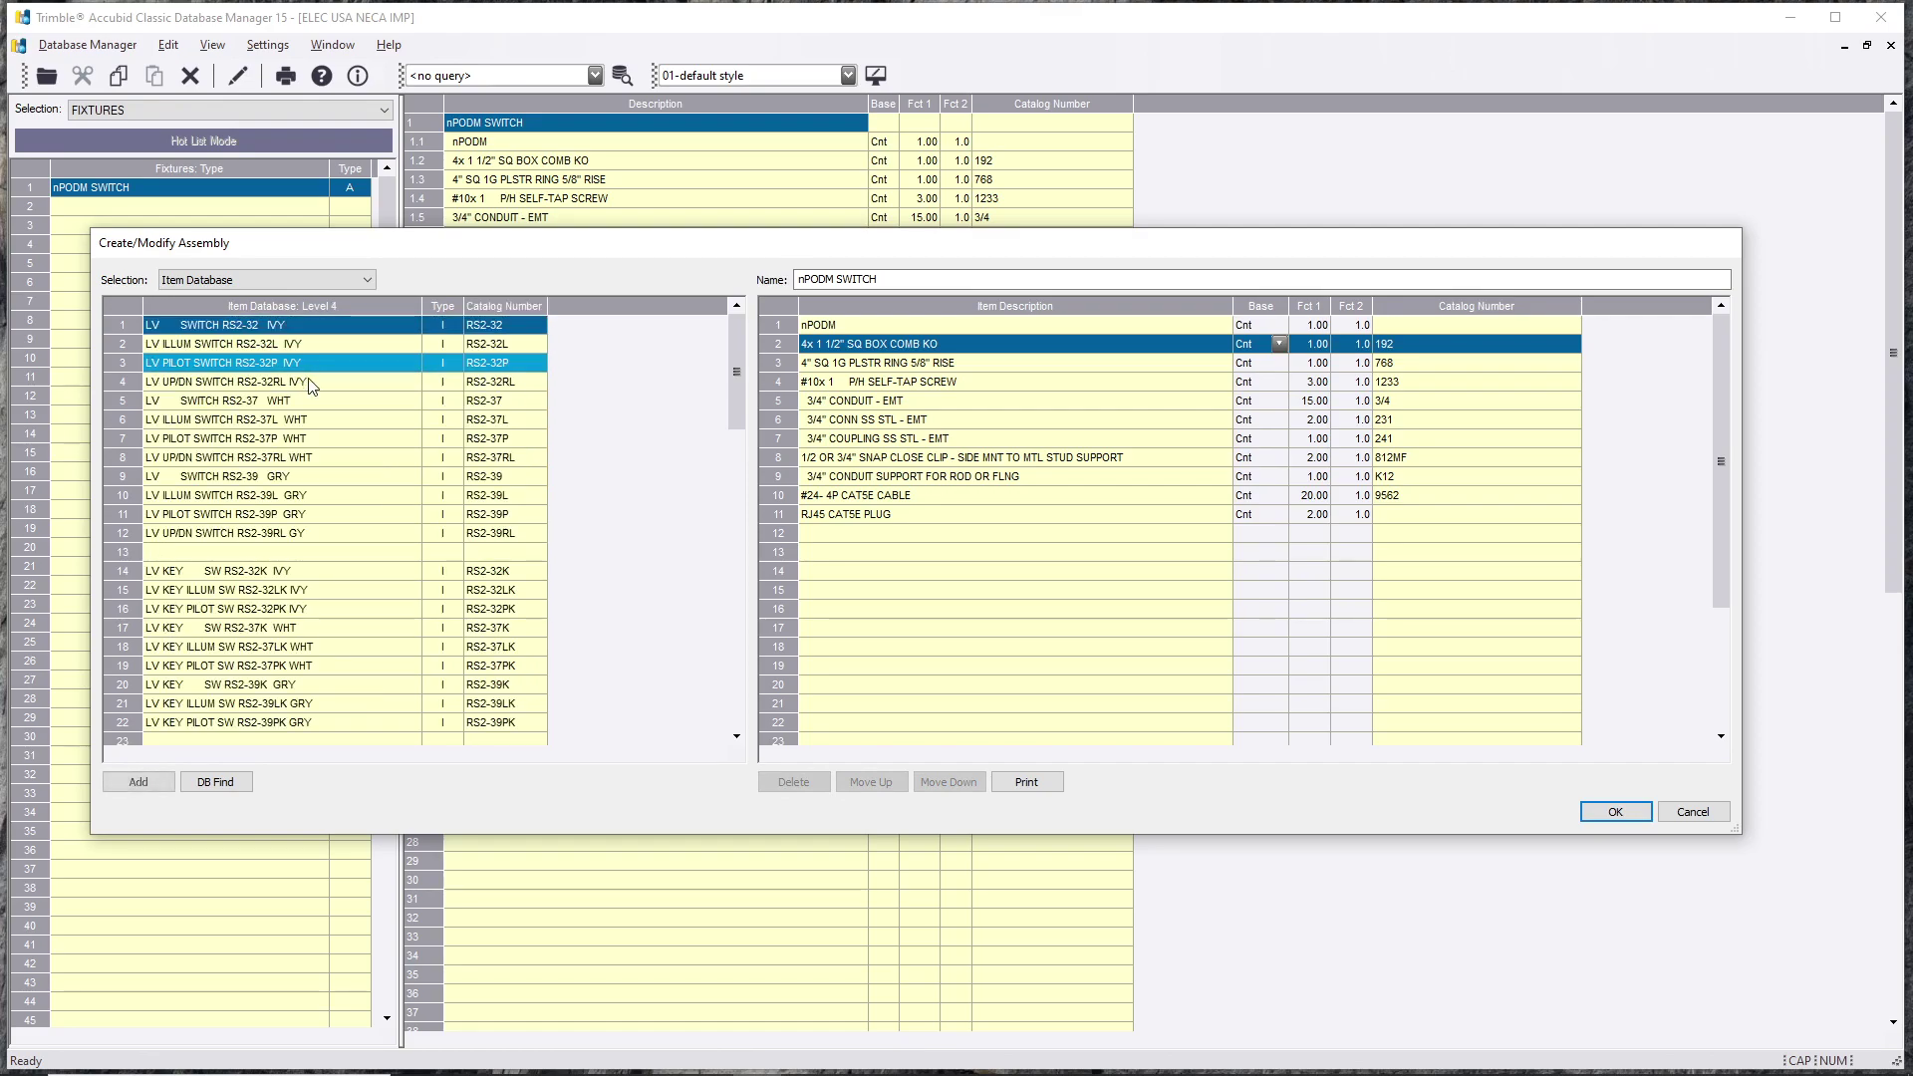
{"action": "scroll", "coordinate": [352, 564], "scroll_direction": "down", "scroll_amount": 7}
{"action": "right_click", "coordinate": [353, 564]}
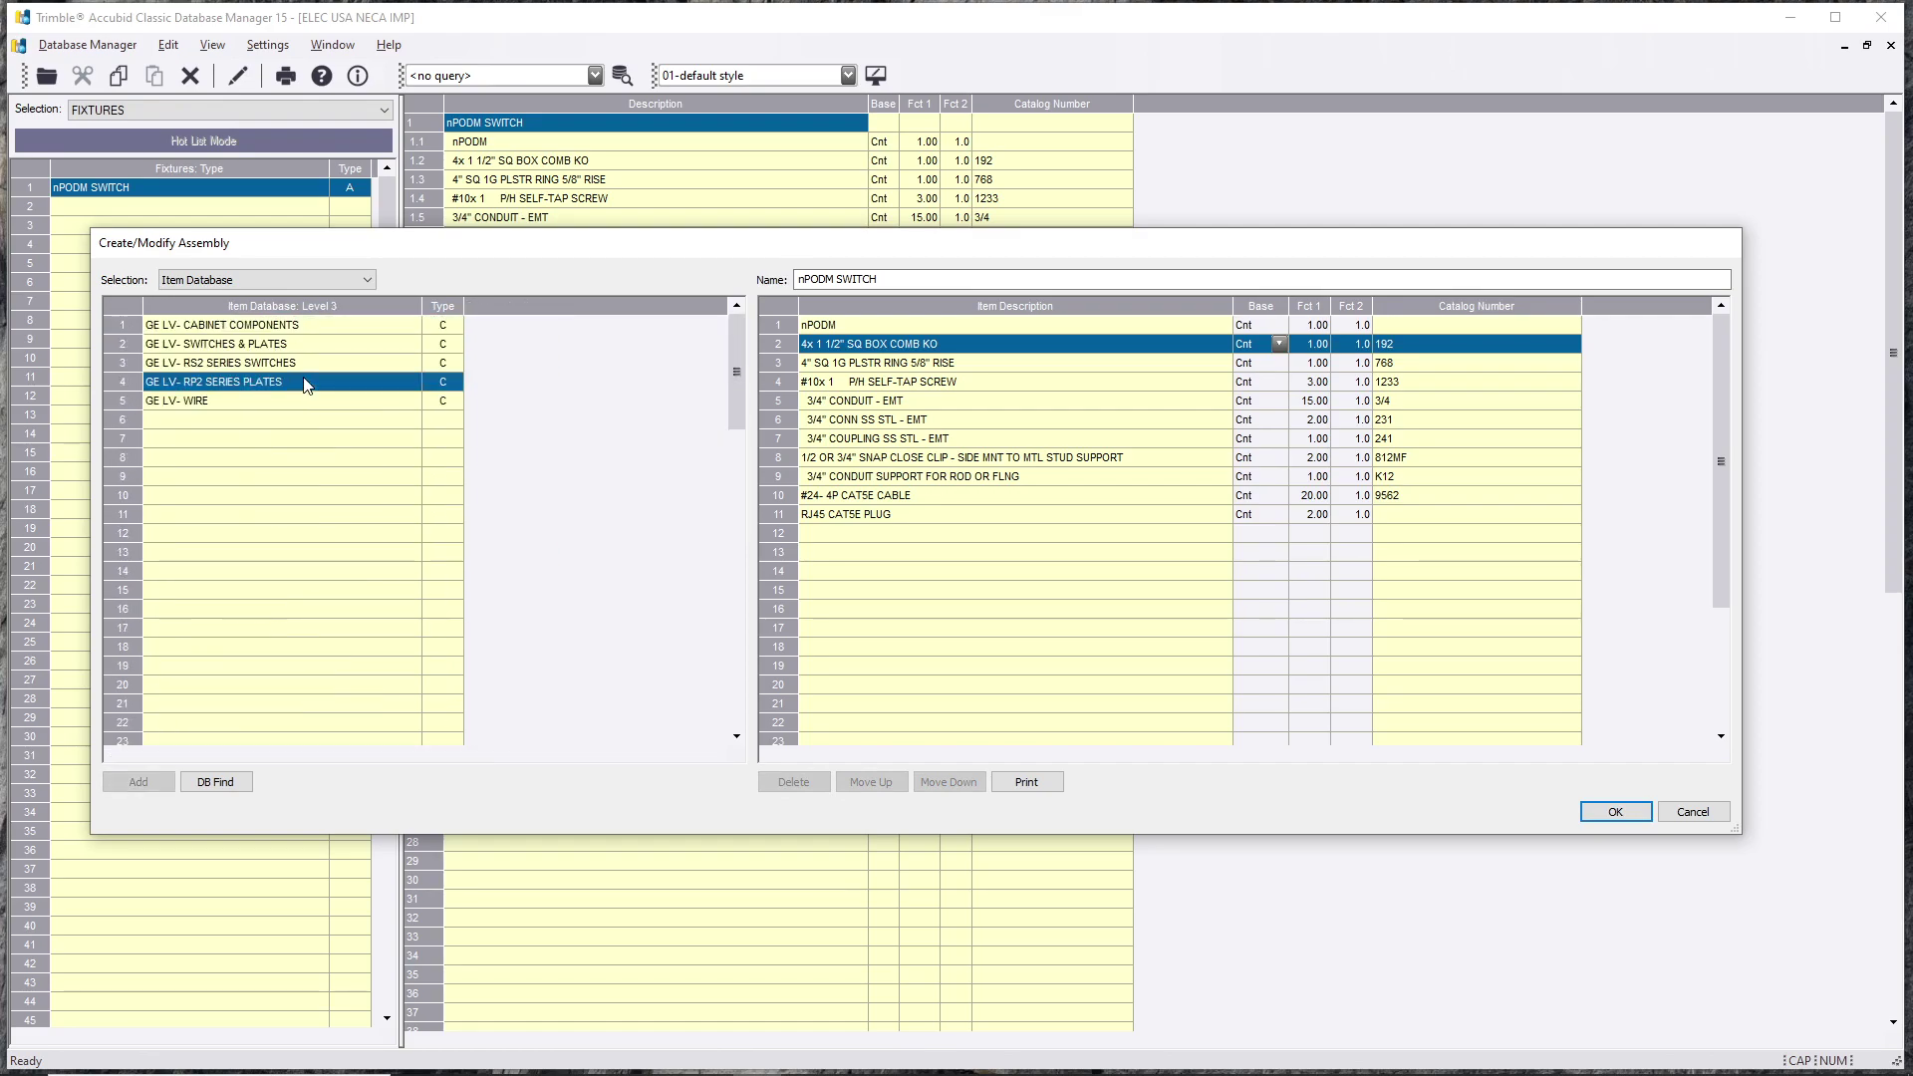
Step: Insert NPOD DECORA PLATE from GE LV- RP2 SERIES PLATES into the assembly, directly below nPODM
{"action": "double_click", "coordinate": [301, 382]}
{"action": "scroll", "coordinate": [291, 506], "scroll_direction": "down", "scroll_amount": 7}
{"action": "double_click", "coordinate": [289, 476]}
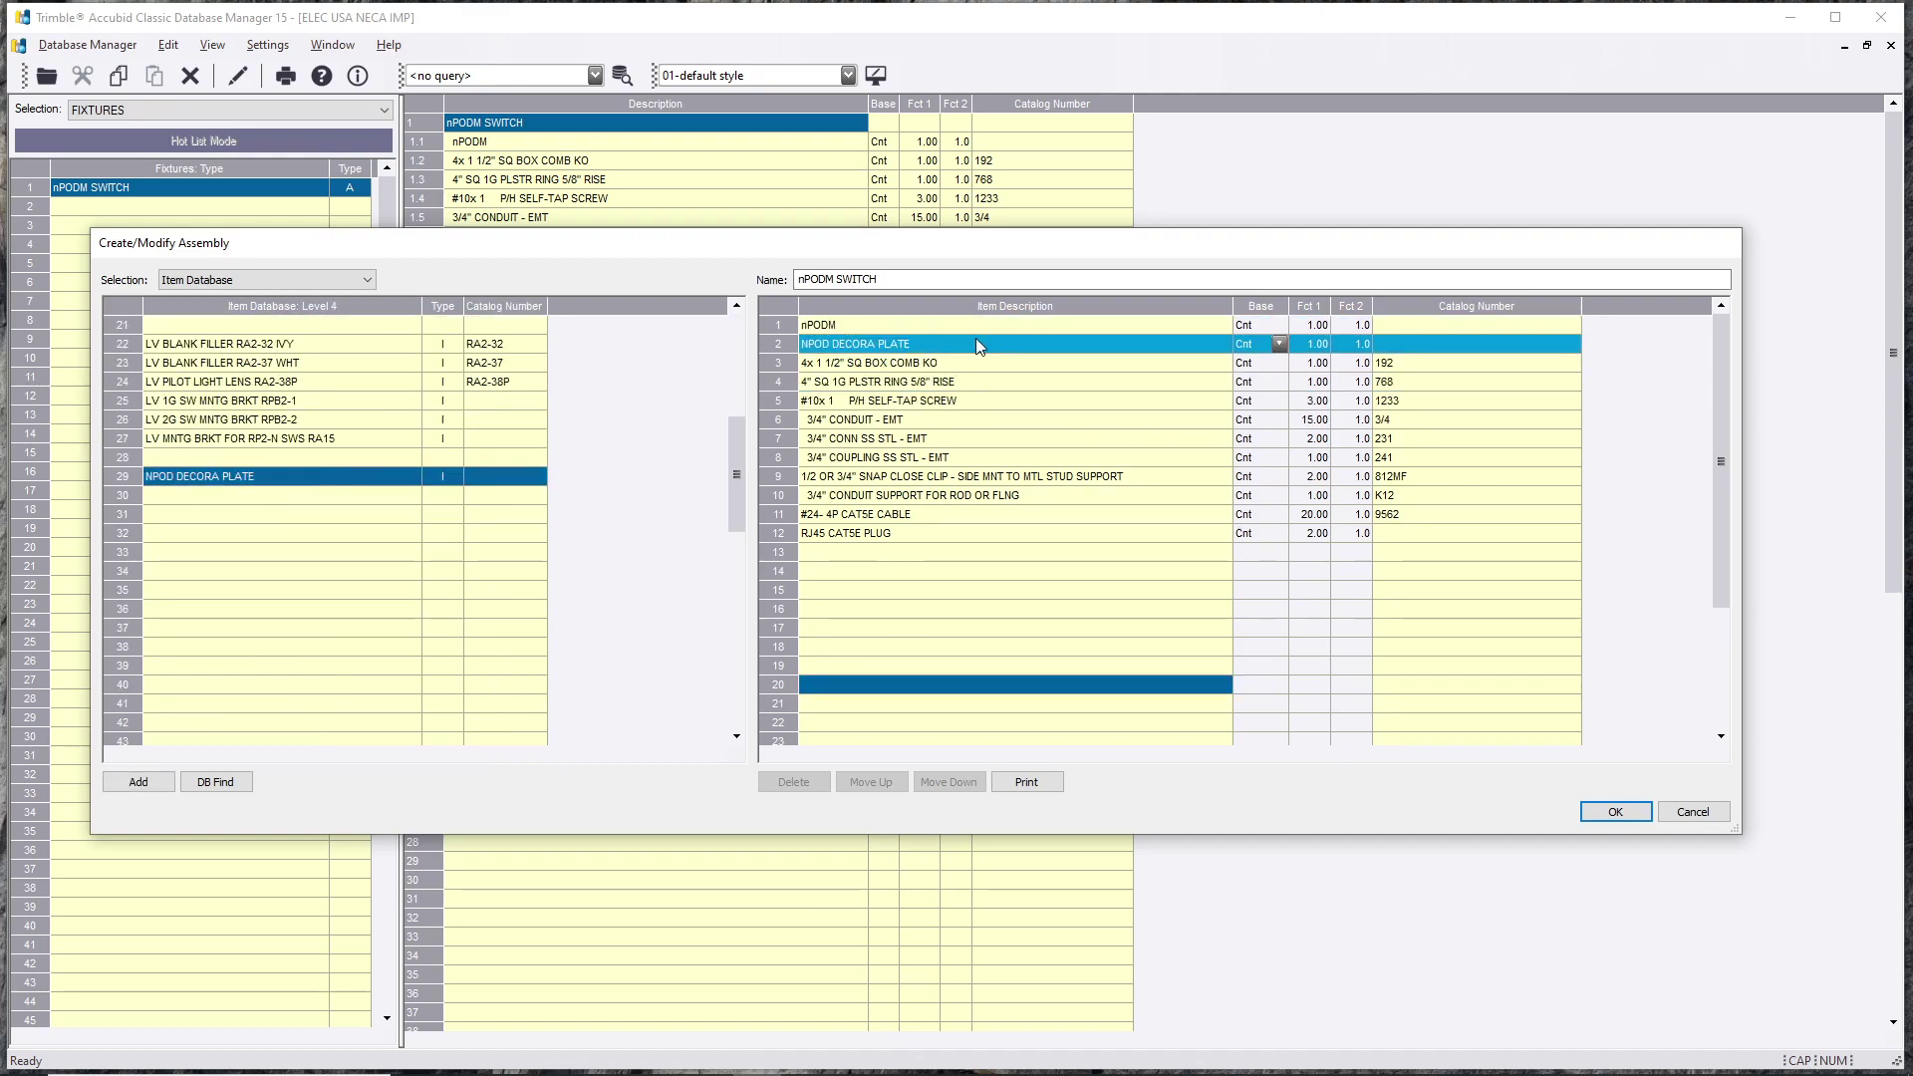
{"action": "left_click", "coordinate": [898, 279]}
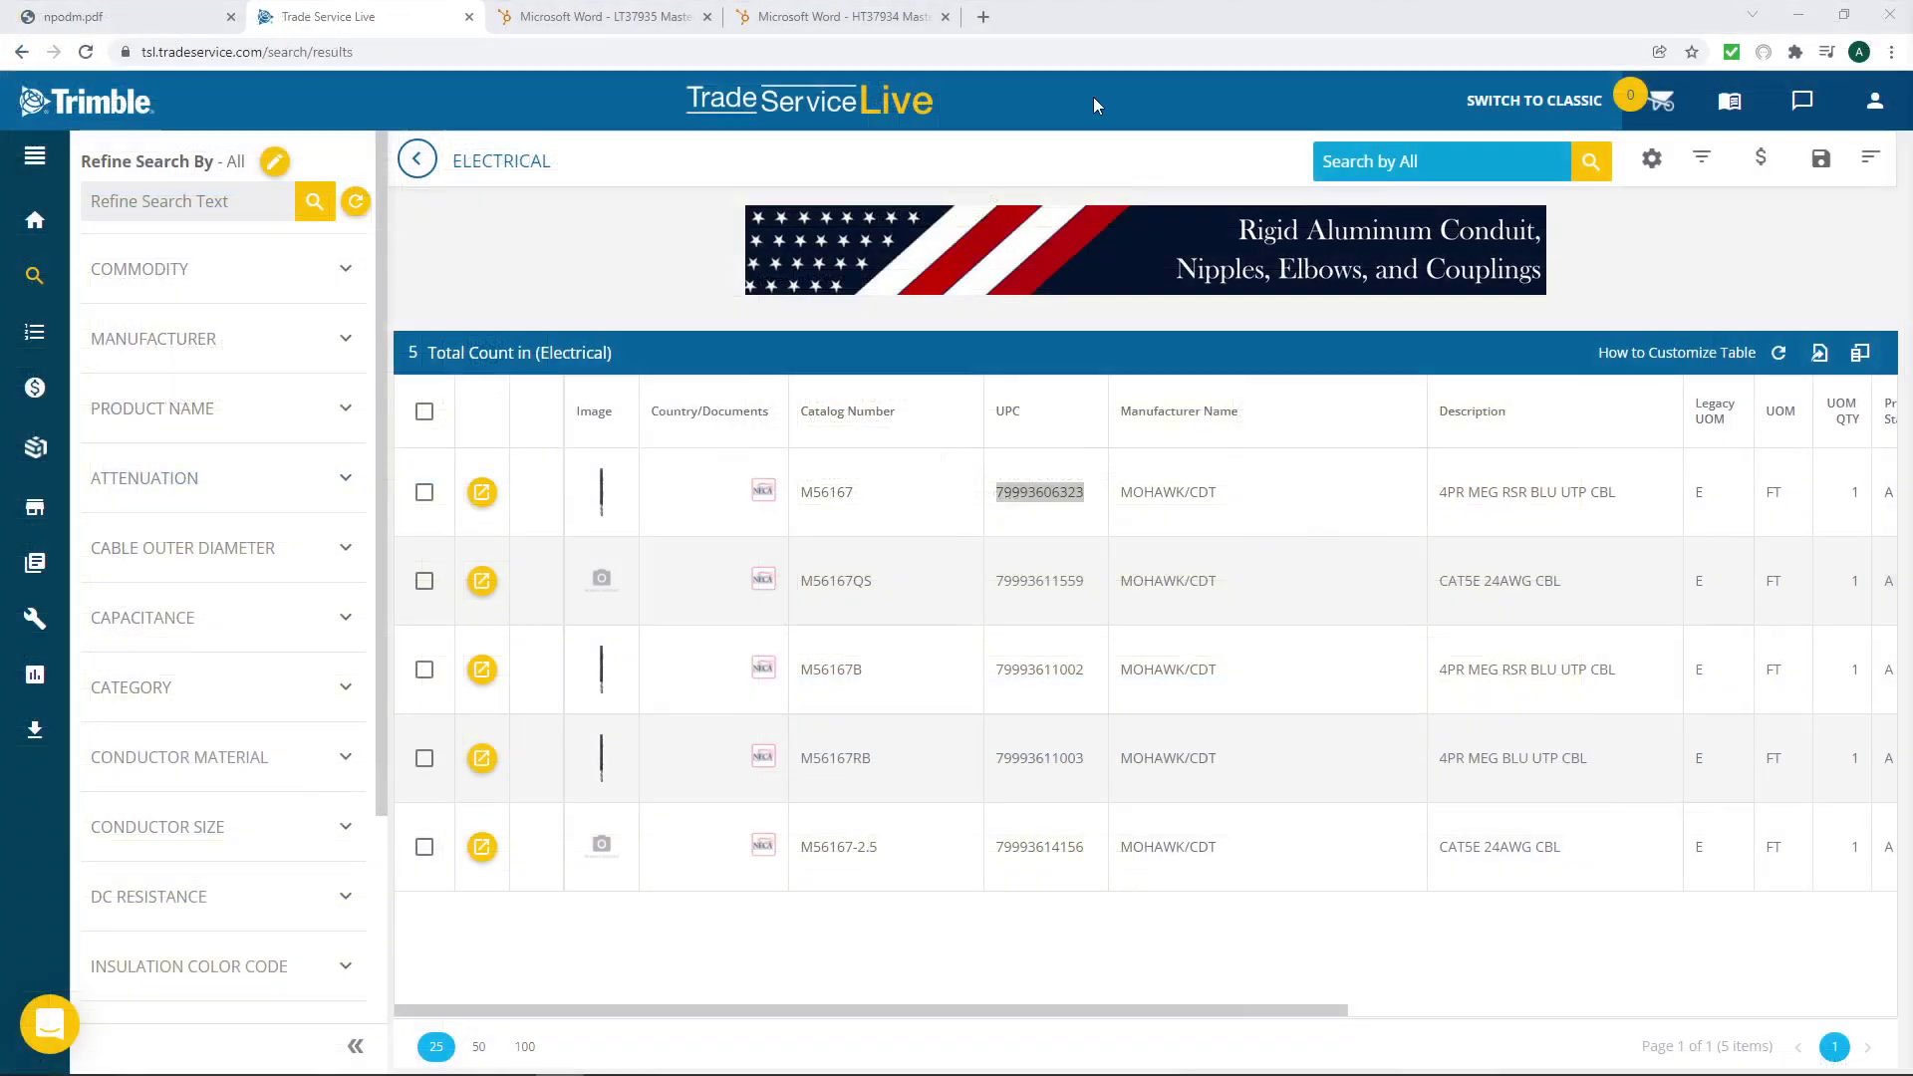
Step: Switch to npodm.pdf in the browser and review the nPODM ordering information, default labeling variants and RJ-45 installation details
{"action": "left_click", "coordinate": [166, 20]}
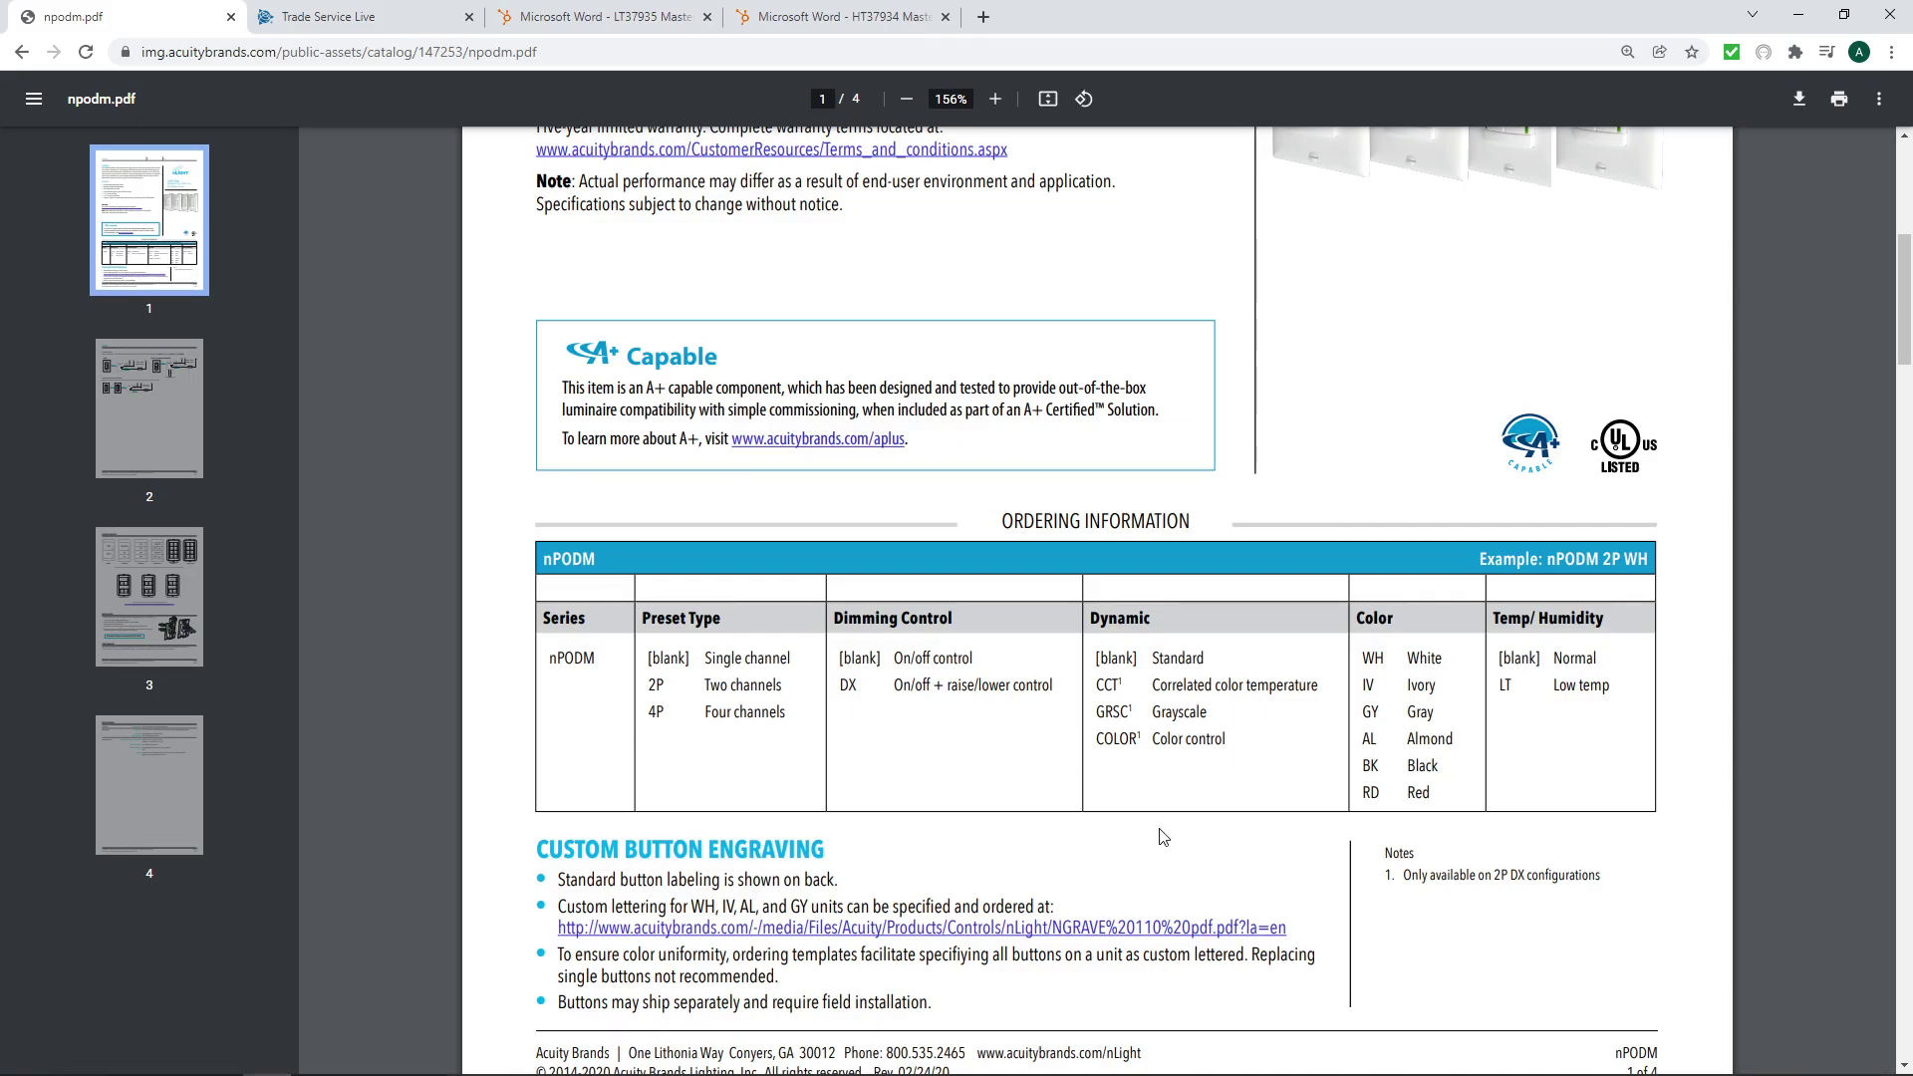
{"action": "scroll", "coordinate": [1161, 837], "scroll_direction": "up", "scroll_amount": 7}
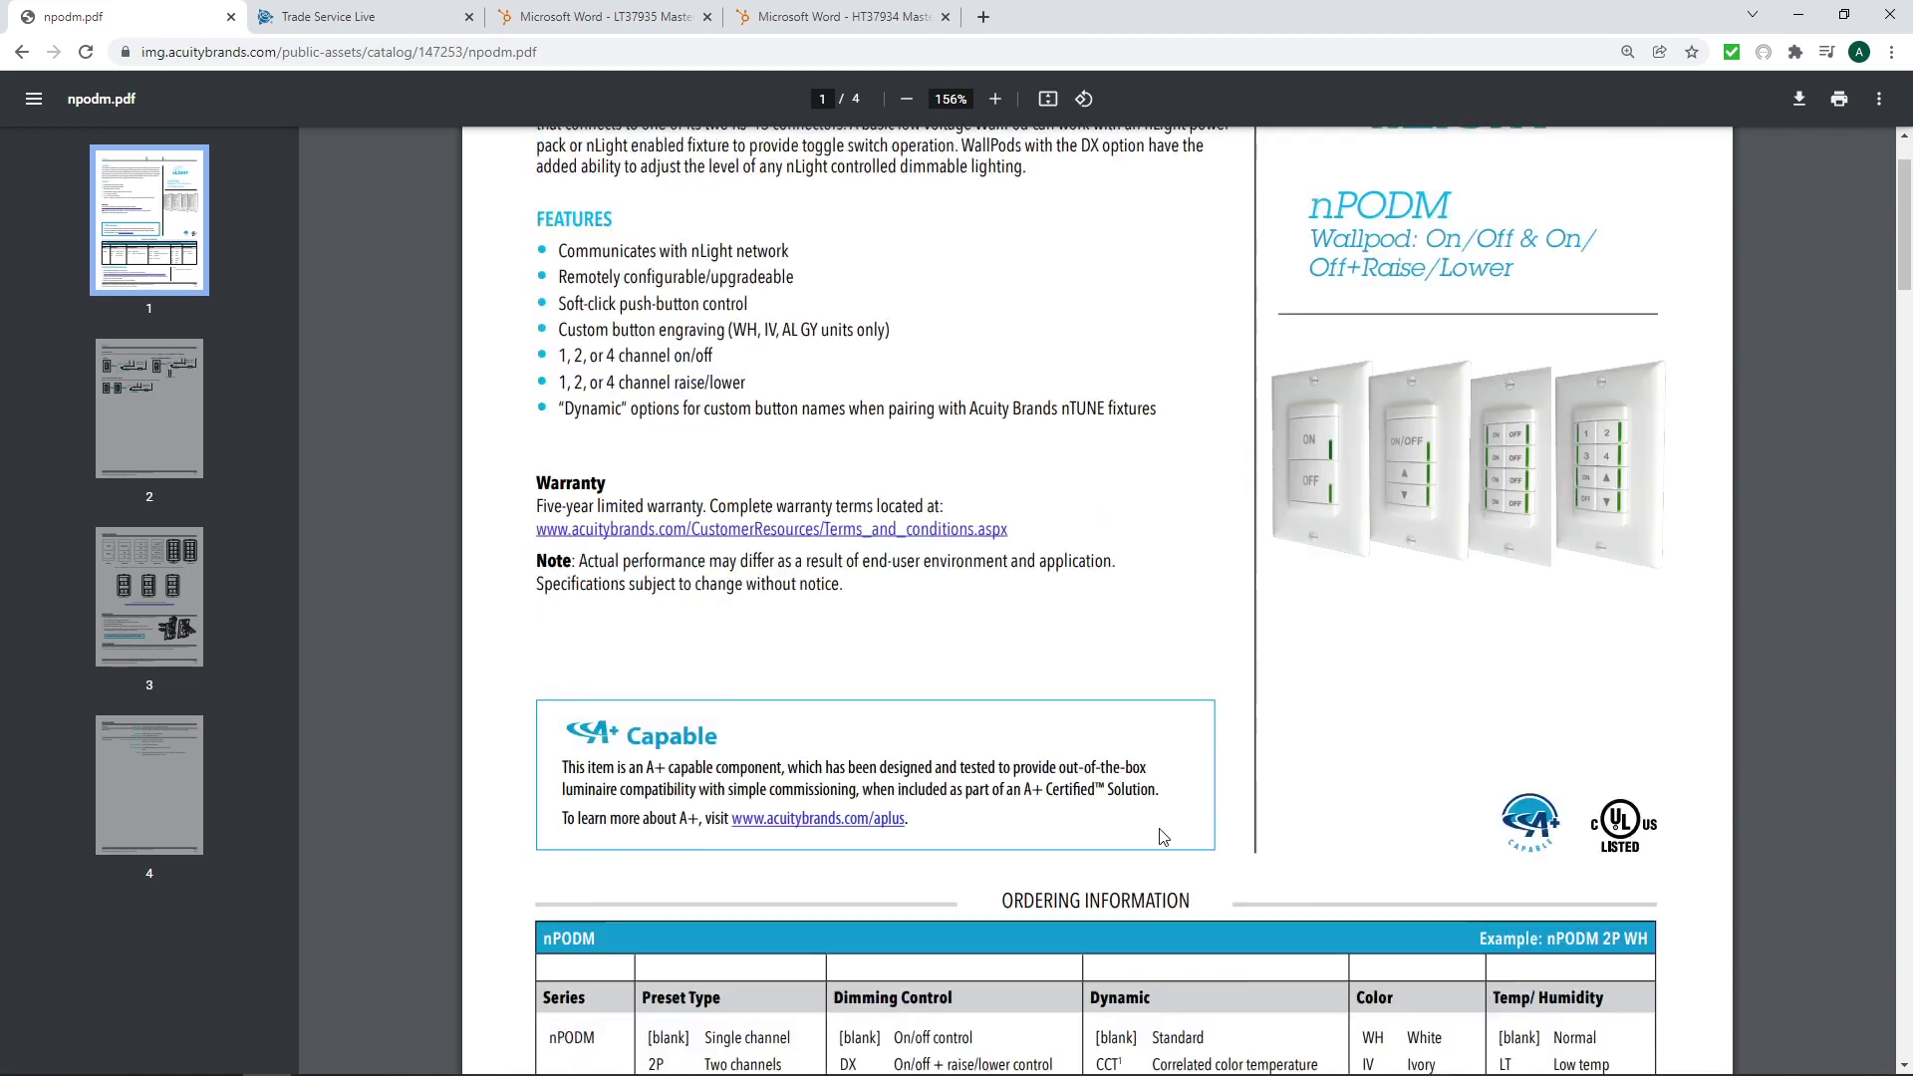
{"action": "scroll", "coordinate": [1161, 832], "scroll_direction": "down", "scroll_amount": 10}
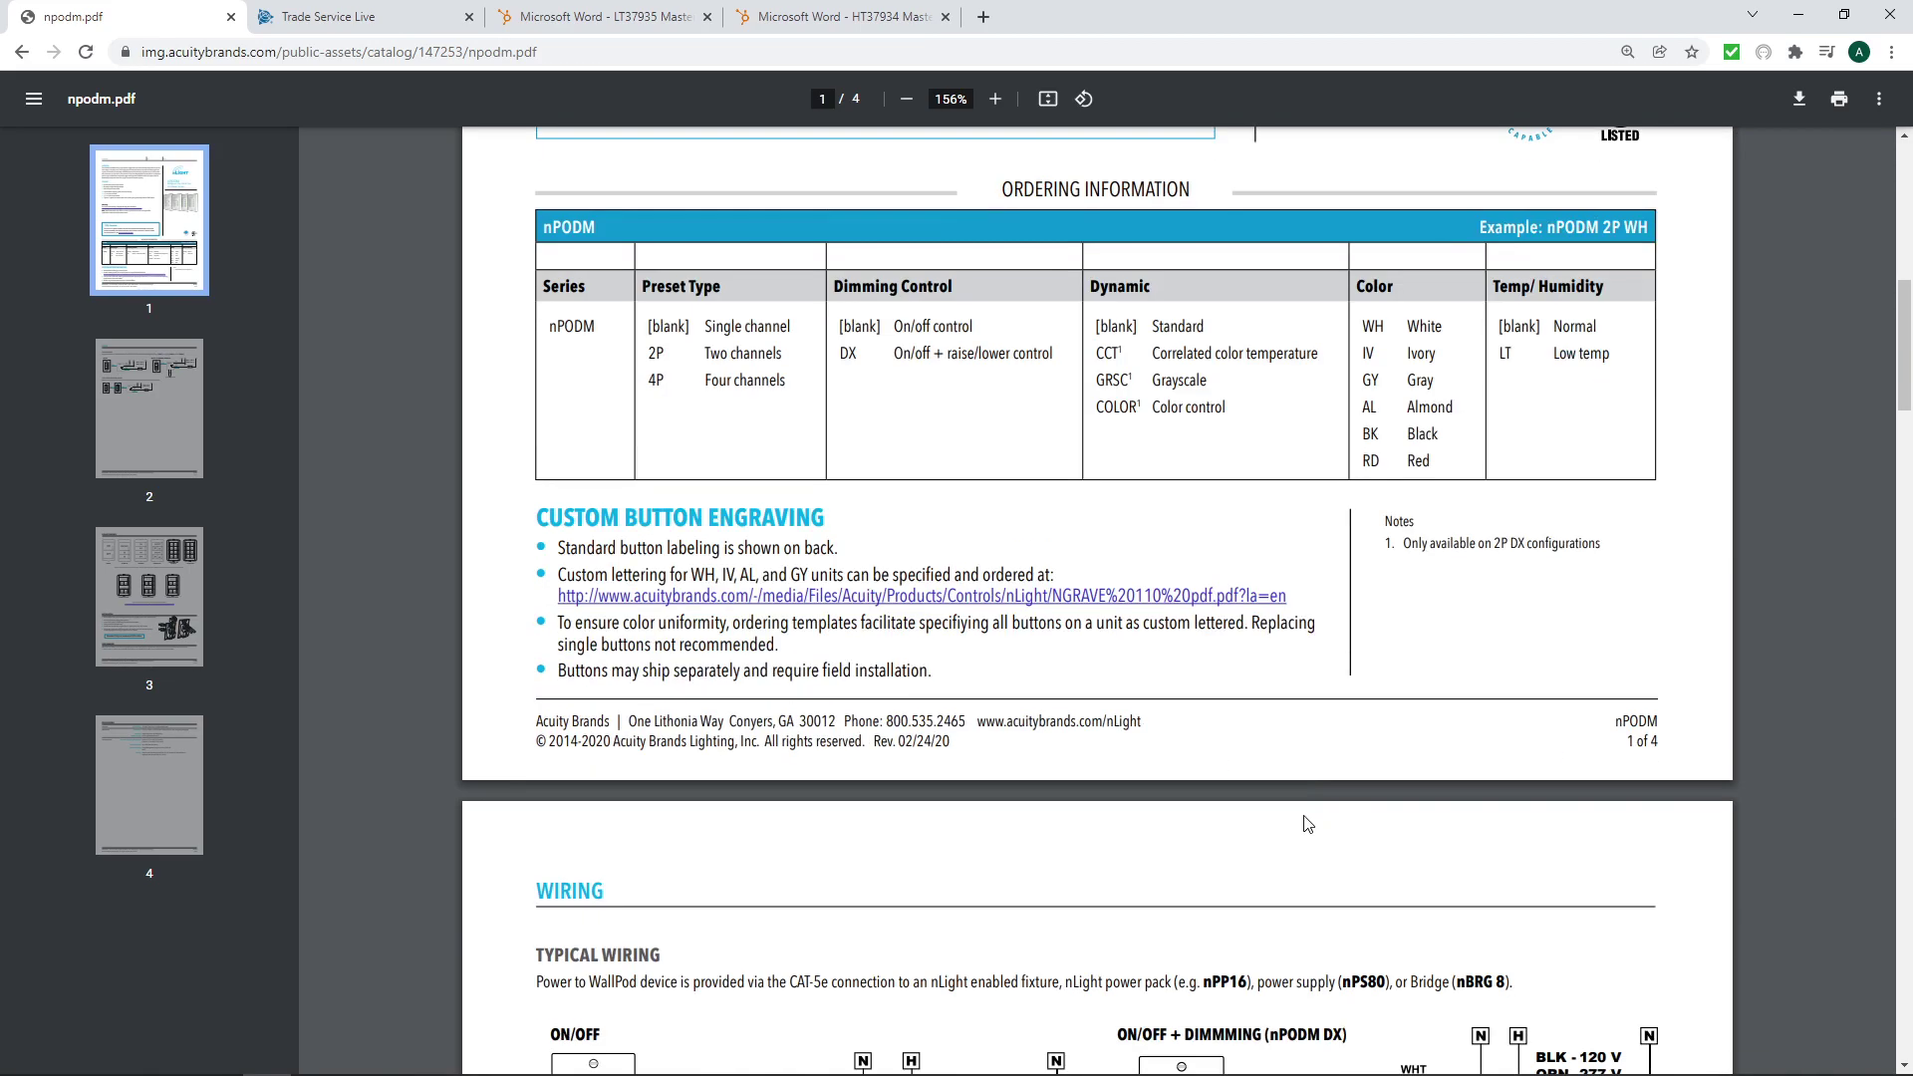
{"action": "scroll", "coordinate": [1305, 824], "scroll_direction": "down", "scroll_amount": 20}
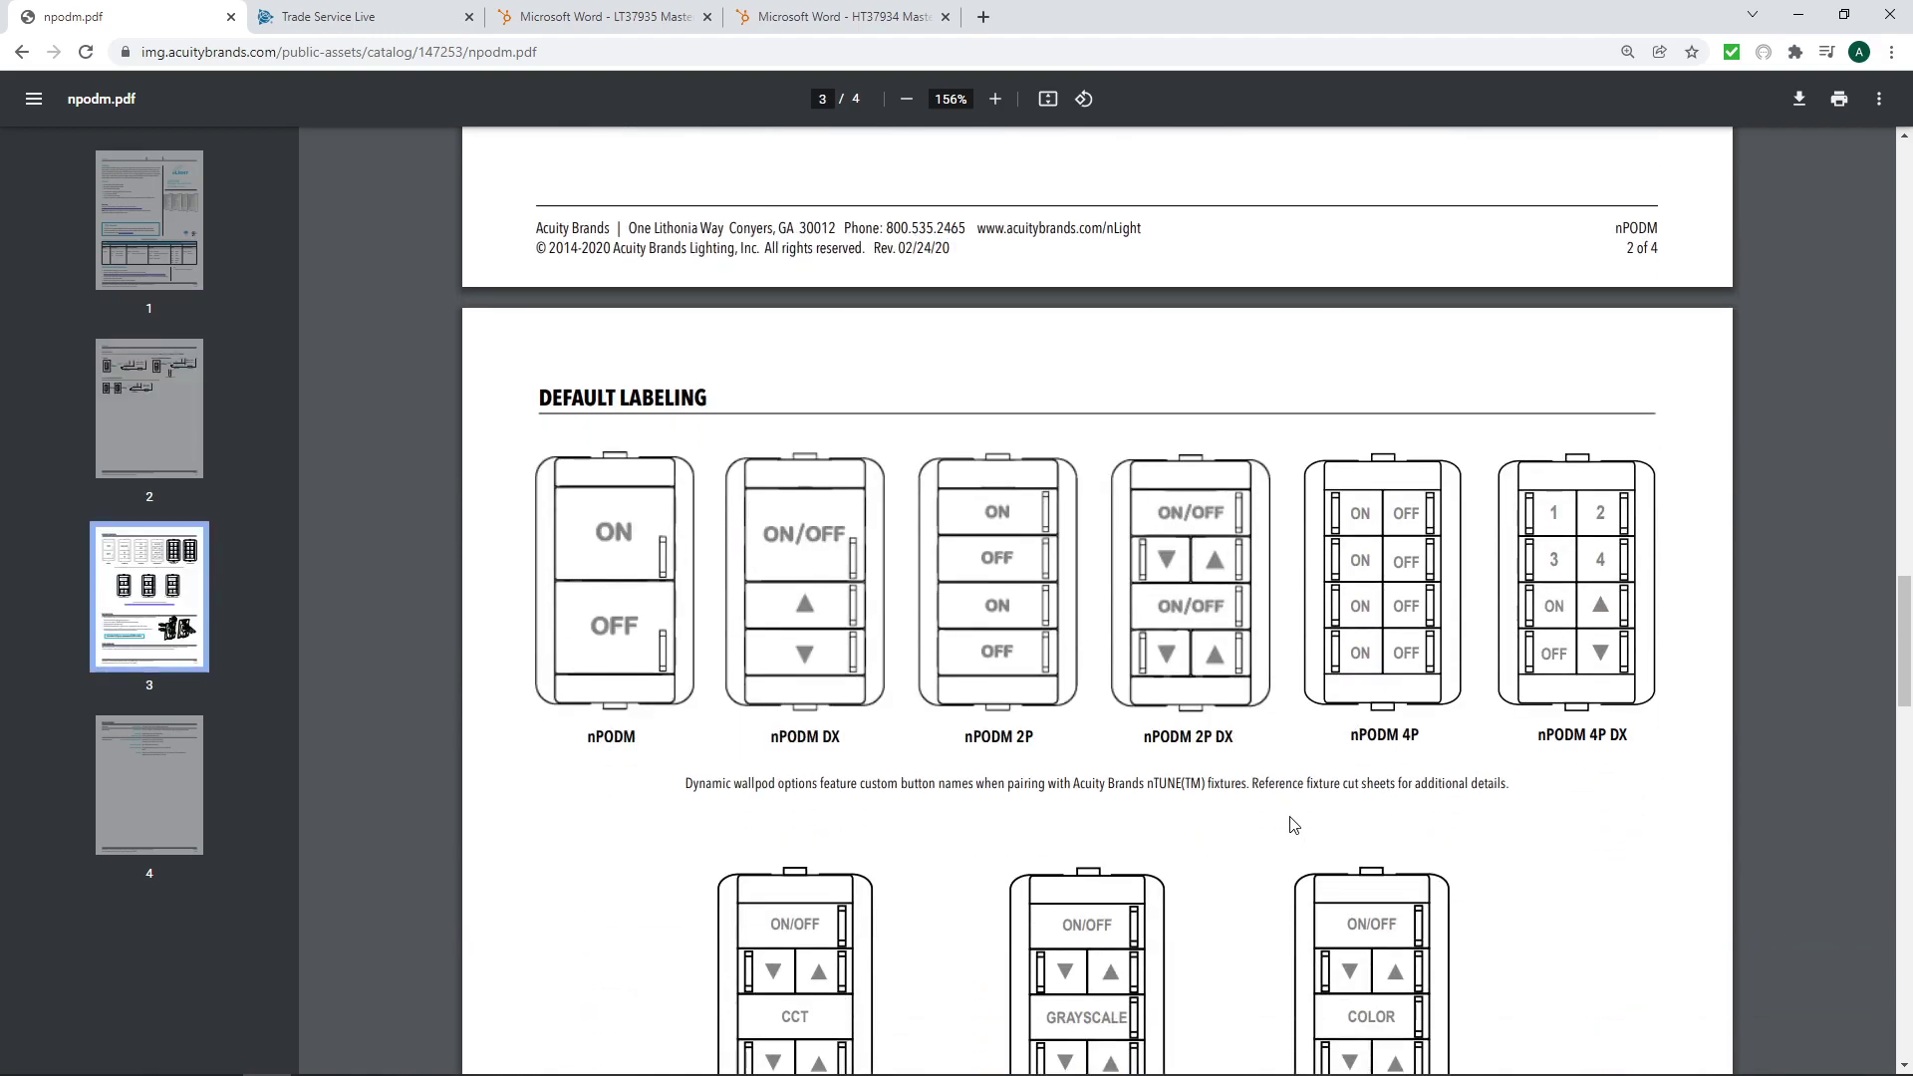
{"action": "scroll", "coordinate": [1292, 825], "scroll_direction": "down", "scroll_amount": 2}
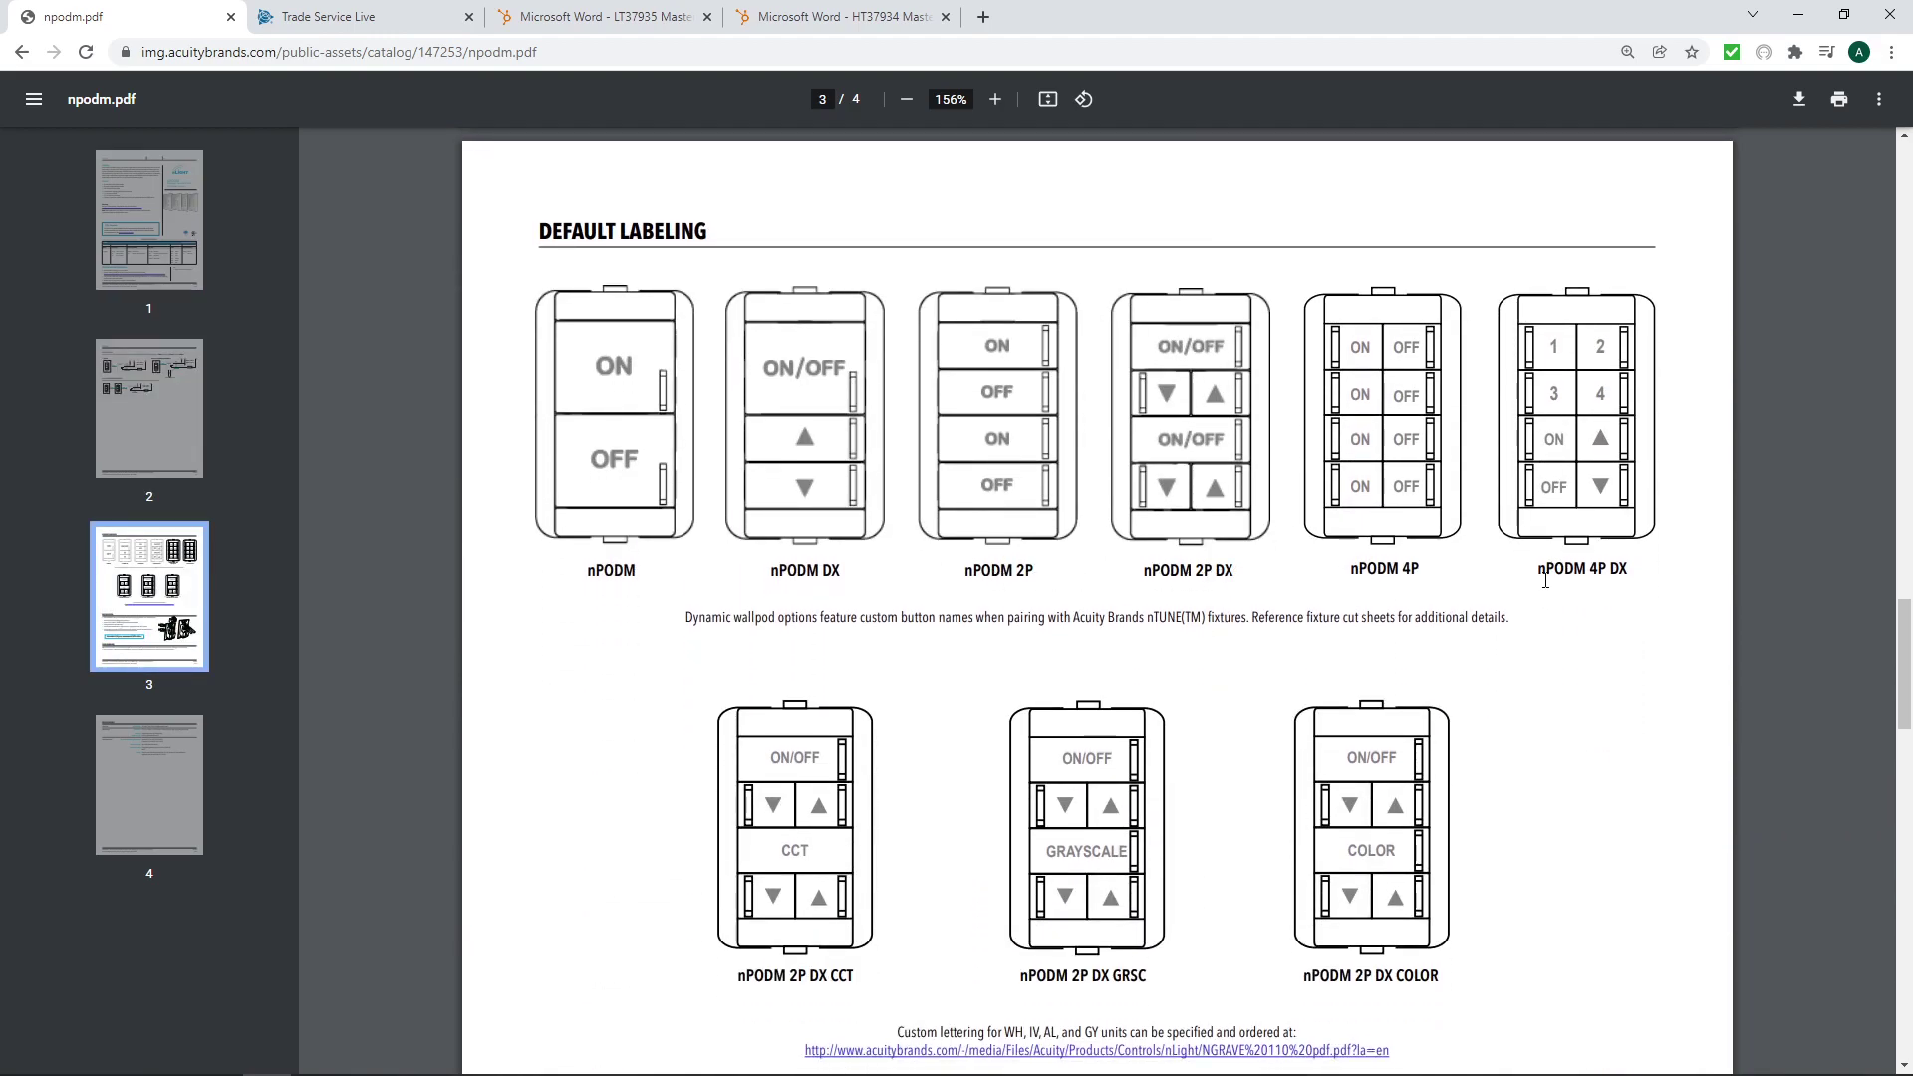
{"action": "scroll", "coordinate": [1283, 627], "scroll_direction": "down", "scroll_amount": 2}
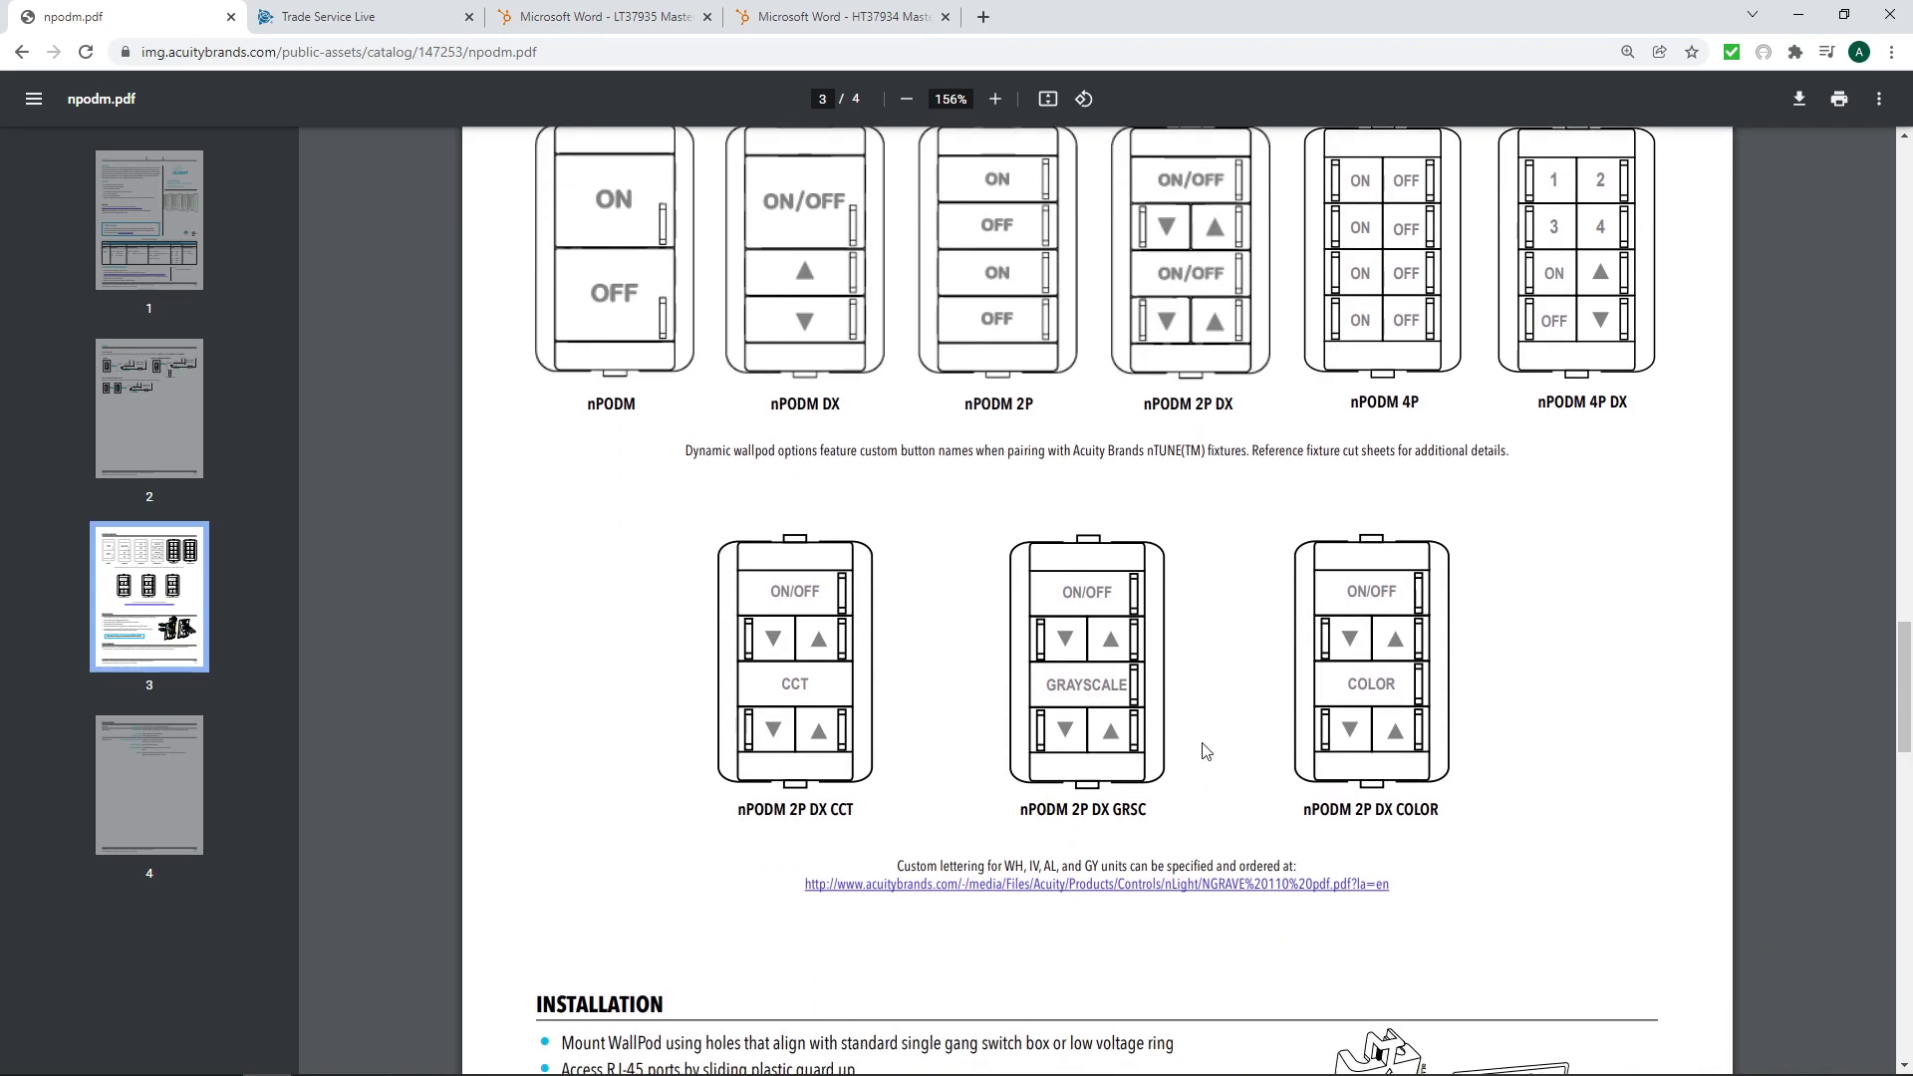
{"action": "scroll", "coordinate": [1292, 793], "scroll_direction": "down", "scroll_amount": 4}
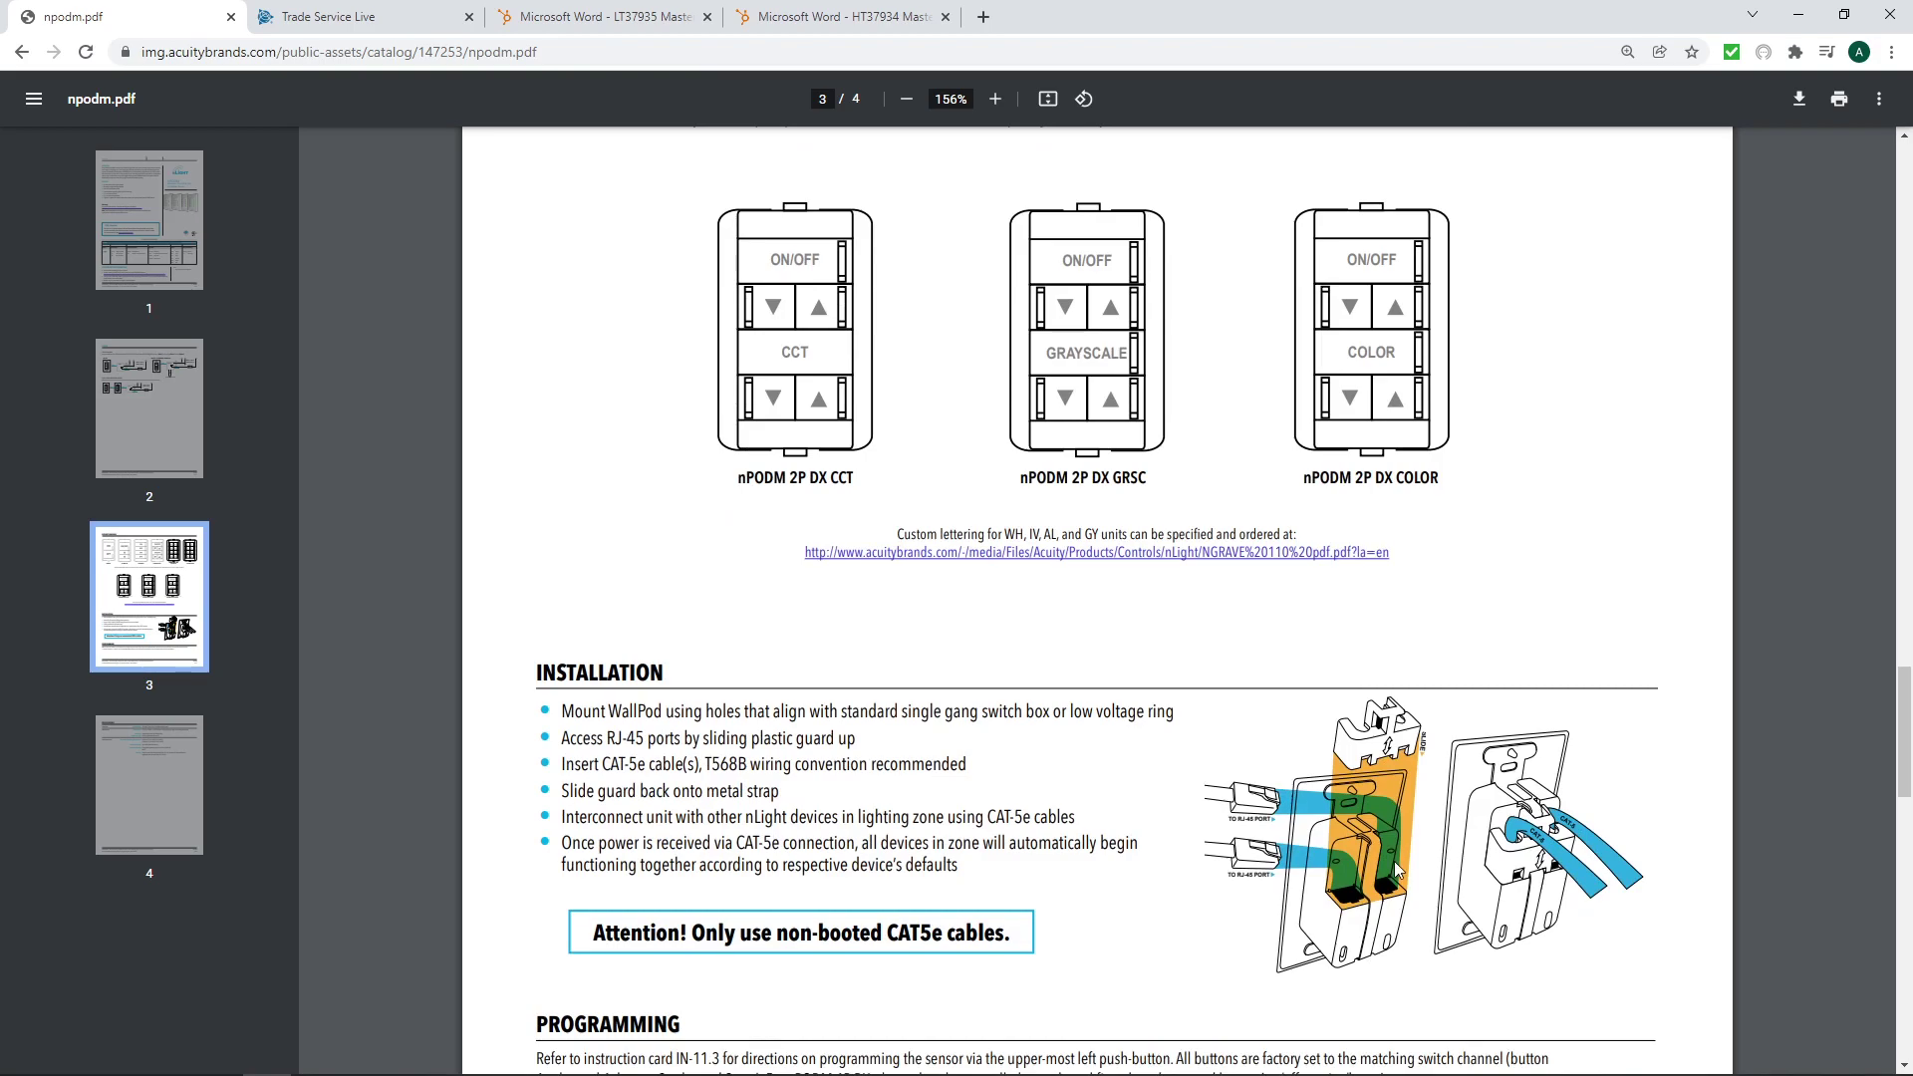
{"action": "scroll", "coordinate": [1397, 870], "scroll_direction": "up", "scroll_amount": 4}
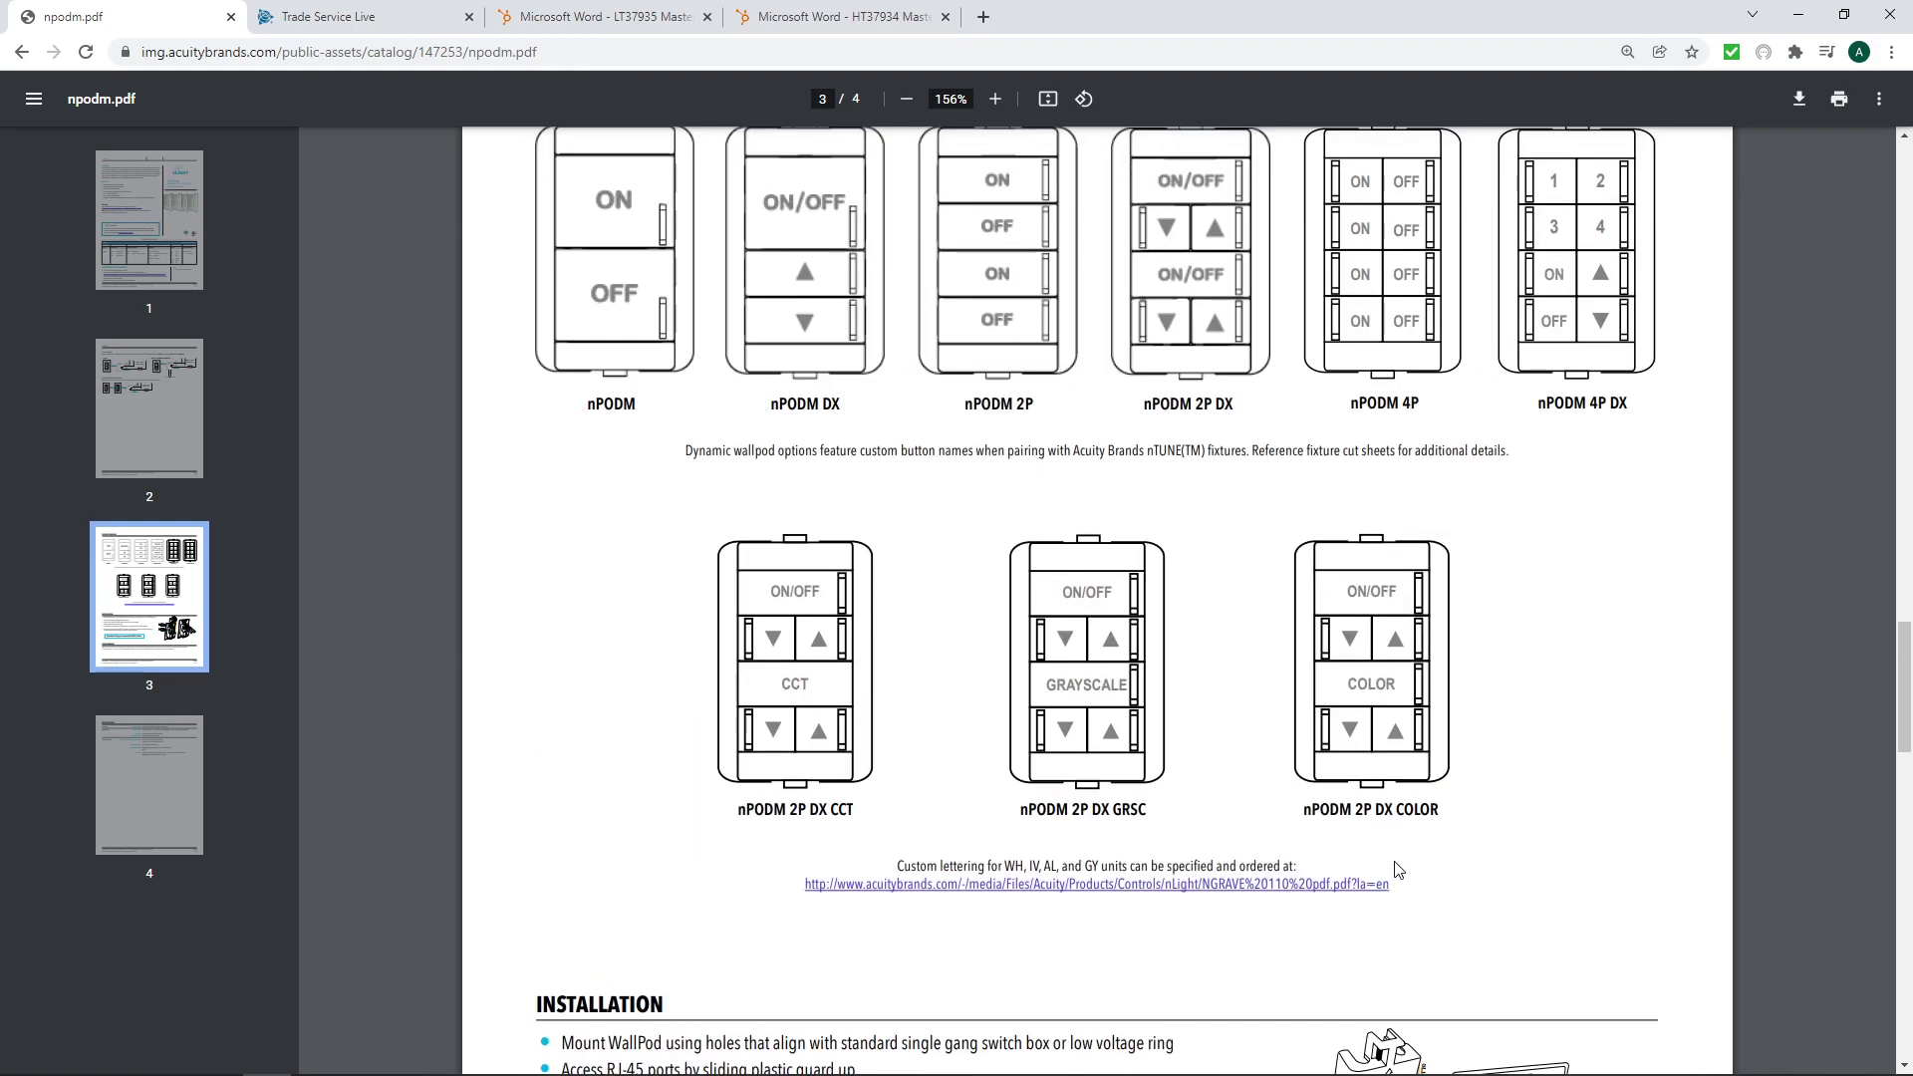
{"action": "scroll", "coordinate": [1398, 869], "scroll_direction": "down", "scroll_amount": 4}
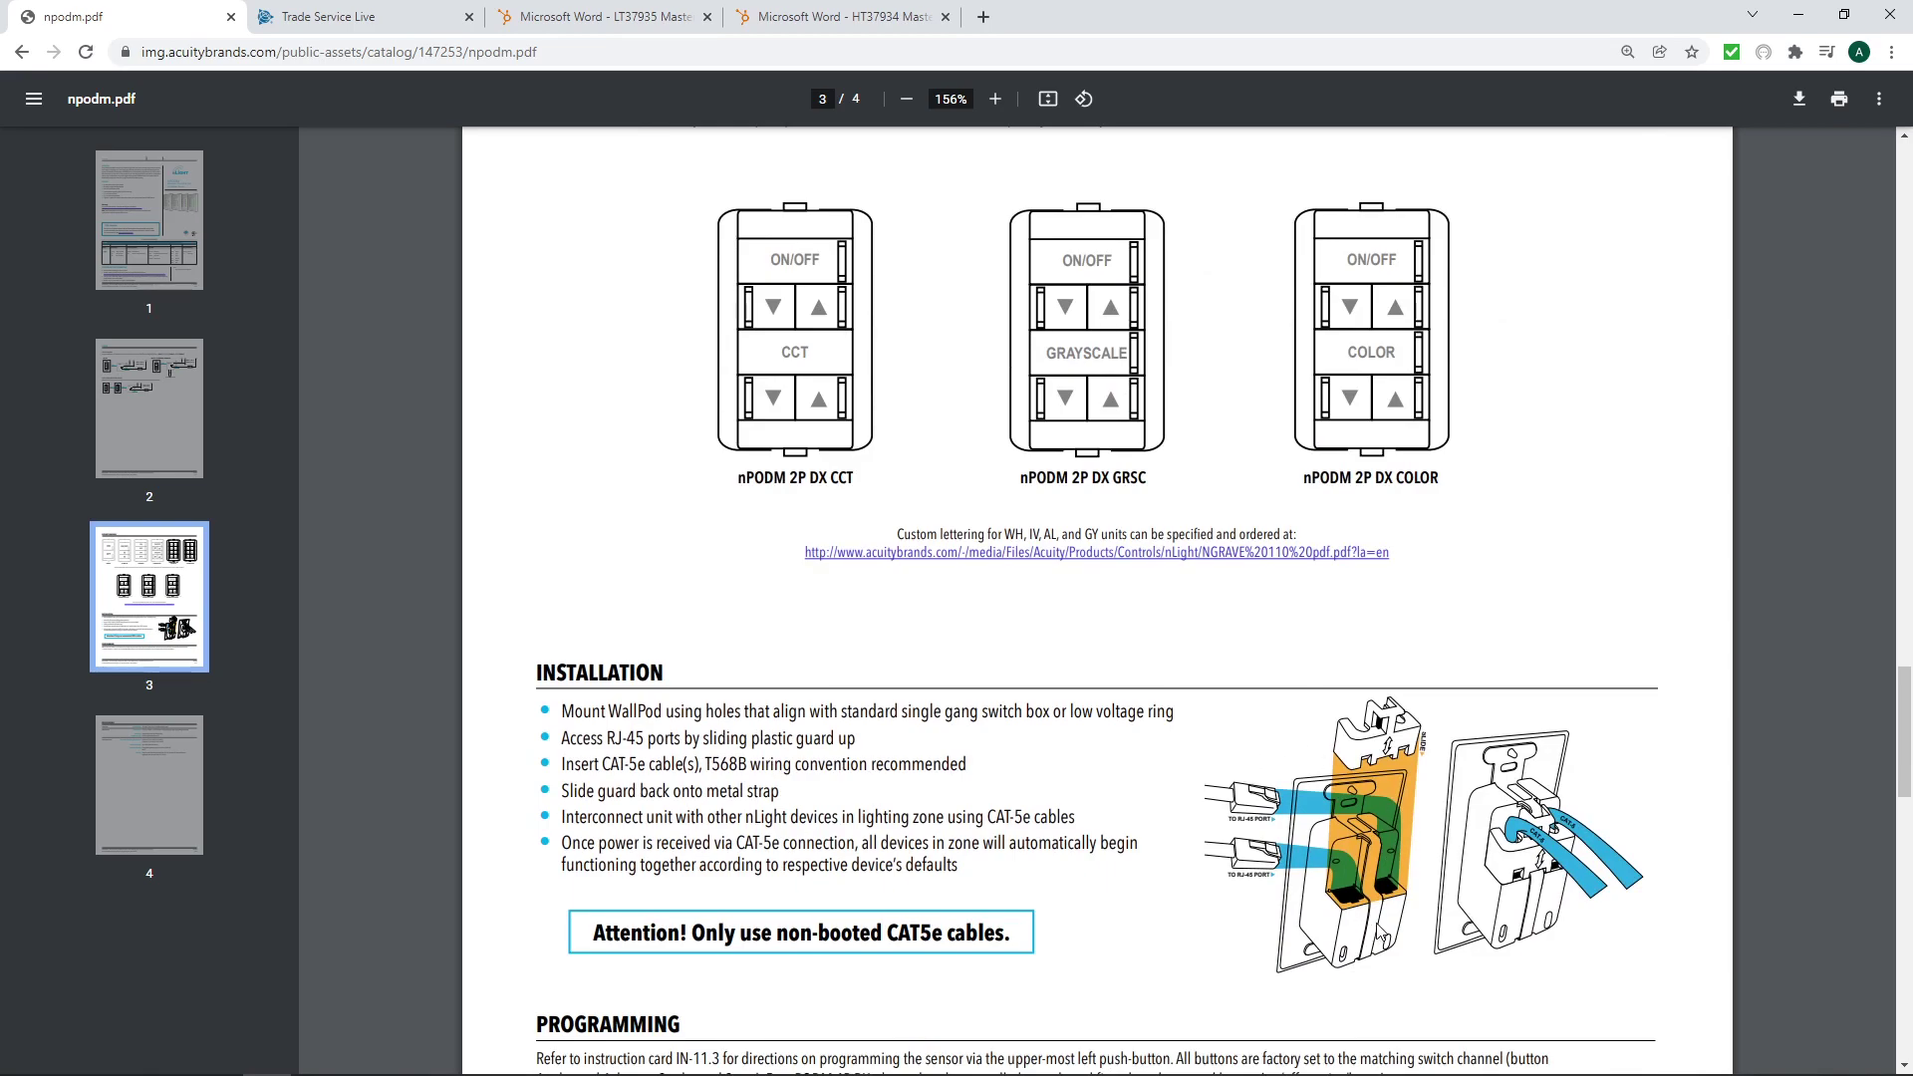
{"action": "scroll", "coordinate": [1487, 852], "scroll_direction": "up", "scroll_amount": 4}
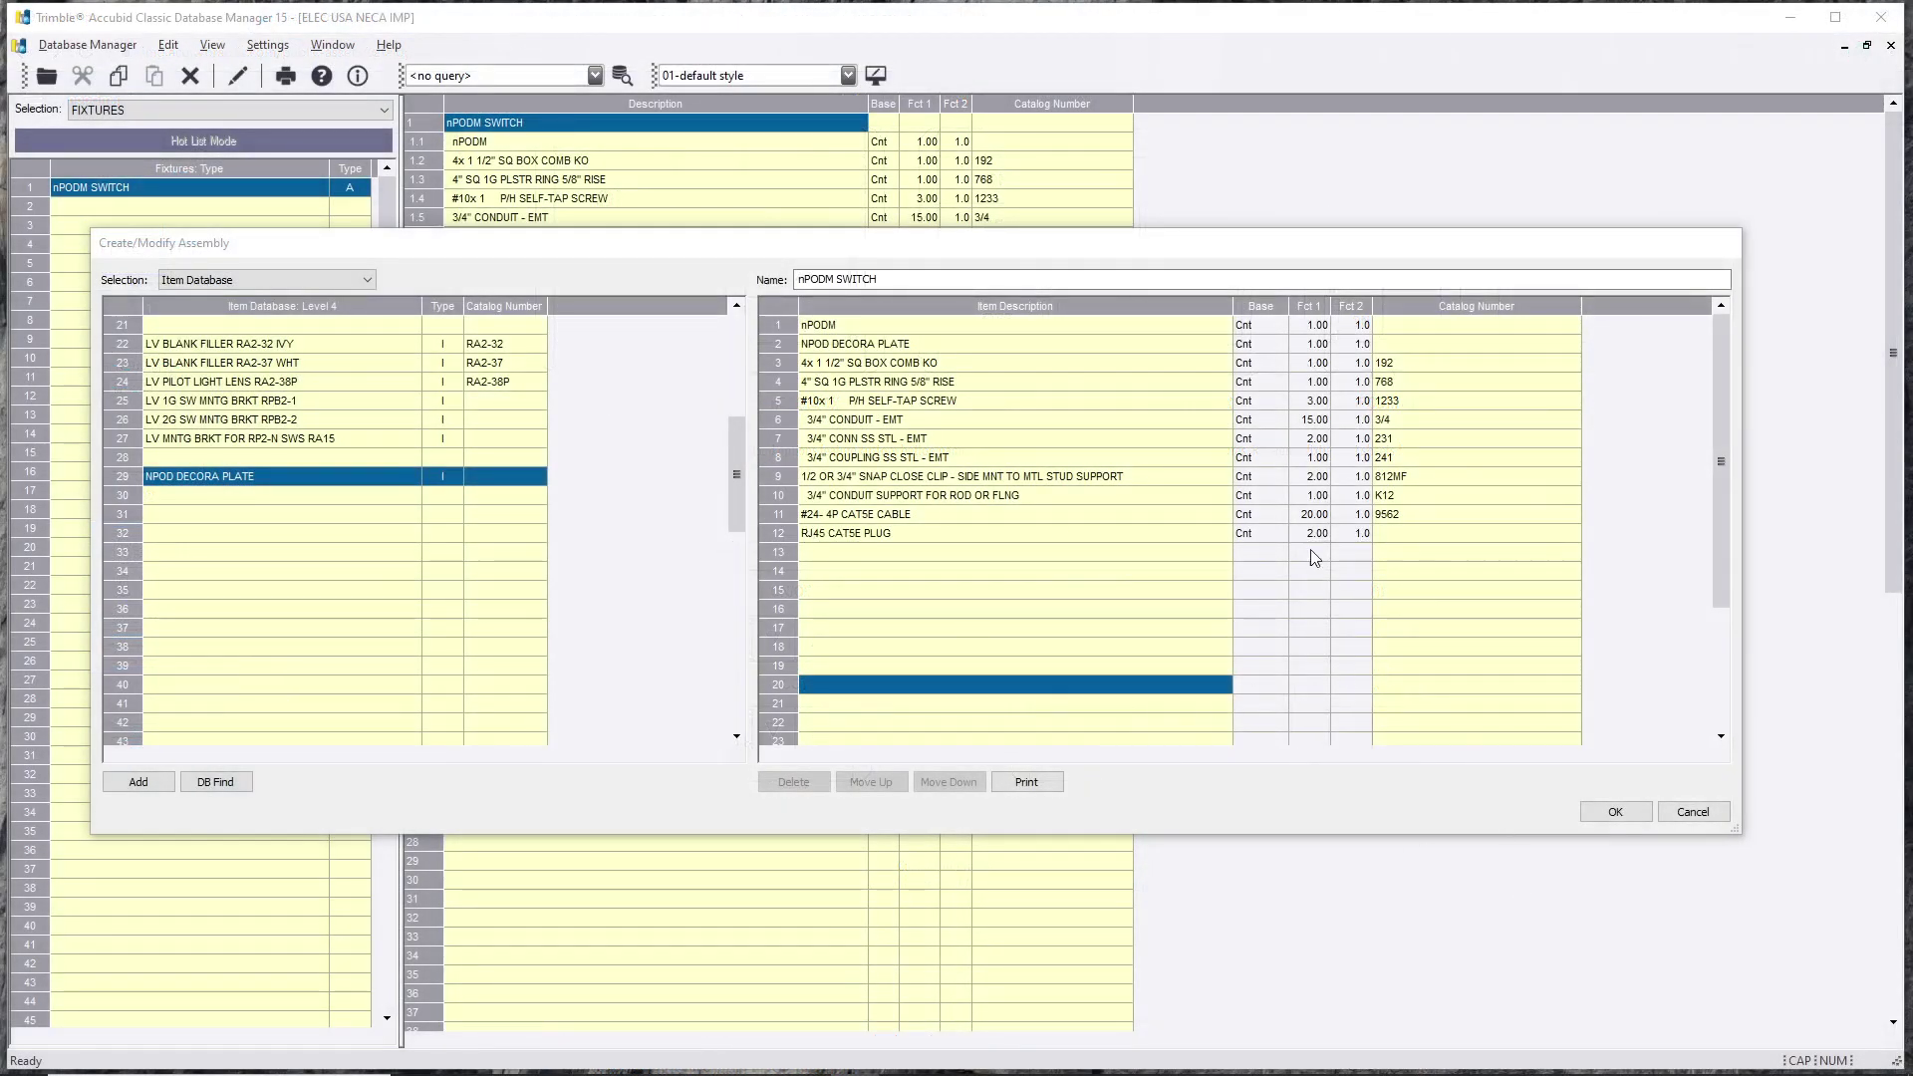
Step: Save the modified nPODM SWITCH assembly and switch to the open job in Accubid Classic Estimating
{"action": "left_click", "coordinate": [1615, 812]}
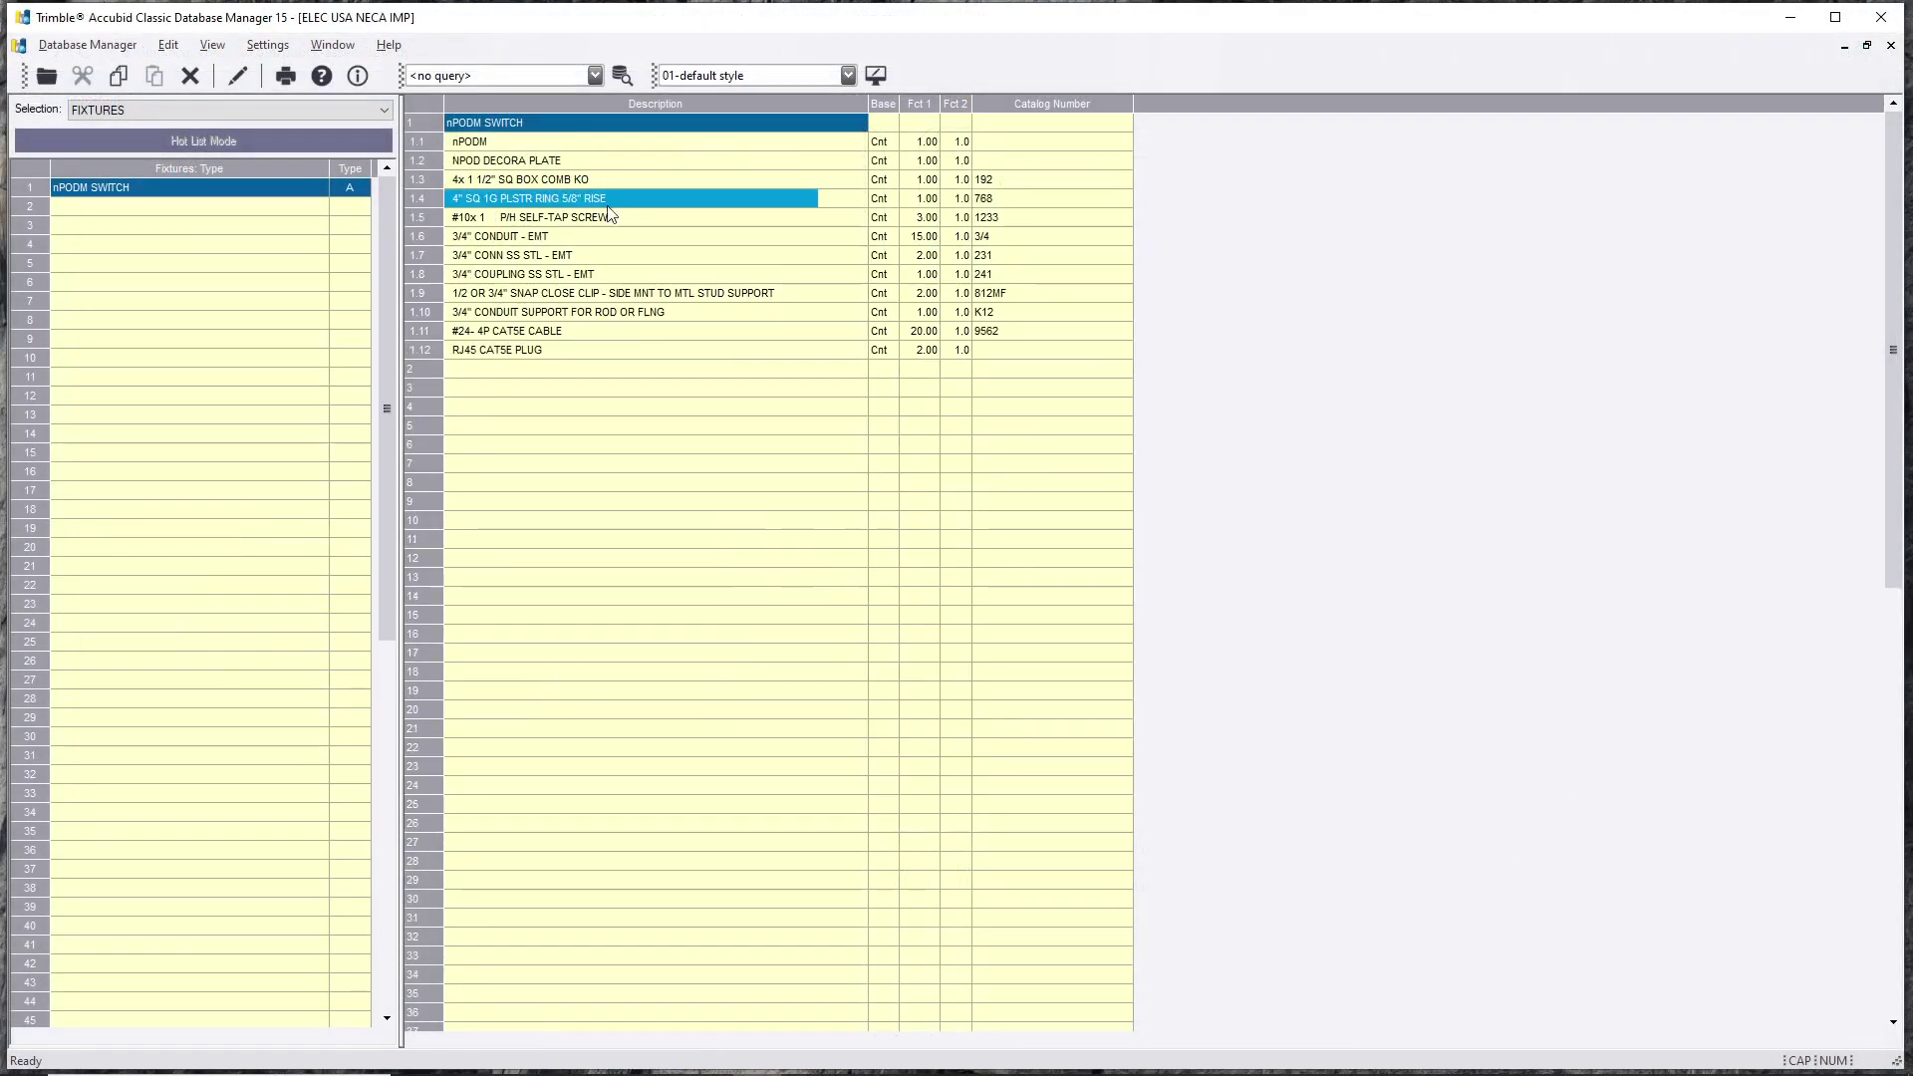
{"action": "left_click", "coordinate": [762, 565]}
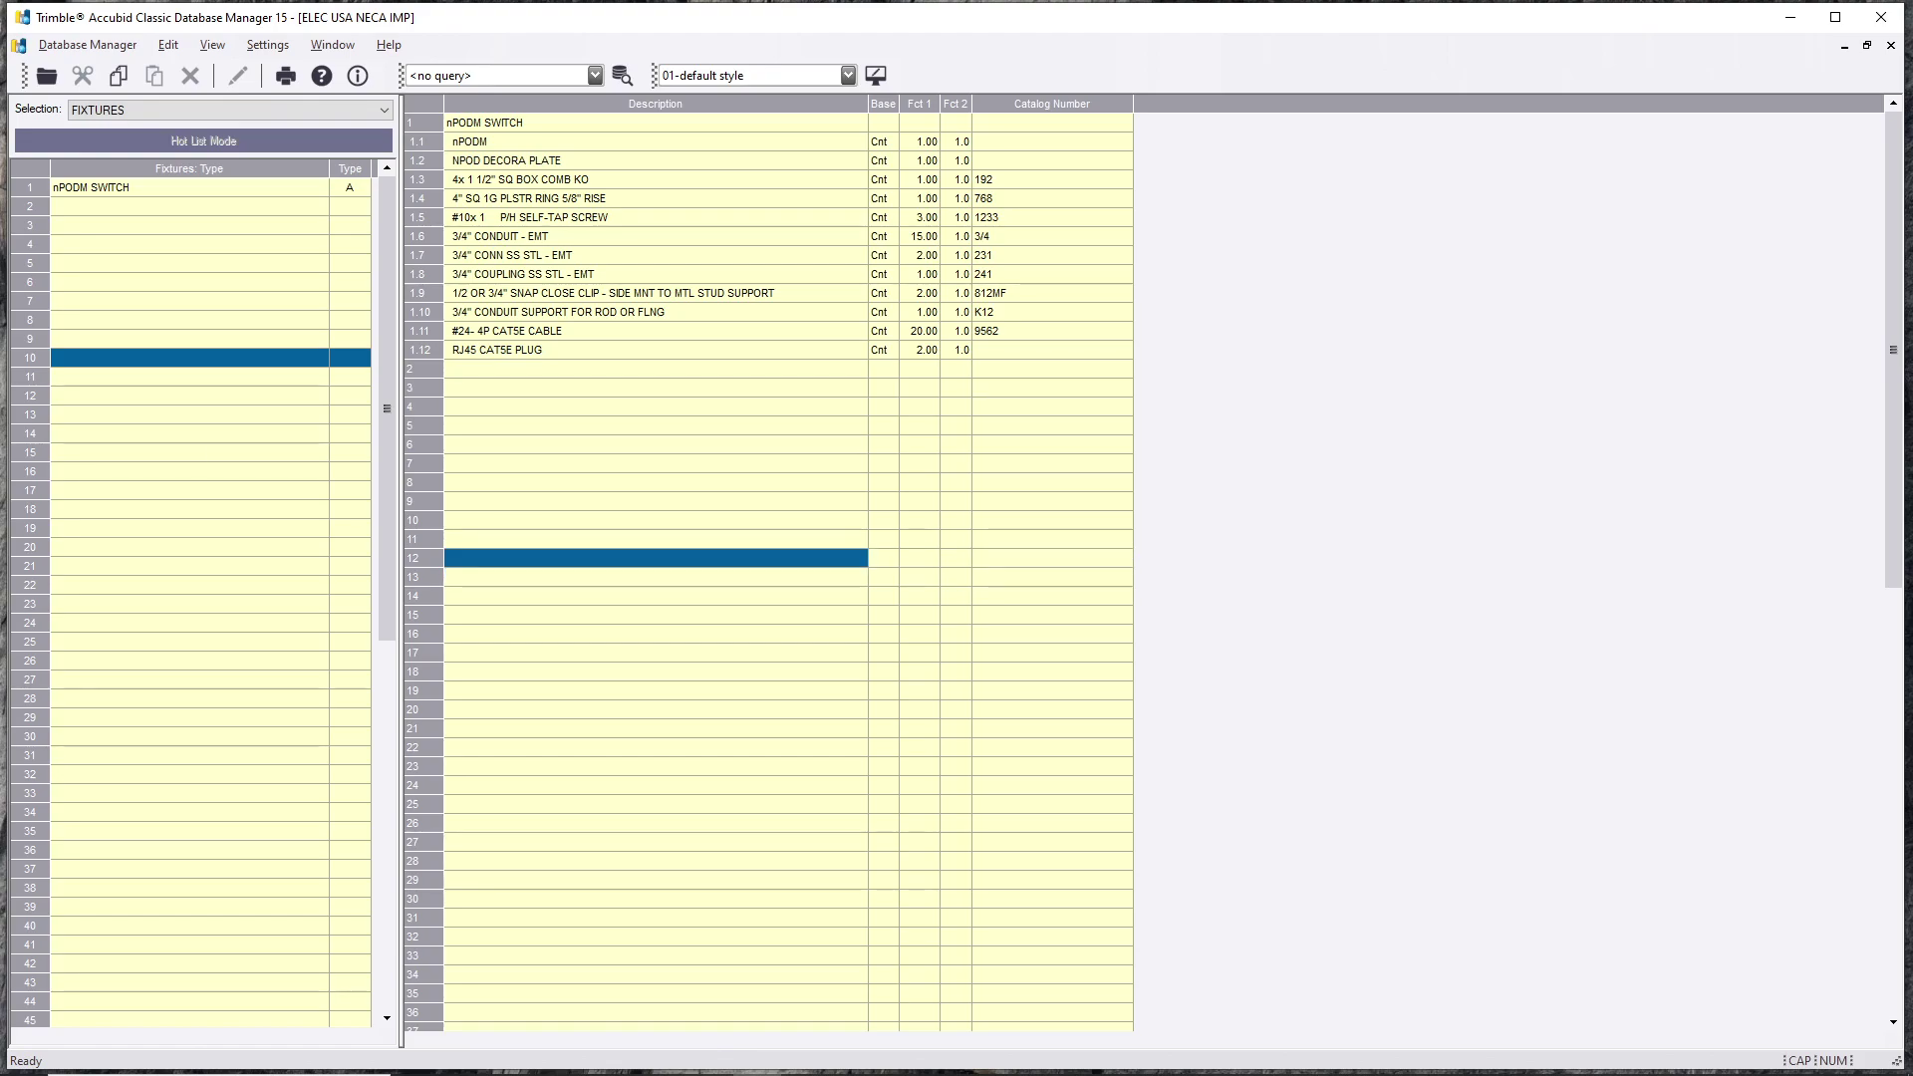
{"action": "key", "text": "alt+Tab"}
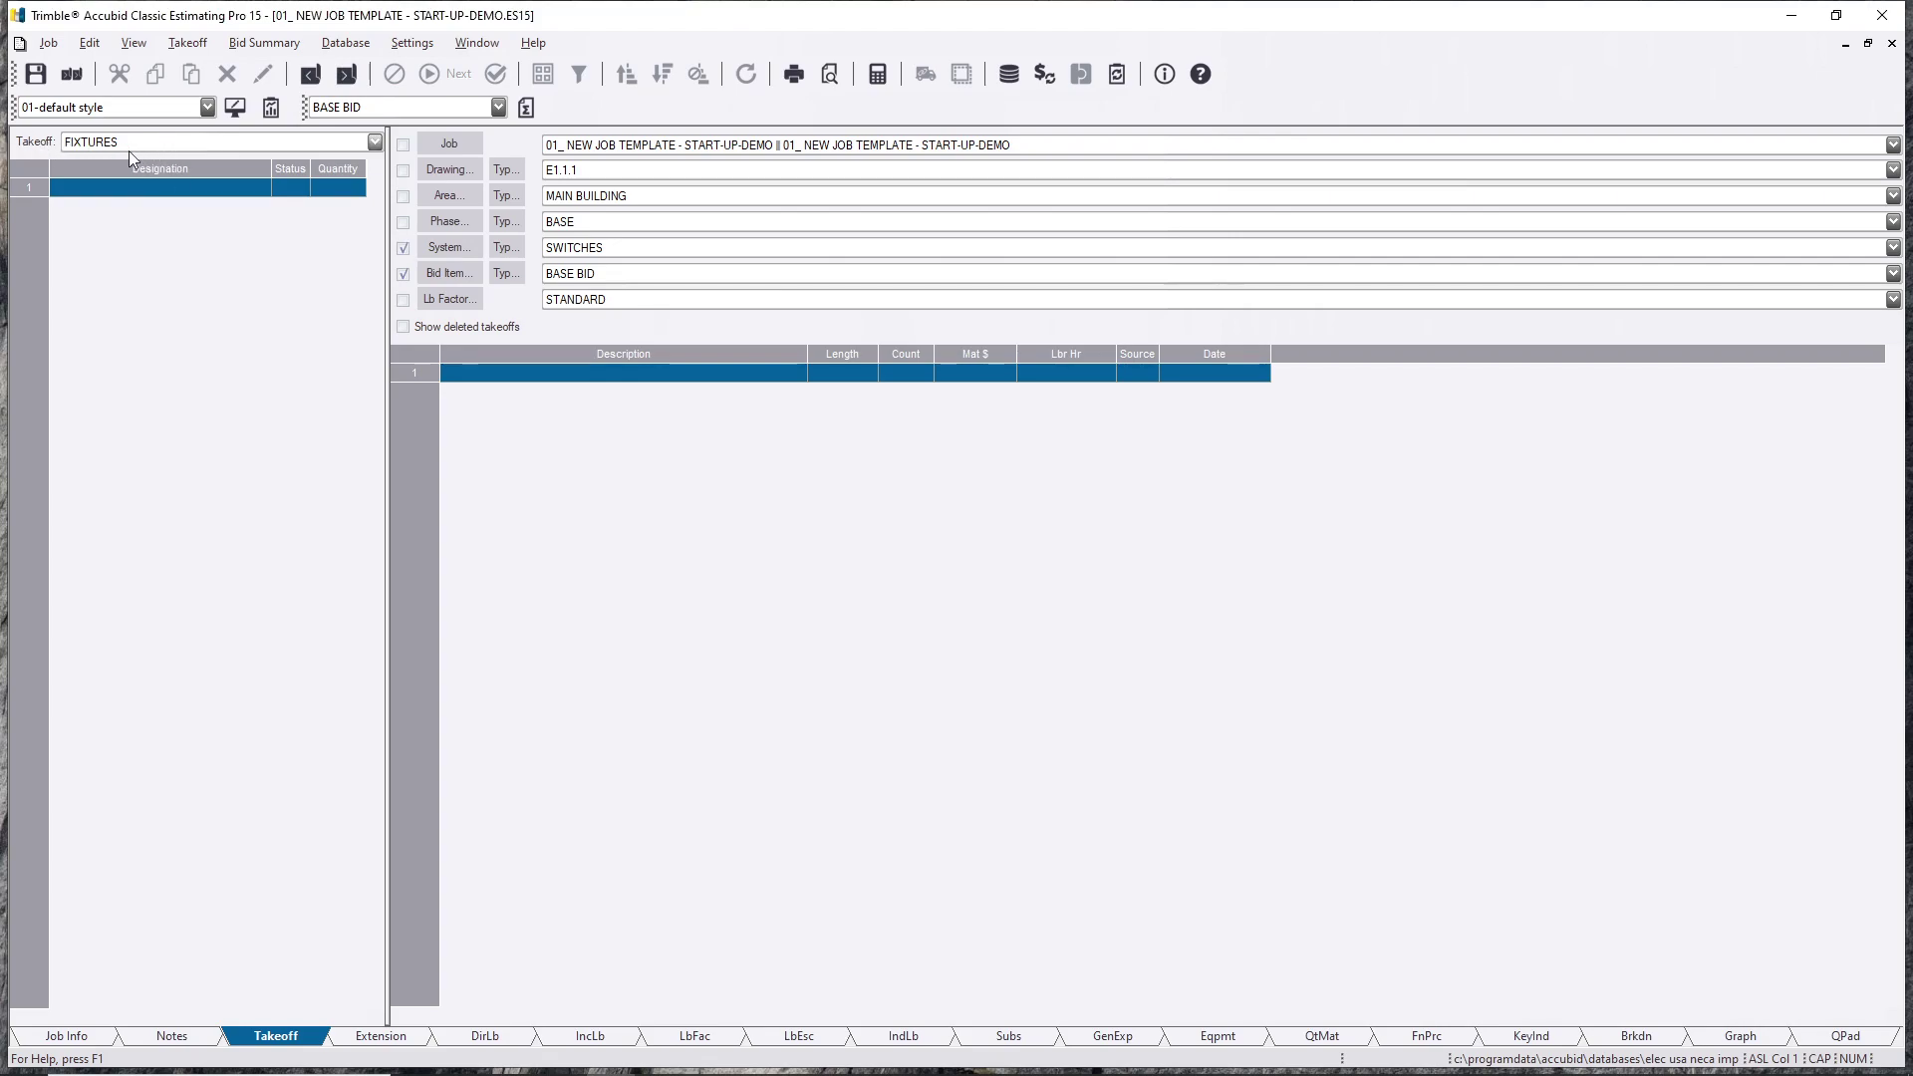
Step: Create a new designation named SWITCH D in the FIXTURES takeoff
{"action": "left_click", "coordinate": [218, 142]}
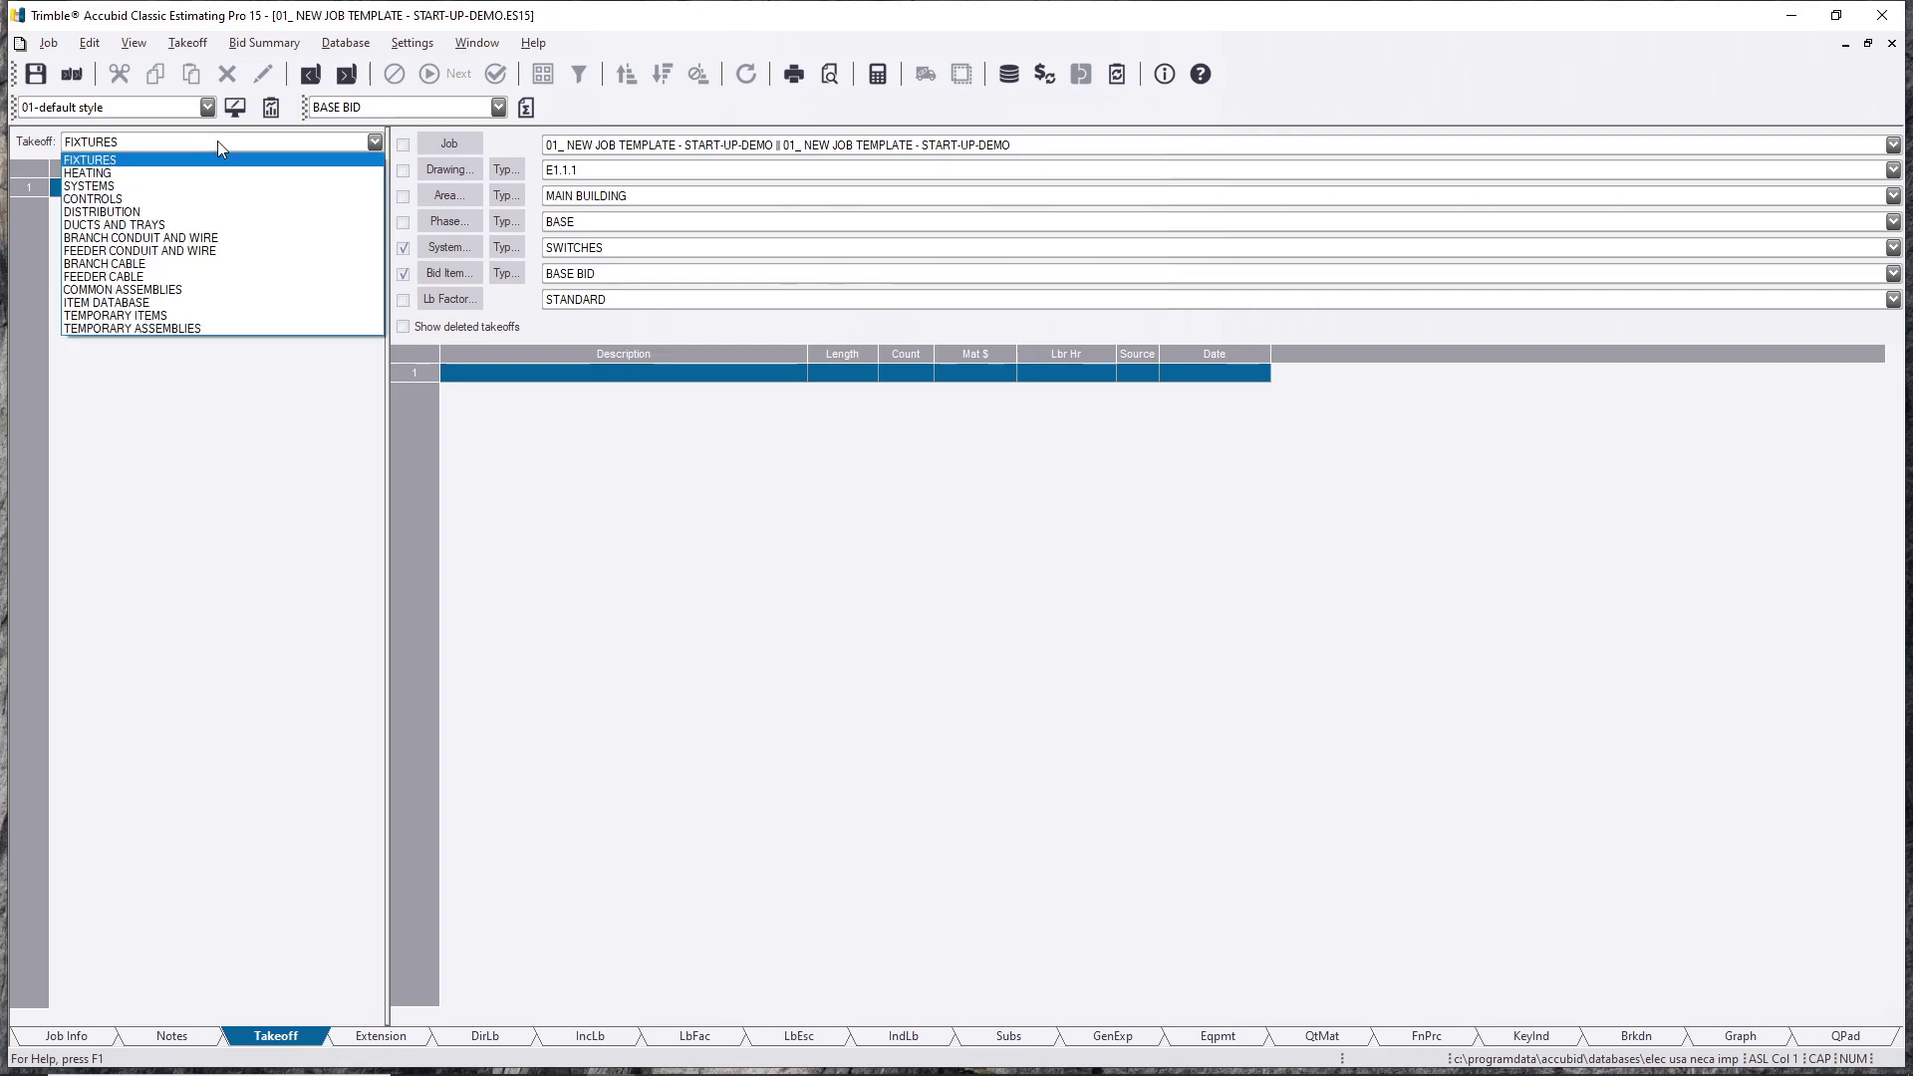
{"action": "left_click", "coordinate": [218, 140]}
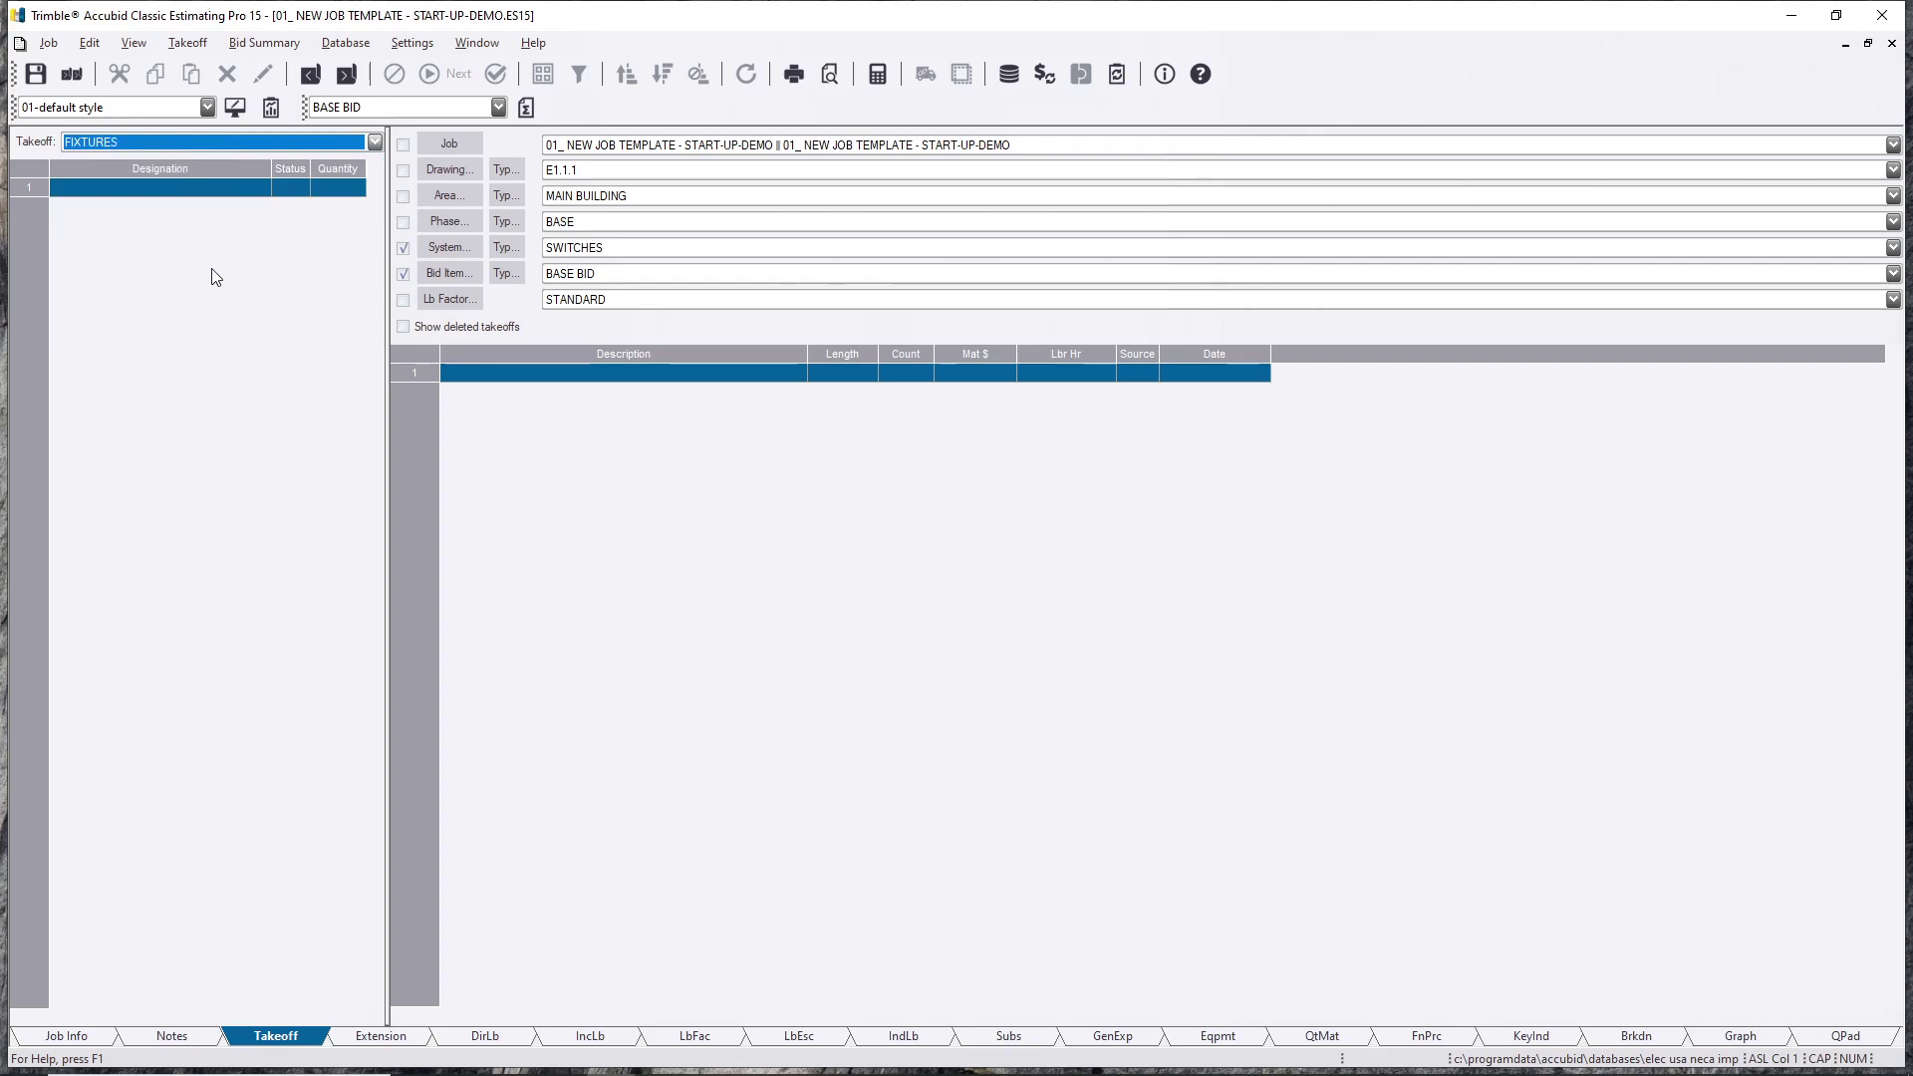
{"action": "double_click", "coordinate": [162, 191]}
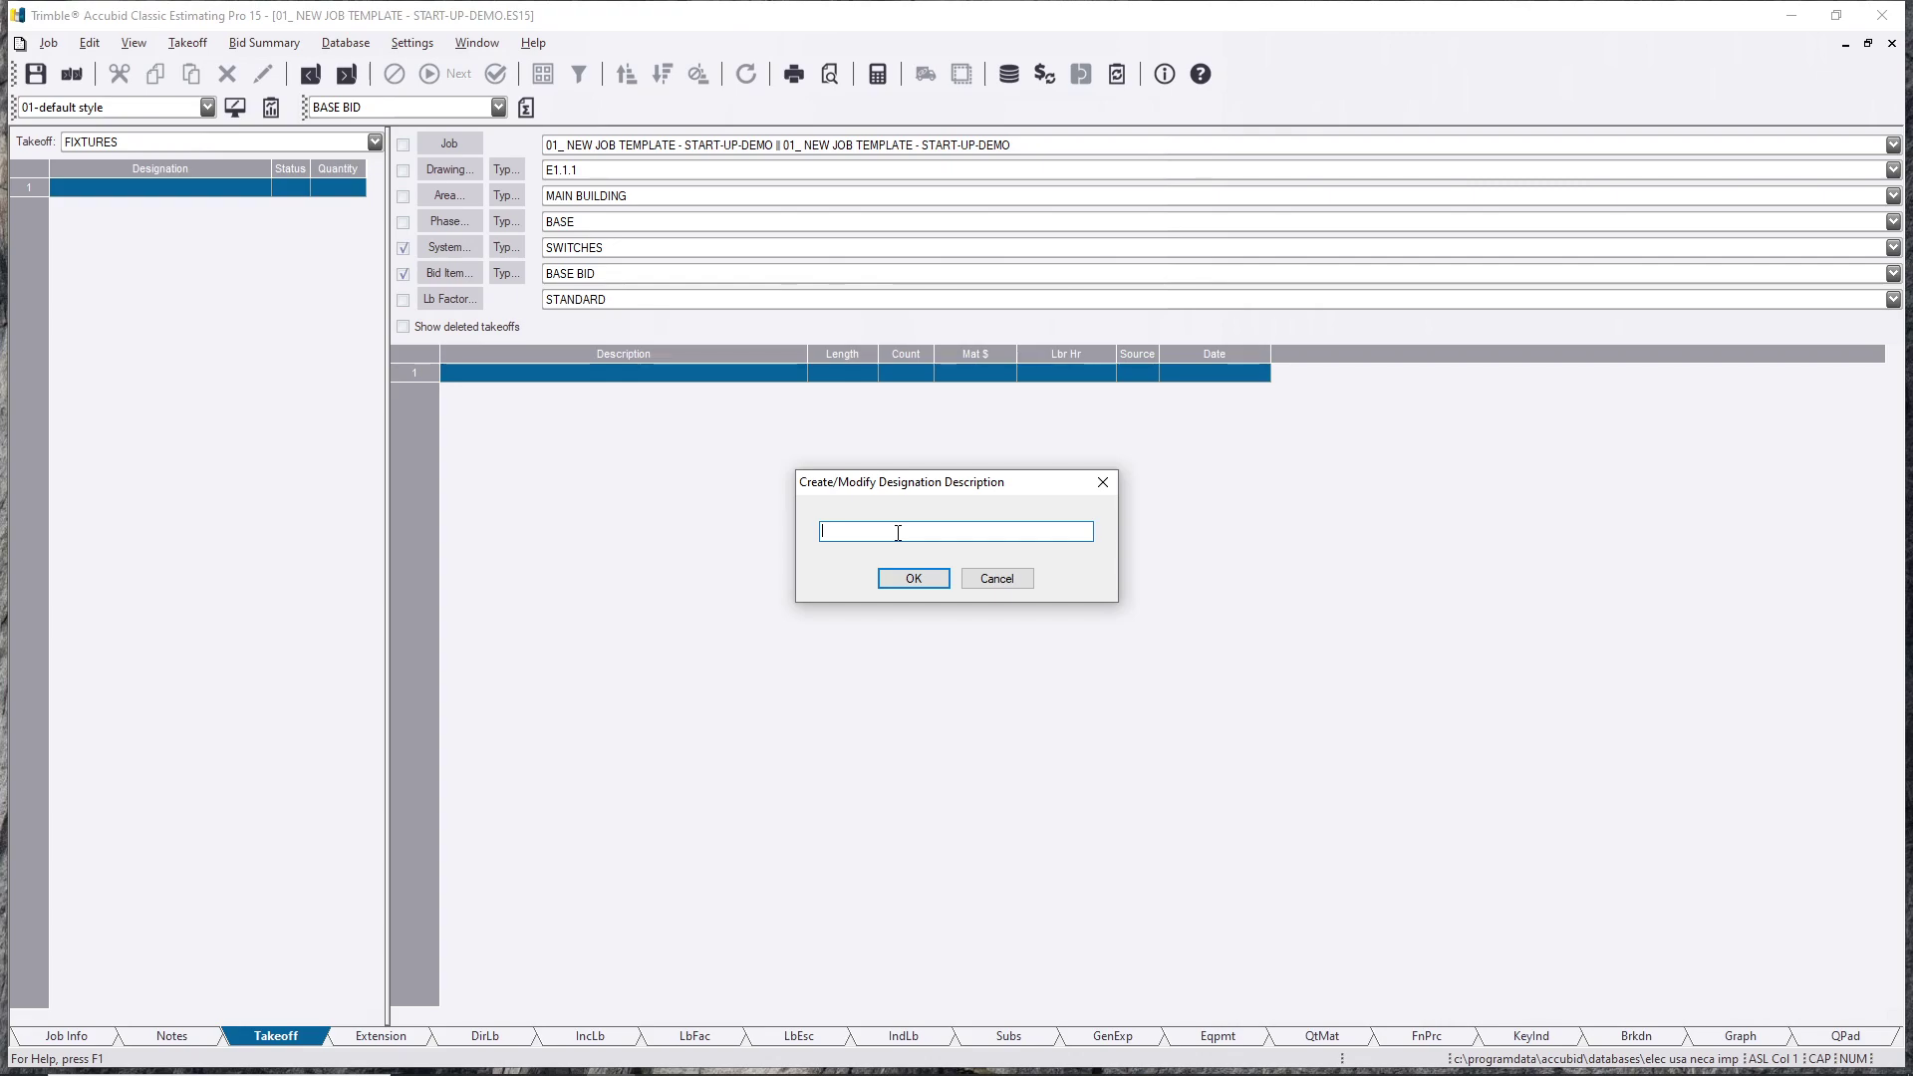
{"action": "type", "text": "SWITCH D"}
{"action": "left_click", "coordinate": [912, 579]}
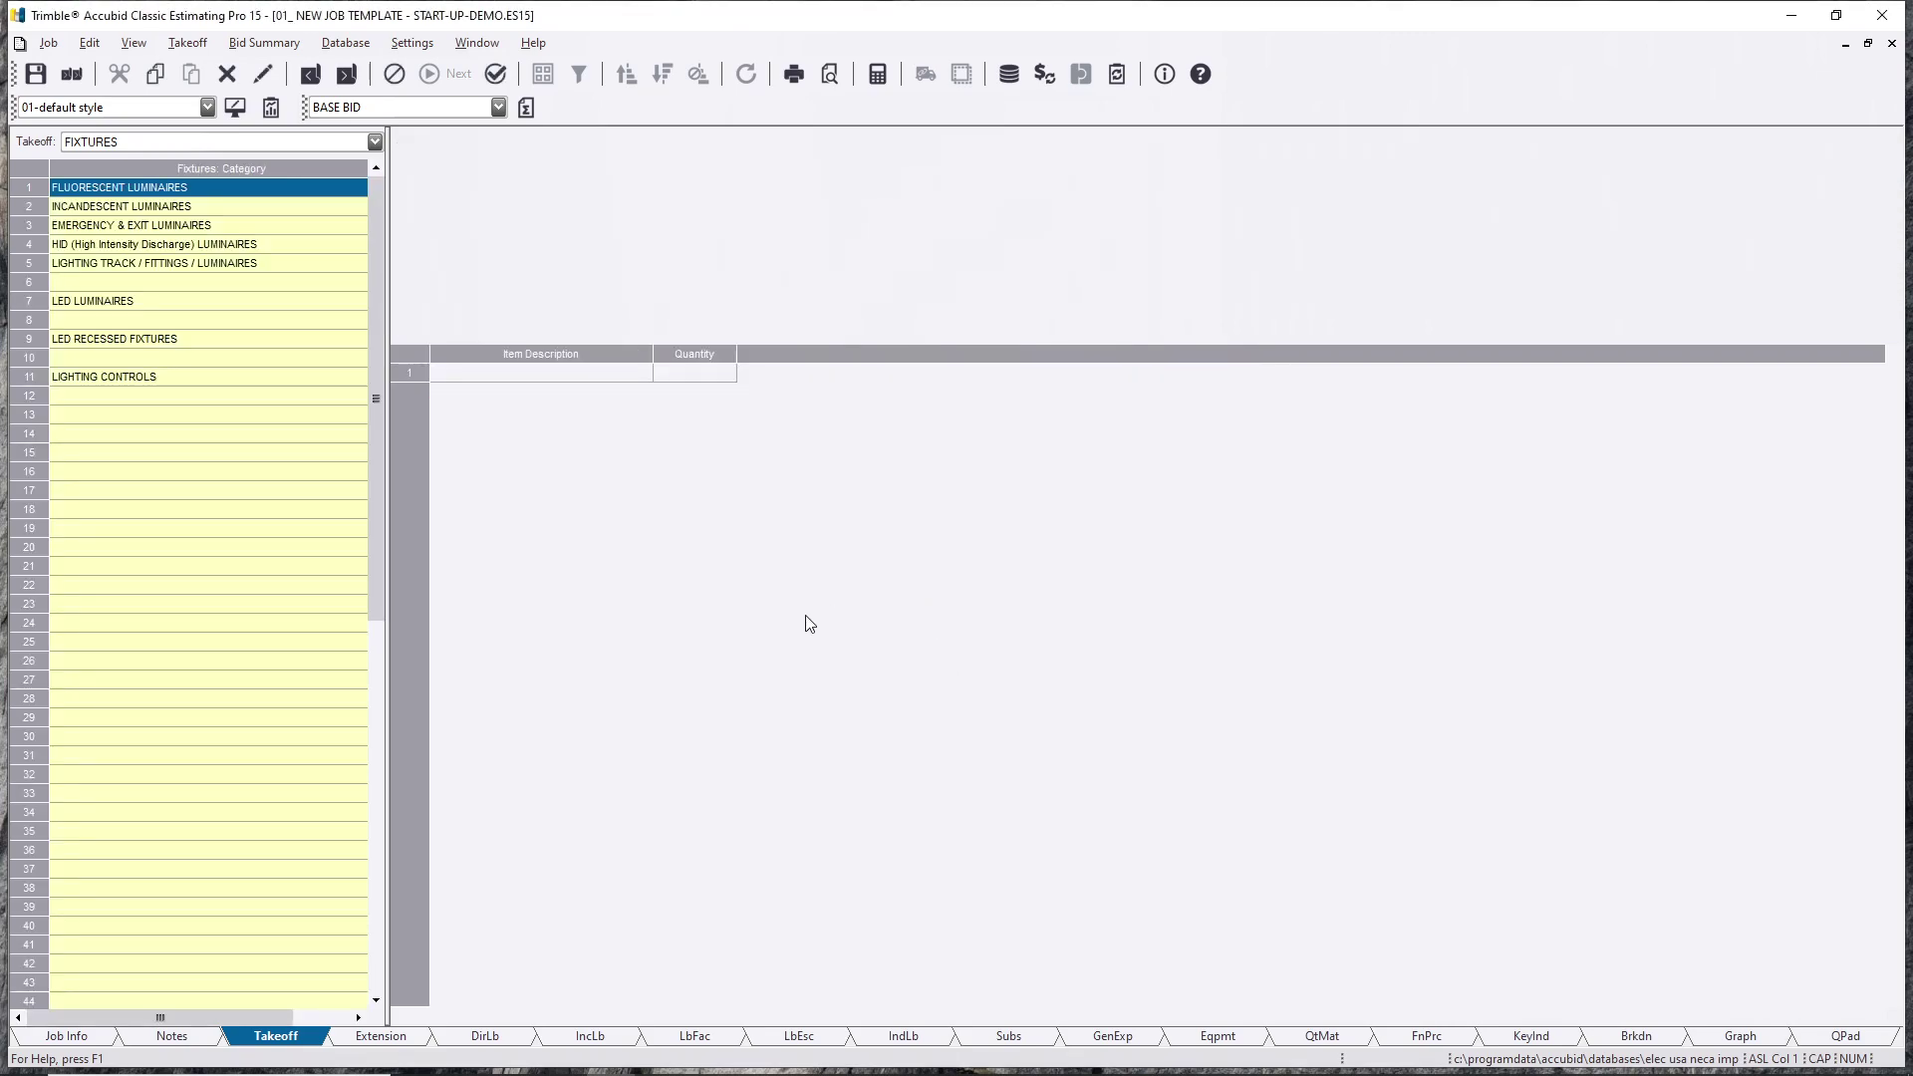
Step: Assign the nPODM SWITCH assembly from LIGHTING CONTROLS to SWITCH D, accept its item list, and return to the designation list
{"action": "left_click", "coordinate": [92, 379]}
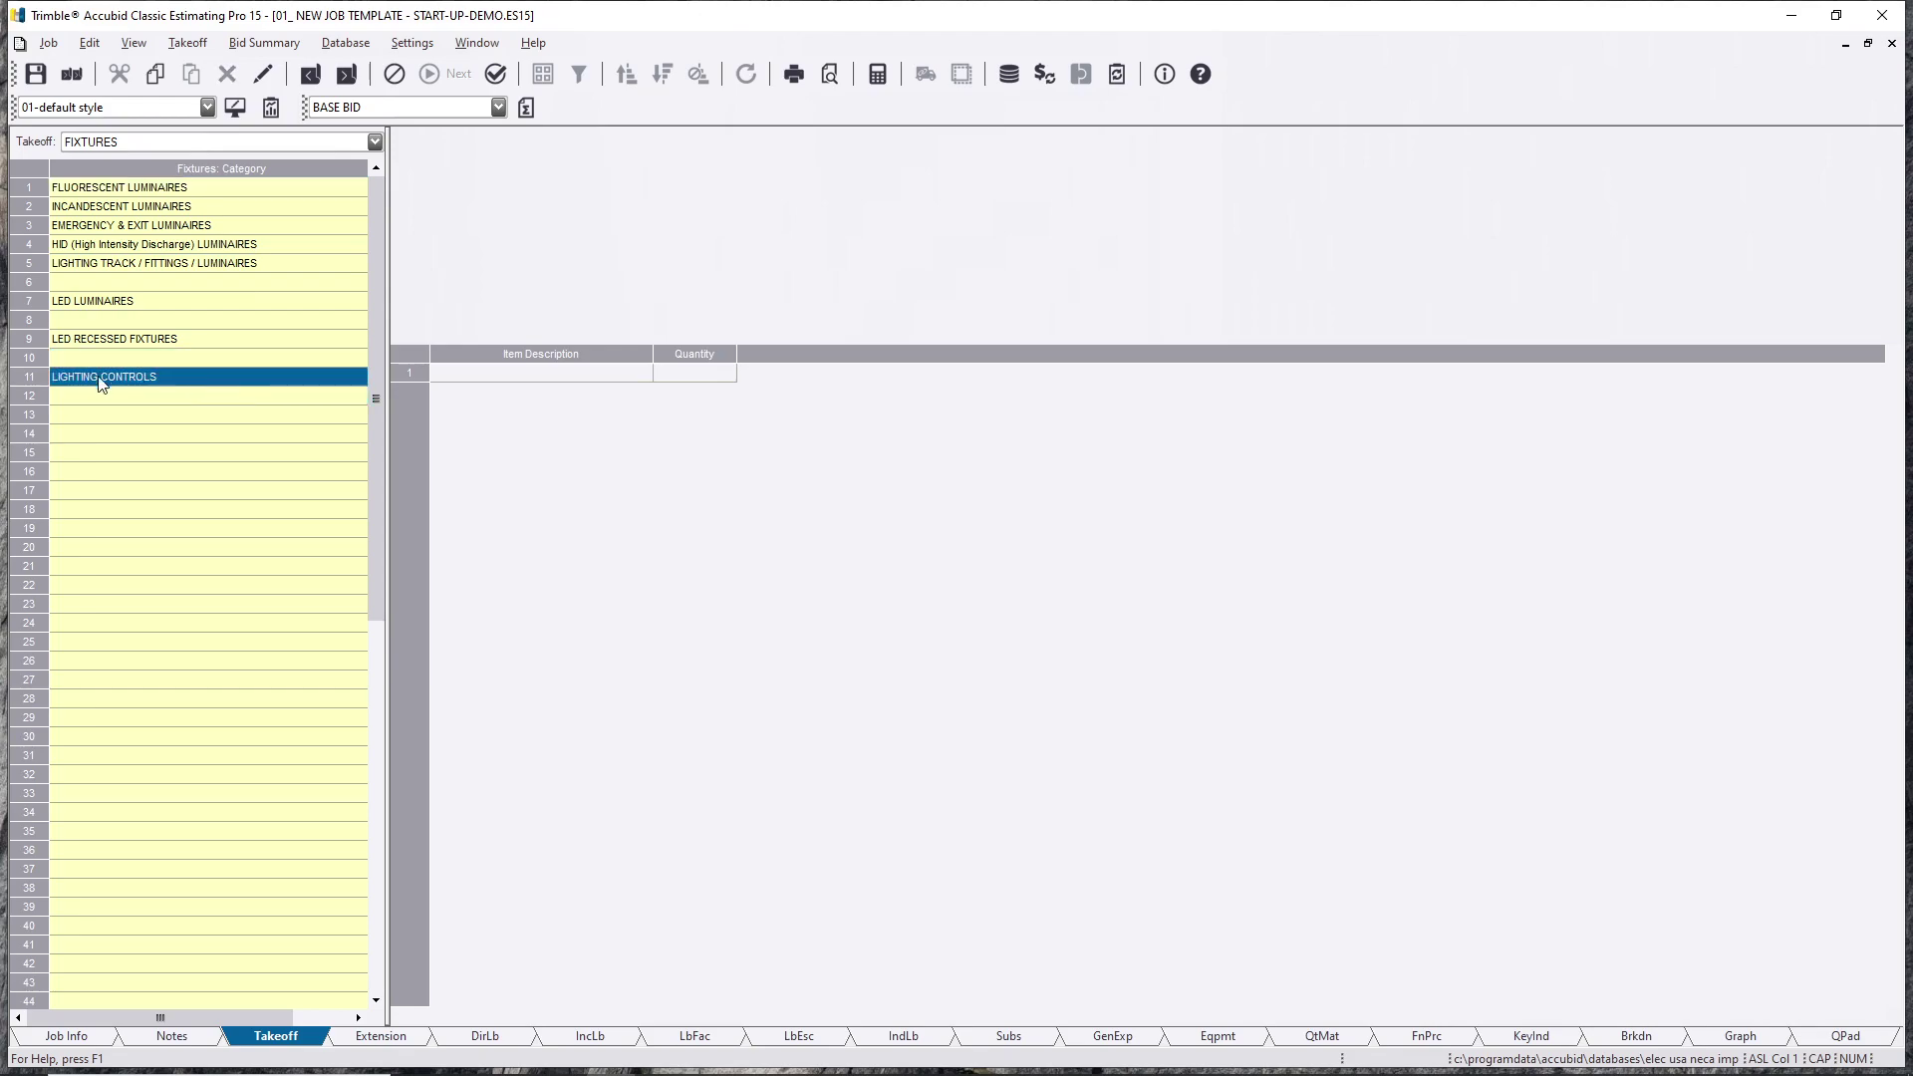
{"action": "double_click", "coordinate": [179, 386]}
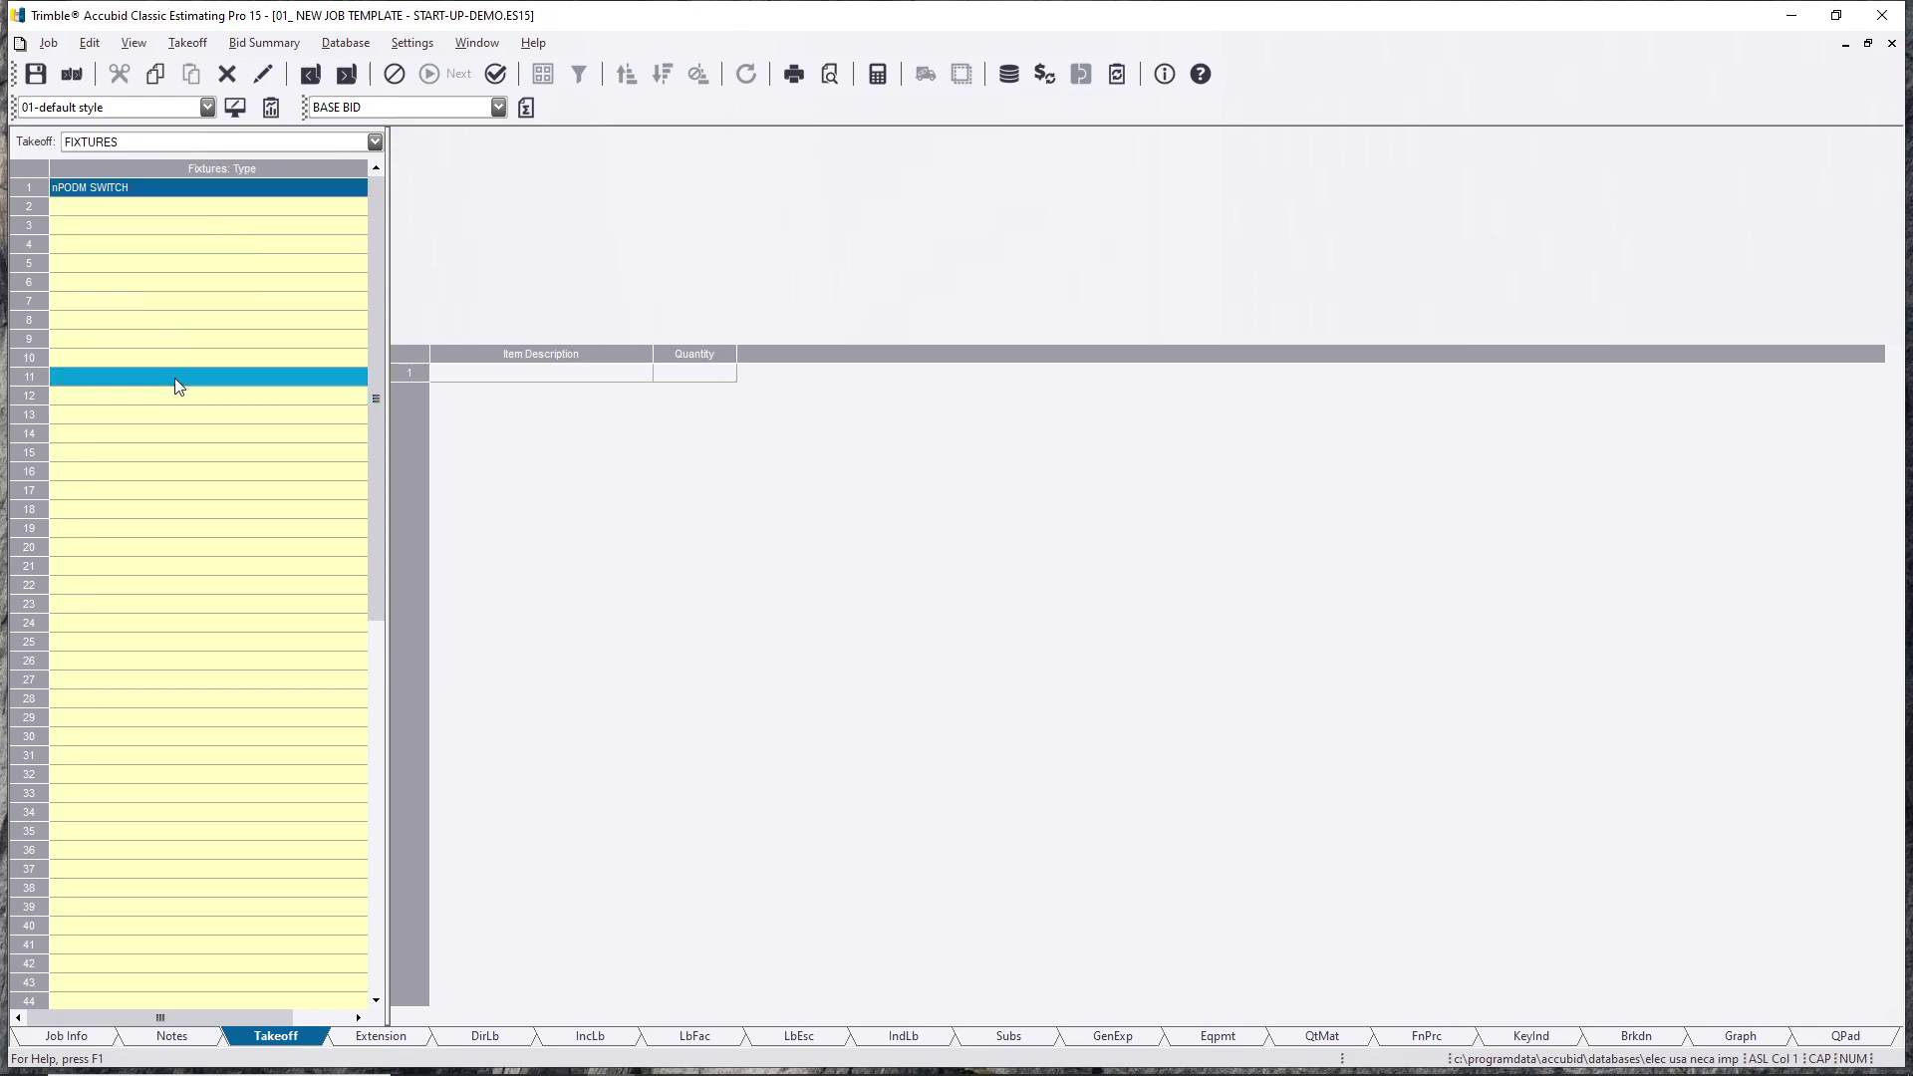
{"action": "double_click", "coordinate": [174, 194]}
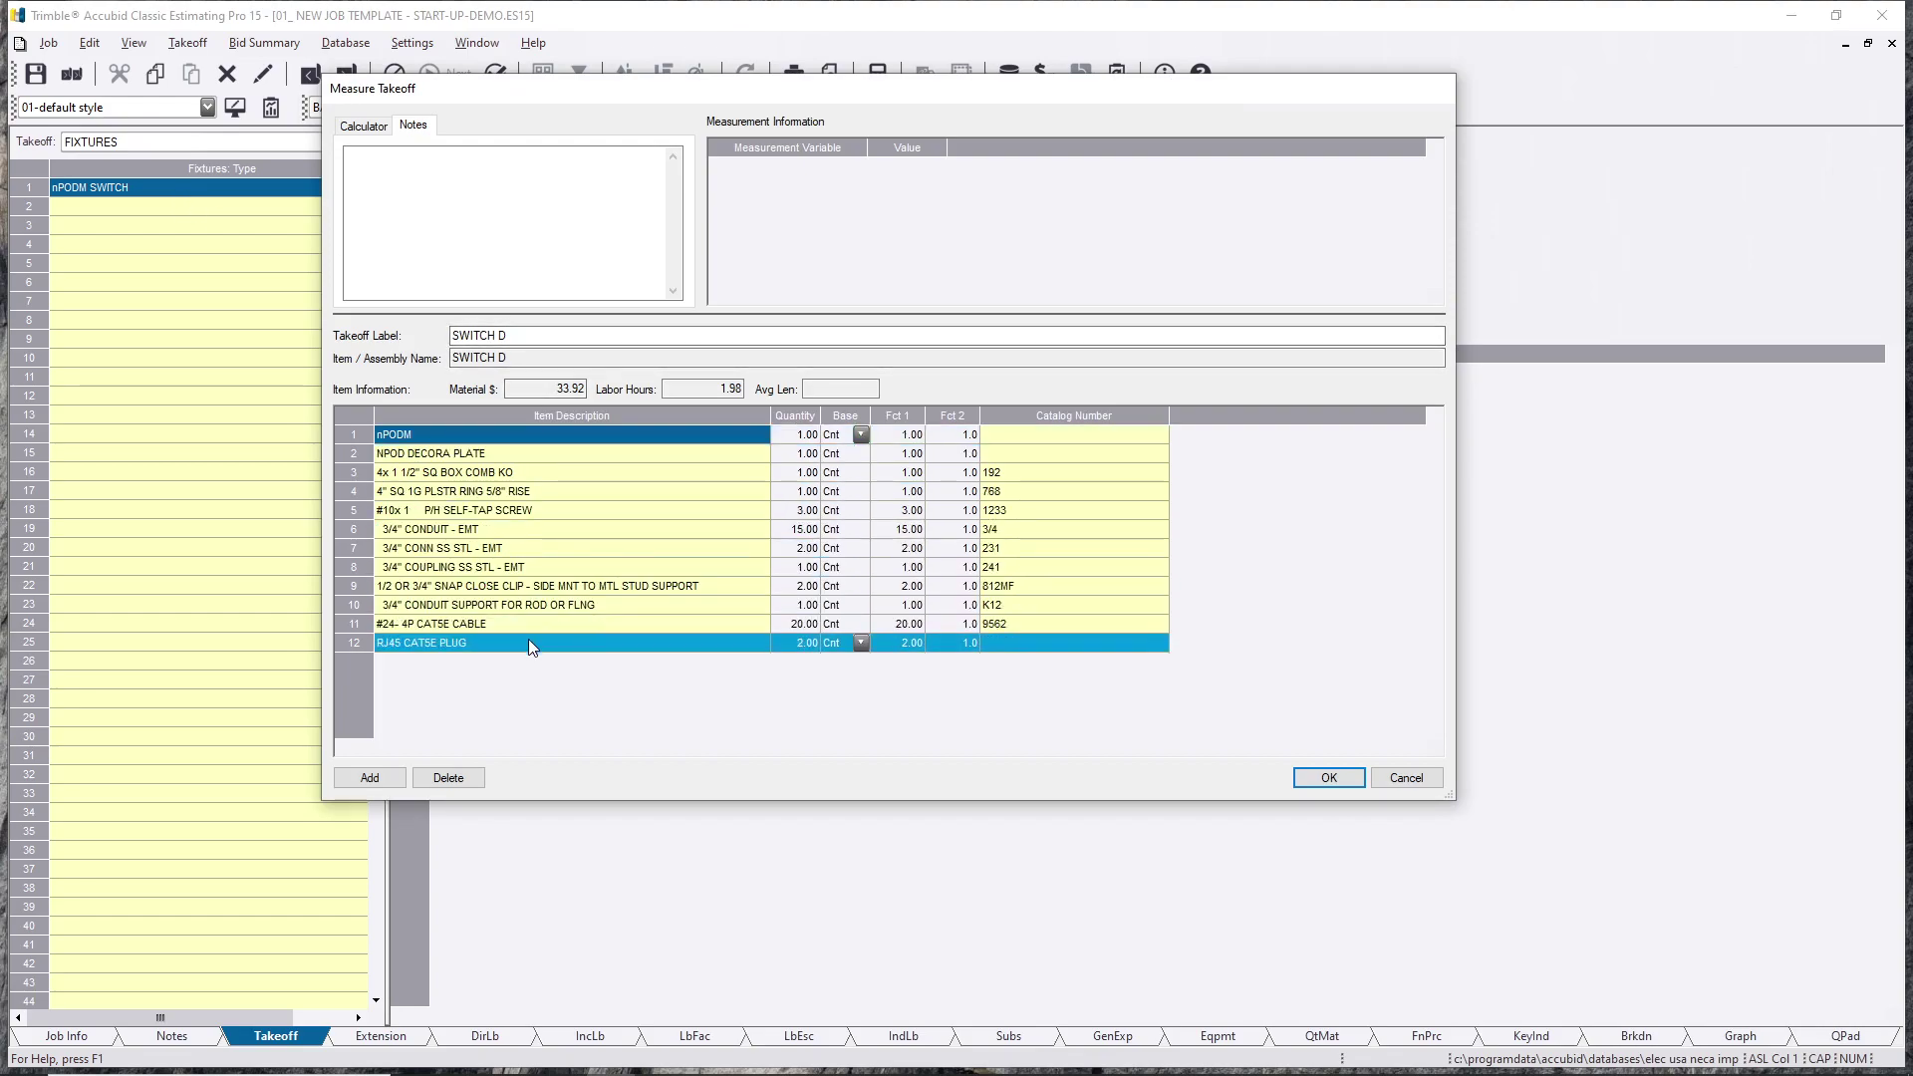
{"action": "left_click", "coordinate": [1332, 778]}
{"action": "right_click", "coordinate": [654, 702]}
{"action": "left_click", "coordinate": [749, 772]}
{"action": "left_click", "coordinate": [134, 186]}
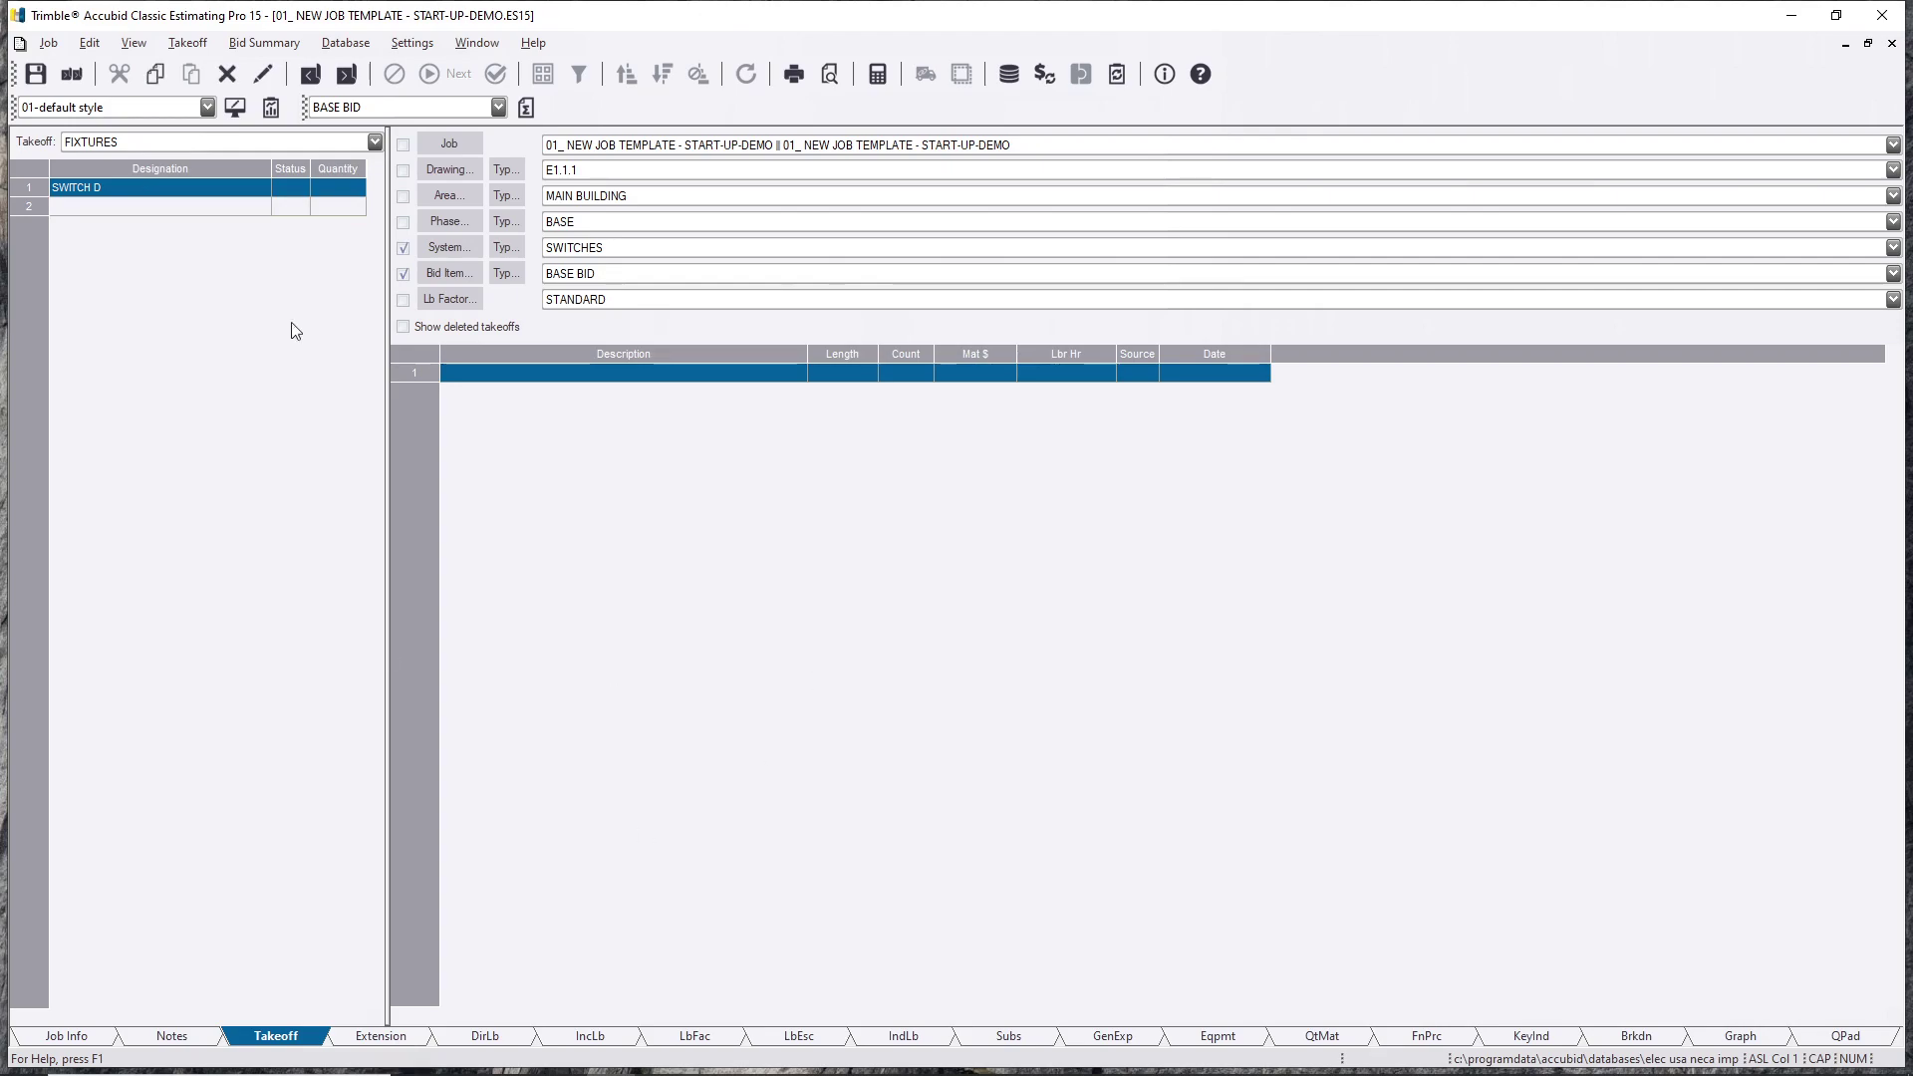
Step: Take off SWITCH D with a count of 50
{"action": "double_click", "coordinate": [133, 192]}
{"action": "left_click", "coordinate": [899, 570]}
{"action": "key", "text": "BackSpace"}
{"action": "type", "text": "50"}
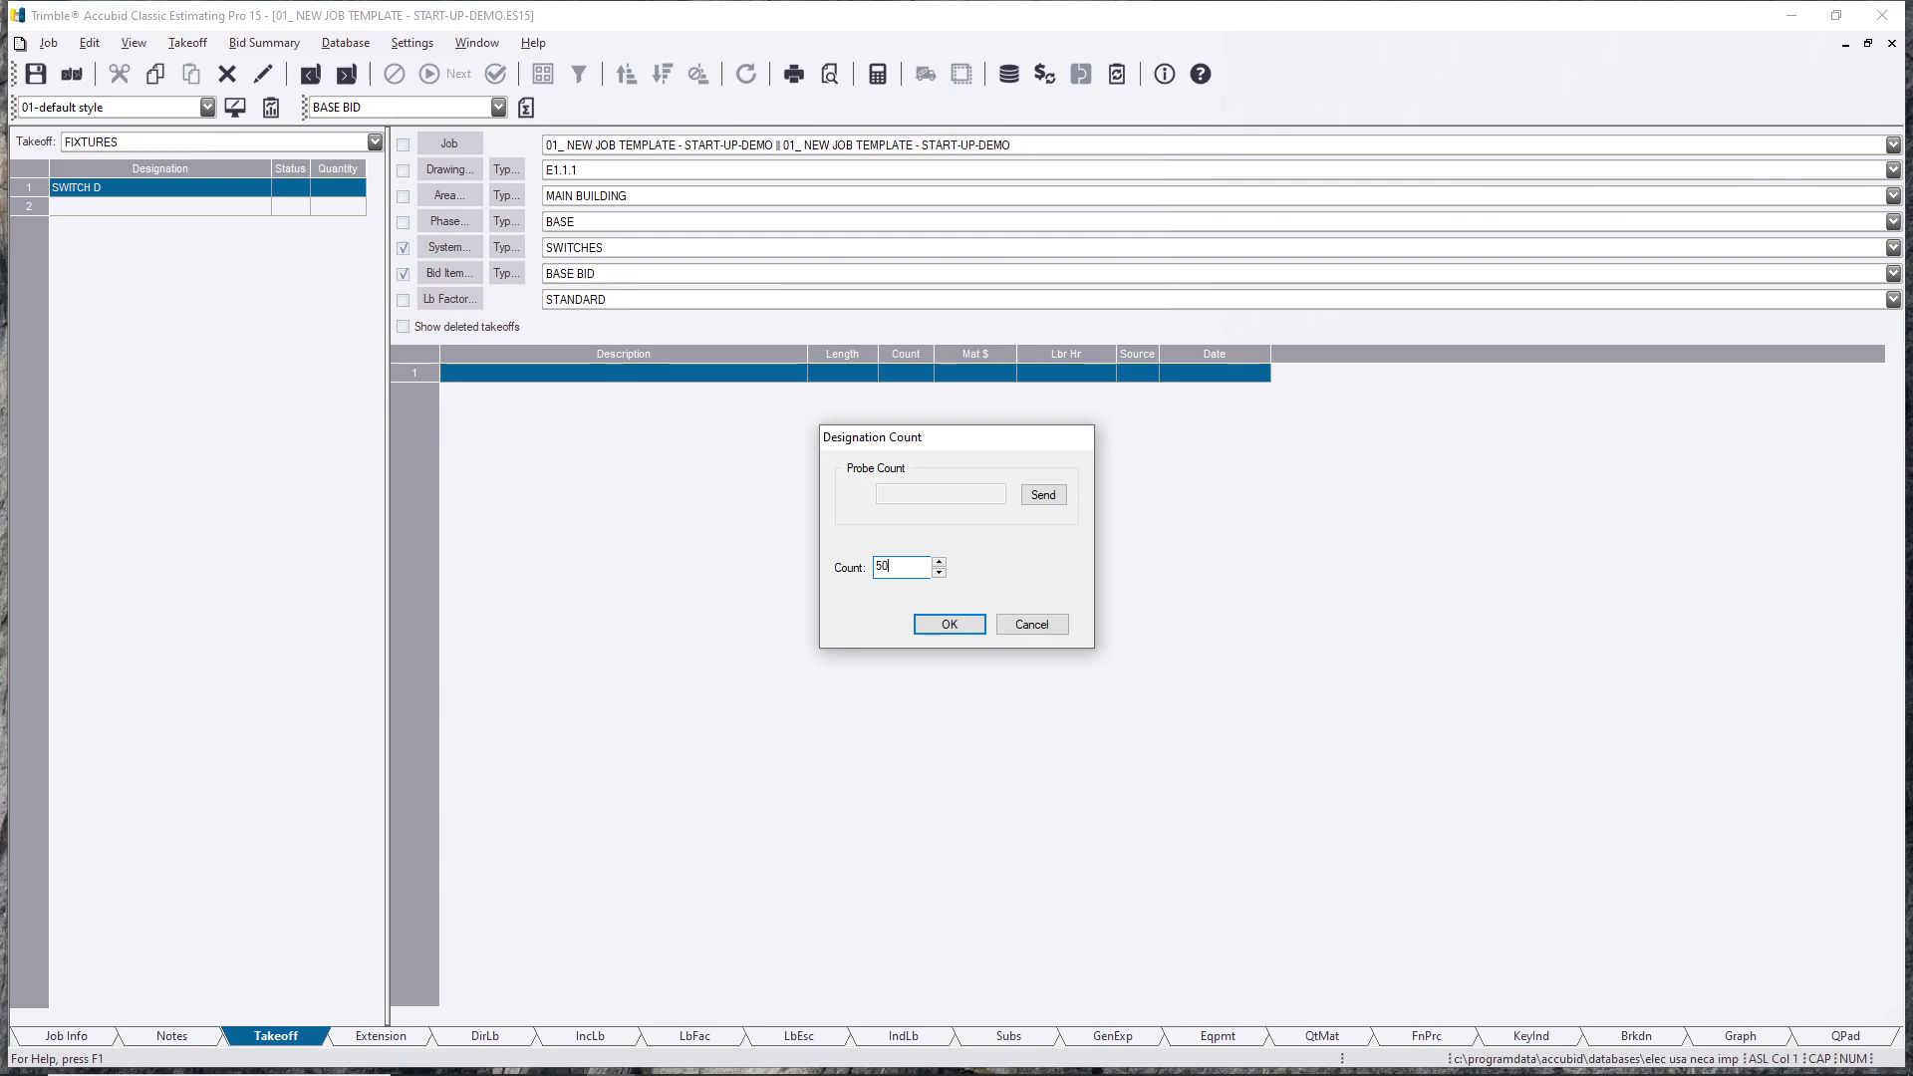
{"action": "left_click", "coordinate": [947, 626]}
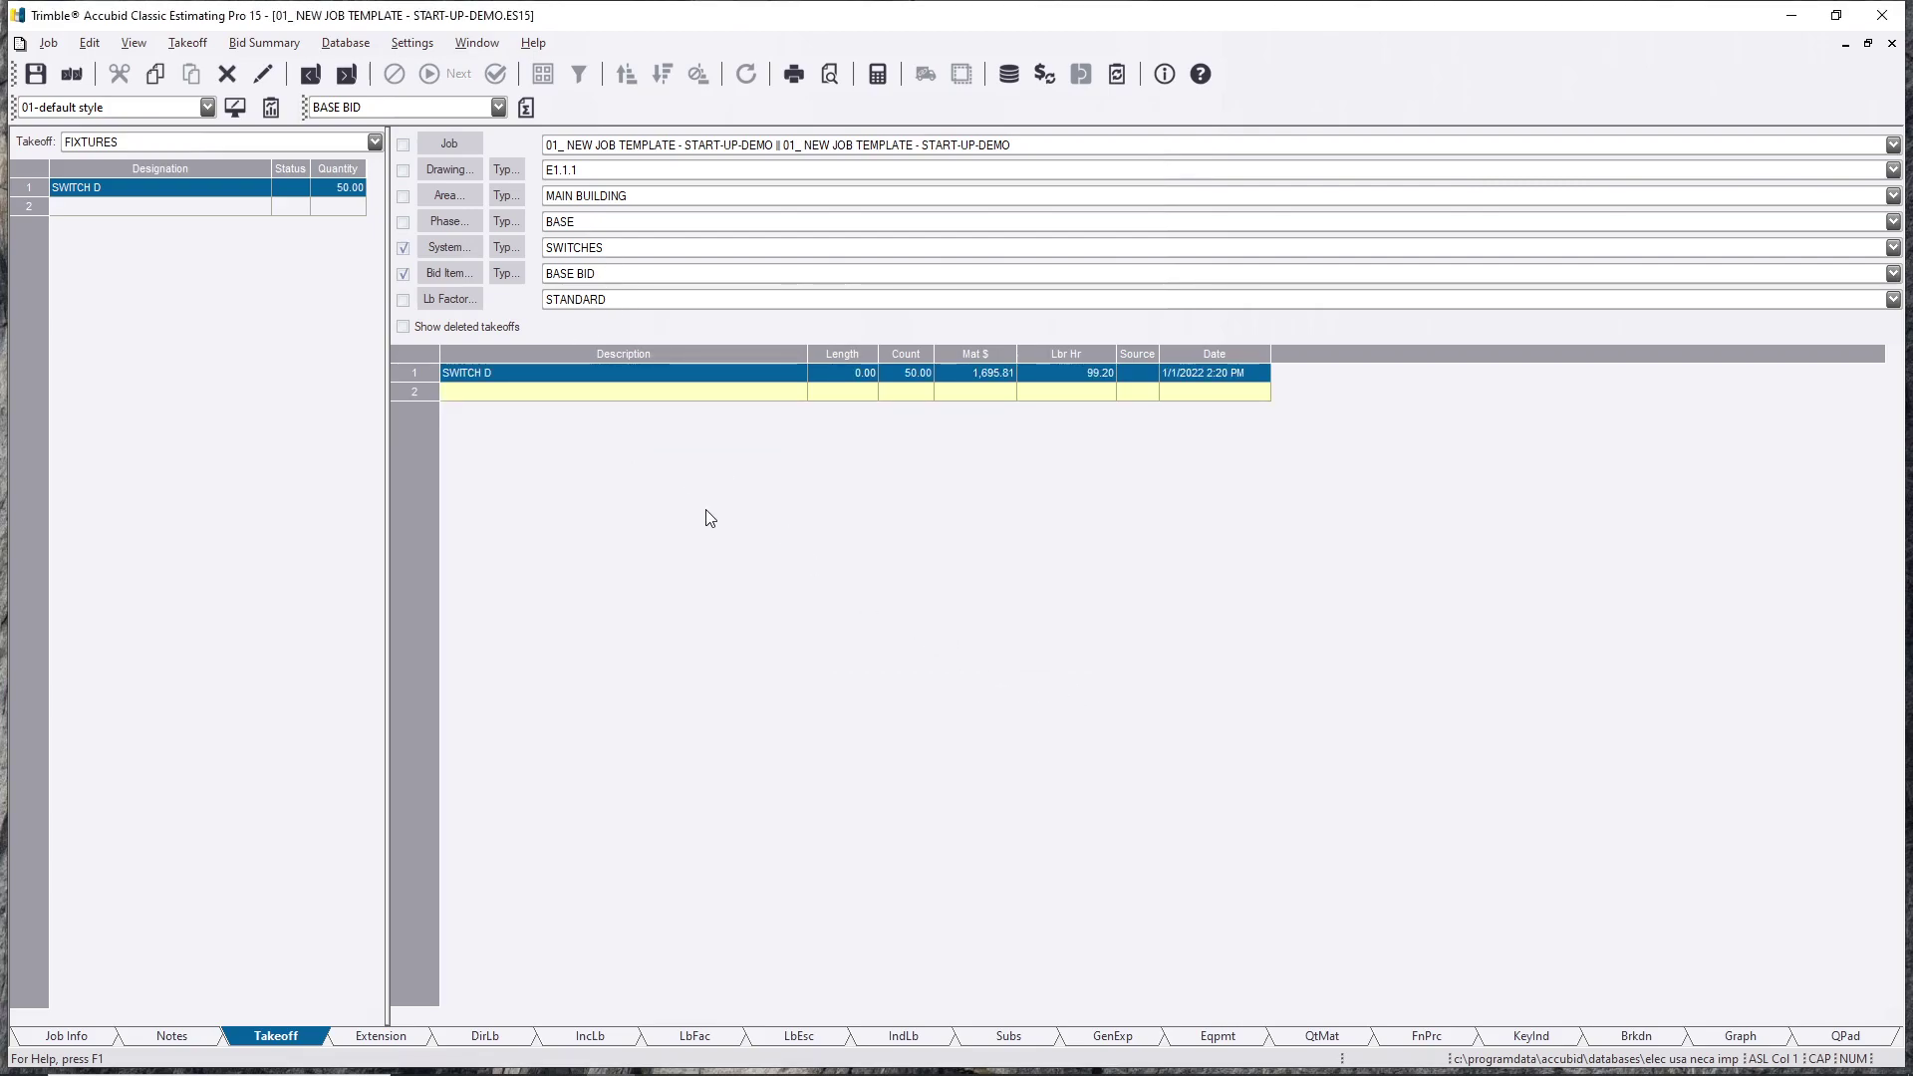
Step: Examine the extension of the SWITCH D takeoff, including its component item rows and the SWITCH D row
{"action": "left_click", "coordinate": [400, 1041]}
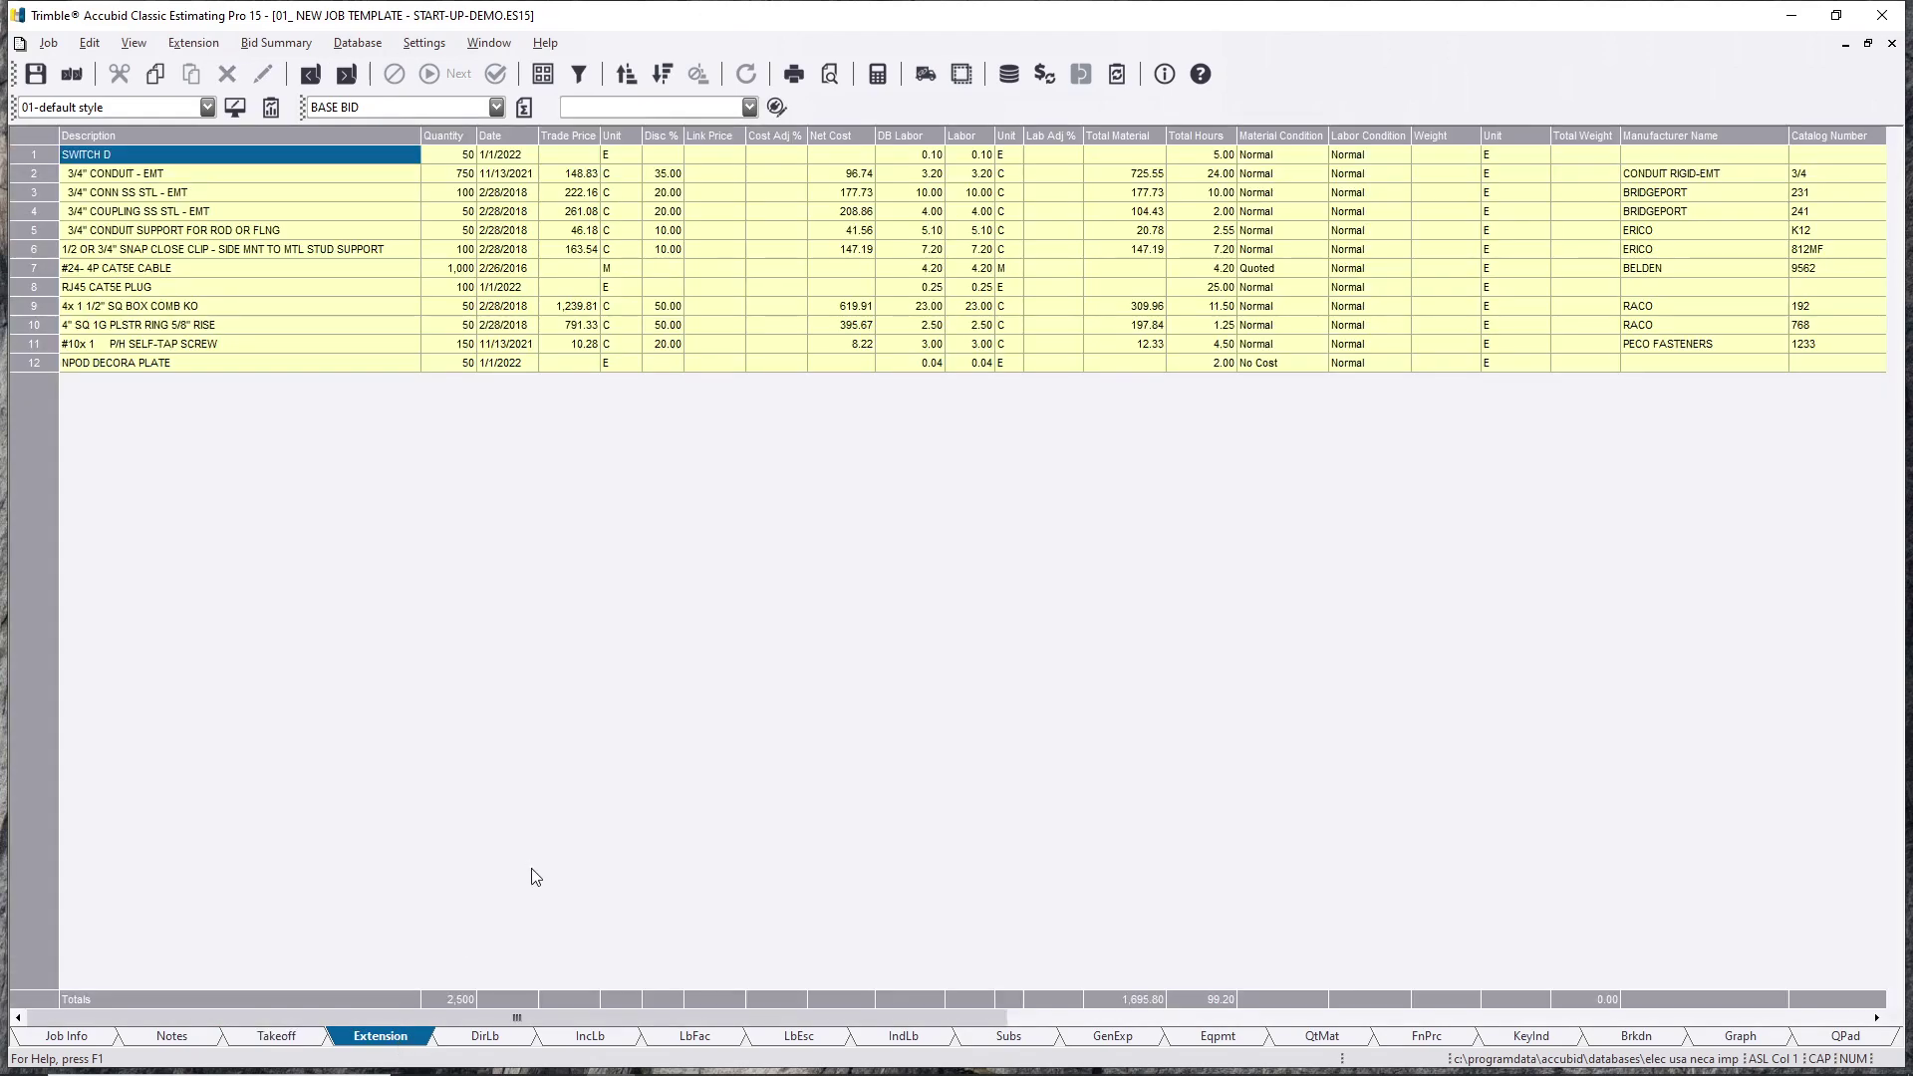
{"action": "left_click", "coordinate": [186, 311]}
{"action": "left_click_drag", "start_coordinate": [148, 182], "coordinate": [167, 372]}
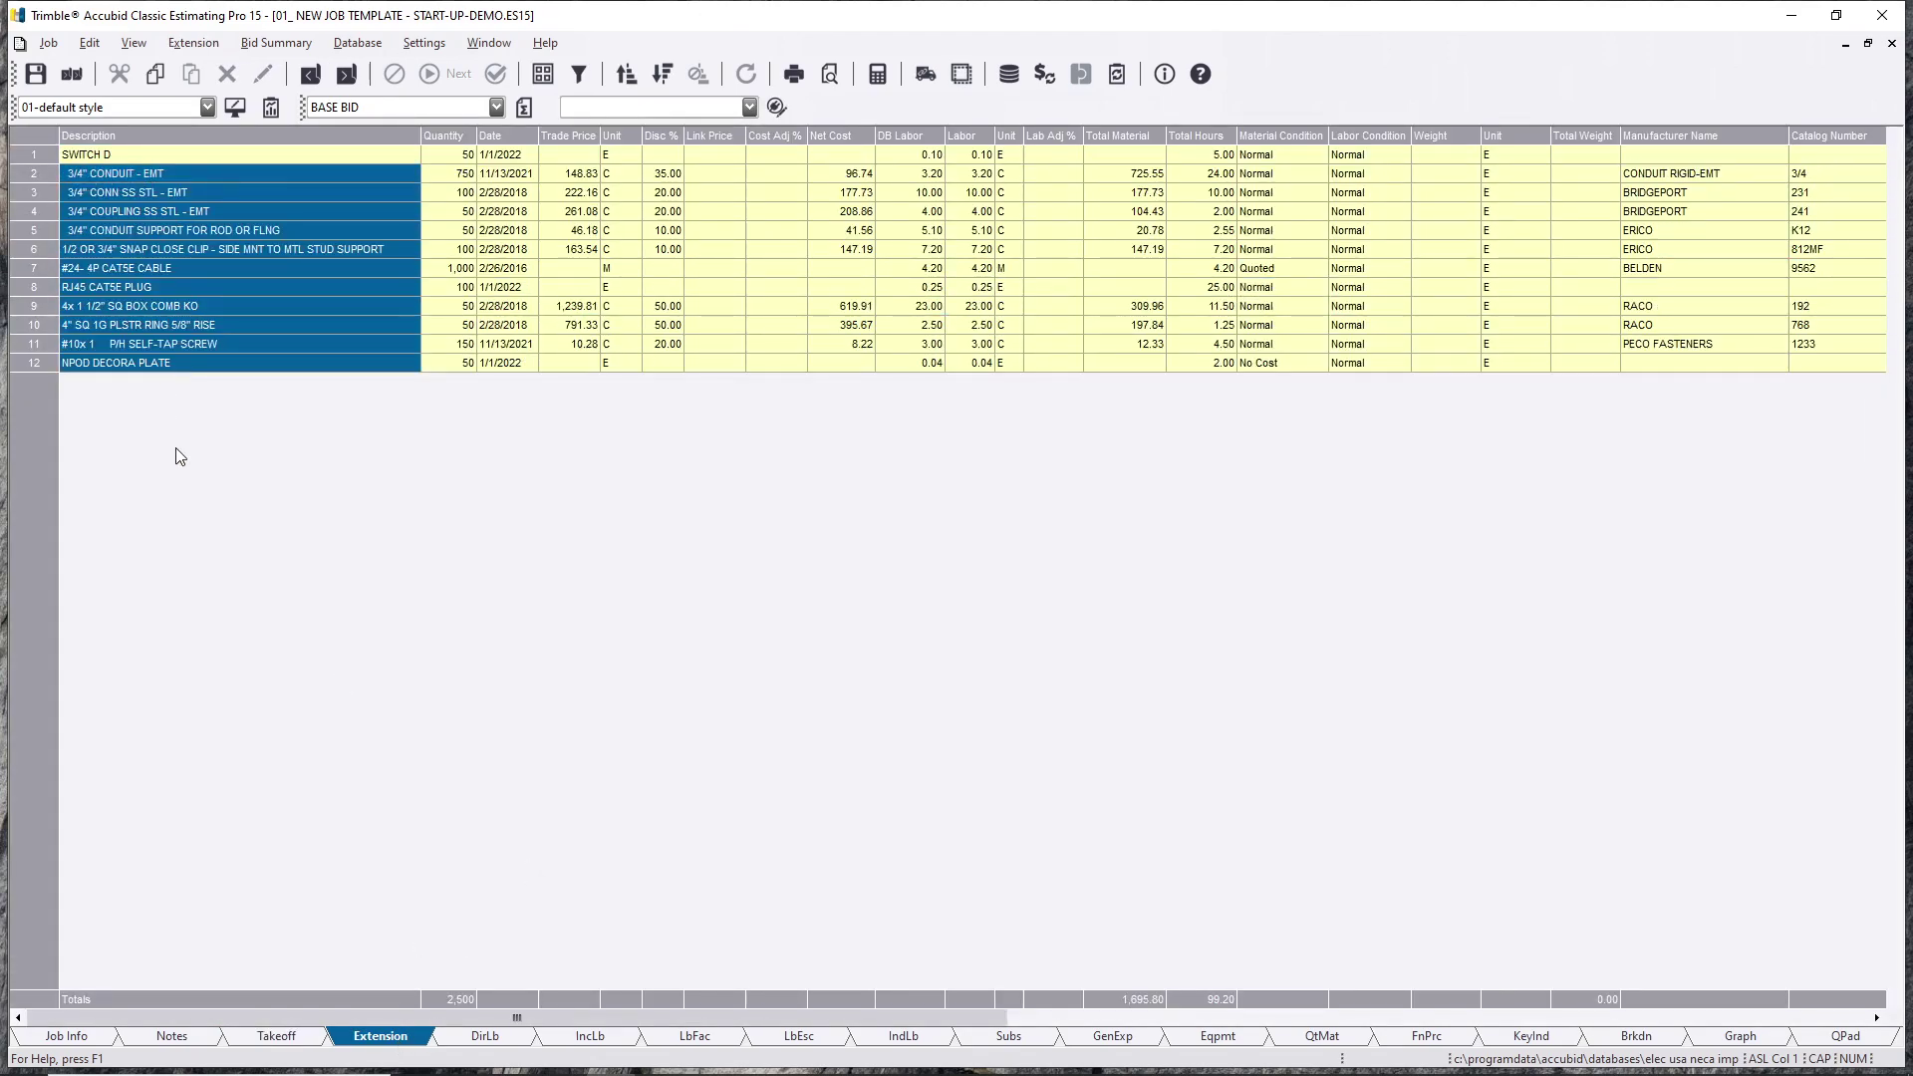
{"action": "left_click", "coordinate": [50, 157]}
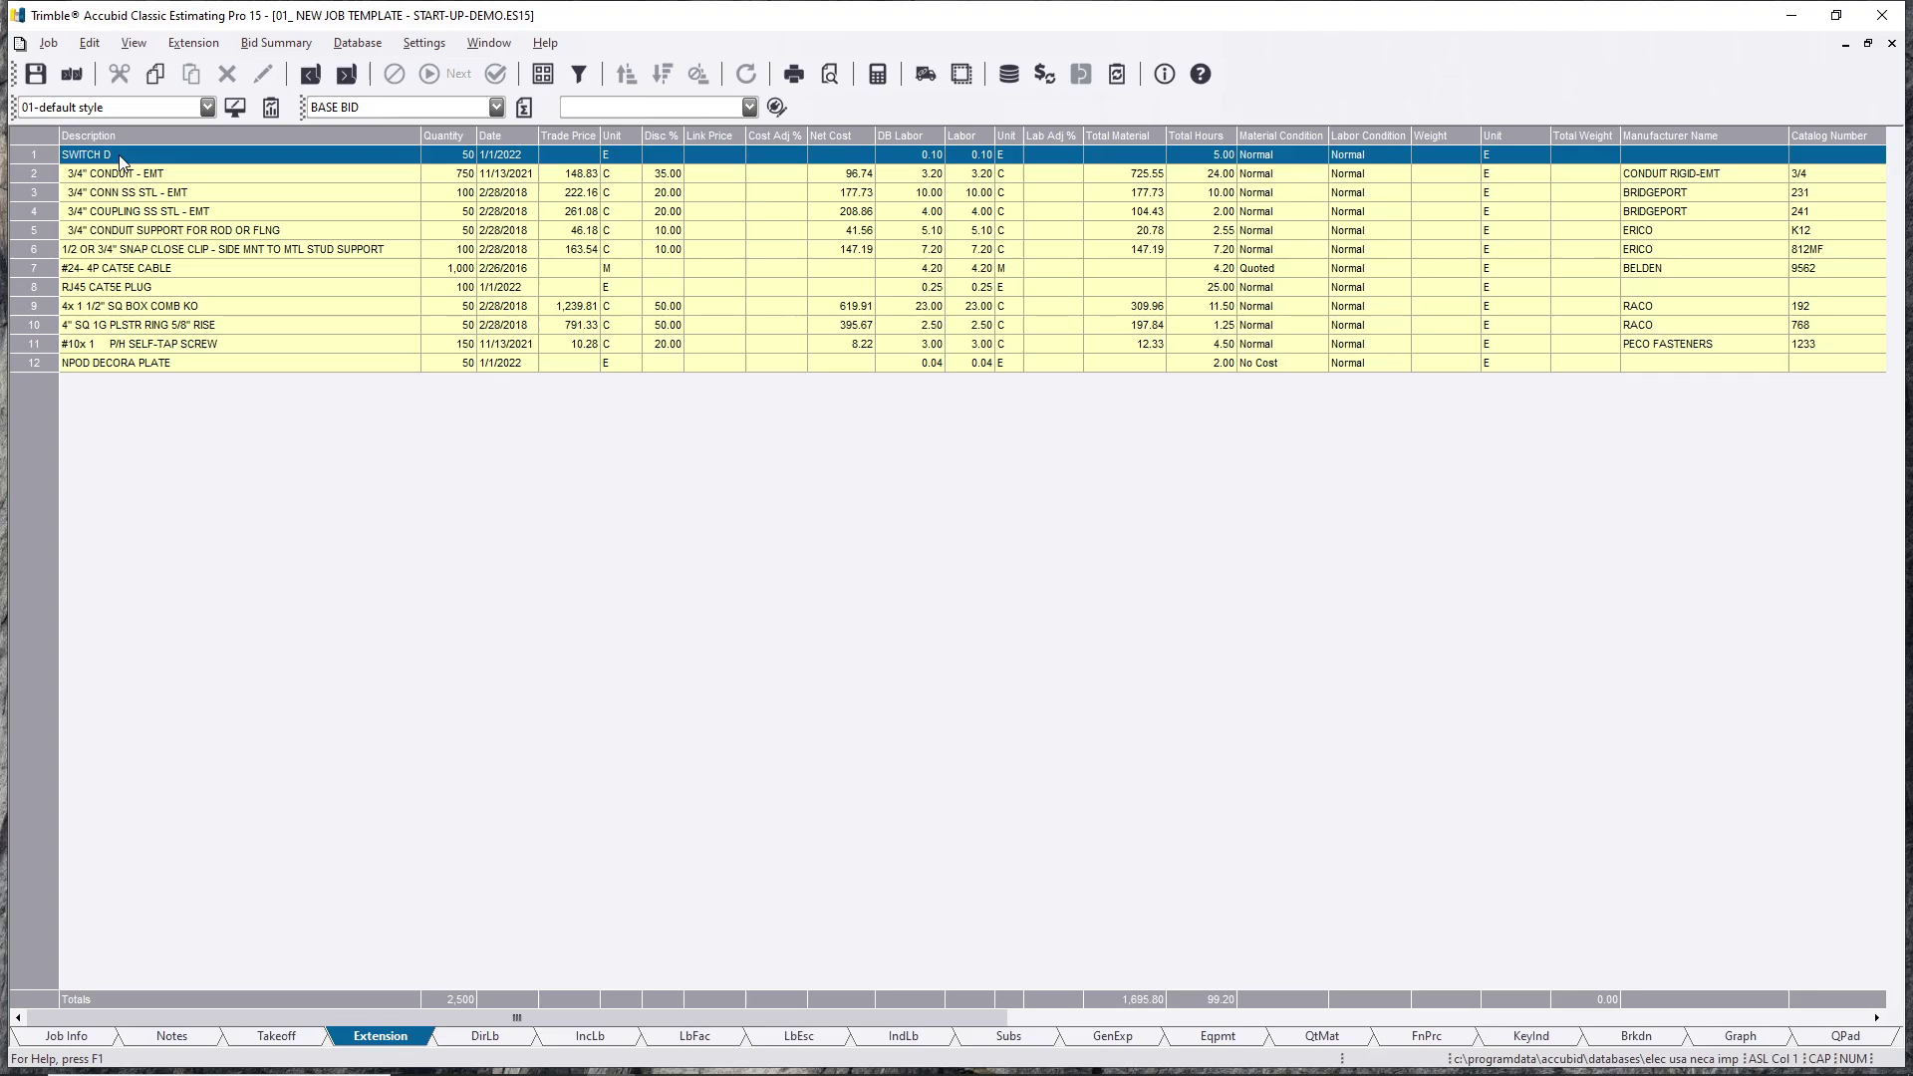
Step: Examine the component rows listed under SWITCH D in the extension and return to the FIXTURES takeoff
{"action": "left_click_drag", "start_coordinate": [154, 181], "coordinate": [164, 361]}
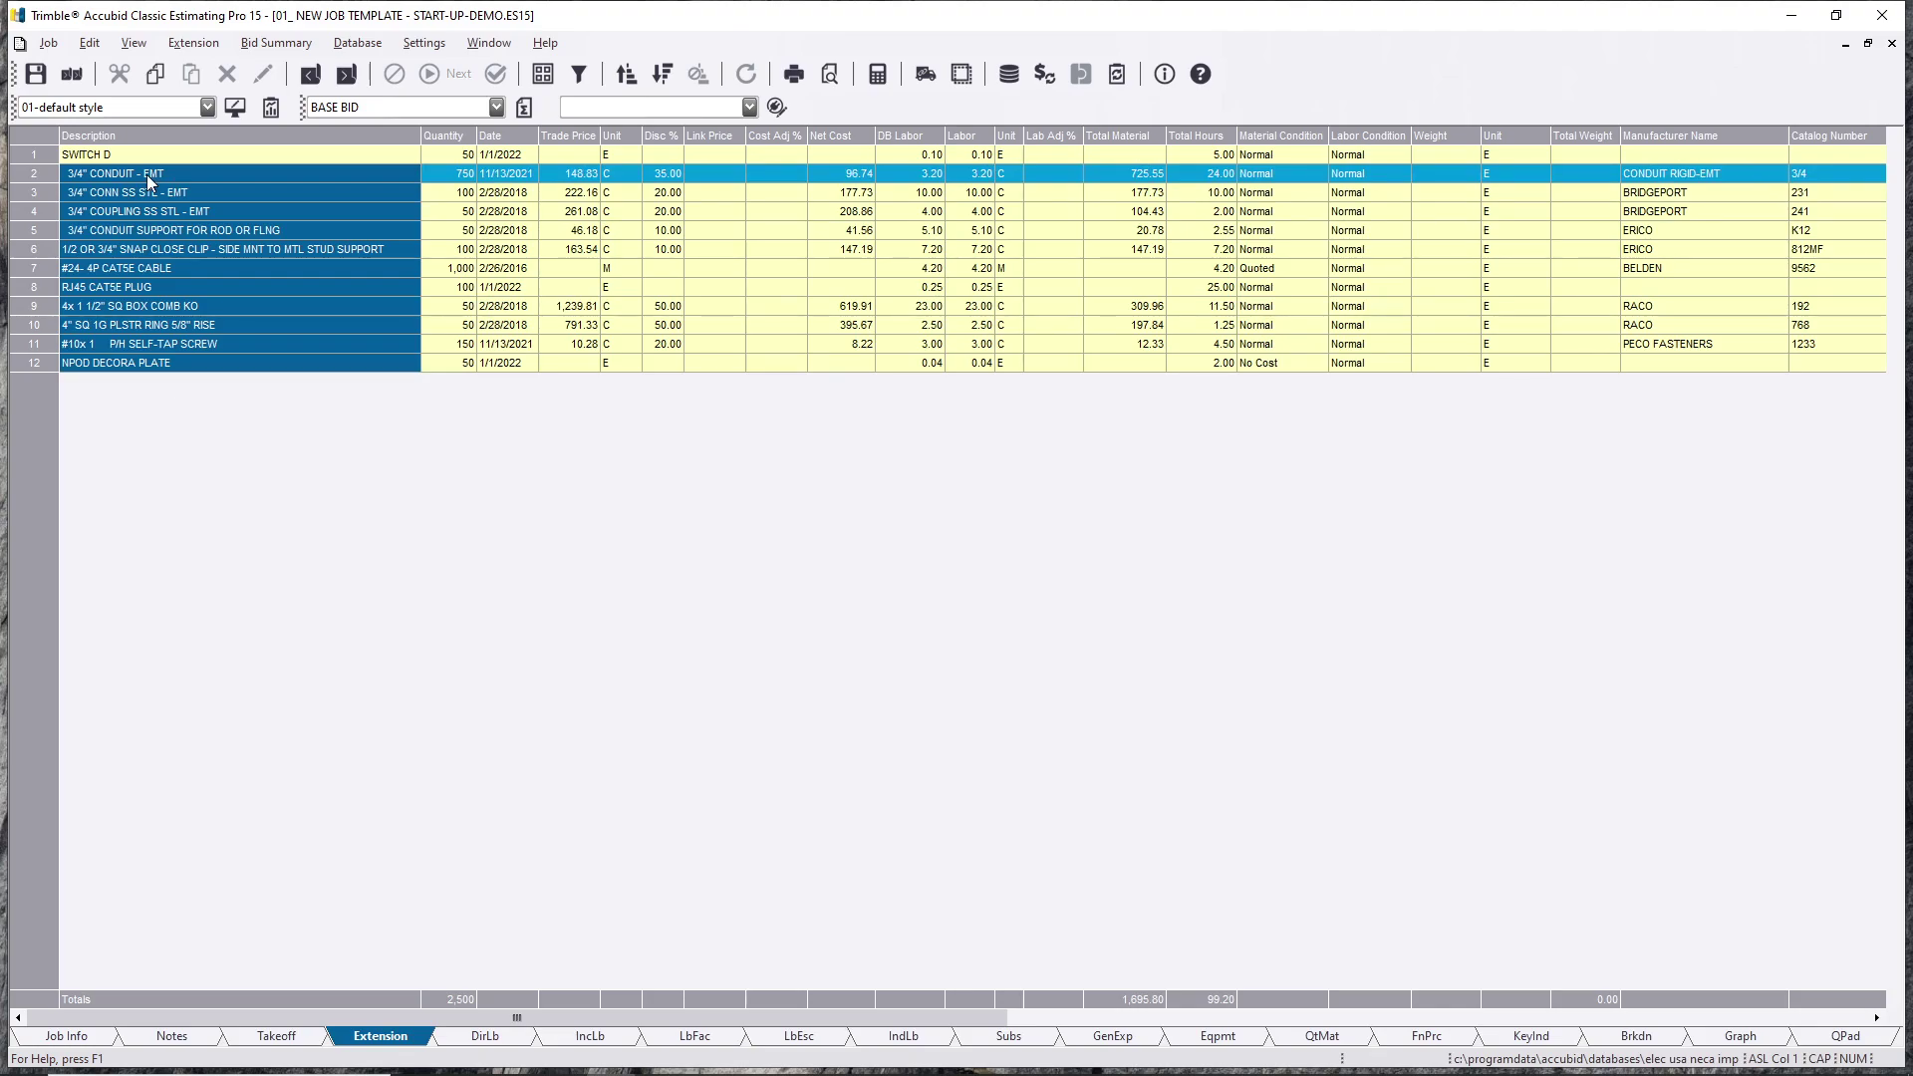
{"action": "left_click", "coordinate": [143, 154]}
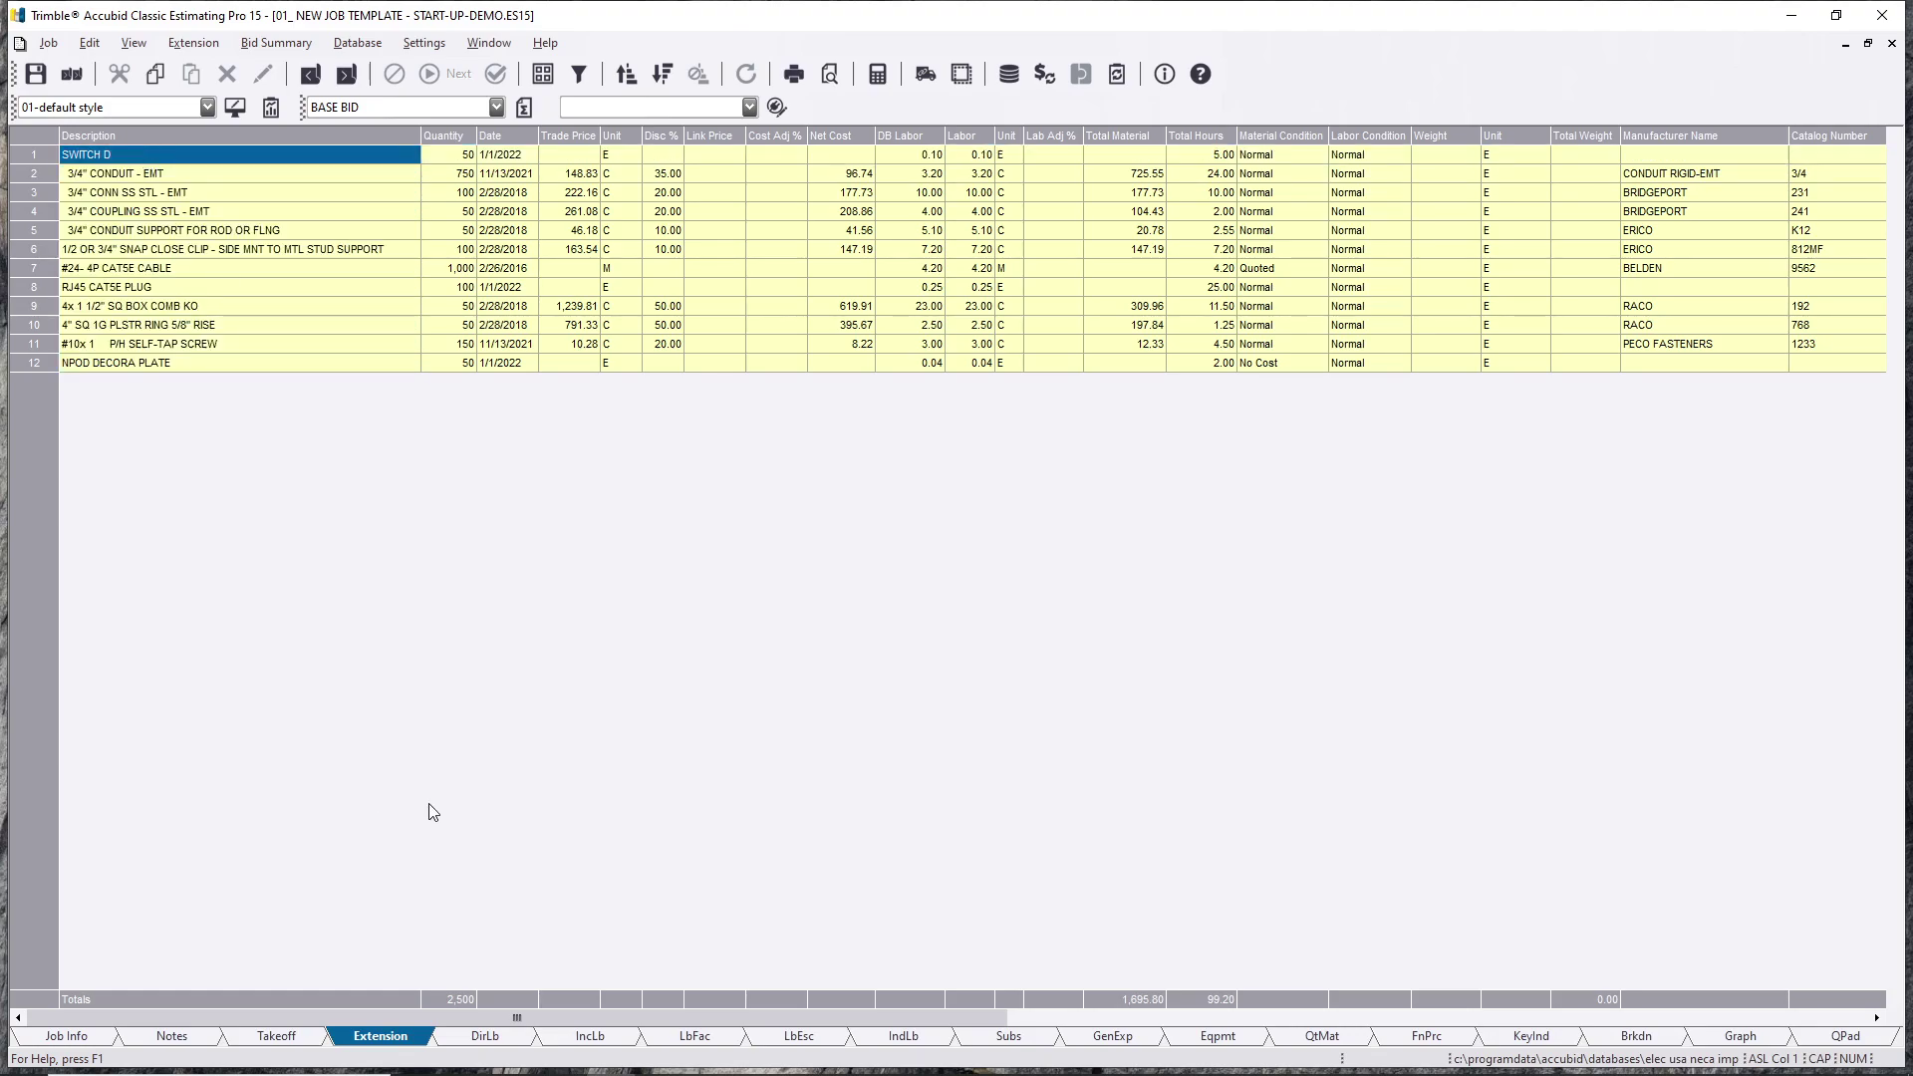
{"action": "left_click", "coordinate": [316, 1039]}
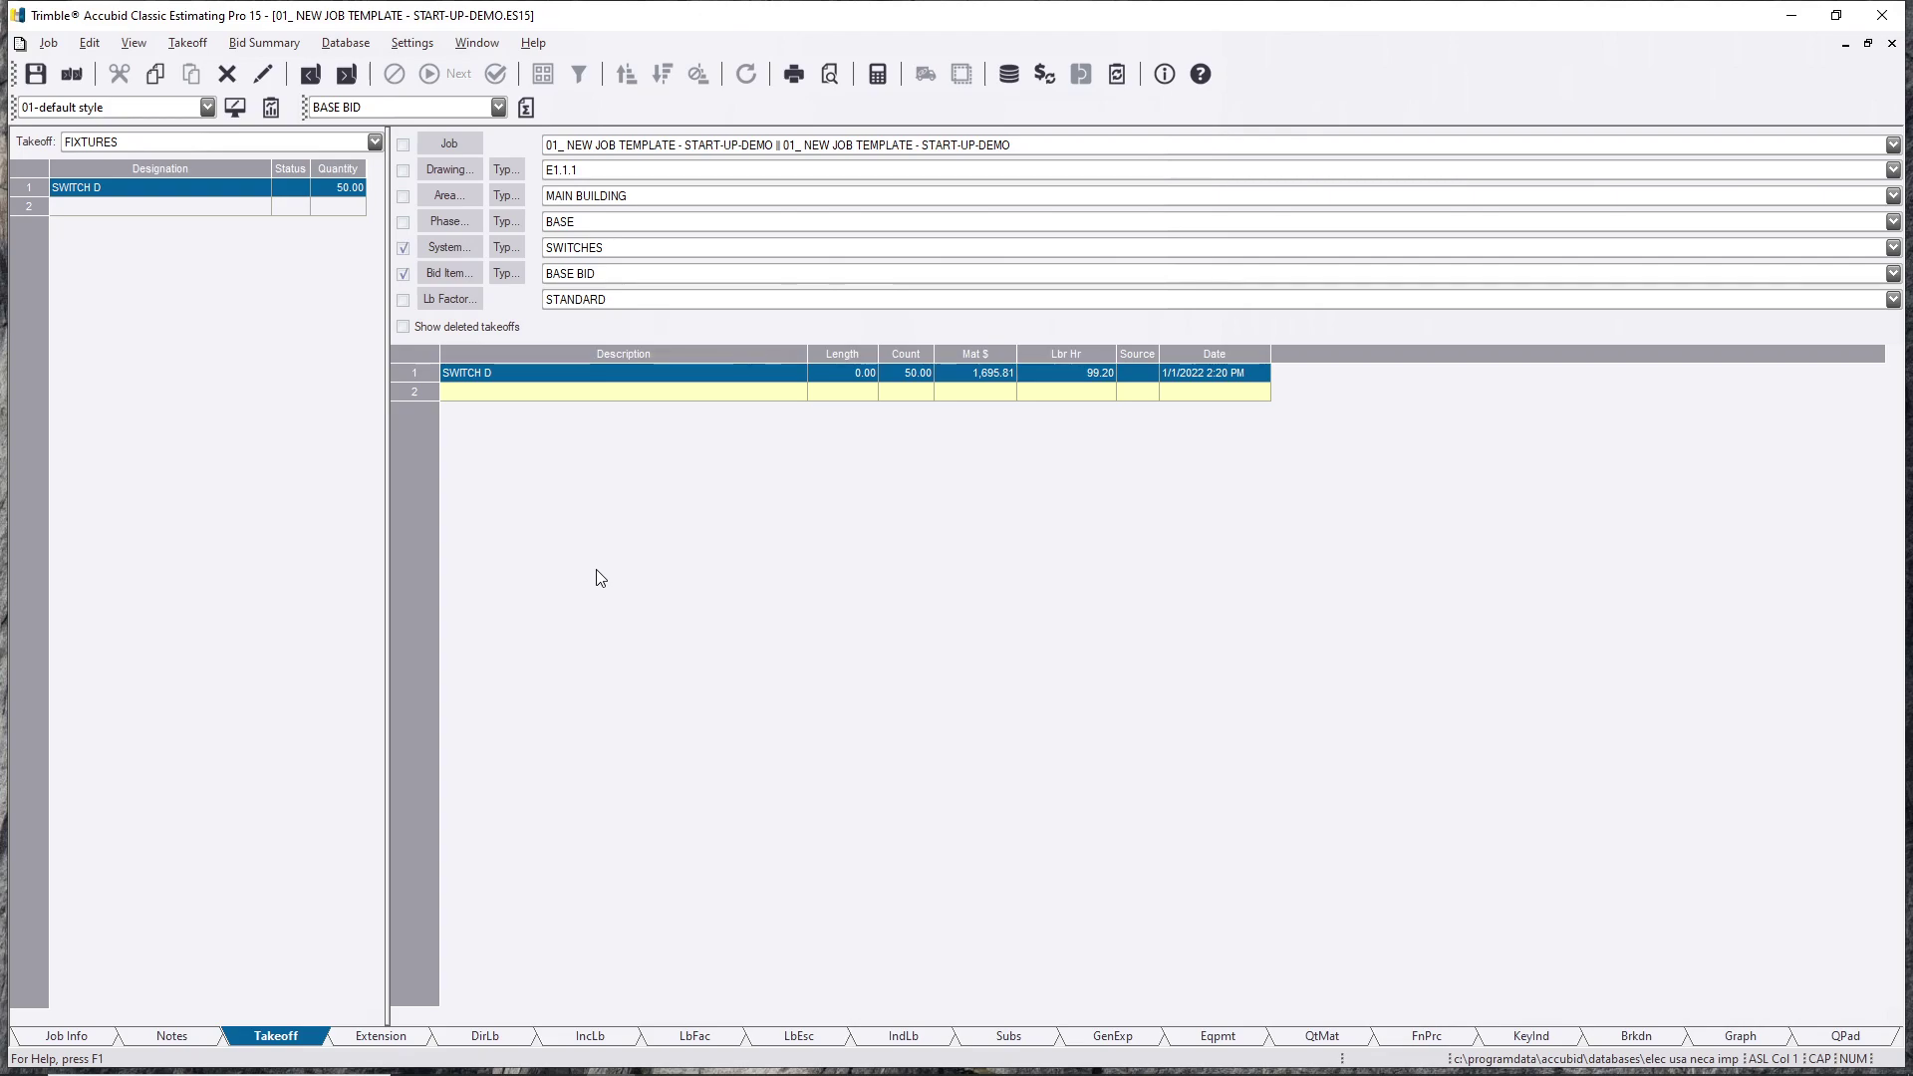
Step: Review the item list of the SWITCH D takeoff entry, close it with Finish, and view the phase list
{"action": "double_click", "coordinate": [479, 374]}
{"action": "left_click", "coordinate": [523, 448]}
{"action": "left_click", "coordinate": [528, 429]}
{"action": "left_click", "coordinate": [523, 524]}
{"action": "left_click", "coordinate": [522, 582]}
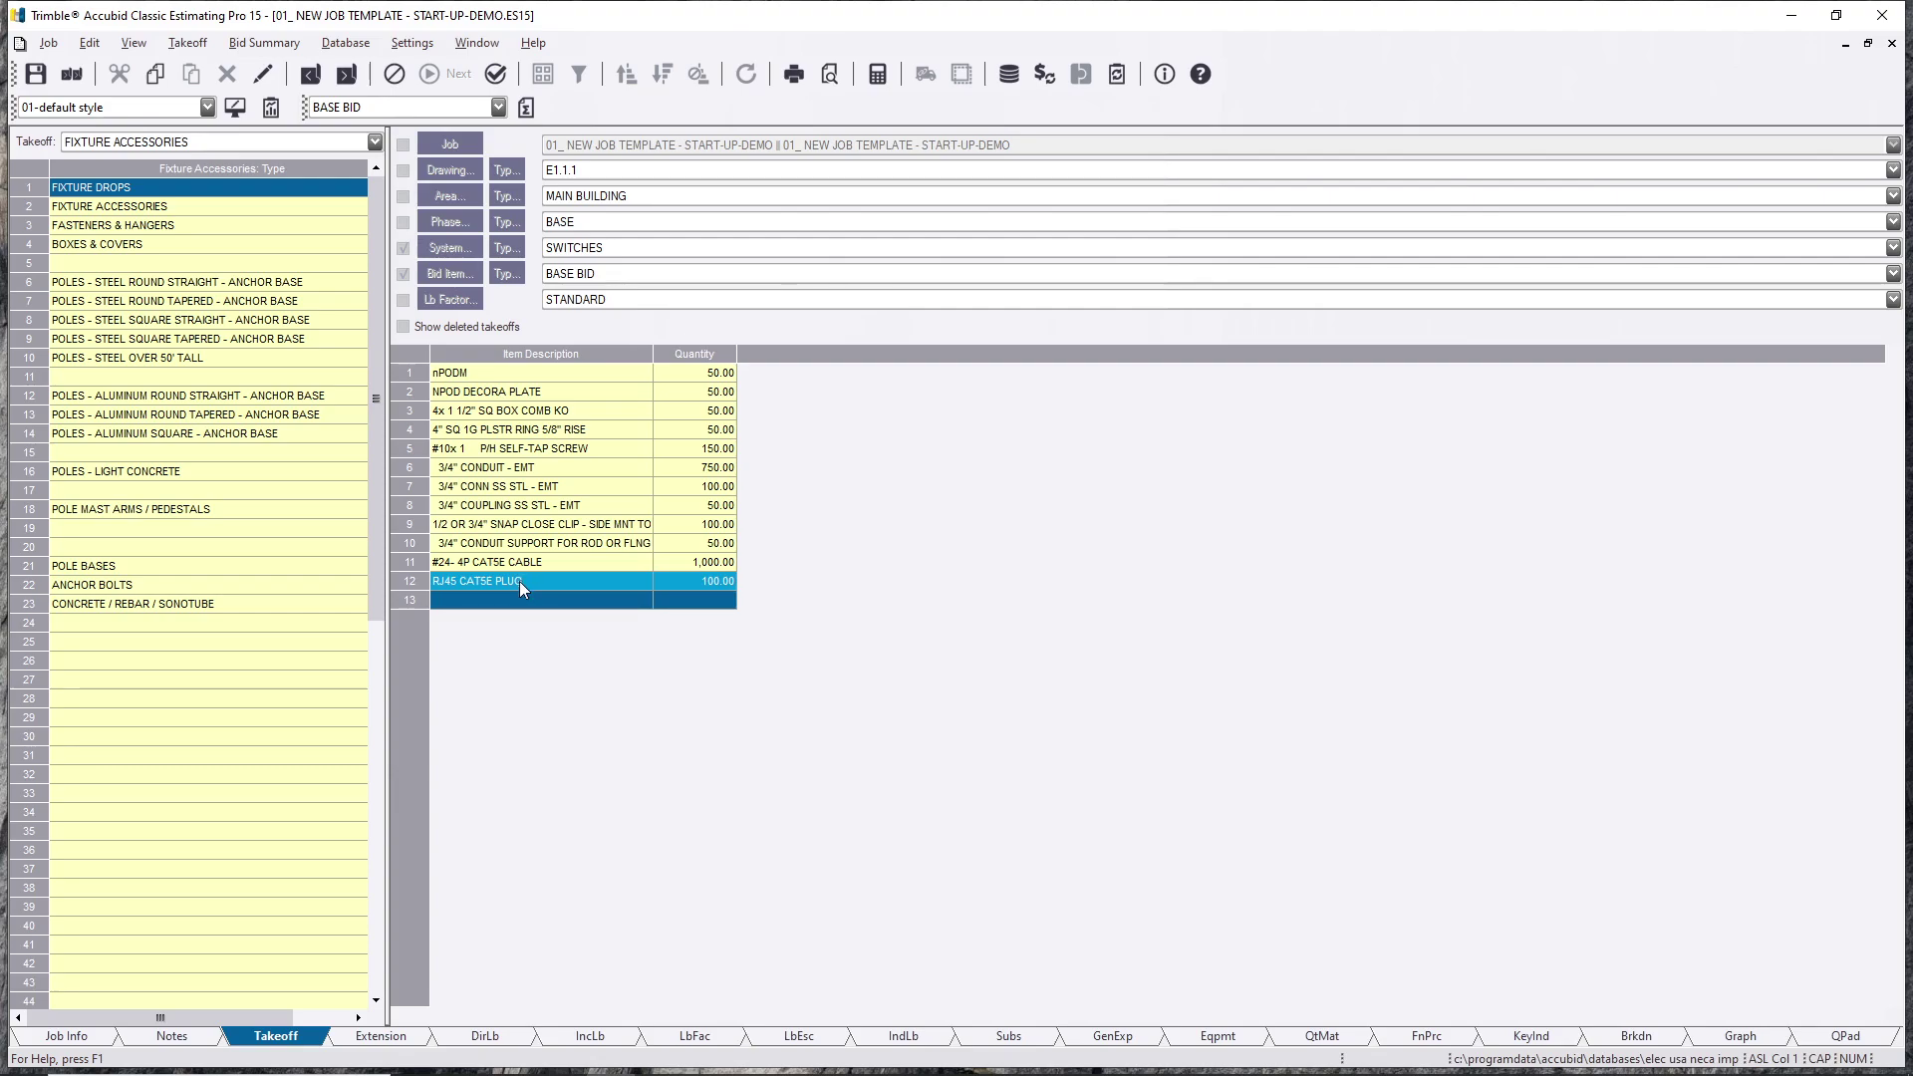
{"action": "right_click", "coordinate": [685, 721]}
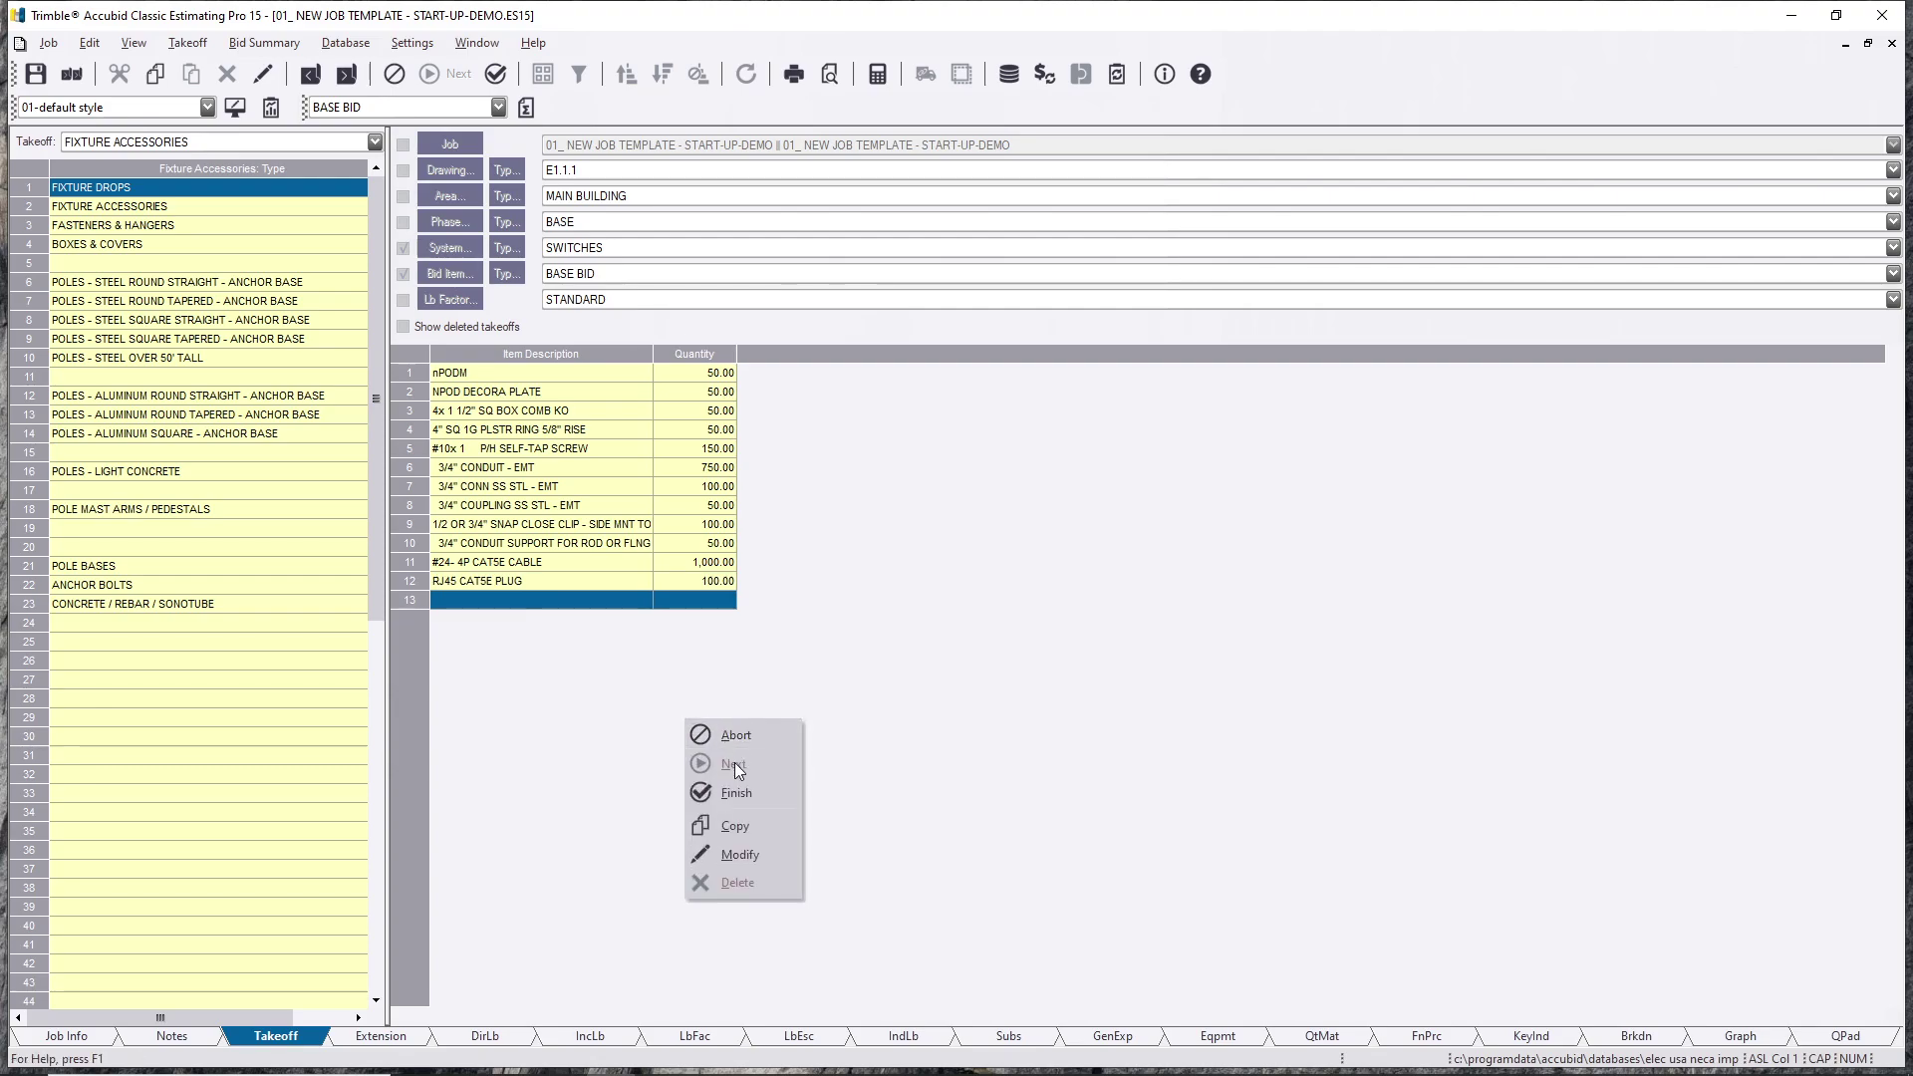
{"action": "left_click", "coordinate": [734, 792]}
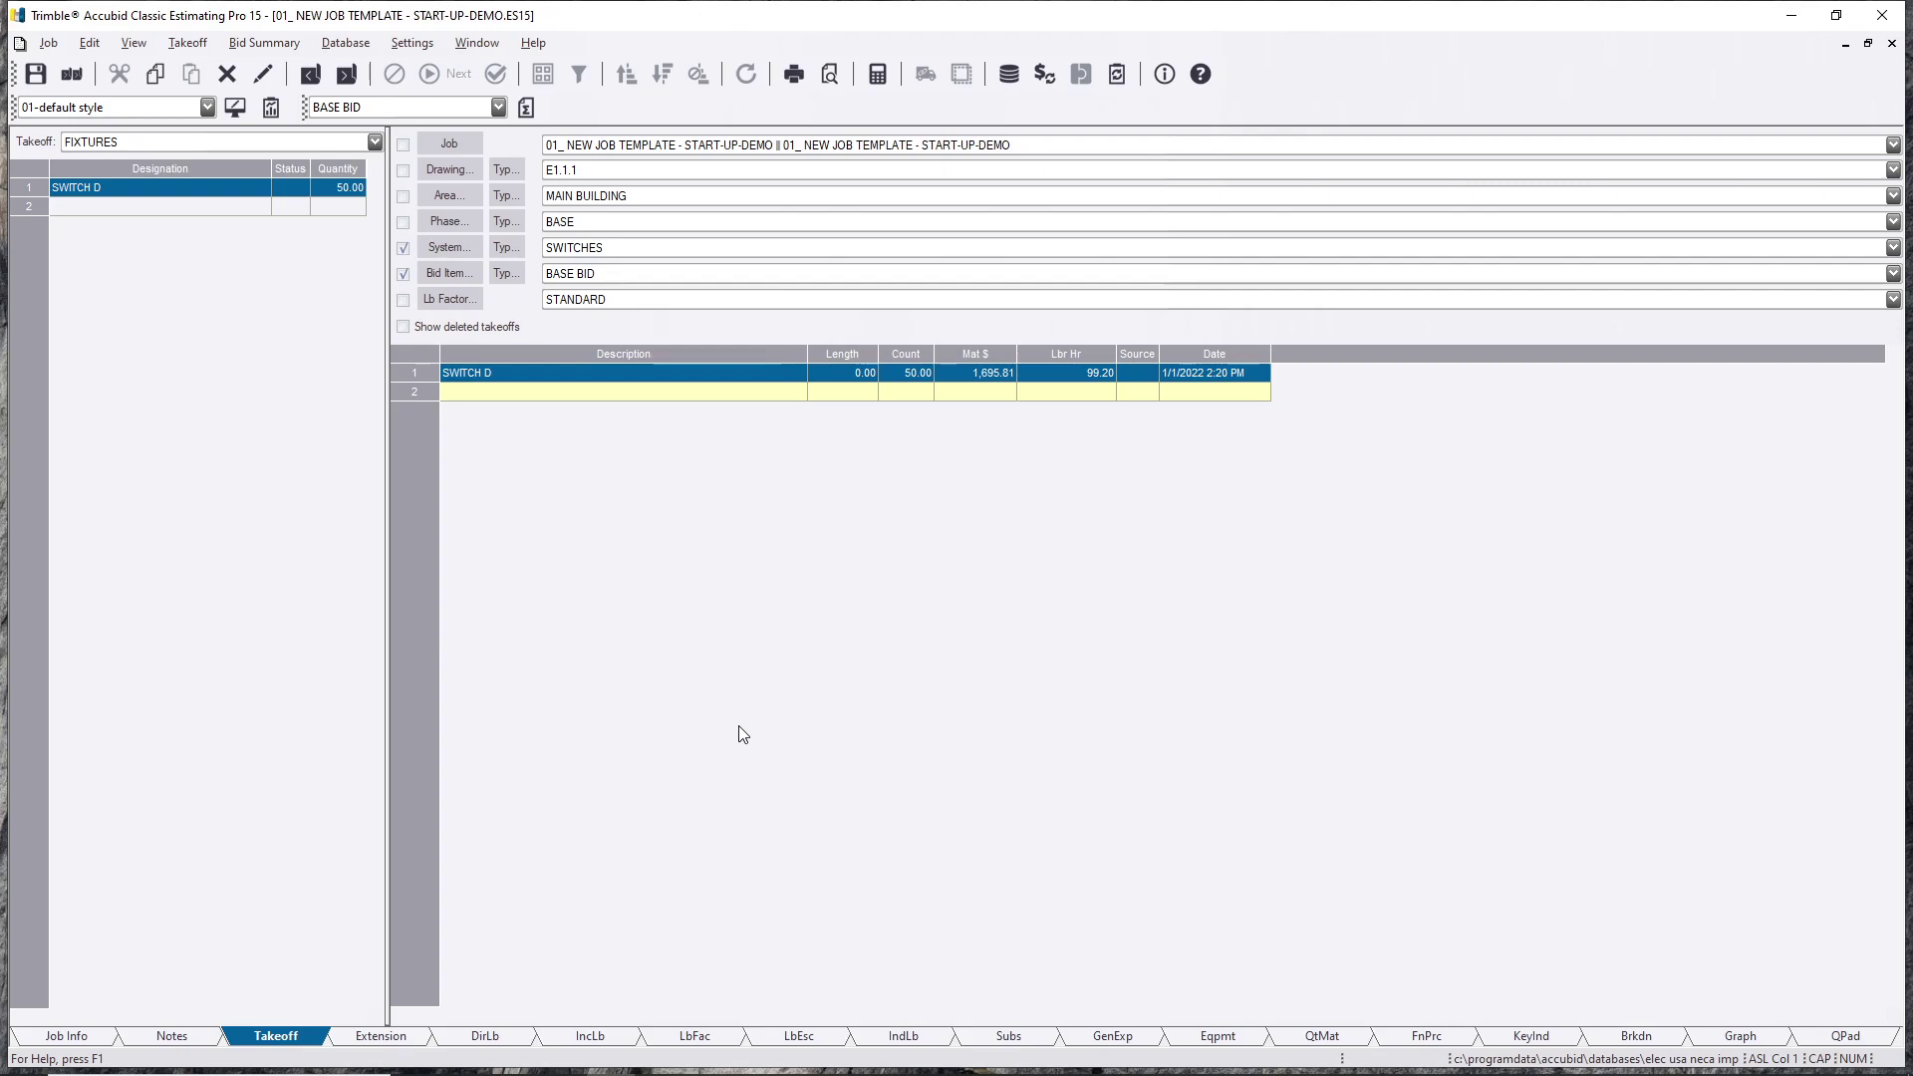
{"action": "left_click", "coordinate": [450, 223]}
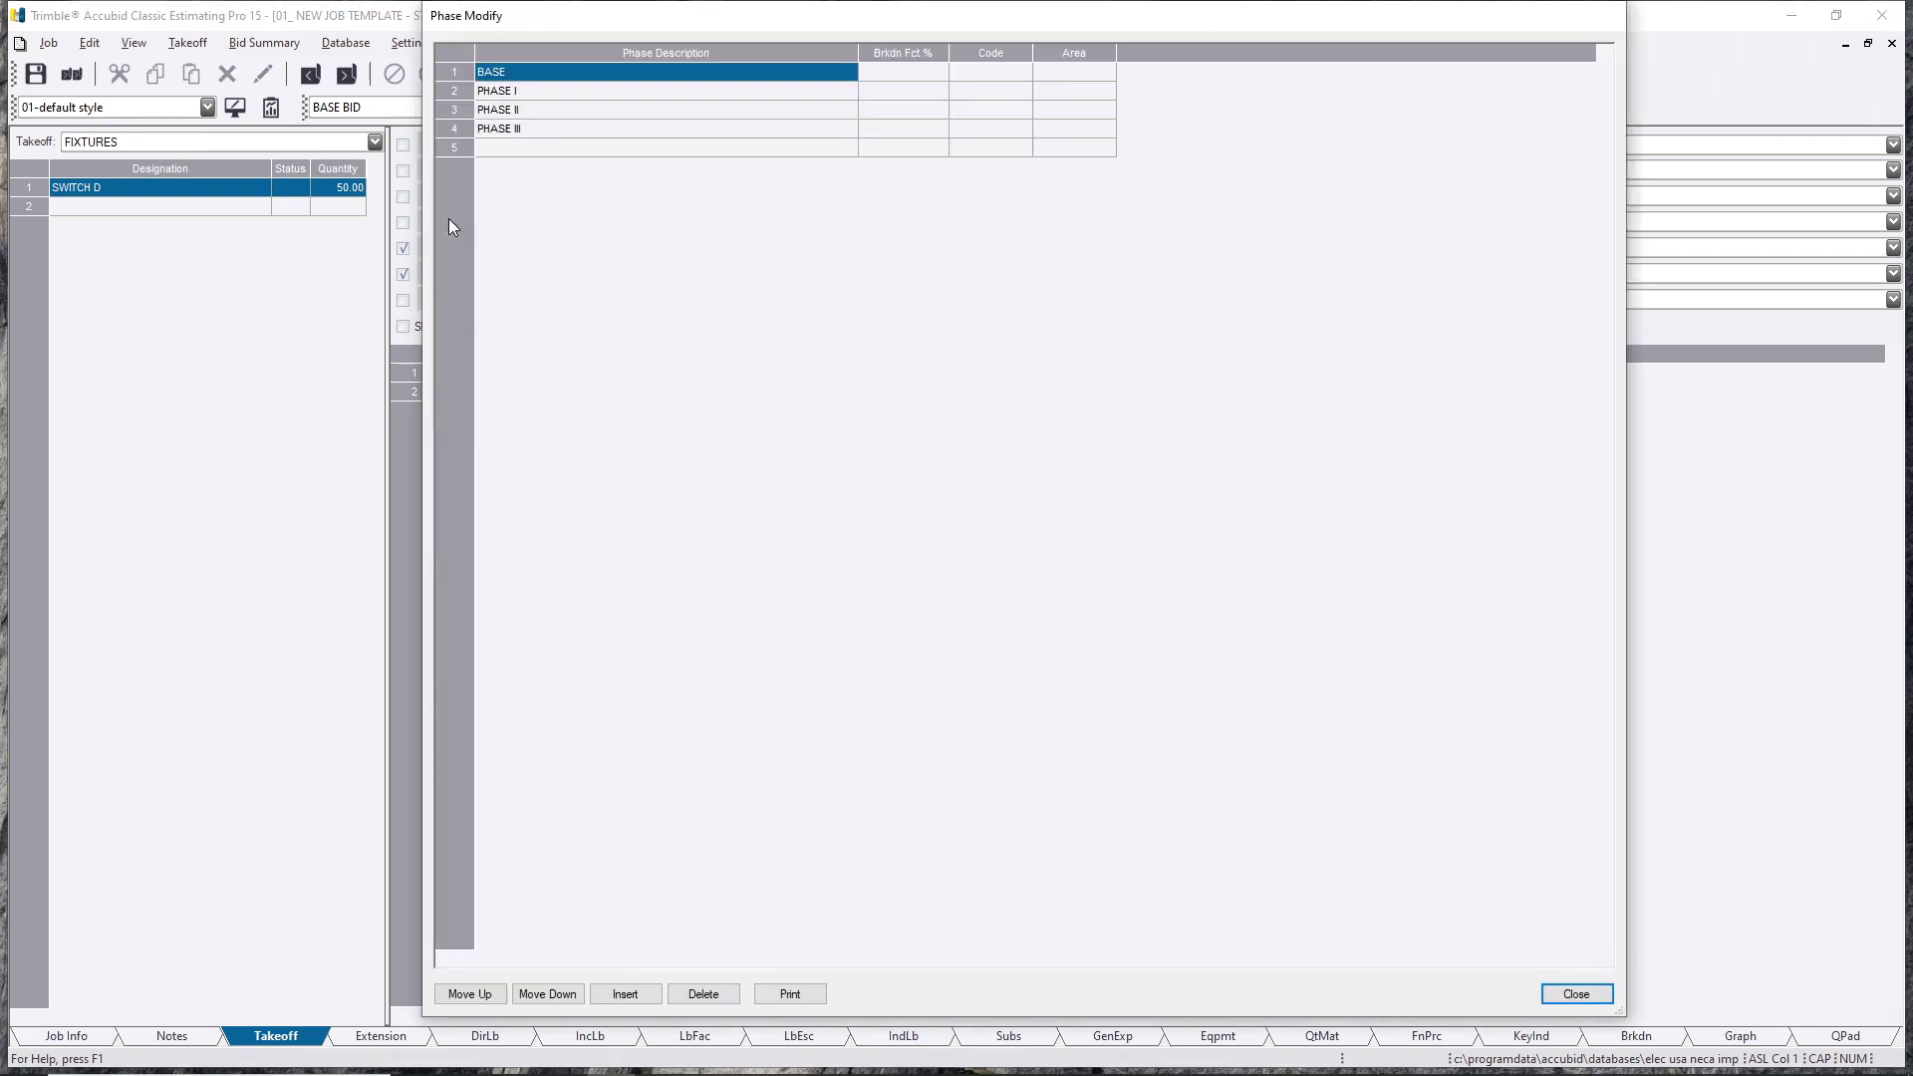
{"action": "left_click", "coordinate": [1576, 993]}
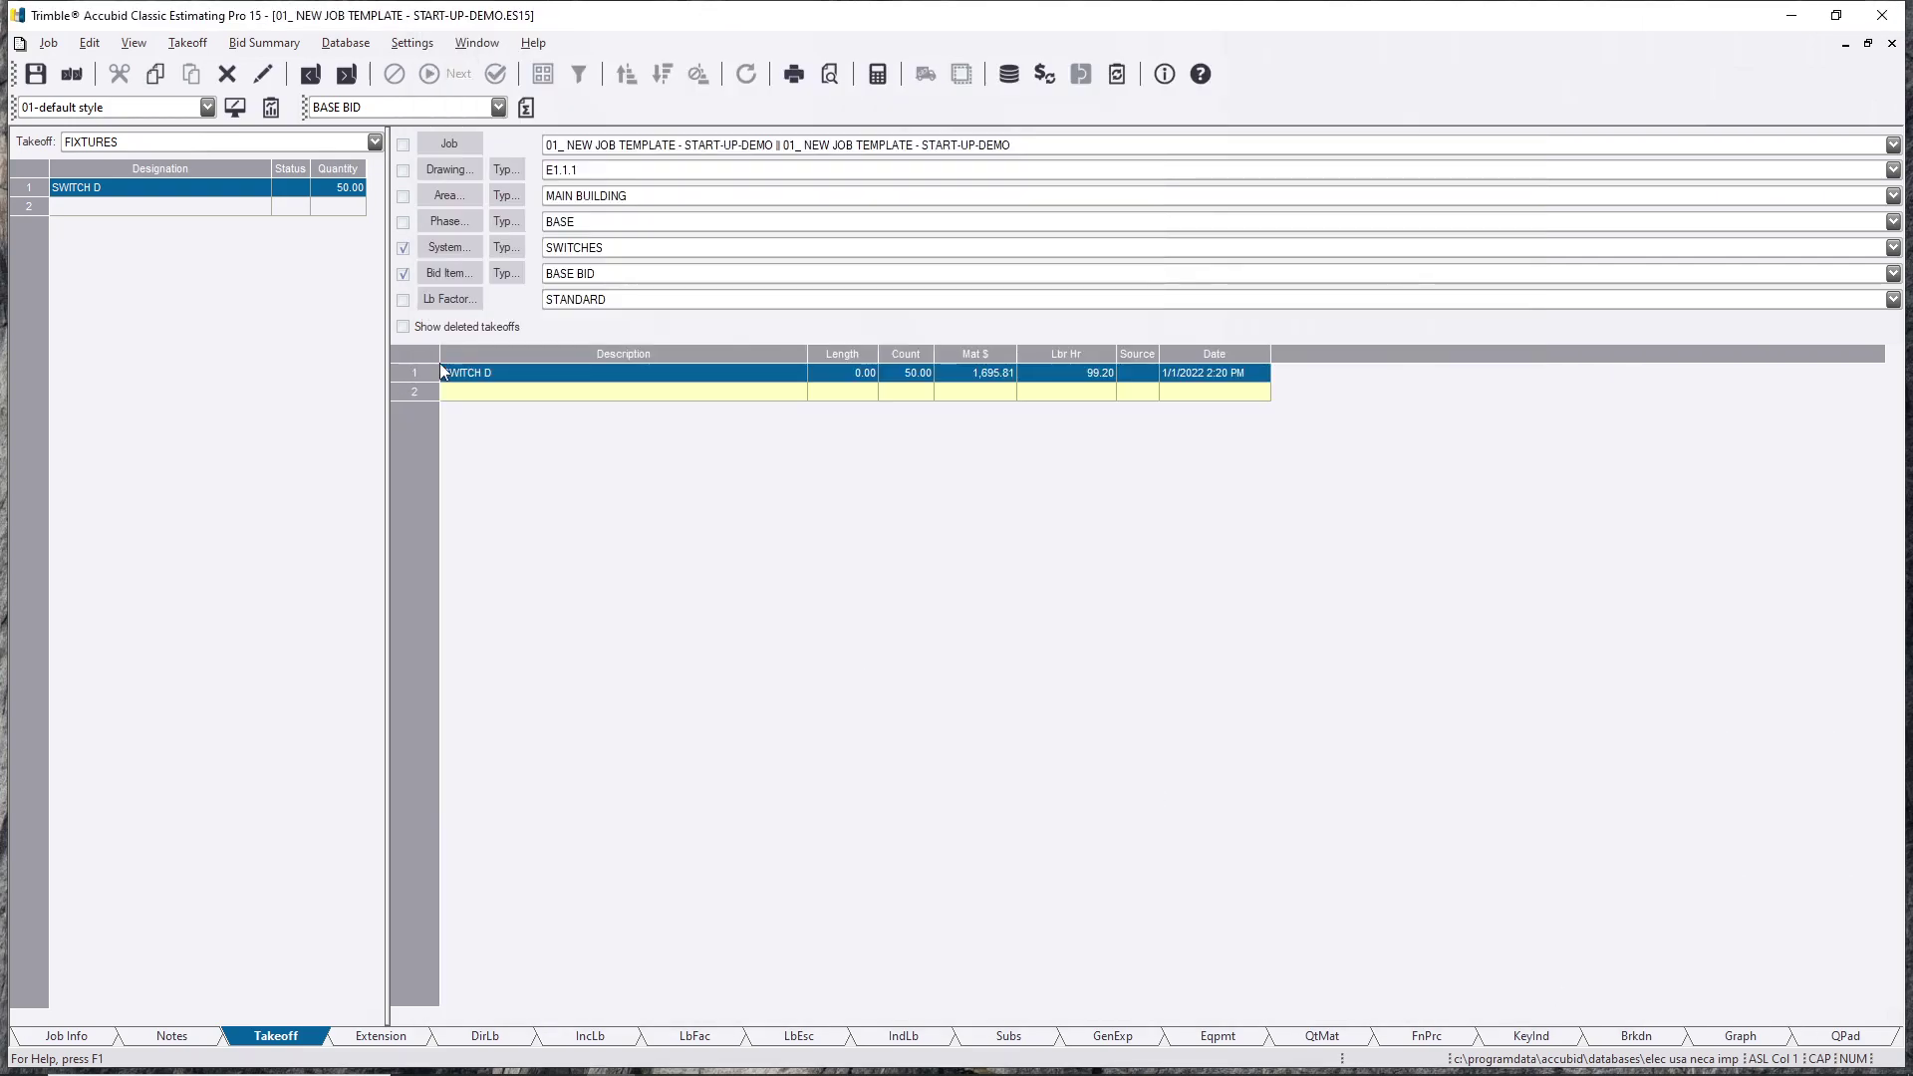
Step: Copy the SWITCH D designation into the empty row below it
{"action": "right_click", "coordinate": [179, 202]}
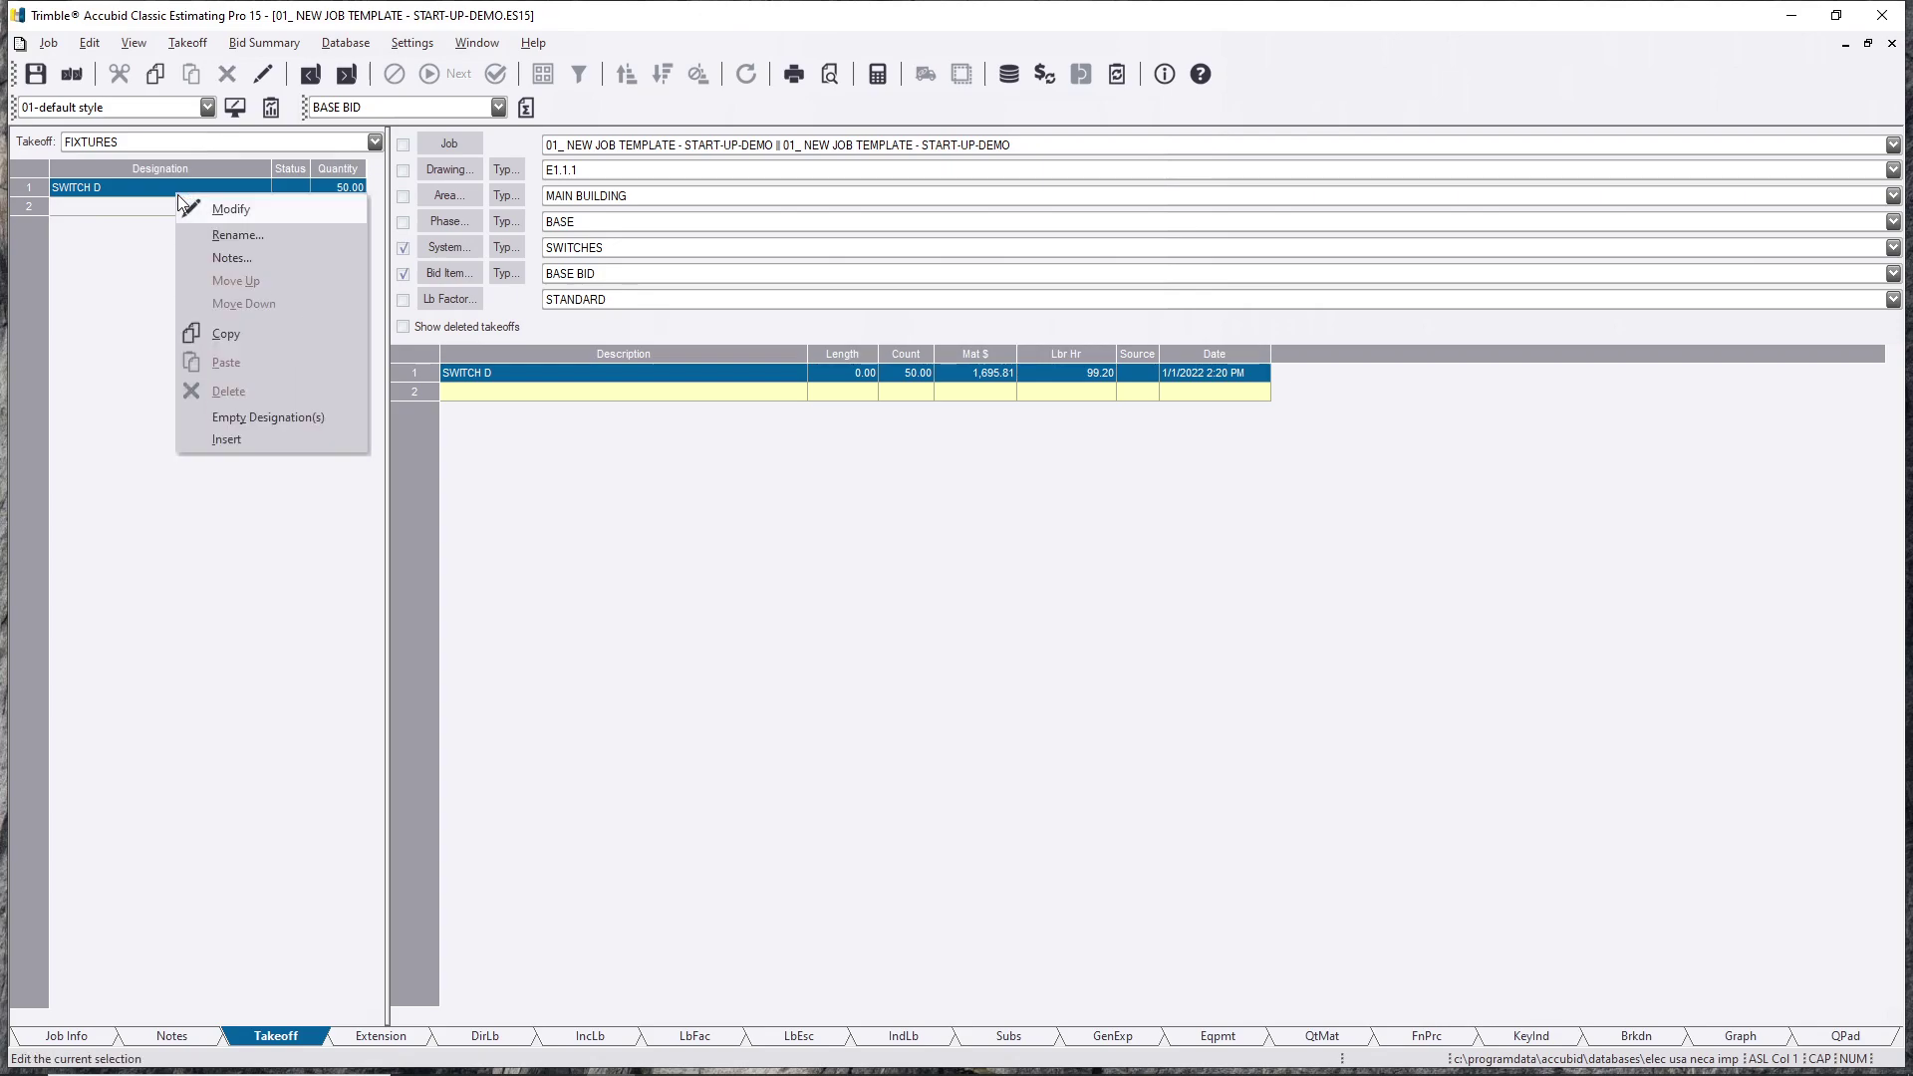
{"action": "left_click", "coordinate": [217, 333]}
{"action": "right_click", "coordinate": [102, 211]}
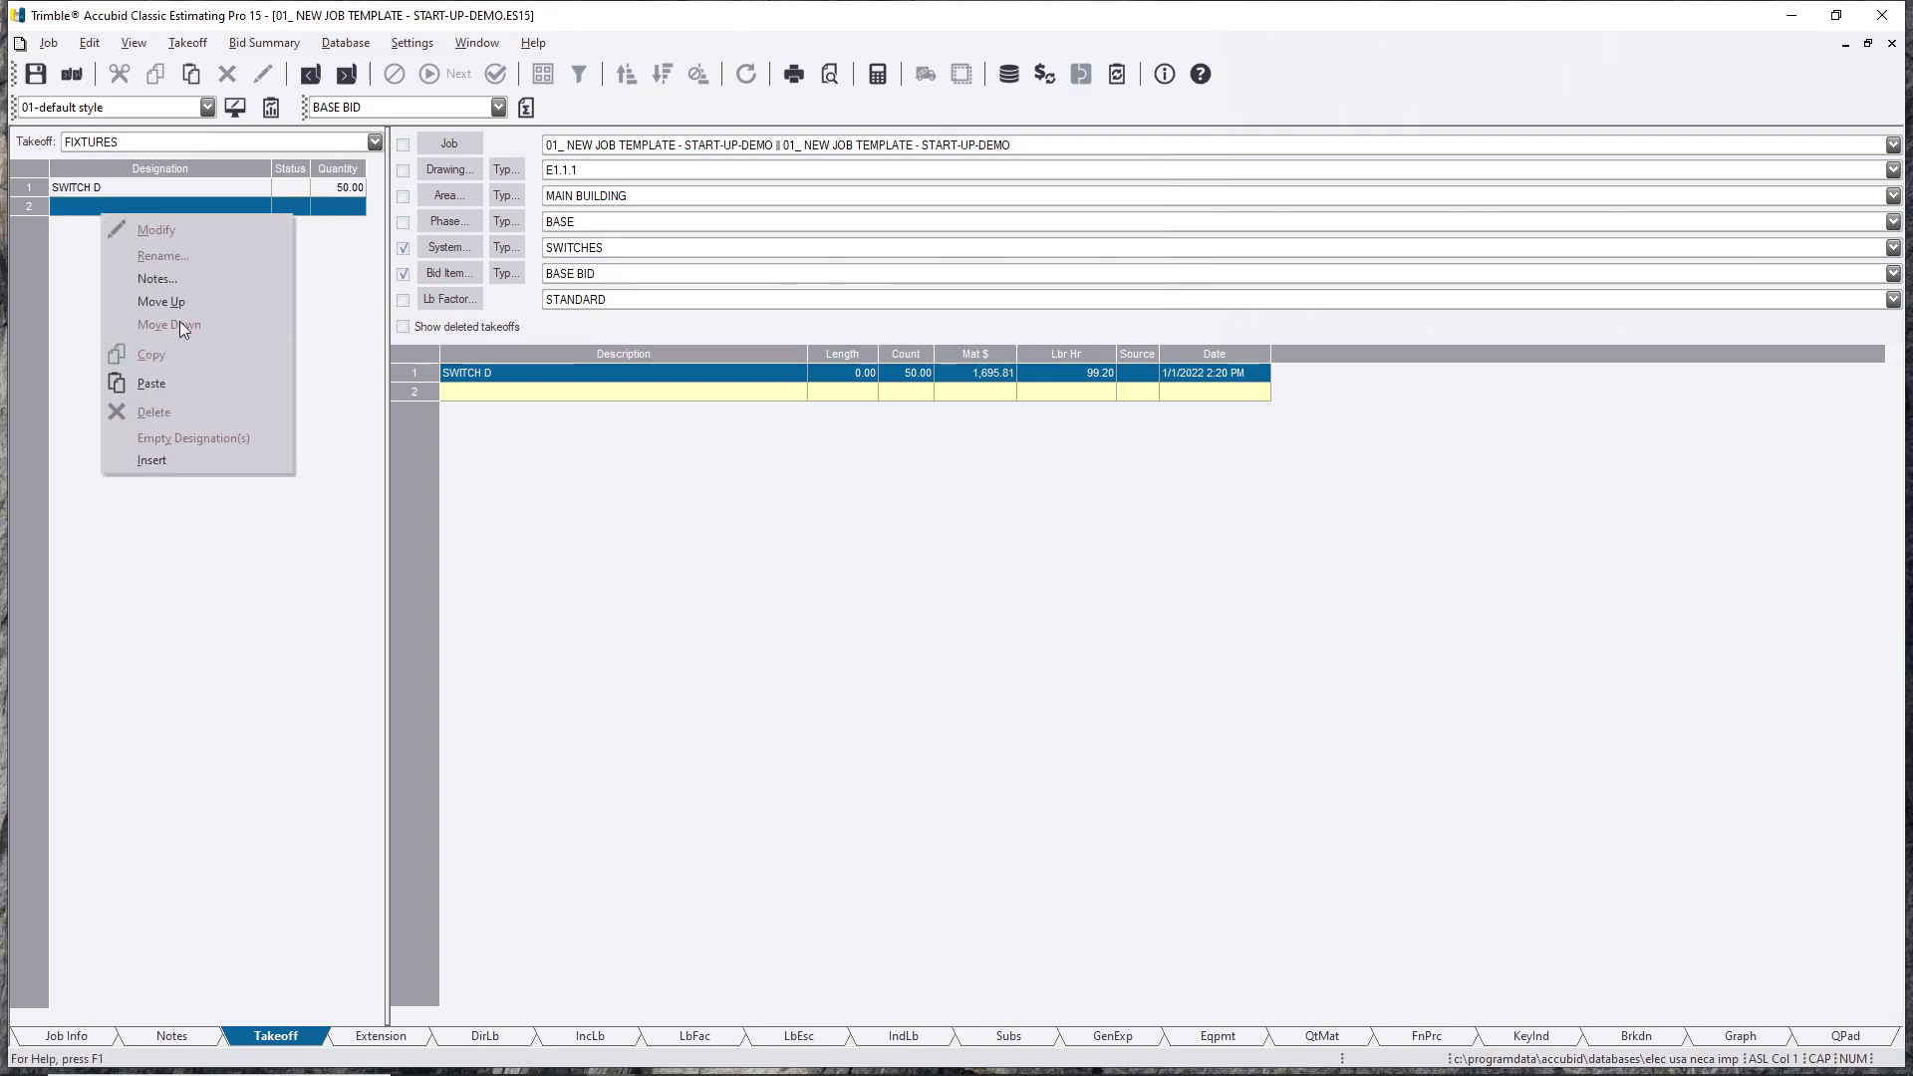
{"action": "left_click", "coordinate": [160, 382]}
Step: Open the copied SWITCH D designation for modification, review its item list from nPODM to RJ45 CAT5E PLUG, and finish
{"action": "right_click", "coordinate": [147, 208]}
{"action": "left_click", "coordinate": [200, 227]}
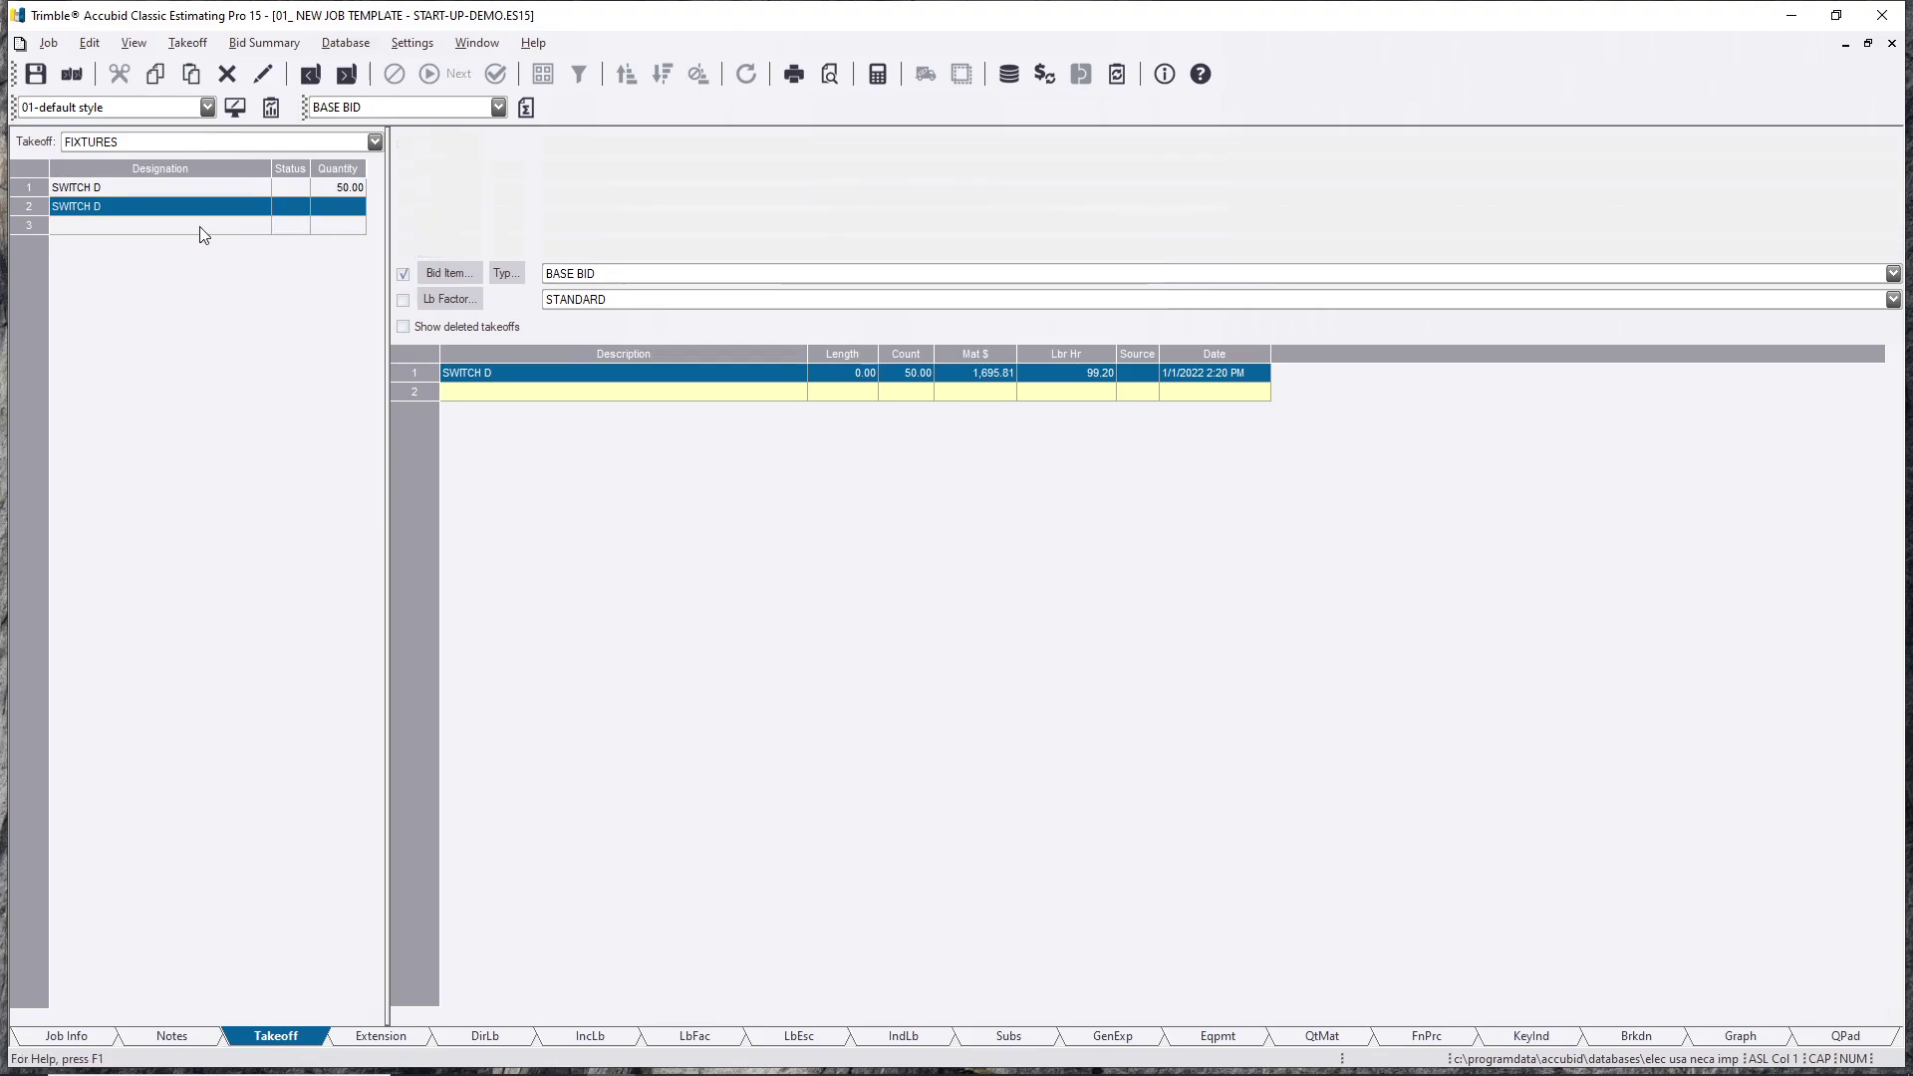
{"action": "left_click", "coordinate": [543, 441]}
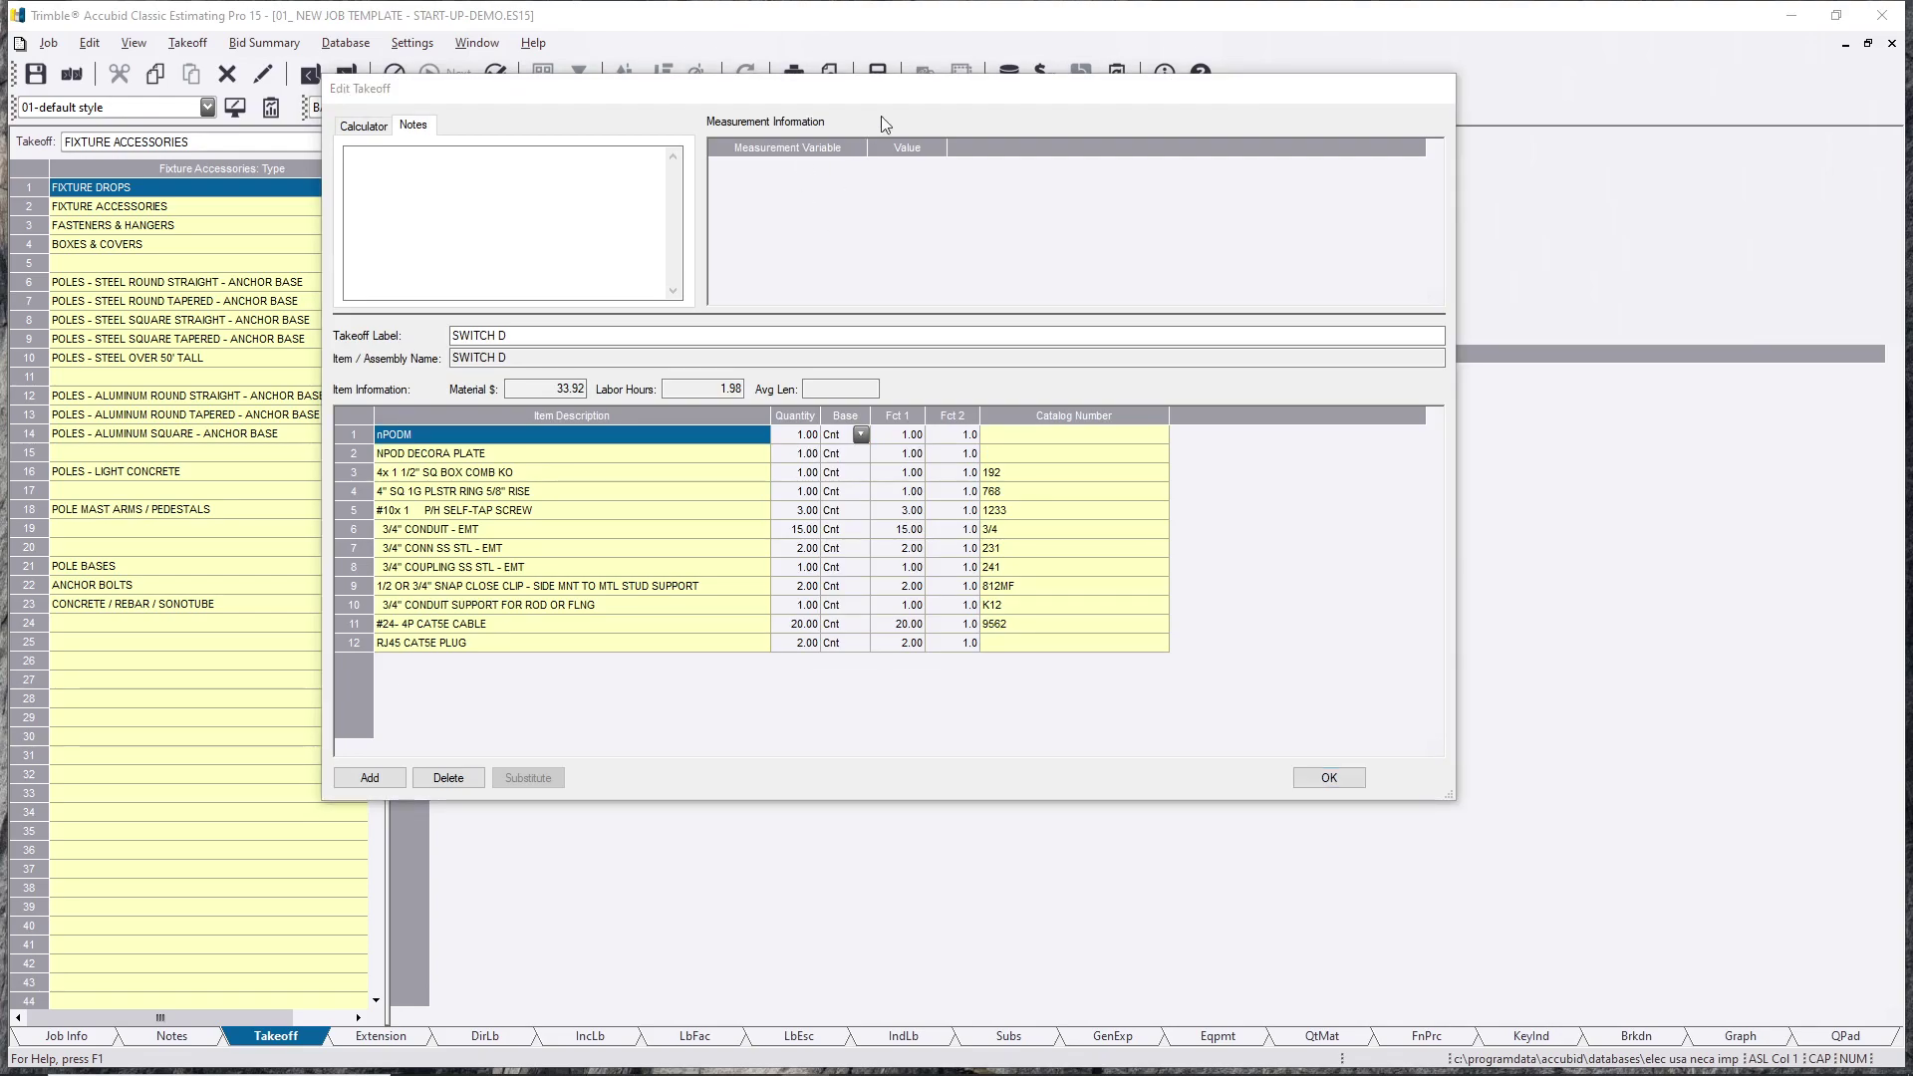
{"action": "left_click_drag", "start_coordinate": [919, 99], "coordinate": [1031, 96]}
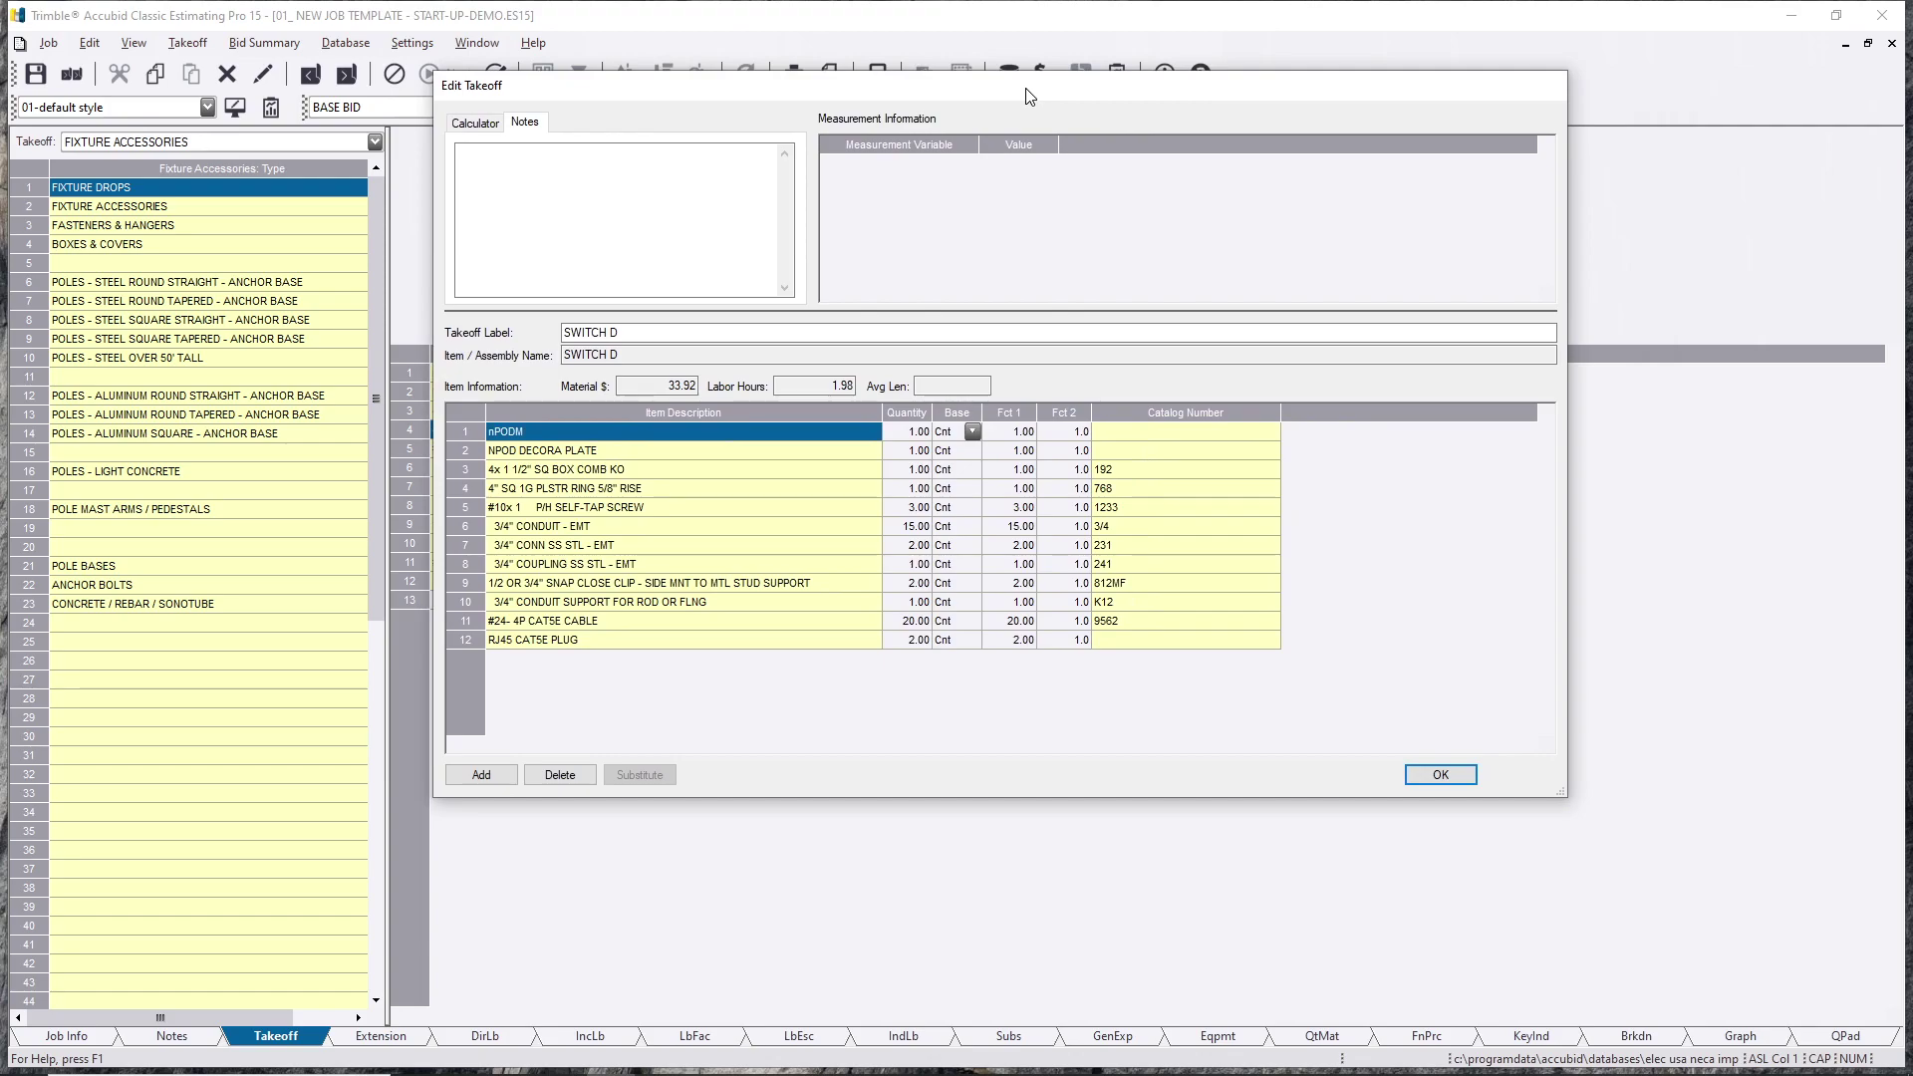
{"action": "left_click", "coordinate": [697, 548]}
{"action": "left_click", "coordinate": [684, 468]}
{"action": "left_click", "coordinate": [681, 456]}
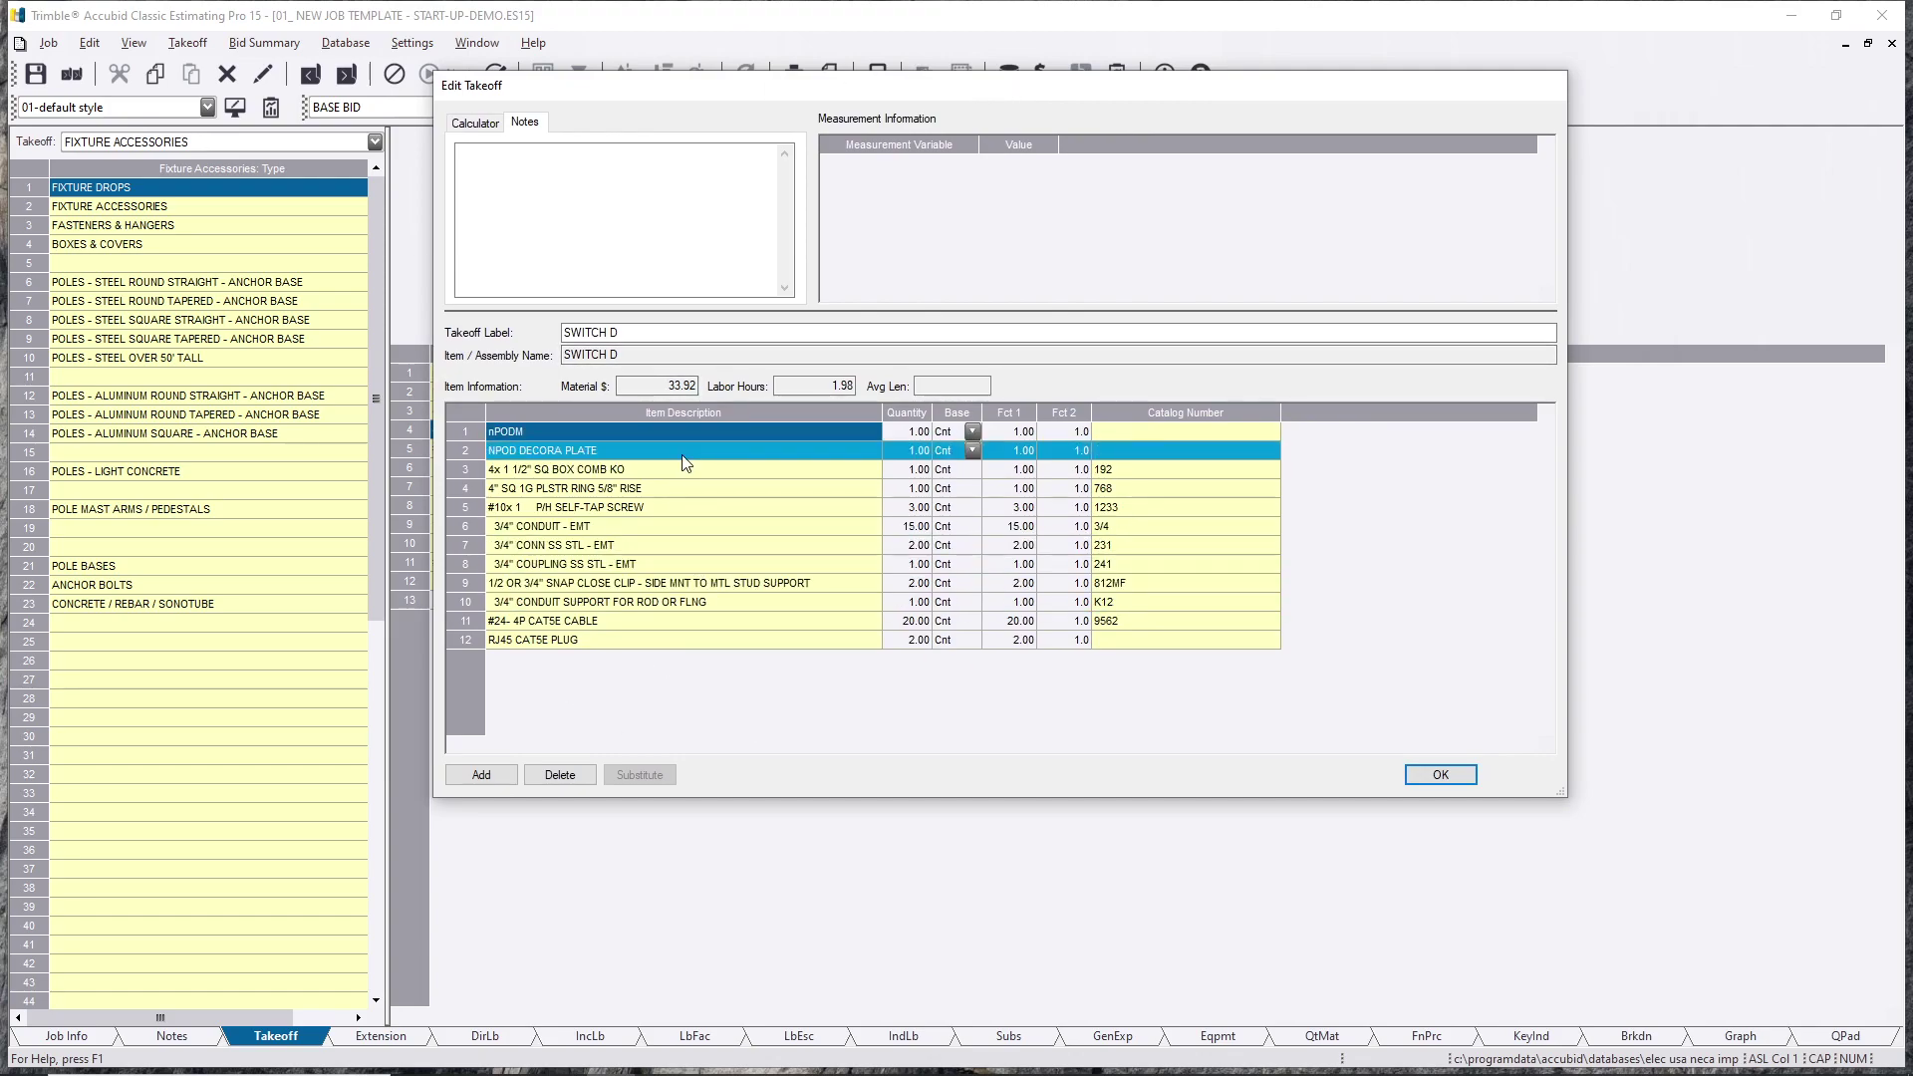
{"action": "left_click", "coordinate": [501, 431]}
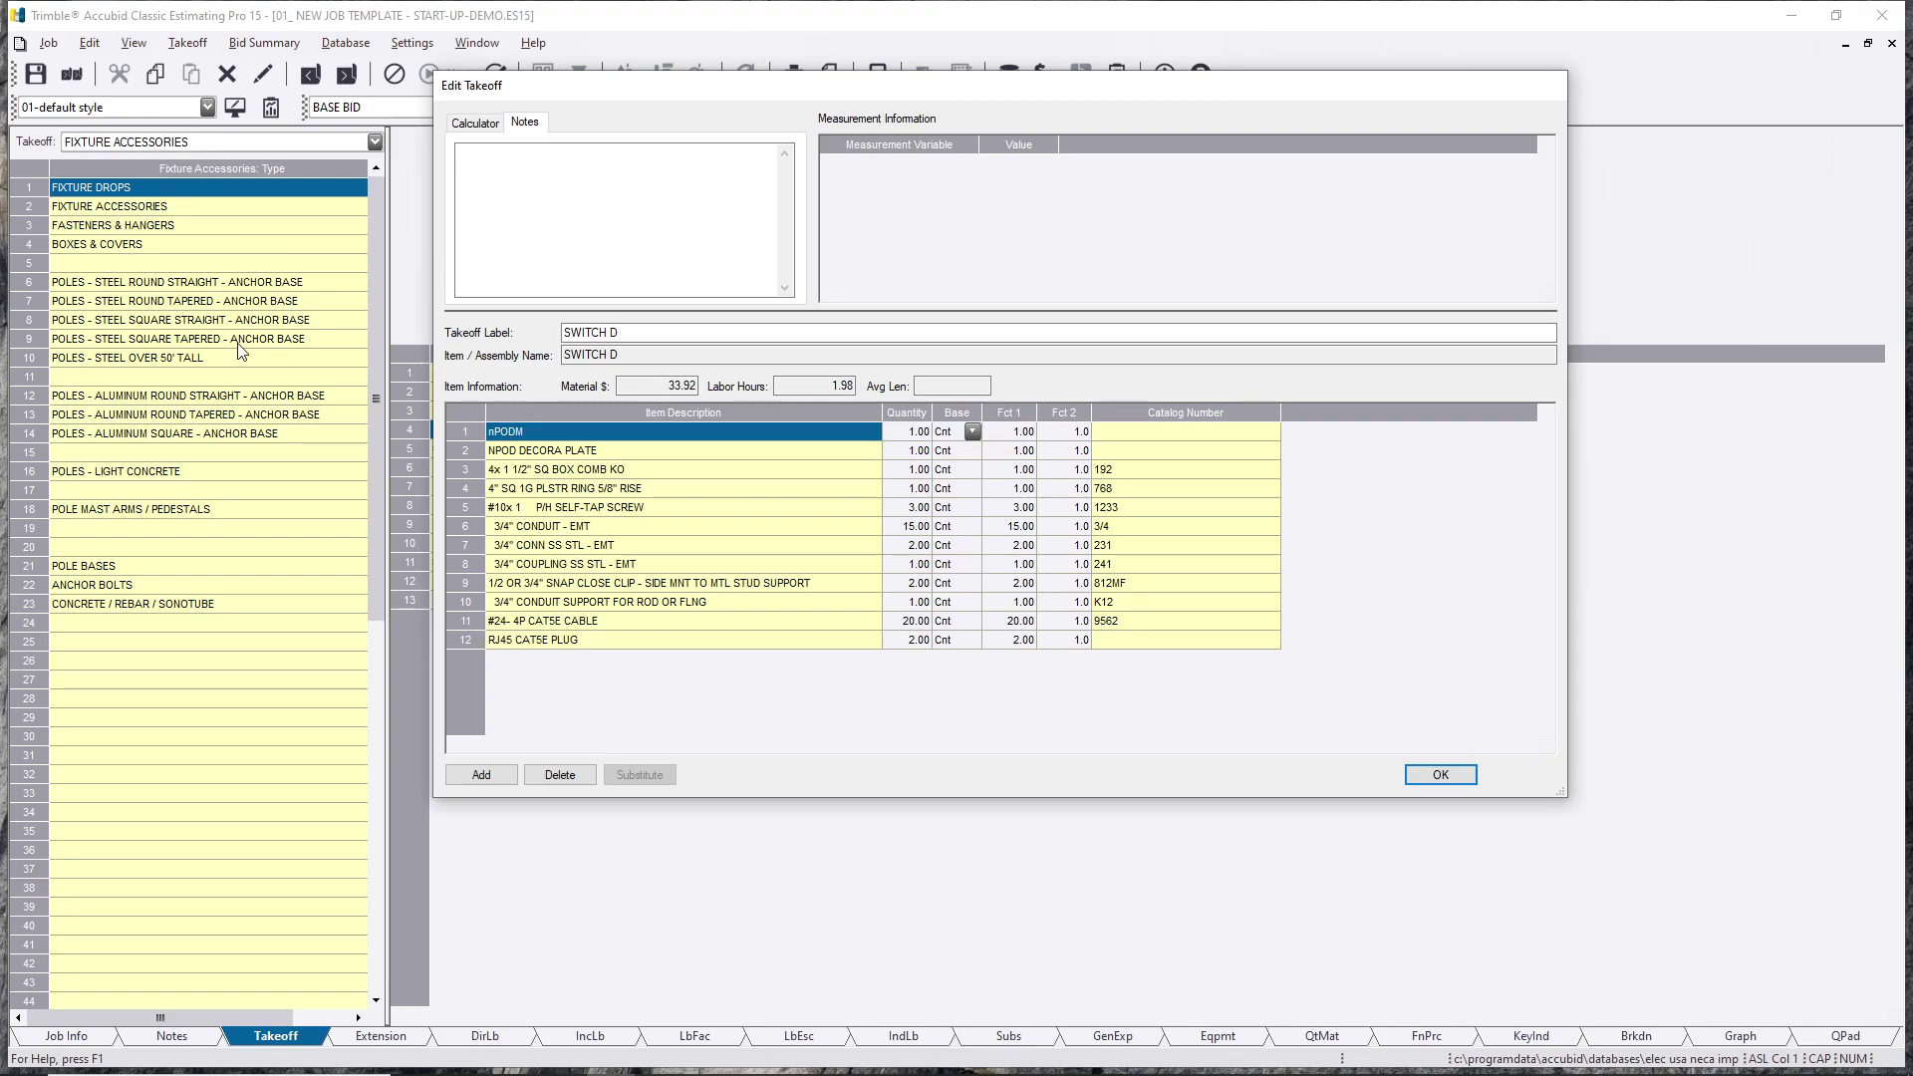
{"action": "left_click", "coordinate": [1441, 774]}
{"action": "right_click", "coordinate": [522, 730]}
{"action": "left_click", "coordinate": [600, 744]}
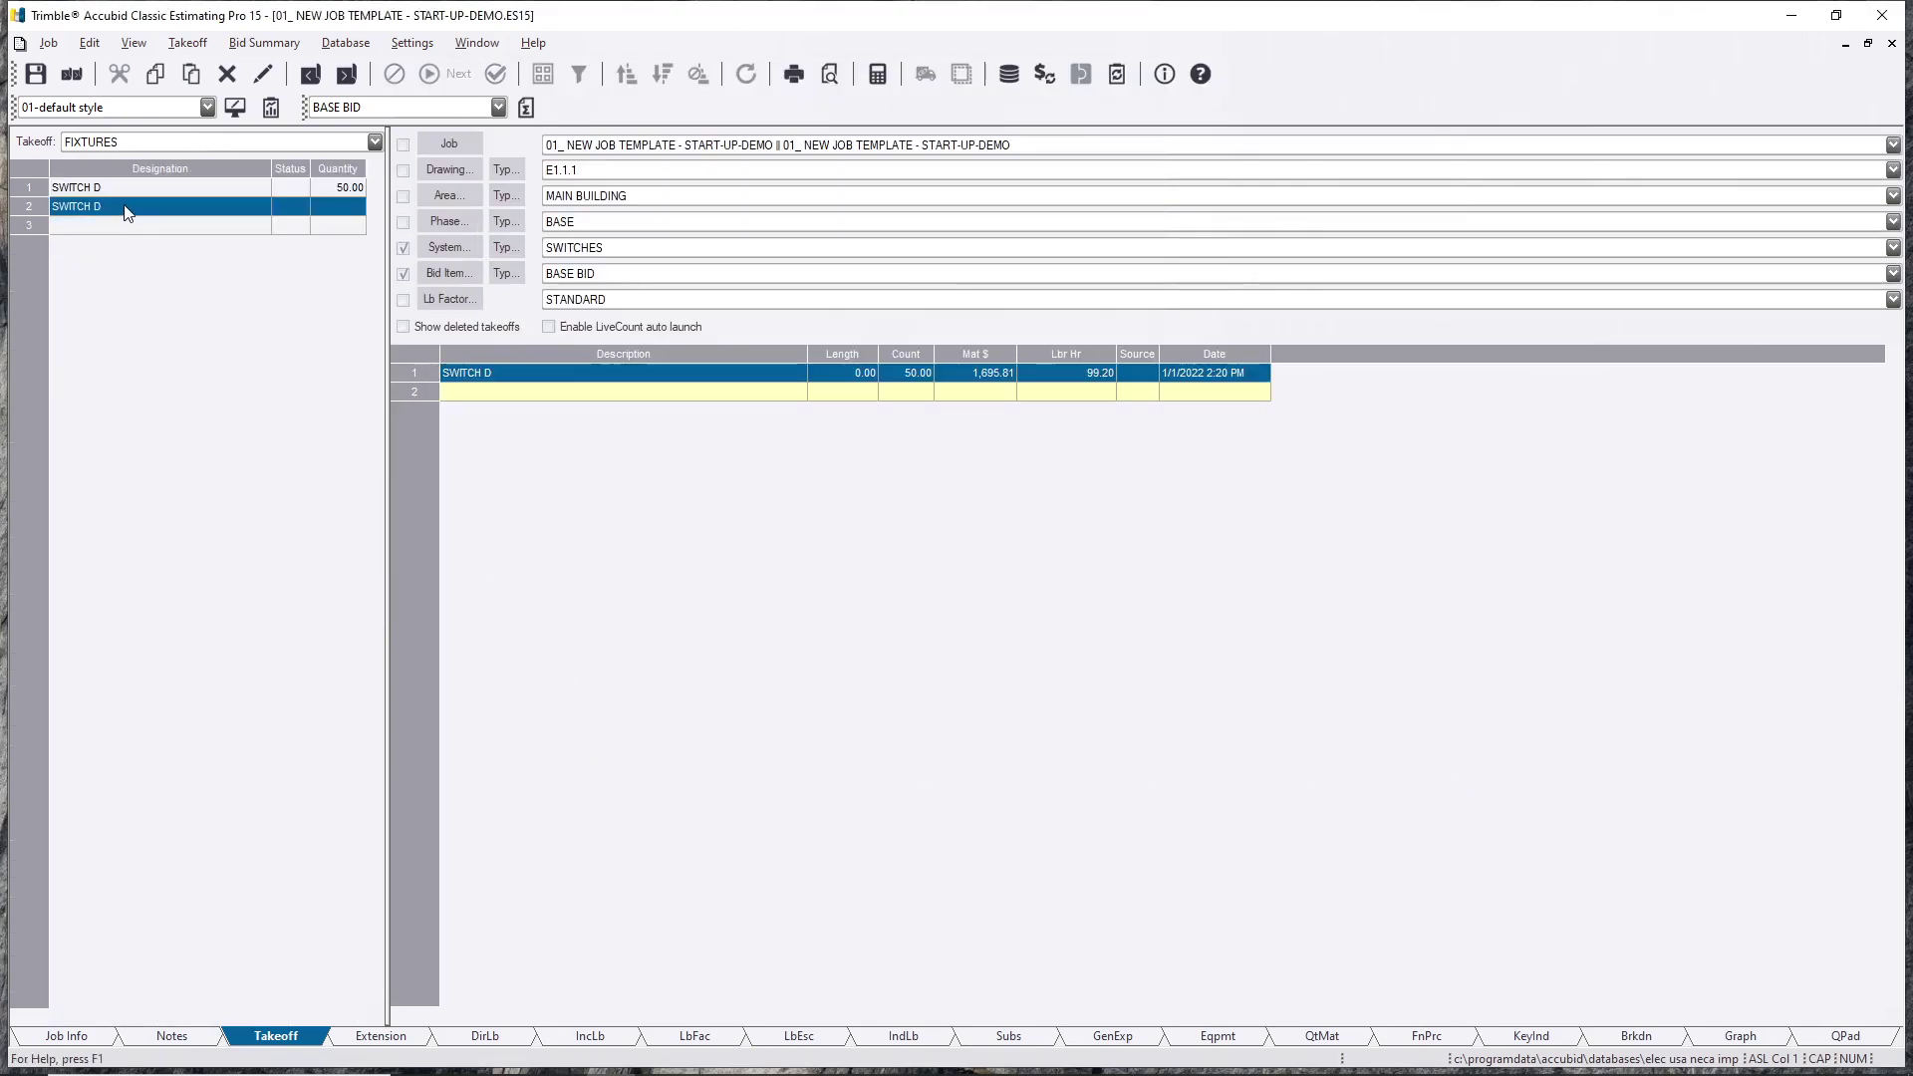
Step: Delete the duplicate SWITCH D designation in the second row
{"action": "right_click", "coordinate": [124, 206]}
{"action": "left_click", "coordinate": [230, 409]}
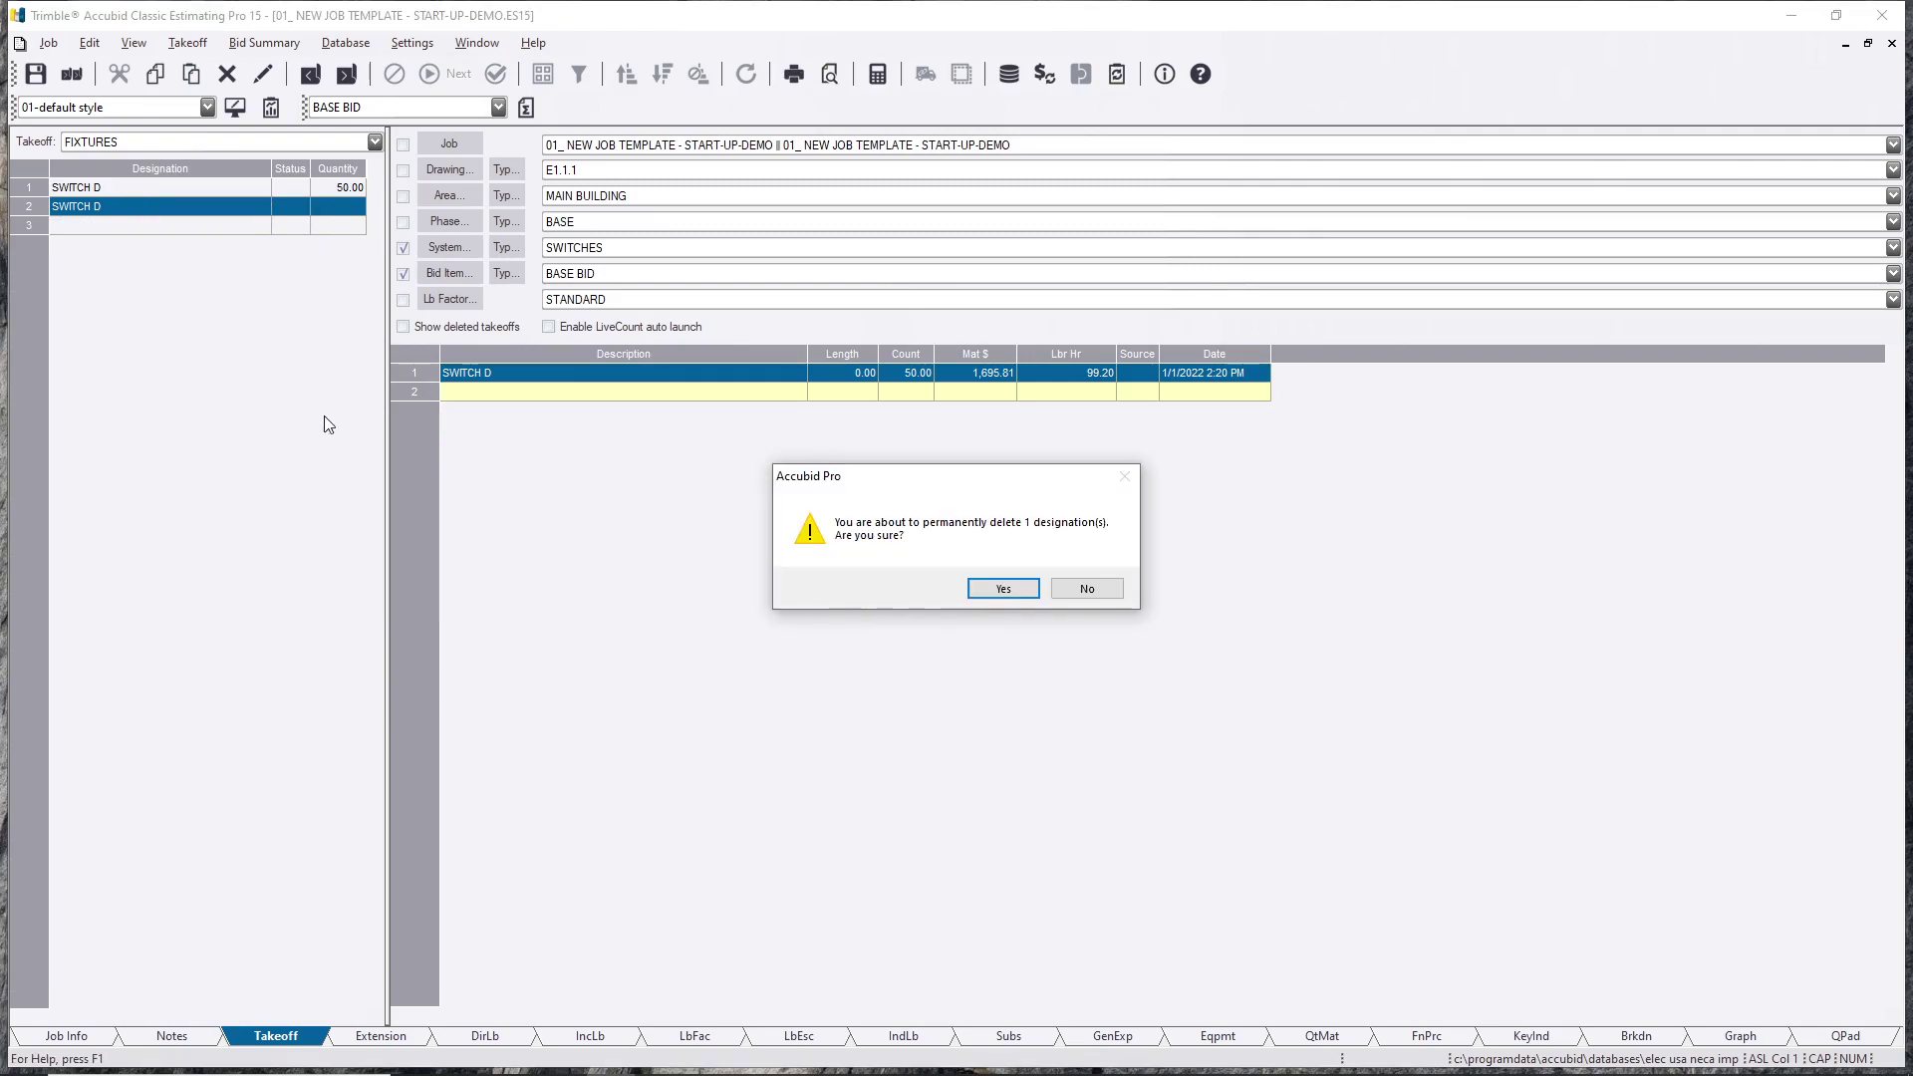
{"action": "left_click", "coordinate": [996, 593]}
Step: Create a new designation named LUTRON PICO SWITCH in the FIXTURES takeoff
{"action": "double_click", "coordinate": [129, 207]}
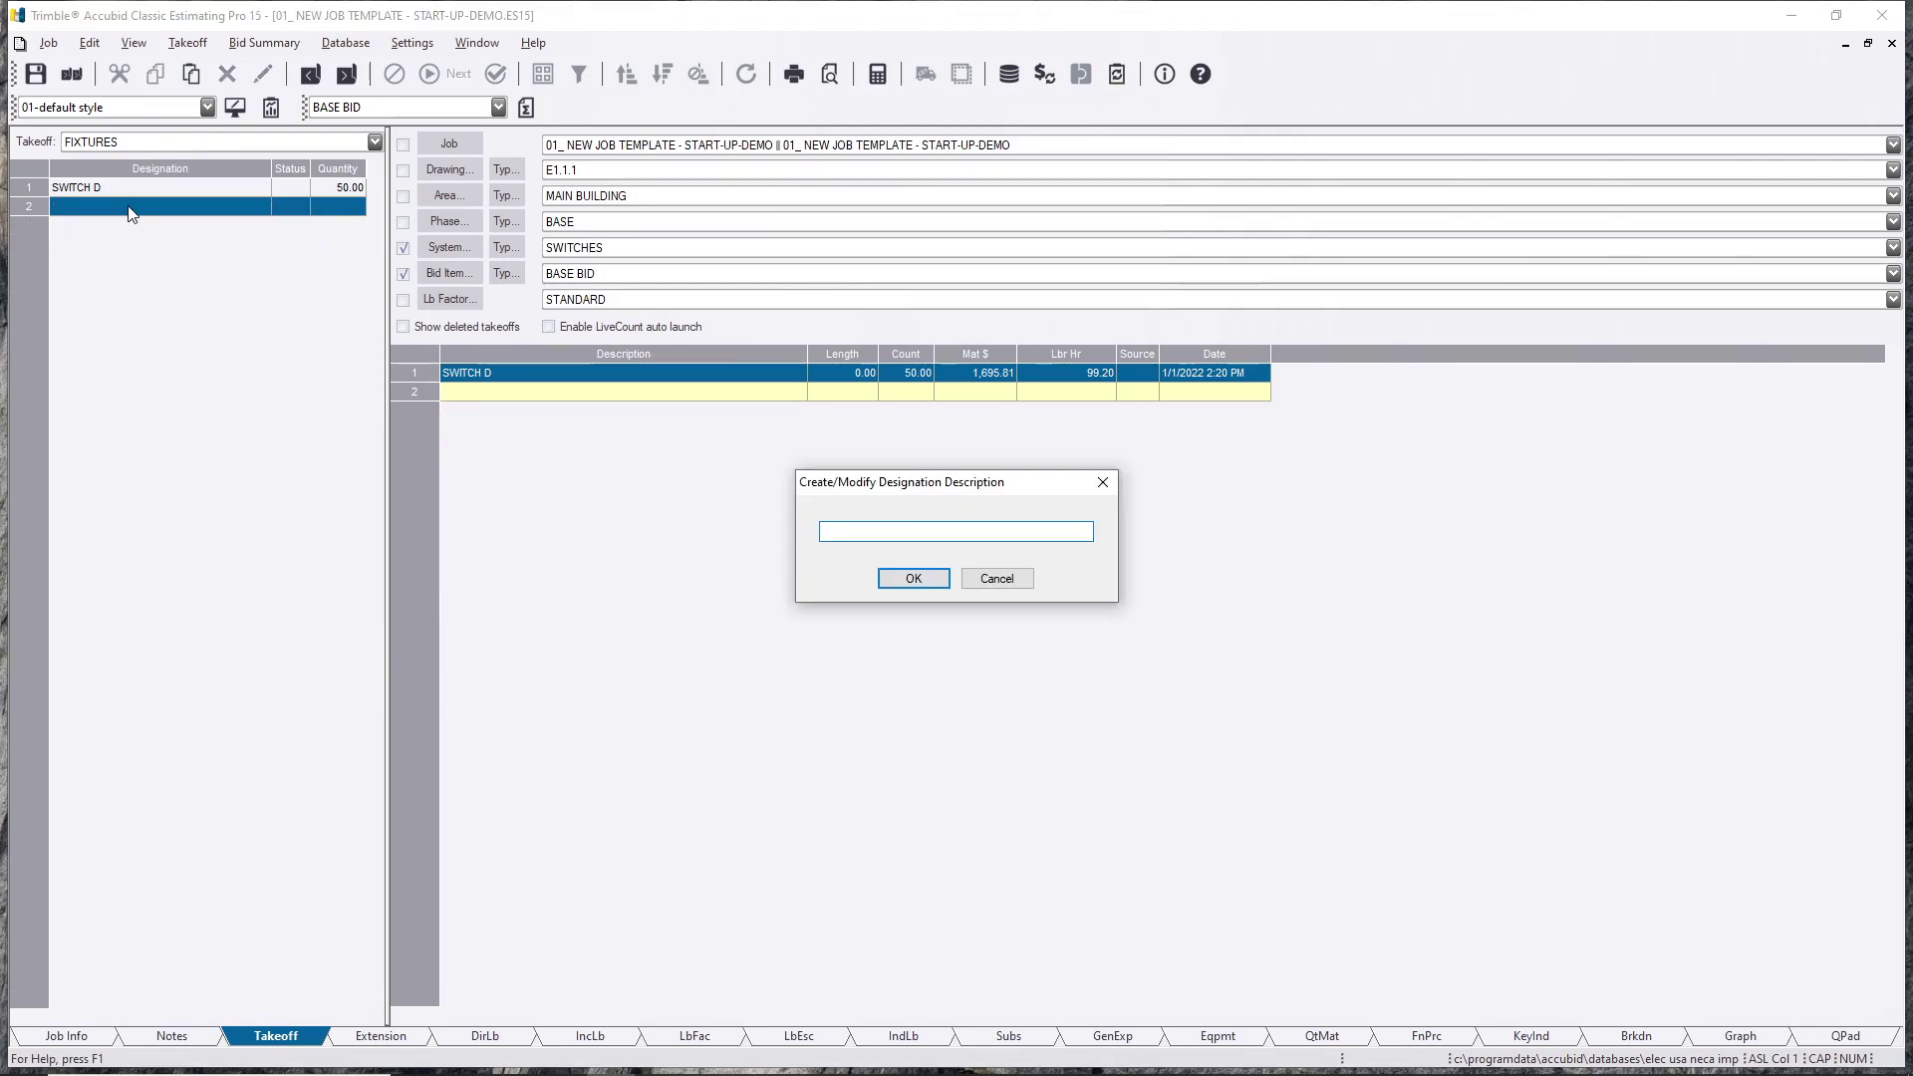
{"action": "type", "text": "LUTRON PICO SWITCH"}
{"action": "left_click", "coordinate": [913, 580]}
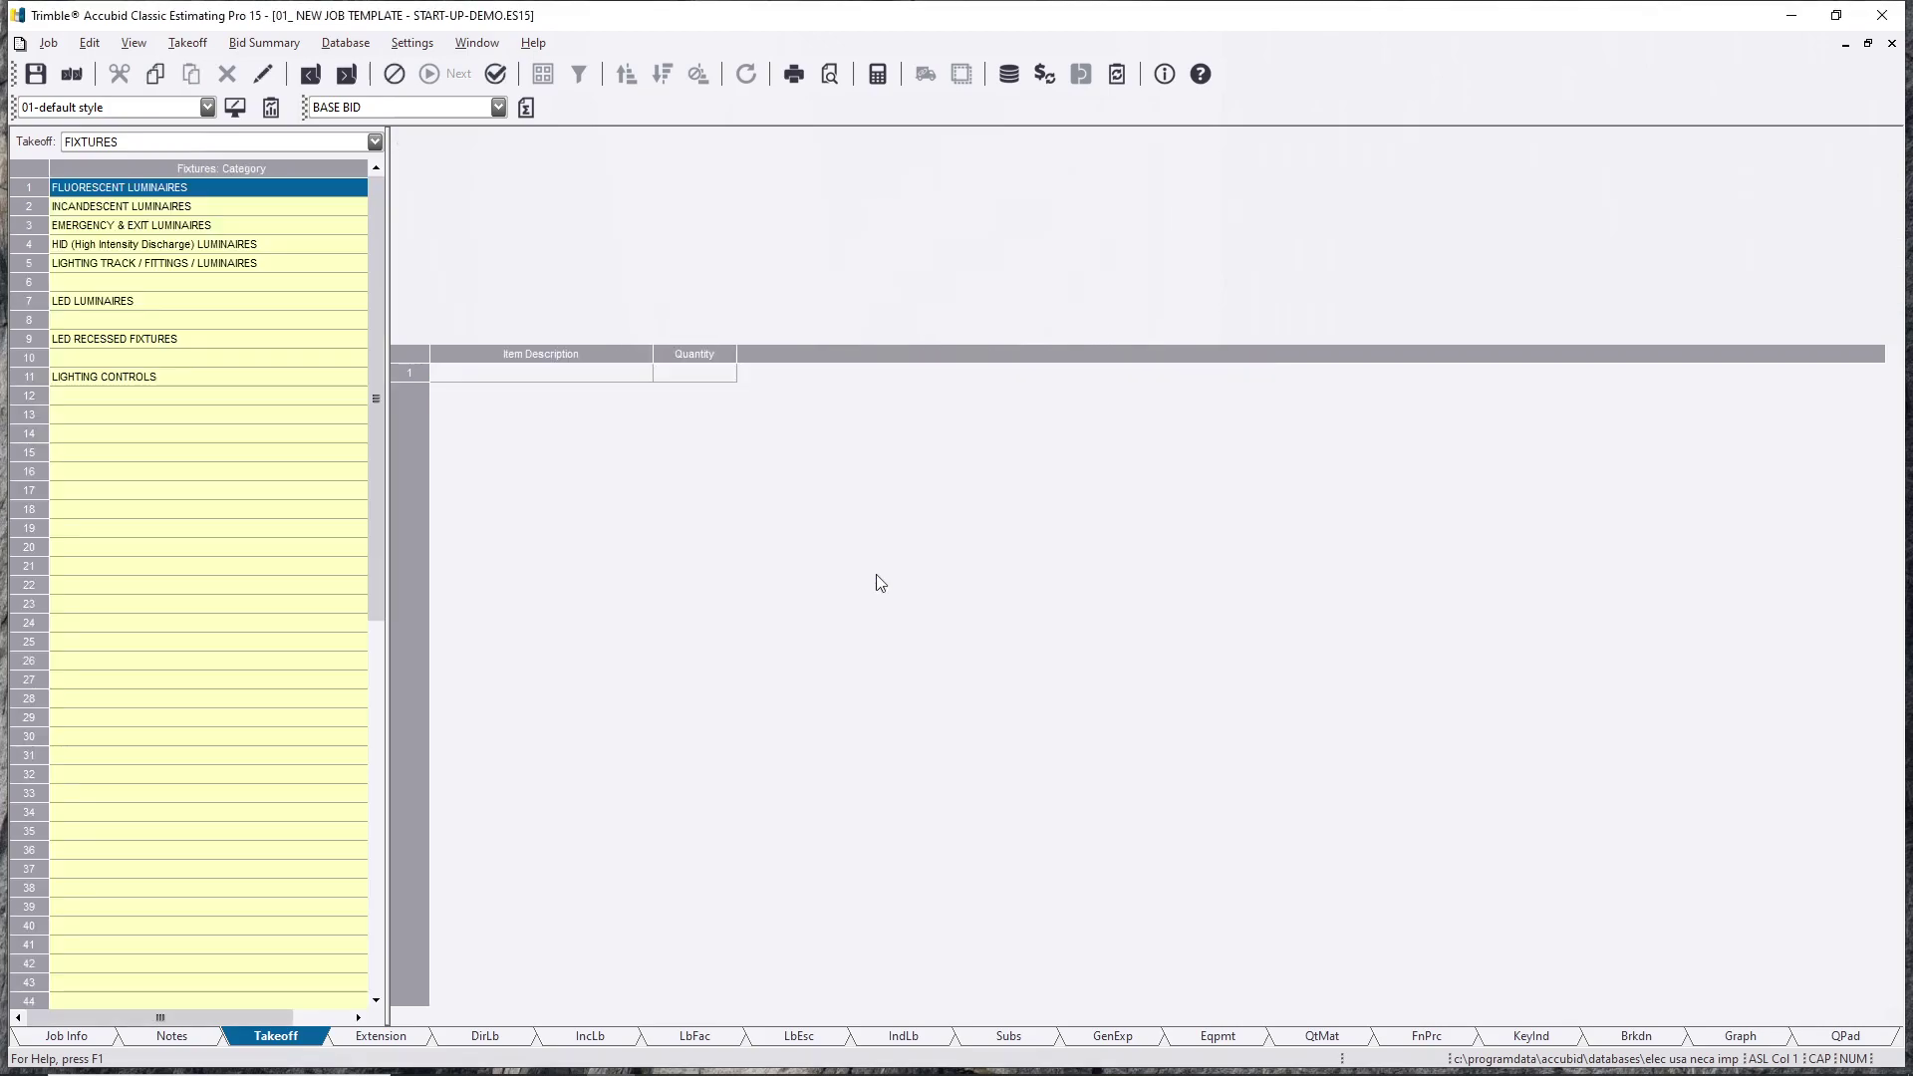
Step: Assign the nPODM SWITCH assembly from LIGHTING CONTROLS to LUTRON PICO SWITCH, deleting every item except nPODM, and finish the designation
{"action": "left_click_drag", "start_coordinate": [387, 665], "coordinate": [427, 674]}
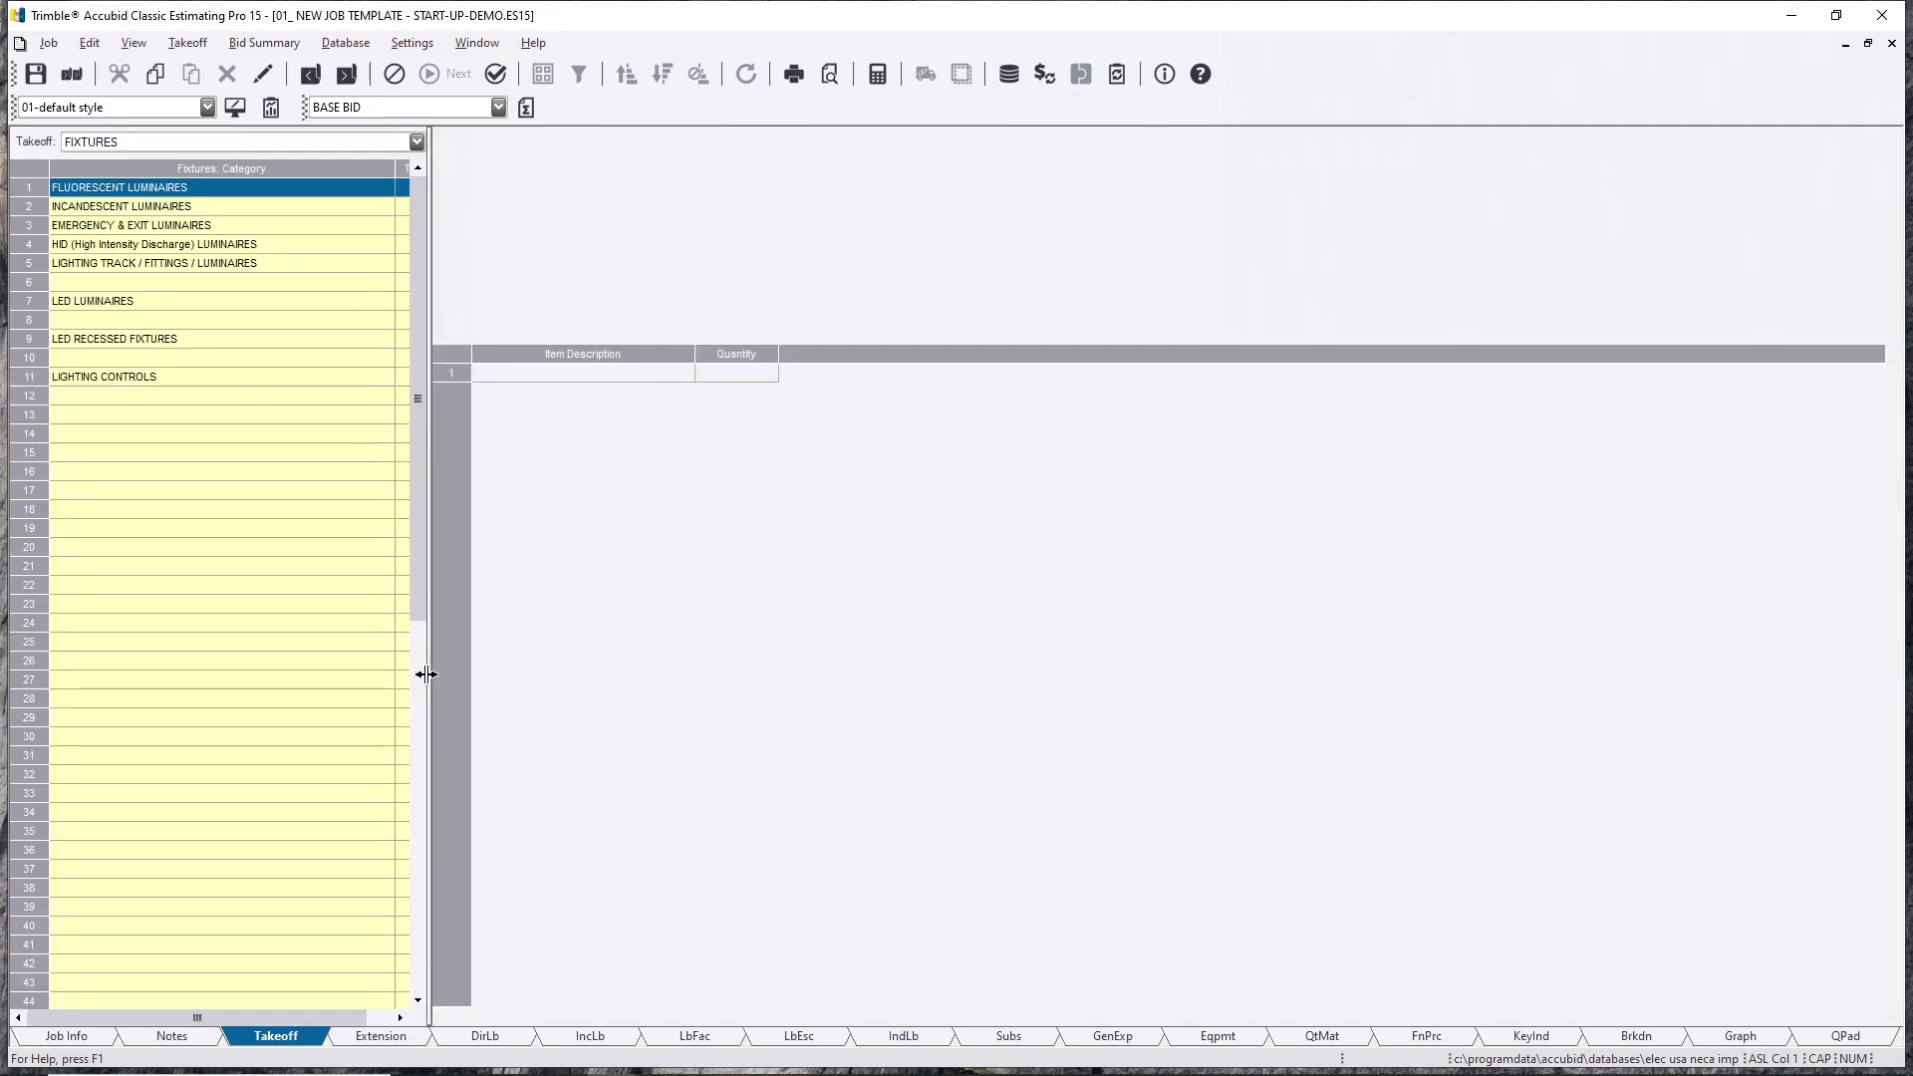
{"action": "double_click", "coordinate": [189, 379]}
{"action": "double_click", "coordinate": [189, 192]}
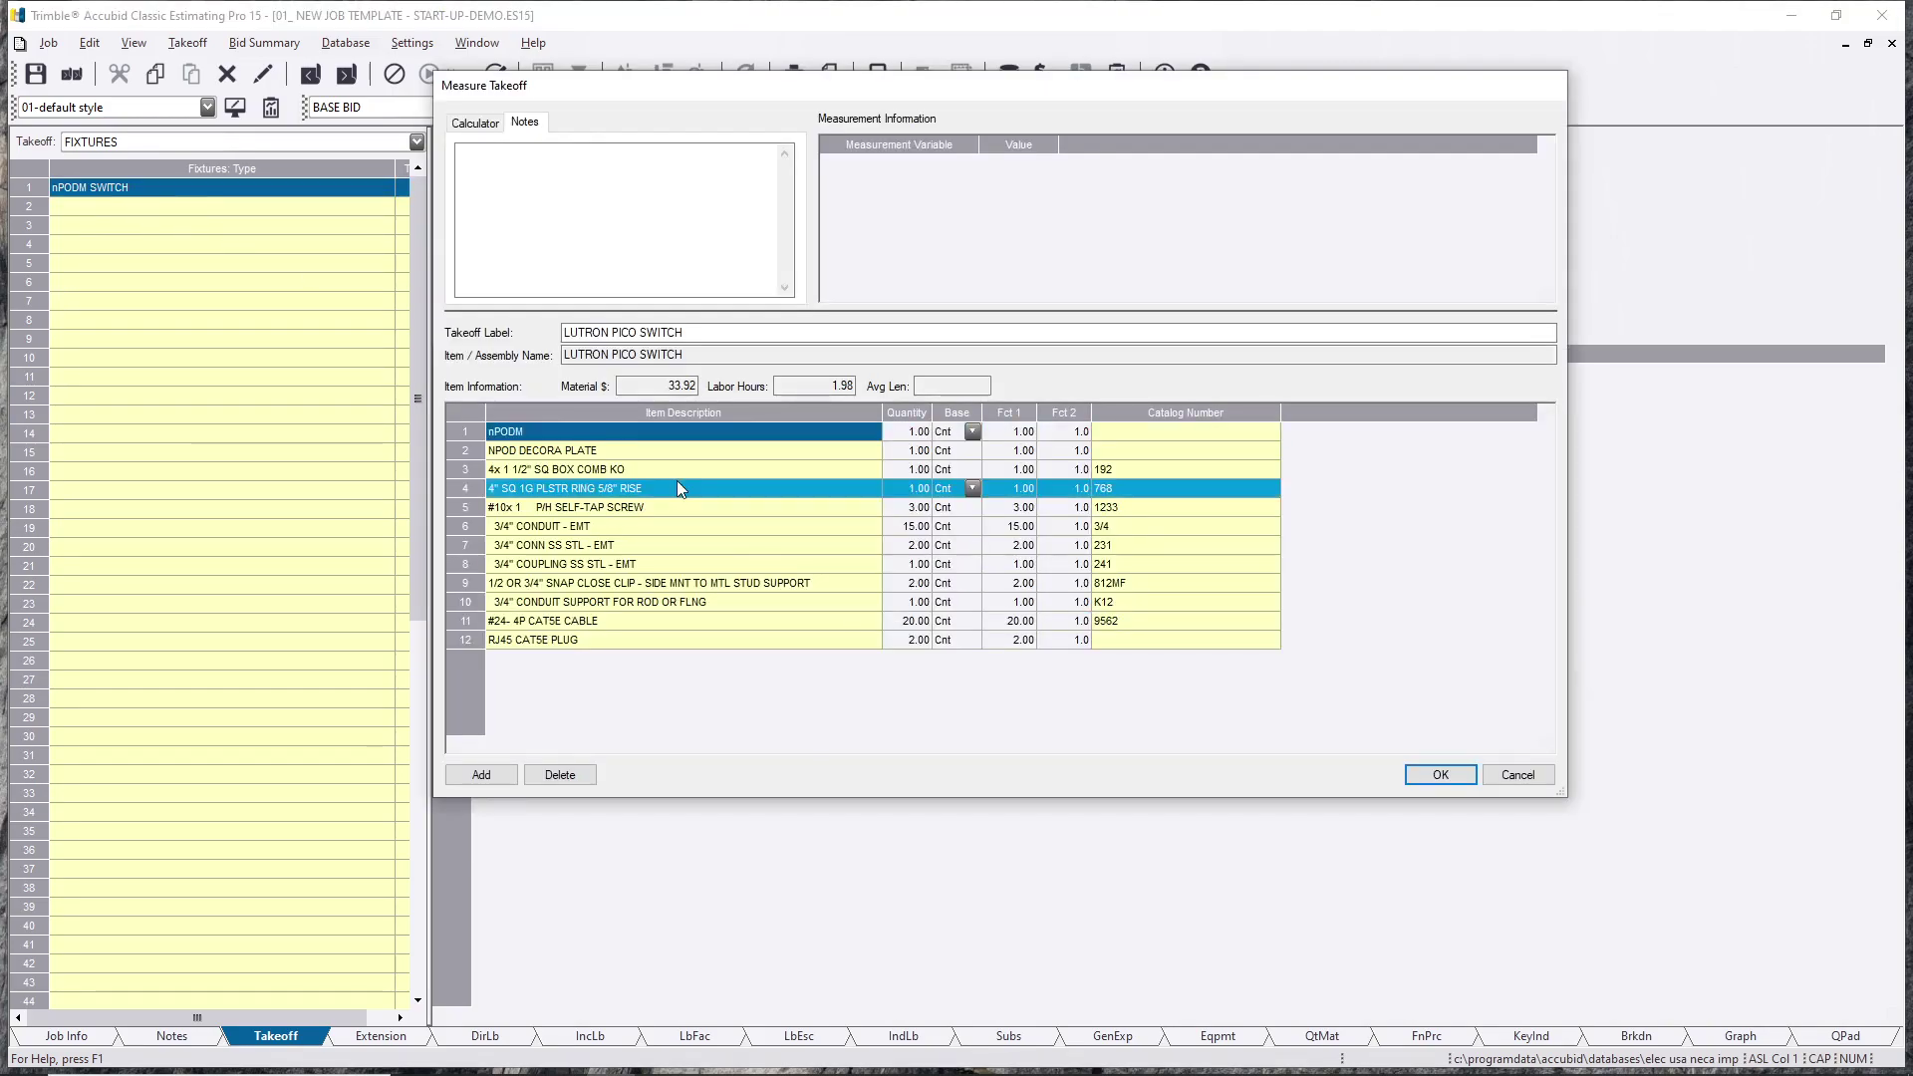
{"action": "left_click_drag", "start_coordinate": [498, 451], "coordinate": [501, 640]}
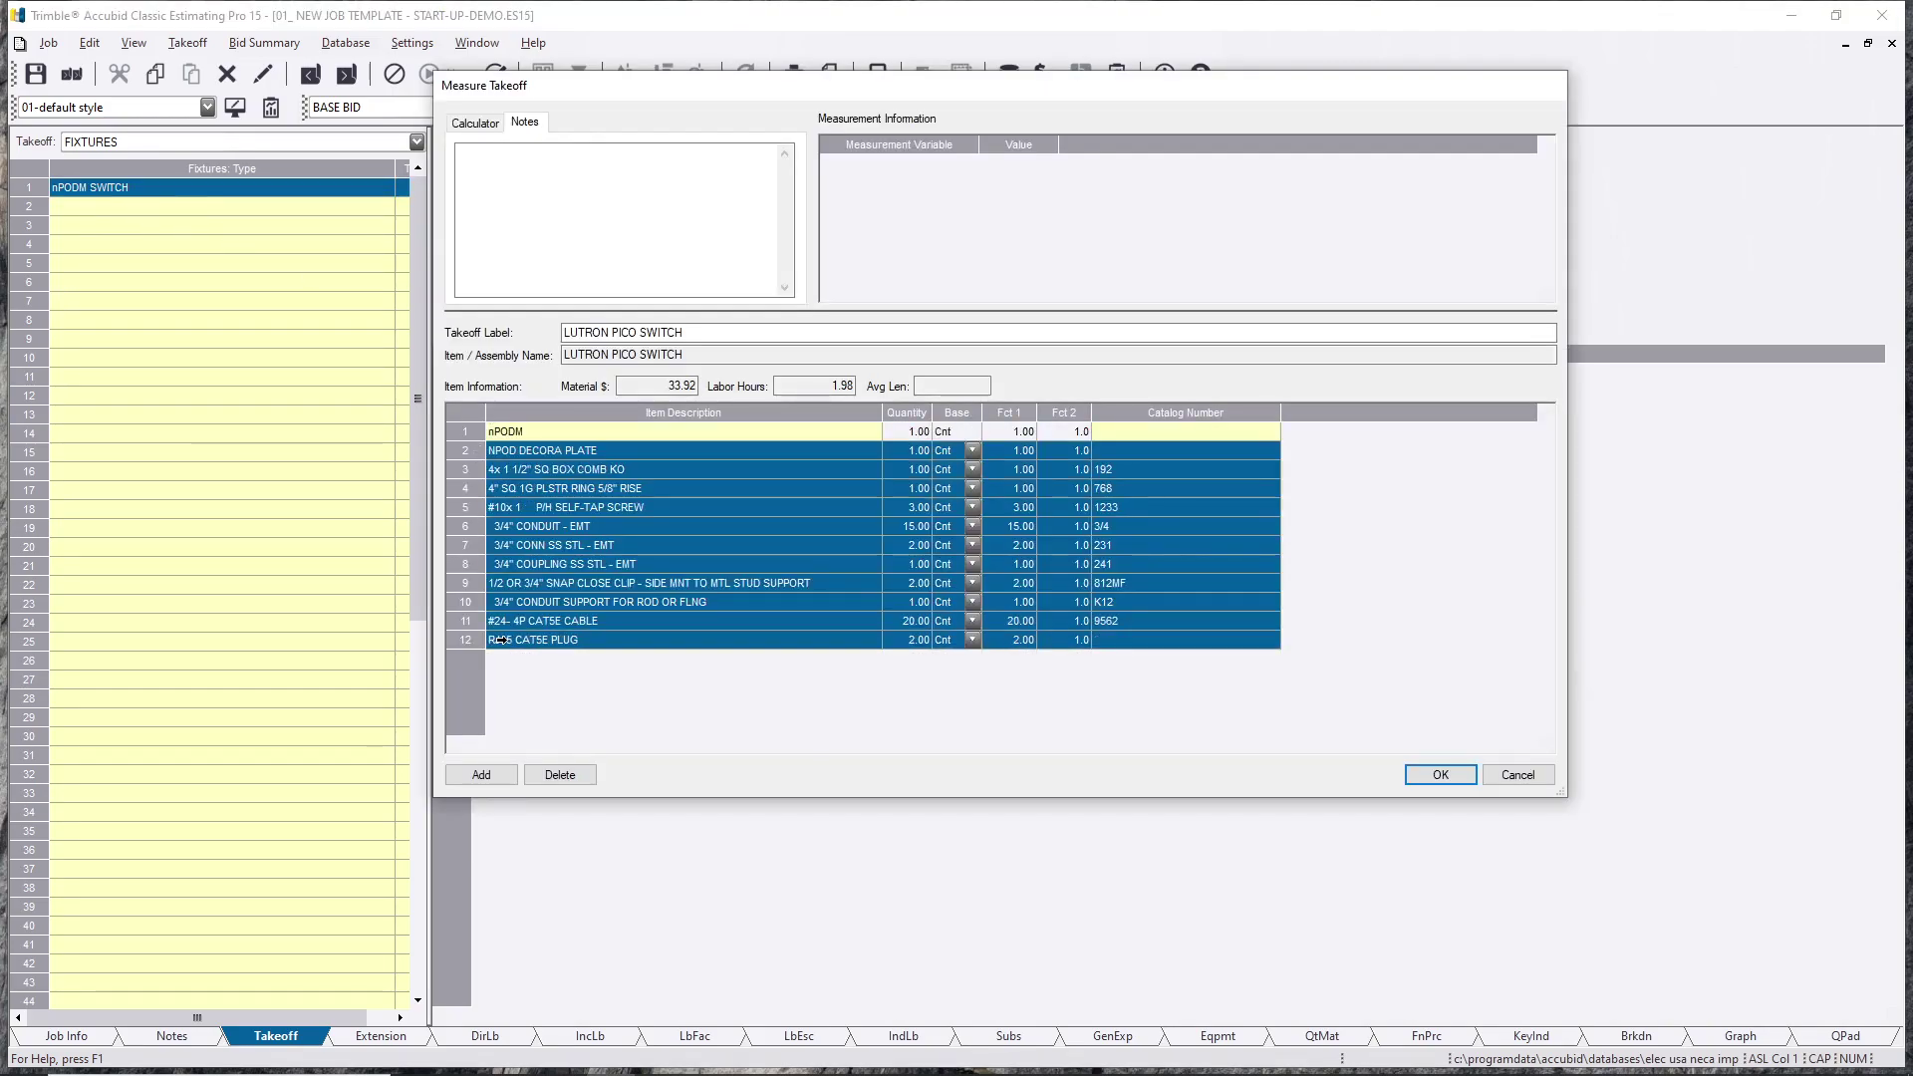
{"action": "left_click", "coordinate": [560, 776]}
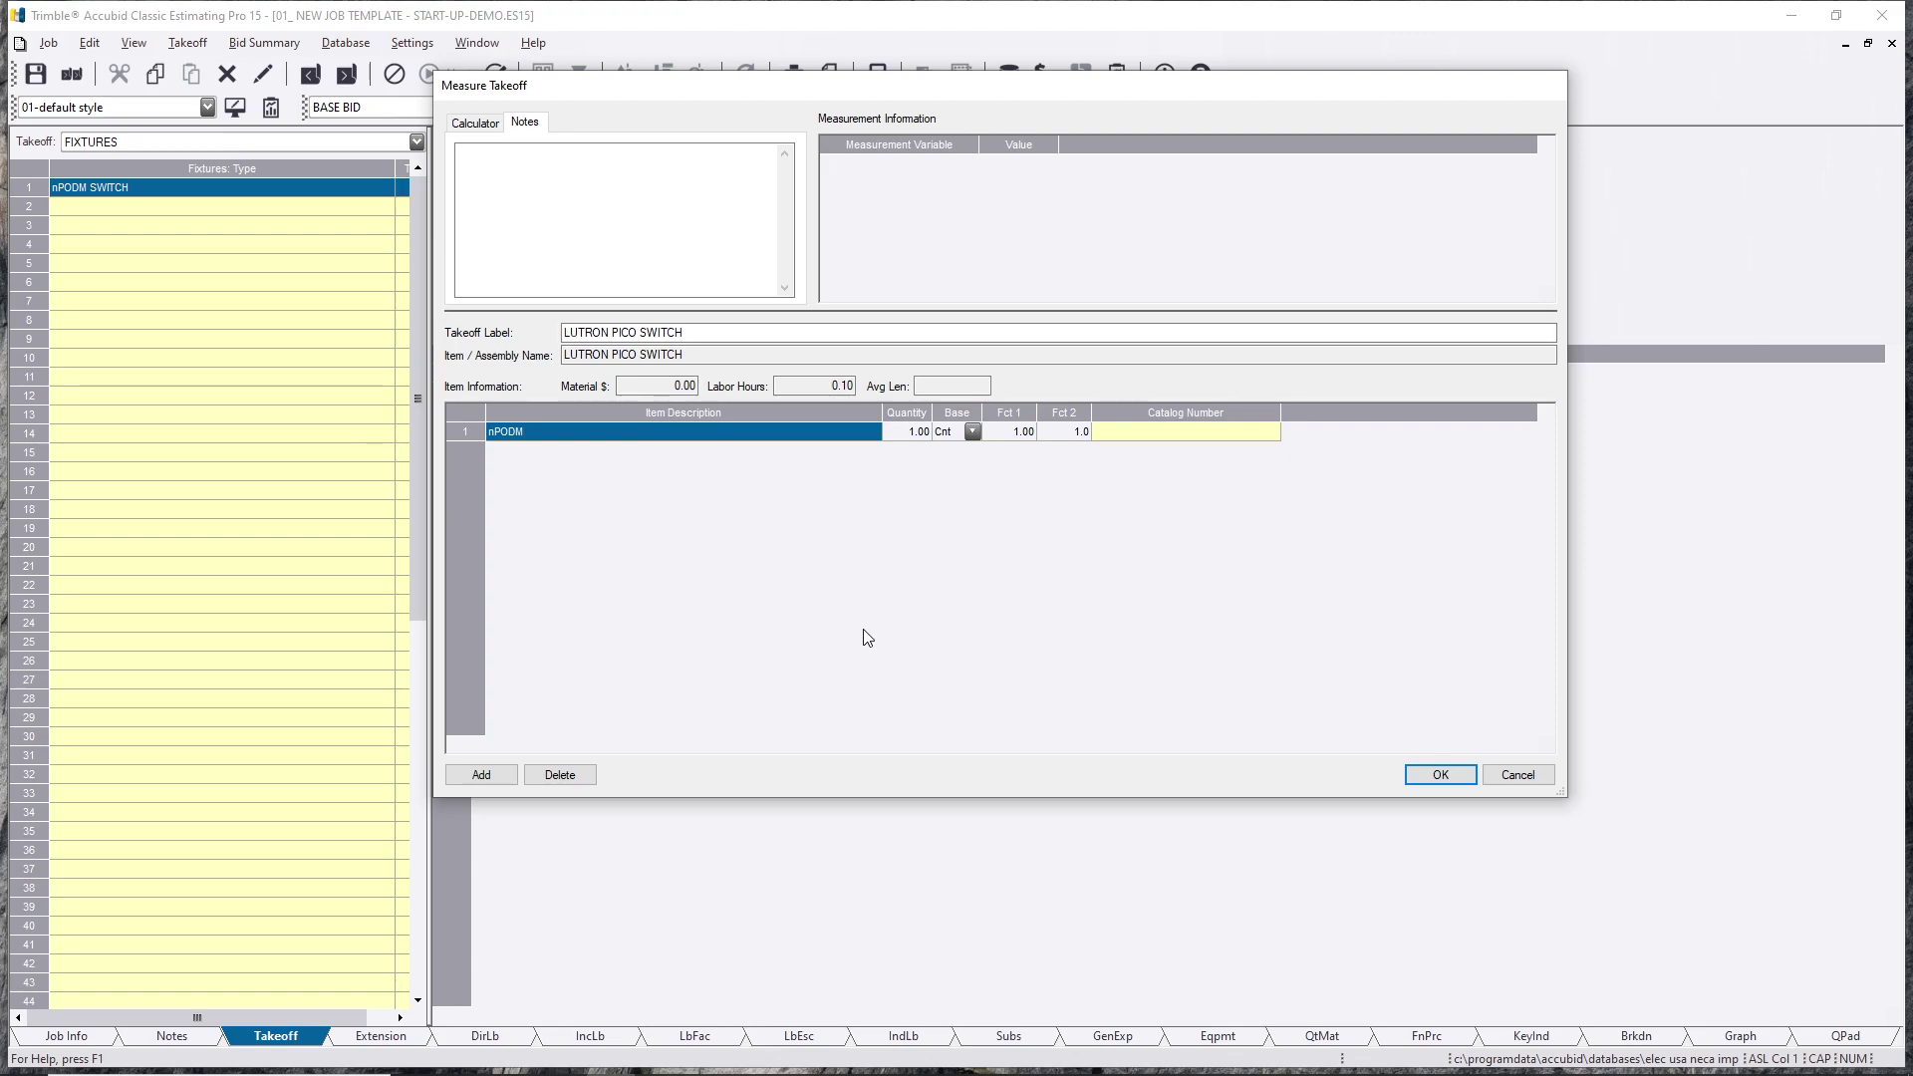
{"action": "left_click", "coordinate": [1452, 776]}
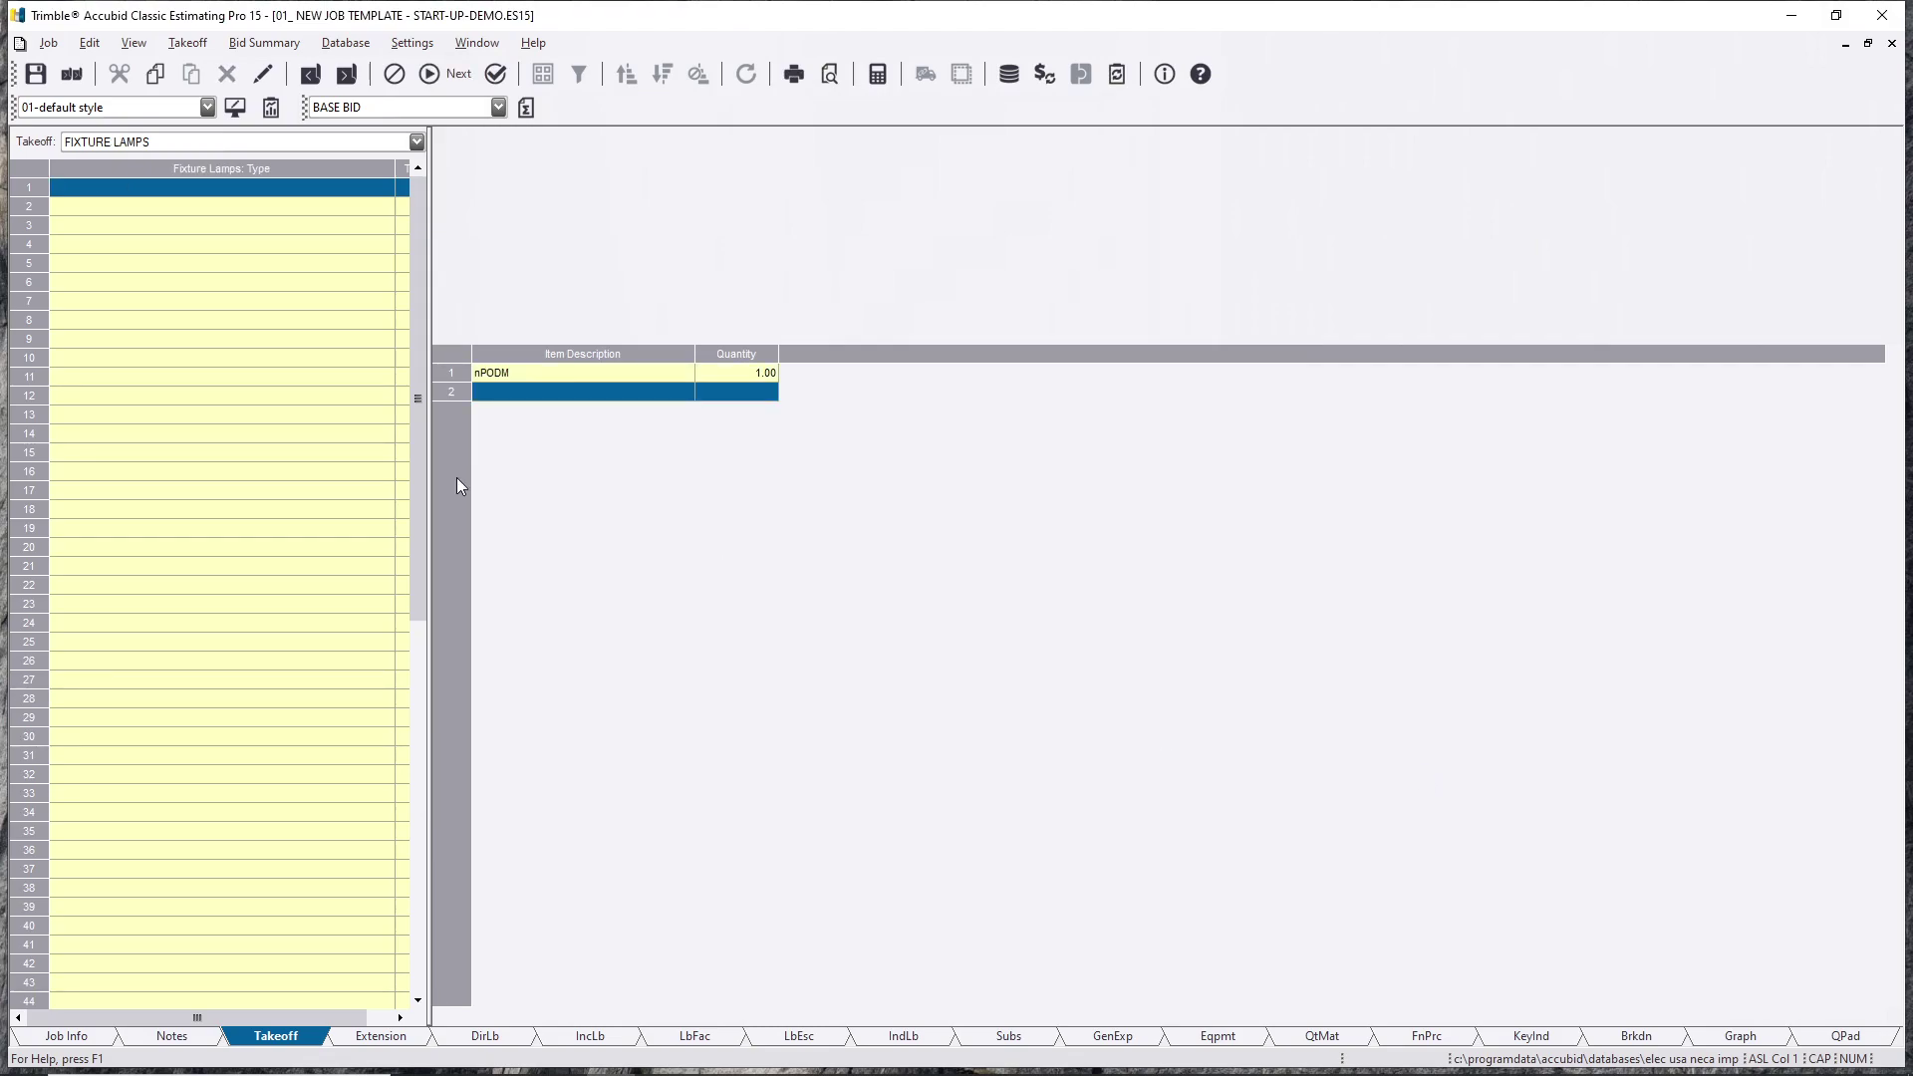
{"action": "right_click", "coordinate": [551, 478]}
{"action": "left_click", "coordinate": [610, 553]}
Step: Take off LUTRON PICO SWITCH with a count of 50
{"action": "double_click", "coordinate": [195, 210]}
{"action": "type", "text": "50"}
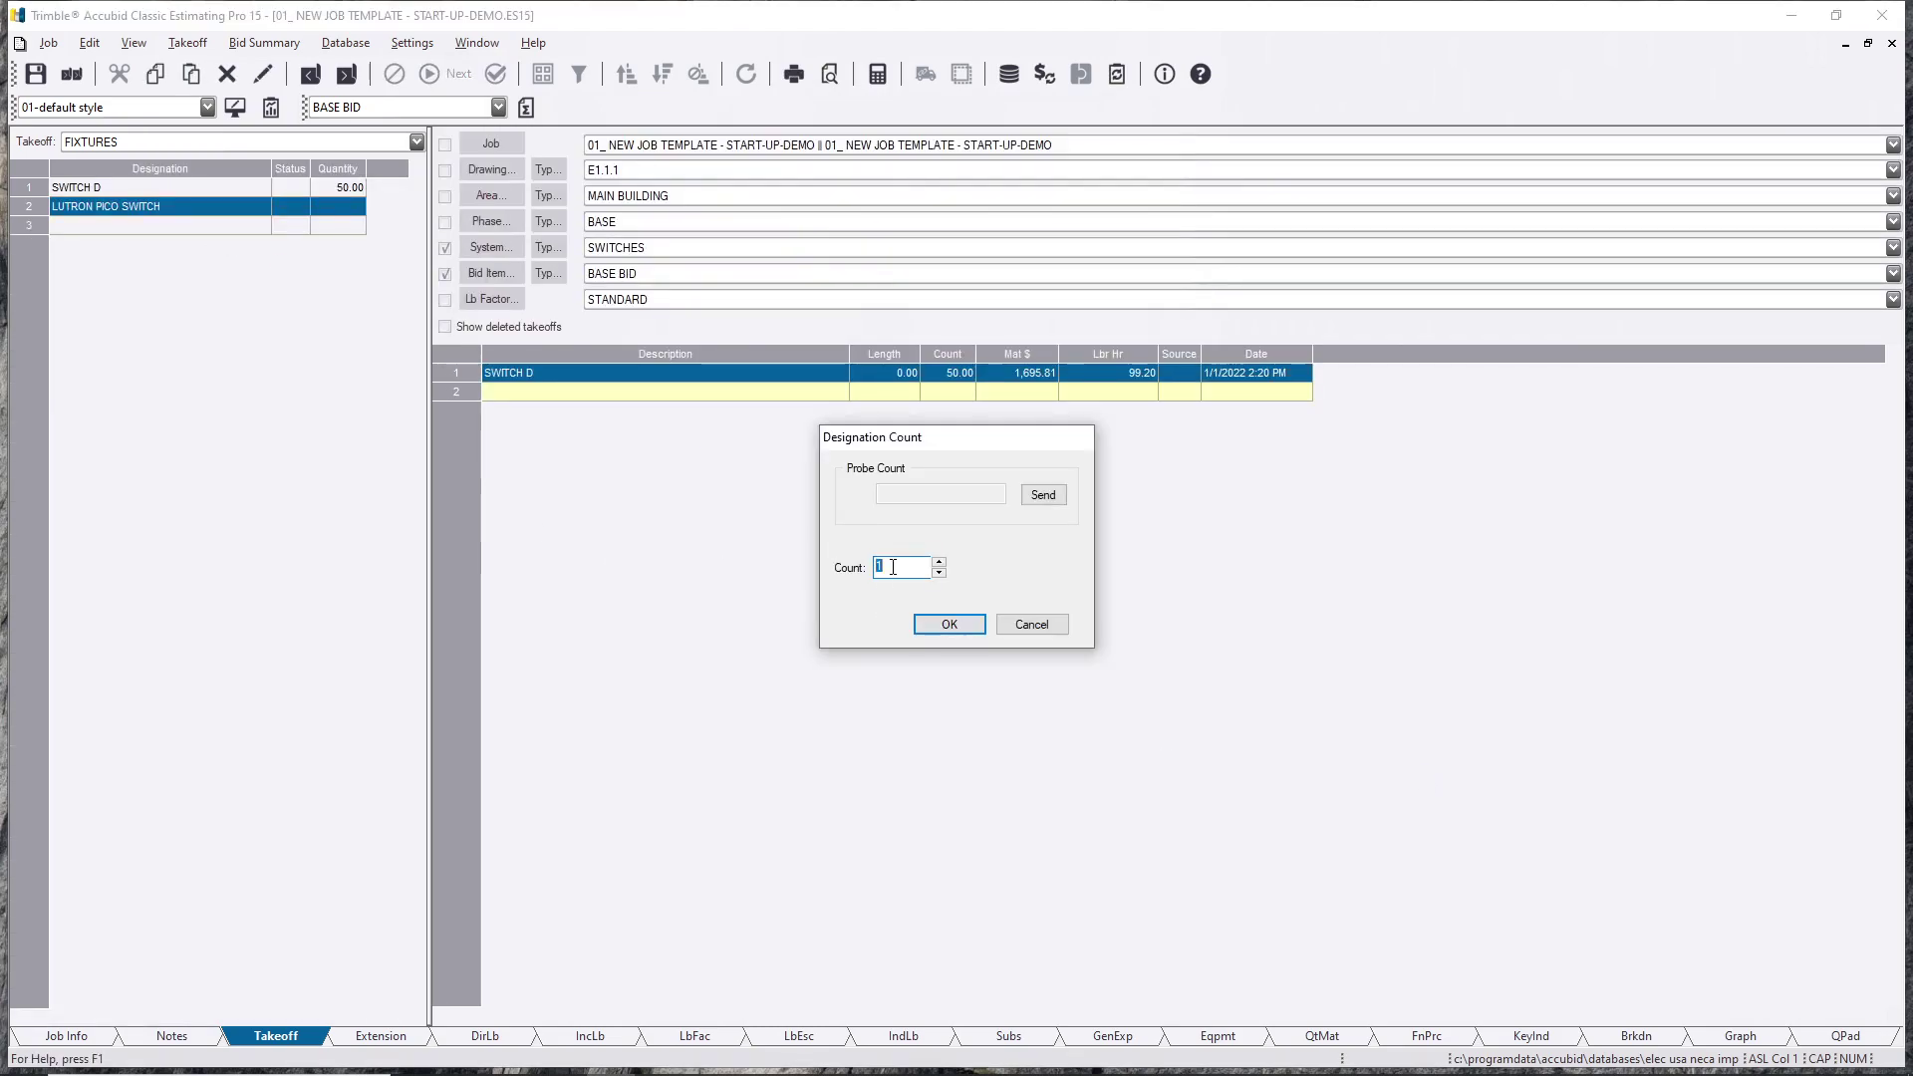
{"action": "left_click", "coordinate": [942, 628]}
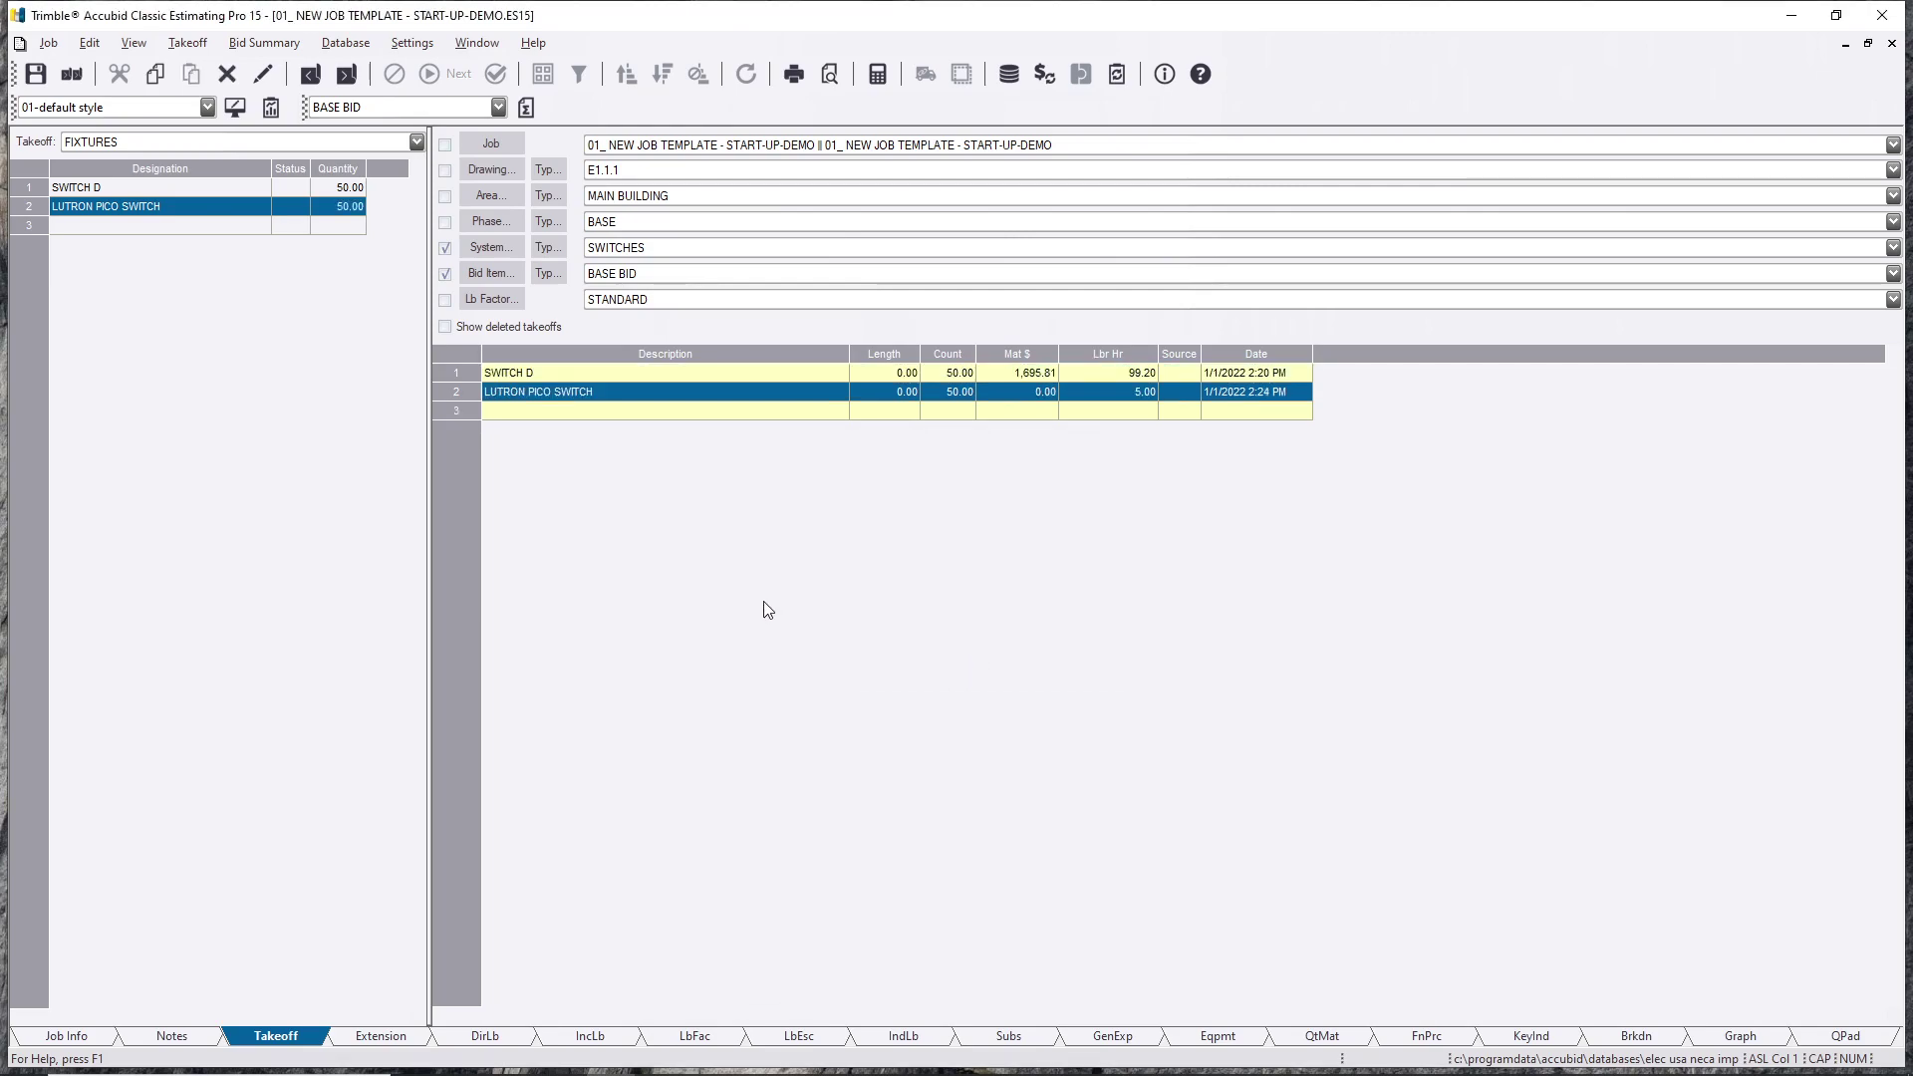
Step: Apply Reverse Takeoff to the SWITCH D takeoff entry
{"action": "left_click", "coordinate": [1134, 374]}
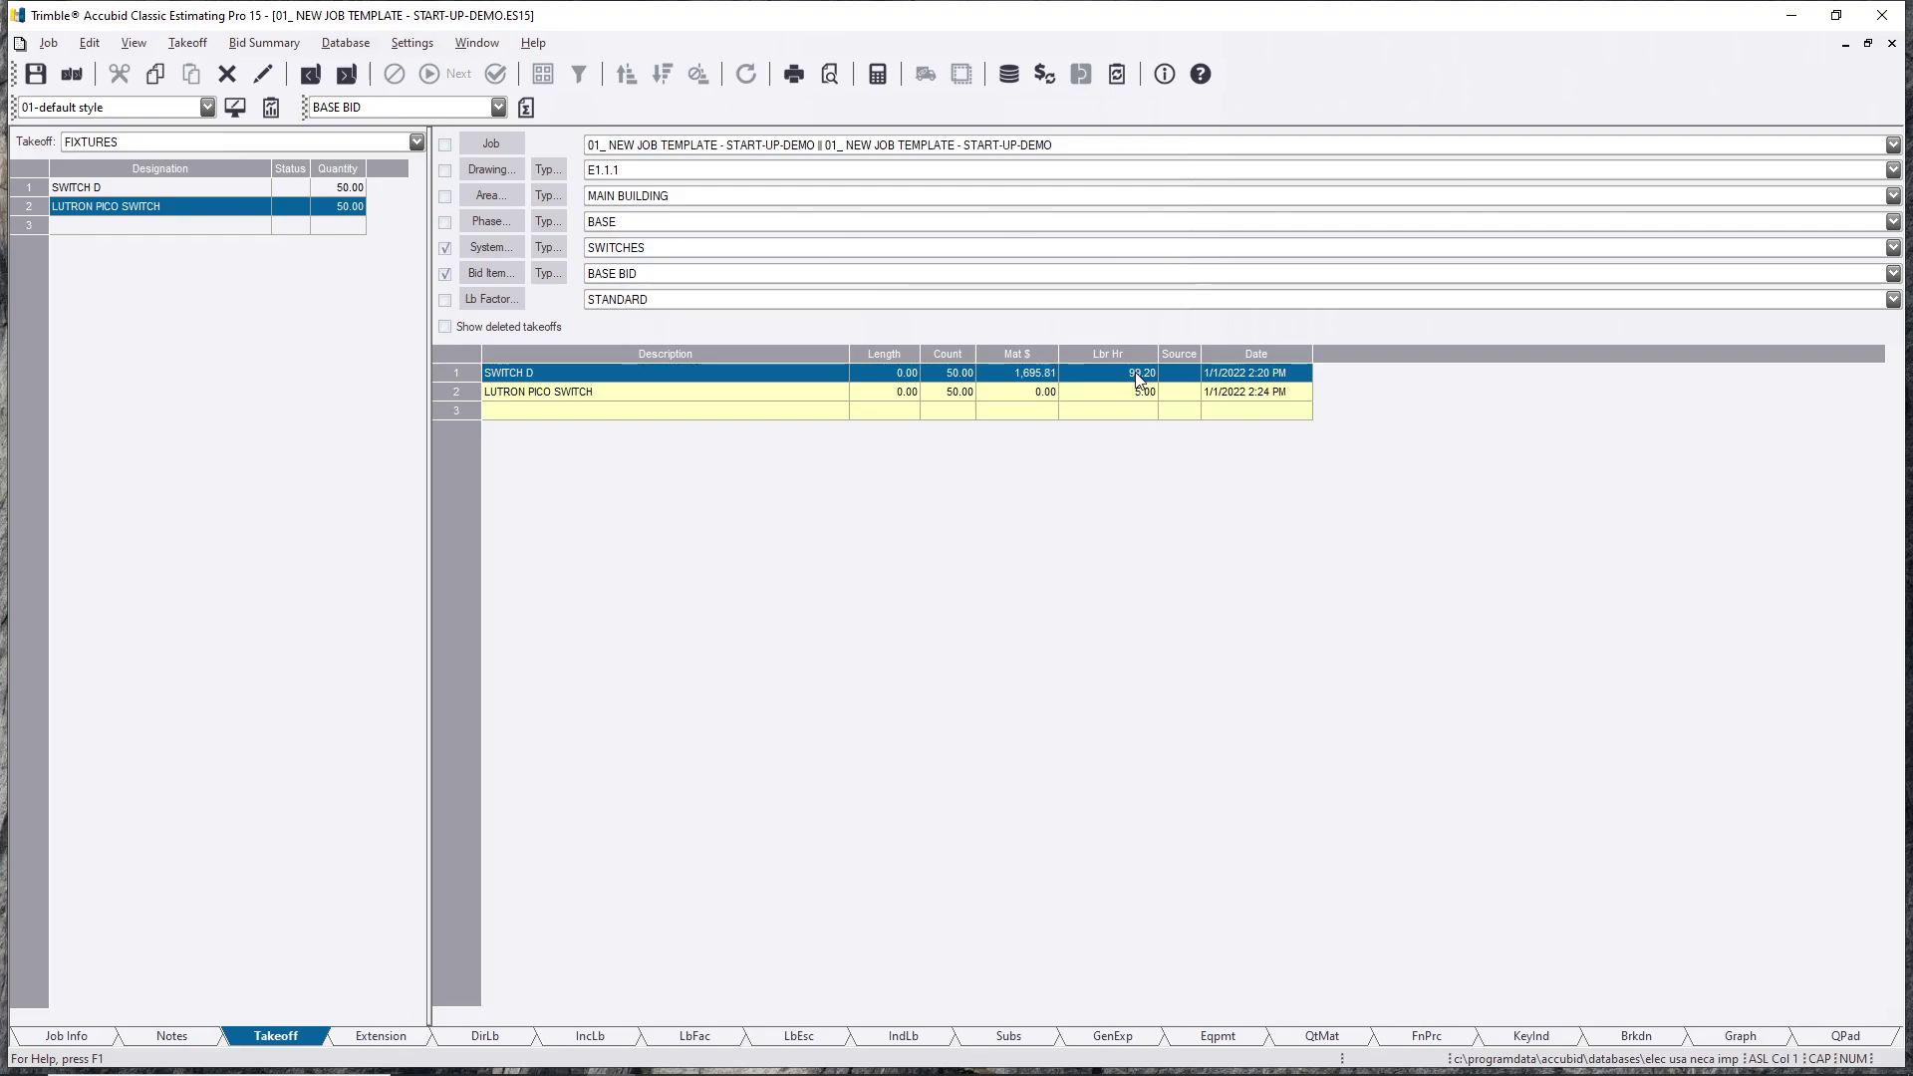
{"action": "left_click_drag", "start_coordinate": [1138, 379], "coordinate": [581, 381]}
{"action": "right_click", "coordinate": [579, 379]}
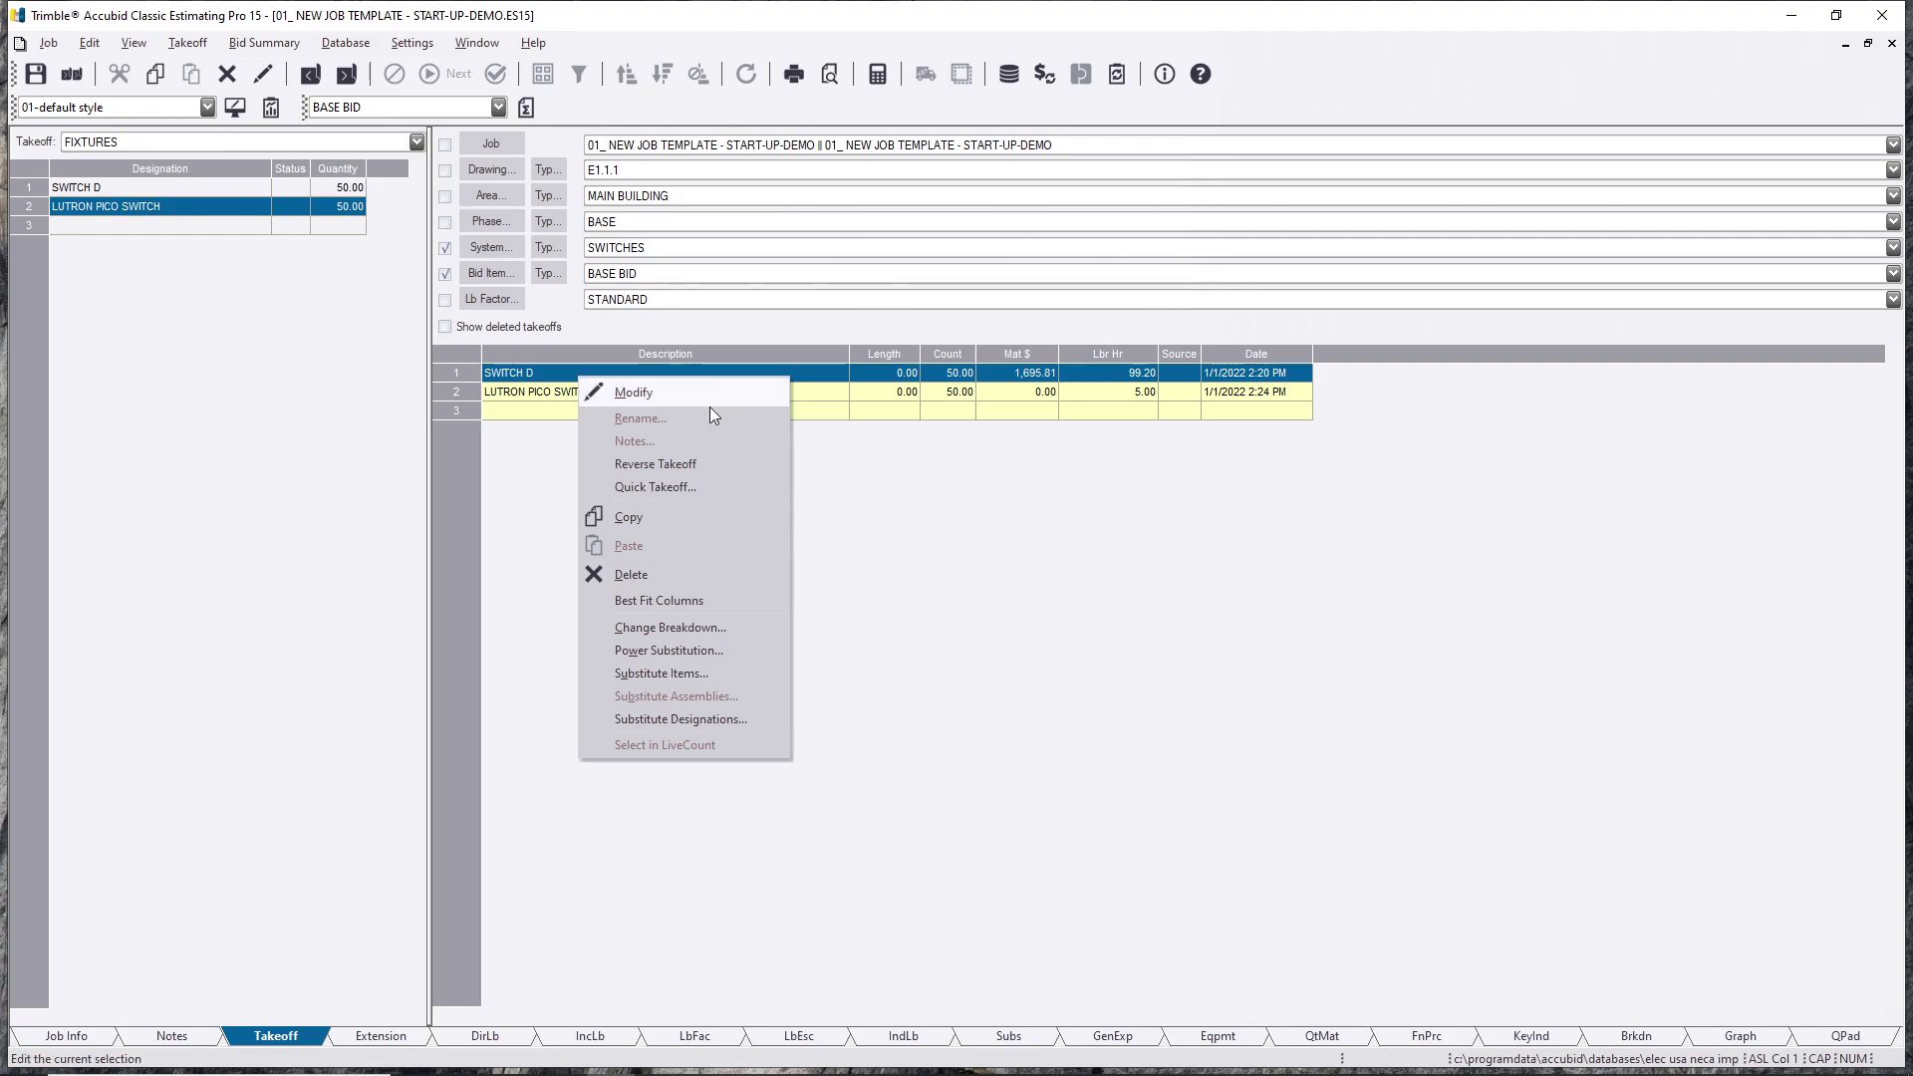
{"action": "left_click", "coordinate": [696, 464]}
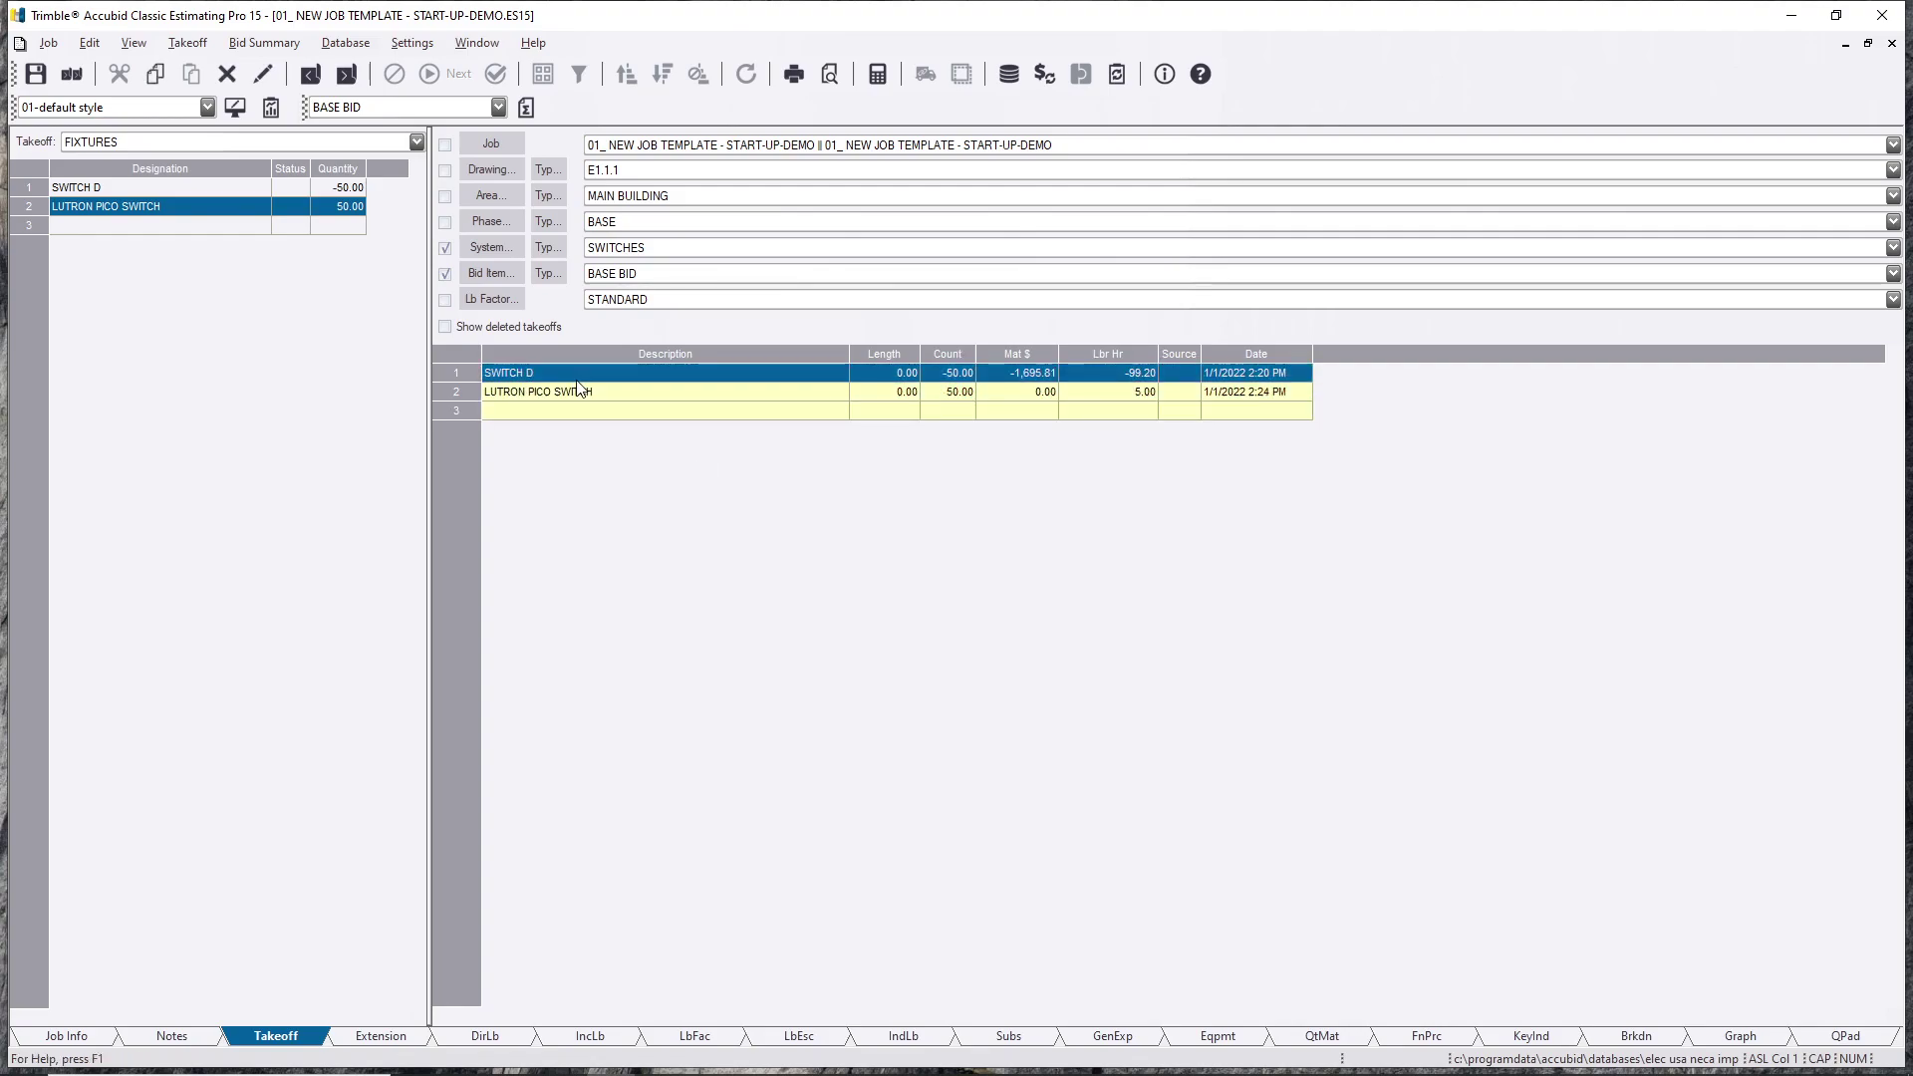
Step: Examine the extension after the reversal, including the LUTRON PICO SWITCH row, the material total, and both switches' trade price cells
{"action": "left_click", "coordinate": [398, 1038]}
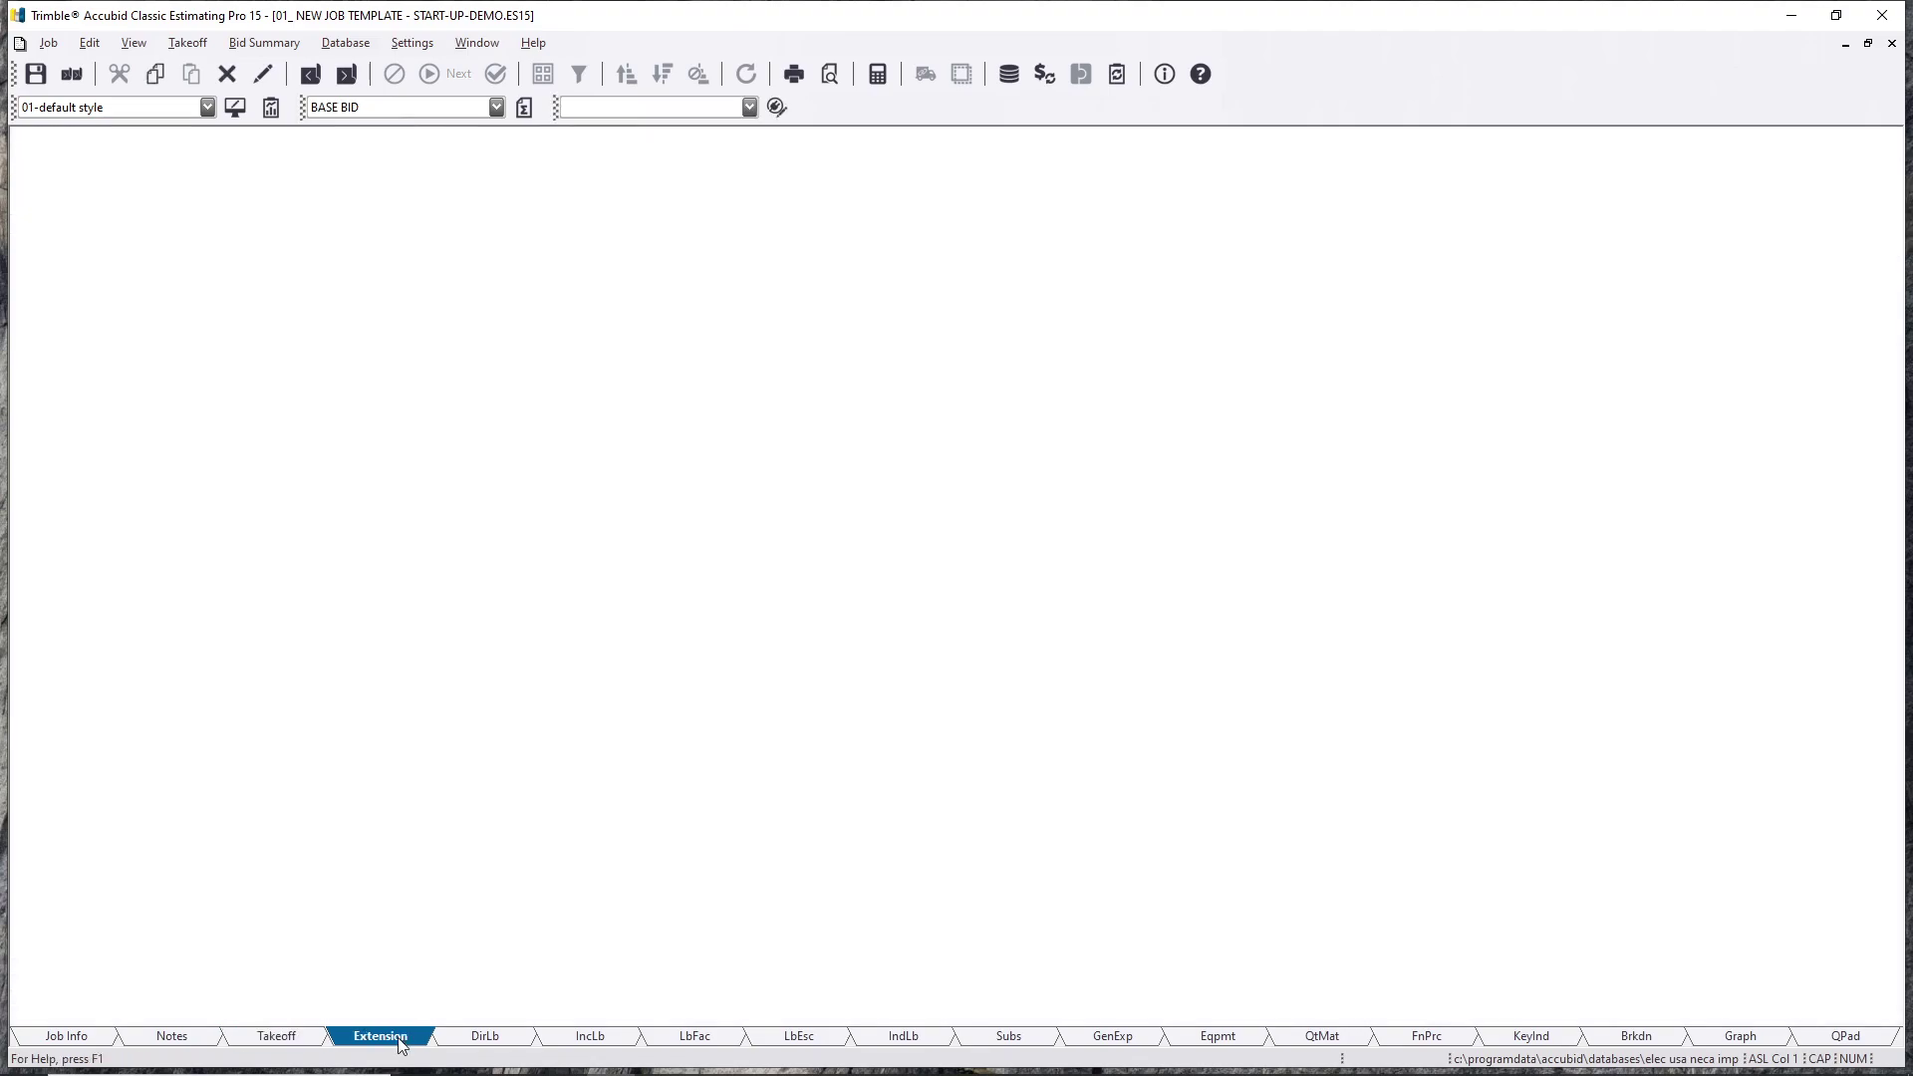
{"action": "left_click", "coordinate": [378, 305]}
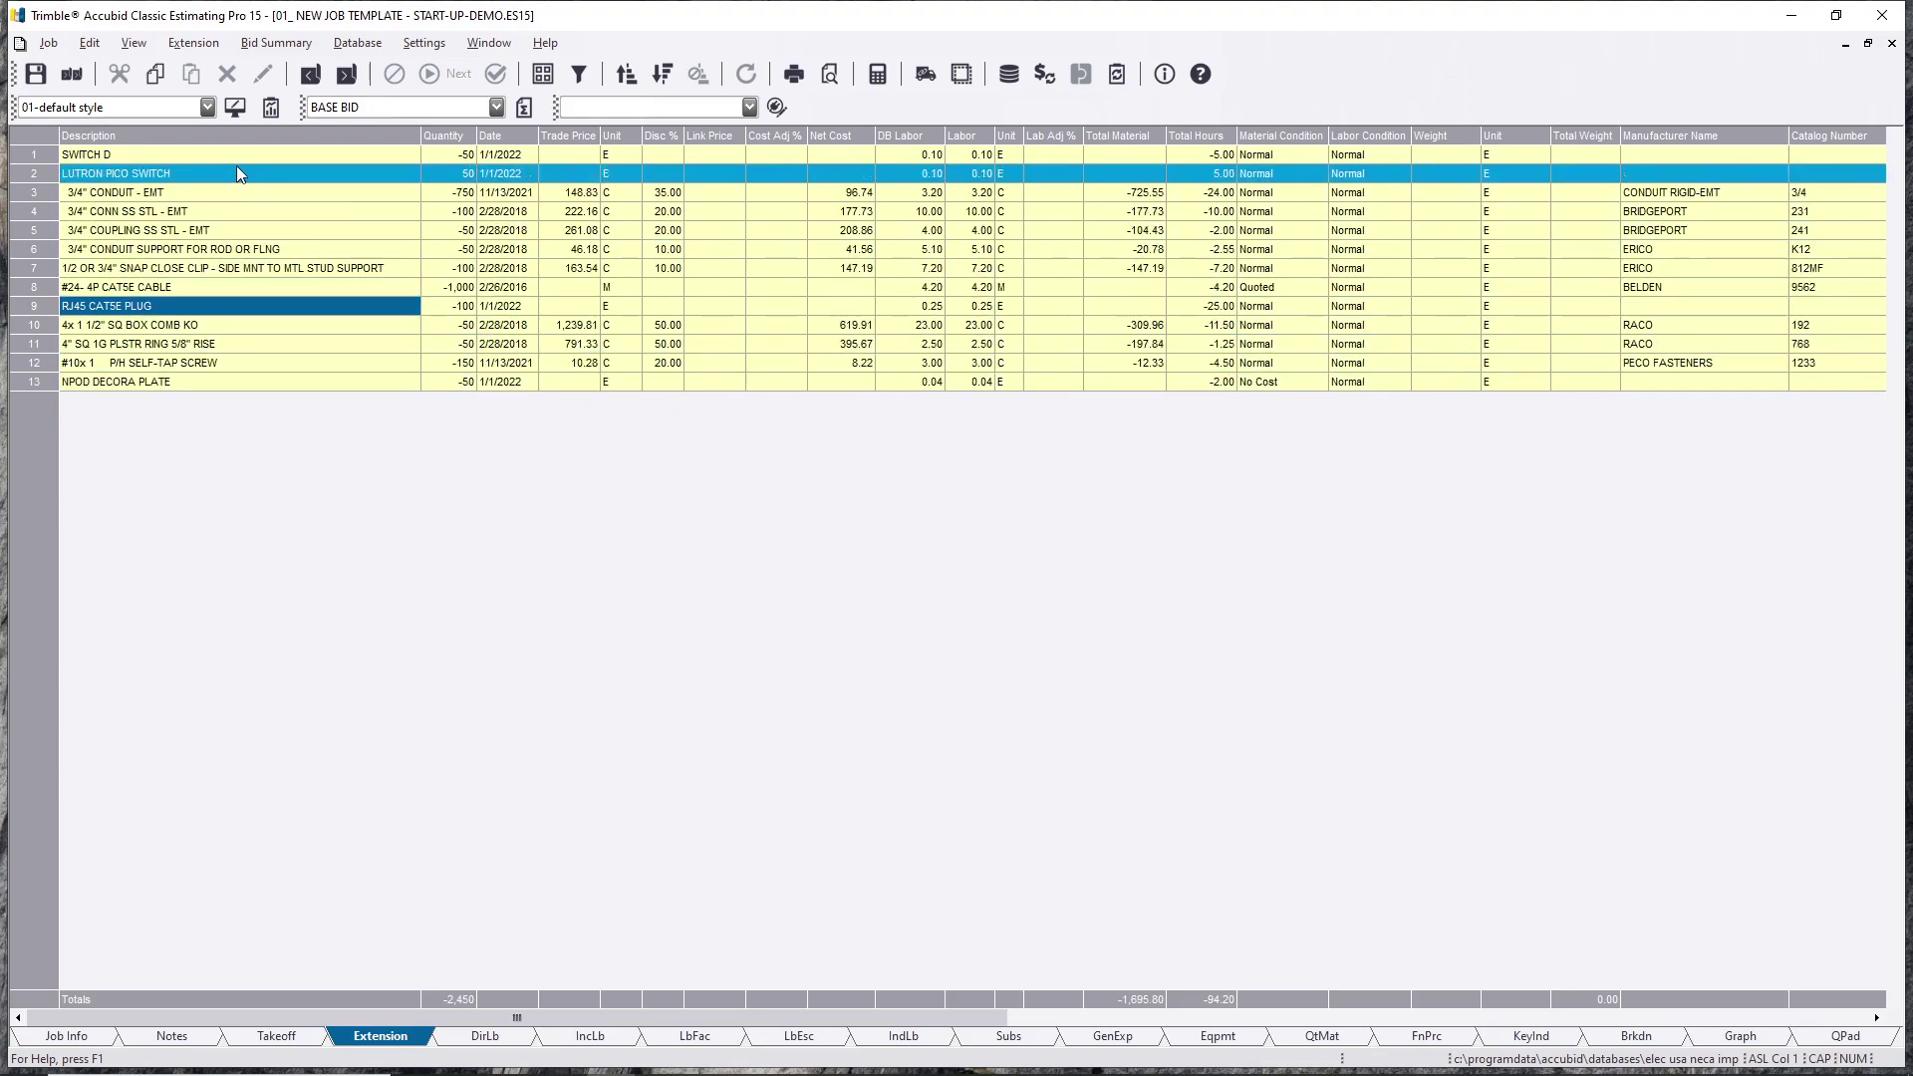
{"action": "left_click", "coordinate": [50, 179]}
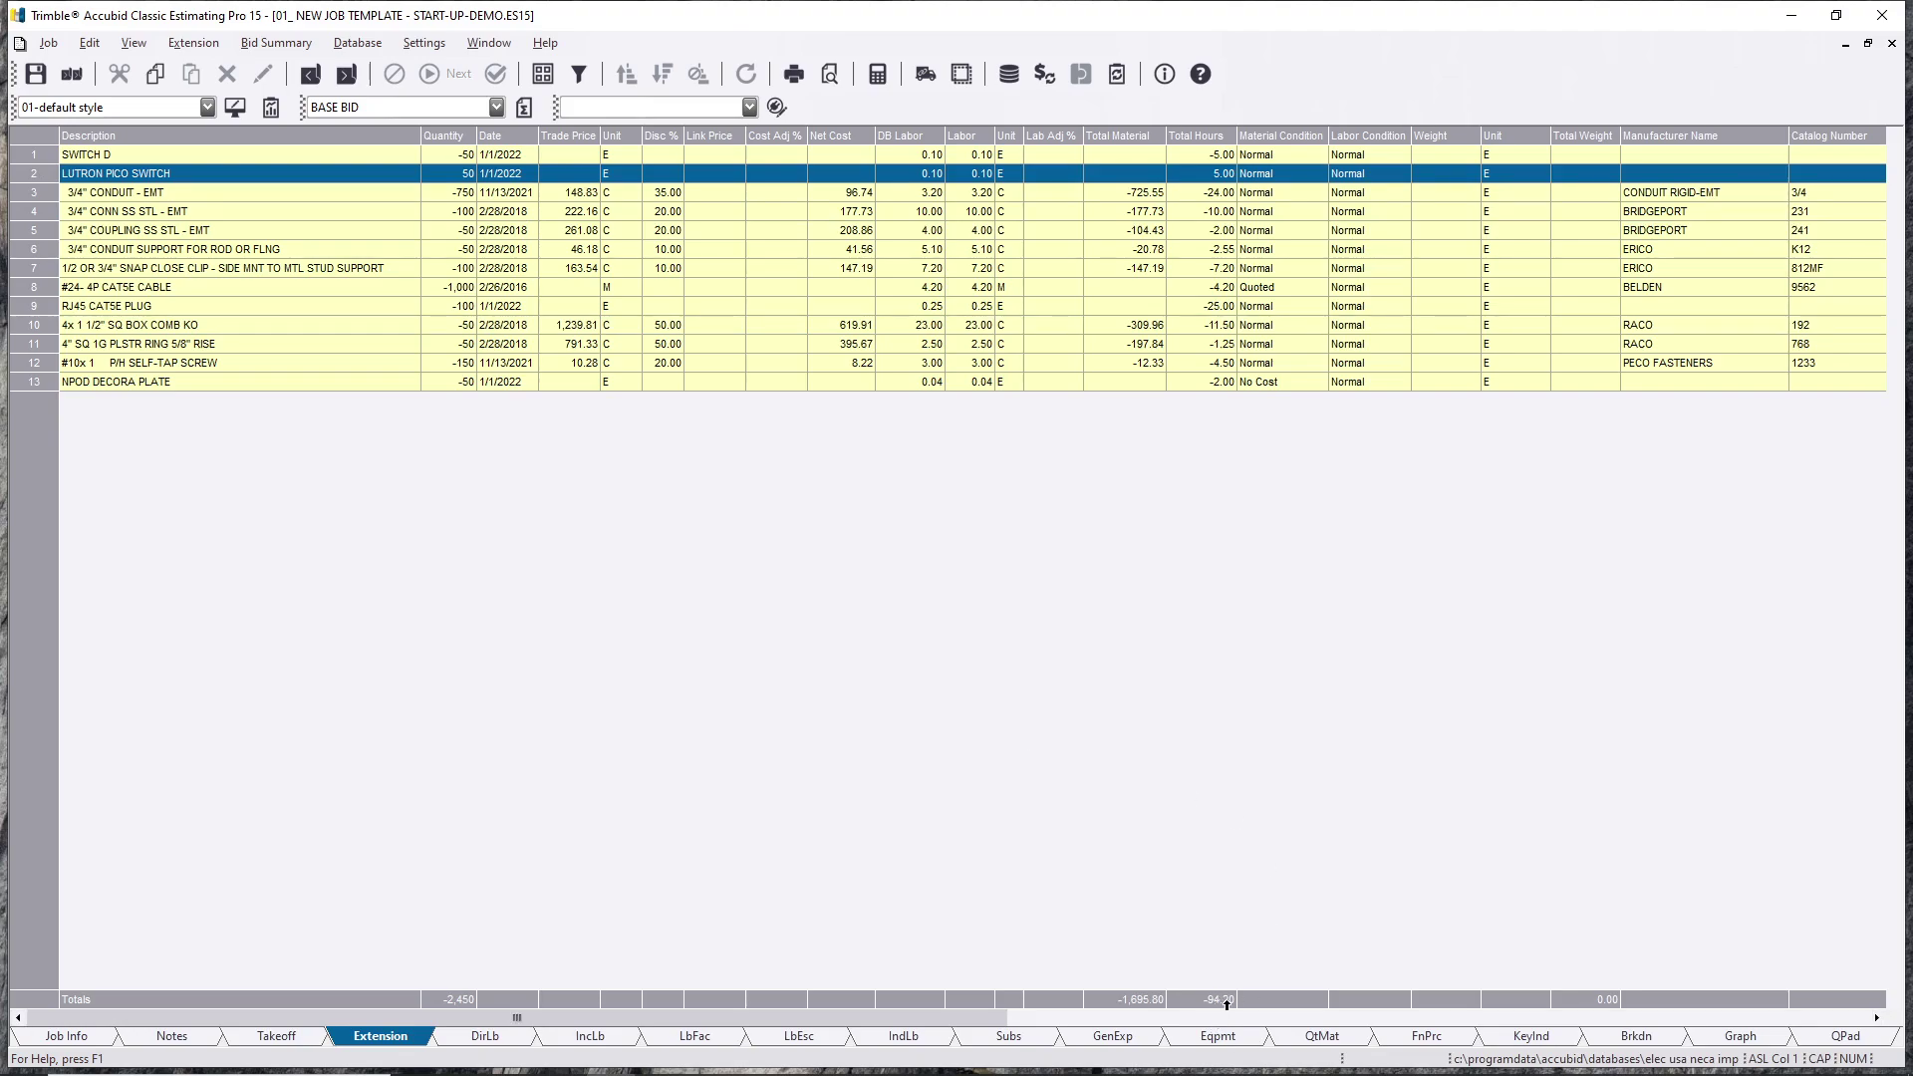
{"action": "left_click", "coordinate": [1146, 1000]}
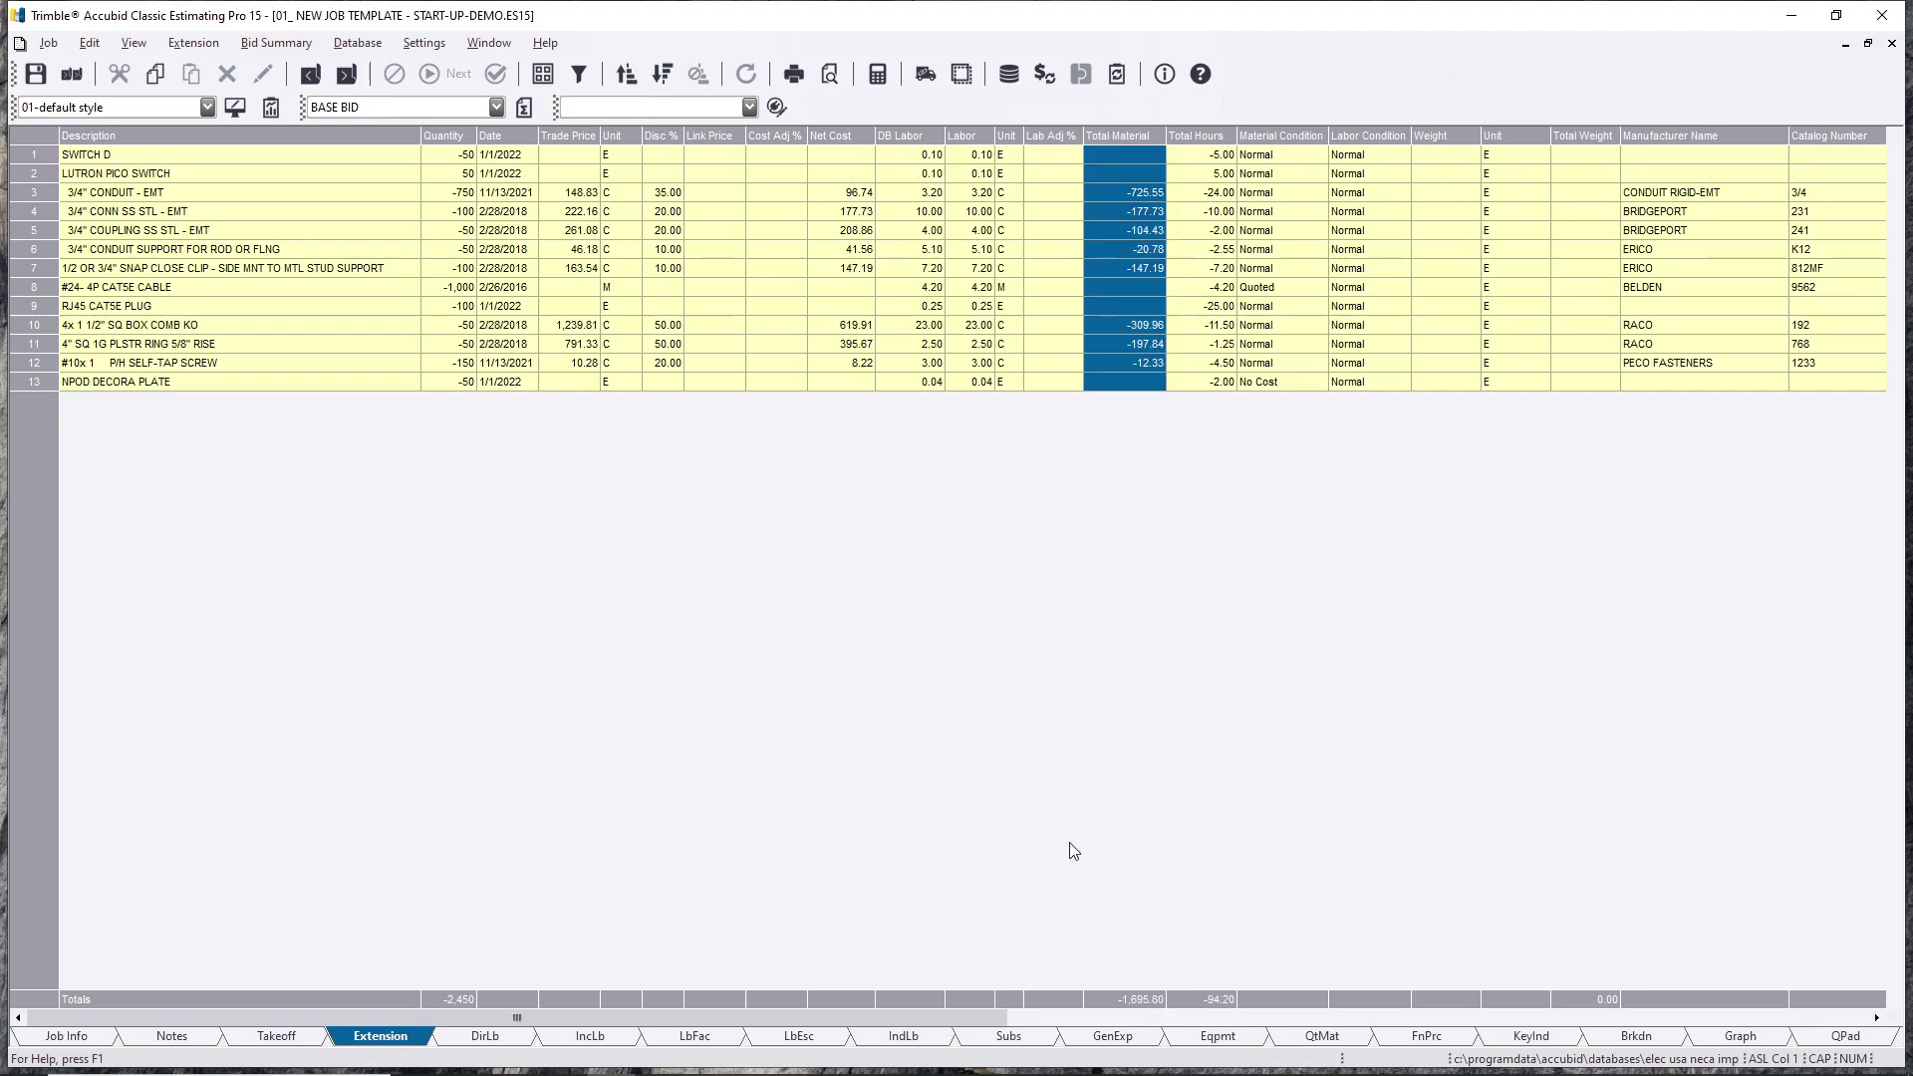
{"action": "left_click", "coordinate": [576, 172]}
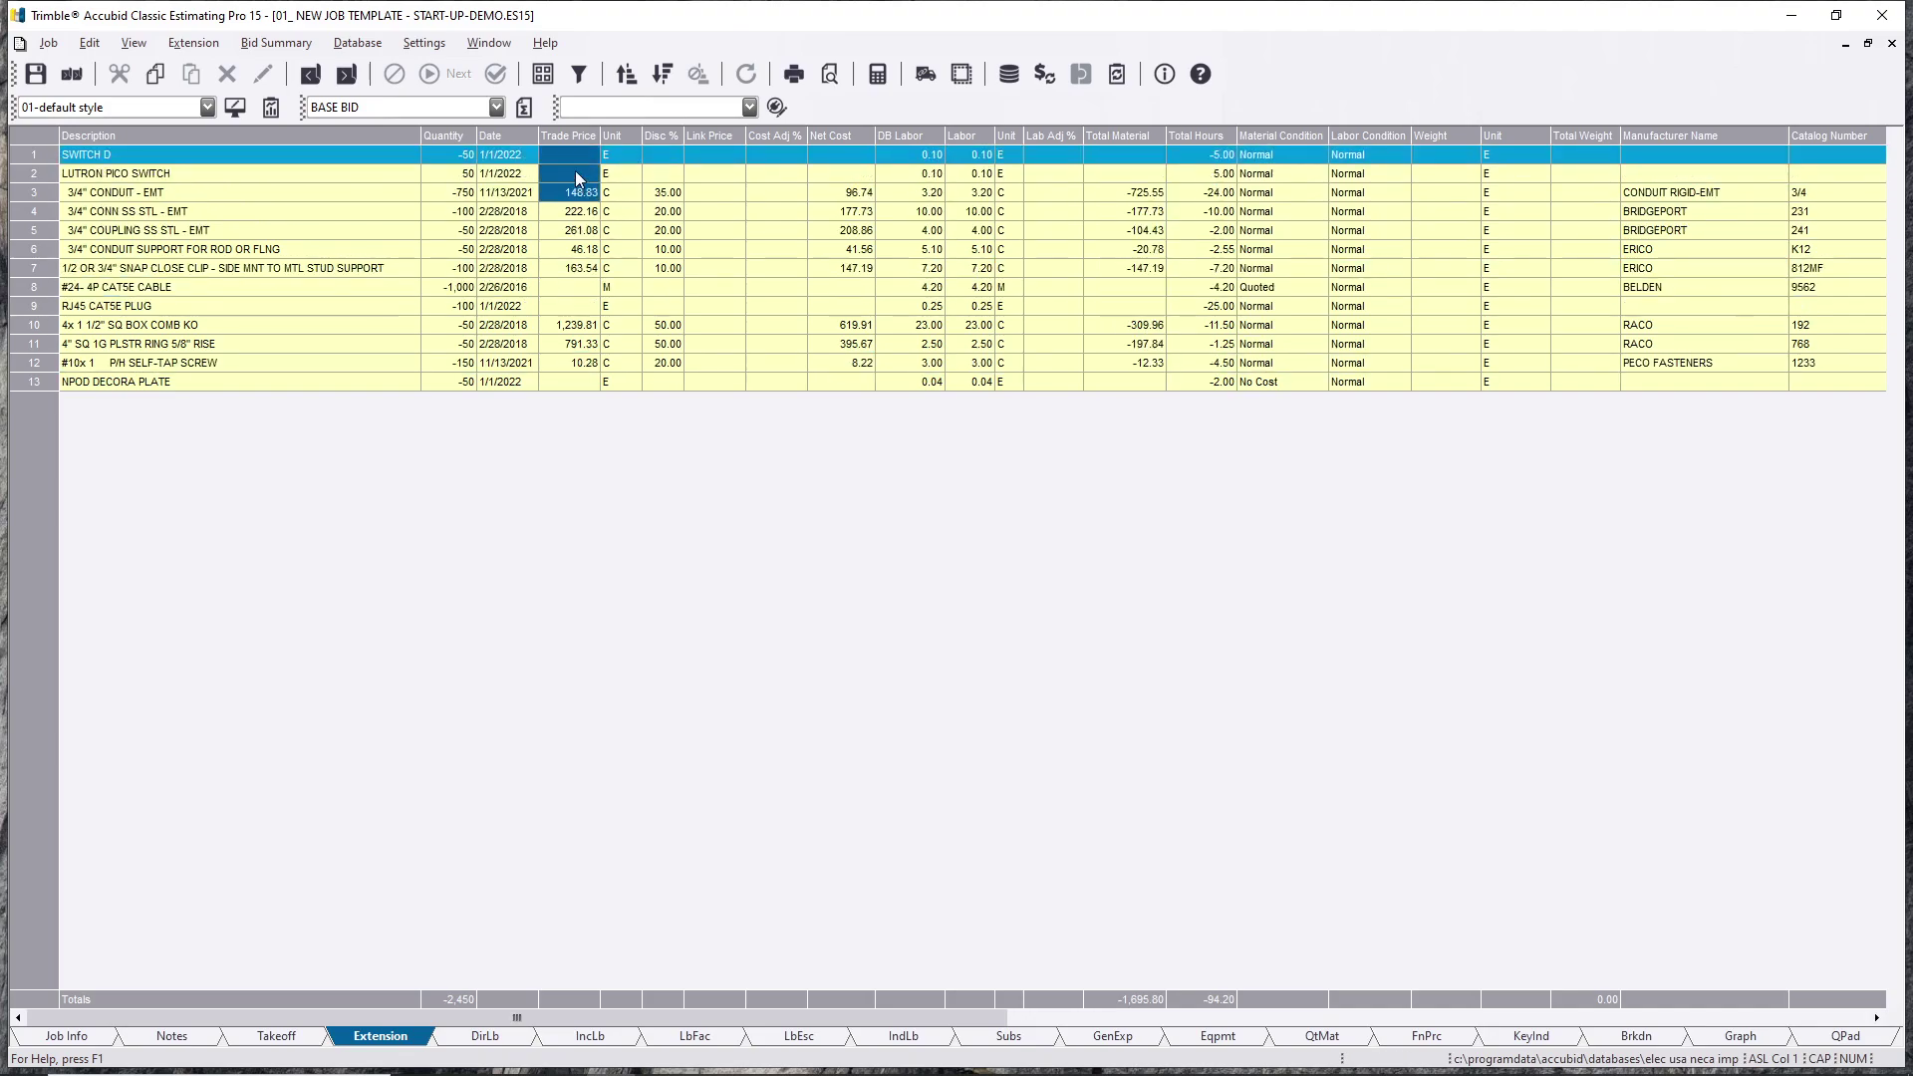
{"action": "left_click_drag", "start_coordinate": [579, 169], "coordinate": [579, 185]}
{"action": "left_click_drag", "start_coordinate": [578, 185], "coordinate": [578, 186]}
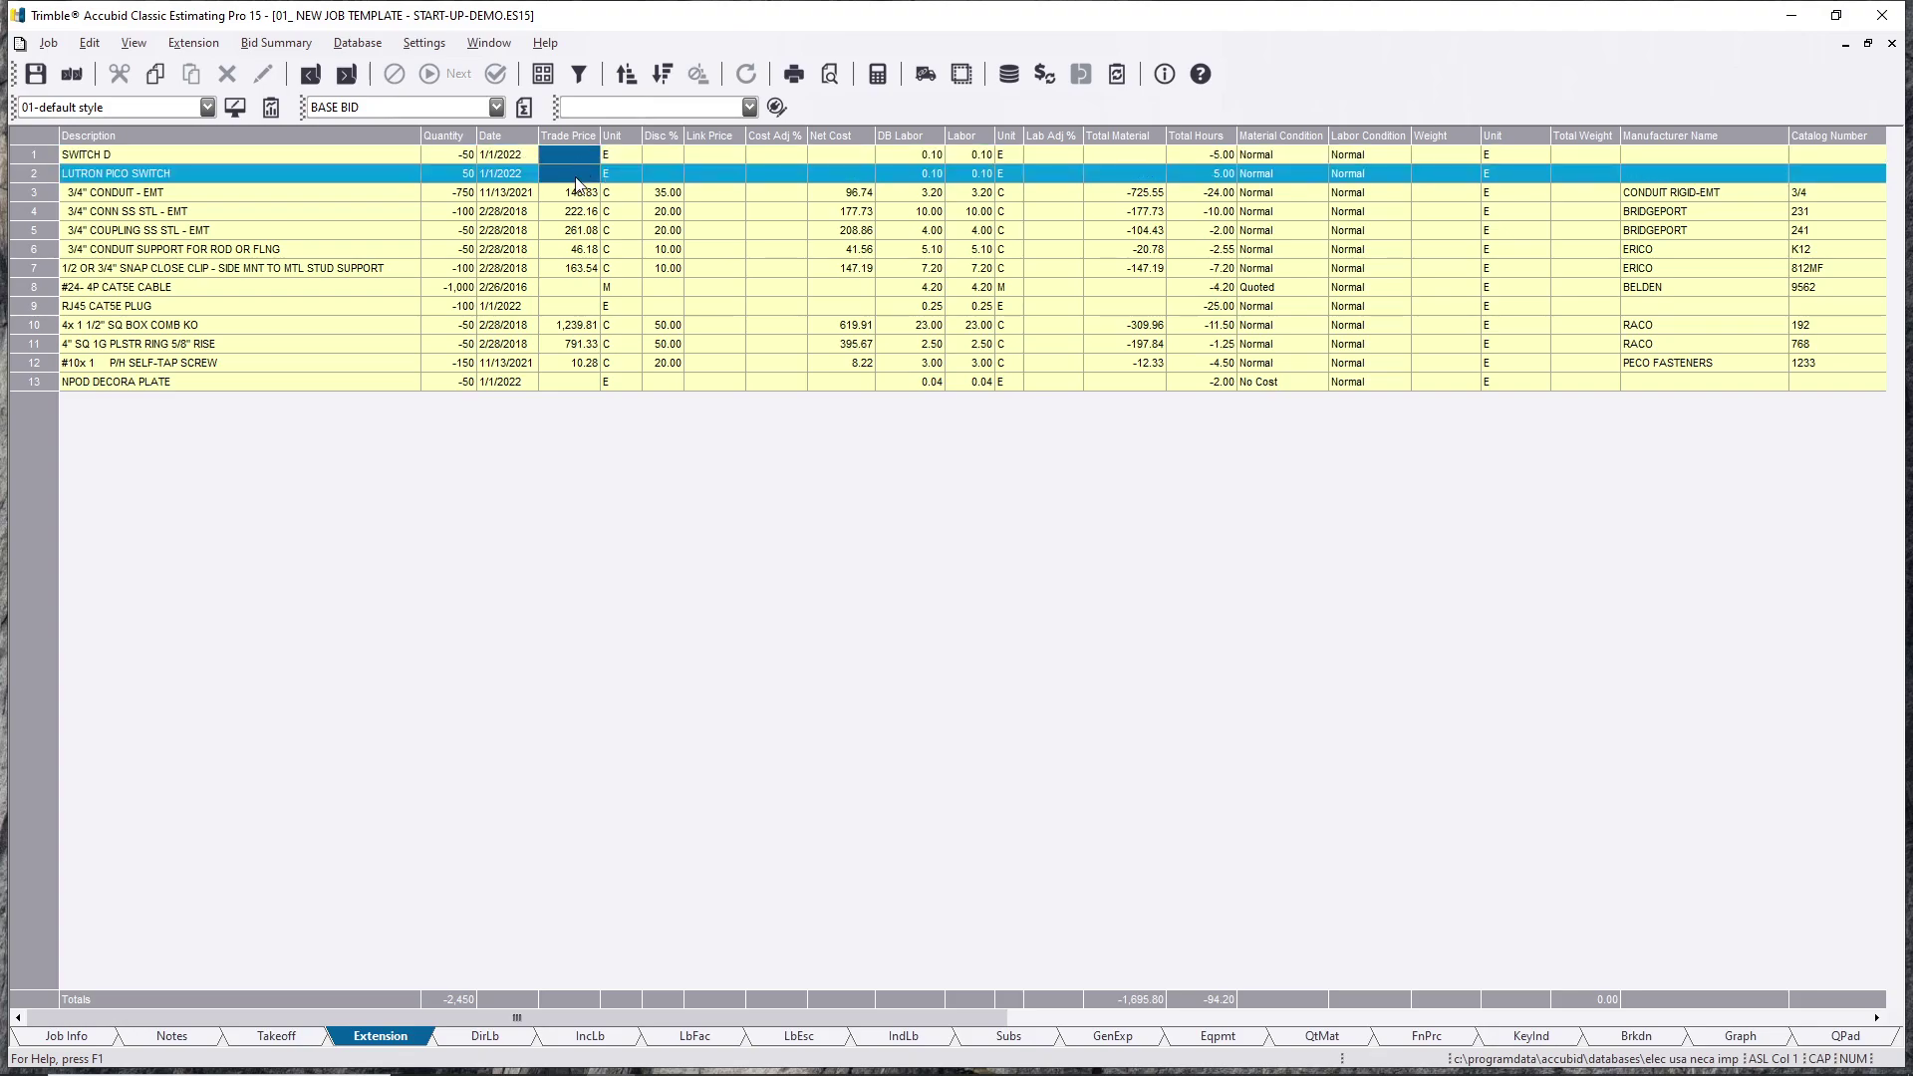
{"action": "left_click", "coordinate": [579, 159]}
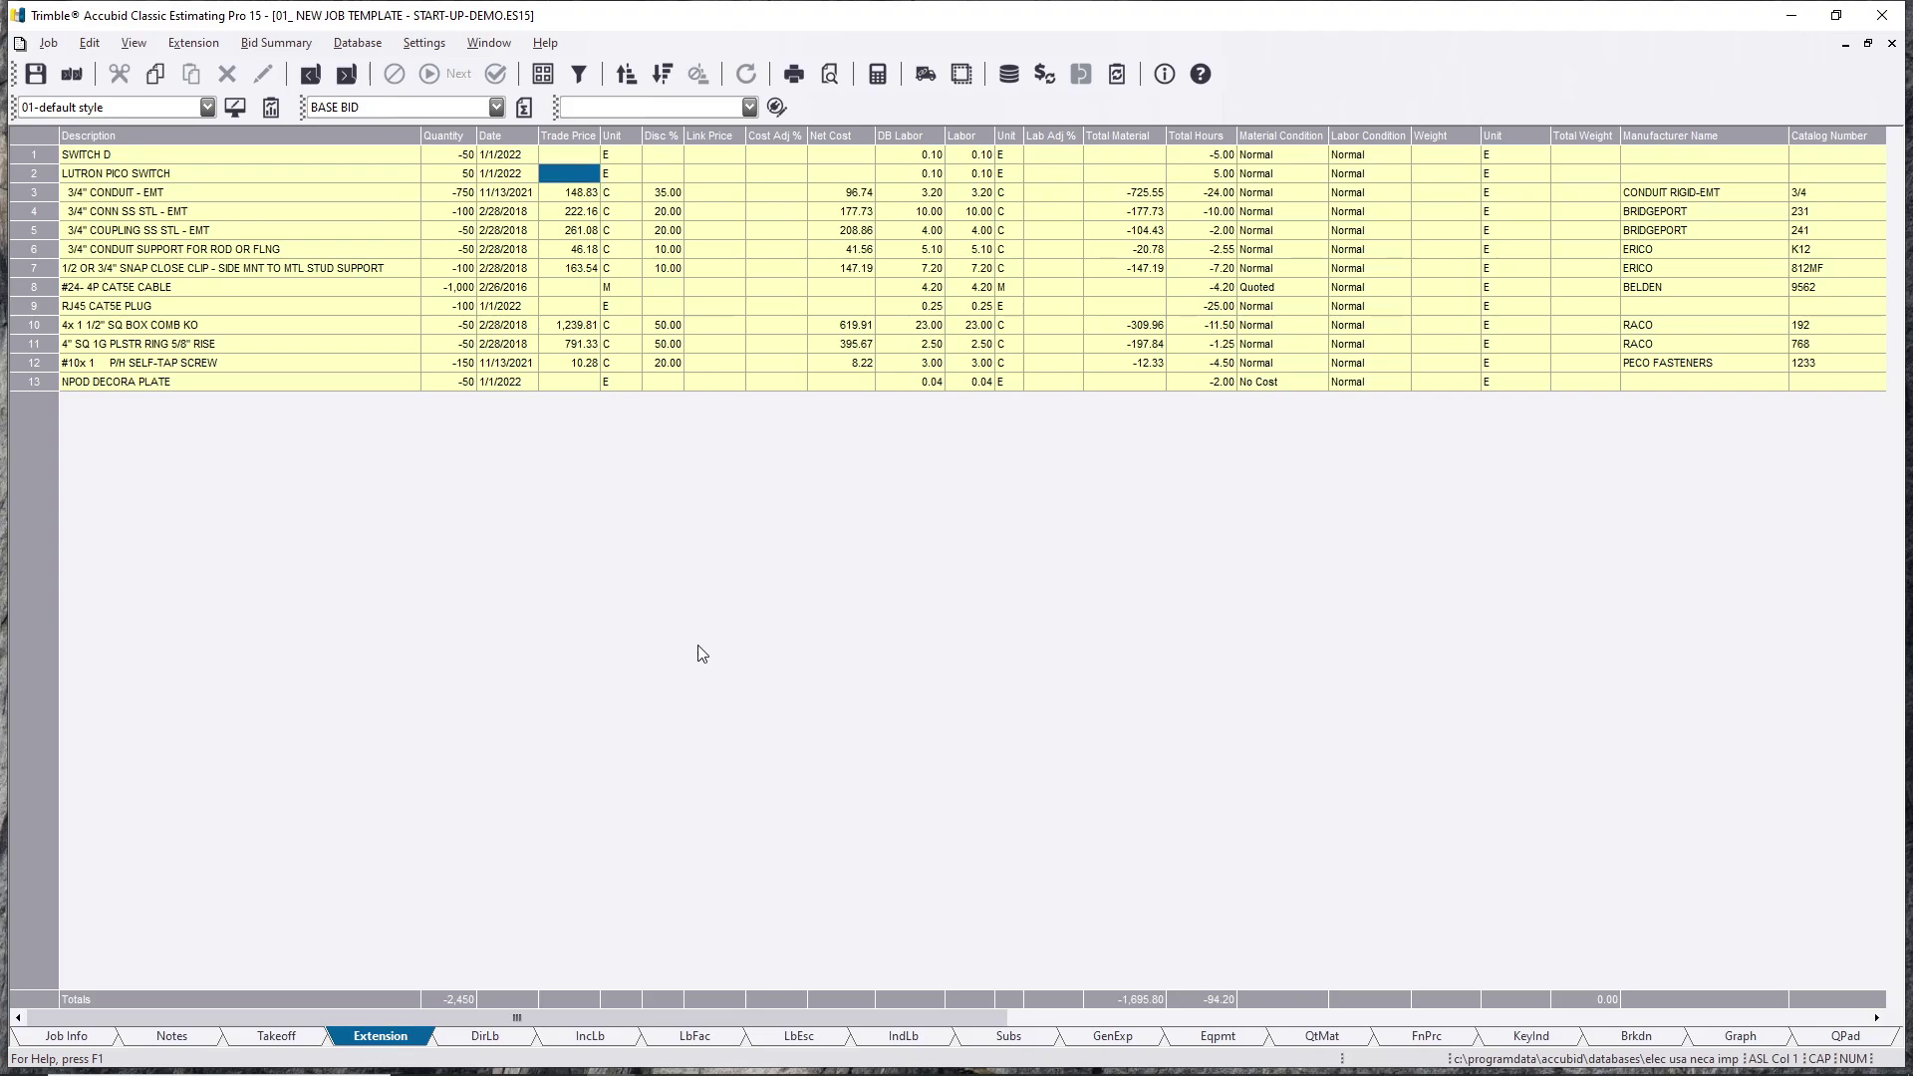
Step: Review the final pricing breakdown, revisit the extension, and return to the FIXTURES takeoff entries
{"action": "left_click", "coordinate": [1427, 1037]}
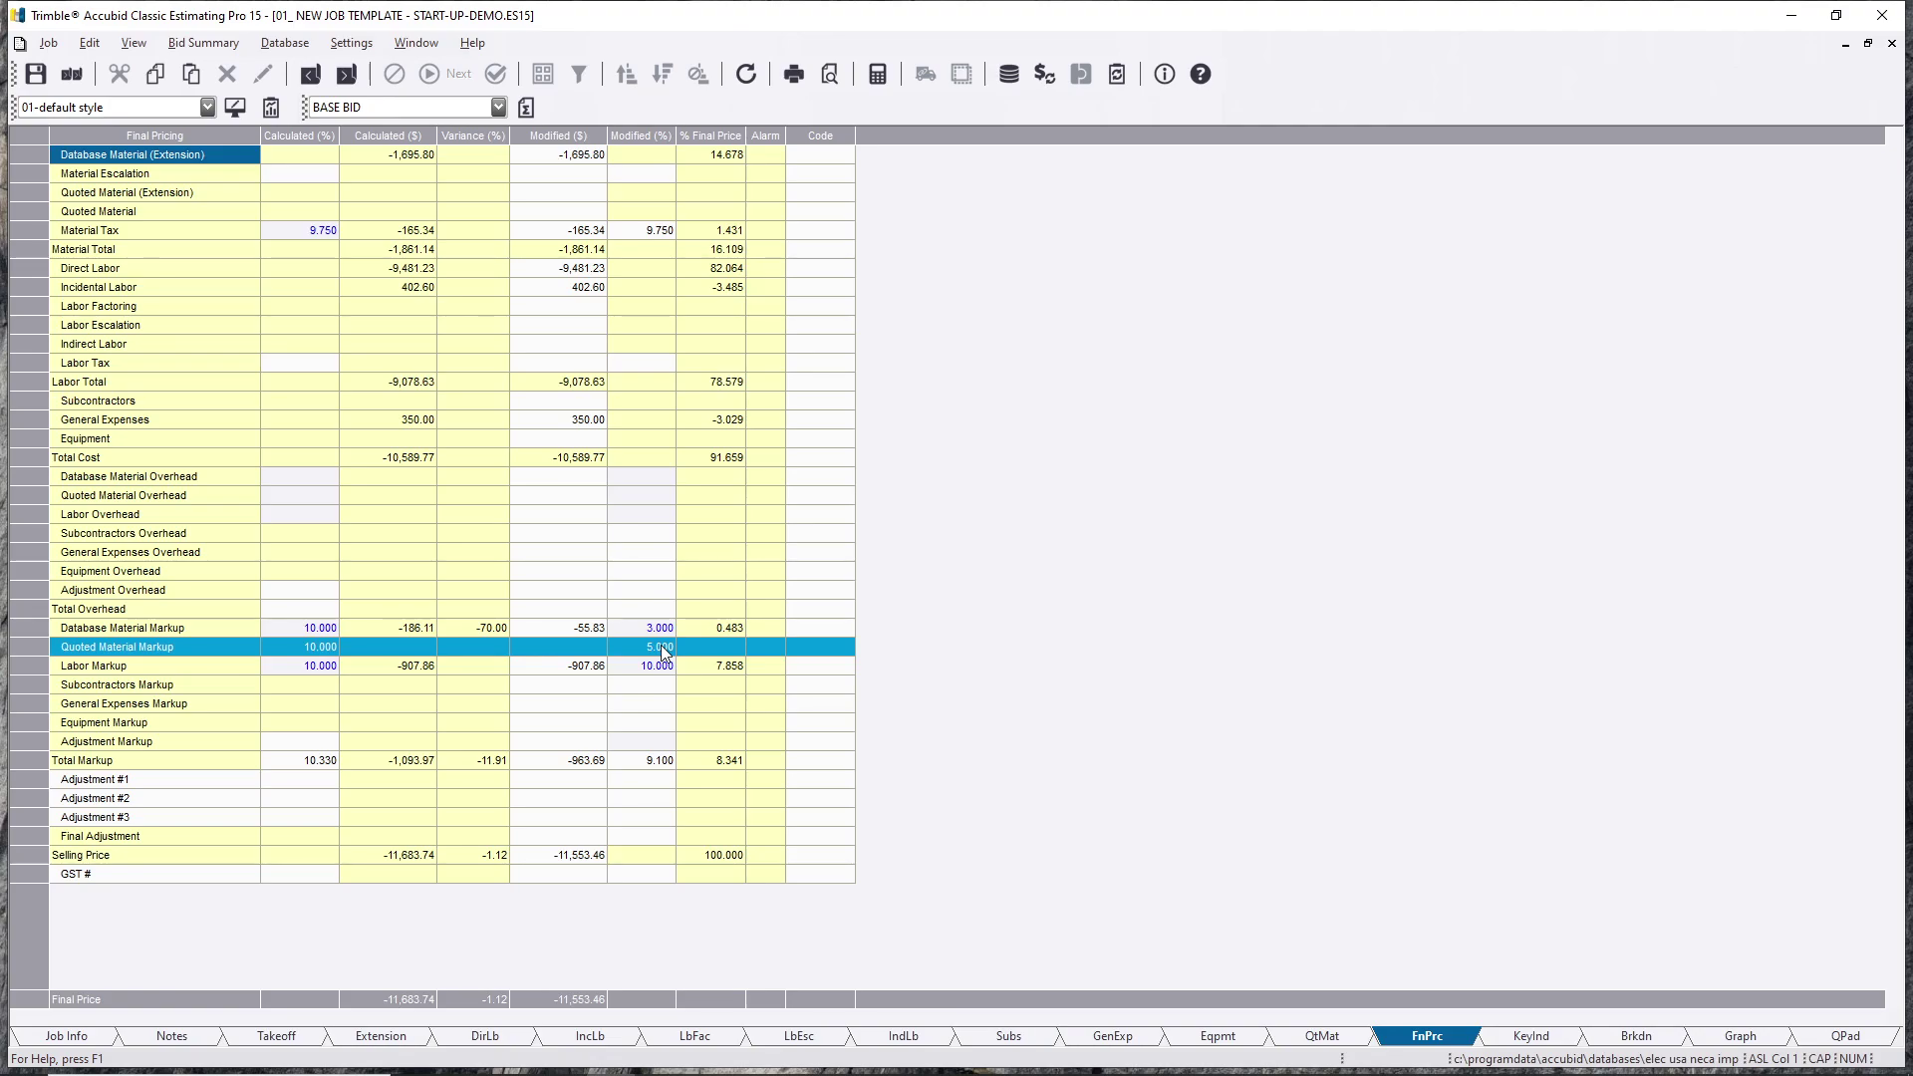
{"action": "left_click", "coordinate": [409, 1036]}
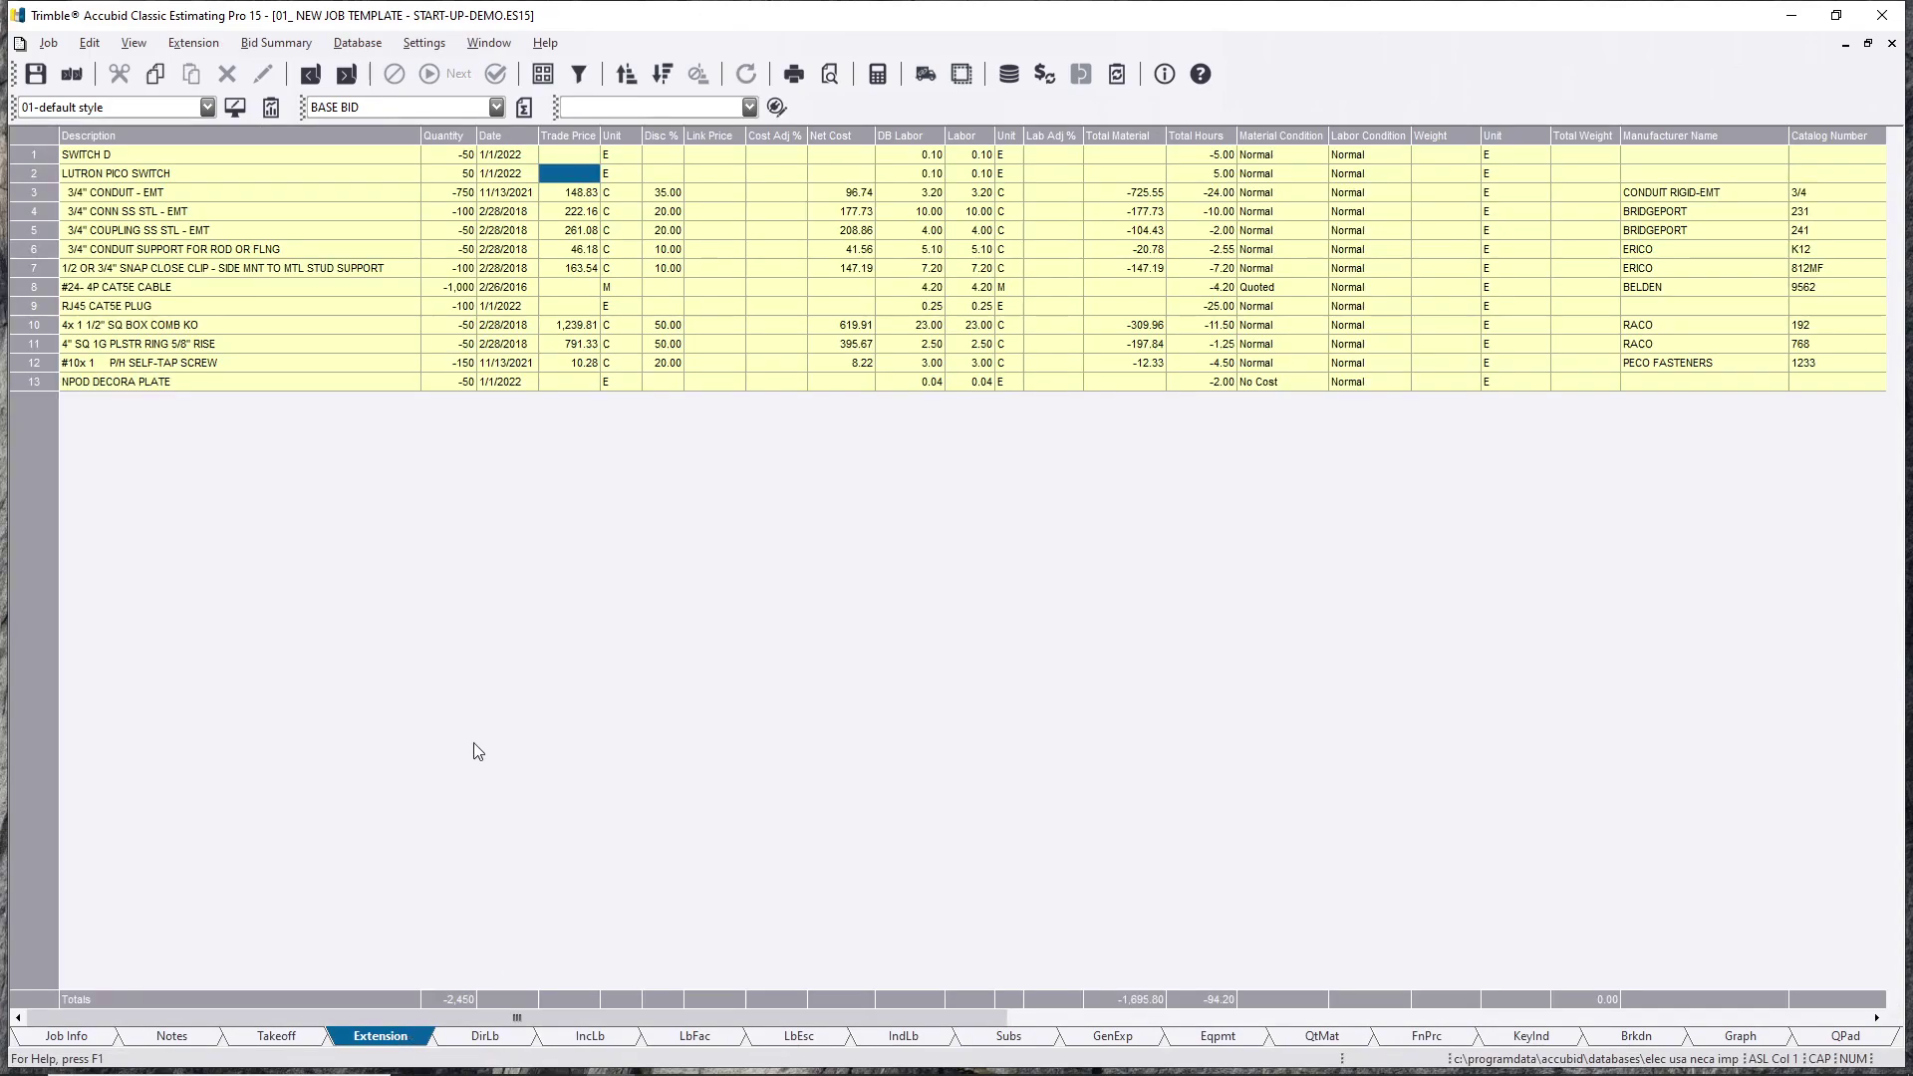
{"action": "right_click", "coordinate": [470, 740]}
{"action": "left_click", "coordinate": [964, 536]}
{"action": "left_click", "coordinate": [284, 1041]}
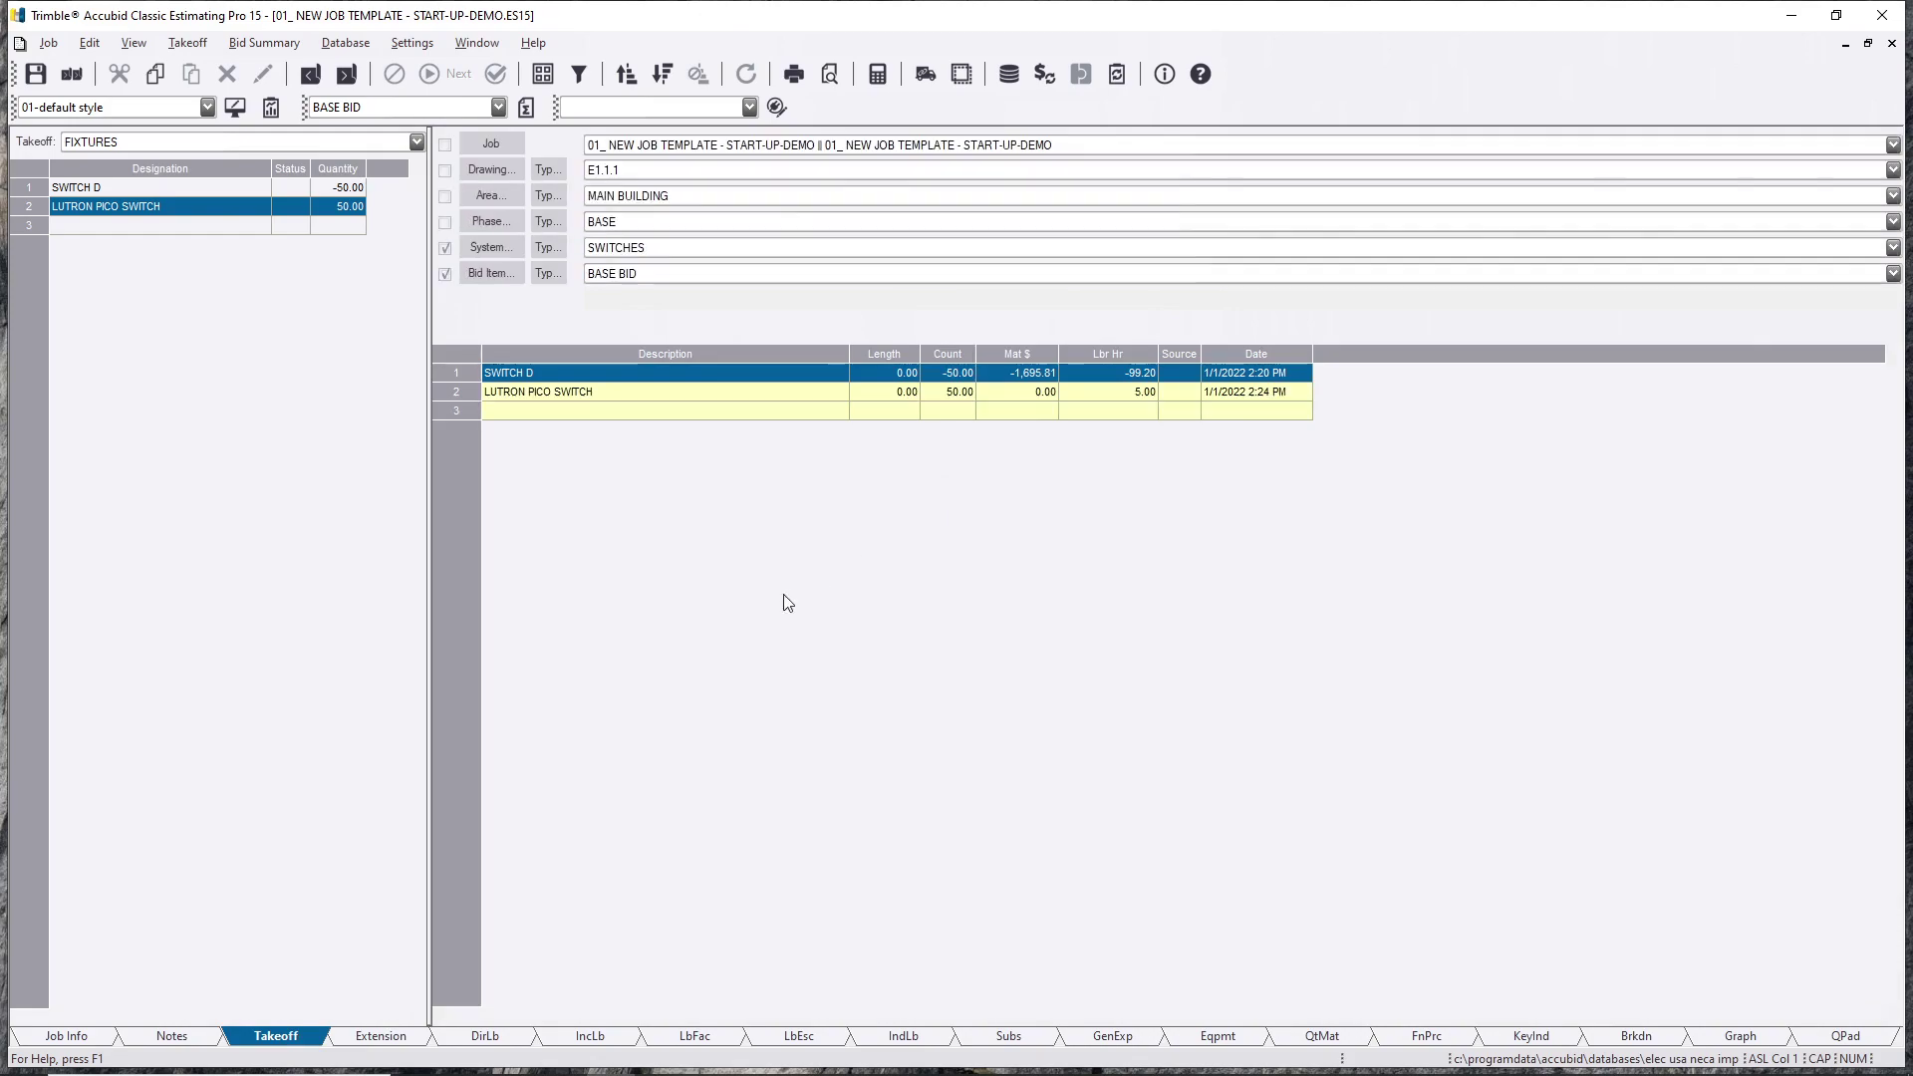
{"action": "left_click", "coordinate": [606, 410]}
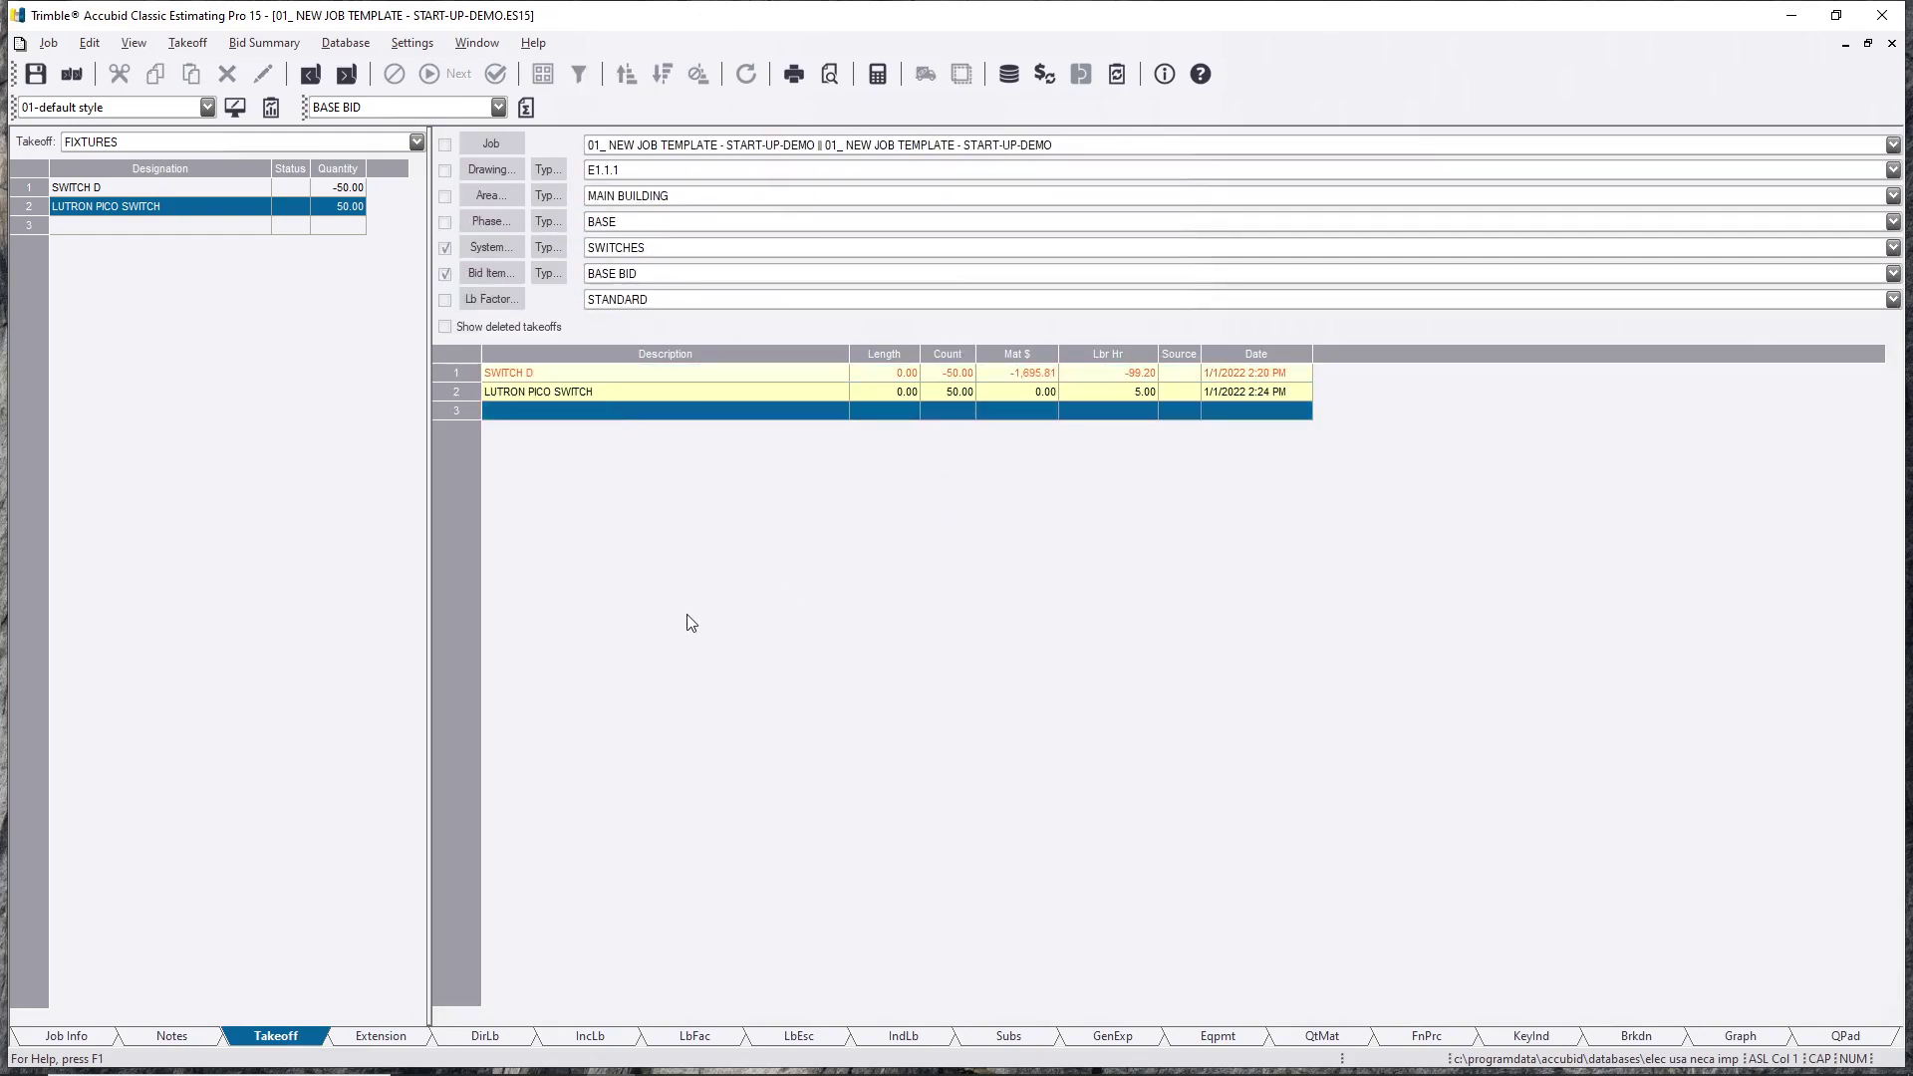